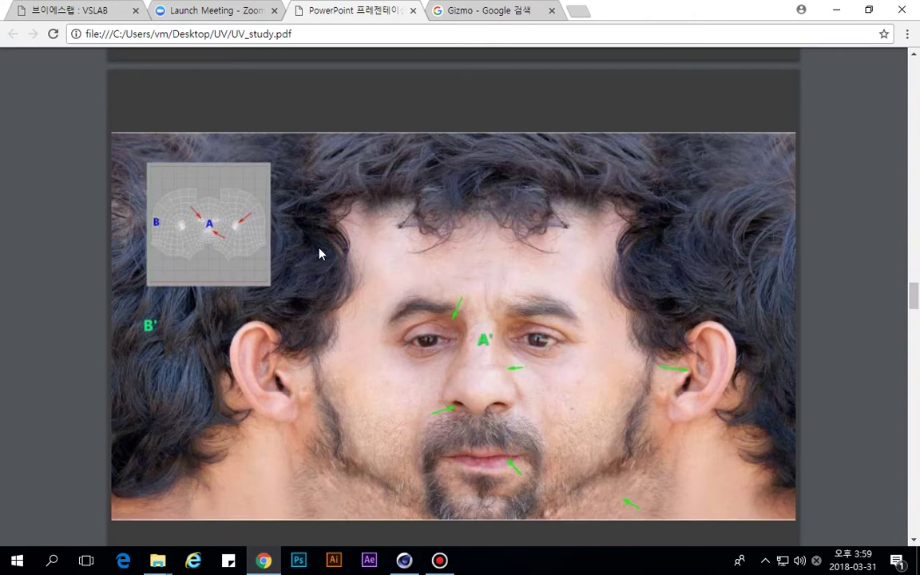
# Review the UV_study.pdf slides on UV islands, the Type 1 and Type 2 layouts and their checker-pattern results.
pyautogui.scroll(-10, 323, 246)
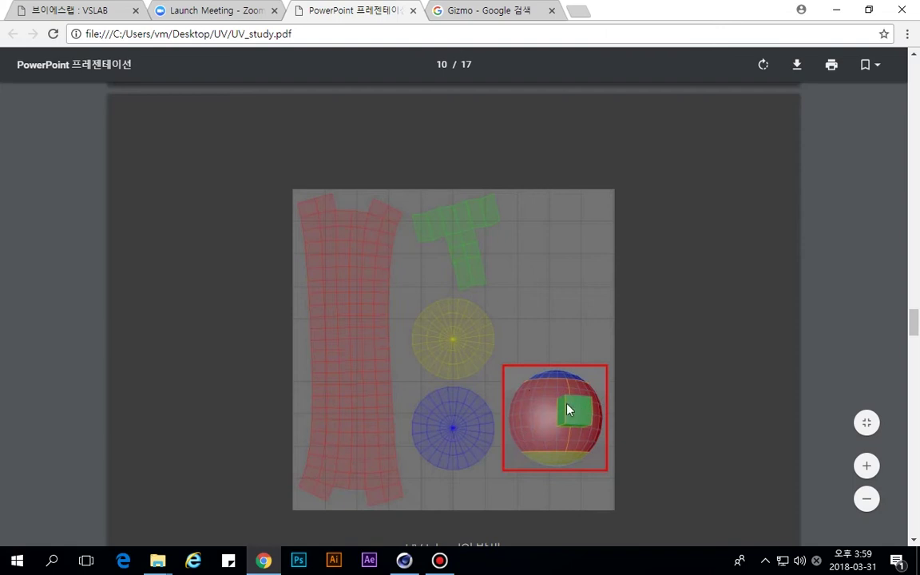
pyautogui.scroll(-1, 580, 416)
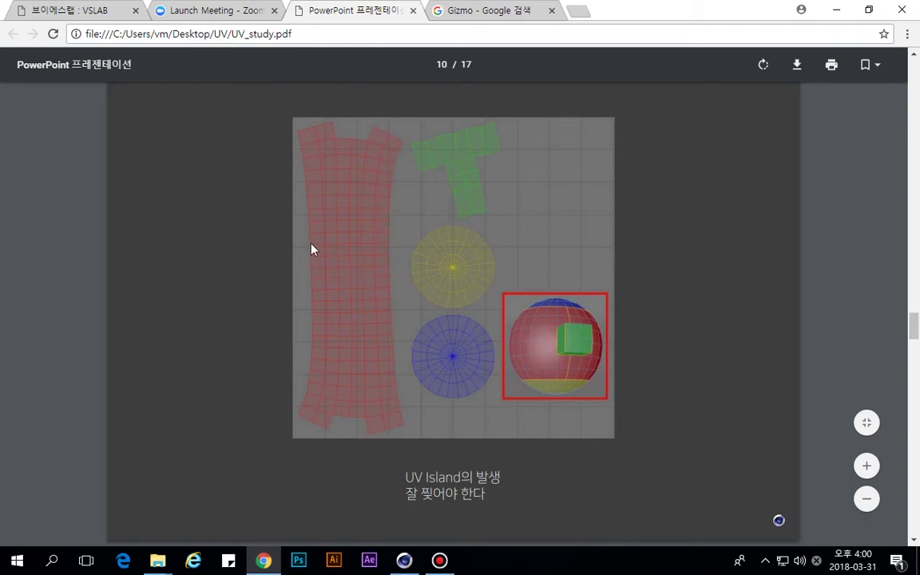
pyautogui.scroll(-5, 577, 252)
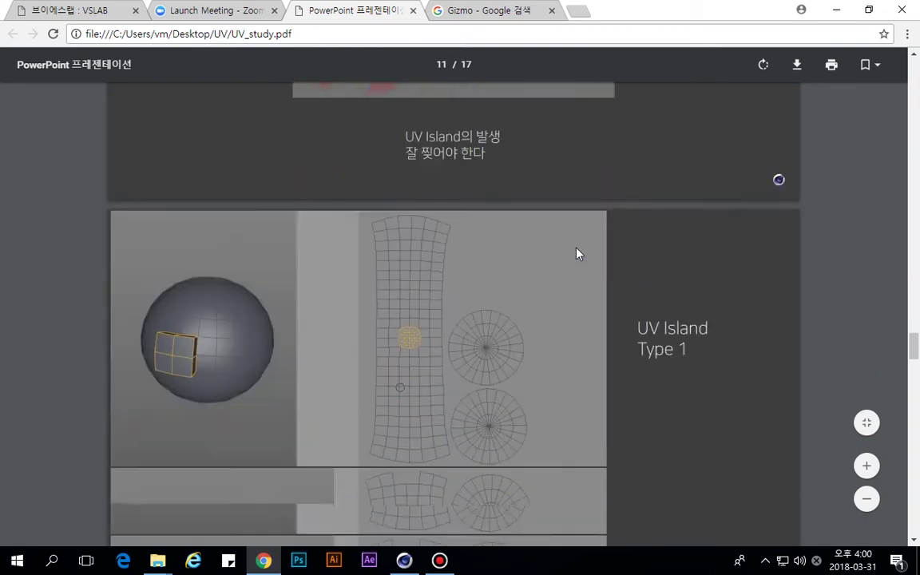
pyautogui.scroll(-1, 579, 253)
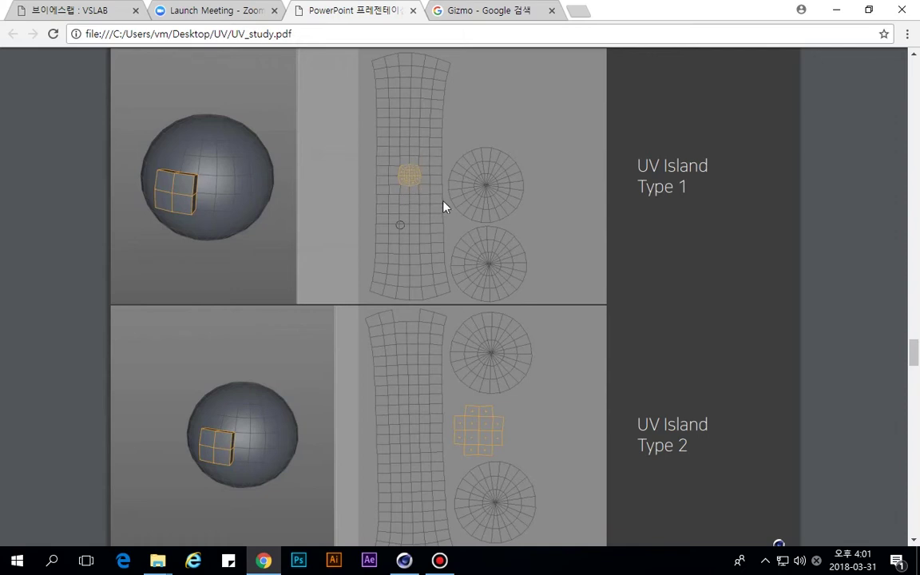
pyautogui.scroll(-2, 481, 227)
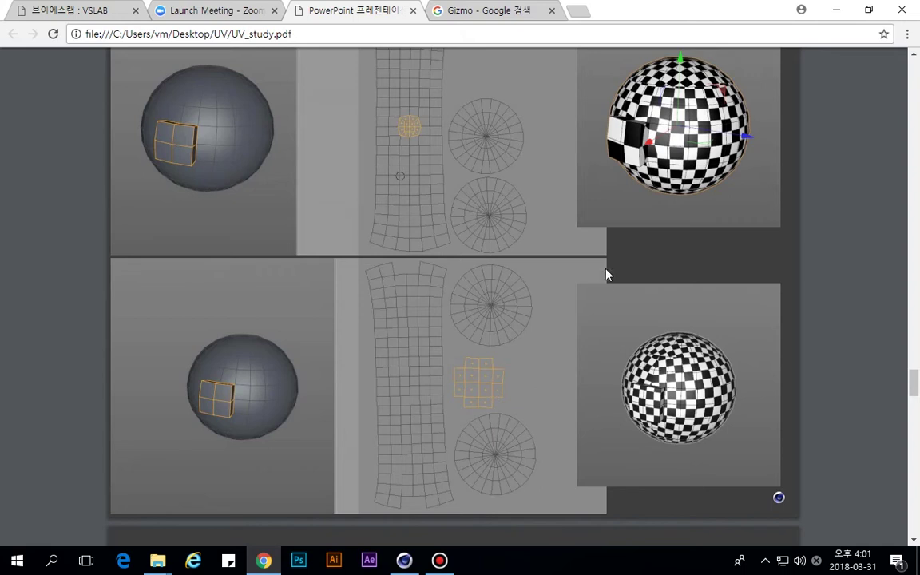
pyautogui.scroll(1, 599, 287)
pyautogui.scroll(-5, 595, 285)
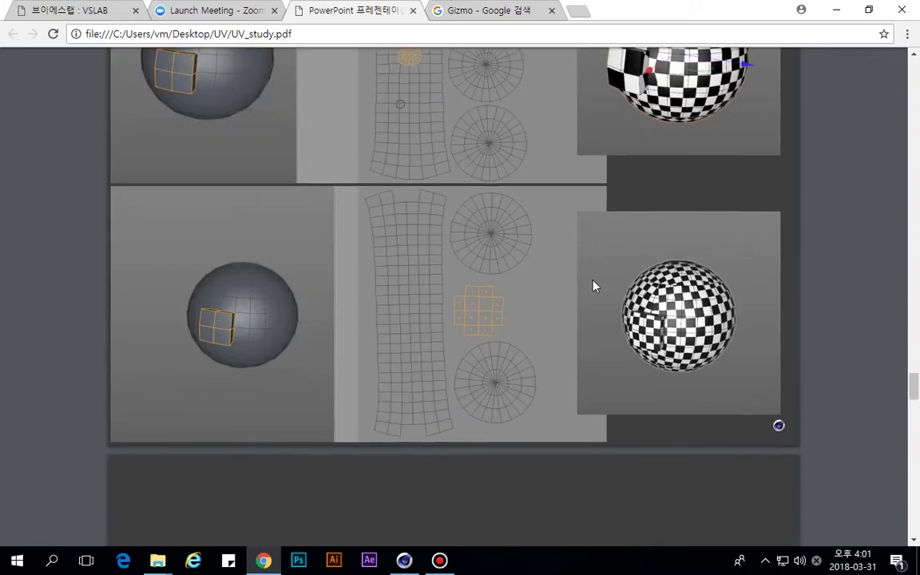
pyautogui.scroll(-3, 600, 284)
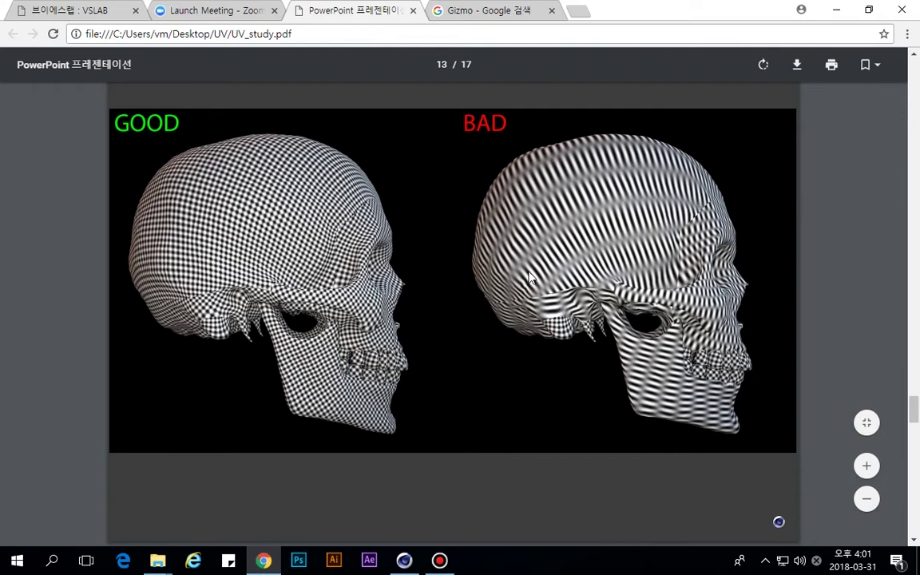
# Review the good and bad skull mapping comparison and the Cinema4D UV-Unwrap slides in the PDF.
pyautogui.scroll(-5, 521, 281)
pyautogui.scroll(-2, 529, 248)
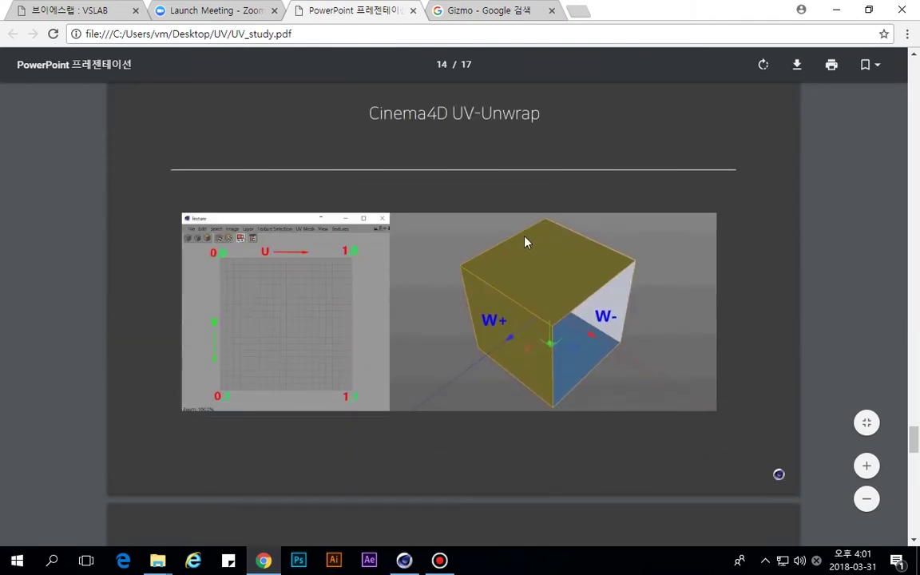
pyautogui.scroll(1, 539, 213)
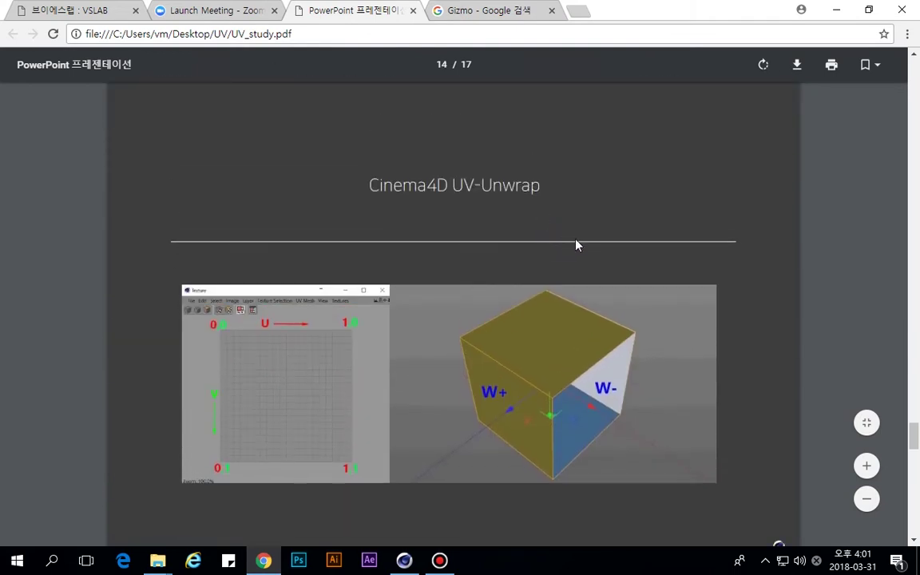
pyautogui.scroll(-15, 478, 218)
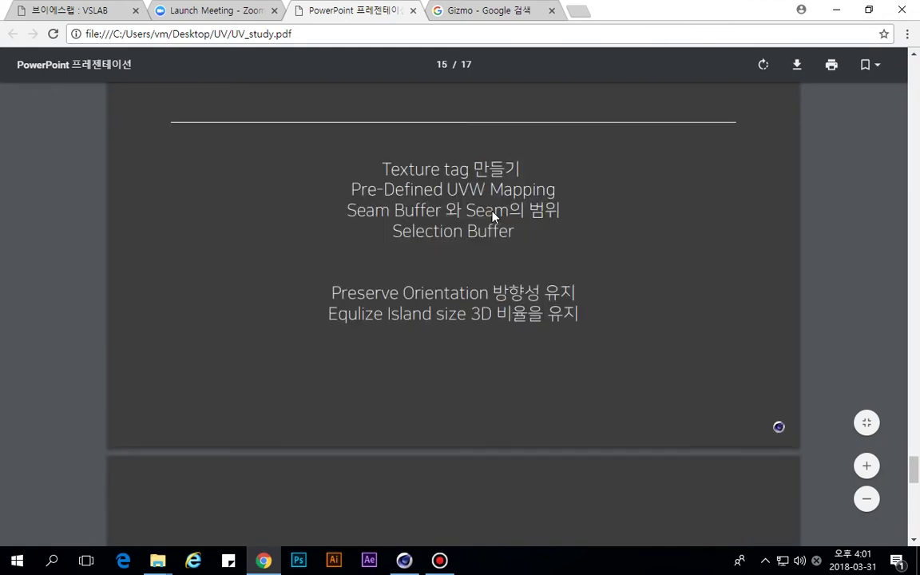
pyautogui.scroll(3, 491, 218)
pyautogui.scroll(-5, 491, 217)
pyautogui.scroll(15, 491, 217)
pyautogui.scroll(-9, 493, 223)
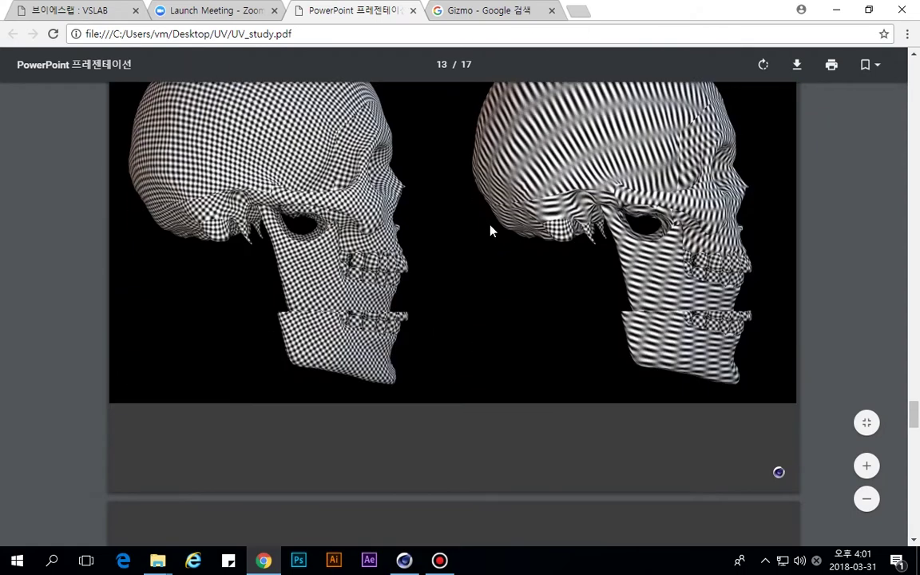
pyautogui.scroll(9, 491, 228)
pyautogui.scroll(-2, 492, 230)
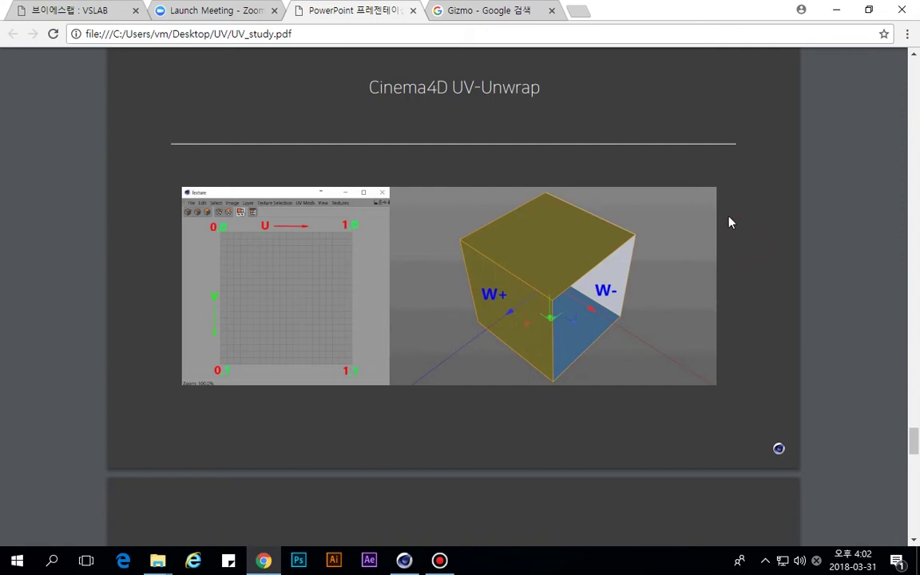
pyautogui.scroll(-5, 764, 221)
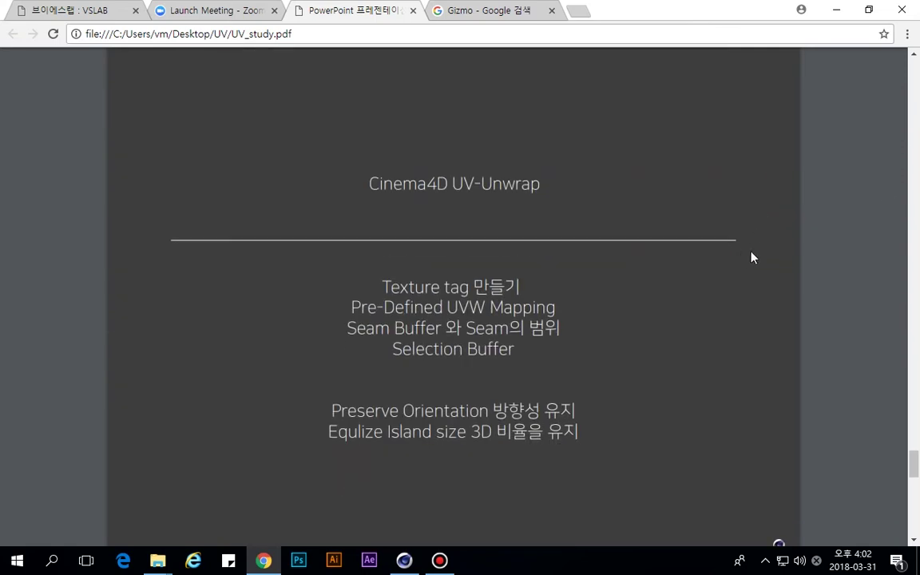
# Leave the PDF and open the UVW scene from the UVW subfolder of the UV folder in Cinema 4D.
pyautogui.click(405, 560)
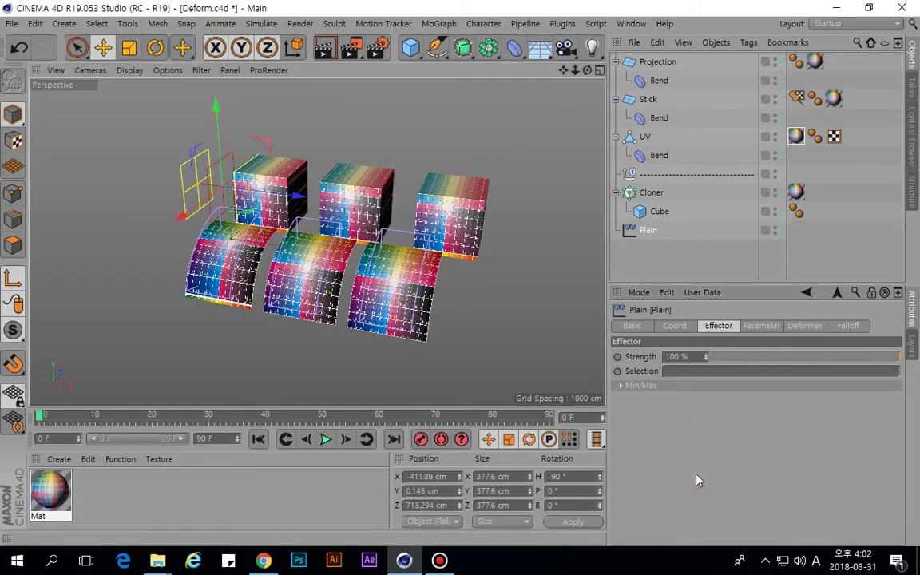
pyautogui.click(643, 421)
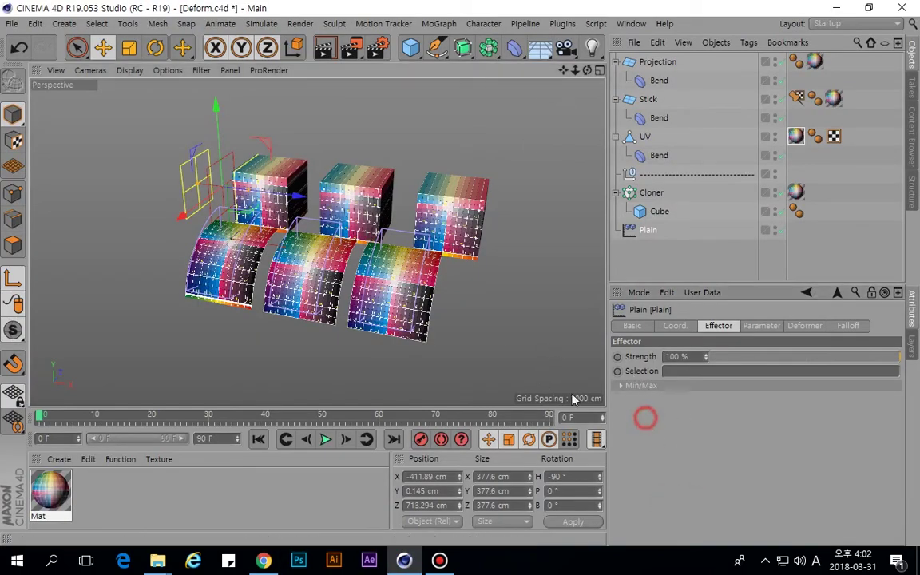
pyautogui.click(205, 477)
pyautogui.click(836, 7)
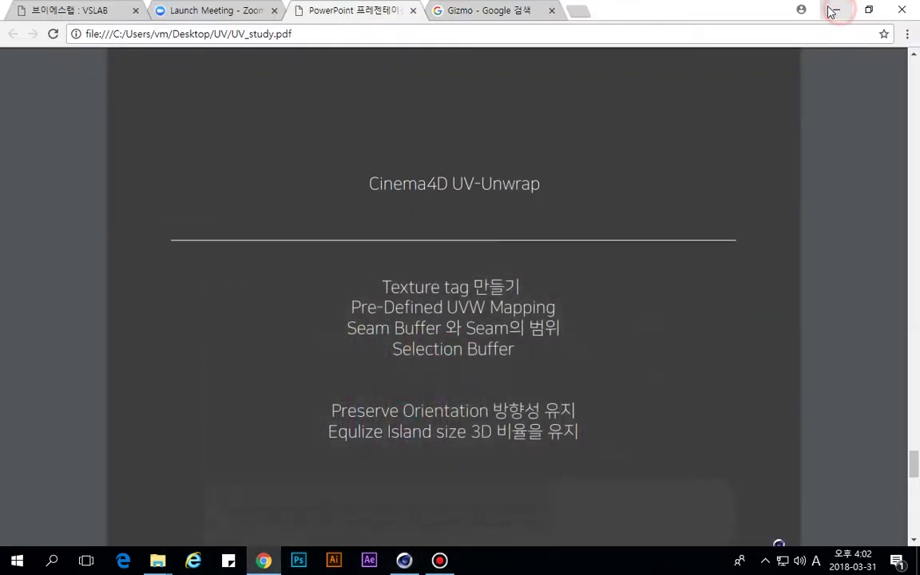
pyautogui.click(836, 10)
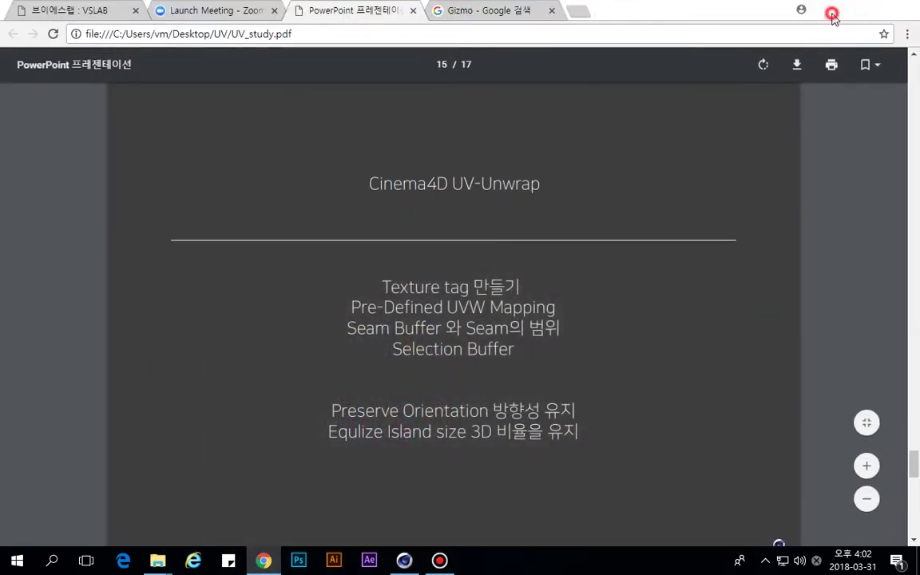
pyautogui.click(430, 238)
pyautogui.click(217, 138)
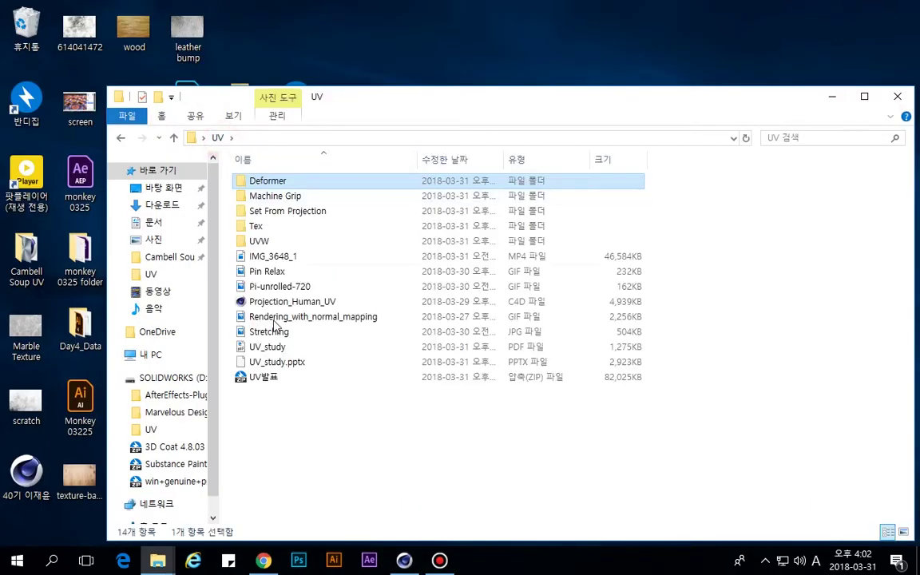
pyautogui.doubleClick(283, 244)
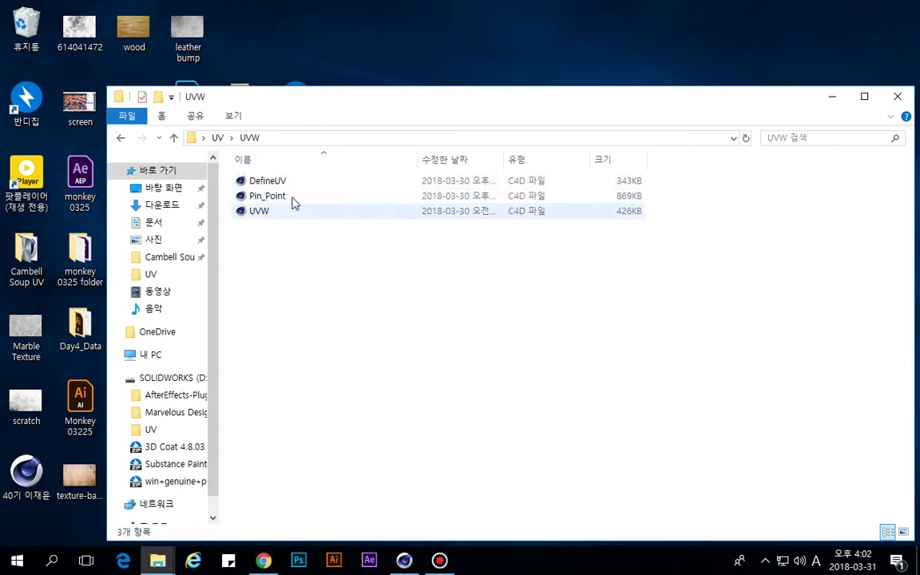
pyautogui.doubleClick(281, 212)
# Select the Sphere.3 object in the perspective view and switch the interface layout to BP - UV Edit.
pyautogui.scroll(-5, 469, 296)
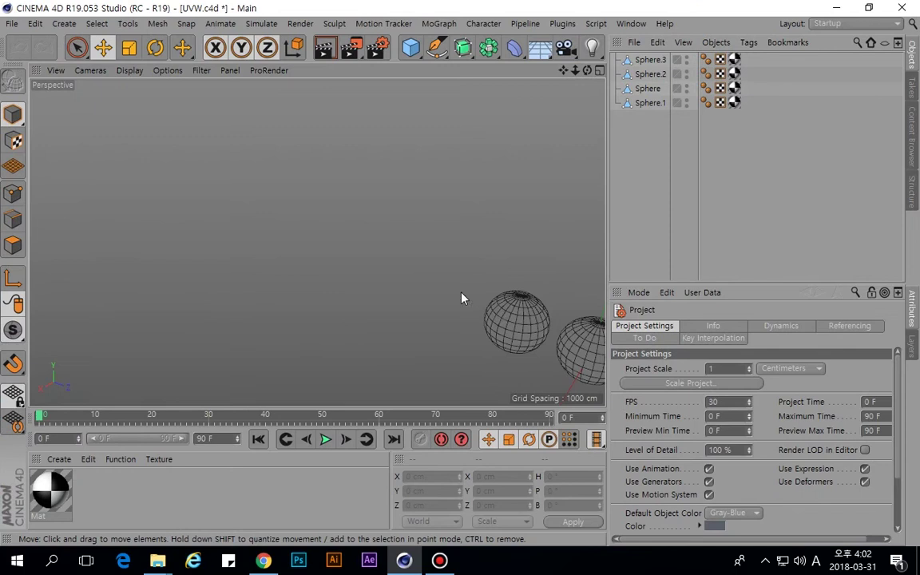
pyautogui.keyDown('alt'); pyautogui.moveTo(467, 295); pyautogui.dragTo(261, 187, button='middle'); pyautogui.keyUp('alt')
pyautogui.scroll(-4, 261, 187)
pyautogui.keyDown('alt'); pyautogui.moveTo(334, 252); pyautogui.dragTo(316, 239, button='middle'); pyautogui.keyUp('alt')
pyautogui.scroll(3, 337, 197)
pyautogui.scroll(2, 337, 202)
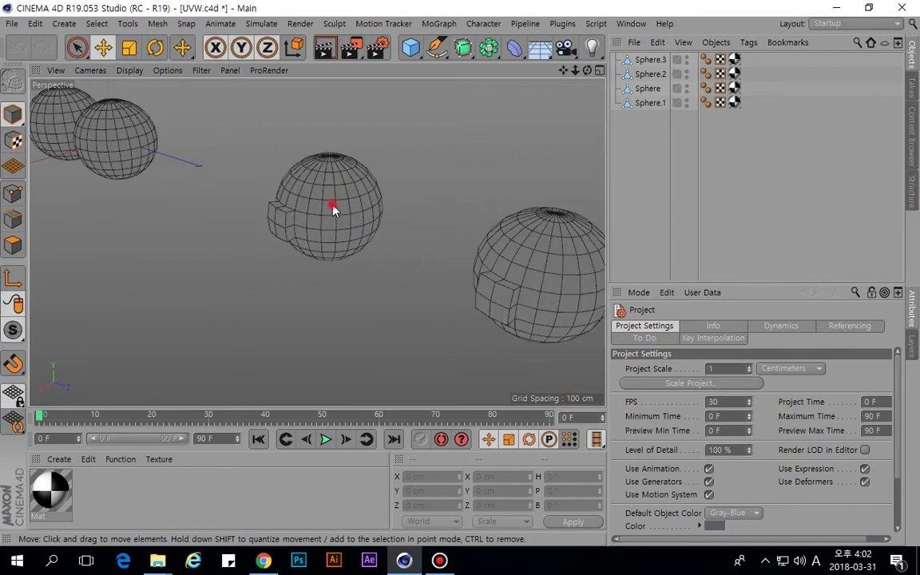
pyautogui.click(333, 206)
pyautogui.scroll(-3, 349, 234)
pyautogui.scroll(4, 370, 266)
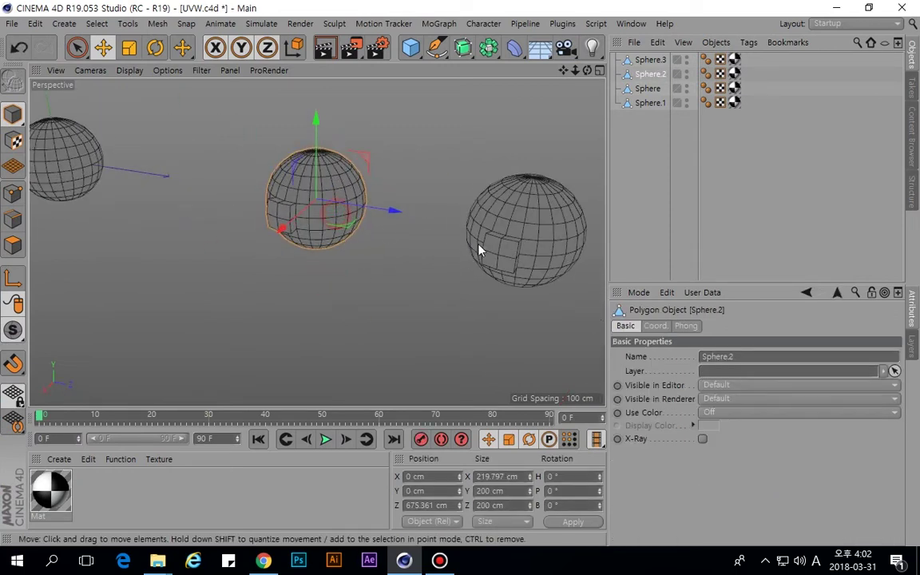
pyautogui.click(559, 204)
pyautogui.click(867, 24)
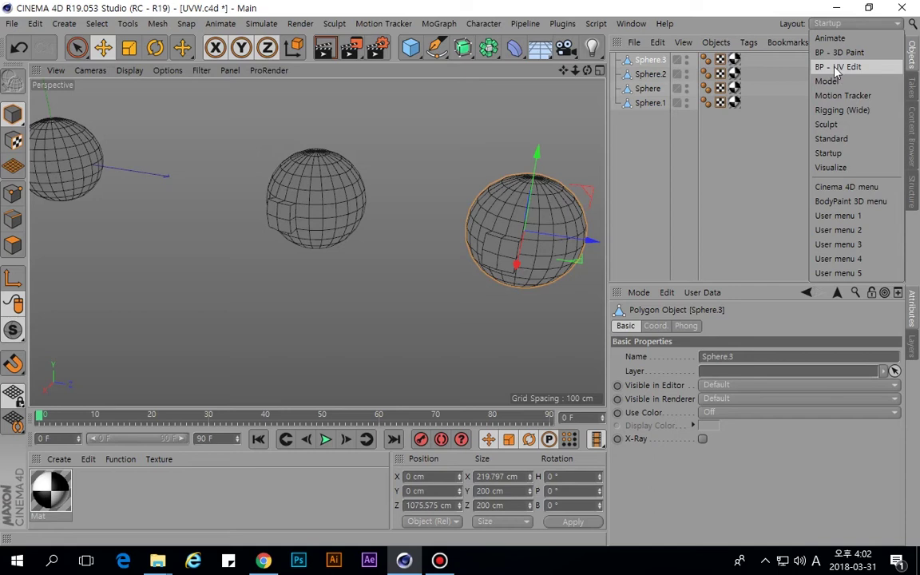
pyautogui.click(836, 67)
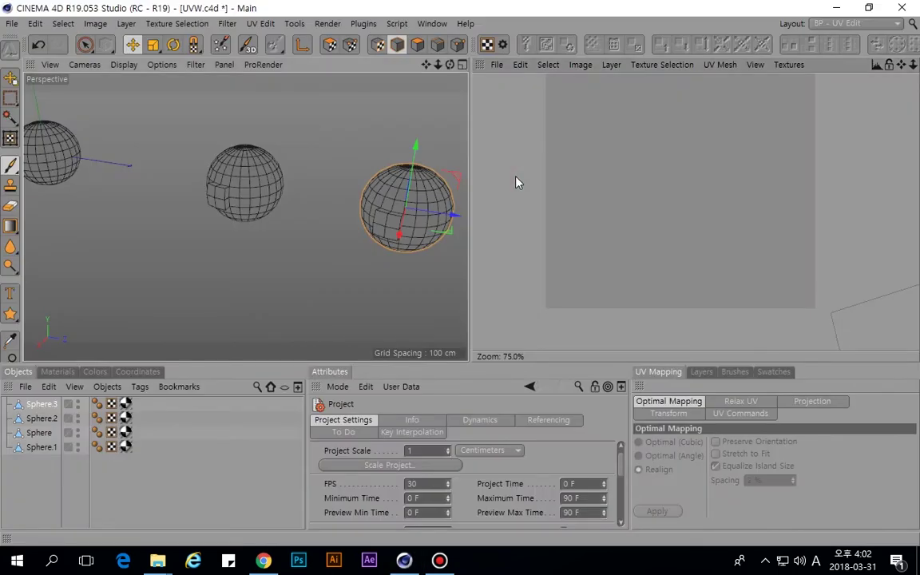
# Load Sphere.3's UV mesh into the texture view through its UVW tag and activate UV Polygons mode.
pyautogui.keyDown('alt'); pyautogui.moveTo(318, 183); pyautogui.dragTo(284, 210); pyautogui.keyUp('alt')
pyautogui.click(283, 209)
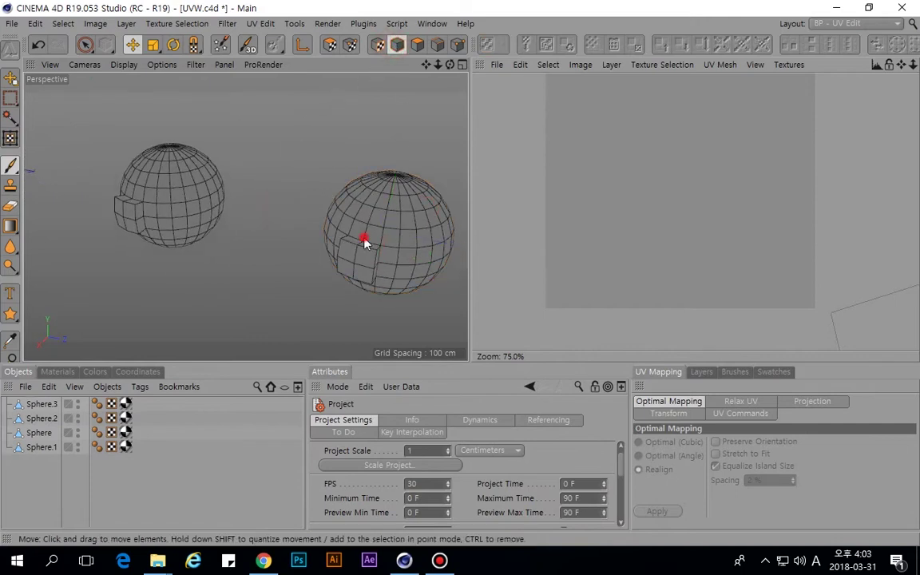
pyautogui.click(329, 241)
pyautogui.click(40, 418)
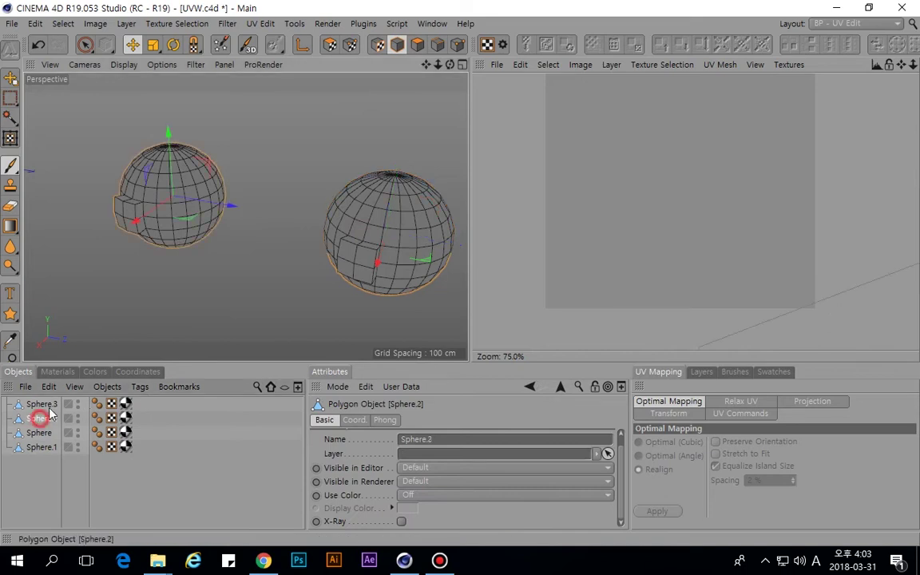
pyautogui.click(48, 388)
pyautogui.click(40, 404)
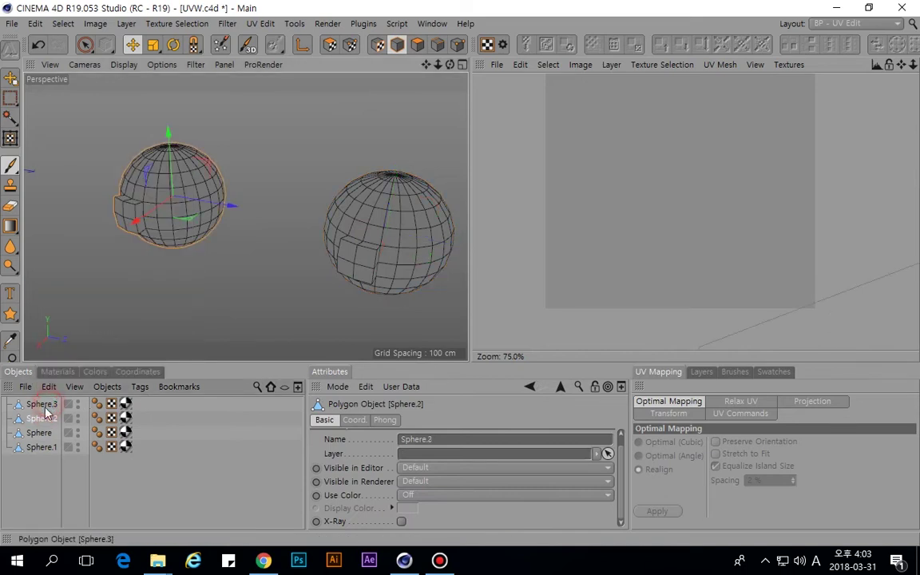
pyautogui.keyDown('alt'); pyautogui.moveTo(326, 270); pyautogui.dragTo(304, 263, button='middle'); pyautogui.keyUp('alt')
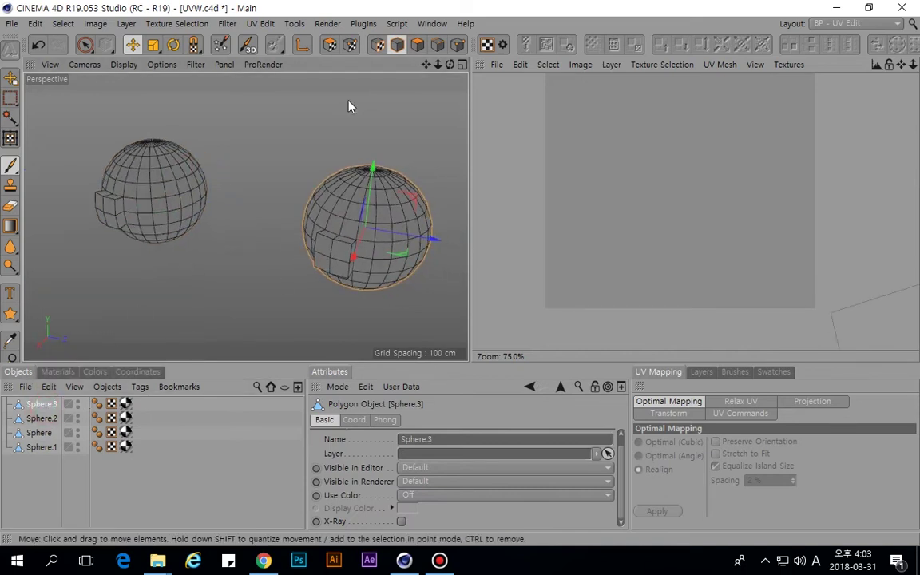
pyautogui.click(111, 406)
pyautogui.keyDown('alt'); pyautogui.moveTo(607, 161); pyautogui.dragTo(602, 193, button='middle'); pyautogui.keyUp('alt')
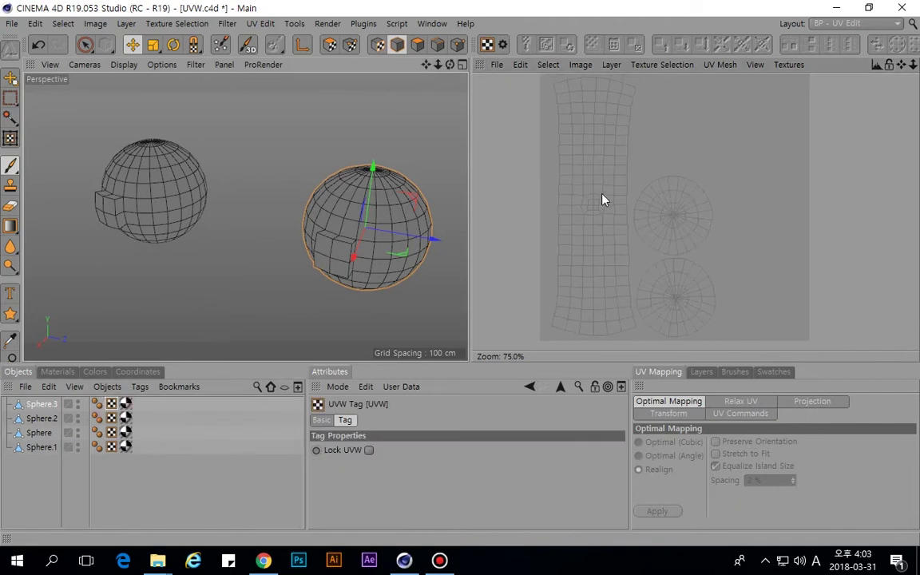
pyautogui.click(607, 177)
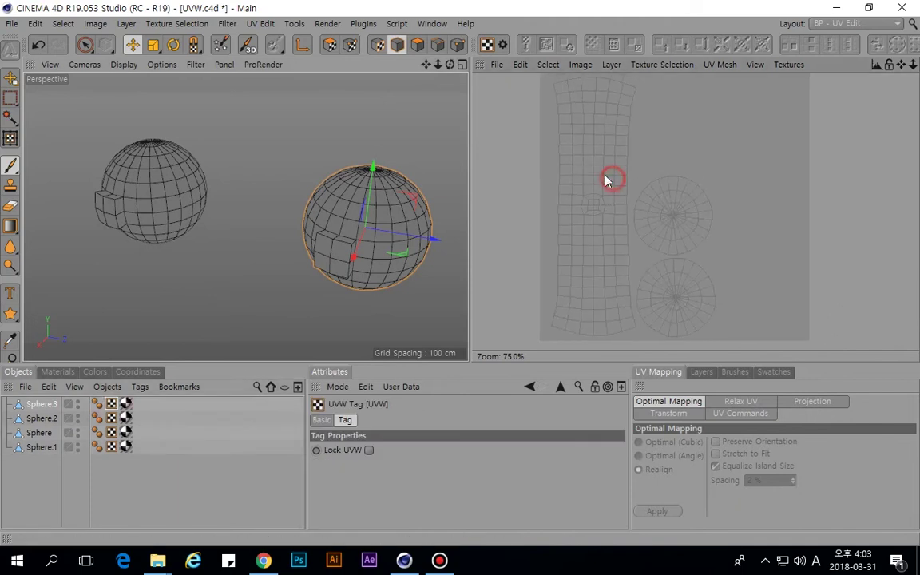
pyautogui.click(330, 46)
# Show the UV mesh of Sphere.2 from its UVW tag to examine its island layout, and return to the UVW folder.
pyautogui.click(121, 173)
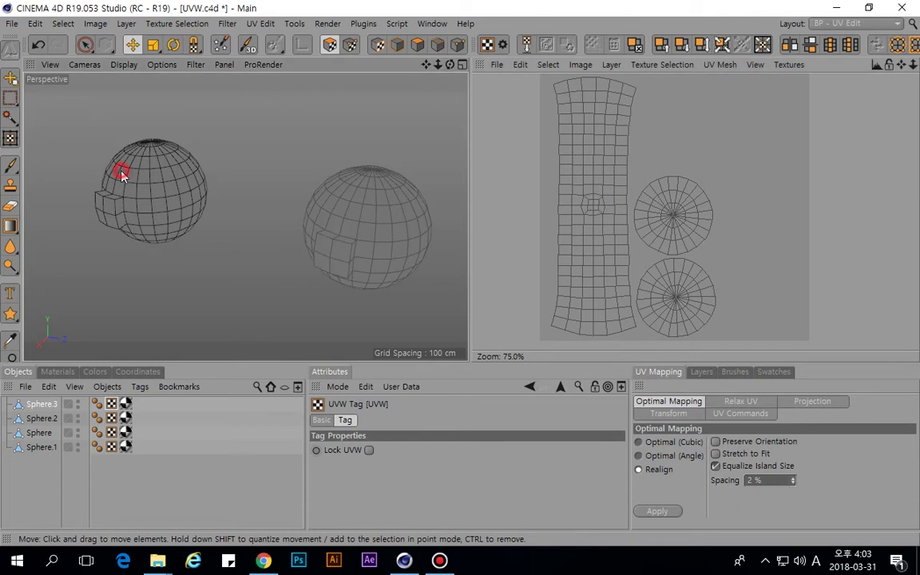
pyautogui.click(41, 418)
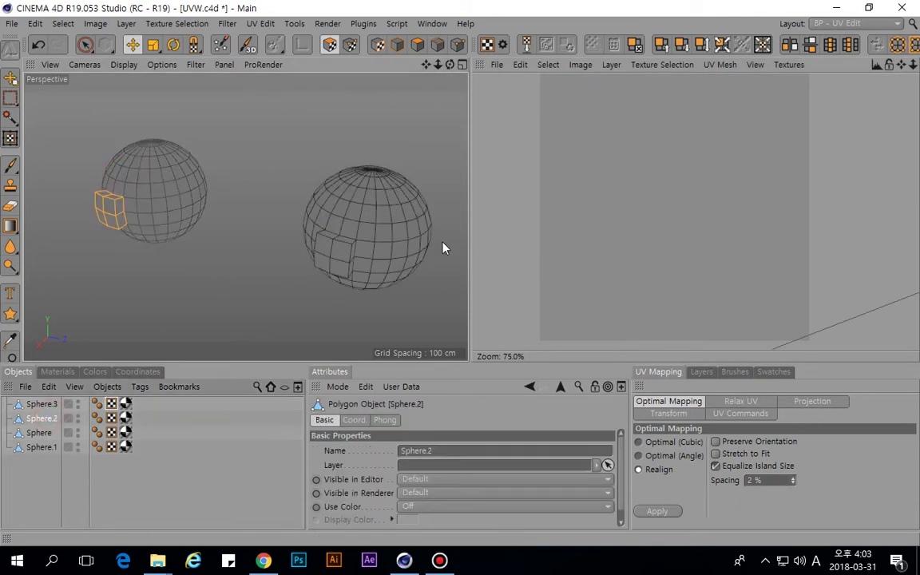
pyautogui.click(125, 418)
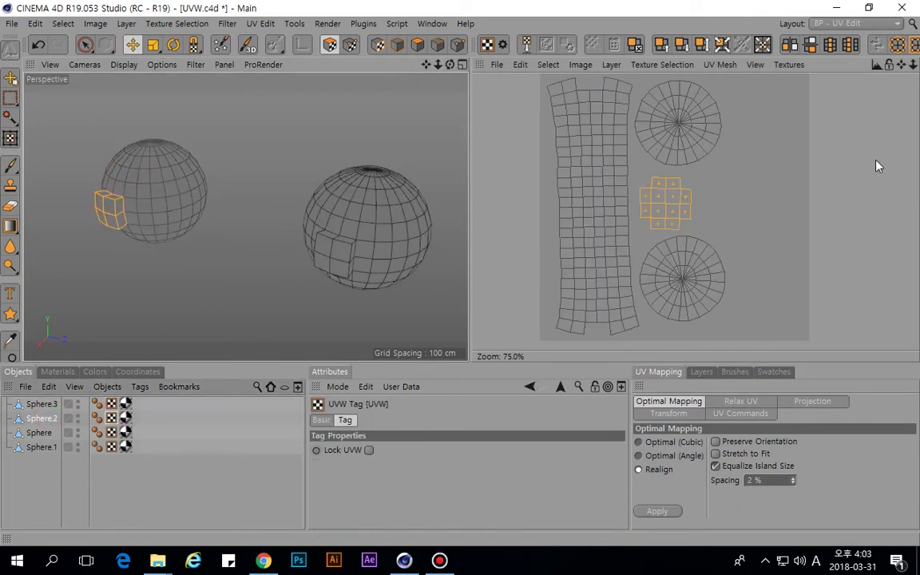
pyautogui.moveTo(147, 162)
pyautogui.keyDown('alt'); pyautogui.mouseDown()
pyautogui.moveTo(140, 145)
pyautogui.moveTo(143, 170)
pyautogui.mouseUp(); pyautogui.keyUp('alt')
pyautogui.scroll(-5, 272, 167)
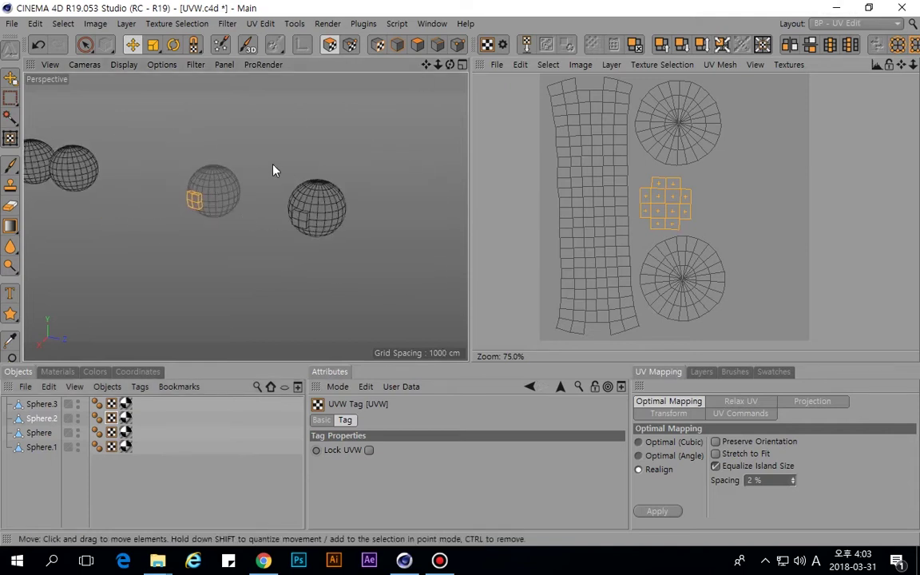
pyautogui.click(840, 12)
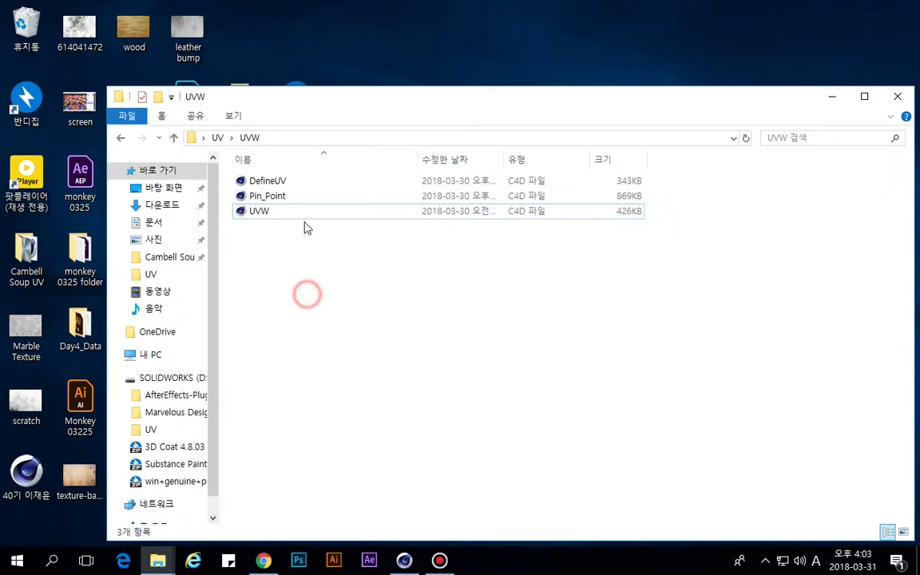
# Show the Cinema4D UV-Unwrap slide of the UV_study PDF in Chrome and return to the UVW folder.
pyautogui.click(263, 560)
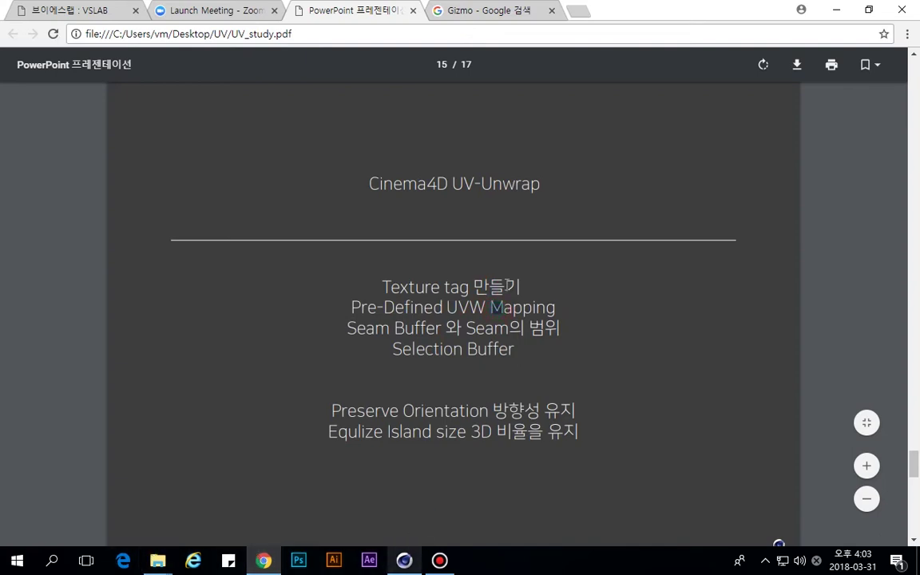
pyautogui.click(406, 559)
pyautogui.click(339, 133)
pyautogui.click(836, 7)
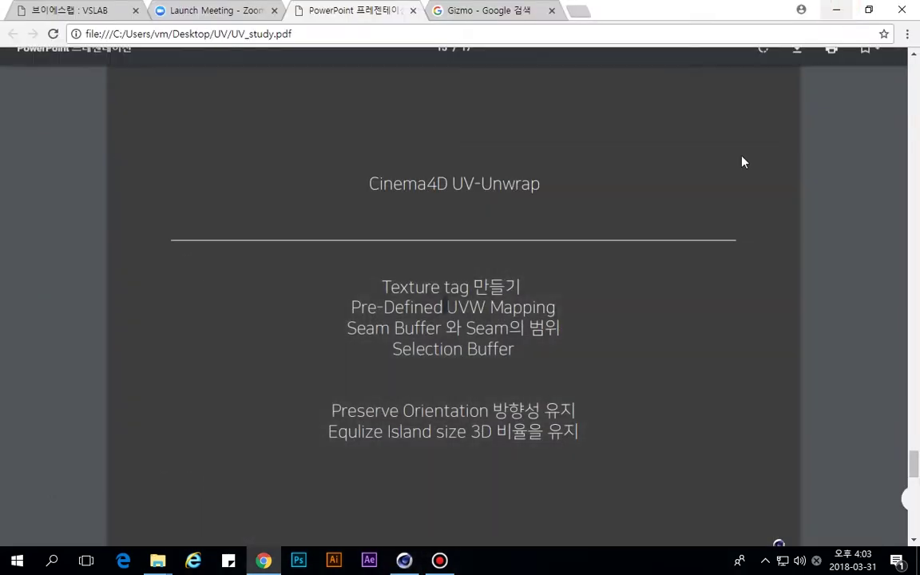
pyautogui.click(836, 10)
# Open the DefineUV scene from the UVW folder in Cinema 4D and switch the interface layout to Startup.
pyautogui.click(271, 232)
pyautogui.click(271, 180)
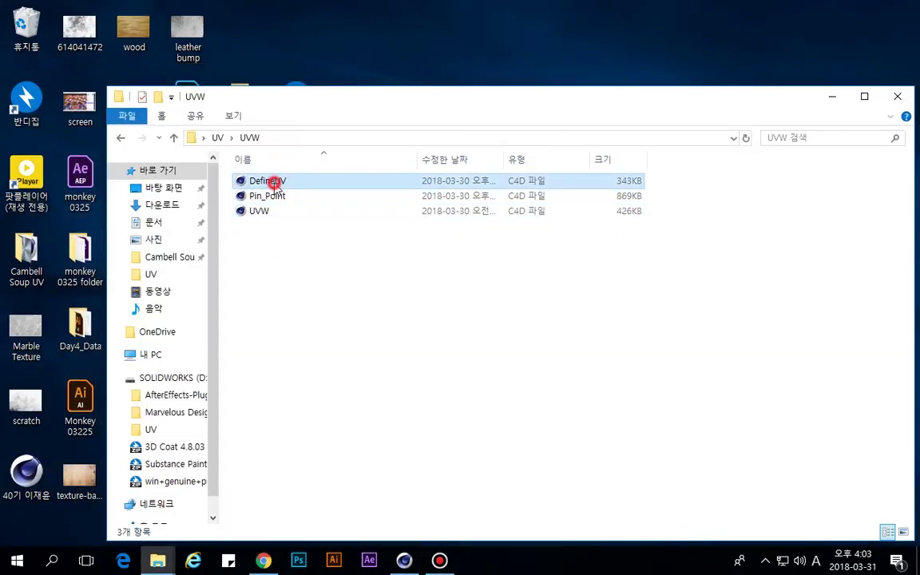
pyautogui.doubleClick(296, 182)
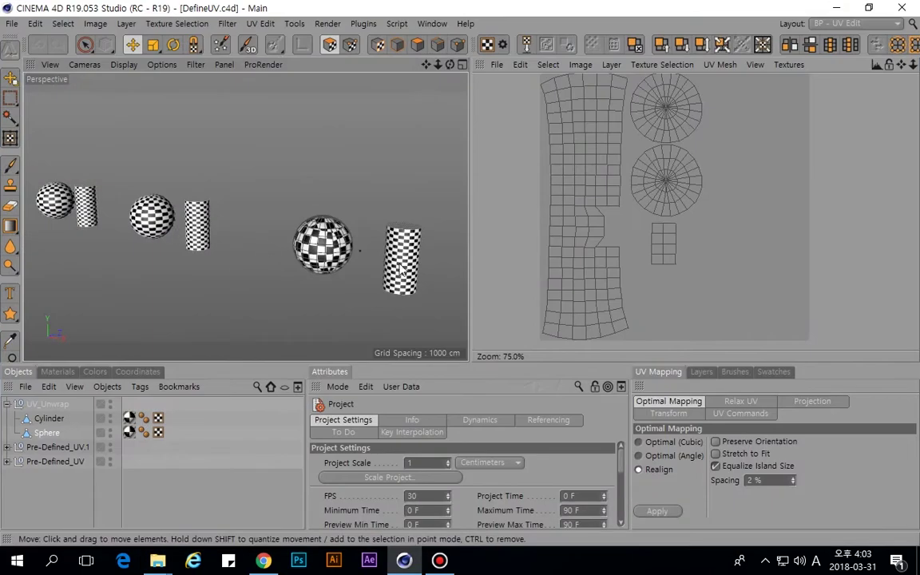
pyautogui.scroll(5, 304, 249)
pyautogui.click(864, 24)
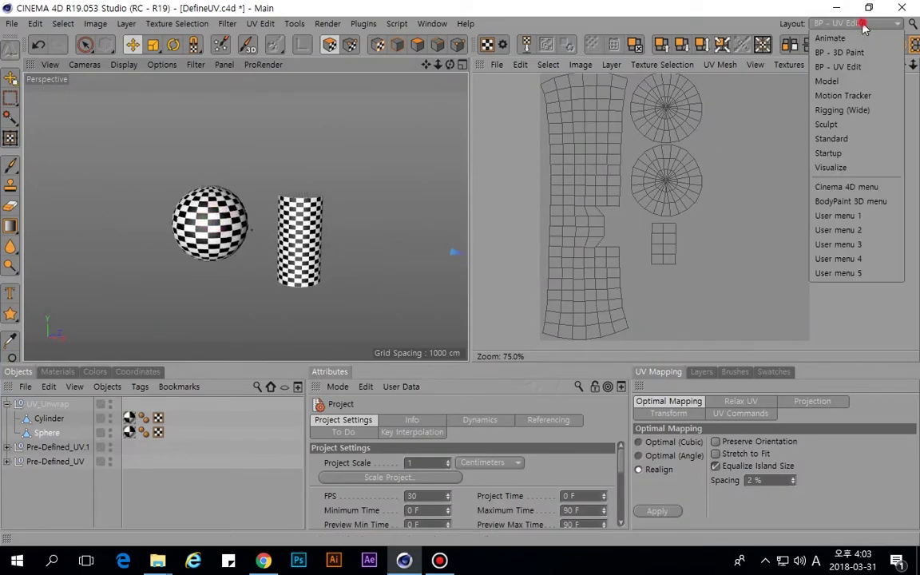
pyautogui.click(831, 154)
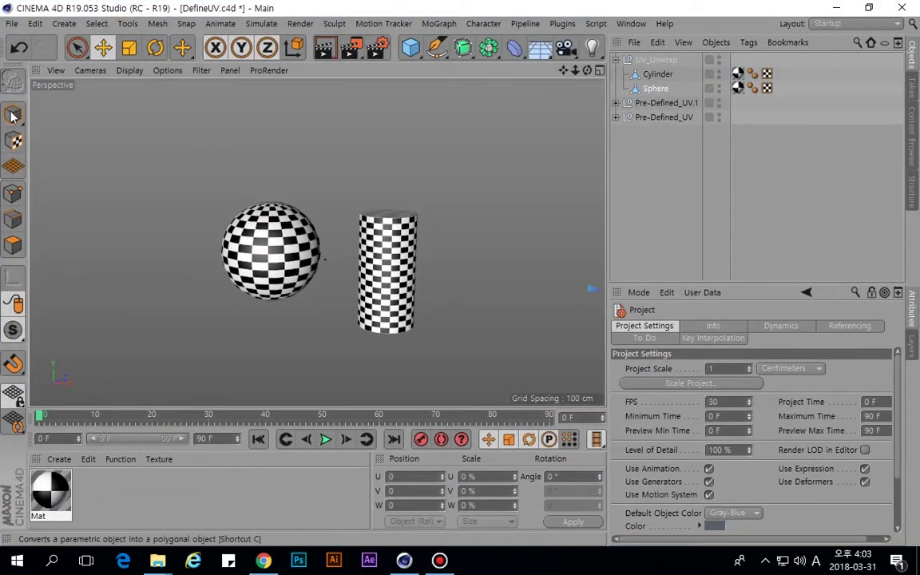
# Activate Model mode and expand the Pre-Defined_UV group to examine its parametric Sphere and Cylinder.
pyautogui.click(13, 117)
pyautogui.click(286, 262)
pyautogui.keyDown('alt'); pyautogui.moveTo(288, 266); pyautogui.dragTo(285, 300); pyautogui.keyUp('alt')
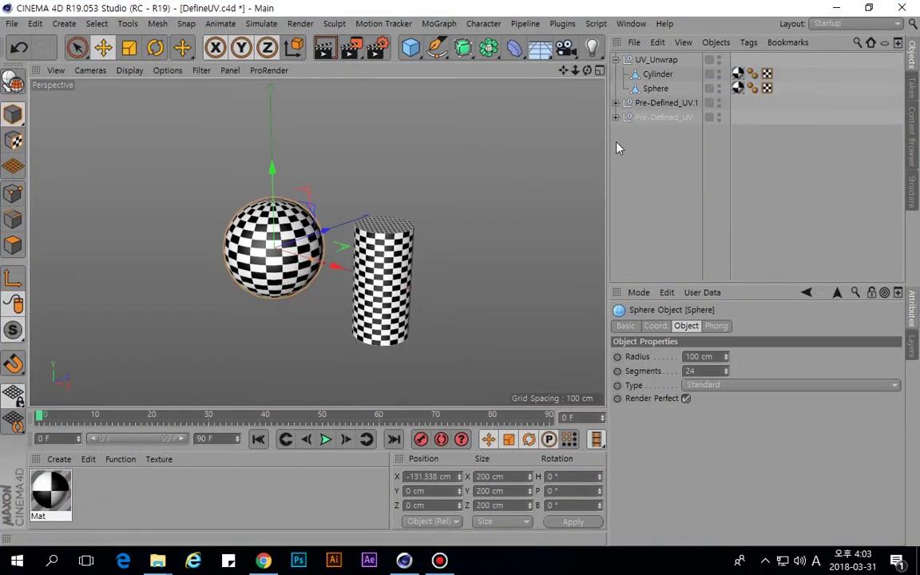
pyautogui.click(616, 118)
pyautogui.click(654, 146)
pyautogui.click(655, 132)
pyautogui.click(655, 146)
pyautogui.click(655, 132)
pyautogui.click(655, 144)
pyautogui.click(655, 132)
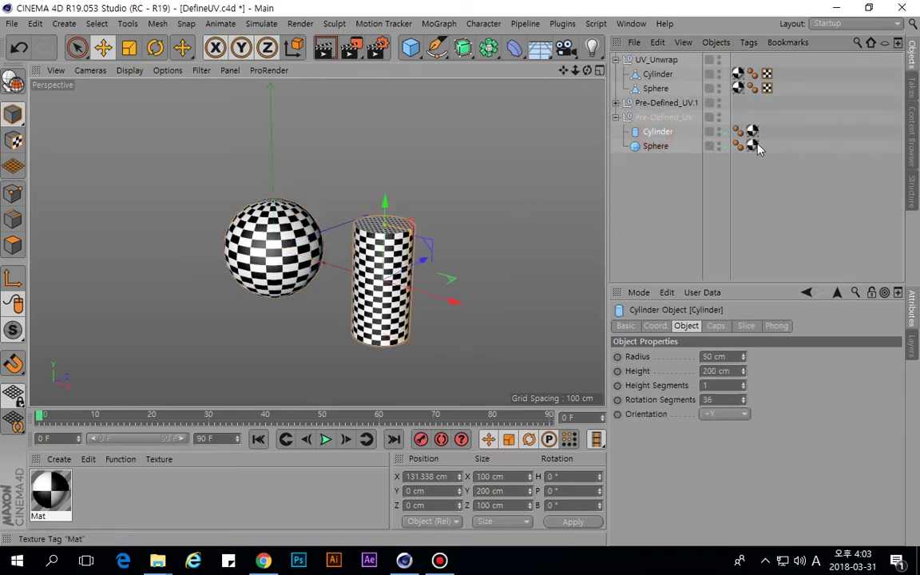
# Examine the projection options in the texture tag of the Pre-Defined_UV Sphere, leaving UVW Mapping selected.
pyautogui.click(753, 146)
pyautogui.click(250, 236)
pyautogui.scroll(3, 262, 248)
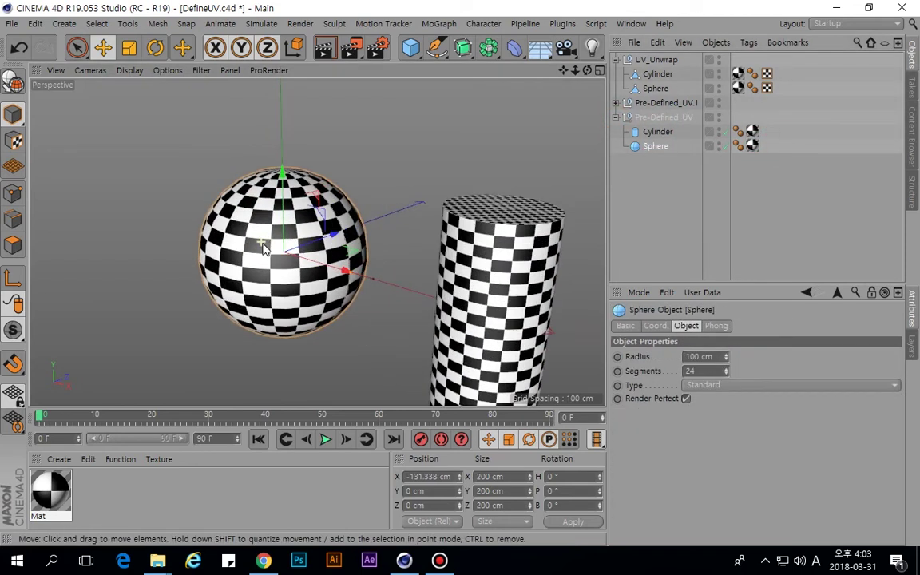
pyautogui.click(753, 146)
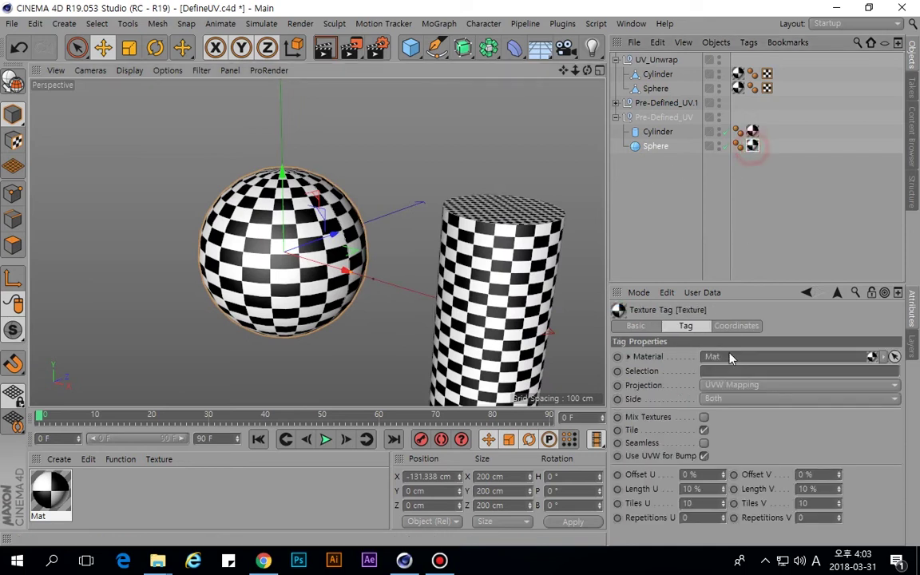
pyautogui.click(724, 386)
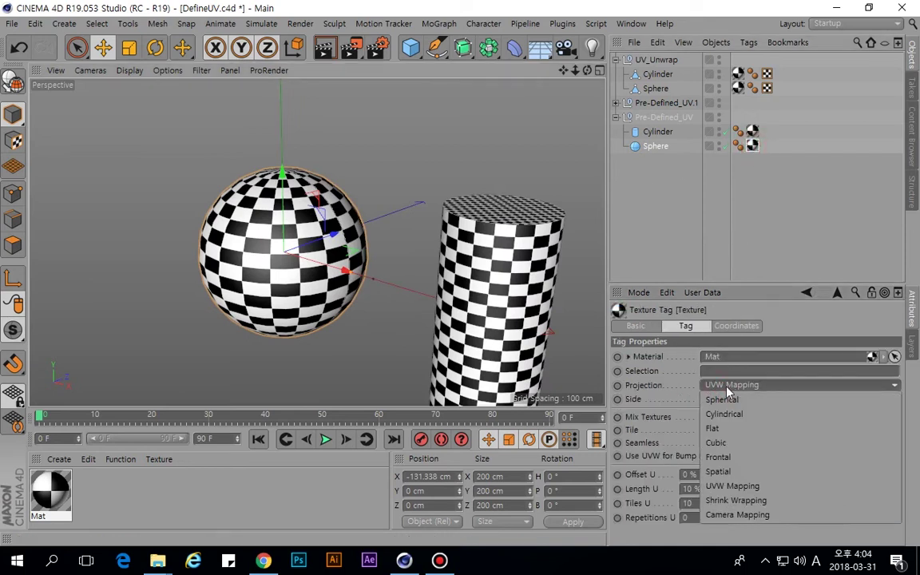
pyautogui.click(766, 232)
# Compare the Pre-Defined_UV Sphere and Cylinder with their tags, and examine the checker texture on the Sphere.
pyautogui.click(656, 147)
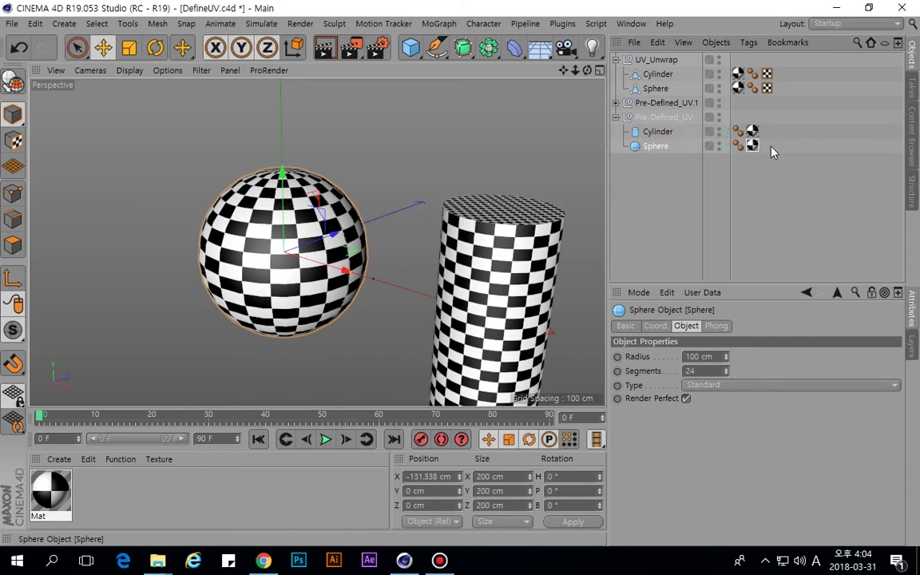
pyautogui.click(657, 147)
pyautogui.click(657, 133)
pyautogui.click(657, 147)
pyautogui.click(752, 147)
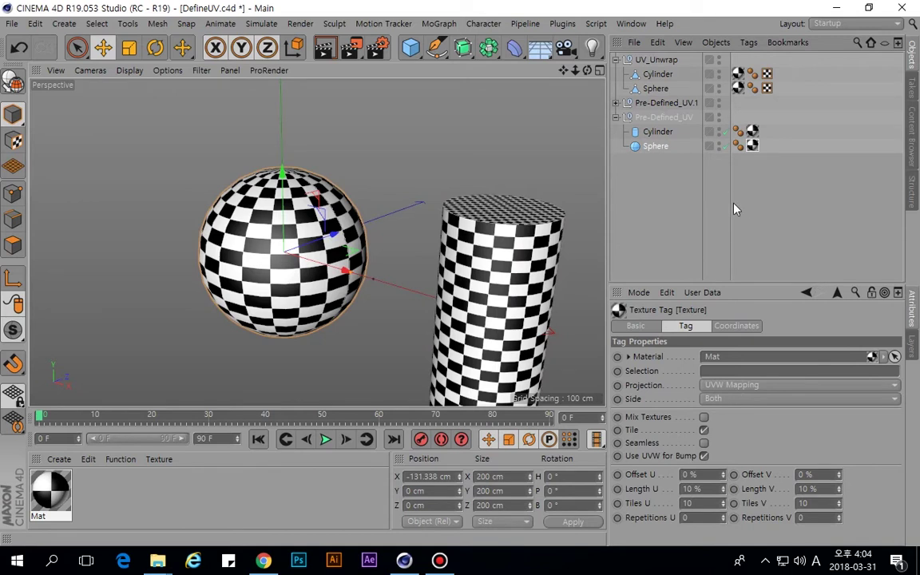
pyautogui.click(744, 161)
pyautogui.click(751, 145)
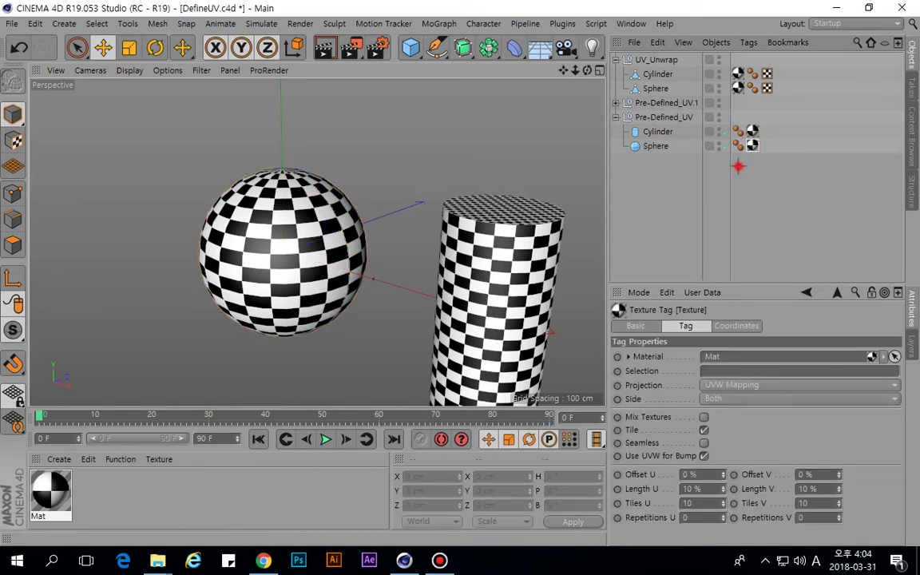
pyautogui.click(657, 146)
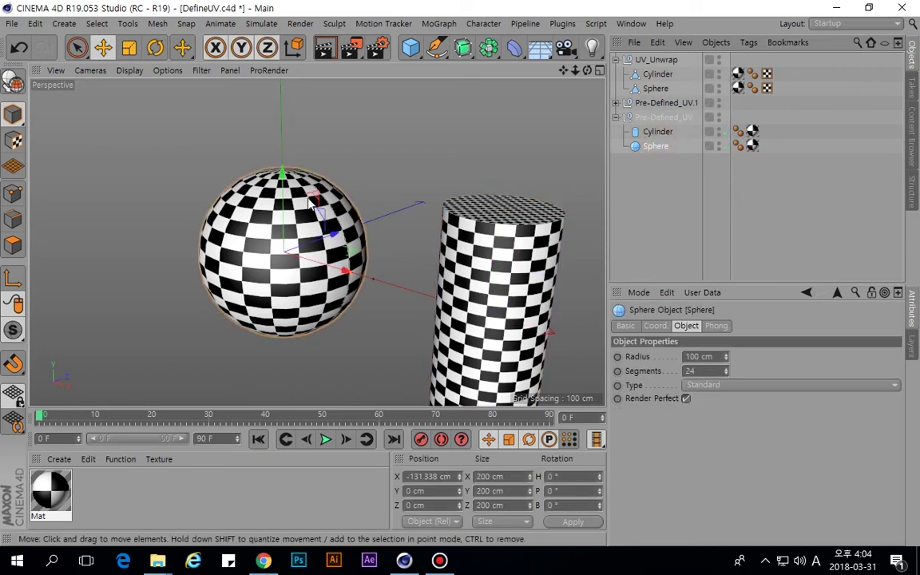
pyautogui.keyDown('alt'); pyautogui.moveTo(295, 243); pyautogui.dragTo(295, 235, button='middle'); pyautogui.keyUp('alt')
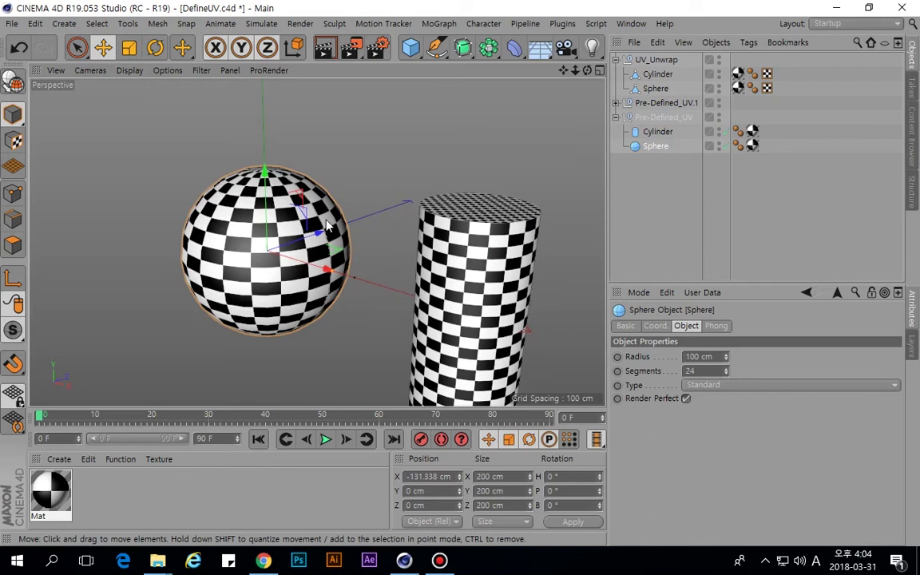
pyautogui.click(680, 190)
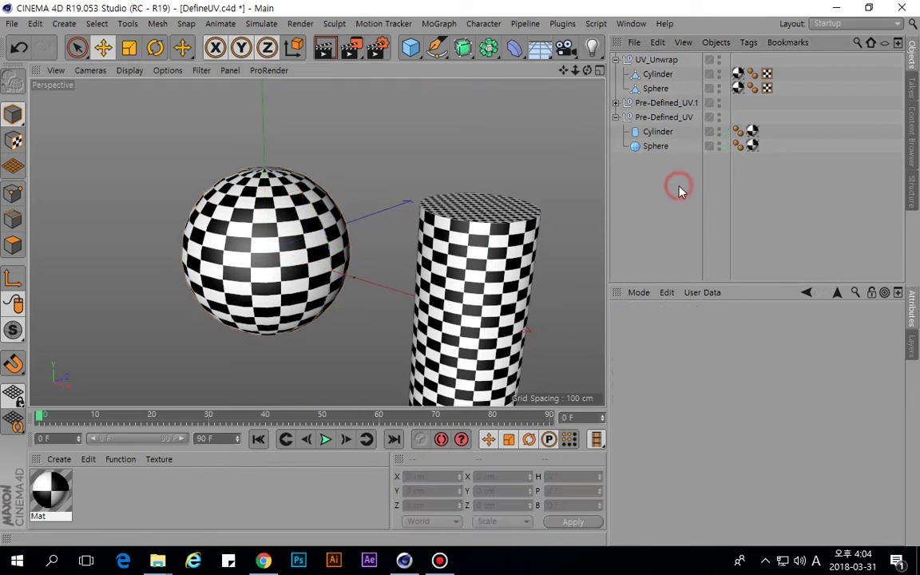
# Collapse Pre-Defined_UV, expand Pre-Defined_UV.1, and select the UVW tag of its Sphere with the Sphere framed in the view.
pyautogui.click(616, 118)
pyautogui.click(616, 103)
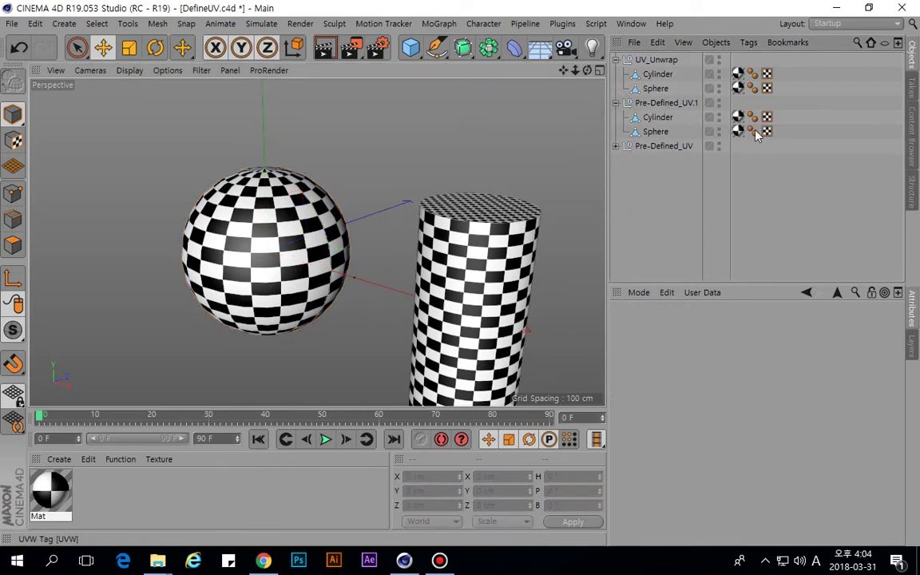
pyautogui.click(668, 133)
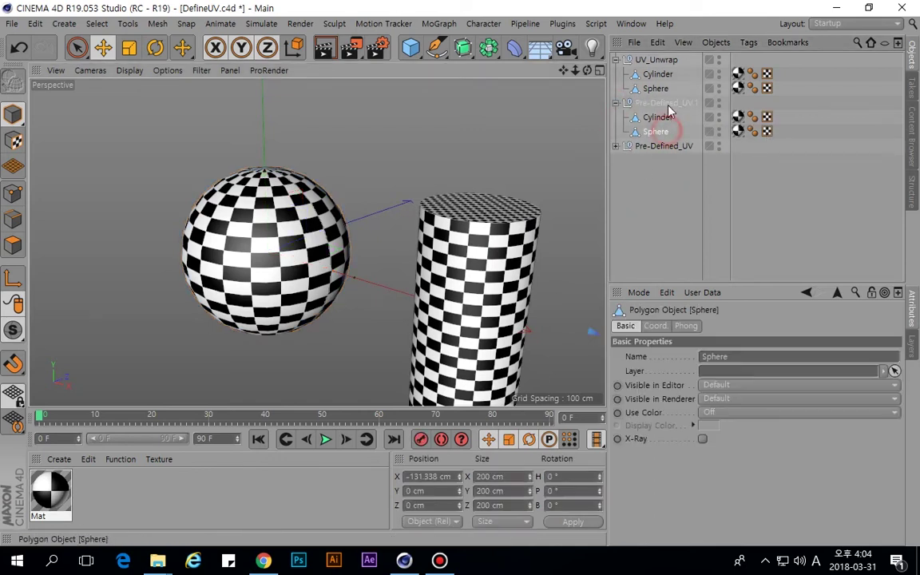
pyautogui.click(767, 131)
pyautogui.press('o')
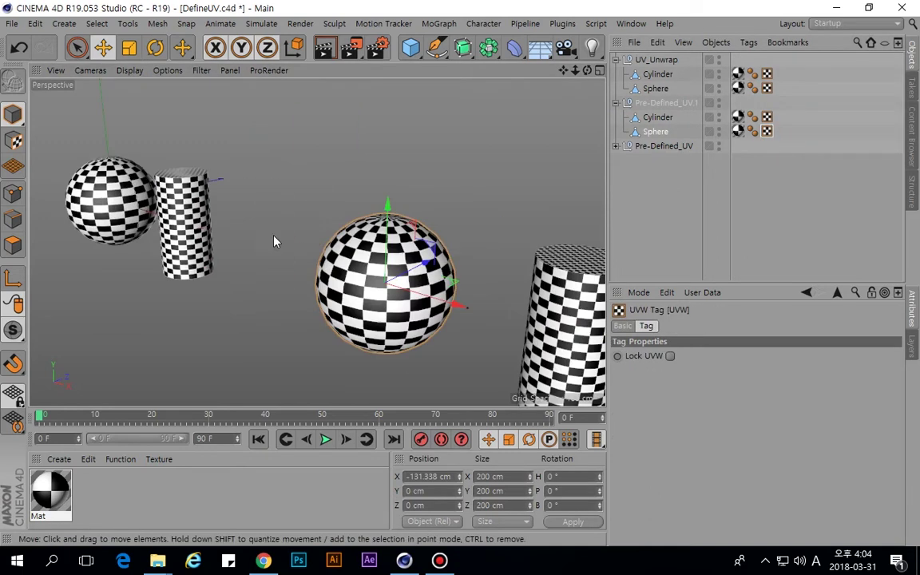
# Display the UV mesh of the Pre-Defined_UV.1 Sphere in a Texture window and examine its whole layout.
pyautogui.doubleClick(767, 131)
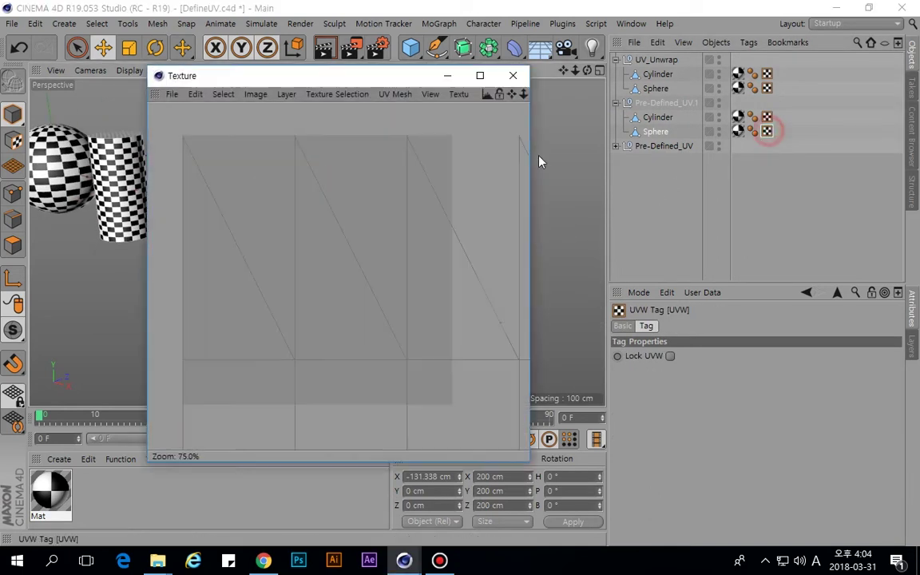
pyautogui.scroll(3, 328, 215)
pyautogui.scroll(-8, 351, 235)
pyautogui.scroll(5, 364, 240)
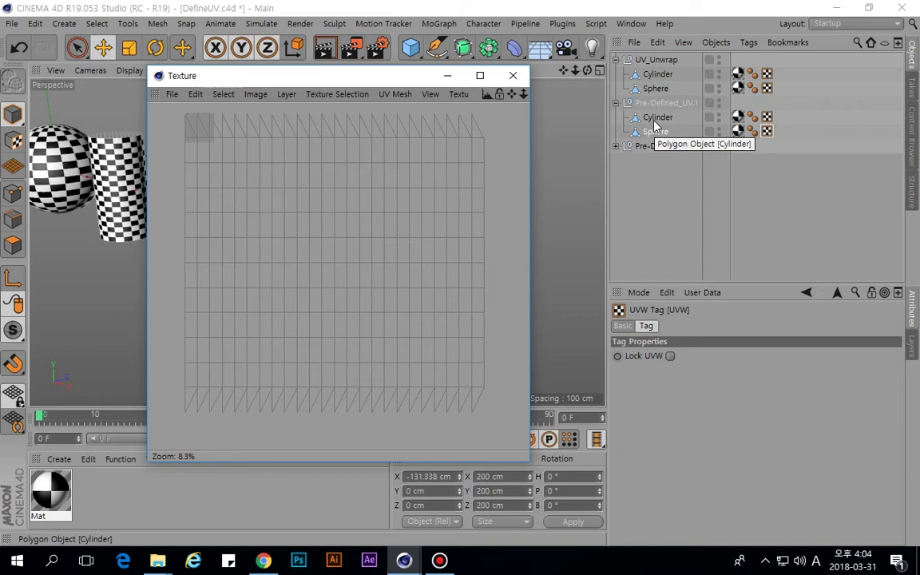
# Compare the UV meshes of the Pre-Defined_UV.1 Cylinder and Sphere, and close the Texture window.
pyautogui.click(655, 119)
pyautogui.click(660, 146)
pyautogui.click(669, 132)
pyautogui.click(654, 120)
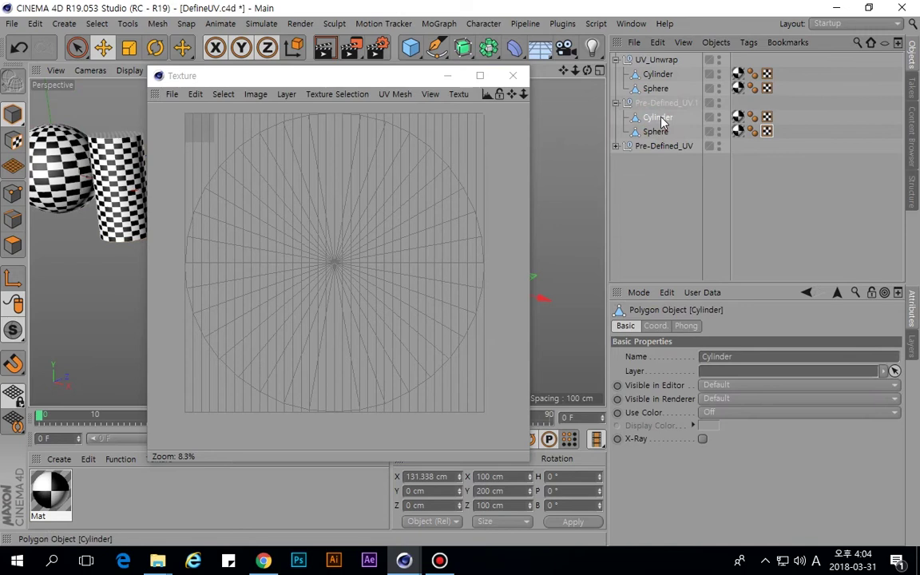
pyautogui.click(670, 132)
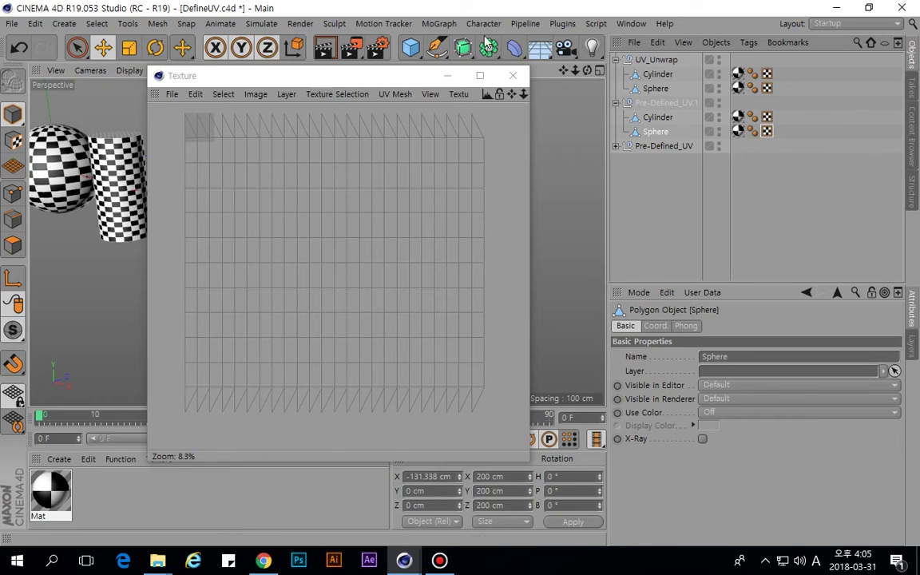
pyautogui.moveTo(387, 80); pyautogui.dragTo(371, 76)
pyautogui.click(493, 74)
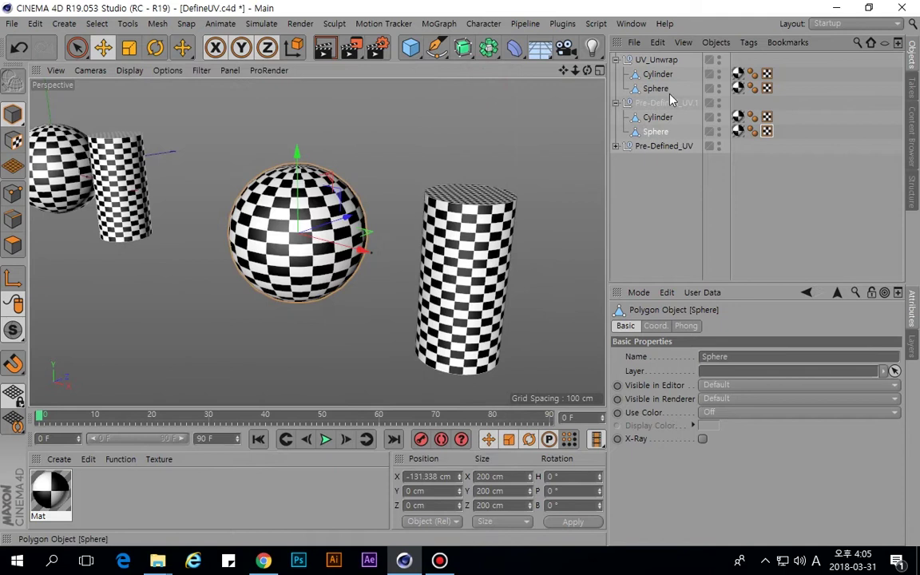
# Select and frame the Sphere in the UV_Unwrap group to examine its checker texture and seams.
pyautogui.click(659, 60)
pyautogui.moveTo(587, 71); pyautogui.dragTo(571, 70)
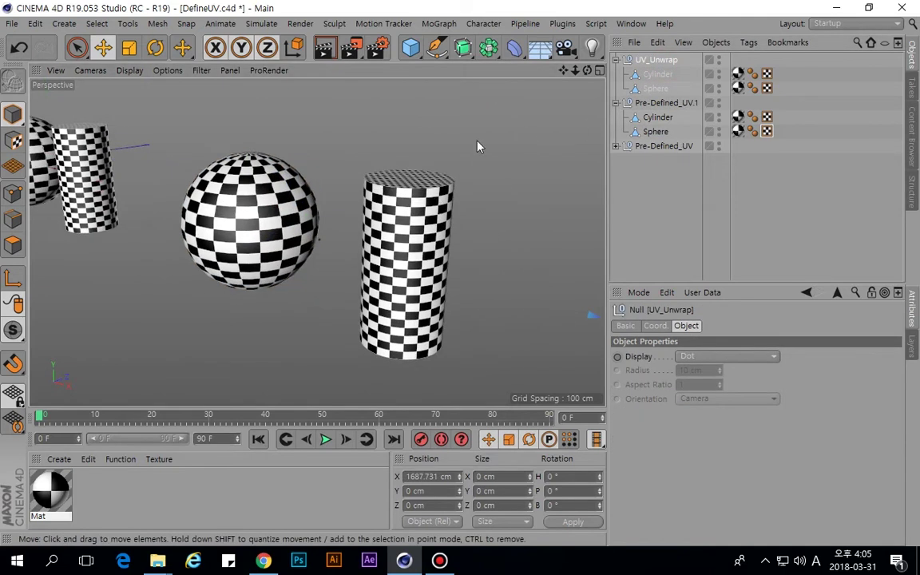
pyautogui.click(831, 24)
pyautogui.click(363, 156)
pyautogui.click(644, 88)
pyautogui.press('o')
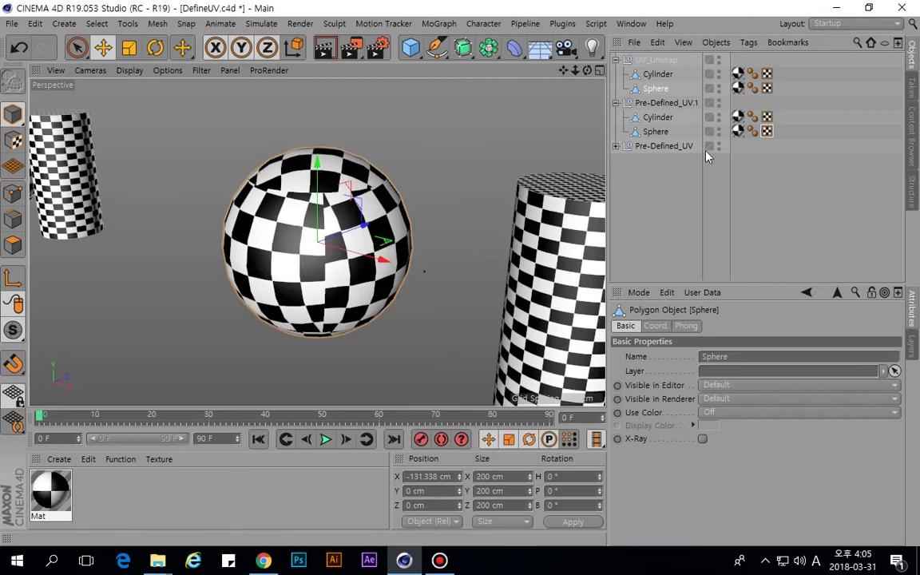
pyautogui.keyDown('alt'); pyautogui.moveTo(279, 204); pyautogui.dragTo(274, 230); pyautogui.keyUp('alt')
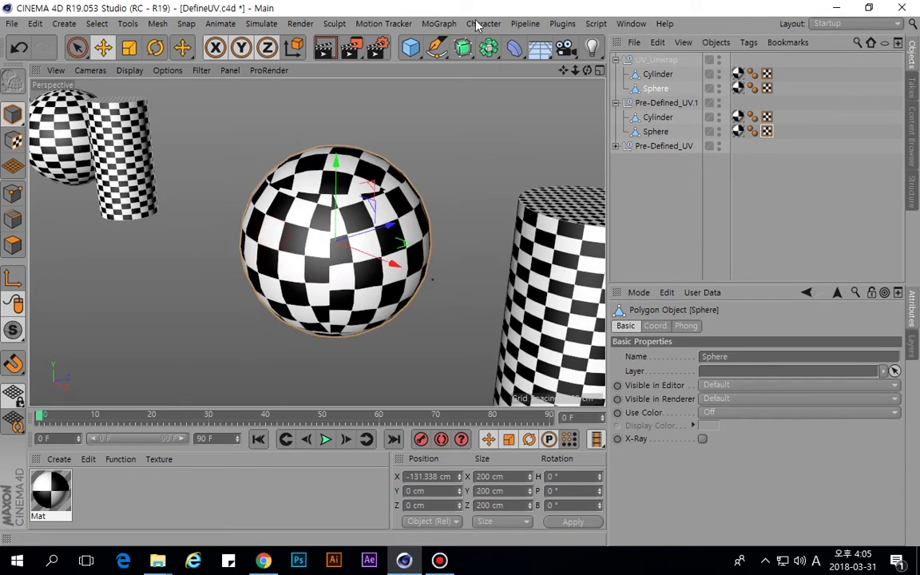
# Add a sphere primitive and move it away from the other objects to about -840 cm on Z.
pyautogui.moveTo(425, 50); pyautogui.dragTo(636, 86)
pyautogui.scroll(-5, 139, 133)
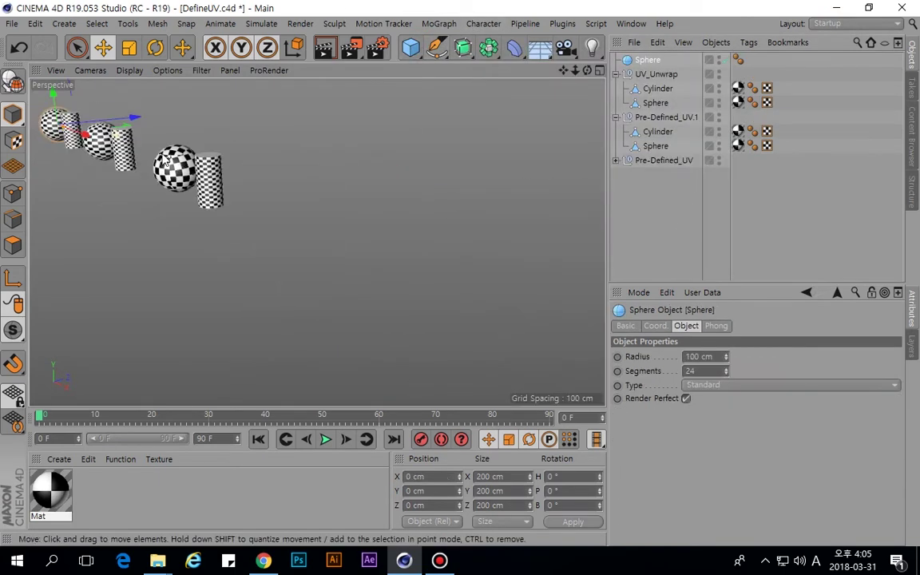
pyautogui.press('h')
pyautogui.moveTo(259, 163); pyautogui.dragTo(122, 222)
pyautogui.keyDown('alt'); pyautogui.moveTo(122, 222); pyautogui.dragTo(209, 242, button='middle'); pyautogui.keyUp('alt')
# Set the viewport display to Hidden Line and activate Edges mode for the new sphere.
pyautogui.press('n')
pyautogui.press('f')
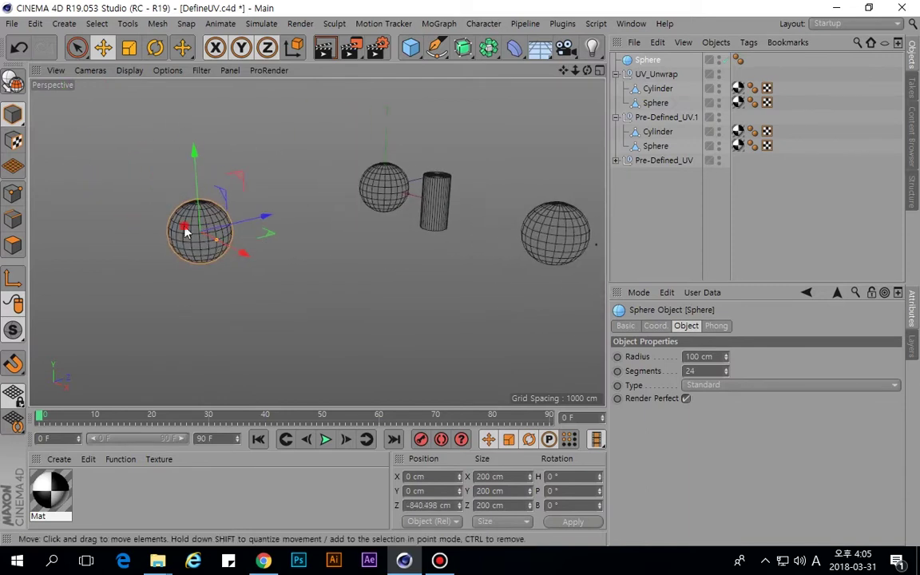
pyautogui.click(20, 217)
pyautogui.scroll(2, 220, 230)
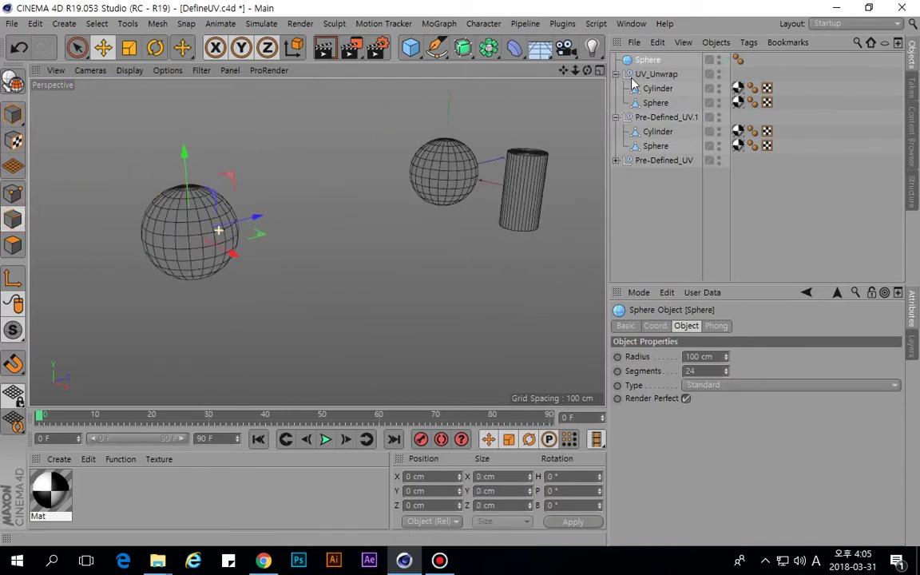
# Switch the interface layout to BP - UV Edit and convert the new sphere to an editable polygon object.
pyautogui.click(843, 22)
pyautogui.click(837, 53)
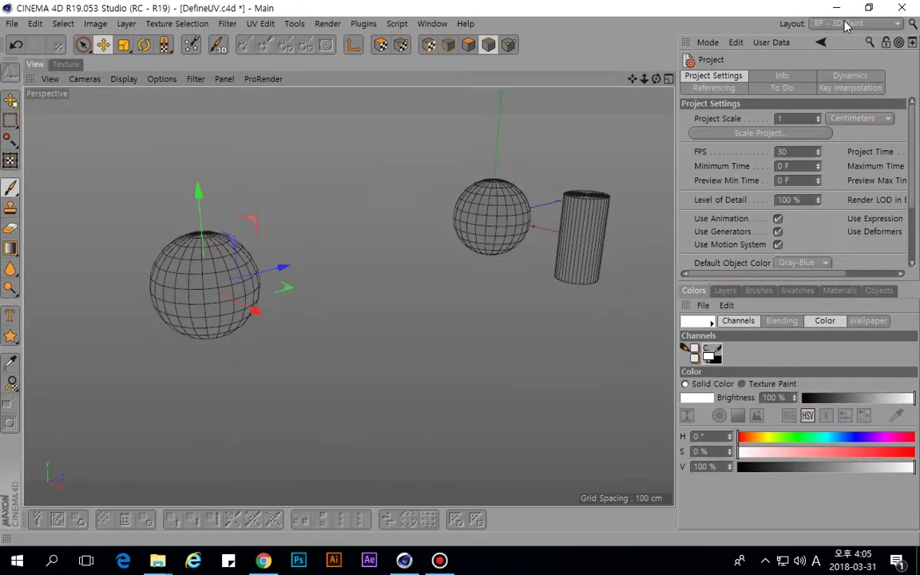
pyautogui.click(853, 24)
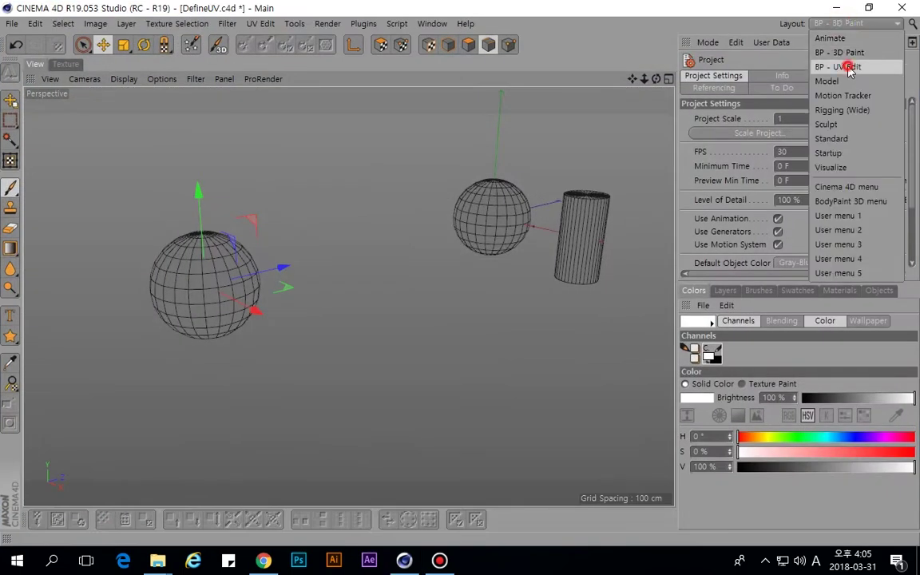
pyautogui.click(835, 64)
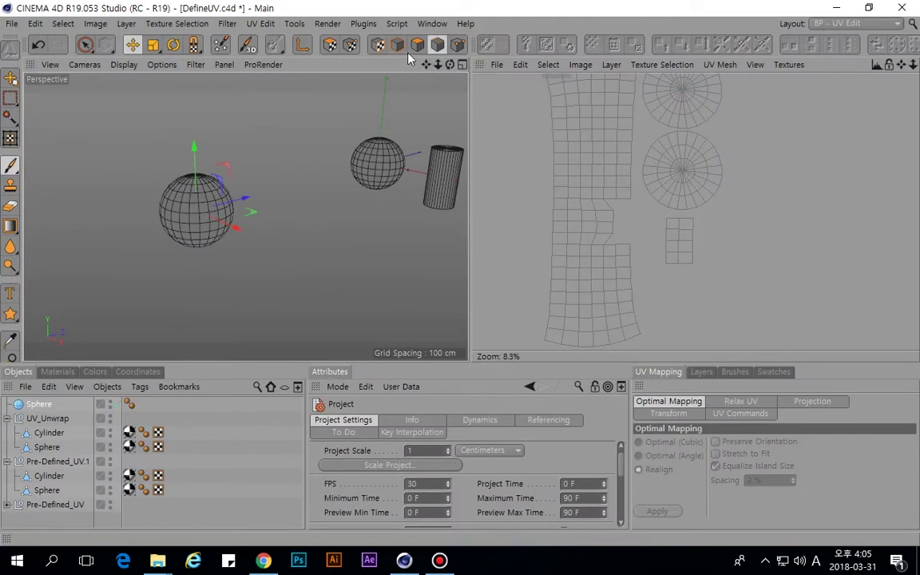
pyautogui.click(219, 206)
pyautogui.scroll(3, 191, 187)
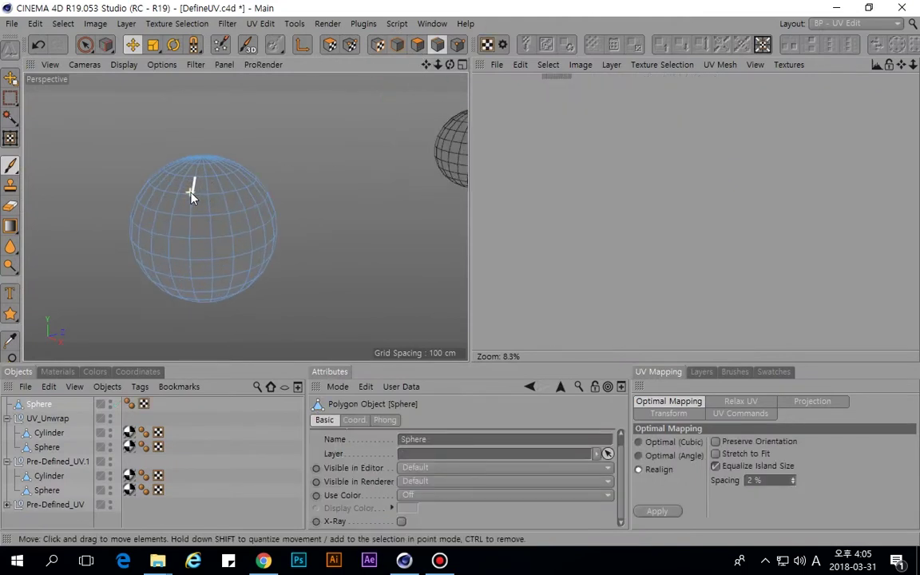
# Select edge loops near the sphere's top and bottom, and add a vertical edge path joining them to the selection.
pyautogui.press('u')
pyautogui.press('l')
pyautogui.click(219, 207)
pyautogui.keyDown('alt'); pyautogui.moveTo(219, 206); pyautogui.dragTo(227, 297); pyautogui.keyUp('alt')
pyautogui.keyDown('shift'); pyautogui.click(213, 311); pyautogui.keyUp('shift')
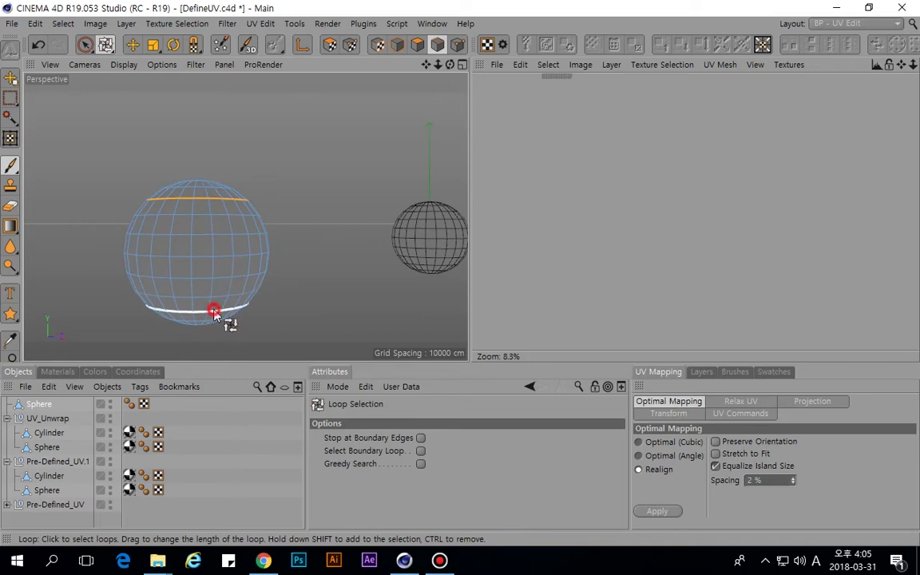
pyautogui.press('u')
pyautogui.press('m')
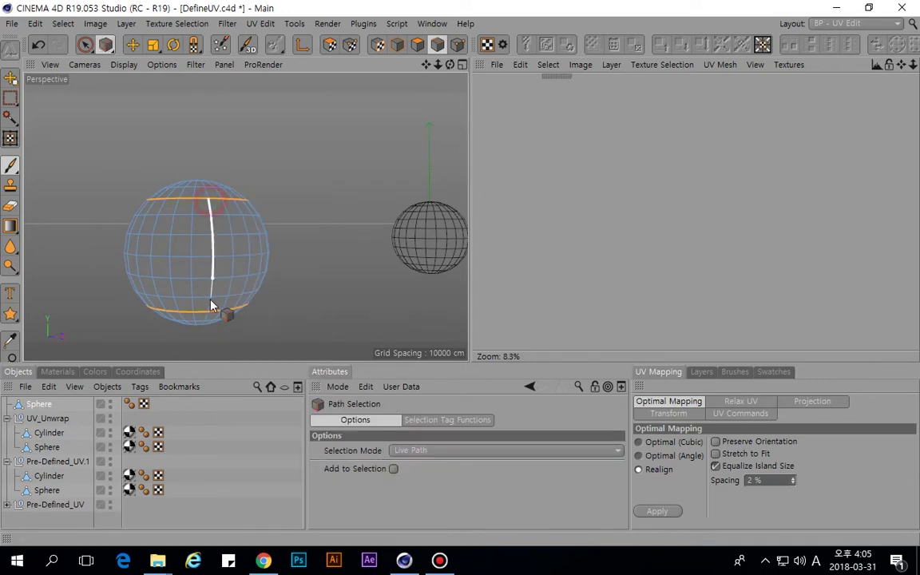
pyautogui.keyDown('shift'); pyautogui.moveTo(212, 313); pyautogui.dragTo(209, 318); pyautogui.keyUp('shift')
# Select all the sphere's polygons and show their UV mesh in UV Polygon Edit mode, framed in the texture view.
pyautogui.click(333, 43)
pyautogui.keyDown('alt'); pyautogui.moveTo(308, 142); pyautogui.dragTo(270, 179); pyautogui.keyUp('alt')
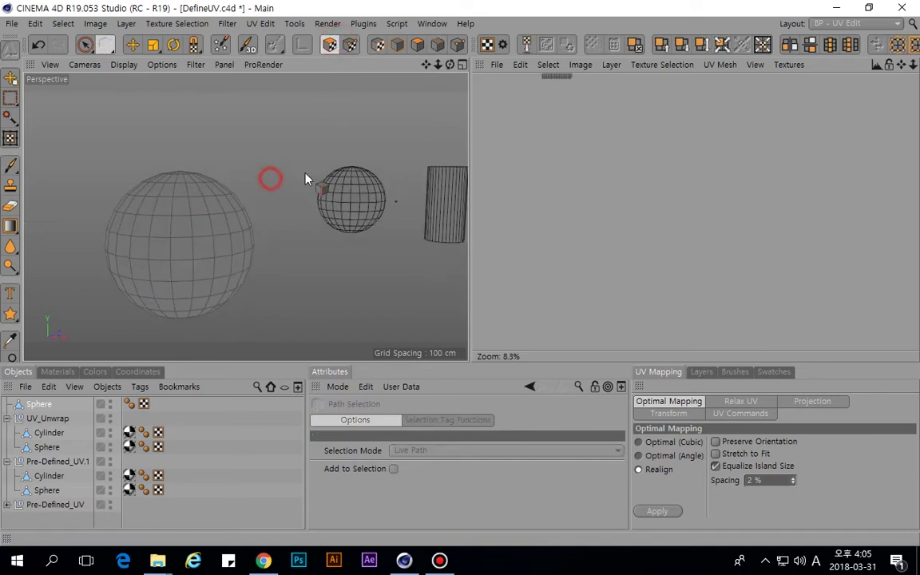
pyautogui.click(419, 43)
pyautogui.hotkey('ctrl', 'a')
pyautogui.click(334, 46)
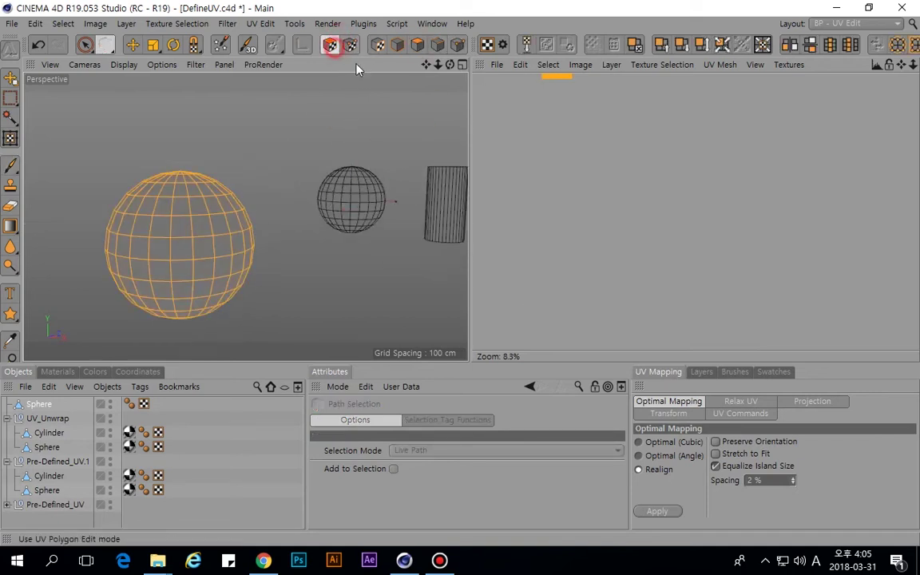
pyautogui.press('s')
pyautogui.keyDown('alt'); pyautogui.moveTo(546, 122); pyautogui.dragTo(547, 238, button='middle'); pyautogui.keyUp('alt')
pyautogui.scroll(5, 548, 138)
pyautogui.scroll(-2, 580, 147)
pyautogui.keyDown('alt'); pyautogui.moveTo(581, 144); pyautogui.dragTo(589, 197, button='middle'); pyautogui.keyUp('alt')
# Apply an LSCM UV relax with Cut Selected Edges, and reapply it with Auto Realign enabled.
pyautogui.click(702, 373)
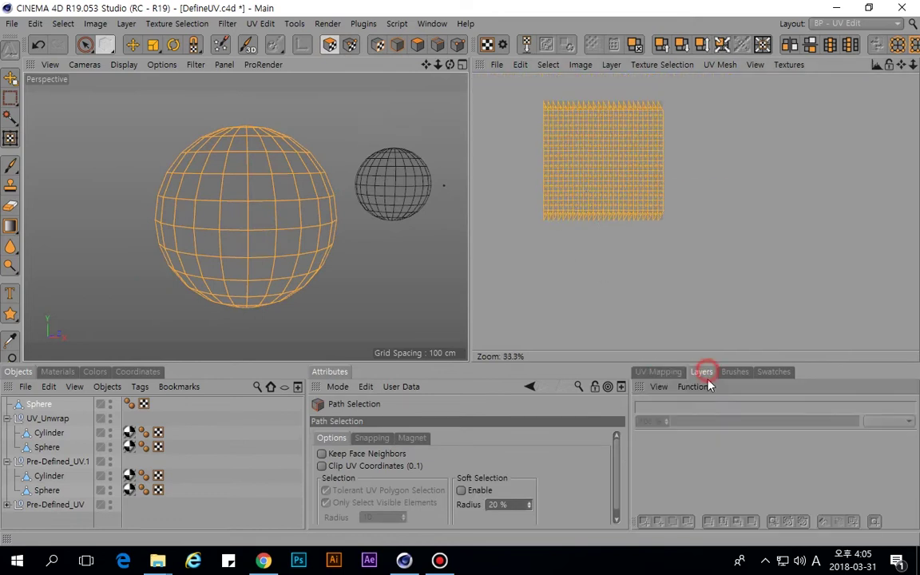
pyautogui.click(676, 373)
pyautogui.click(729, 397)
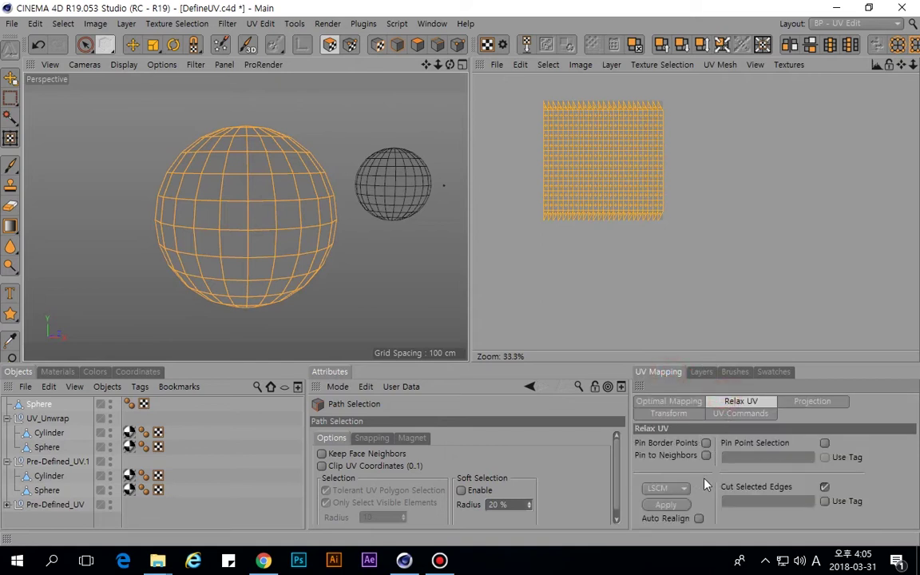
pyautogui.click(665, 505)
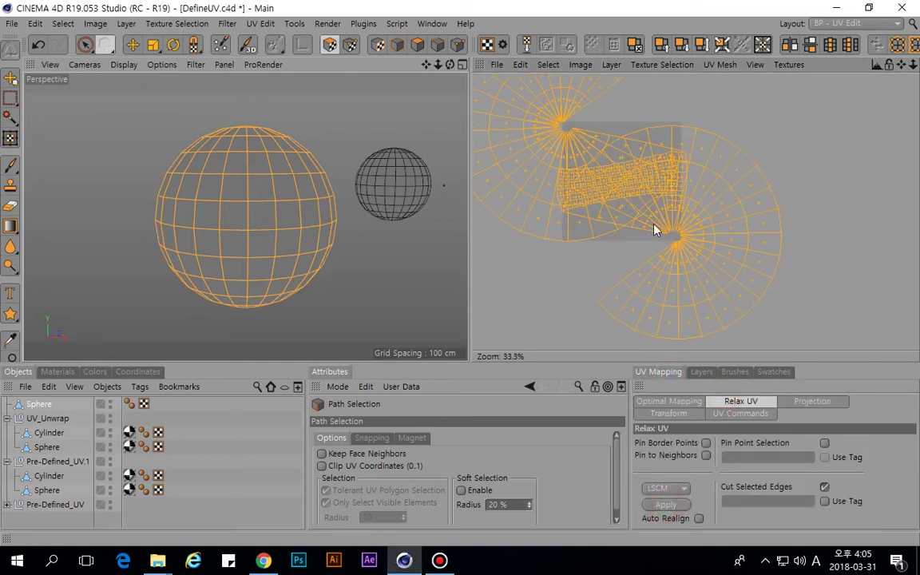
pyautogui.click(699, 519)
pyautogui.click(665, 505)
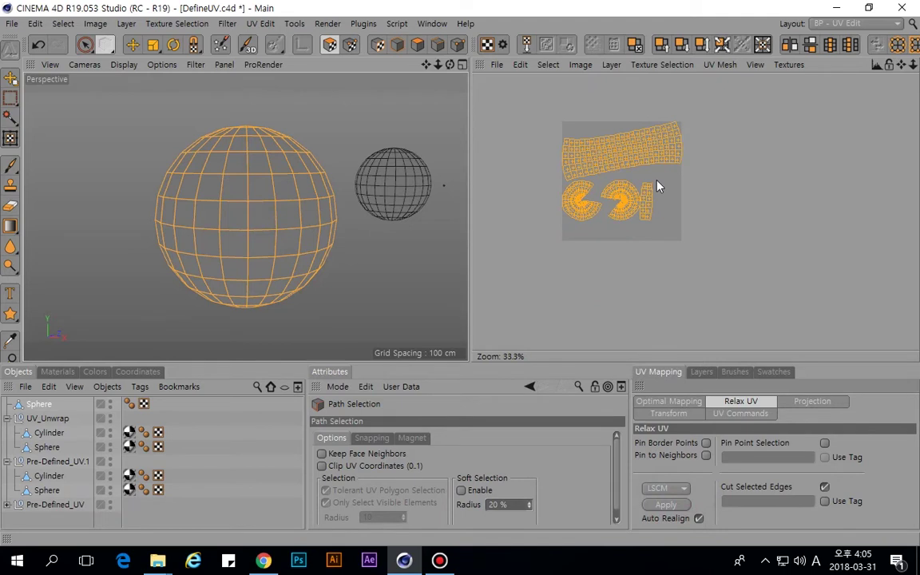
# Examine the relaxed UV islands, especially the two open circular cap islands and the small separate strip.
pyautogui.scroll(3, 637, 164)
pyautogui.scroll(-2, 638, 163)
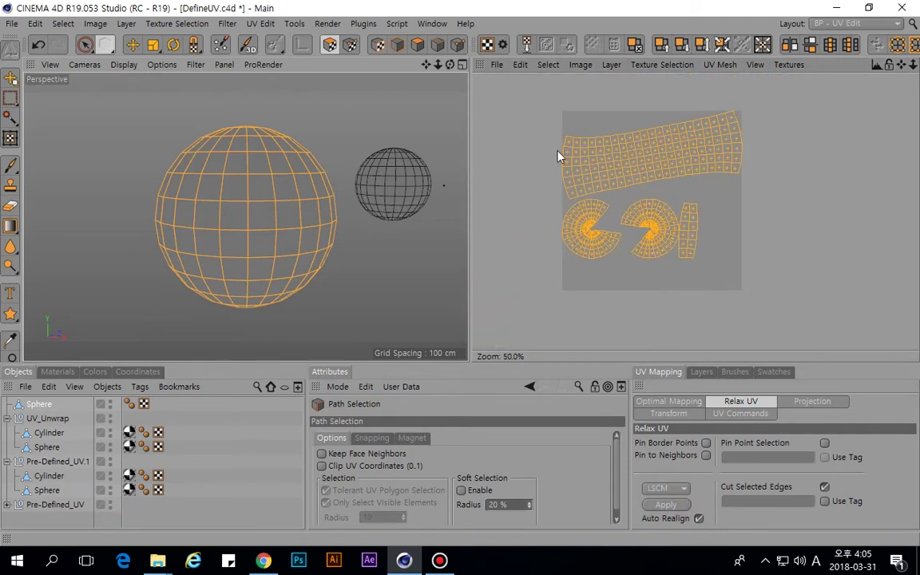
pyautogui.scroll(2, 600, 210)
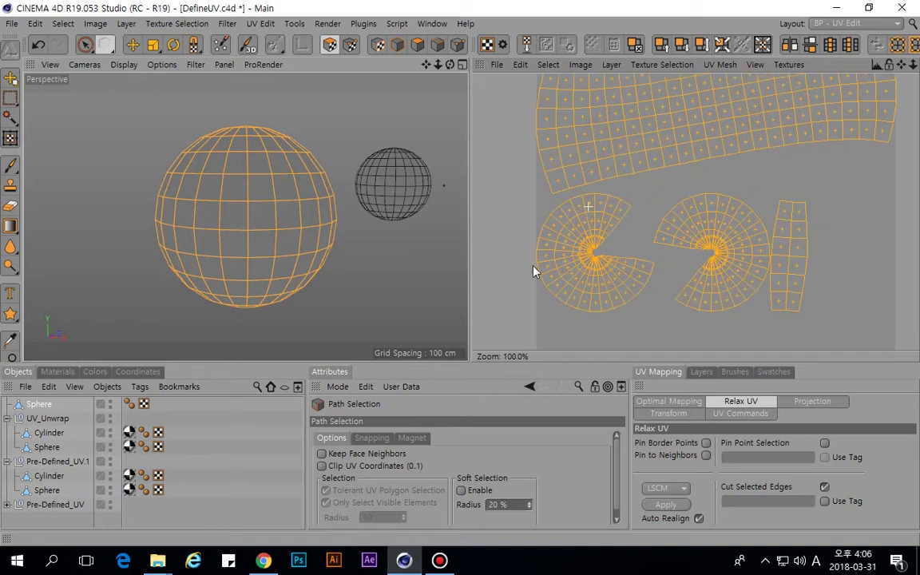
pyautogui.scroll(2, 828, 256)
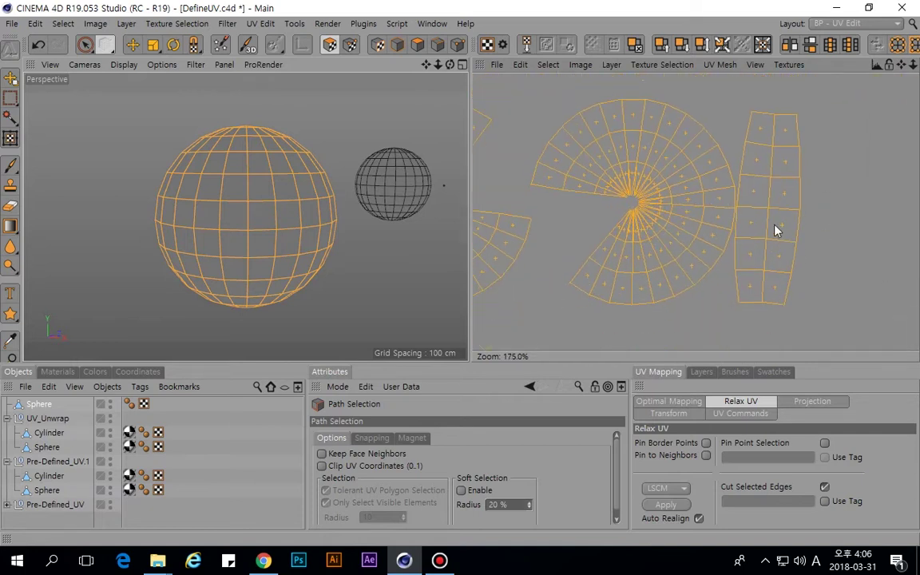
pyautogui.scroll(6, 633, 210)
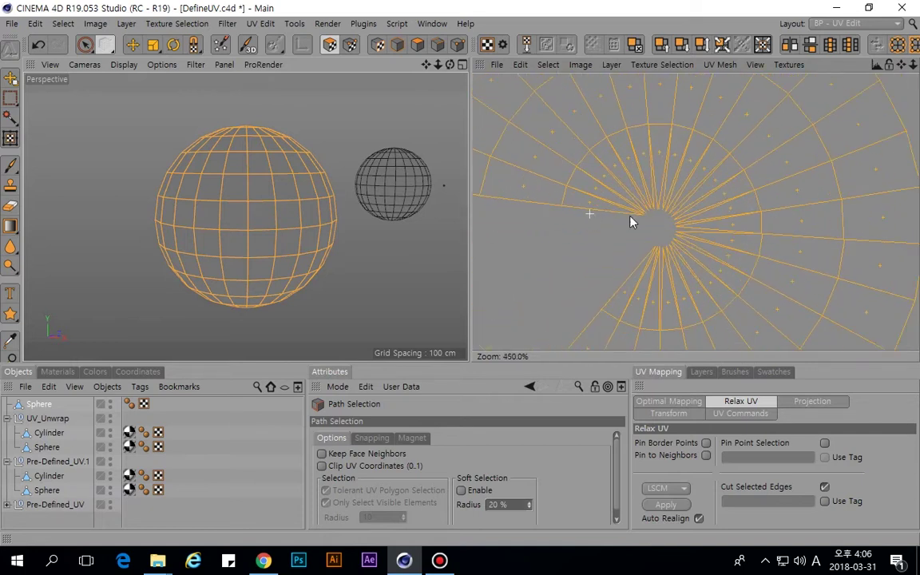
pyautogui.scroll(2, 637, 227)
pyautogui.scroll(-8, 641, 226)
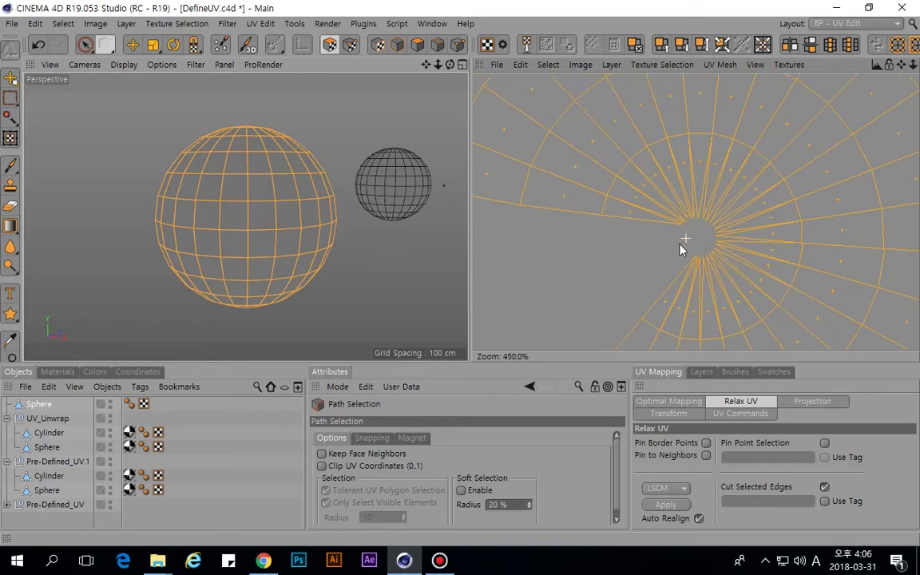
pyautogui.scroll(2, 677, 252)
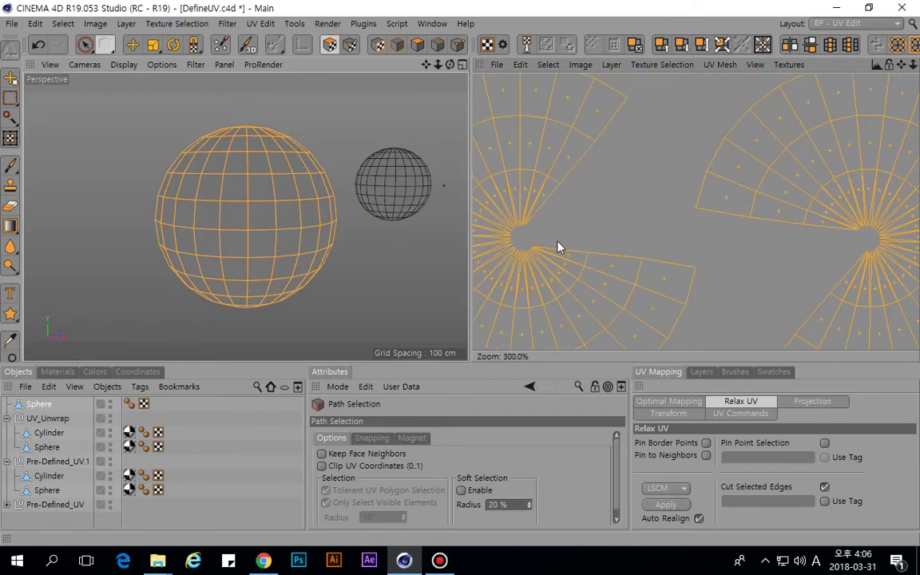
pyautogui.keyDown('alt'); pyautogui.moveTo(481, 247); pyautogui.dragTo(549, 245, button='middle'); pyautogui.keyUp('alt')
pyautogui.scroll(2, 654, 190)
pyautogui.moveTo(655, 191); pyautogui.dragTo(727, 193, button='middle')
pyautogui.scroll(1, 804, 242)
pyautogui.scroll(-5, 733, 226)
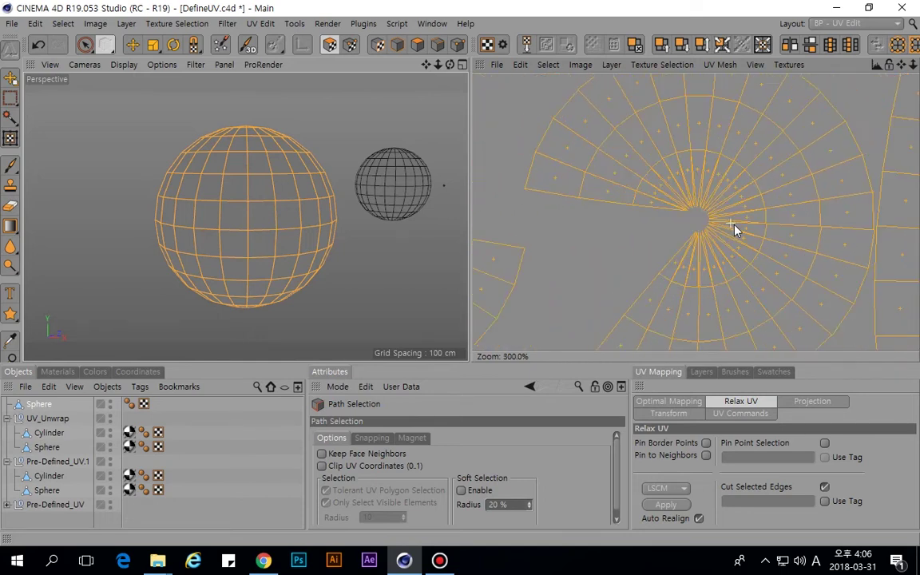
pyautogui.scroll(-4, 782, 229)
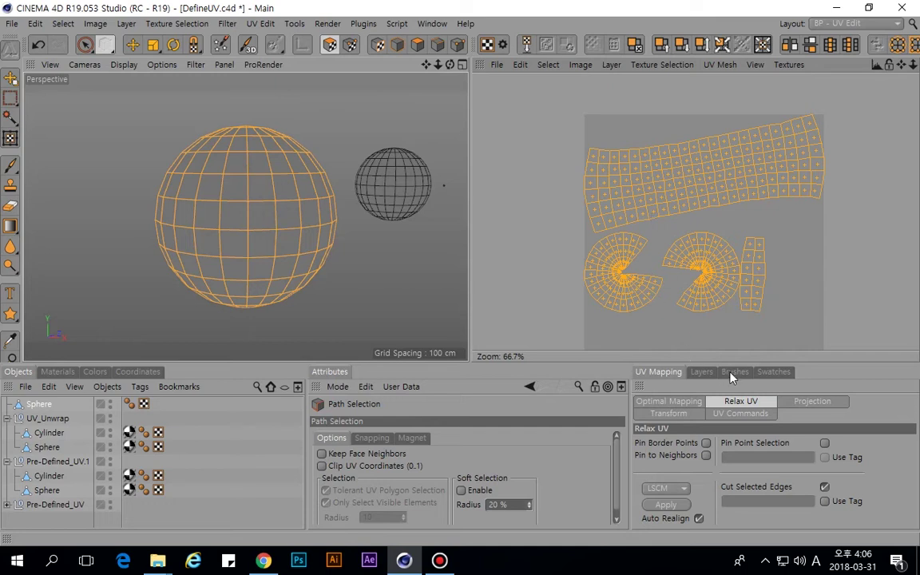
# Activate Edges mode and compare the seam edges selected on the sphere with the cuts in the UV islands.
pyautogui.click(437, 45)
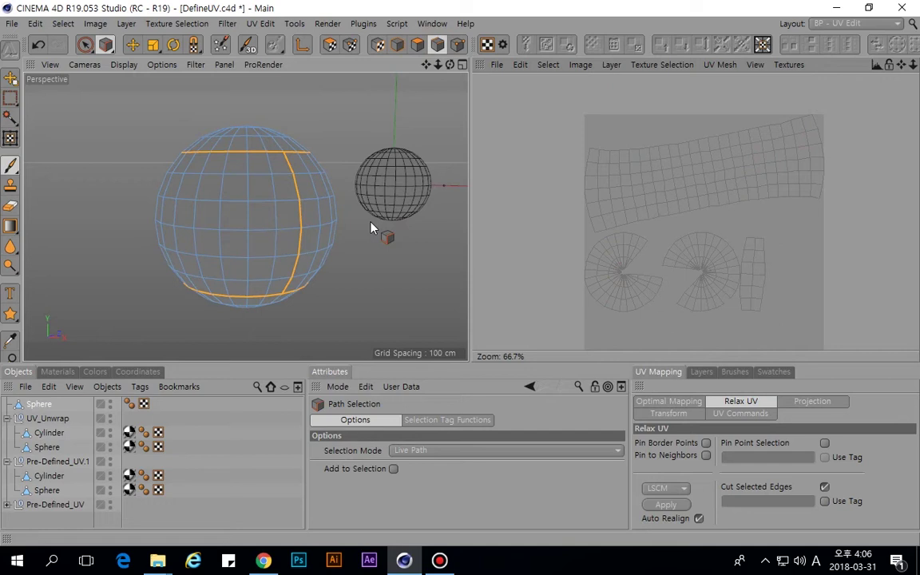
pyautogui.keyDown('alt'); pyautogui.moveTo(359, 225); pyautogui.dragTo(346, 223, button='middle'); pyautogui.keyUp('alt')
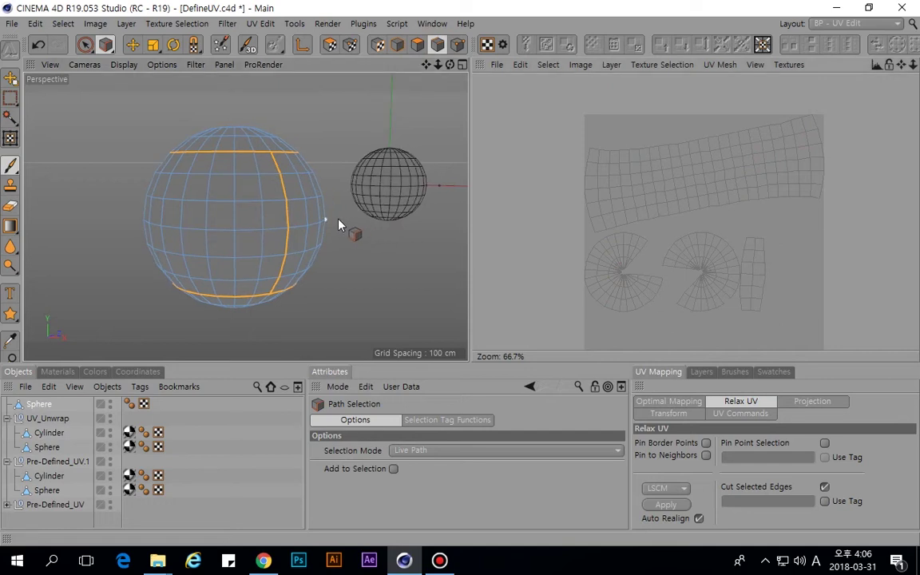
pyautogui.scroll(2, 607, 276)
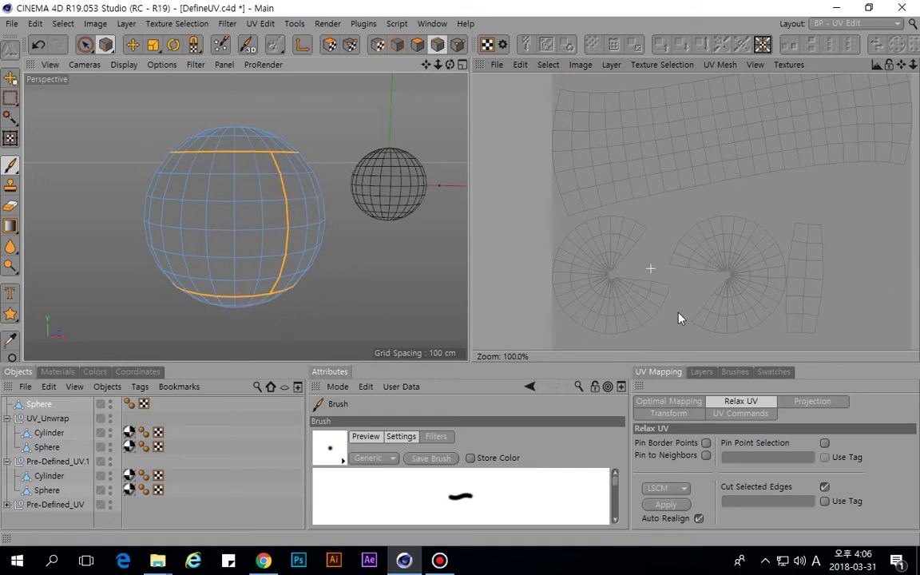
pyautogui.scroll(5, 632, 288)
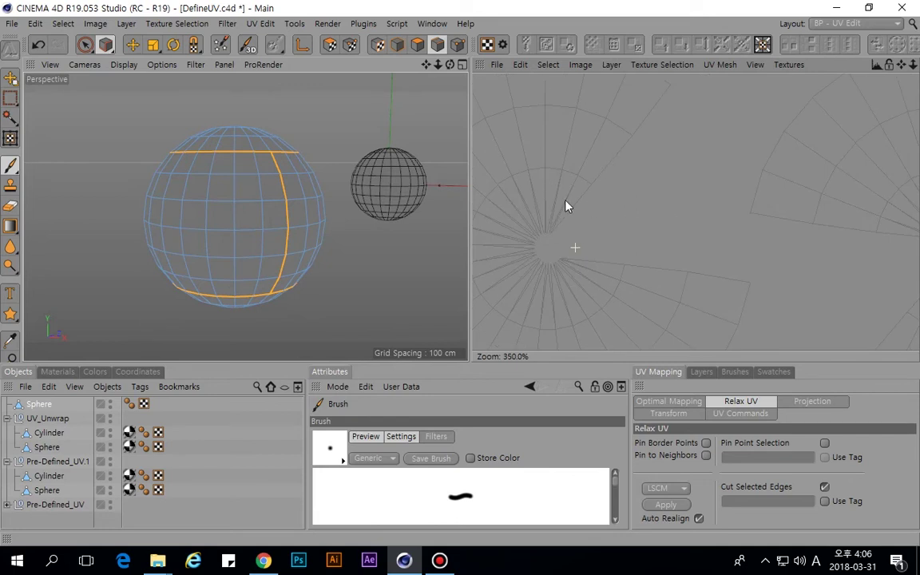
pyautogui.scroll(-4, 558, 216)
pyautogui.keyDown('alt'); pyautogui.moveTo(717, 239); pyautogui.dragTo(705, 246, button='middle'); pyautogui.keyUp('alt')
pyautogui.keyDown('alt'); pyautogui.moveTo(491, 246); pyautogui.dragTo(528, 226, button='middle'); pyautogui.keyUp('alt')
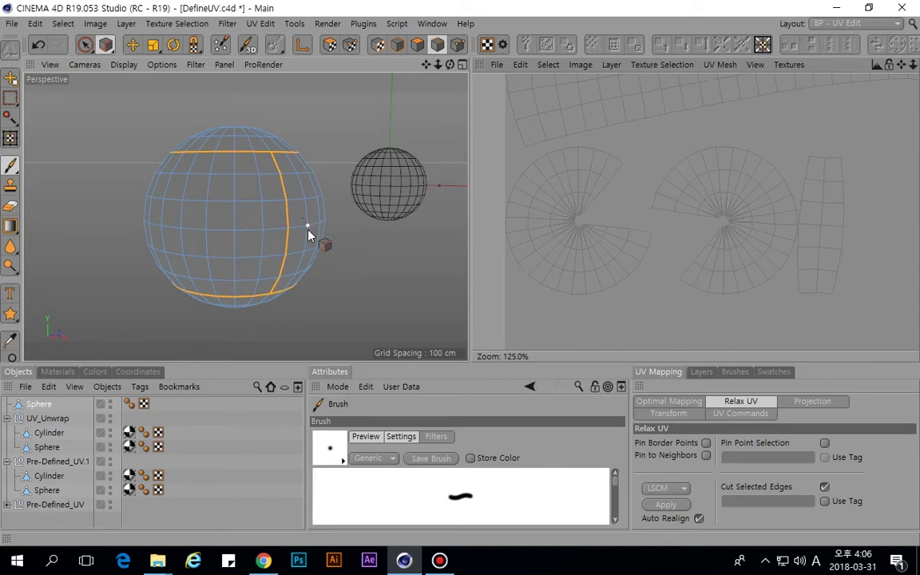
pyautogui.keyDown('alt'); pyautogui.moveTo(251, 230); pyautogui.dragTo(267, 183, button='middle'); pyautogui.keyUp('alt')
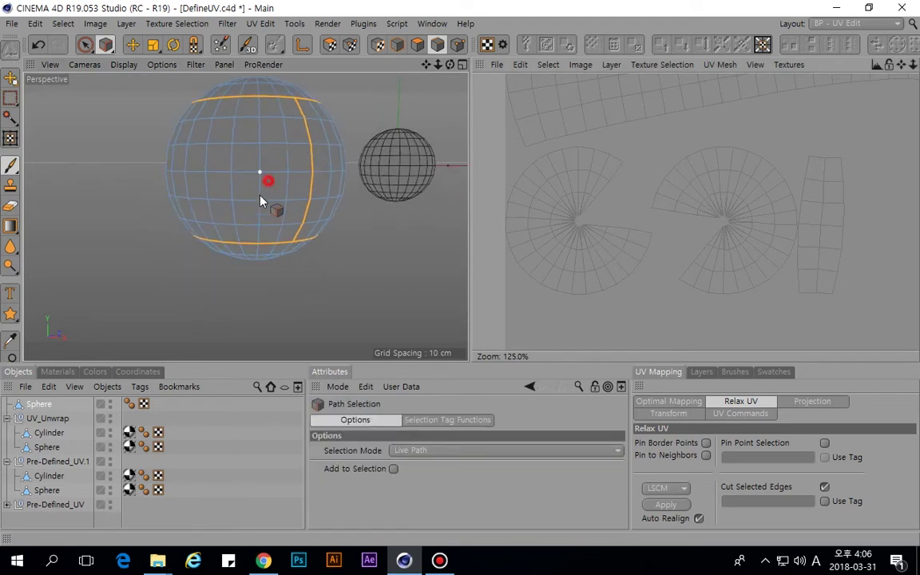
pyautogui.keyDown('alt'); pyautogui.moveTo(267, 182); pyautogui.dragTo(256, 212); pyautogui.keyUp('alt')
pyautogui.keyDown('alt'); pyautogui.moveTo(297, 165); pyautogui.dragTo(266, 229, button='middle'); pyautogui.keyUp('alt')
pyautogui.keyDown('alt'); pyautogui.moveTo(268, 232); pyautogui.dragTo(247, 258); pyautogui.keyUp('alt')
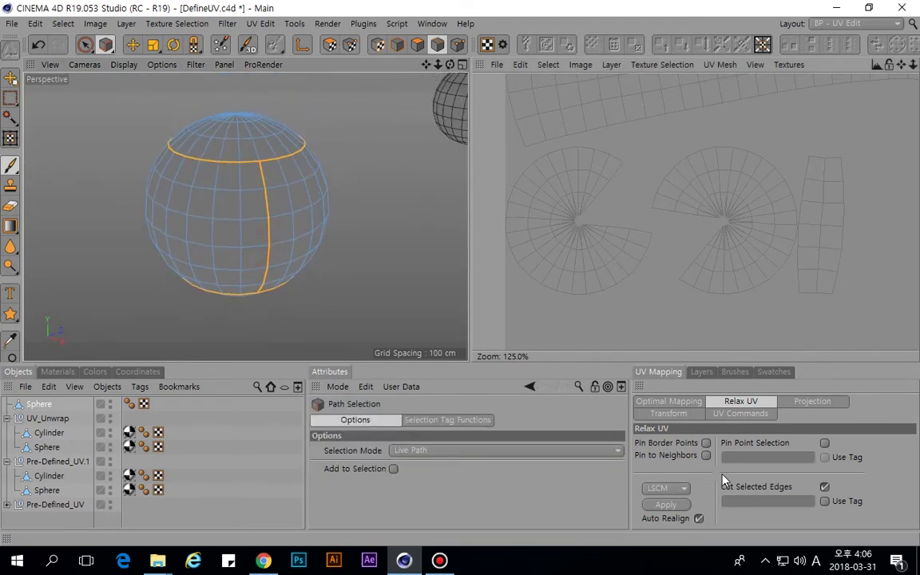
# Apply a Frontal projection to the sphere's UVs while in Edges mode and view the projected mesh.
pyautogui.click(791, 401)
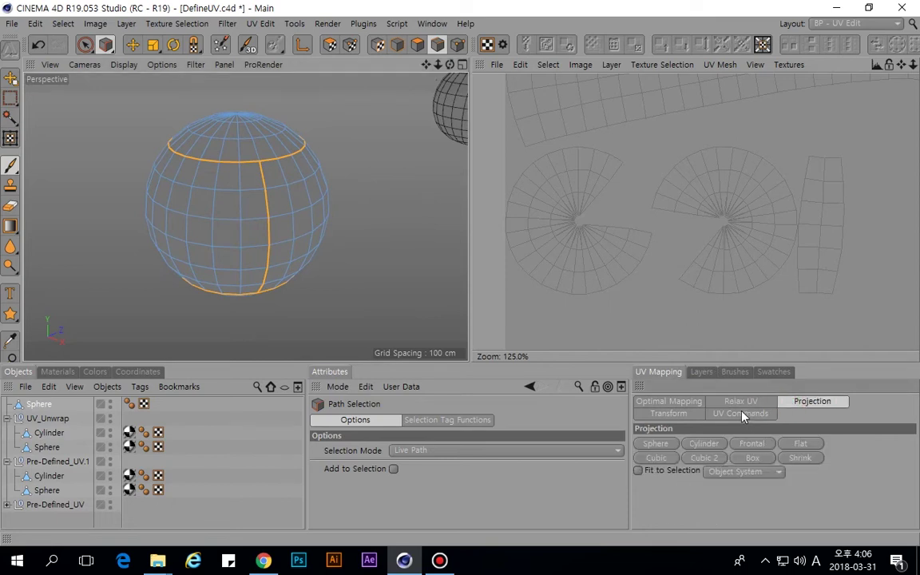
pyautogui.click(751, 447)
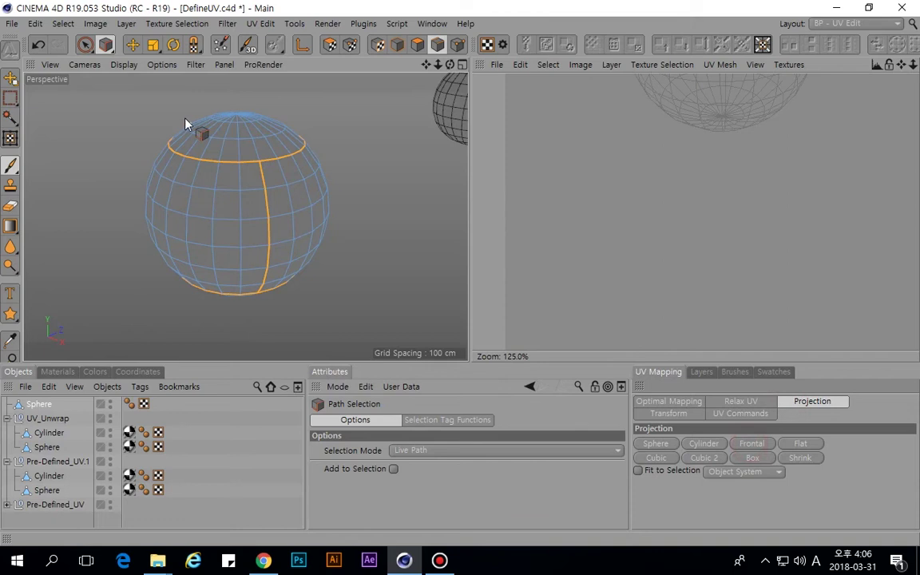
pyautogui.moveTo(306, 184)
pyautogui.keyDown('alt'); pyautogui.mouseDown()
pyautogui.moveTo(309, 231)
pyautogui.moveTo(292, 221)
pyautogui.mouseUp(); pyautogui.keyUp('alt')
pyautogui.scroll(-6, 713, 183)
pyautogui.scroll(4, 718, 171)
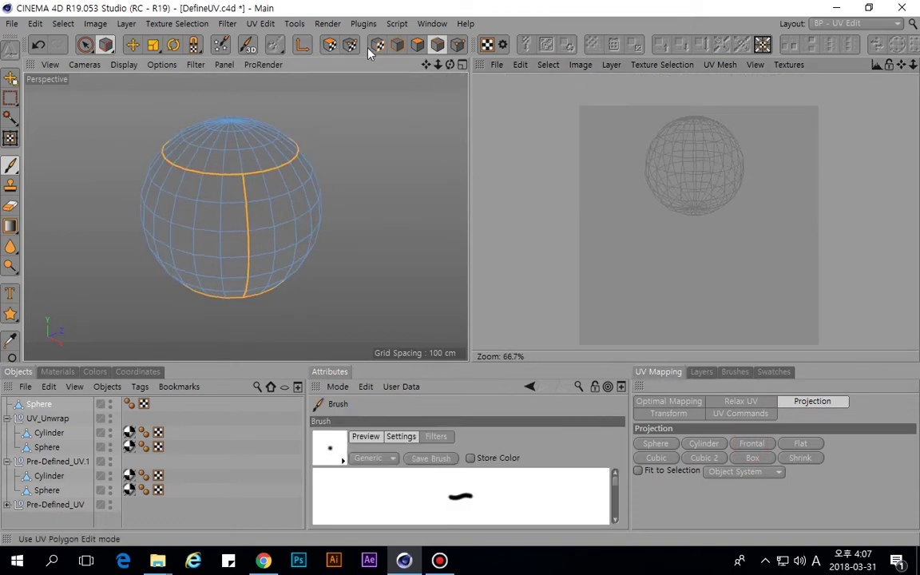
# Switch to Polygons mode, try the Sphere projection, and project the sphere's UVs with Frontal again.
pyautogui.click(416, 45)
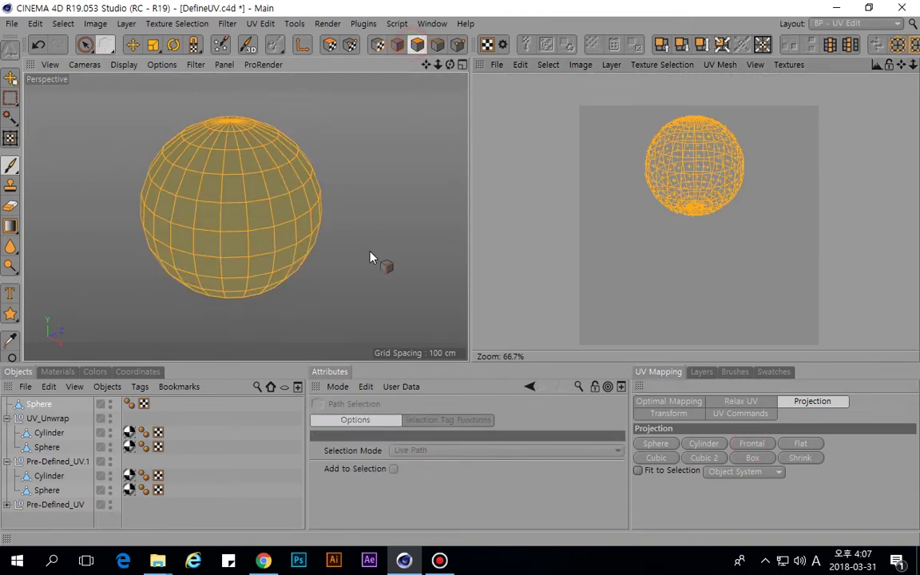
pyautogui.click(760, 448)
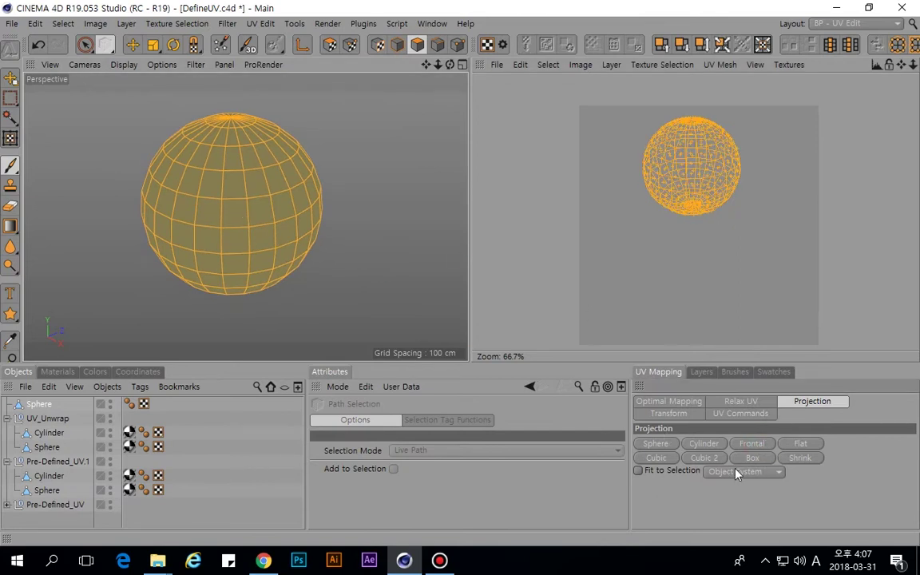
pyautogui.click(668, 448)
pyautogui.click(761, 445)
pyautogui.click(758, 446)
pyautogui.scroll(3, 256, 256)
pyautogui.scroll(-3, 262, 231)
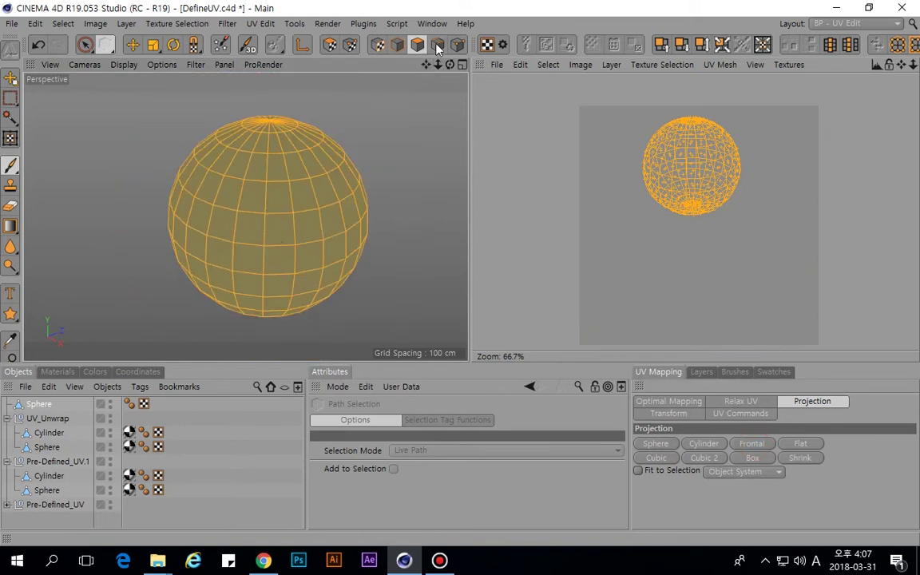
# Relax the projected UVs with LSCM, cutting along the selected edges, and return to Edges mode to compare the seams.
pyautogui.click(736, 405)
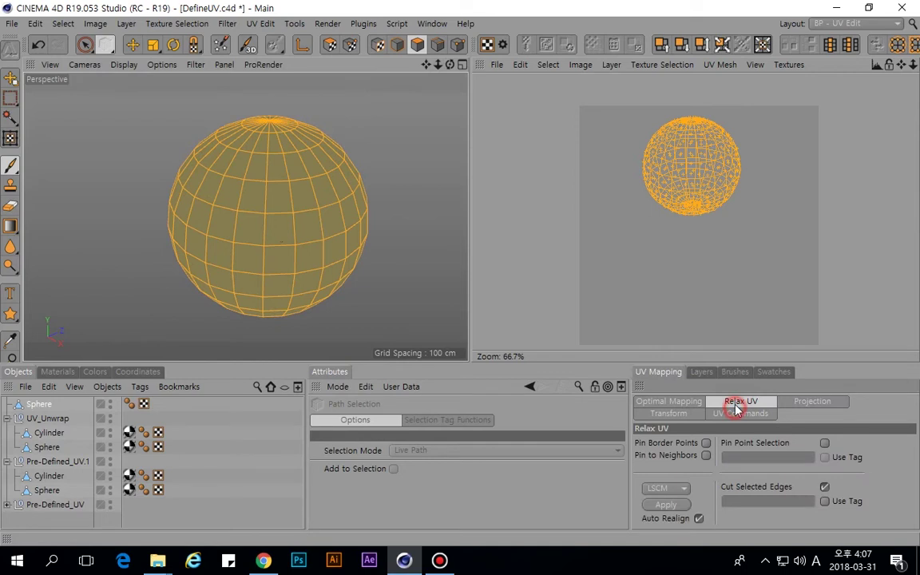
pyautogui.click(682, 505)
pyautogui.keyDown('alt'); pyautogui.moveTo(253, 230); pyautogui.dragTo(274, 198); pyautogui.keyUp('alt')
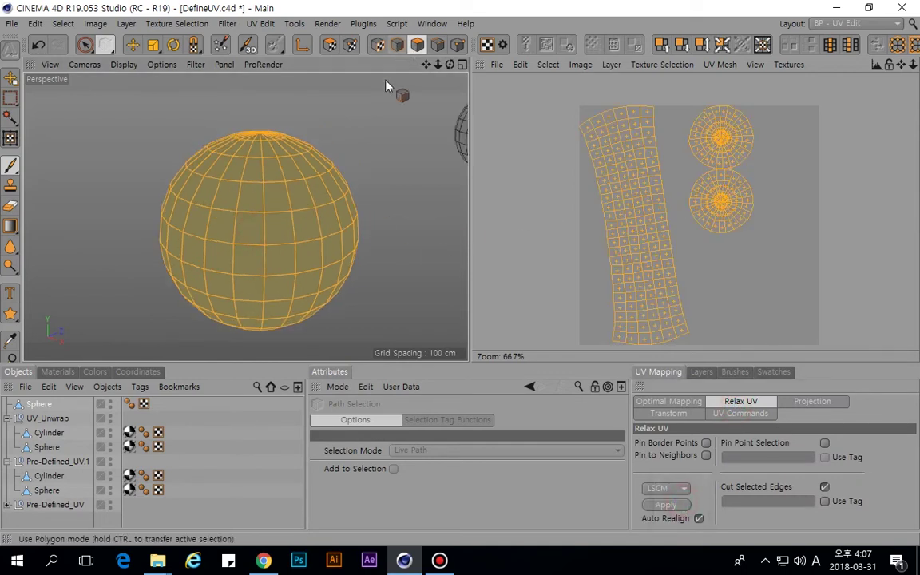
pyautogui.click(437, 45)
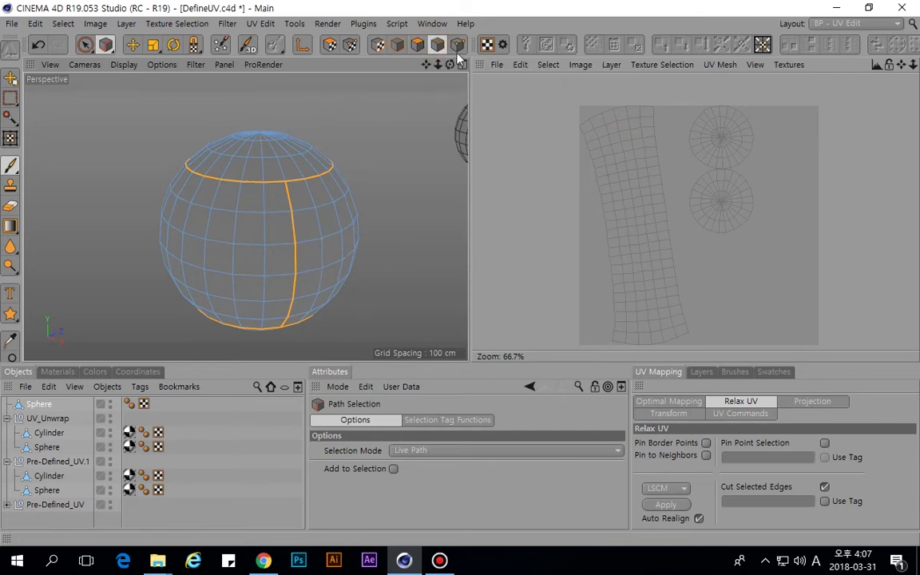
# Select a small block of polygons across the vertical seam with Live Selection and extrude it outward.
pyautogui.click(418, 45)
pyautogui.press('9')
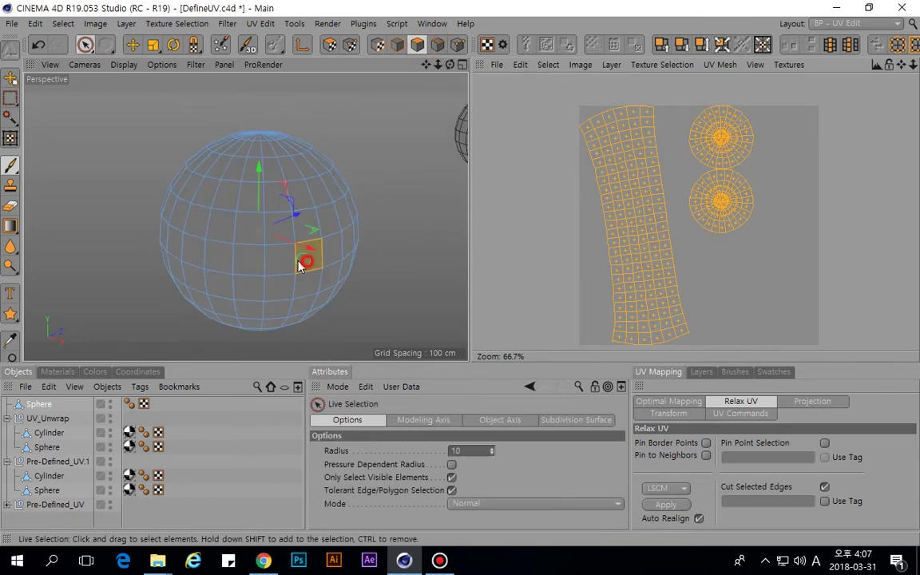
pyautogui.click(275, 255)
pyautogui.press('d')
pyautogui.moveTo(416, 196); pyautogui.dragTo(386, 184)
# In Edges mode, add the edge loop around the extruded block's base to the seams and drop the seam across its outer face.
pyautogui.click(438, 48)
pyautogui.keyDown('alt'); pyautogui.moveTo(320, 216); pyautogui.dragTo(285, 172); pyautogui.keyUp('alt')
pyautogui.press('u')
pyautogui.press('l')
pyautogui.keyDown('alt'); pyautogui.moveTo(312, 261); pyautogui.dragTo(349, 185); pyautogui.keyUp('alt')
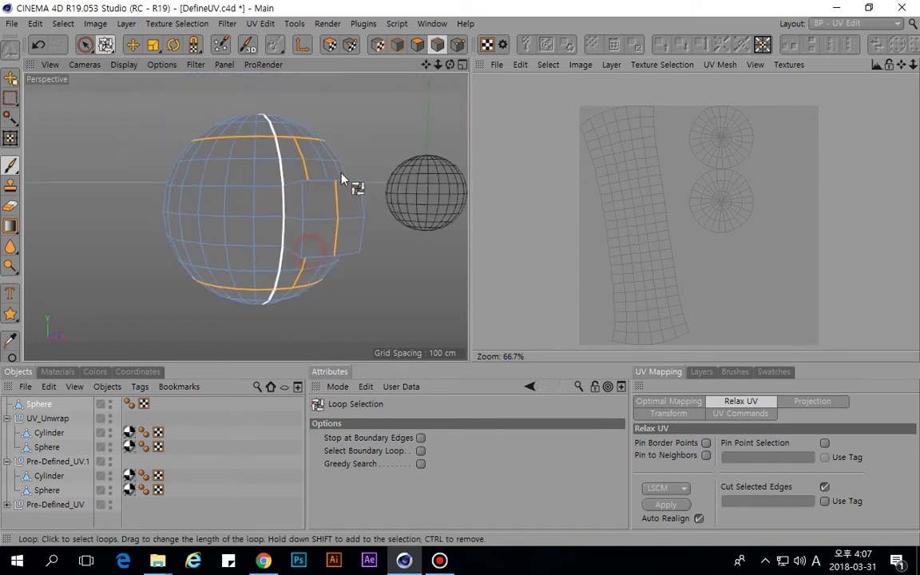
pyautogui.press('9')
pyautogui.keyDown('alt'); pyautogui.moveTo(356, 231); pyautogui.dragTo(317, 263); pyautogui.keyUp('alt')
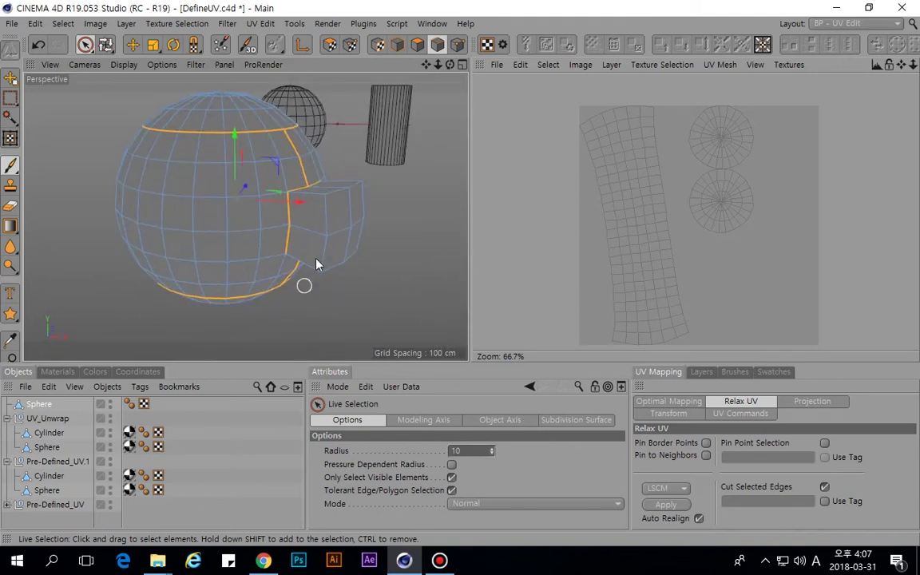
# Switch to Polygons mode and grow the selection from the block's outer face to the whole extruded block.
pyautogui.click(417, 45)
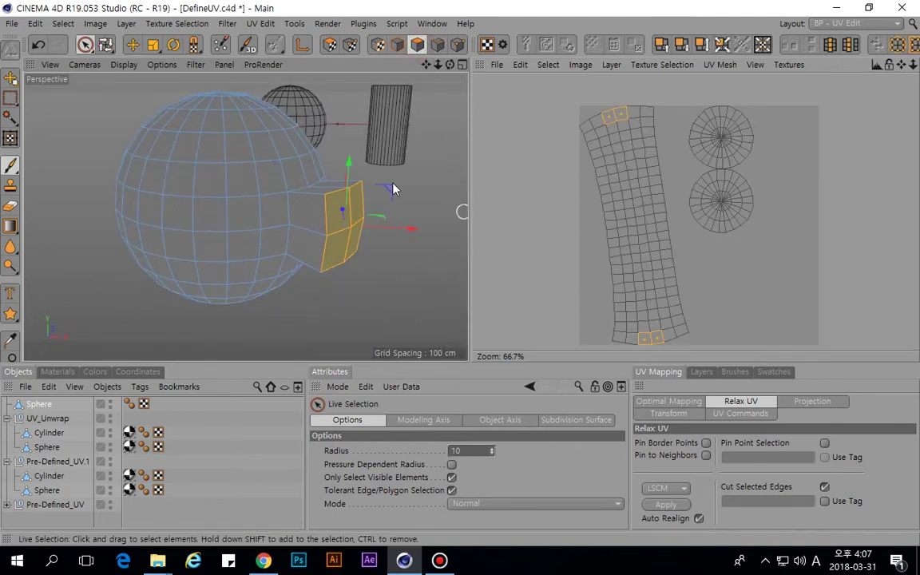
pyautogui.press('u')
pyautogui.press('y')
pyautogui.keyDown('alt'); pyautogui.moveTo(357, 253); pyautogui.dragTo(432, 304); pyautogui.keyUp('alt')
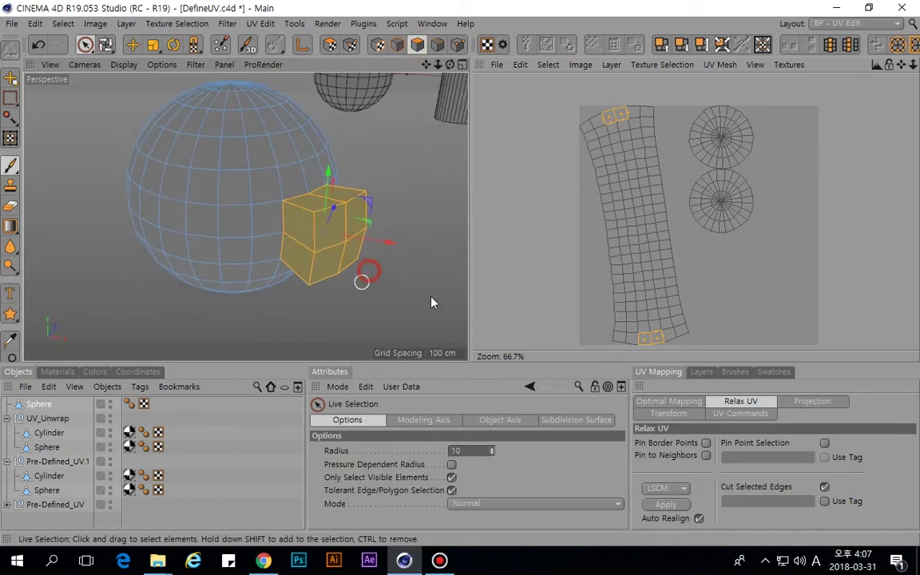
# Try to relax the block's UVs with LSCM without projecting them again.
pyautogui.click(666, 505)
pyautogui.scroll(-4, 692, 223)
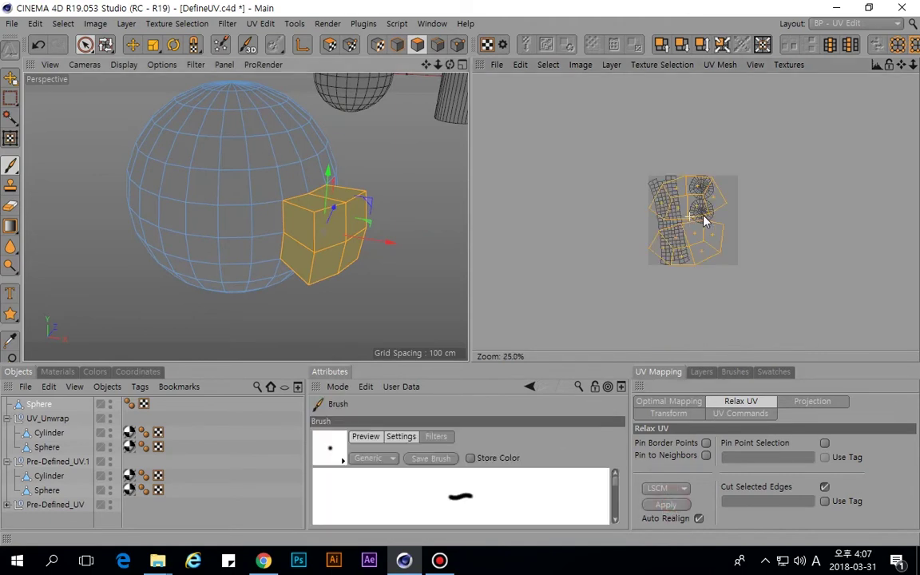
pyautogui.scroll(3, 703, 210)
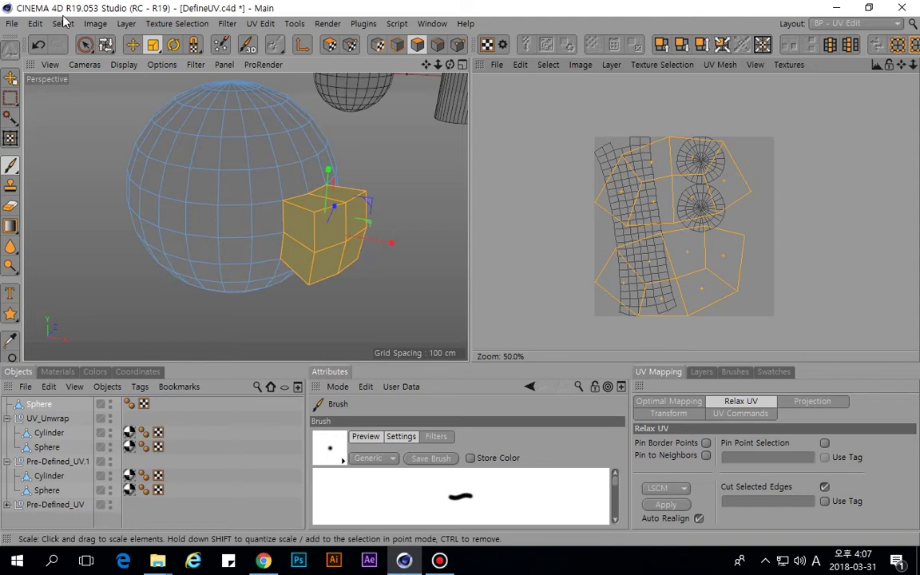
# Switch to Edges mode and examine the selected seam edges on the sphere and around the base of the block.
pyautogui.click(438, 43)
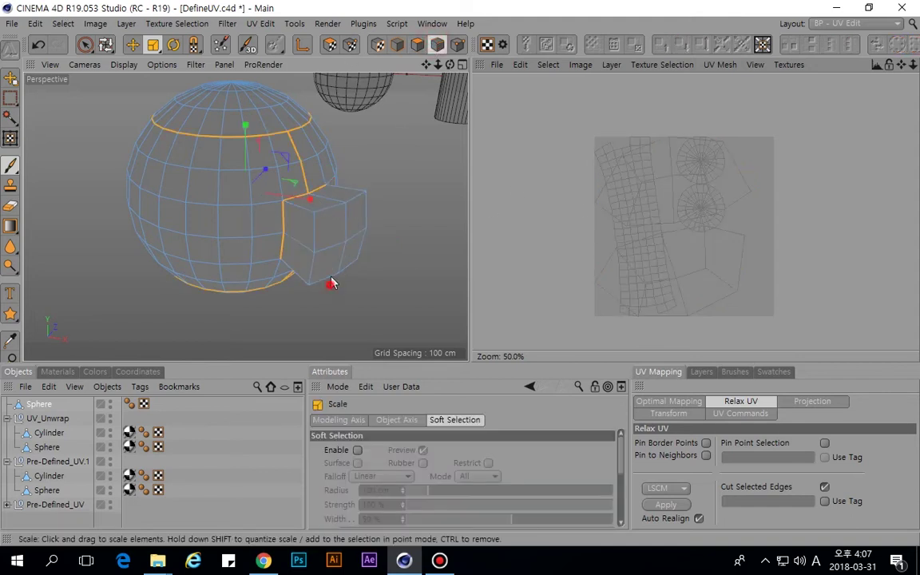
pyautogui.keyDown('alt'); pyautogui.moveTo(332, 284); pyautogui.dragTo(335, 250); pyautogui.keyUp('alt')
pyautogui.keyDown('alt'); pyautogui.moveTo(349, 209); pyautogui.dragTo(324, 234); pyautogui.keyUp('alt')
pyautogui.keyDown('alt'); pyautogui.moveTo(332, 169); pyautogui.dragTo(309, 189); pyautogui.keyUp('alt')
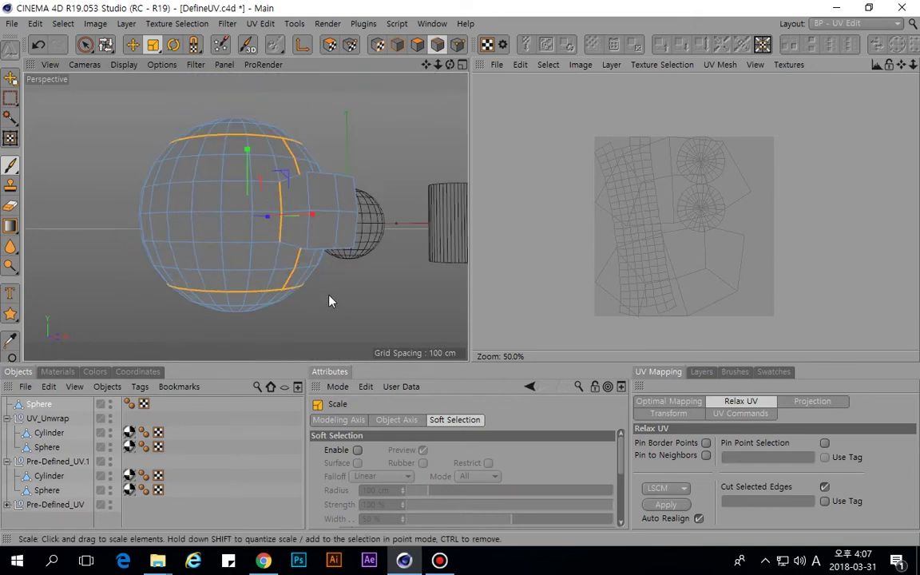
pyautogui.scroll(2, 302, 254)
pyautogui.scroll(3, 305, 177)
pyautogui.scroll(-5, 336, 233)
pyautogui.keyDown('alt'); pyautogui.moveTo(337, 232); pyautogui.dragTo(318, 249); pyautogui.keyUp('alt')
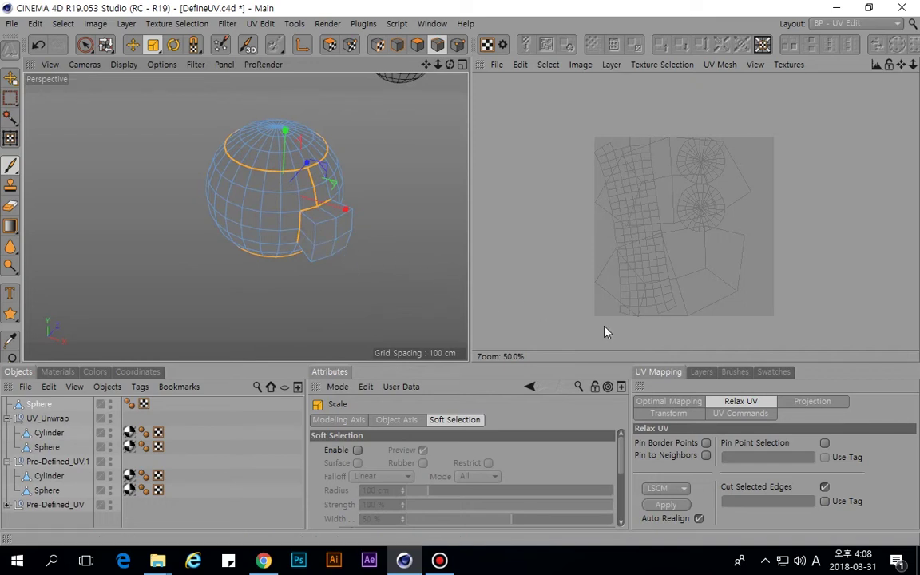
pyautogui.click(703, 372)
pyautogui.click(675, 372)
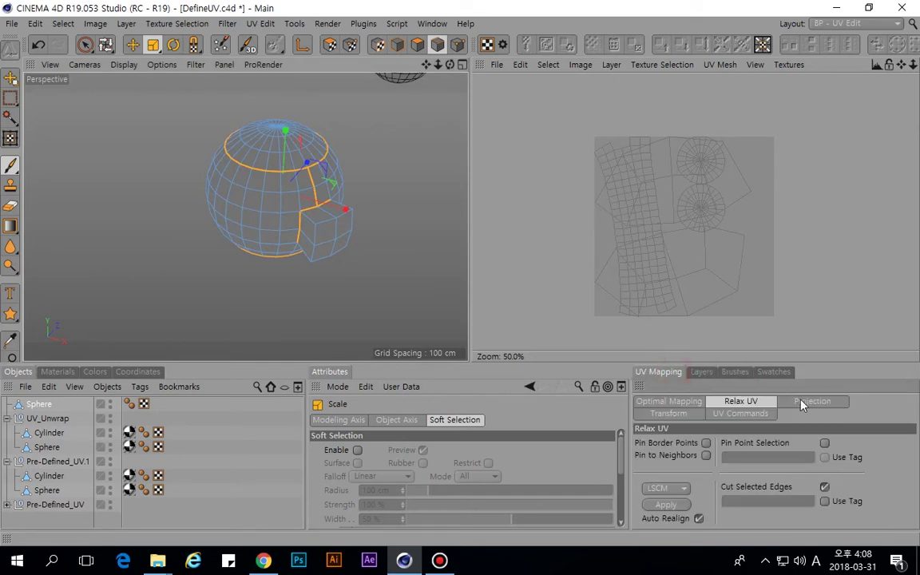
# Return to Polygons mode with the block selected and apply a Frontal projection to its UVs.
pyautogui.click(417, 44)
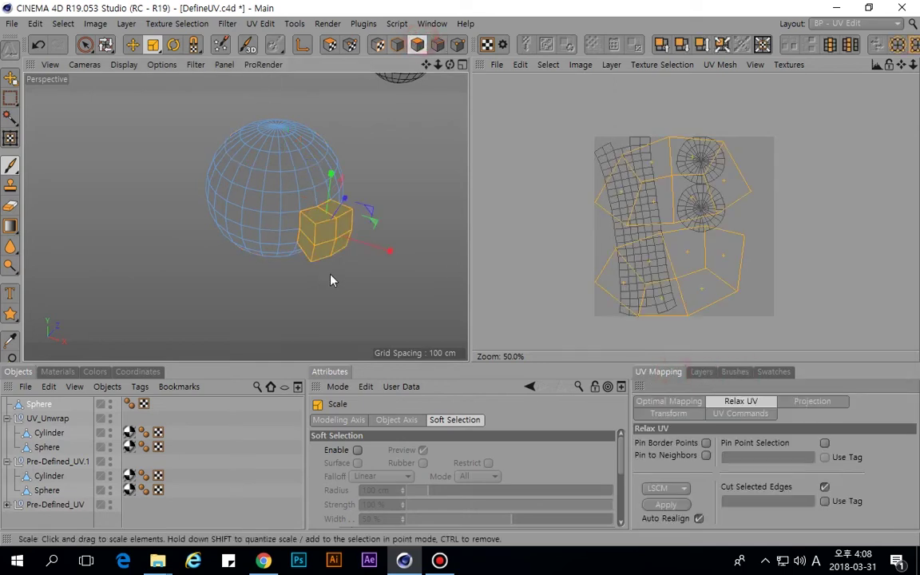
pyautogui.scroll(3, 331, 280)
pyautogui.click(799, 403)
pyautogui.click(752, 444)
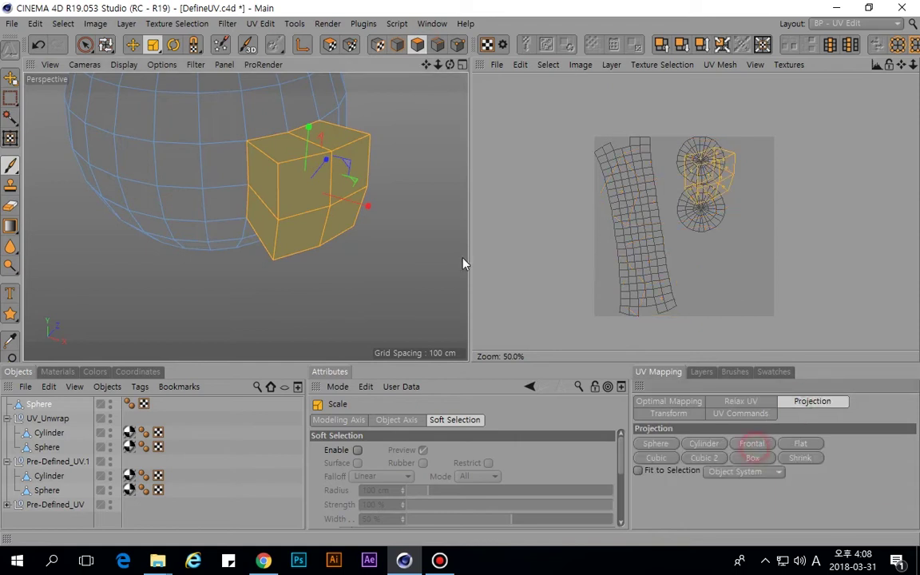
# Relax the block's projected UVs with LSCM, leaving Auto Realign on, and try to scale the resulting island.
pyautogui.click(700, 372)
pyautogui.click(665, 375)
pyautogui.click(742, 401)
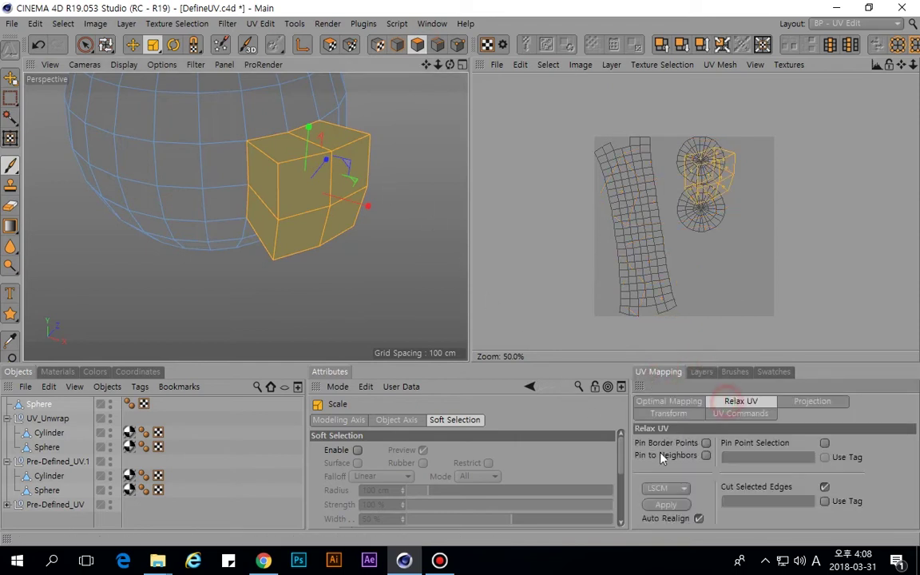
pyautogui.click(667, 505)
pyautogui.press('e')
pyautogui.click(701, 211)
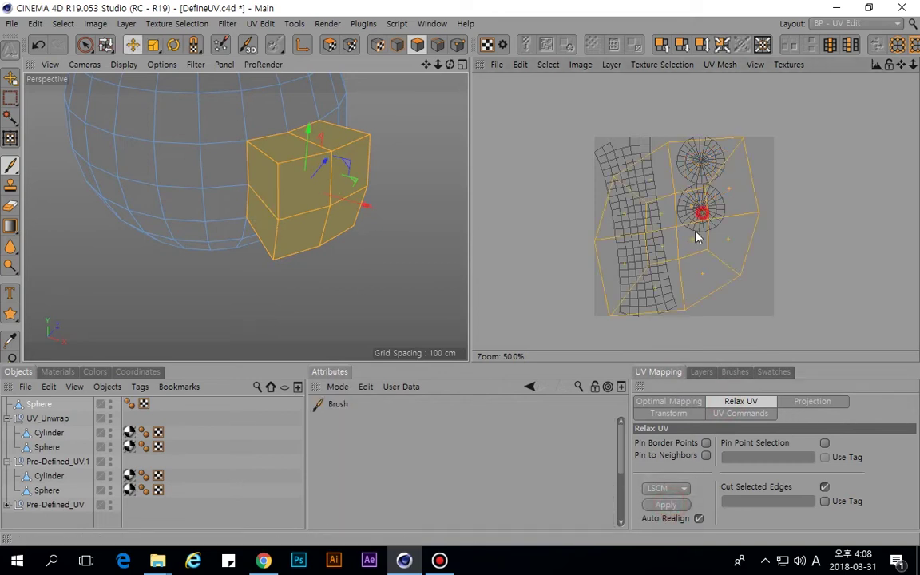
pyautogui.click(153, 44)
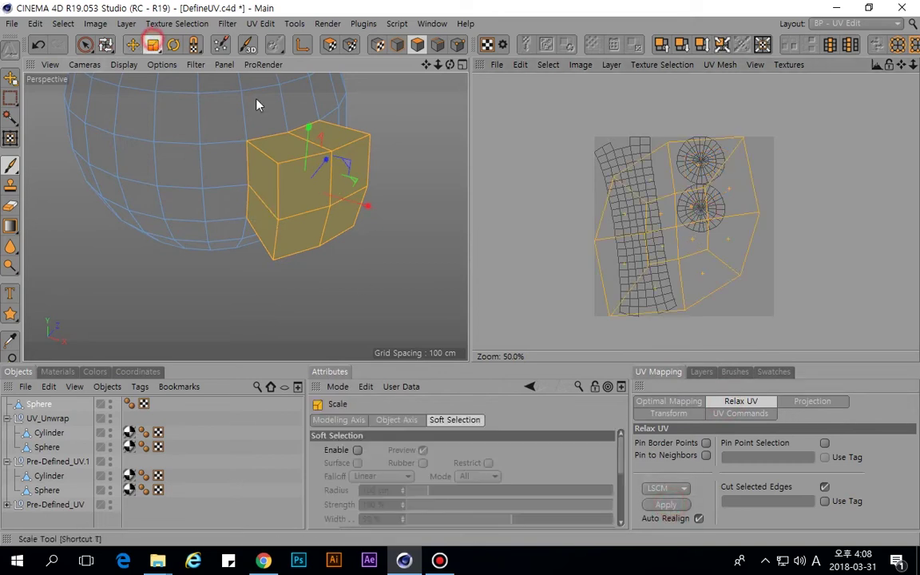
pyautogui.click(705, 208)
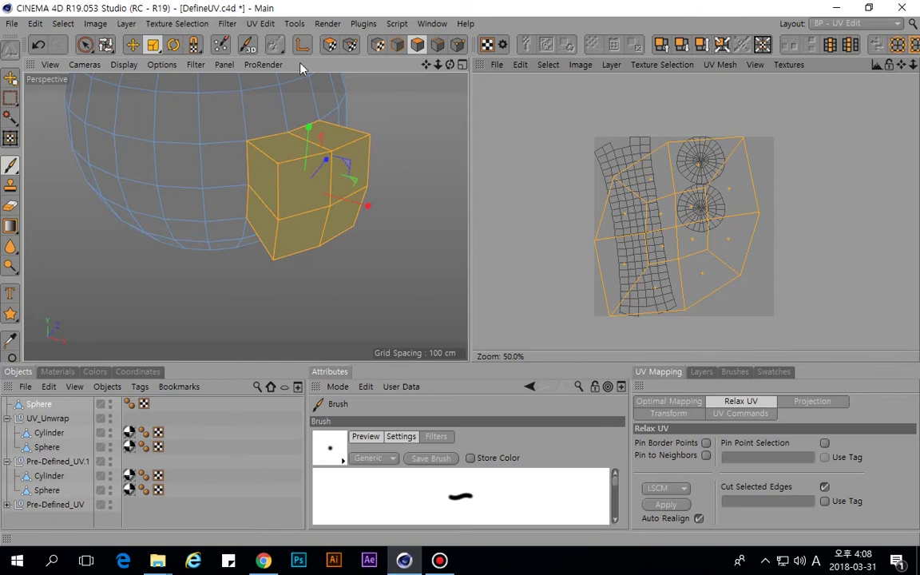
# Switch to UV Polygons mode, then move and scale down the block's UV island.
pyautogui.click(322, 46)
pyautogui.moveTo(744, 136); pyautogui.dragTo(744, 179)
pyautogui.press('e')
pyautogui.press('t')
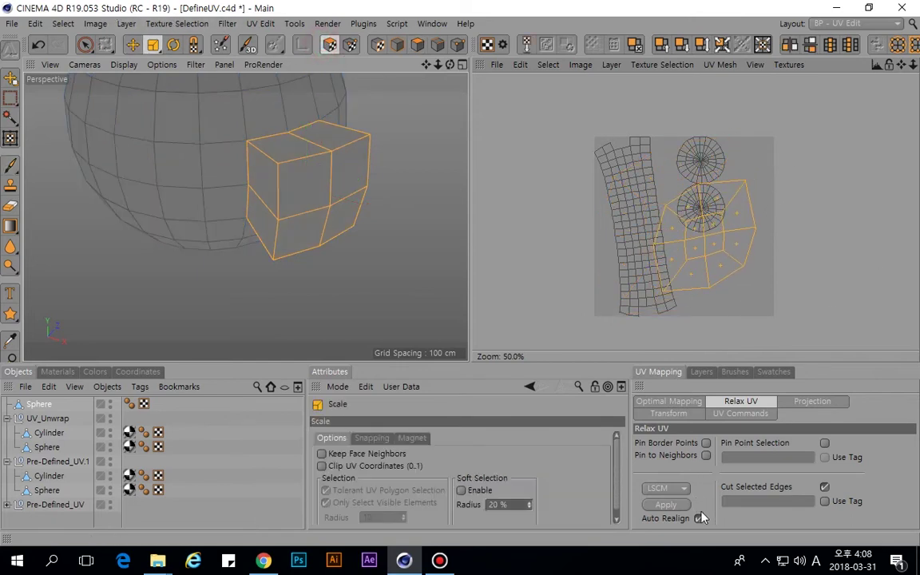
# Turn off Auto Realign and relax the block's UVs again with LSCM.
pyautogui.click(699, 518)
pyautogui.click(665, 505)
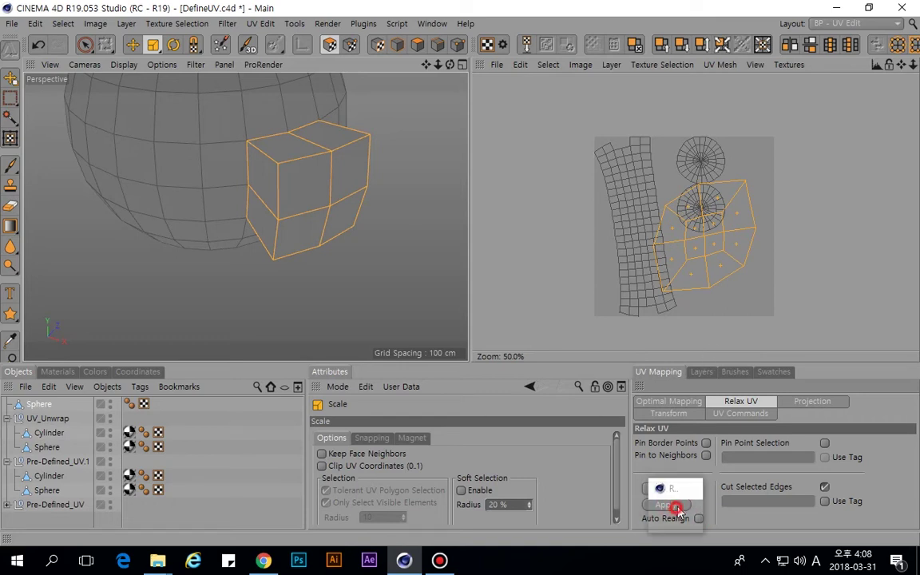
# Look at the mesh in the Right, Front and Top views and return to the Perspective view.
pyautogui.press('F2')
pyautogui.press('F4')
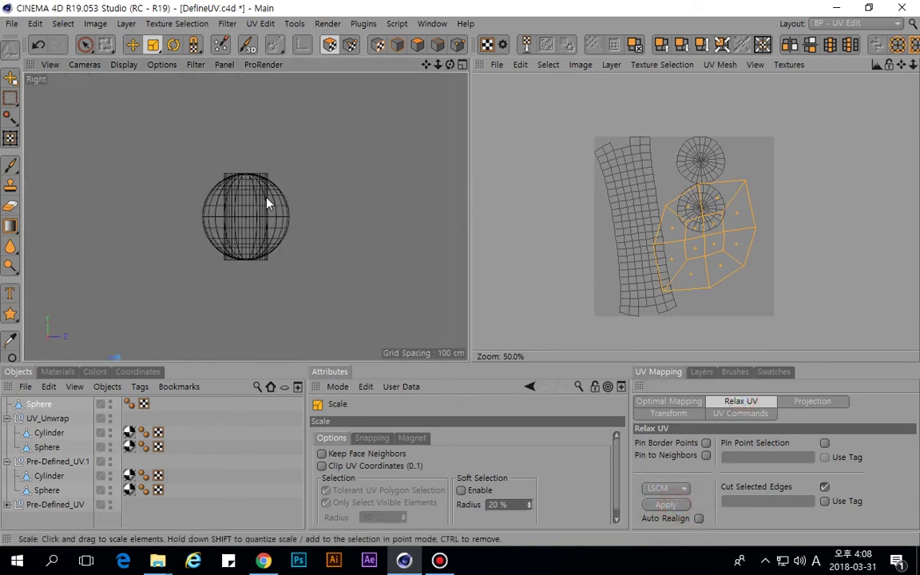
pyautogui.scroll(5, 268, 208)
pyautogui.scroll(-5, 268, 211)
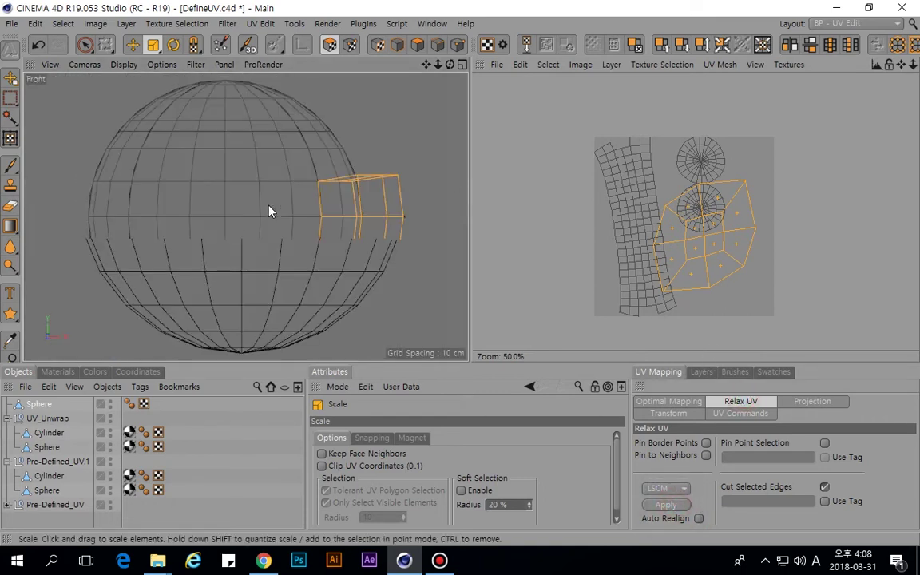
pyautogui.press('F3')
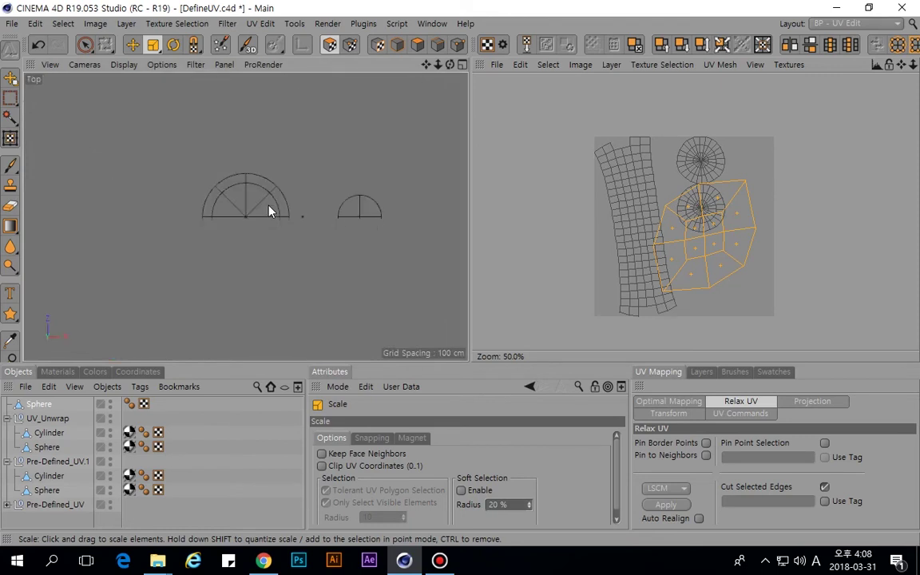
pyautogui.press('F1')
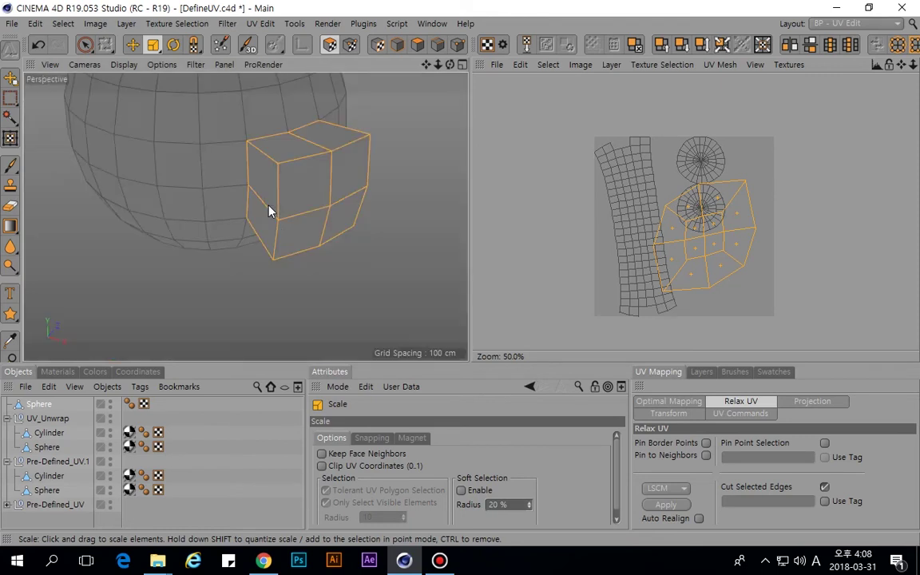
# Project the block's UVs with Frontal, relax them with LSCM, and move the island into the empty area below the two circular islands.
pyautogui.click(801, 402)
pyautogui.click(752, 445)
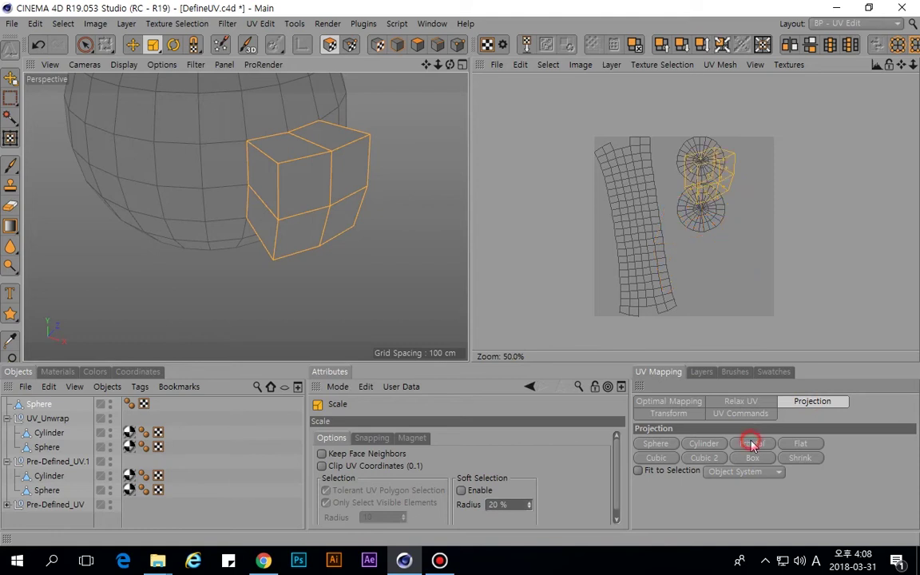
pyautogui.click(722, 404)
pyautogui.click(679, 505)
pyautogui.press('e')
pyautogui.moveTo(710, 169)
pyautogui.mouseDown()
pyautogui.moveTo(707, 212)
pyautogui.moveTo(725, 273)
pyautogui.mouseUp()
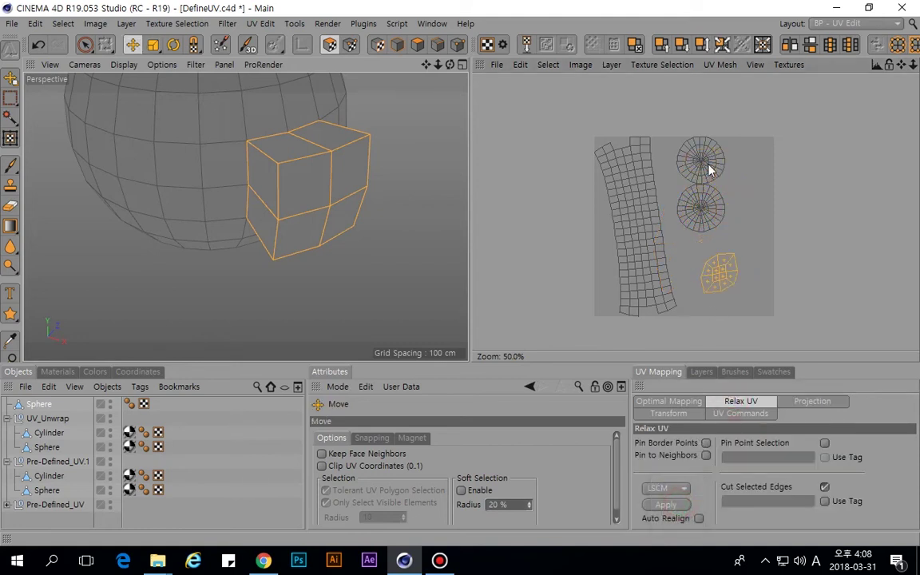
# Examine the block's unwrapped UV island up close and compare it with the extruded block on the sphere.
pyautogui.scroll(1, 720, 184)
pyautogui.scroll(2, 723, 239)
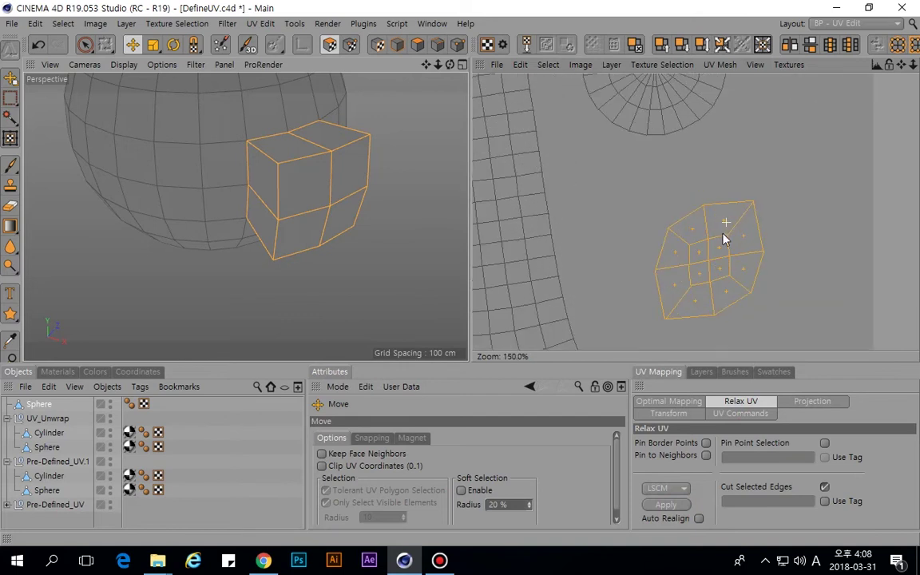
pyautogui.keyDown('alt'); pyautogui.moveTo(726, 222); pyautogui.dragTo(725, 182, button='middle'); pyautogui.keyUp('alt')
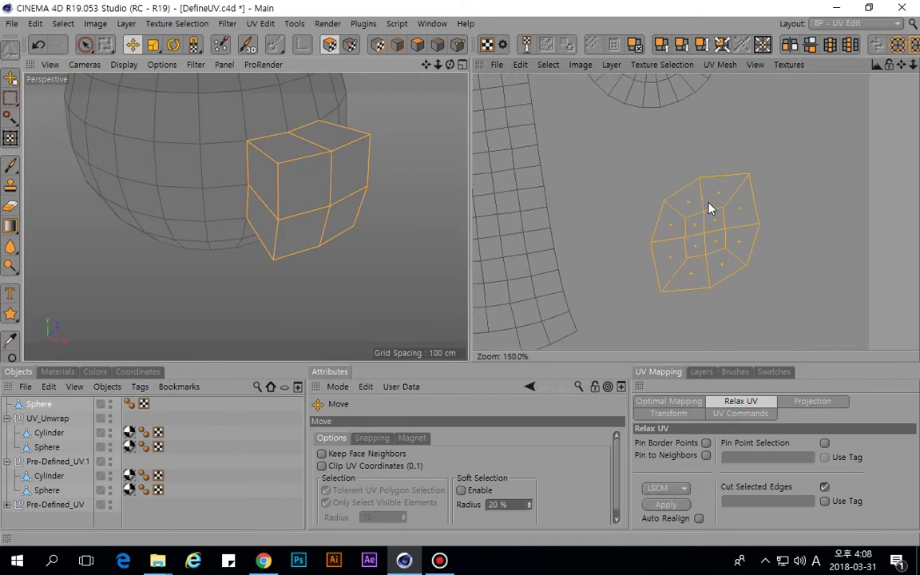
pyautogui.scroll(-2, 715, 205)
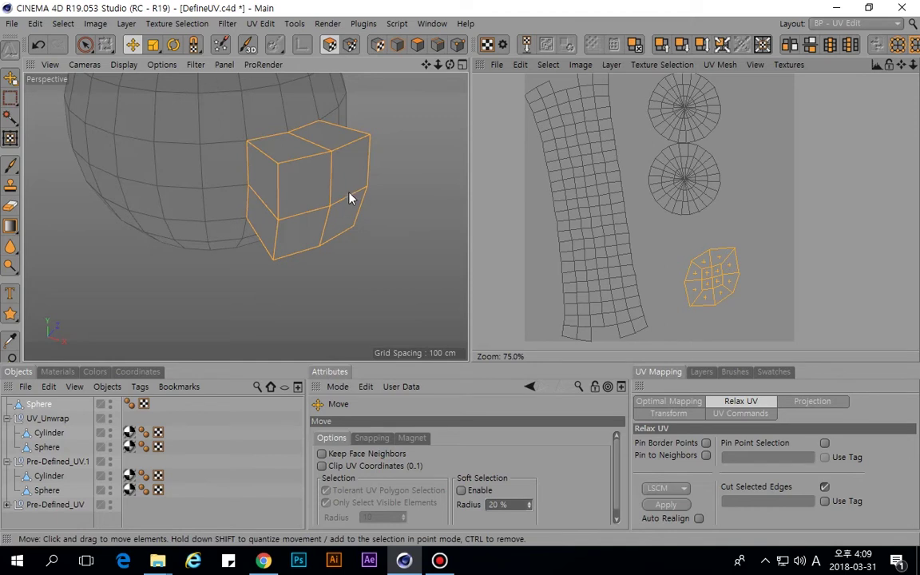
pyautogui.scroll(-5, 328, 191)
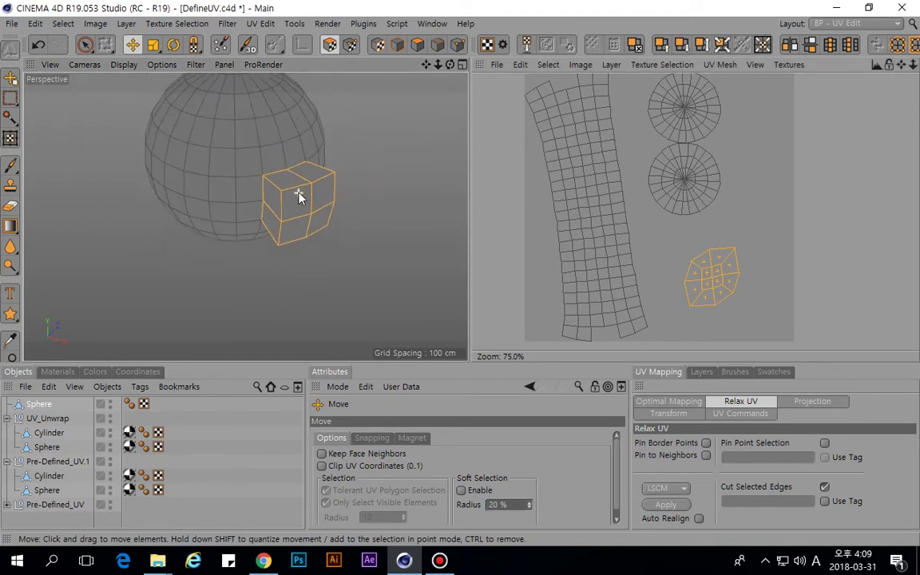
pyautogui.scroll(4, 282, 195)
pyautogui.moveTo(282, 230)
pyautogui.keyDown('alt'); pyautogui.mouseDown()
pyautogui.moveTo(270, 240)
pyautogui.moveTo(297, 183)
pyautogui.moveTo(267, 227)
pyautogui.moveTo(272, 219)
pyautogui.mouseUp(); pyautogui.keyUp('alt')
pyautogui.scroll(-4, 297, 192)
pyautogui.scroll(4, 263, 218)
pyautogui.scroll(-4, 270, 214)
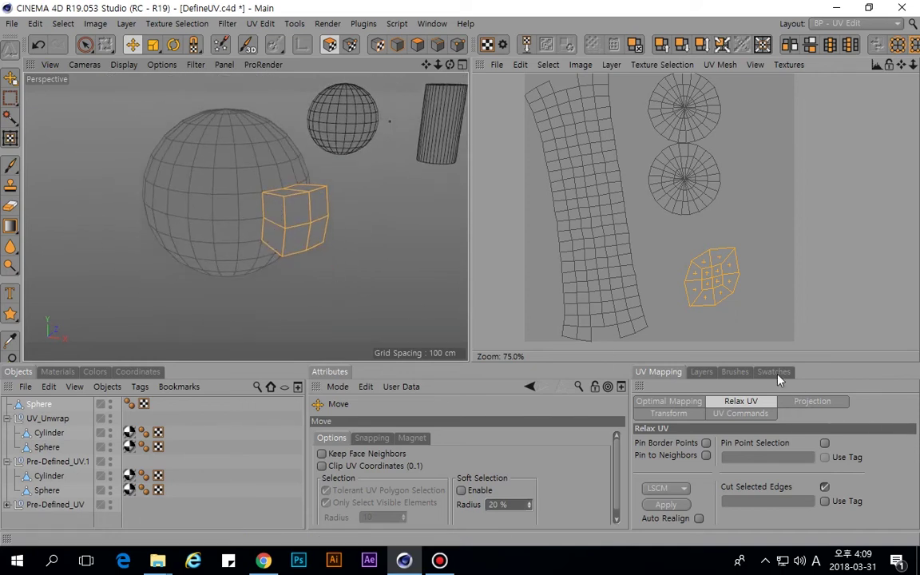
pyautogui.keyDown('alt'); pyautogui.moveTo(120, 212); pyautogui.dragTo(185, 264); pyautogui.keyUp('alt')
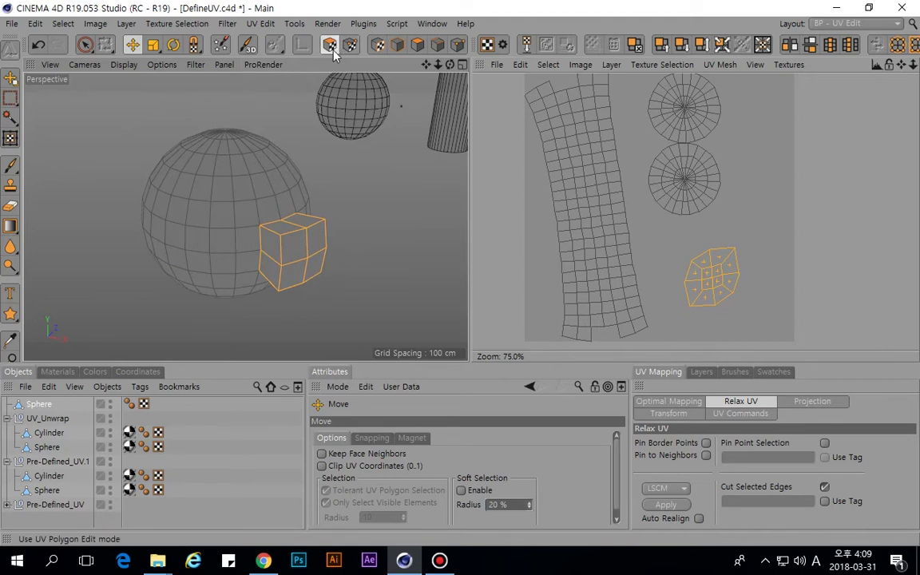
# Switch to Model mode and view the whole sphere object with its extruded block.
pyautogui.click(397, 45)
pyautogui.click(344, 211)
pyautogui.click(307, 243)
pyautogui.click(364, 223)
pyautogui.click(306, 253)
pyautogui.click(392, 231)
pyautogui.click(306, 237)
pyautogui.click(382, 222)
pyautogui.click(288, 189)
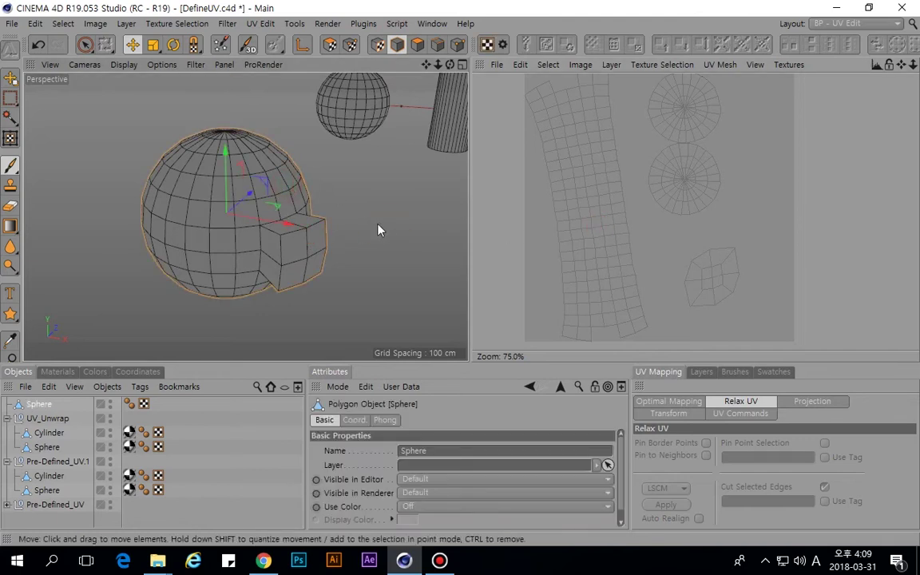
pyautogui.keyDown('alt'); pyautogui.moveTo(352, 231); pyautogui.dragTo(336, 259); pyautogui.keyUp('alt')
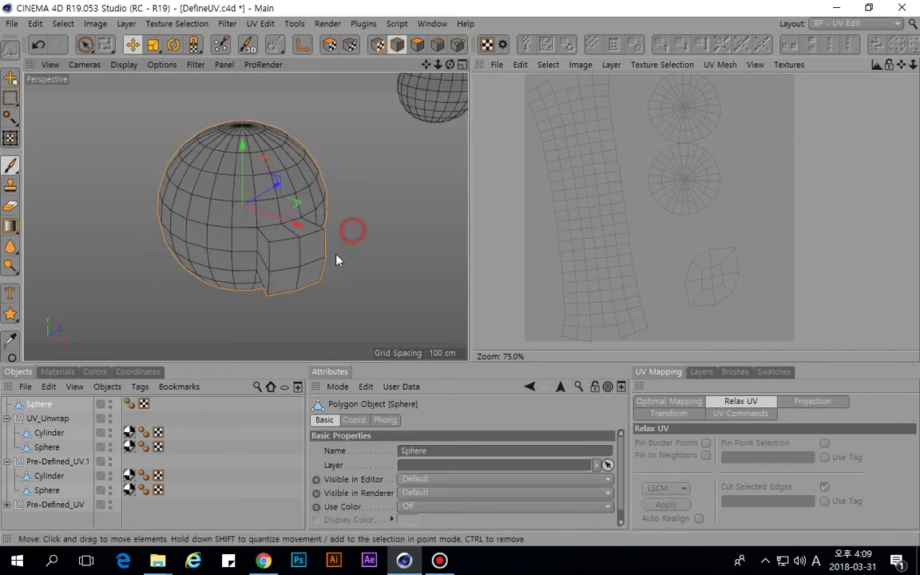
pyautogui.click(775, 372)
pyautogui.click(739, 373)
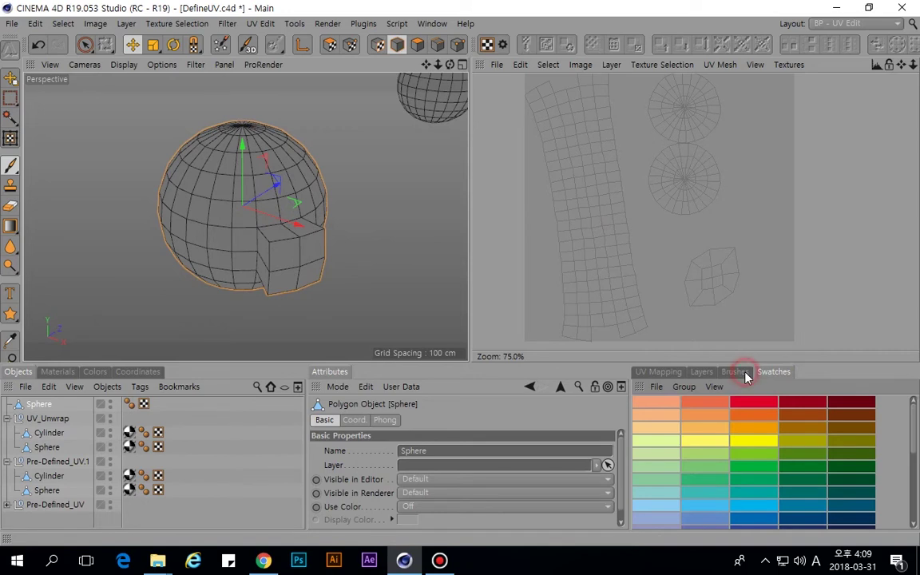
pyautogui.click(773, 373)
pyautogui.click(704, 372)
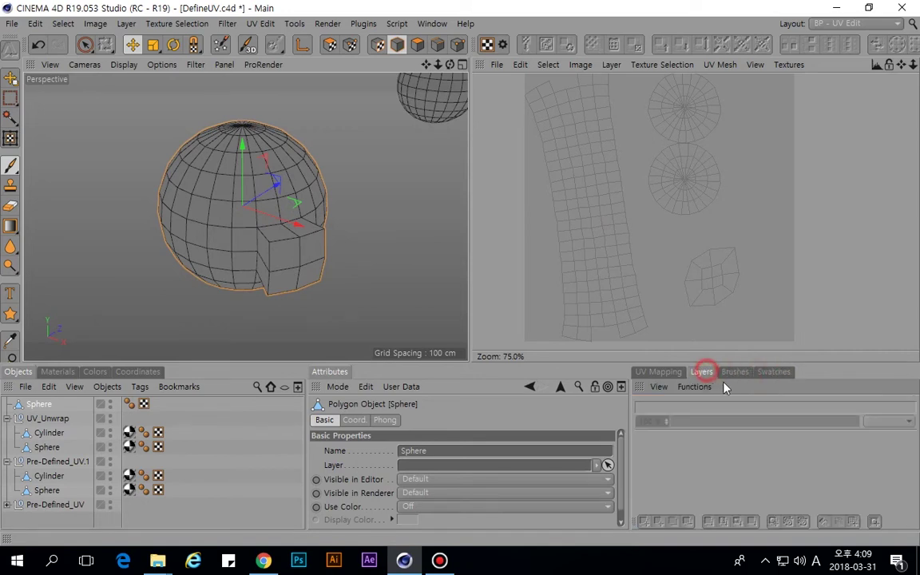
pyautogui.click(660, 372)
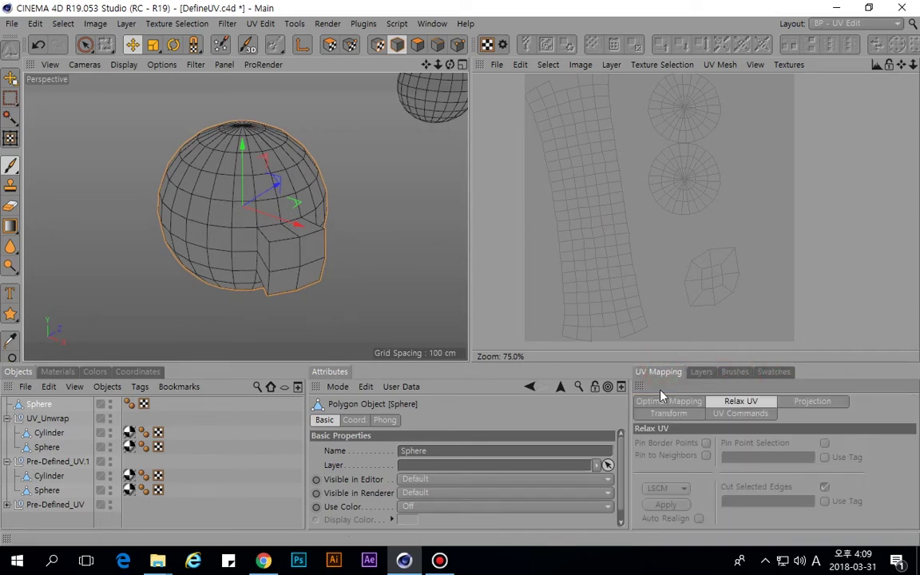
# Find and open the UV Manager, and display its UV Commands for the sphere.
pyautogui.hotkey('shift', 'c')
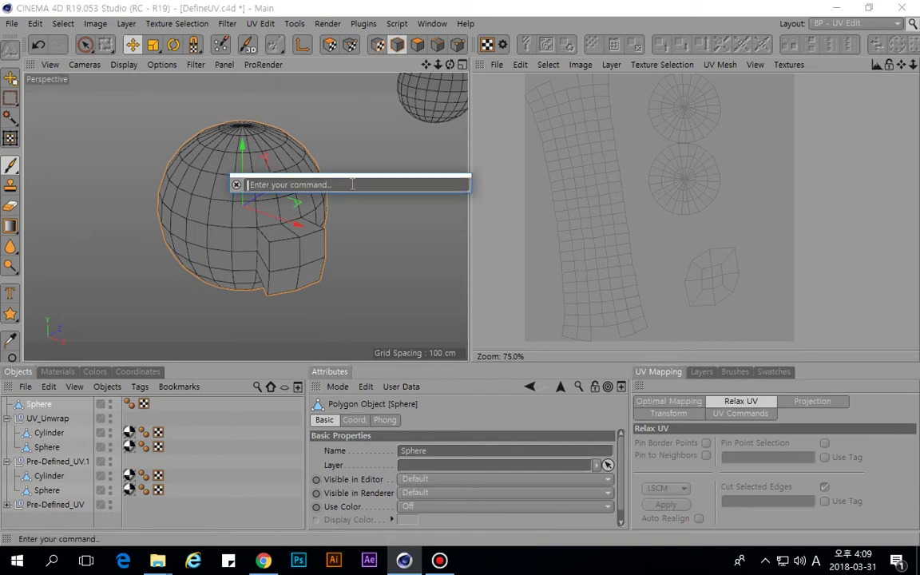
pyautogui.write('uv ma')
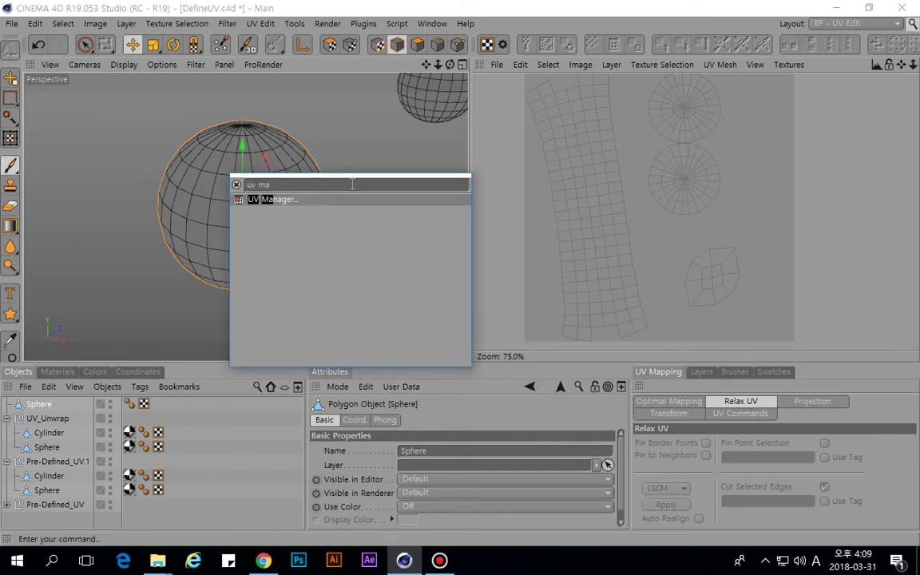
pyautogui.click(307, 199)
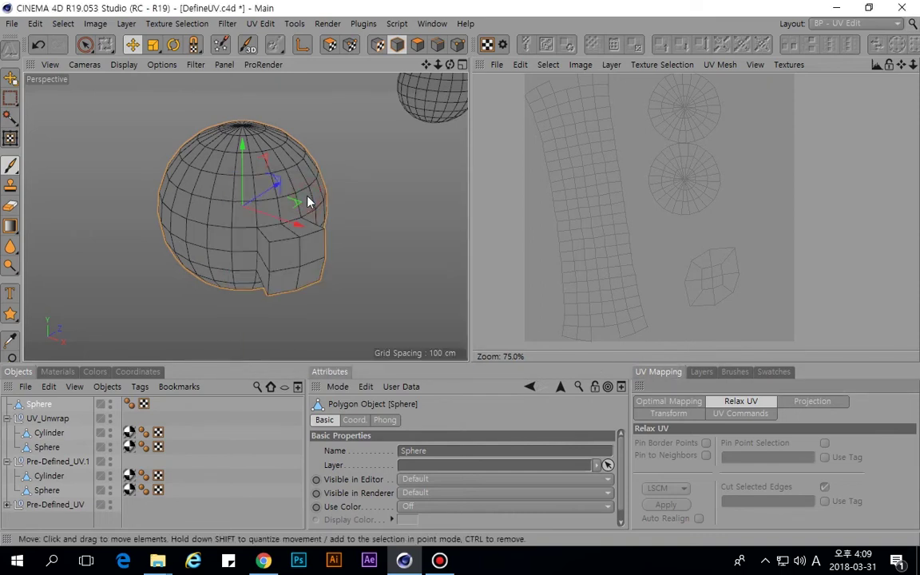
pyautogui.keyDown('alt'); pyautogui.moveTo(126, 152); pyautogui.dragTo(177, 206); pyautogui.keyUp('alt')
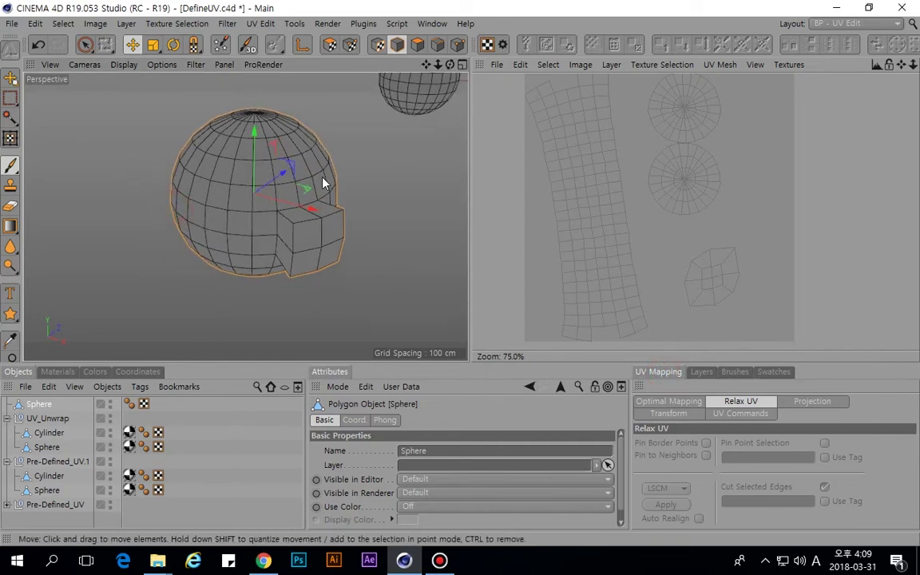
pyautogui.click(737, 414)
pyautogui.keyDown('alt'); pyautogui.moveTo(370, 255); pyautogui.dragTo(281, 249); pyautogui.keyUp('alt')
pyautogui.click(585, 199)
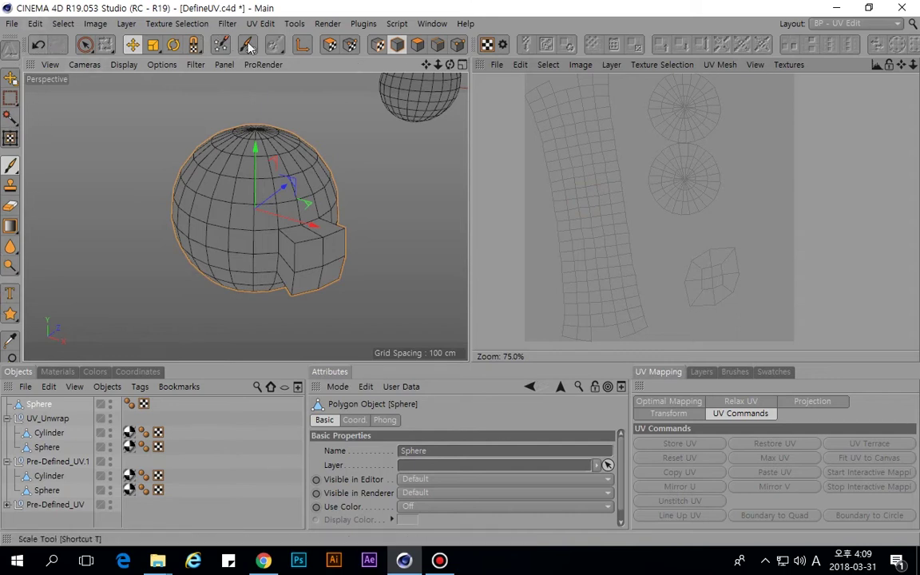
# Look at the sphere in Point, Edge, Polygon and Model modes in turn.
pyautogui.click(457, 45)
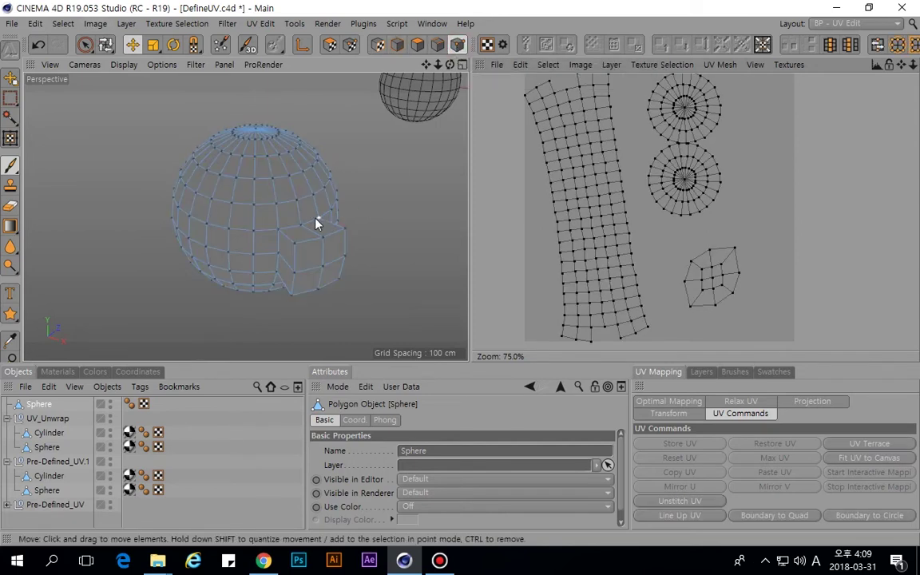
pyautogui.click(316, 219)
pyautogui.click(437, 46)
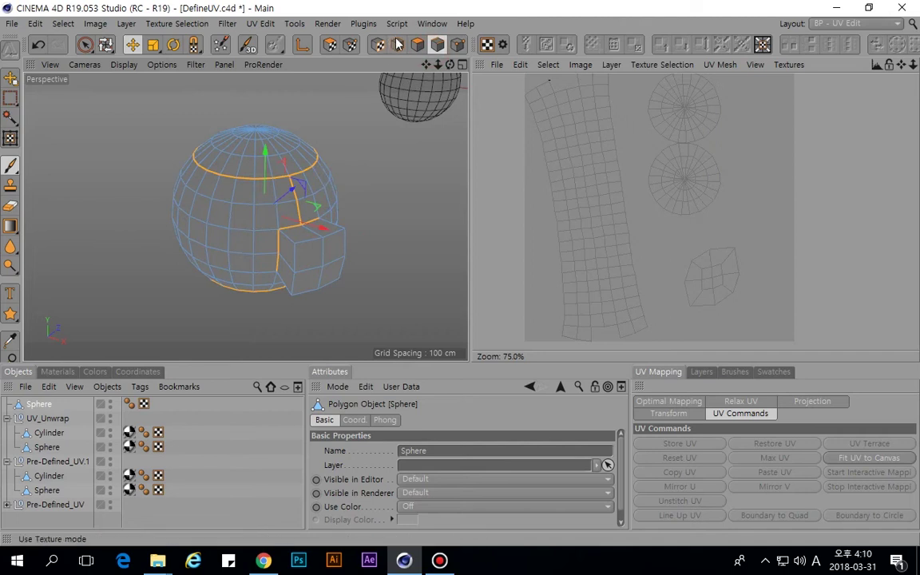
pyautogui.click(417, 46)
pyautogui.click(397, 46)
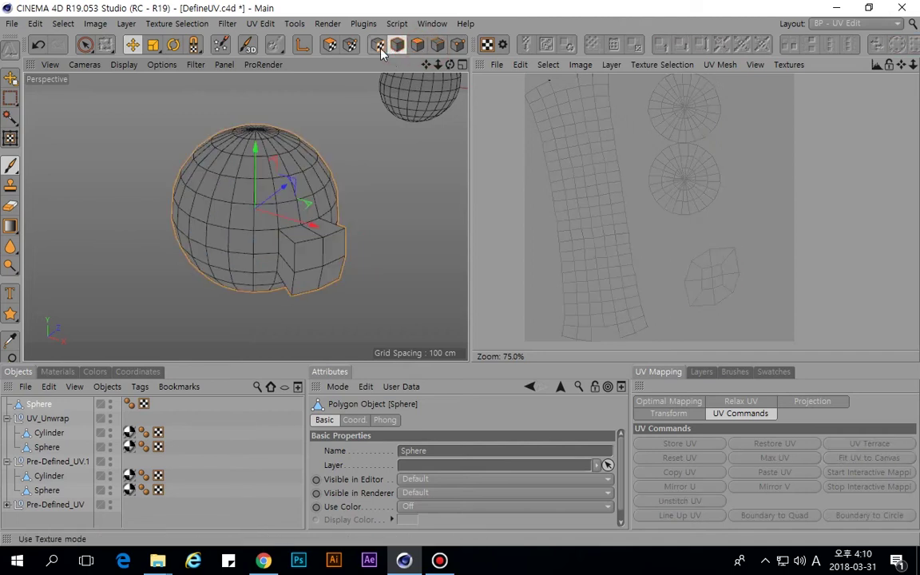
pyautogui.keyDown('alt'); pyautogui.moveTo(313, 172); pyautogui.dragTo(306, 165, button='middle'); pyautogui.keyUp('alt')
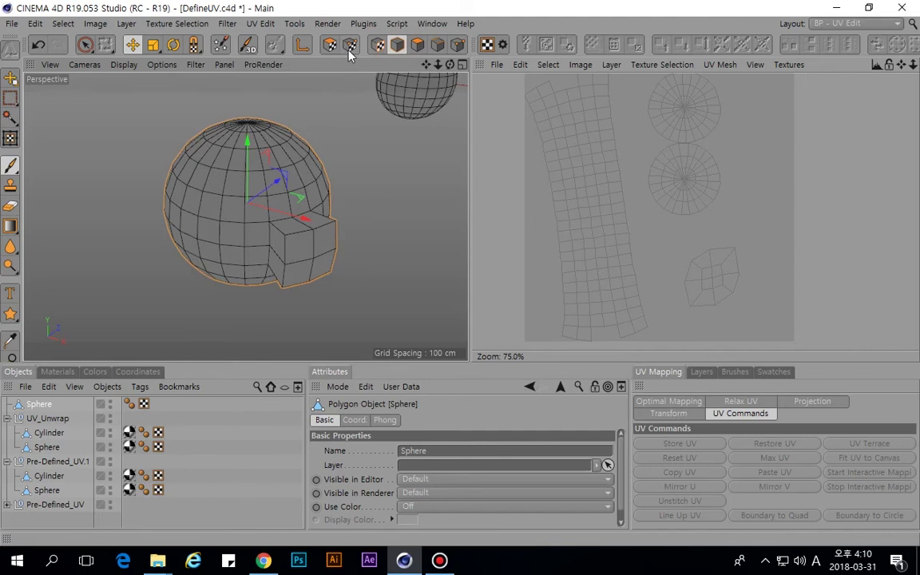
# Examine the selected seam edges around the extruded block and the sphere's caps in Edge mode.
pyautogui.click(438, 44)
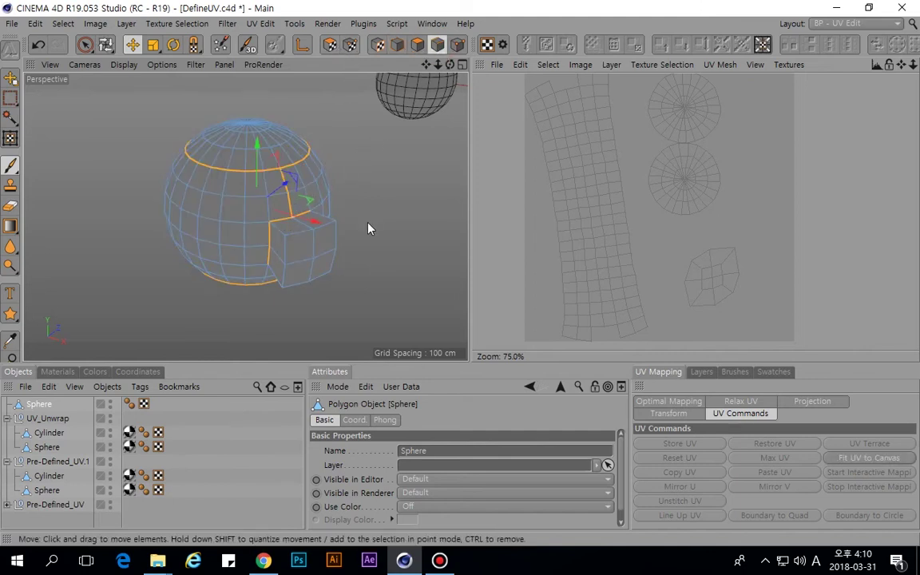
pyautogui.click(457, 44)
pyautogui.click(444, 46)
pyautogui.scroll(-4, 322, 222)
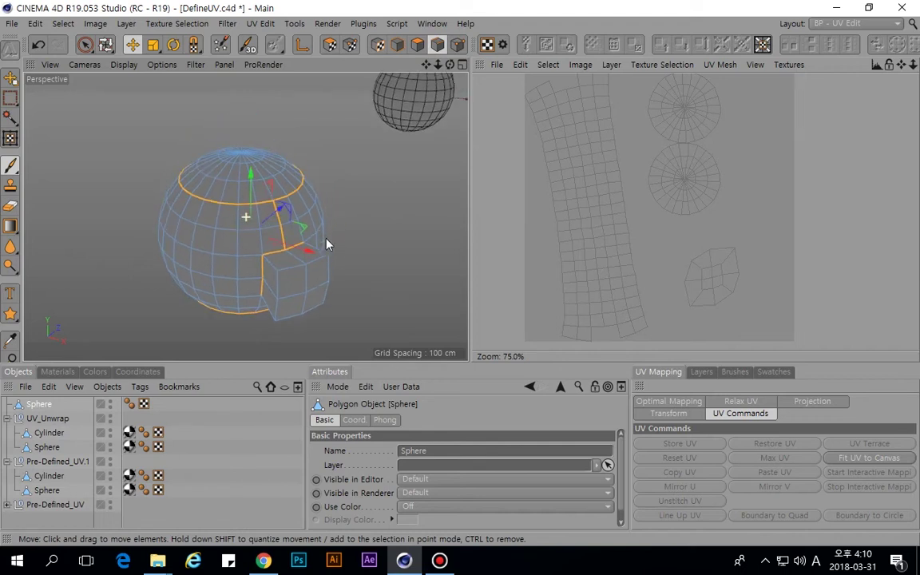
pyautogui.scroll(6, 332, 260)
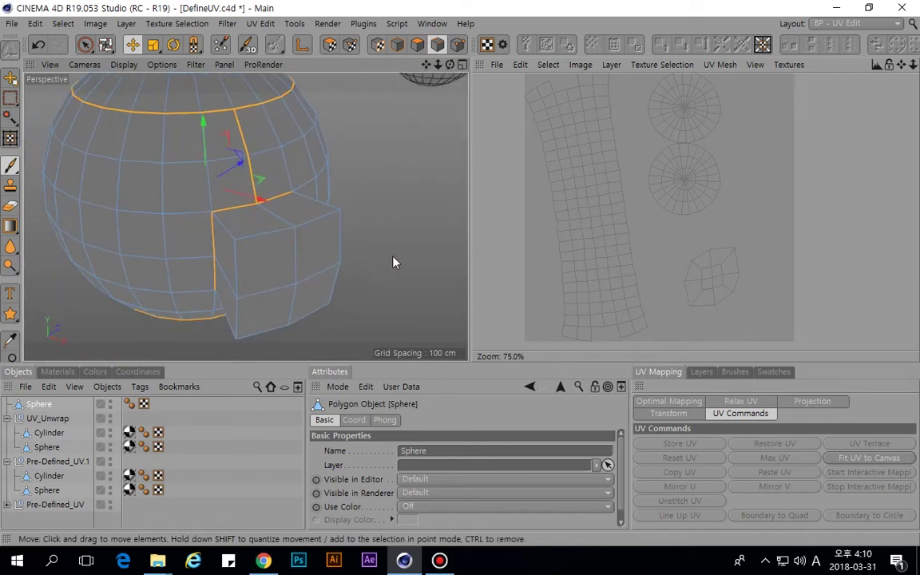
pyautogui.keyDown('alt'); pyautogui.moveTo(384, 258); pyautogui.dragTo(342, 274); pyautogui.keyUp('alt')
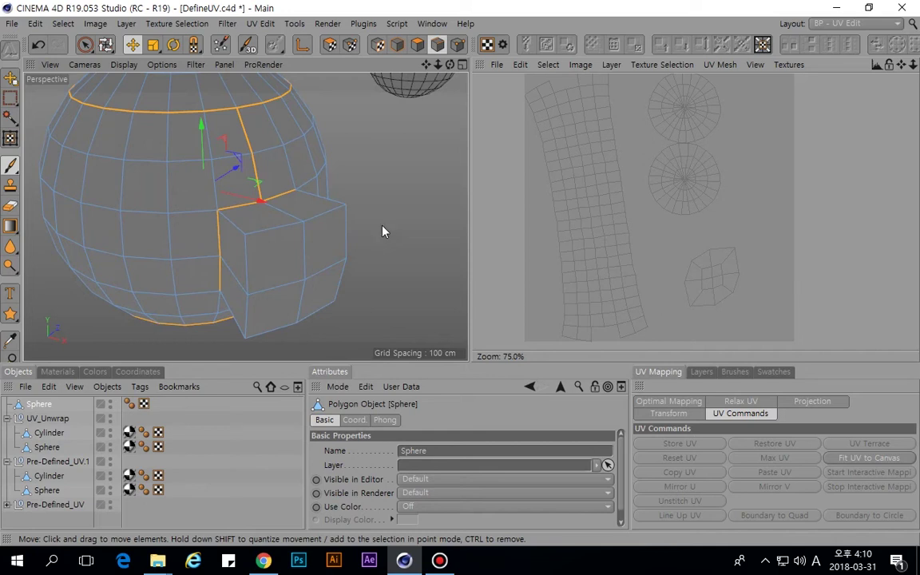
pyautogui.keyDown('alt'); pyautogui.moveTo(364, 230); pyautogui.dragTo(363, 209); pyautogui.keyUp('alt')
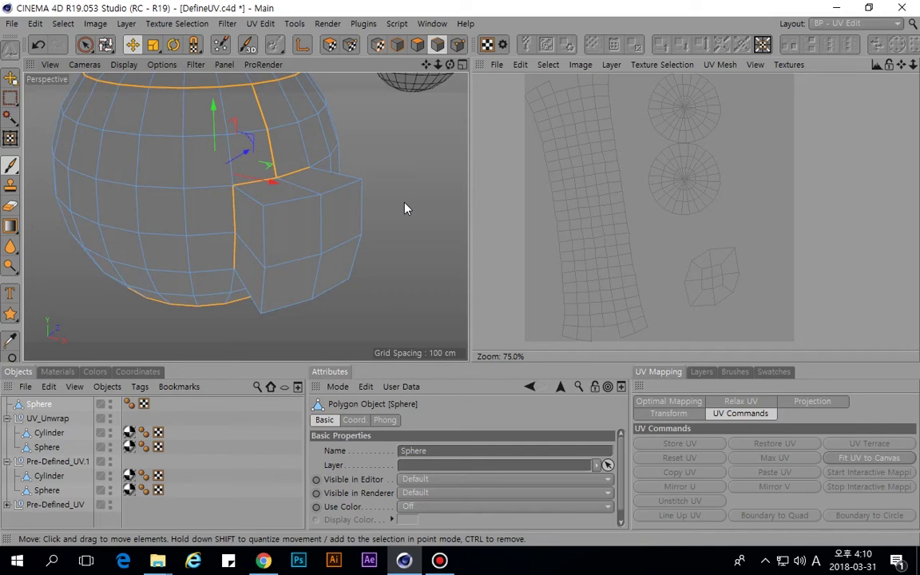
pyautogui.keyDown('alt'); pyautogui.moveTo(353, 211); pyautogui.dragTo(331, 226); pyautogui.keyUp('alt')
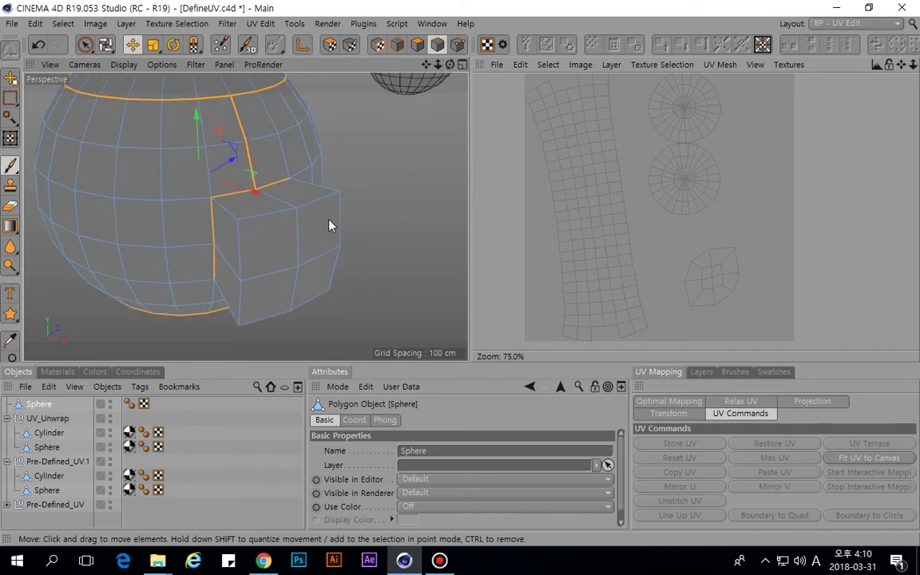
pyautogui.keyDown('alt'); pyautogui.moveTo(339, 215); pyautogui.dragTo(348, 236); pyautogui.keyUp('alt')
pyautogui.scroll(-4, 360, 230)
pyautogui.keyDown('alt'); pyautogui.moveTo(308, 269); pyautogui.dragTo(400, 204); pyautogui.keyUp('alt')
pyautogui.scroll(4, 380, 250)
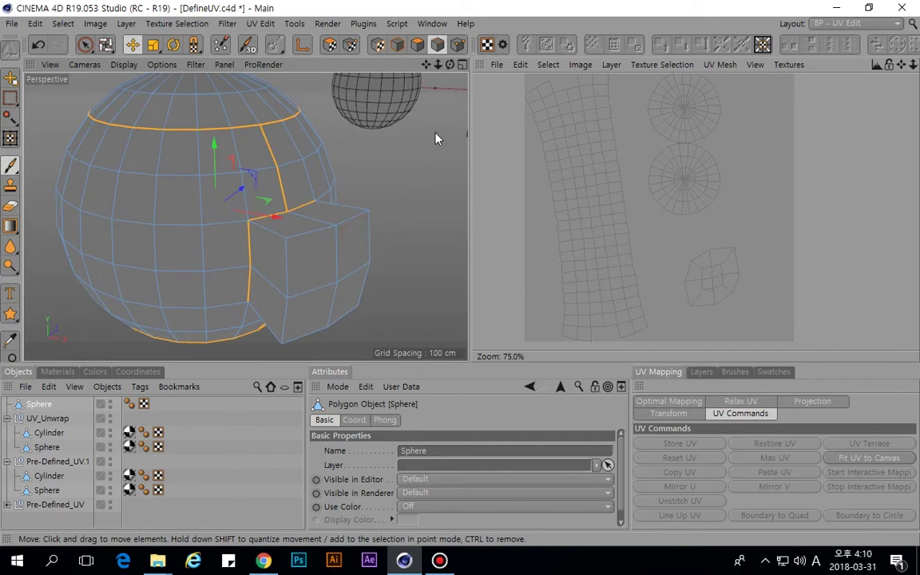
# Pick points where the block's upper edge meets the sphere, compare them with the UV mesh, and return to Edge mode.
pyautogui.click(458, 44)
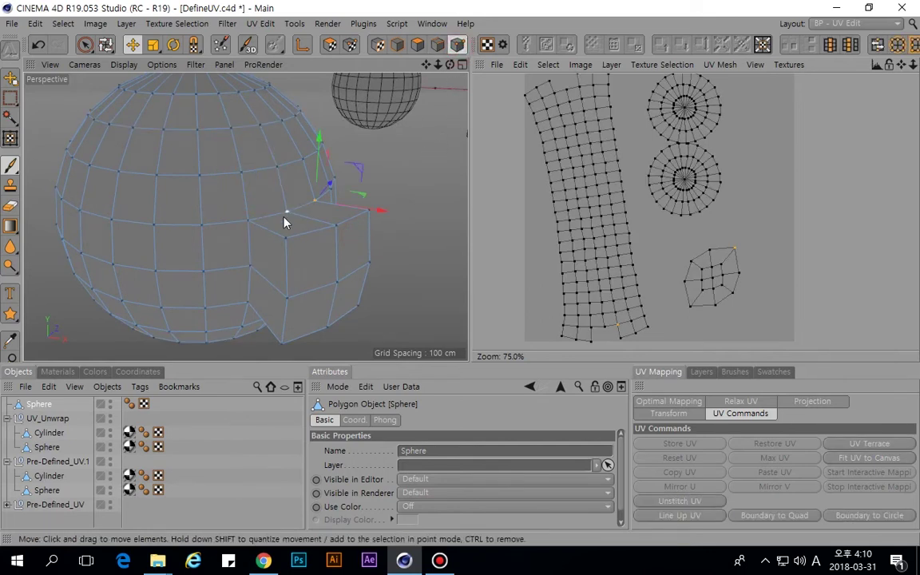
pyautogui.click(248, 218)
pyautogui.click(314, 203)
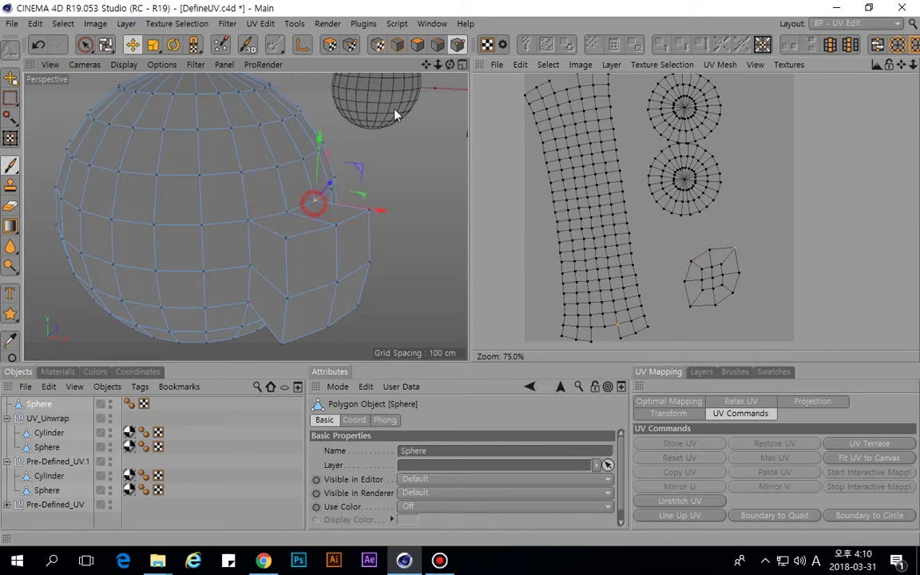
pyautogui.click(439, 45)
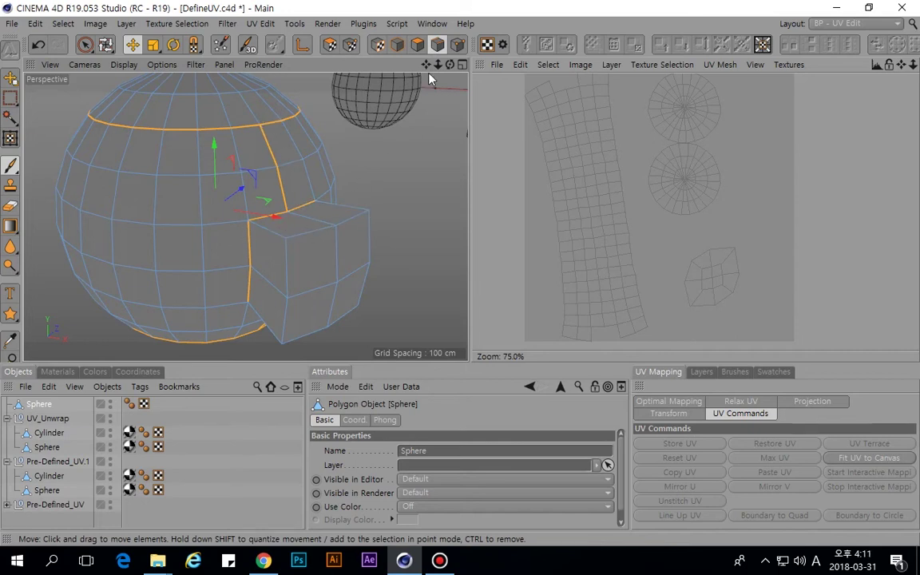
# Switch to UV Polygon Edit mode with the block's polygons selected and activate the Move tool.
pyautogui.click(418, 45)
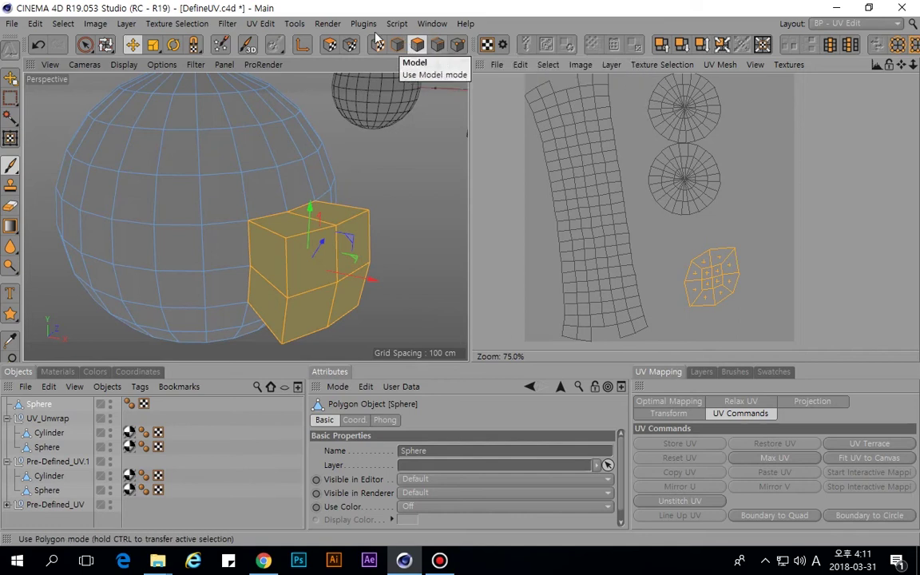
pyautogui.click(328, 44)
pyautogui.click(417, 44)
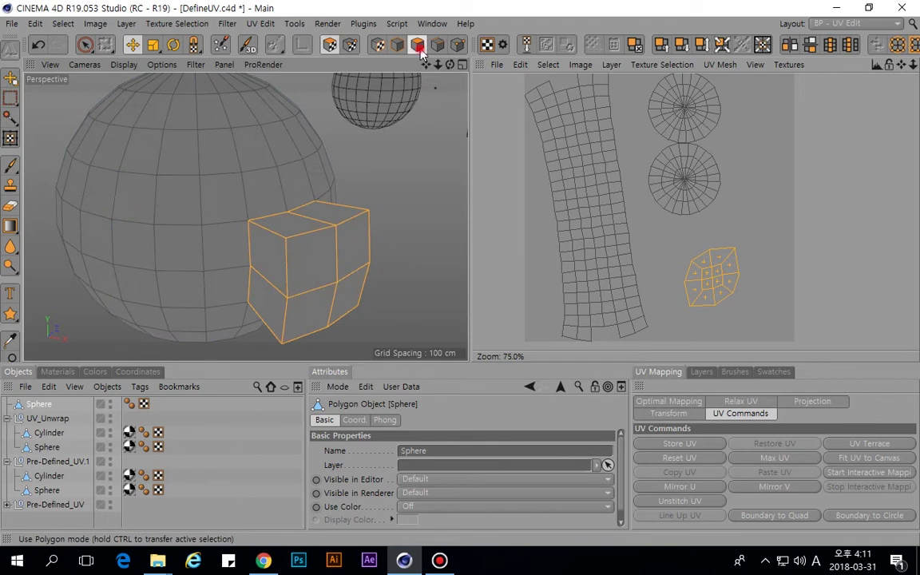
pyautogui.click(329, 44)
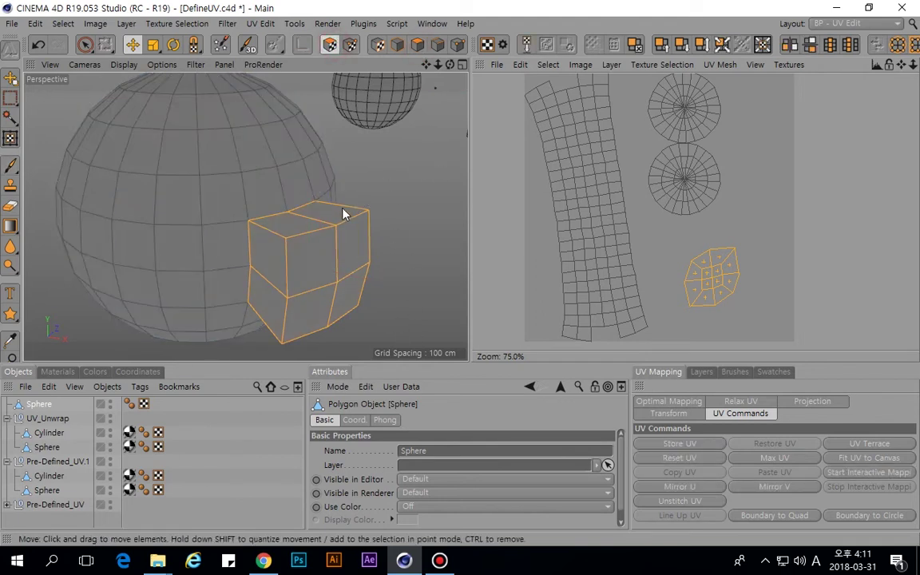
pyautogui.scroll(-3, 292, 185)
pyautogui.scroll(2, 264, 217)
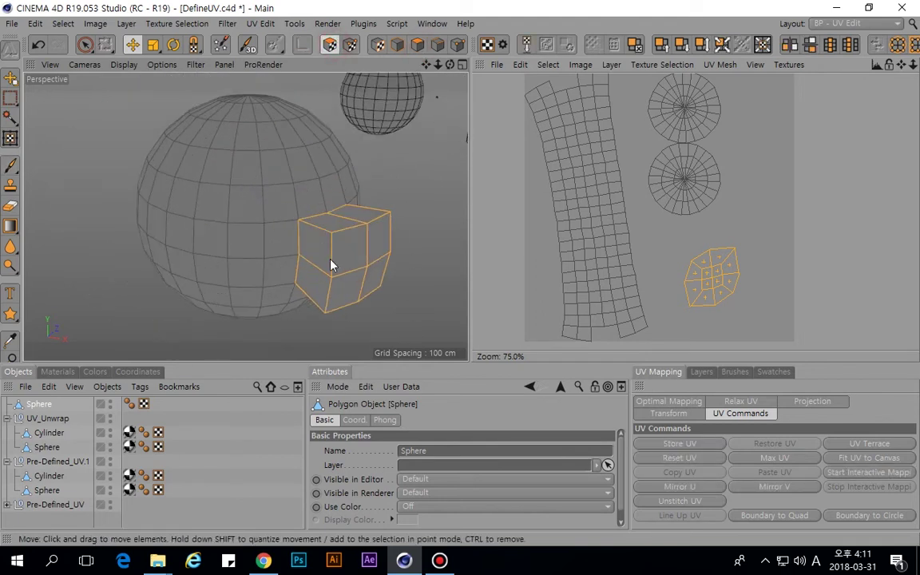
pyautogui.press('e')
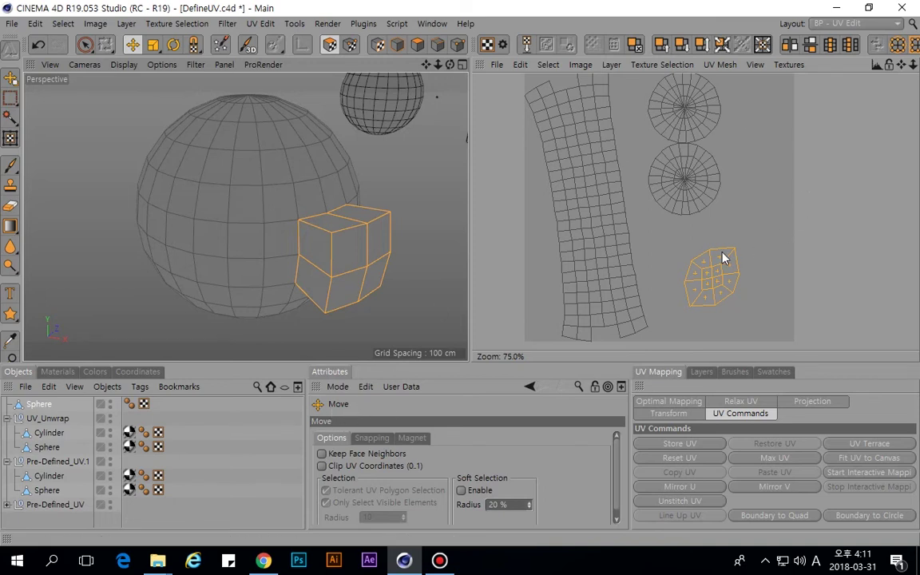
# Select the two circular islands and the long strip island in turn on the UV canvas.
pyautogui.click(681, 194)
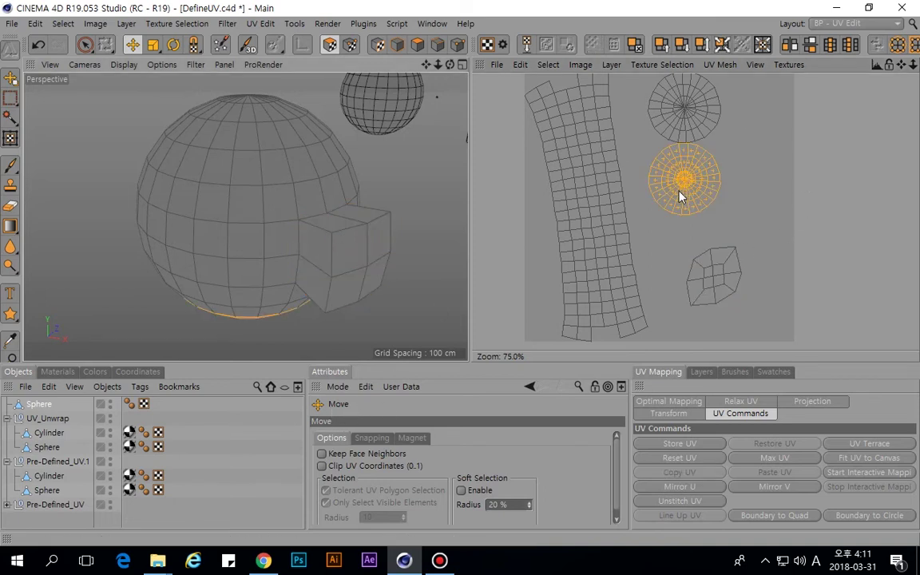
pyautogui.click(683, 125)
pyautogui.click(601, 148)
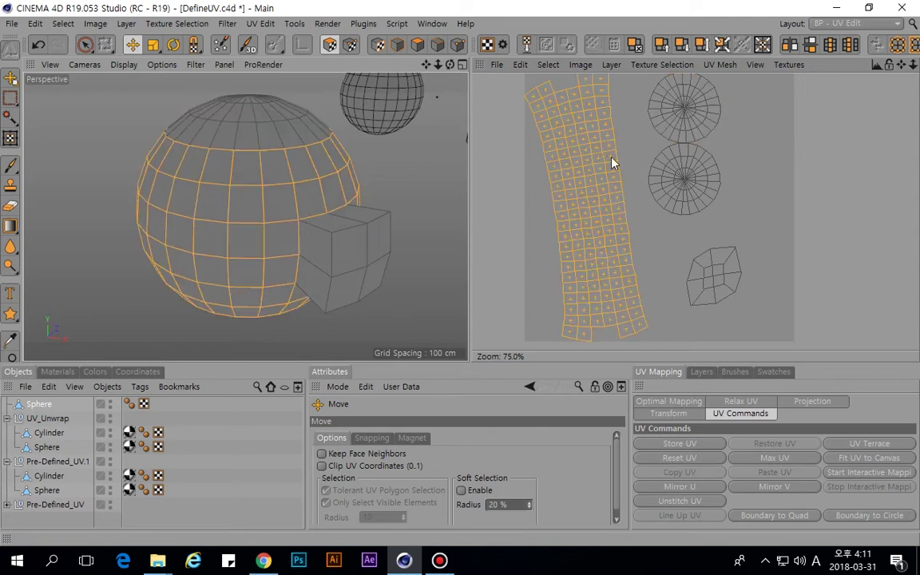
pyautogui.click(668, 194)
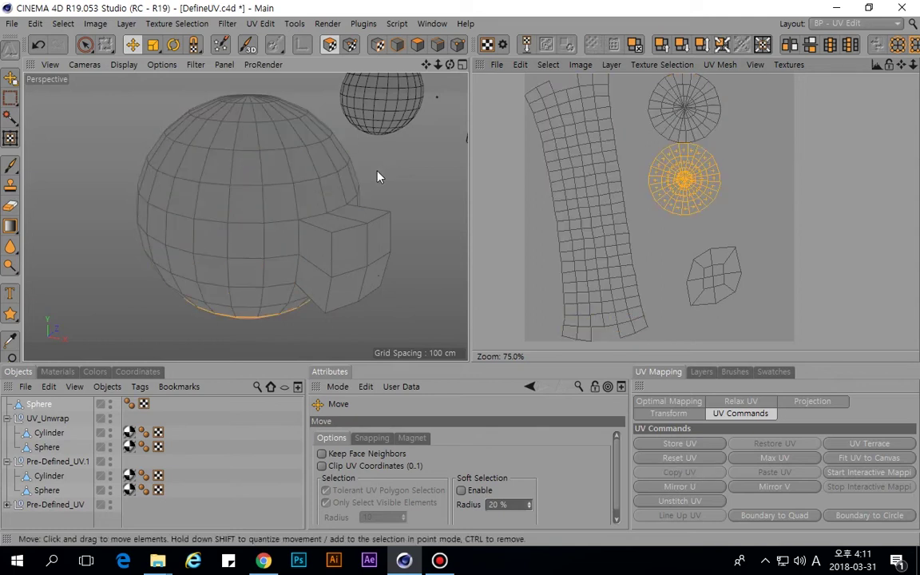
# Select the sphere's upper cap, middle band and lower cap islands directly on the model in the Perspective view.
pyautogui.click(354, 243)
pyautogui.click(247, 137)
pyautogui.doubleClick(247, 136)
pyautogui.doubleClick(248, 200)
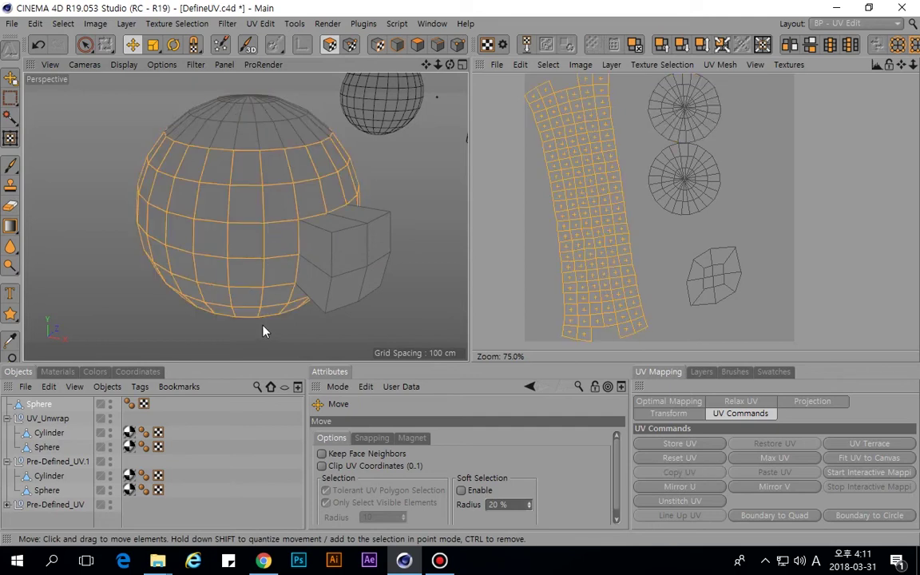
pyautogui.keyDown('alt'); pyautogui.moveTo(289, 149); pyautogui.dragTo(284, 173); pyautogui.keyUp('alt')
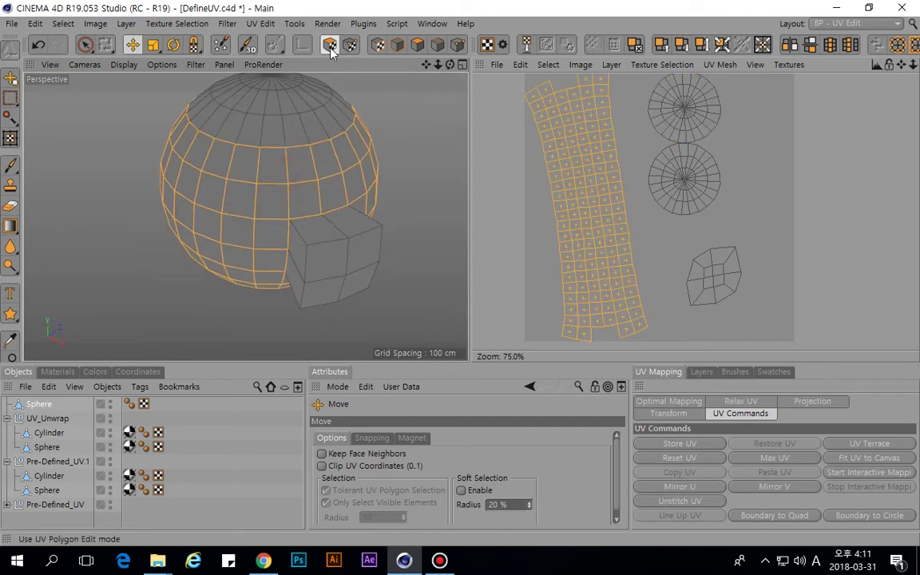
pyautogui.click(312, 107)
pyautogui.doubleClick(312, 112)
pyautogui.doubleClick(283, 200)
pyautogui.moveTo(284, 200)
pyautogui.keyDown('alt'); pyautogui.mouseDown()
pyautogui.moveTo(312, 120)
pyautogui.moveTo(273, 262)
pyautogui.moveTo(269, 198)
pyautogui.mouseUp(); pyautogui.keyUp('alt')
pyautogui.doubleClick(242, 257)
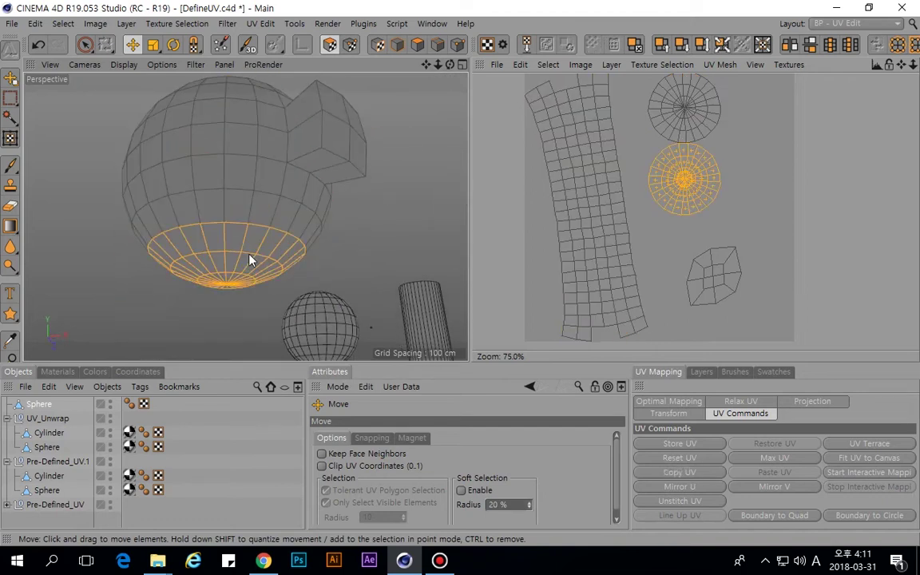
pyautogui.keyDown('alt'); pyautogui.moveTo(364, 234); pyautogui.dragTo(349, 319); pyautogui.keyUp('alt')
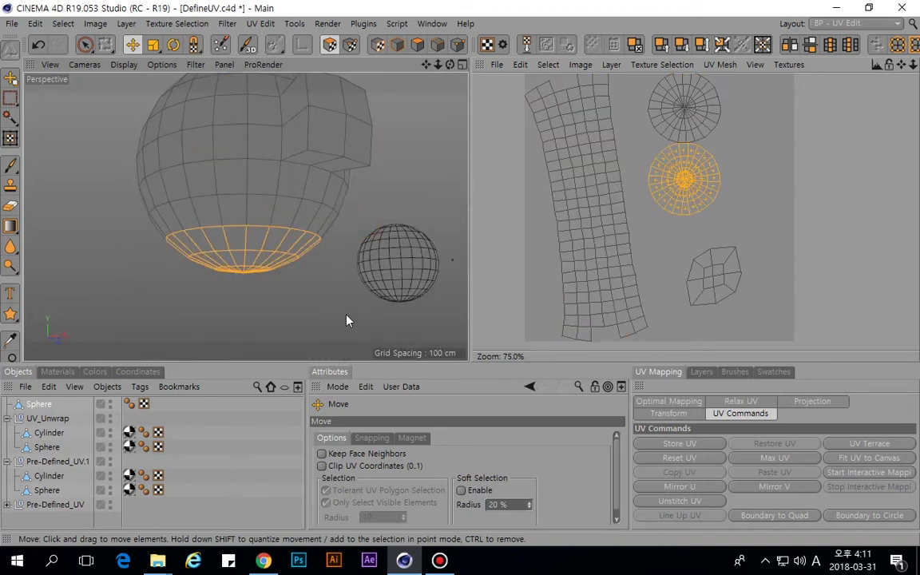
# Try moving one outer polygon of the lower circular island with Keep Face Neighbors enabled, and undo the move.
pyautogui.click(322, 454)
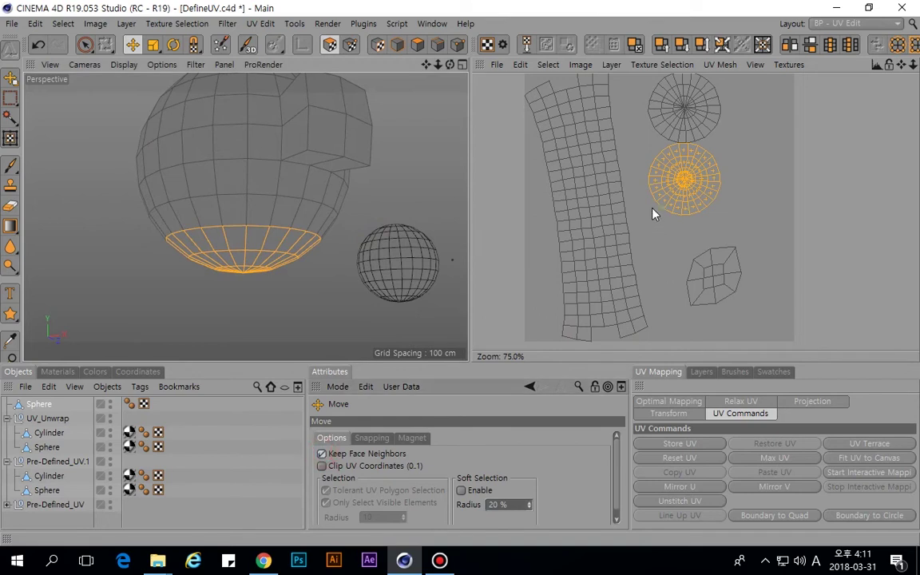
pyautogui.scroll(4, 647, 148)
pyautogui.click(681, 200)
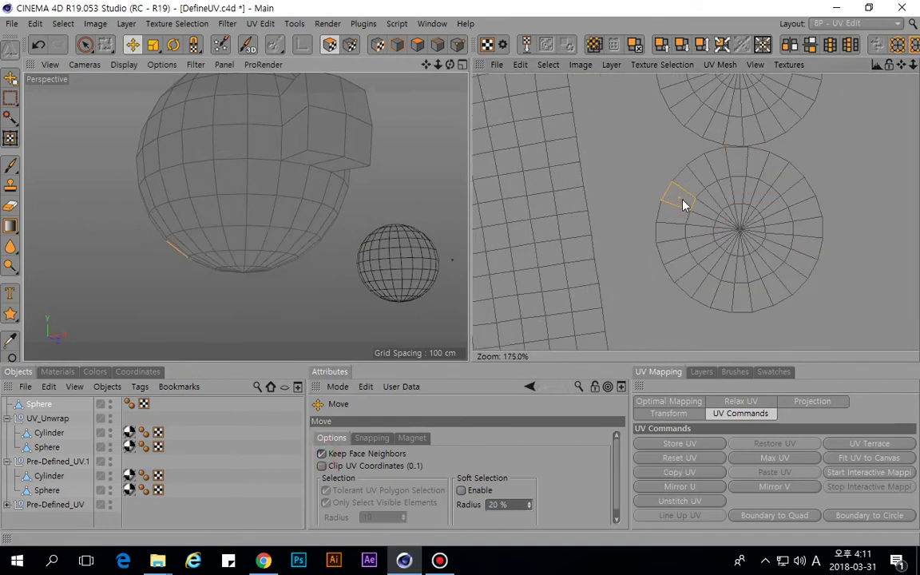
pyautogui.moveTo(681, 200); pyautogui.dragTo(642, 164)
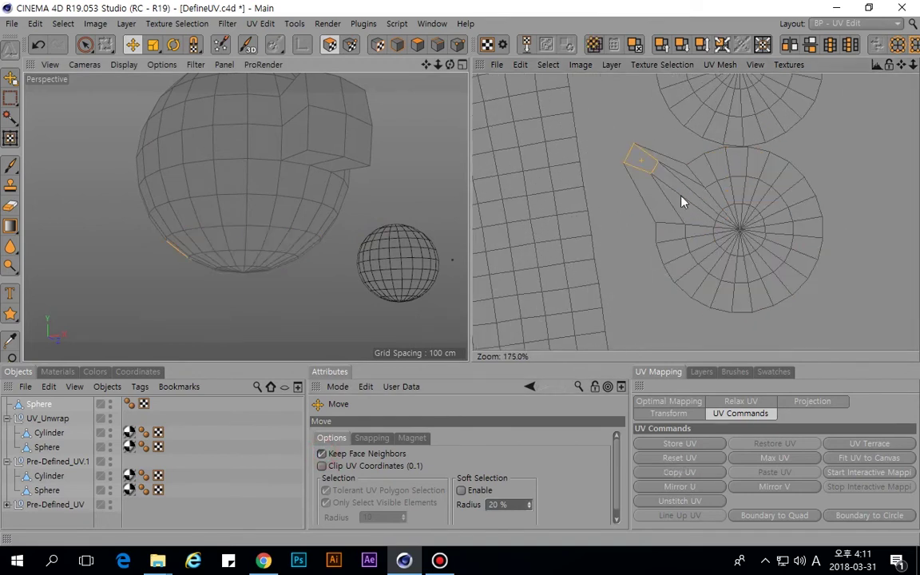
pyautogui.hotkey('ctrl', 'z')
pyautogui.click(377, 463)
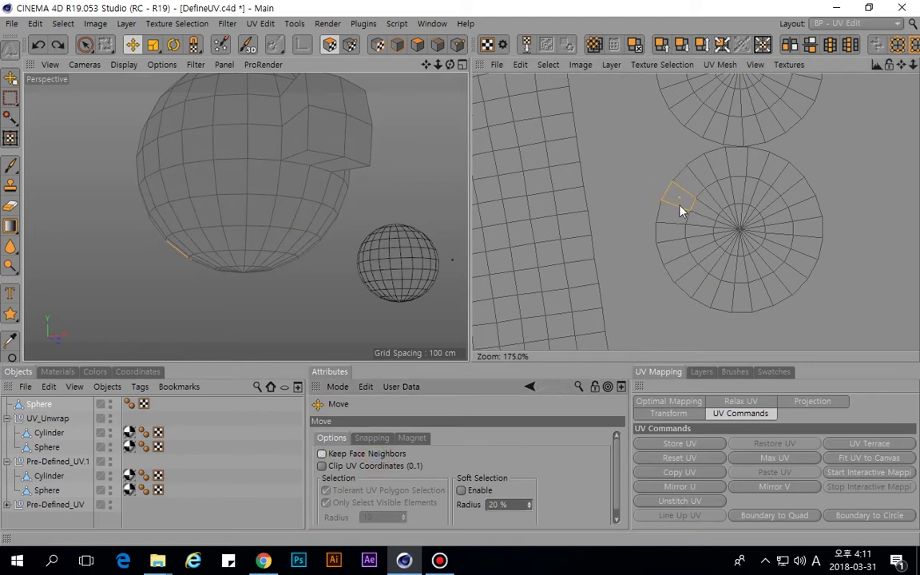
# Try moving the outer polygon of the lower circular island with Keep Face Neighbors disabled, and undo the move.
pyautogui.moveTo(680, 210); pyautogui.dragTo(614, 190)
pyautogui.hotkey('ctrl', 'z')
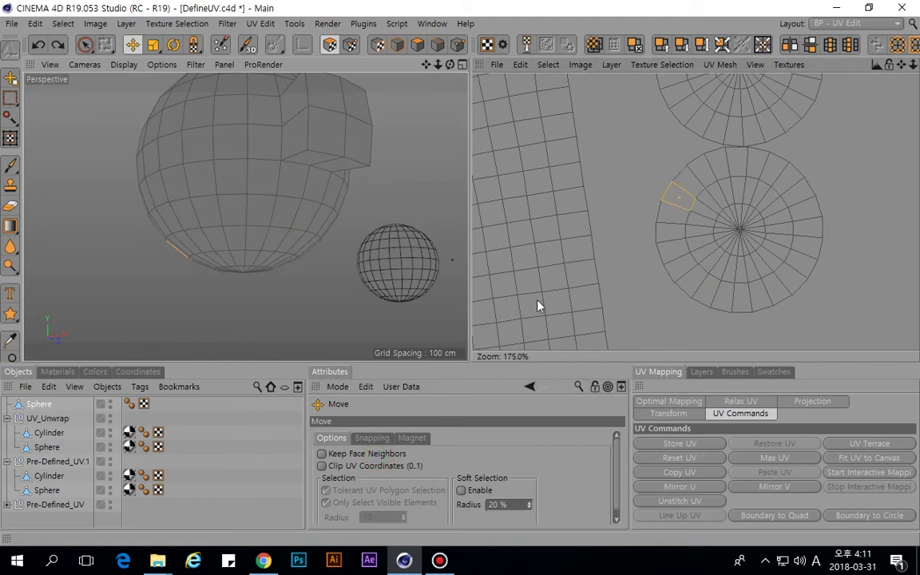
# Enable Clip UV Coordinates, try moving the whole lower circular island past the UV canvas's right edge, and undo the move.
pyautogui.click(373, 466)
pyautogui.doubleClick(714, 199)
pyautogui.scroll(-5, 714, 200)
pyautogui.moveTo(714, 200); pyautogui.dragTo(864, 210)
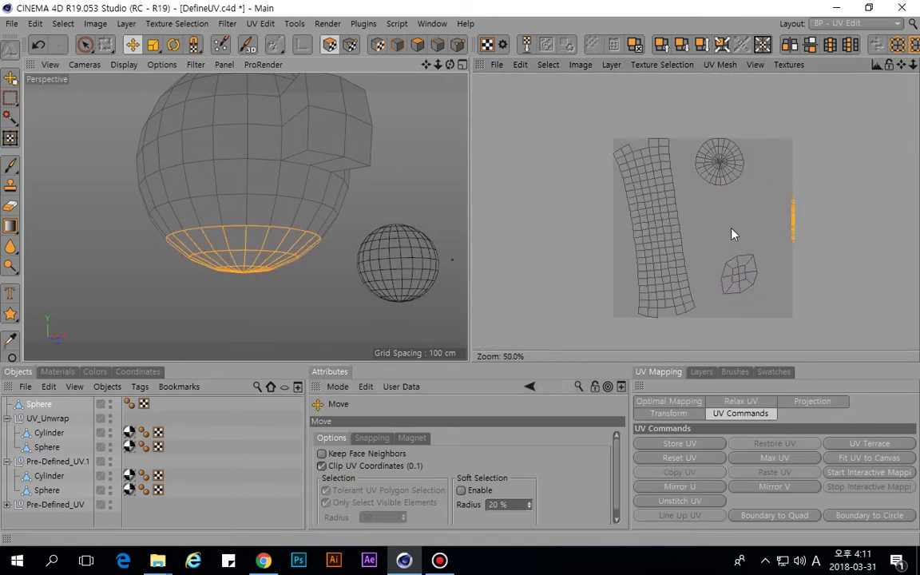
pyautogui.hotkey('ctrl', 'z')
pyautogui.scroll(1, 736, 216)
pyautogui.scroll(4, 735, 216)
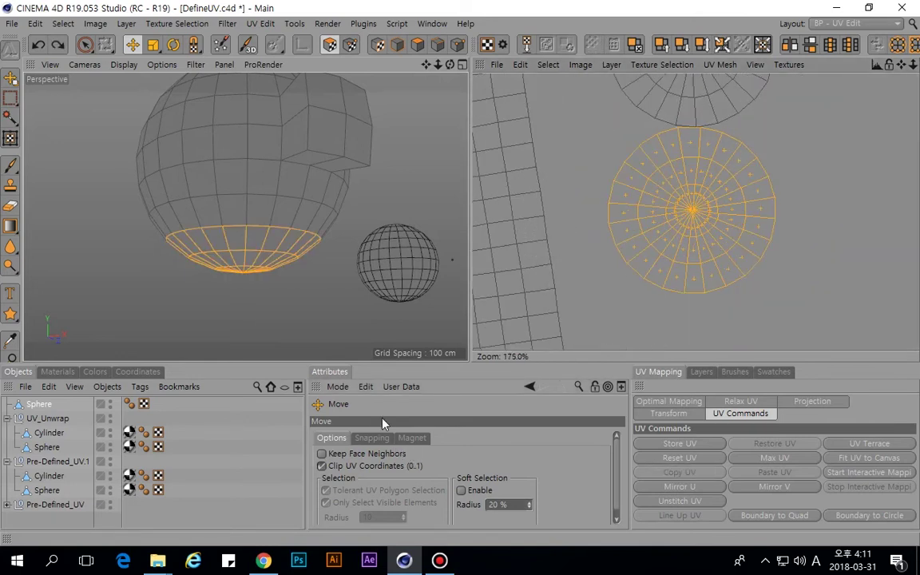
# Examine the Move tool's Snapping and Magnet options.
pyautogui.click(374, 438)
pyautogui.click(413, 438)
pyautogui.click(378, 438)
pyautogui.click(413, 438)
pyautogui.click(377, 438)
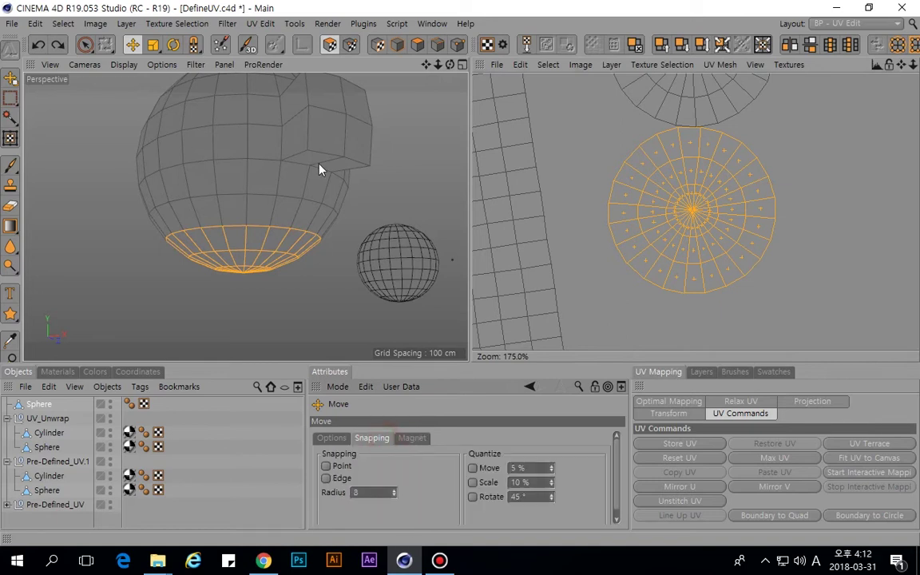
# Try the Rotate tool on the sphere object in Model mode, and return to UV Polygon Edit mode.
pyautogui.keyDown('alt'); pyautogui.moveTo(309, 175); pyautogui.dragTo(301, 210); pyautogui.keyUp('alt')
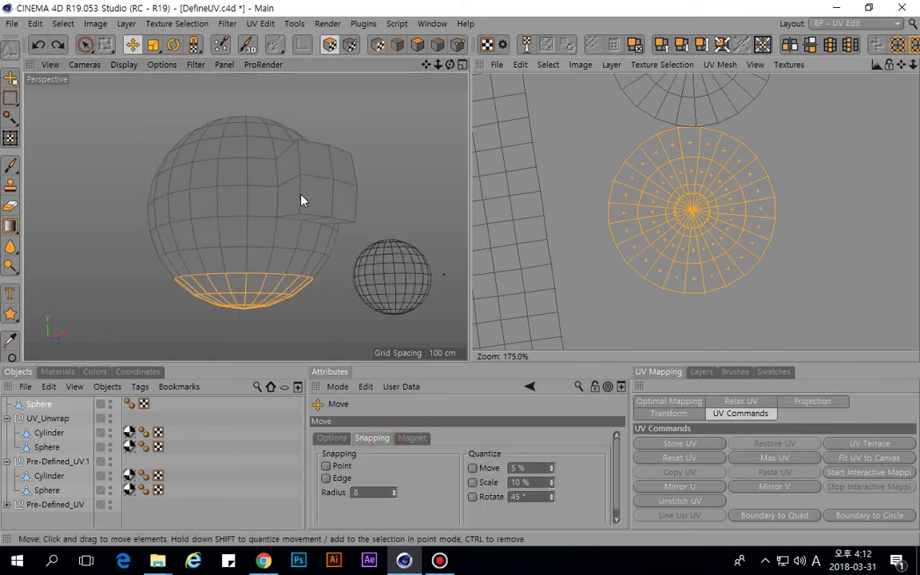
pyautogui.keyDown('alt'); pyautogui.moveTo(289, 251); pyautogui.dragTo(267, 191); pyautogui.keyUp('alt')
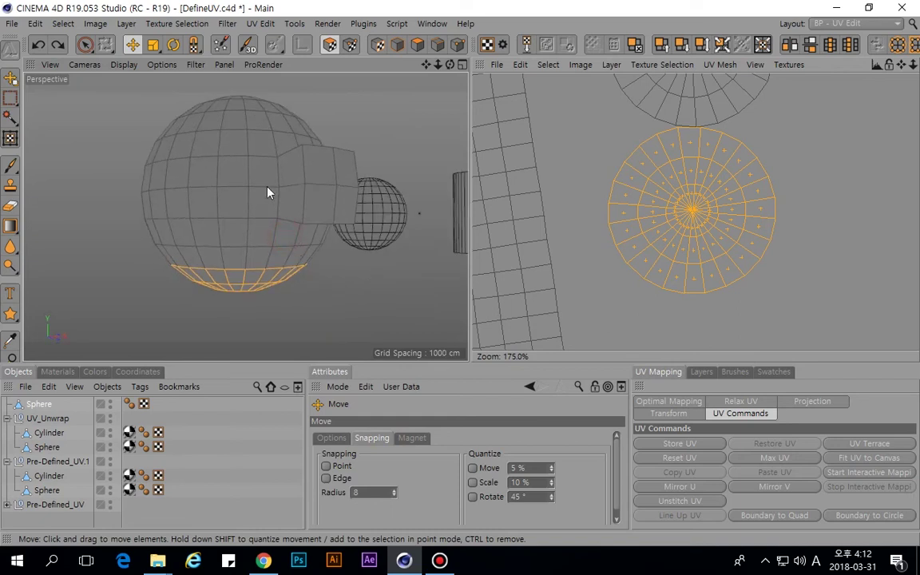
pyautogui.click(397, 44)
pyautogui.press('r')
pyautogui.moveTo(267, 170); pyautogui.dragTo(283, 158)
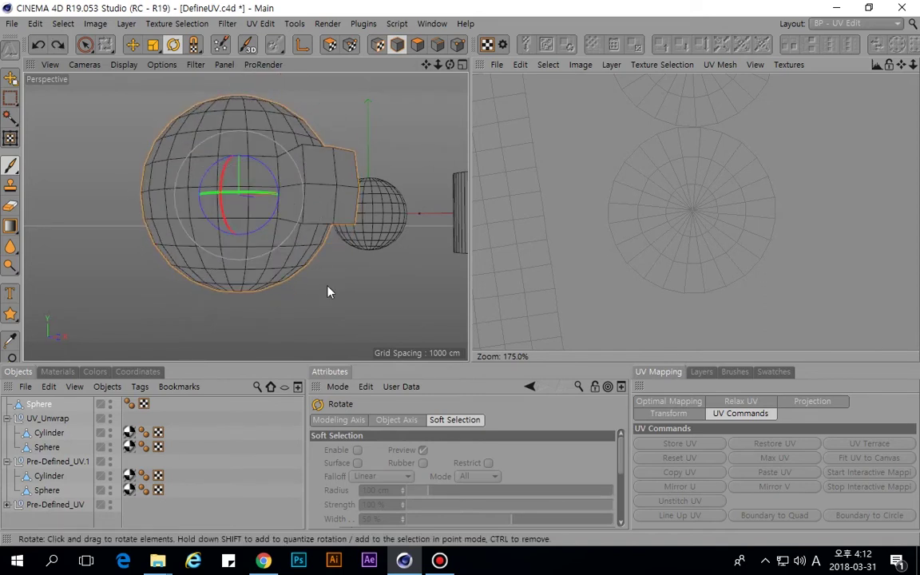
pyautogui.click(328, 44)
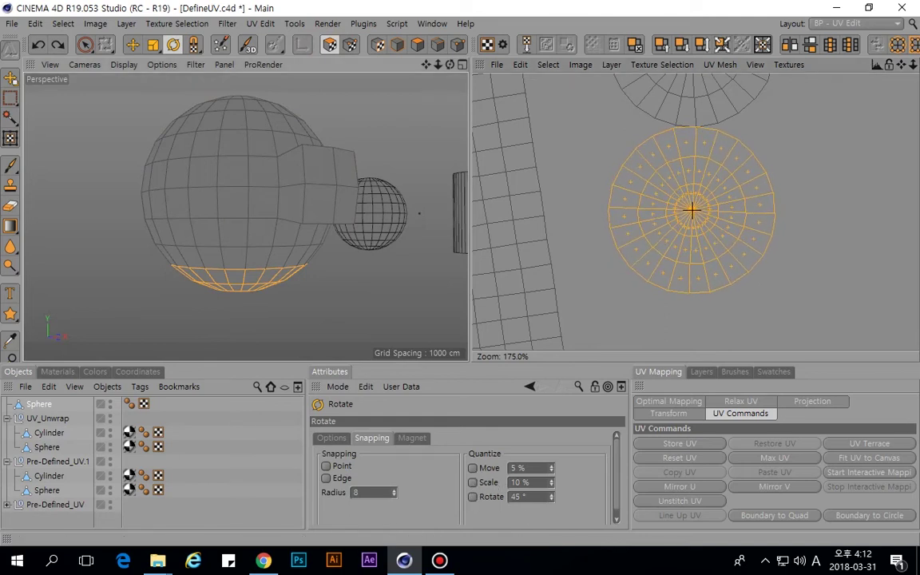
# Undo a trial rotation of the lower circular island and enable Rotate quantizing at 45°.
pyautogui.moveTo(693, 210); pyautogui.dragTo(694, 213)
pyautogui.hotkey('ctrl', 'z')
pyautogui.click(473, 497)
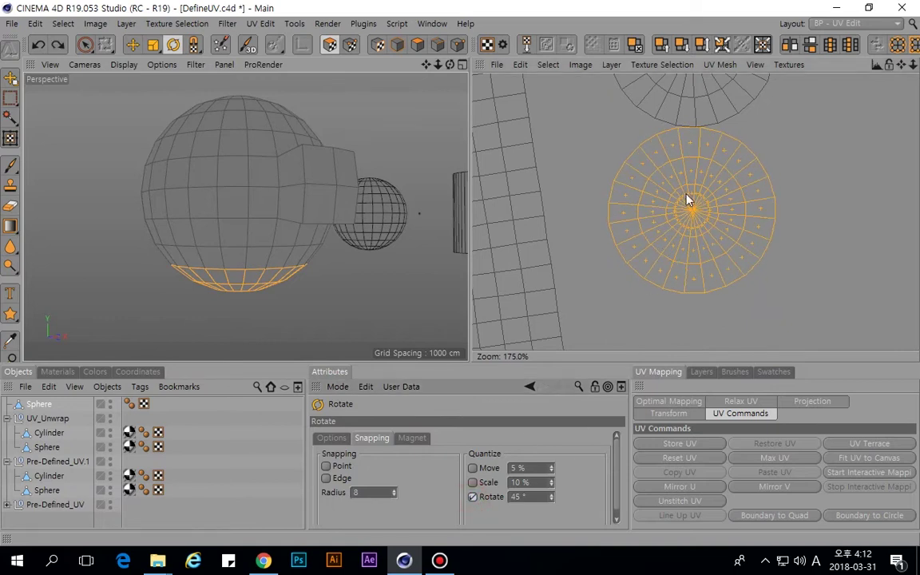
# Select the long strip island on the UV canvas and try rotating it in 45° increments.
pyautogui.scroll(-5, 643, 202)
pyautogui.doubleClick(503, 205)
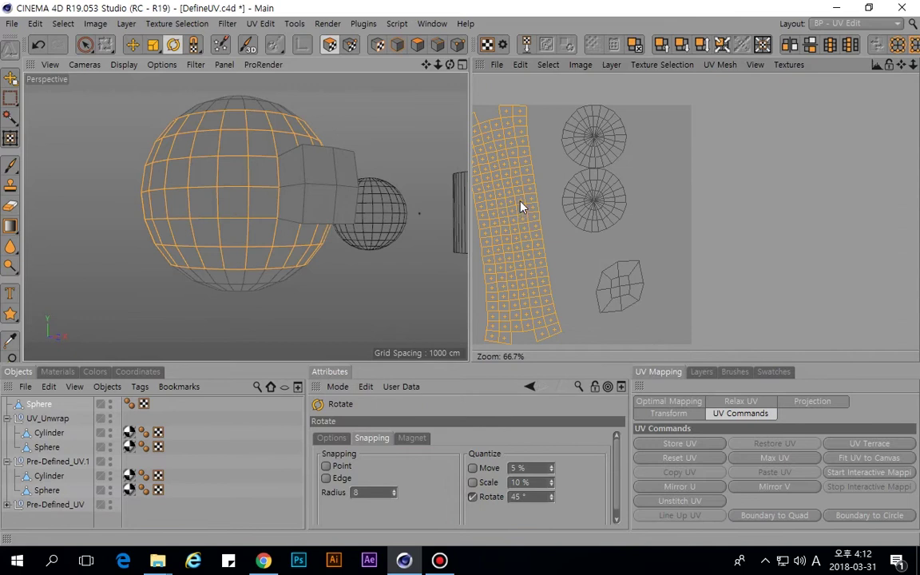
pyautogui.moveTo(516, 205); pyautogui.dragTo(516, 206)
pyautogui.keyDown('alt'); pyautogui.moveTo(529, 254); pyautogui.dragTo(533, 252, button='middle'); pyautogui.keyUp('alt')
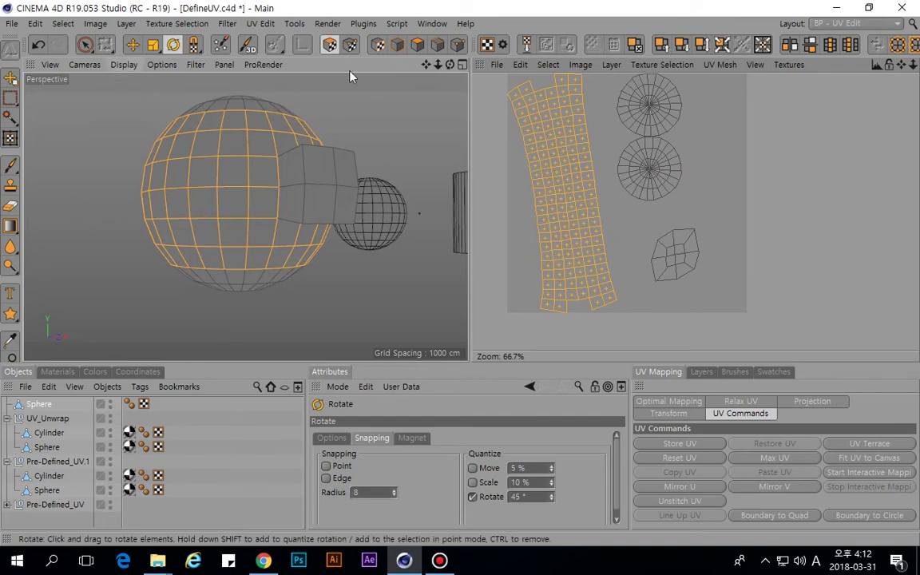
# Alternate between UV Point Edit and UV Polygon Edit modes, and switch to the model's component modes.
pyautogui.click(344, 47)
pyautogui.click(330, 45)
pyautogui.click(349, 45)
pyautogui.click(330, 44)
pyautogui.click(349, 45)
pyautogui.click(417, 45)
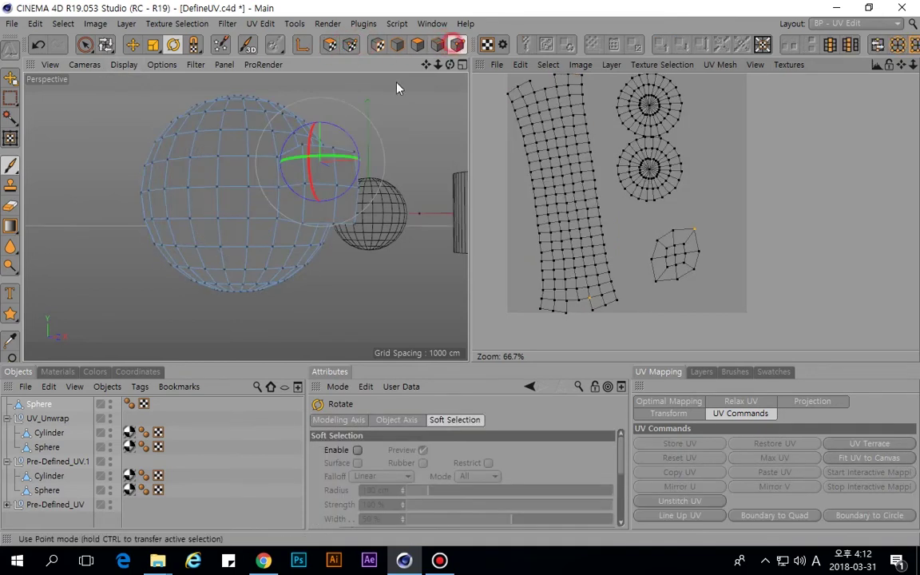
# Compare the UV Point and UV Polygon Edit modes with Polygon and Edge modes on the sphere, ending in Edge mode.
pyautogui.keyDown('alt'); pyautogui.moveTo(250, 158); pyautogui.dragTo(285, 216); pyautogui.keyUp('alt')
pyautogui.click(351, 46)
pyautogui.keyDown('alt'); pyautogui.moveTo(289, 148); pyautogui.dragTo(291, 120); pyautogui.keyUp('alt')
pyautogui.click(330, 45)
pyautogui.click(349, 45)
pyautogui.click(330, 45)
pyautogui.click(418, 45)
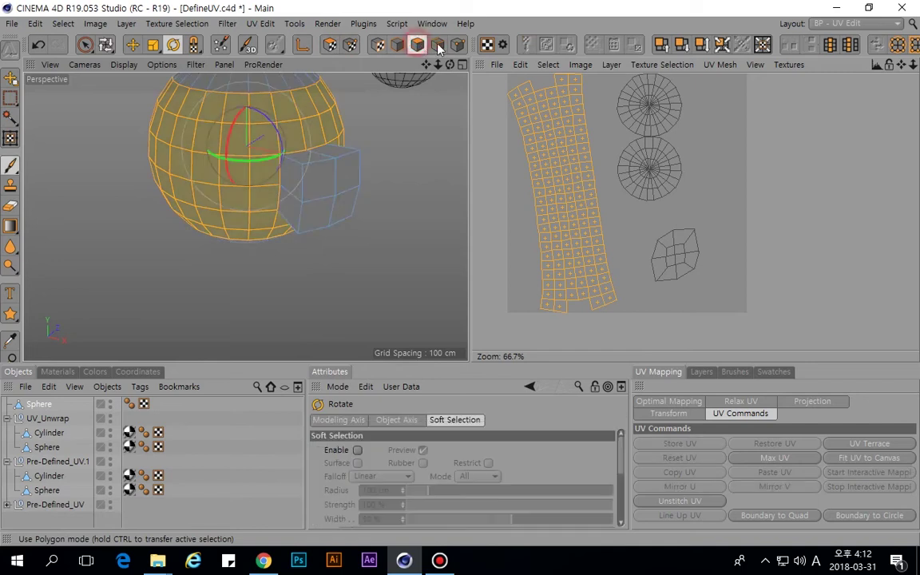
pyautogui.click(437, 45)
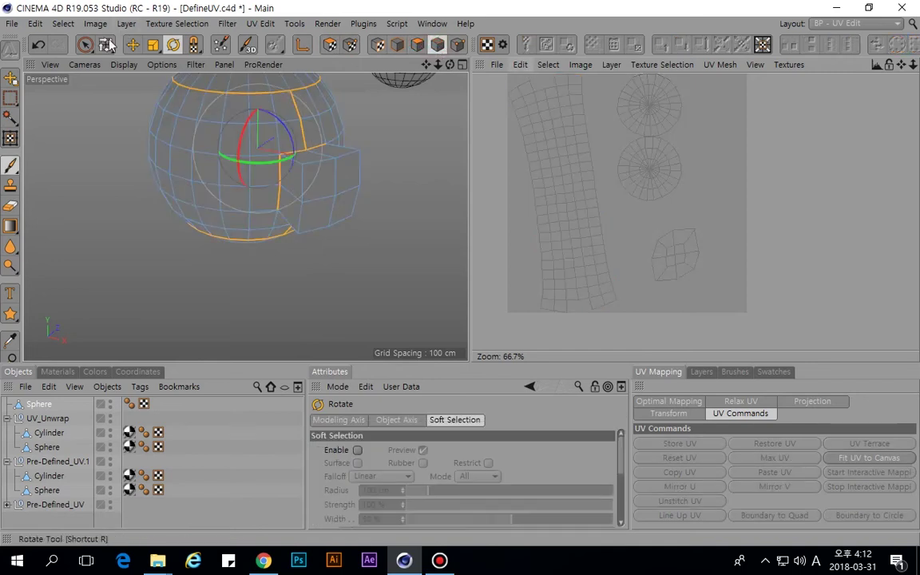
pyautogui.click(207, 117)
pyautogui.keyDown('alt'); pyautogui.moveTo(206, 117); pyautogui.dragTo(218, 171); pyautogui.keyUp('alt')
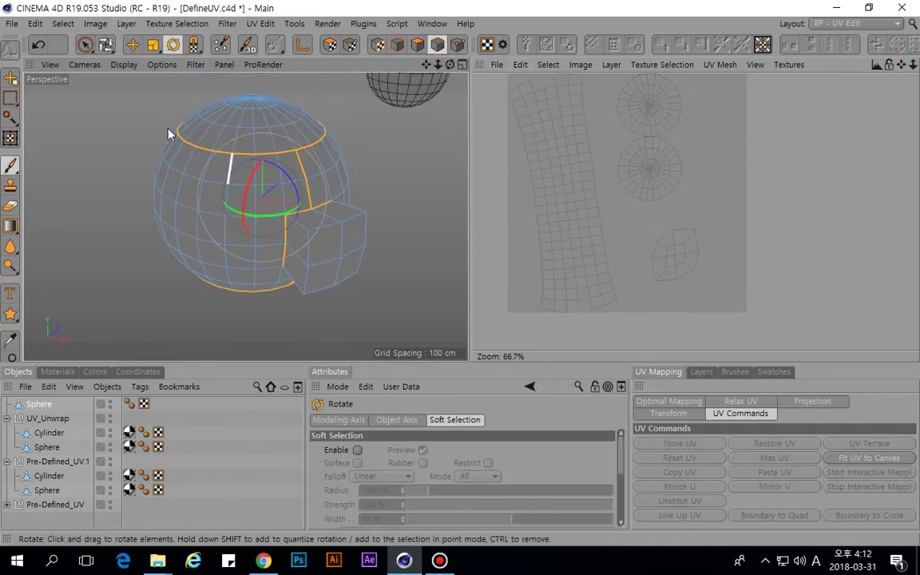
# Try the Magnet tool on the UV canvas in Edge mode and in Polygon mode.
pyautogui.click(193, 45)
pyautogui.scroll(3, 577, 189)
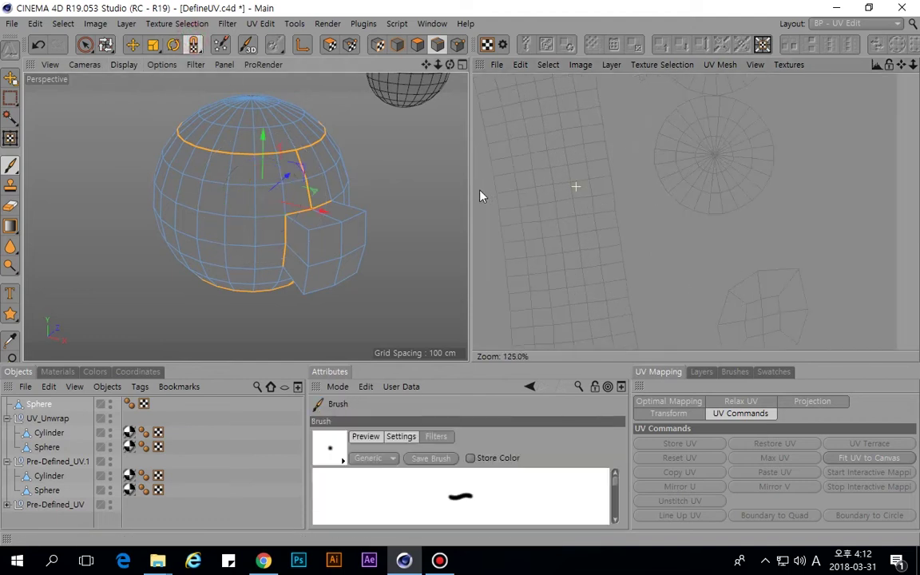
pyautogui.click(417, 44)
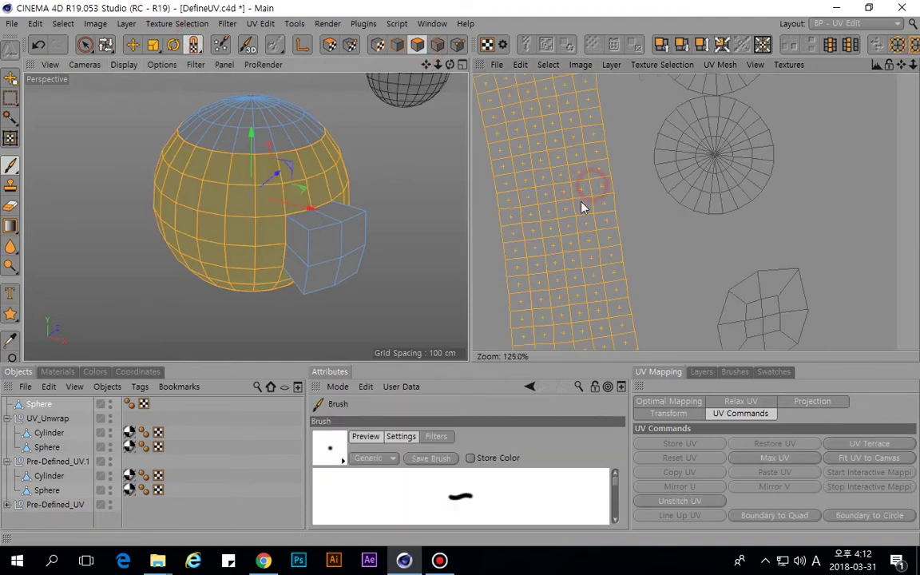
pyautogui.click(192, 45)
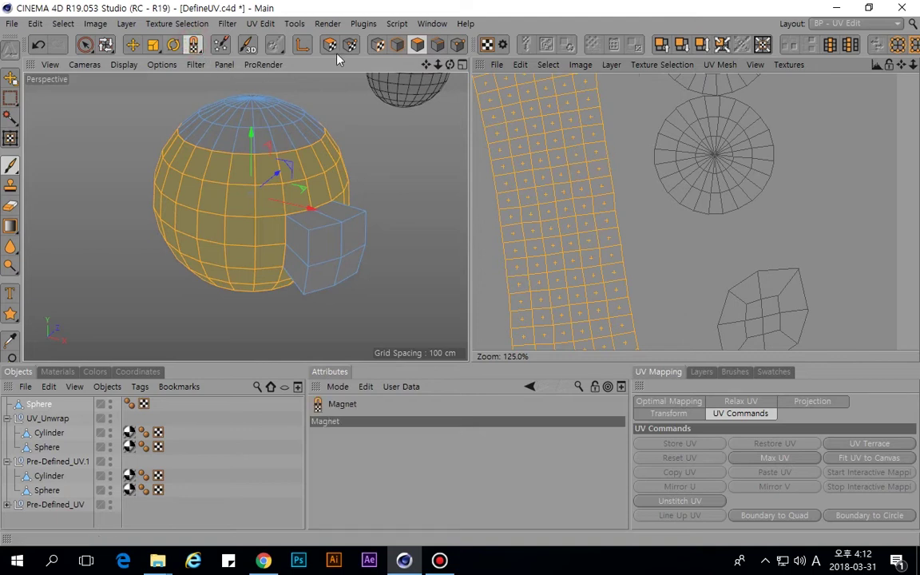
pyautogui.press('space')
pyautogui.scroll(-5, 595, 175)
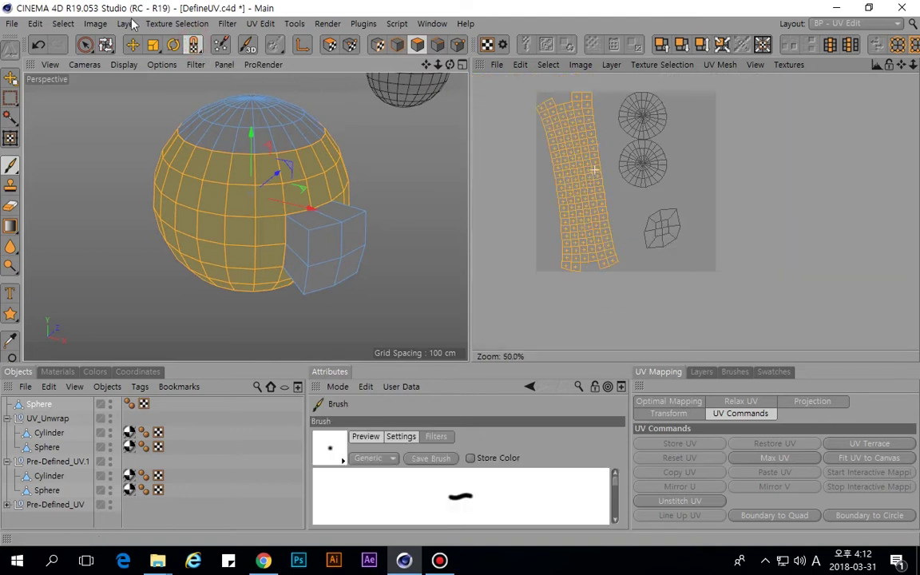
# Try deforming the long strip island with the Magnet tool in UV Polygon Edit mode, and restore its shape.
pyautogui.click(330, 44)
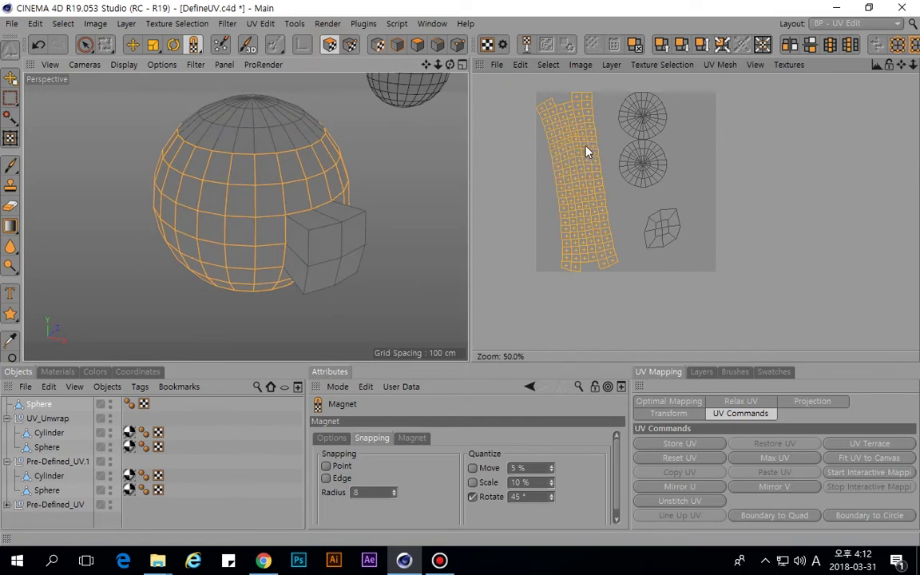
pyautogui.moveTo(582, 175); pyautogui.dragTo(590, 180)
pyautogui.moveTo(593, 234); pyautogui.dragTo(602, 241)
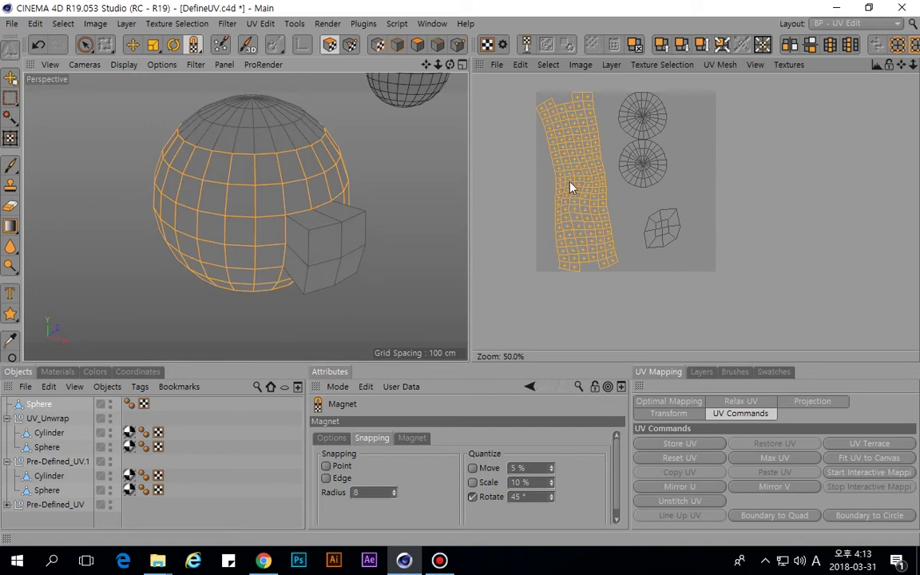
pyautogui.scroll(2, 570, 165)
pyautogui.moveTo(570, 164)
pyautogui.mouseDown()
pyautogui.moveTo(612, 230)
pyautogui.moveTo(571, 137)
pyautogui.moveTo(553, 142)
pyautogui.mouseUp()
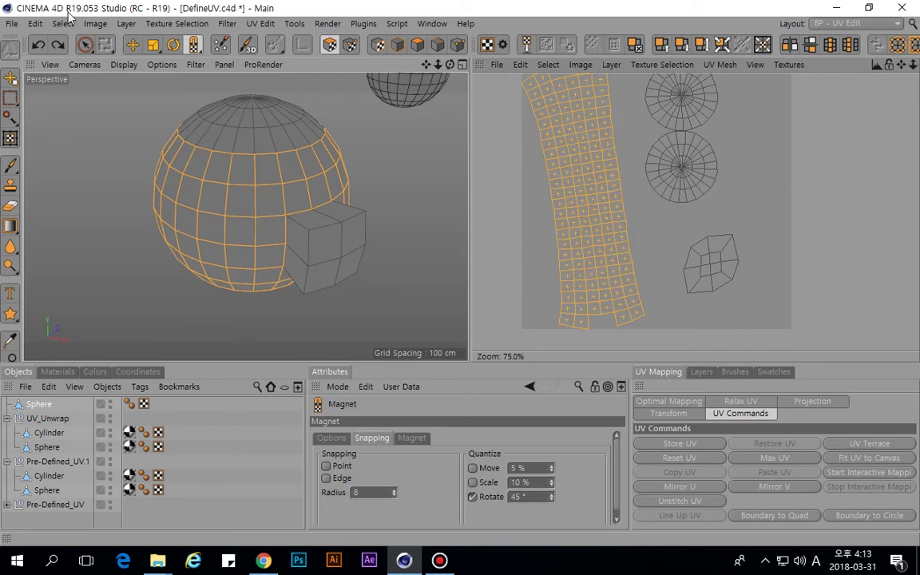
# Activate the Scale tool and try it on the sphere object in Model mode.
pyautogui.click(156, 48)
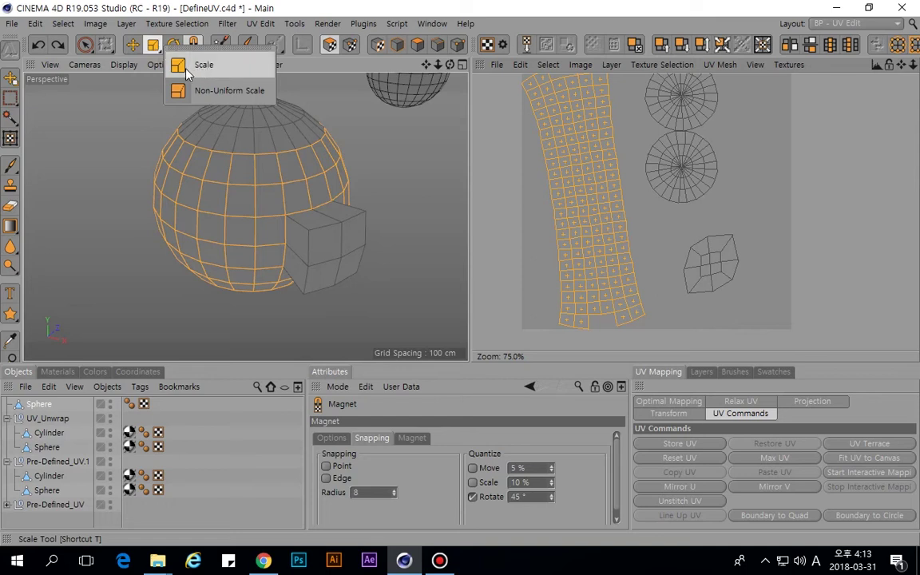
pyautogui.click(186, 70)
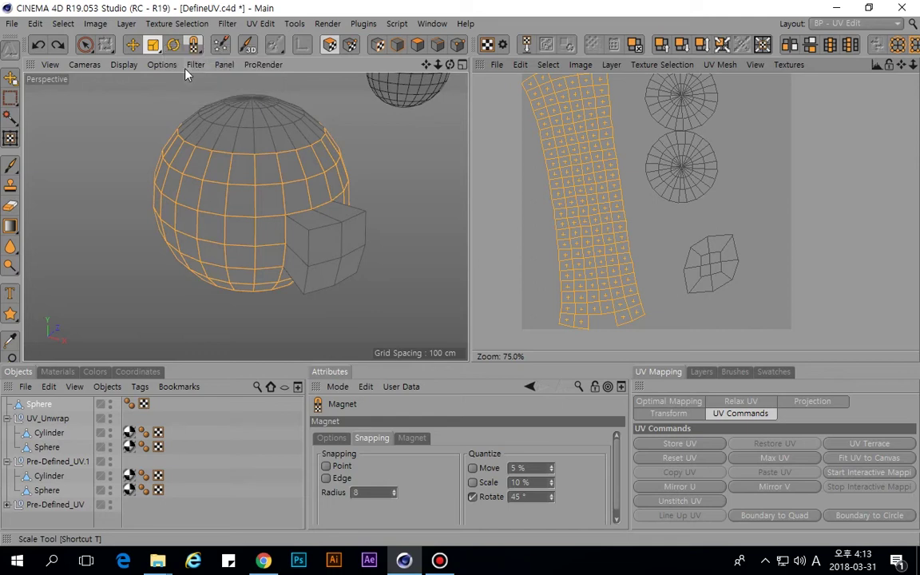
pyautogui.click(397, 45)
pyautogui.moveTo(252, 133); pyautogui.dragTo(263, 181)
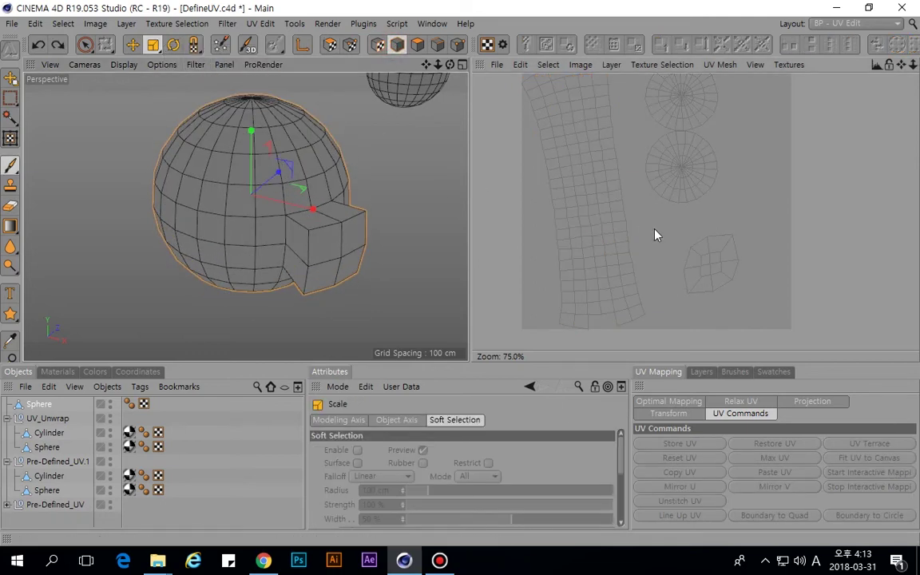
# Choose Non-Uniform Scale and try it on the long strip island's UVs in Polygon mode.
pyautogui.moveTo(153, 44); pyautogui.dragTo(214, 93)
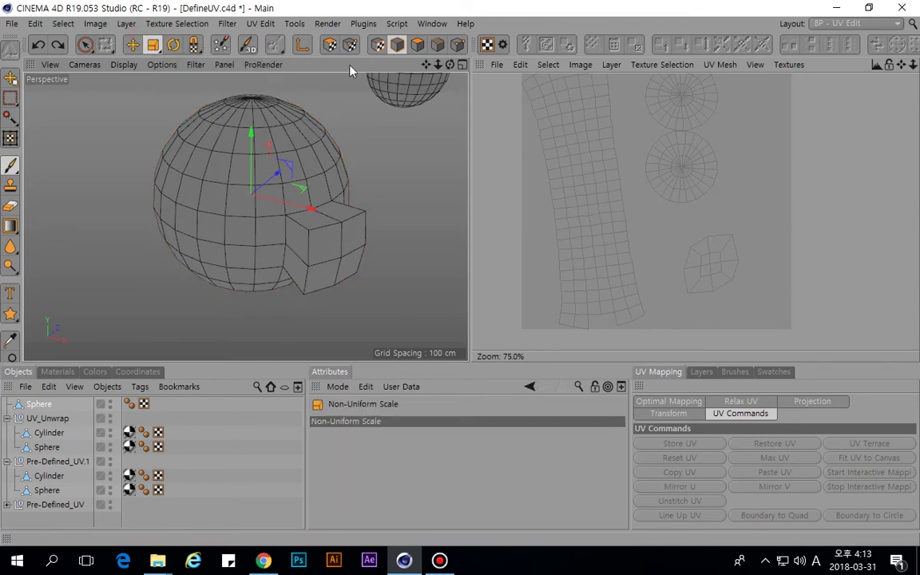
pyautogui.click(417, 45)
pyautogui.moveTo(597, 202); pyautogui.dragTo(614, 202)
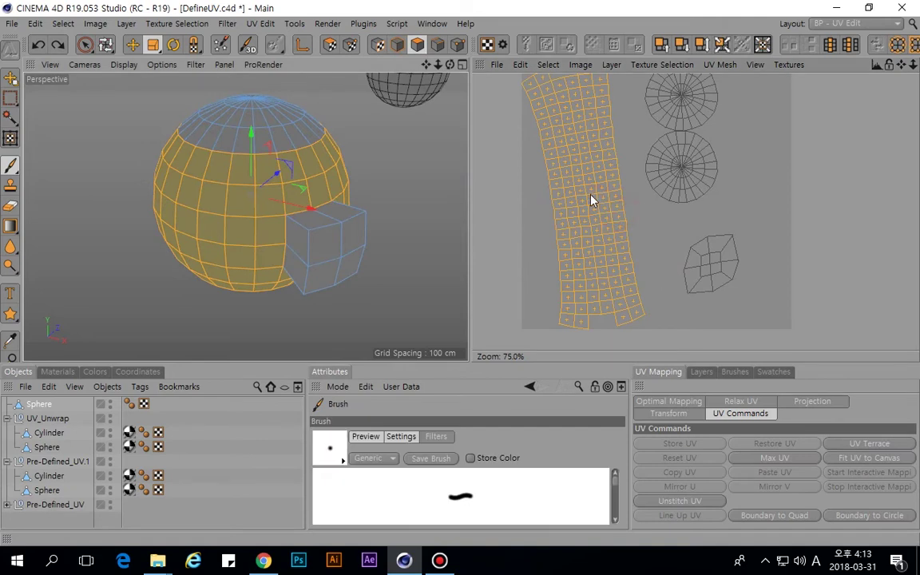
# Switch to UV Polygon Edit mode and shrink the long strip island slightly with Non-Uniform Scale.
pyautogui.click(329, 45)
pyautogui.moveTo(579, 207); pyautogui.dragTo(577, 205)
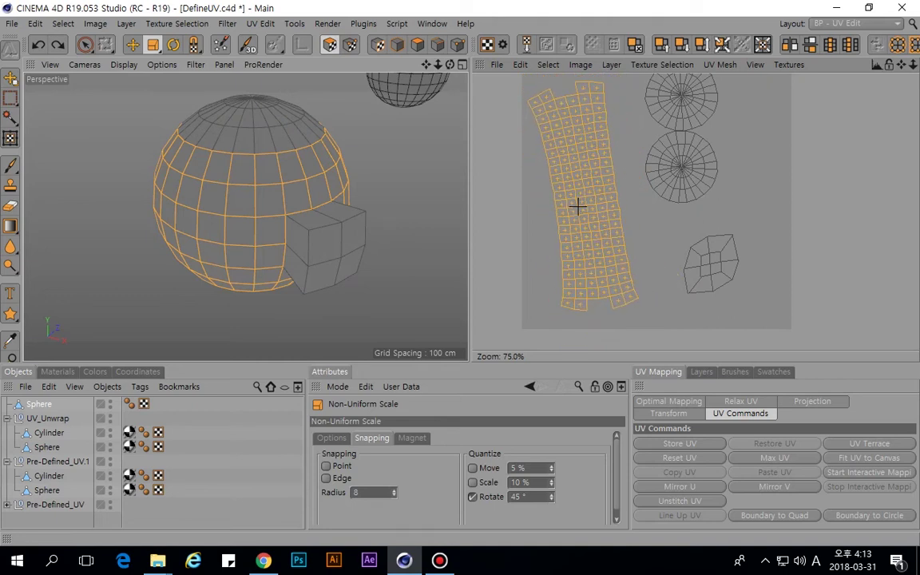
pyautogui.click(331, 438)
pyautogui.moveTo(587, 188); pyautogui.dragTo(593, 195)
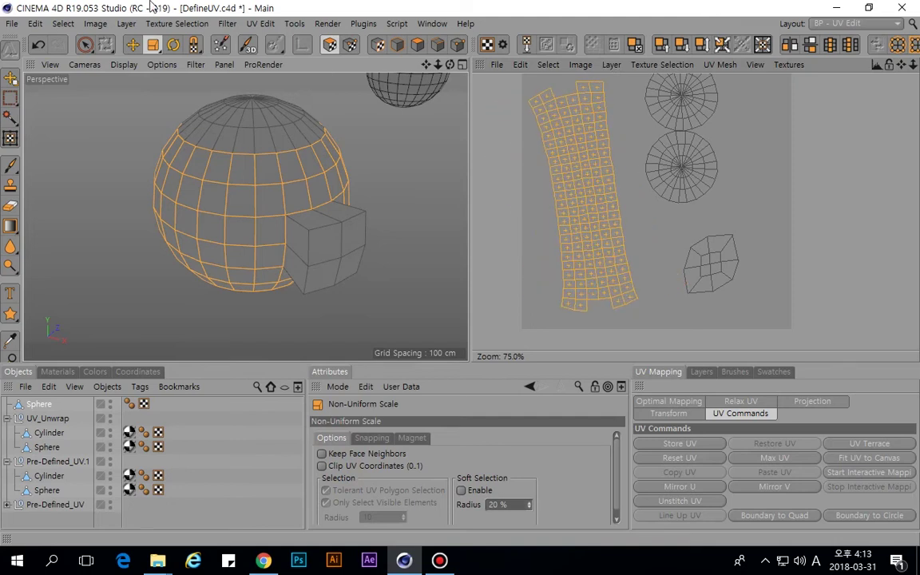
# Try the uniform Scale tool on the long strip island, and shorten the island slightly with Non-Uniform Scale.
pyautogui.moveTo(153, 45); pyautogui.dragTo(192, 64)
pyautogui.moveTo(590, 213); pyautogui.dragTo(588, 212)
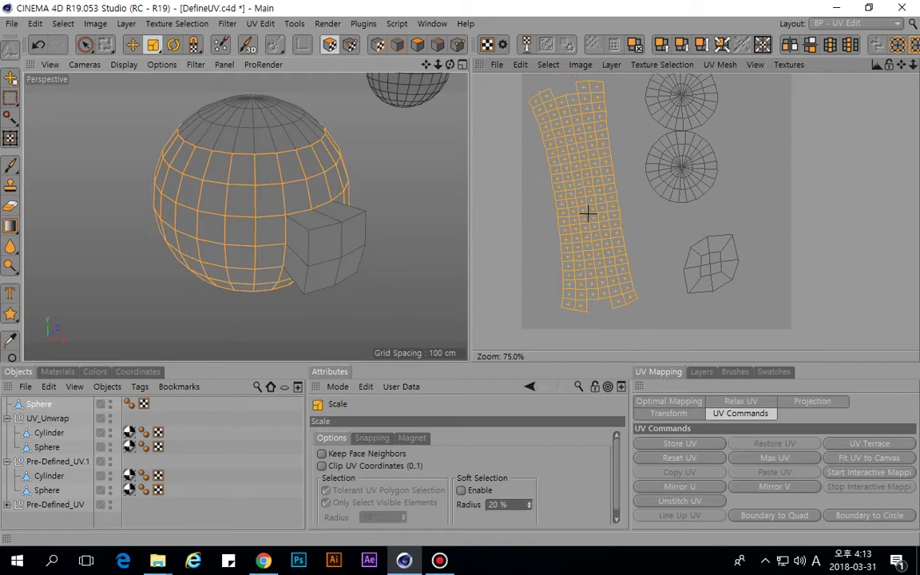
pyautogui.moveTo(153, 45); pyautogui.dragTo(172, 85)
pyautogui.moveTo(588, 224); pyautogui.dragTo(588, 224)
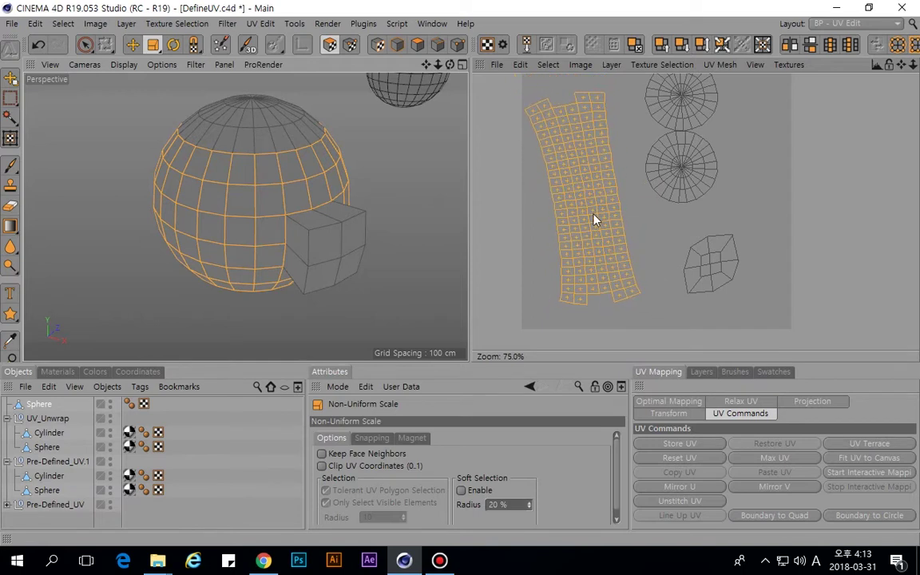
# Rotate the long strip island diagonally across the circular islands and back to its upright orientation.
pyautogui.press('r')
pyautogui.moveTo(617, 263); pyautogui.dragTo(618, 263)
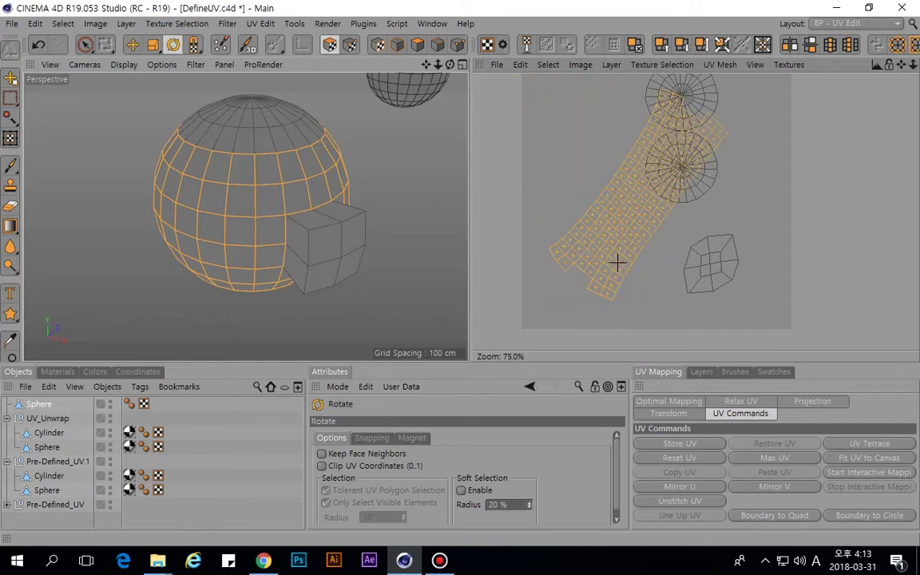
pyautogui.moveTo(642, 222); pyautogui.dragTo(630, 242)
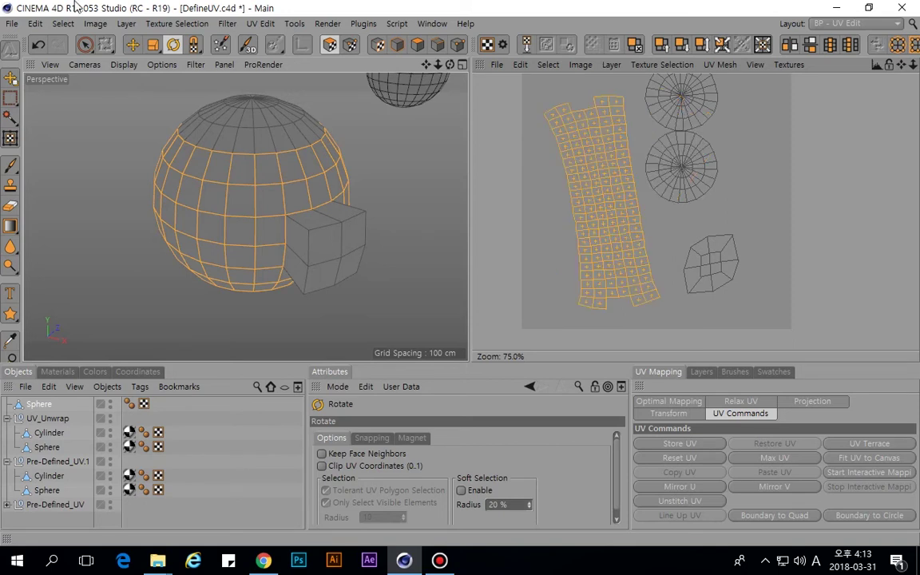
# Move the long strip island back toward the UV canvas's left edge and activate the Rotate tool.
pyautogui.moveTo(154, 43); pyautogui.dragTo(179, 64)
pyautogui.click(133, 45)
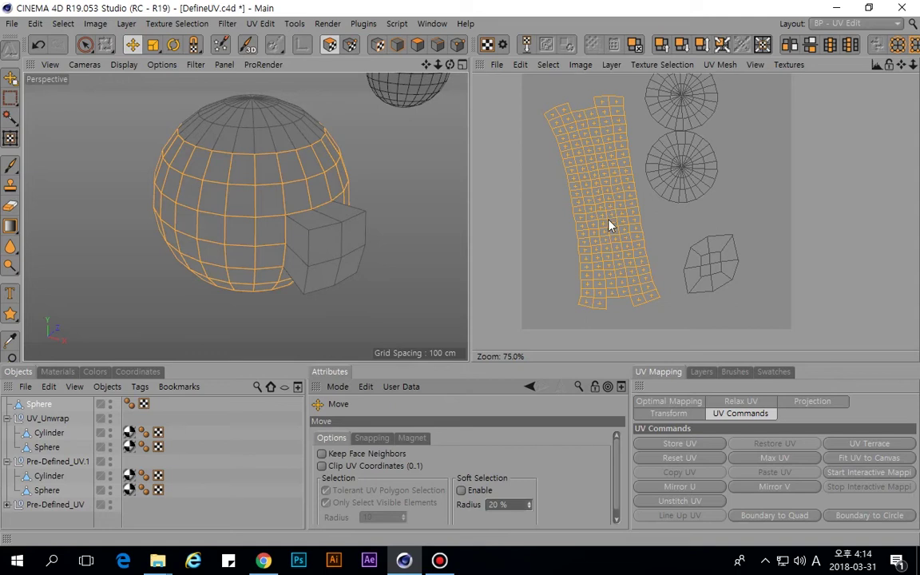
pyautogui.moveTo(595, 214); pyautogui.dragTo(574, 210)
pyautogui.press('r')
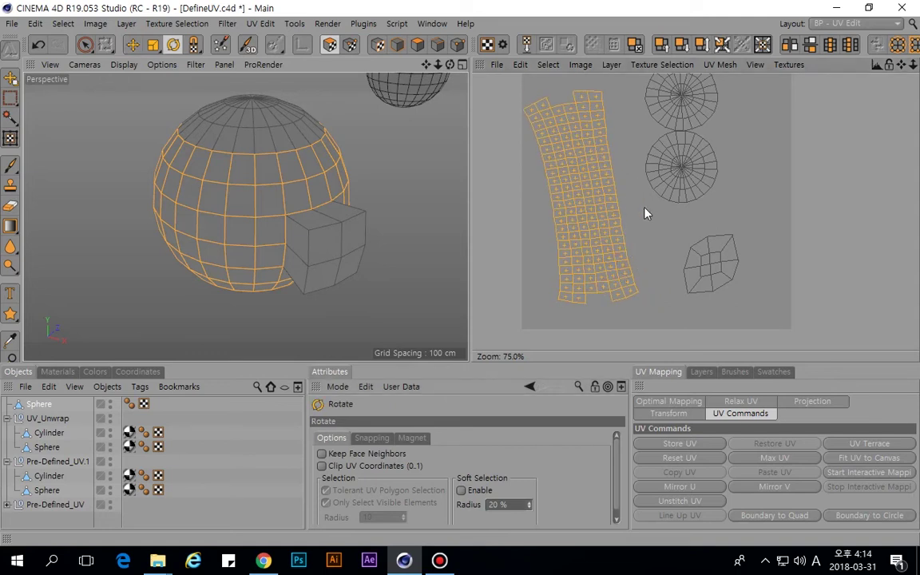
# Move the long strip island slightly lower on the UV canvas, then clear the UV polygon selection.
pyautogui.press('e')
pyautogui.moveTo(594, 208); pyautogui.dragTo(596, 217)
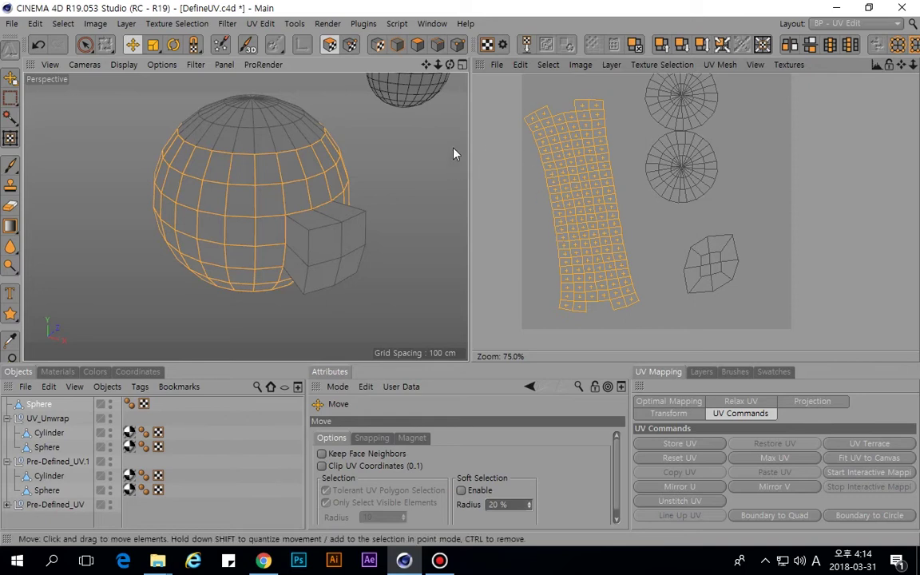
pyautogui.moveTo(153, 45); pyautogui.dragTo(196, 94)
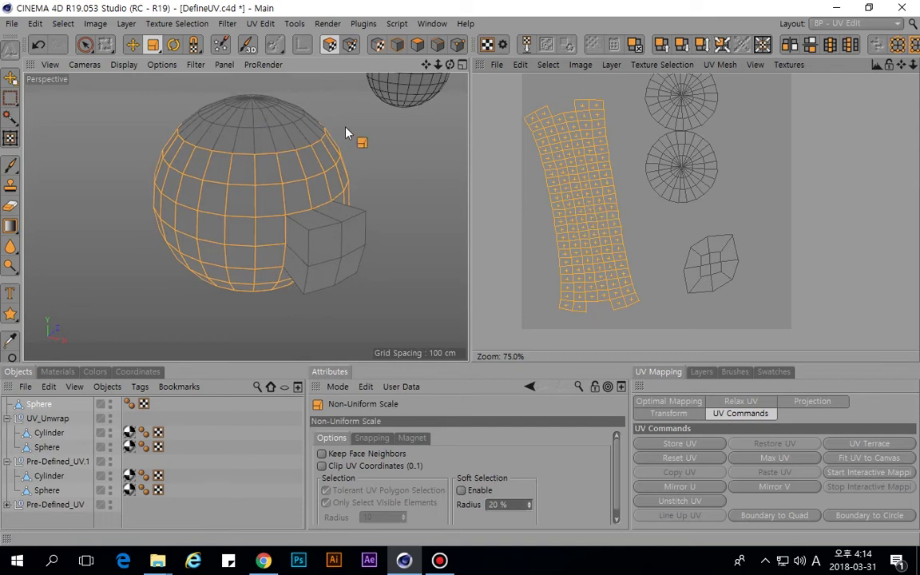
pyautogui.press('e')
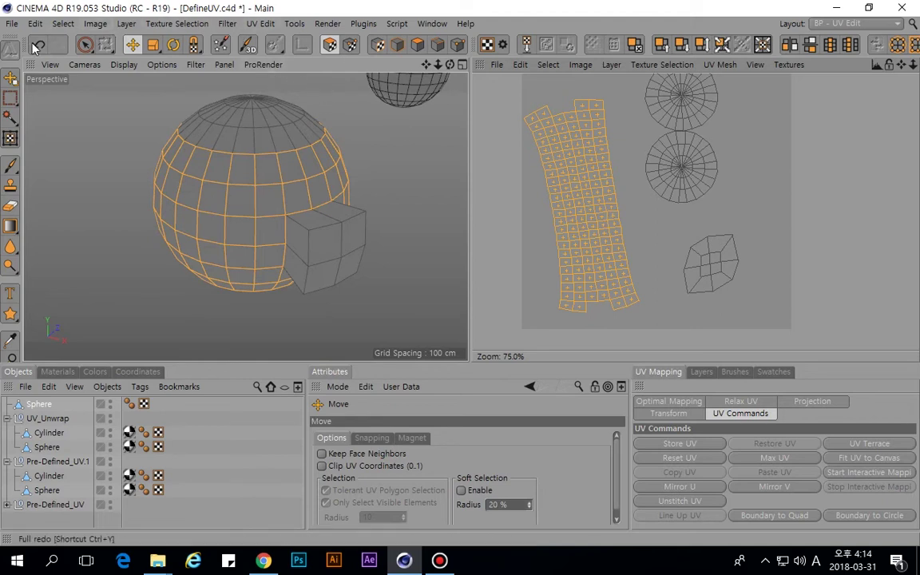
pyautogui.hotkey('ctrl', 's')
pyautogui.click(425, 189)
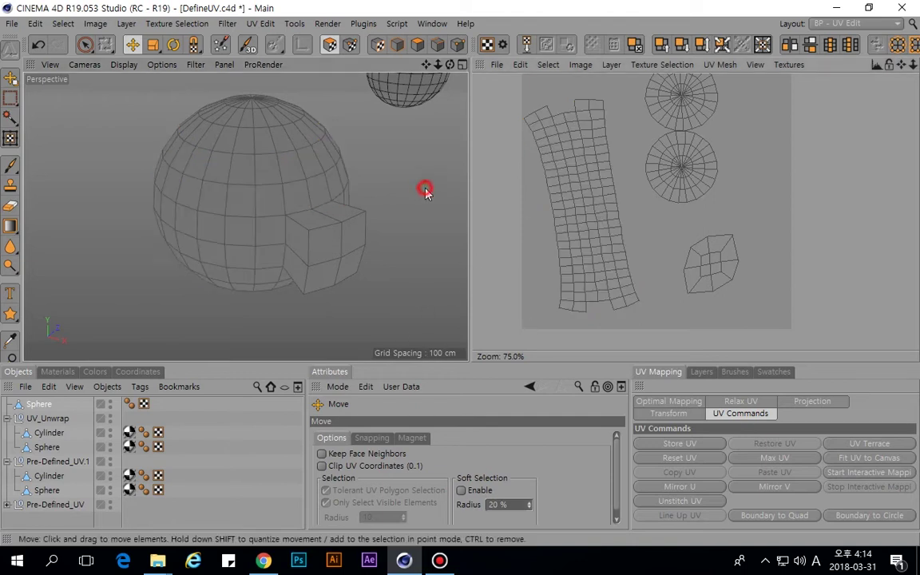
# Return to UV Polygon Edit mode, select the whole long strip island and run Store UV.
pyautogui.click(284, 190)
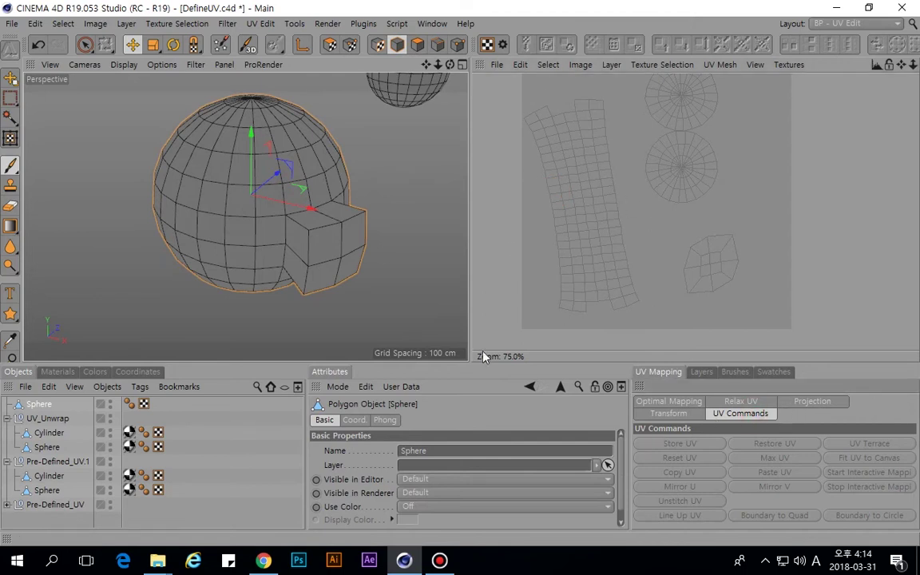
pyautogui.click(329, 44)
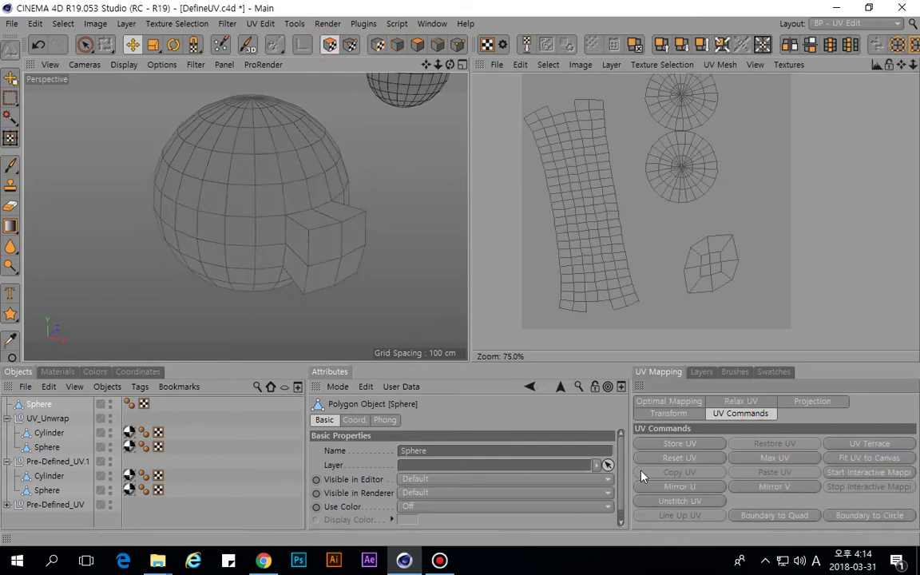
pyautogui.doubleClick(595, 257)
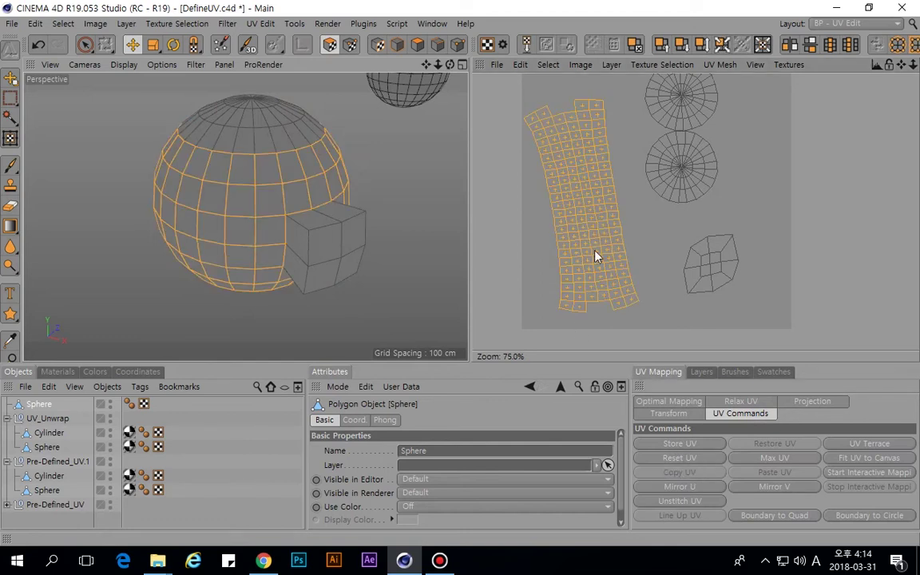
pyautogui.click(692, 445)
# Scatter the strip, both circular islands and the block island away from their places, and run Restore UV to bring them back.
pyautogui.moveTo(577, 223); pyautogui.dragTo(504, 224)
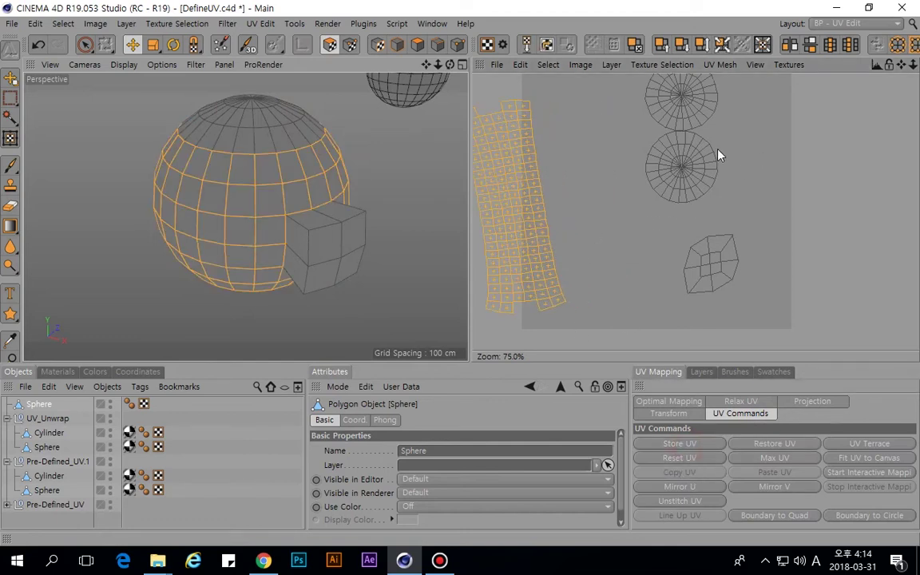
pyautogui.click(717, 149)
pyautogui.doubleClick(701, 178)
pyautogui.moveTo(701, 184); pyautogui.dragTo(880, 230)
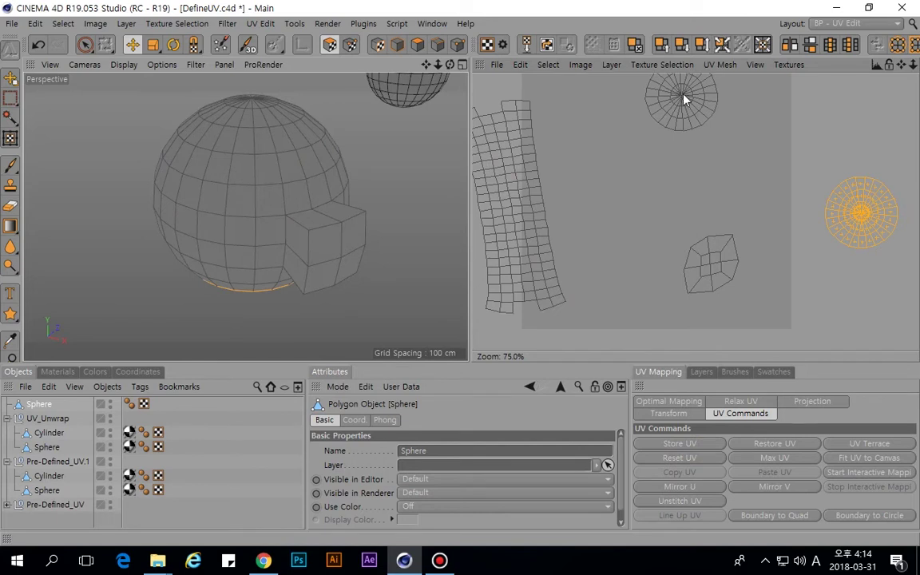
pyautogui.doubleClick(690, 118)
pyautogui.moveTo(691, 117); pyautogui.dragTo(835, 147)
pyautogui.doubleClick(700, 275)
pyautogui.moveTo(733, 262); pyautogui.dragTo(844, 314)
pyautogui.click(767, 444)
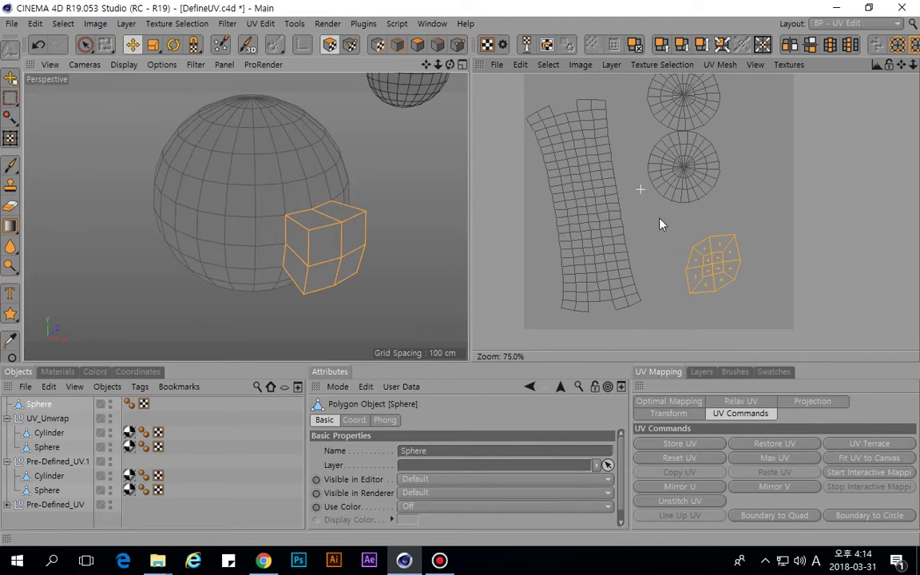
# Select the centre polygons of the lower circular island with Live Selection and move them outside its outer ring.
pyautogui.scroll(4, 652, 205)
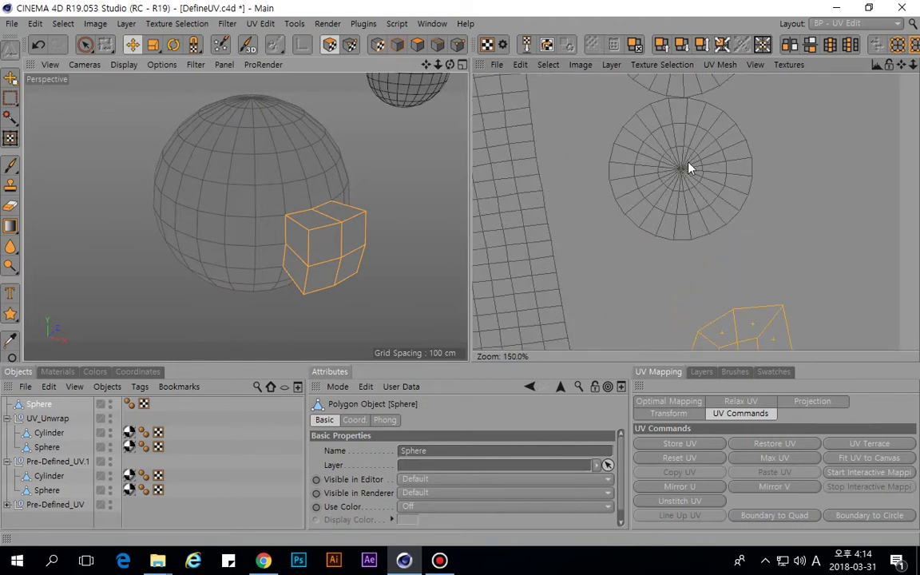
pyautogui.doubleClick(688, 173)
pyautogui.press('9')
pyautogui.click(681, 170)
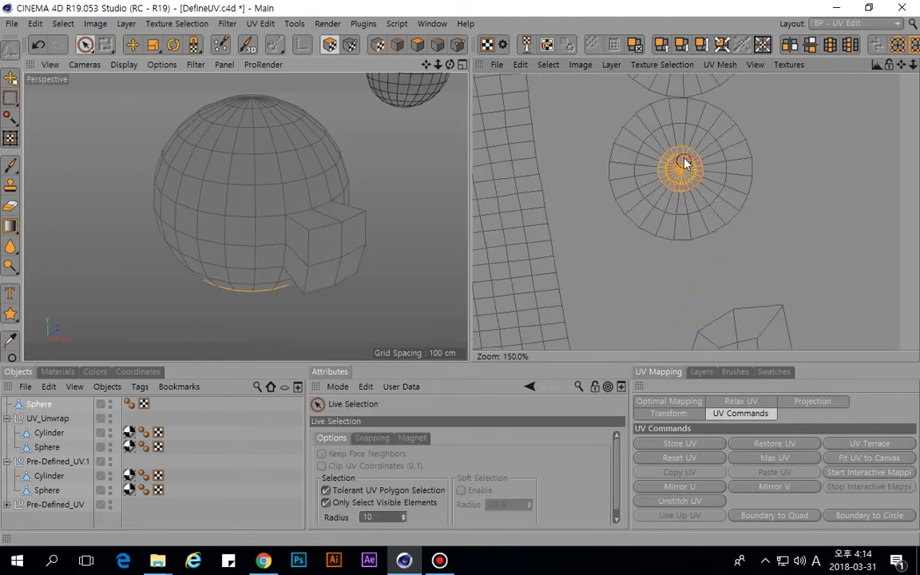
pyautogui.press('e')
pyautogui.moveTo(551, 155); pyautogui.dragTo(681, 176)
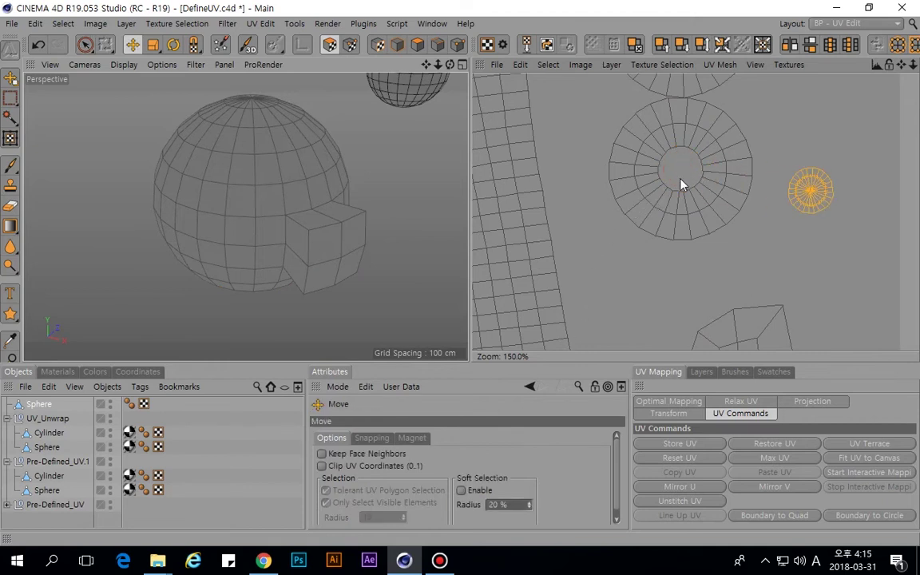
pyautogui.keyDown('alt'); pyautogui.moveTo(795, 230); pyautogui.dragTo(674, 213, button='middle'); pyautogui.keyUp('alt')
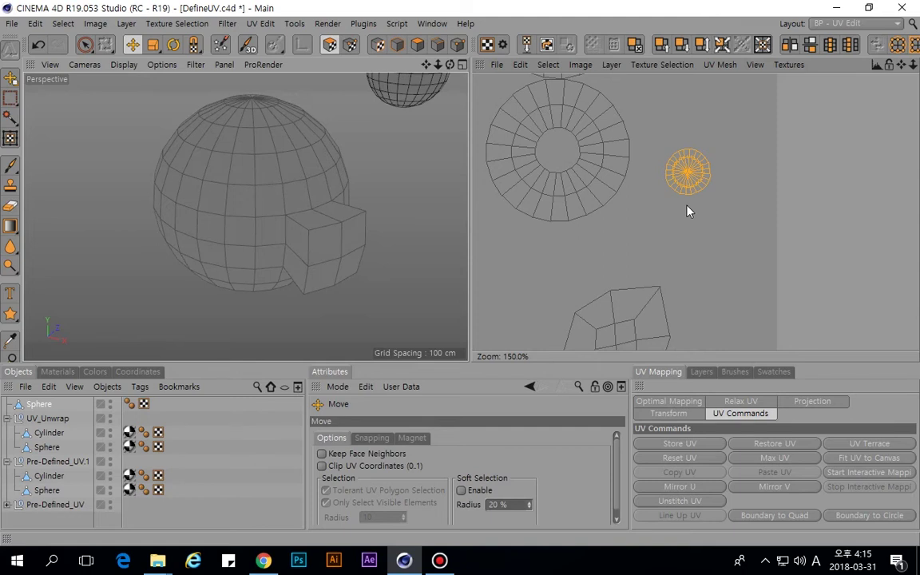
pyautogui.scroll(2, 681, 160)
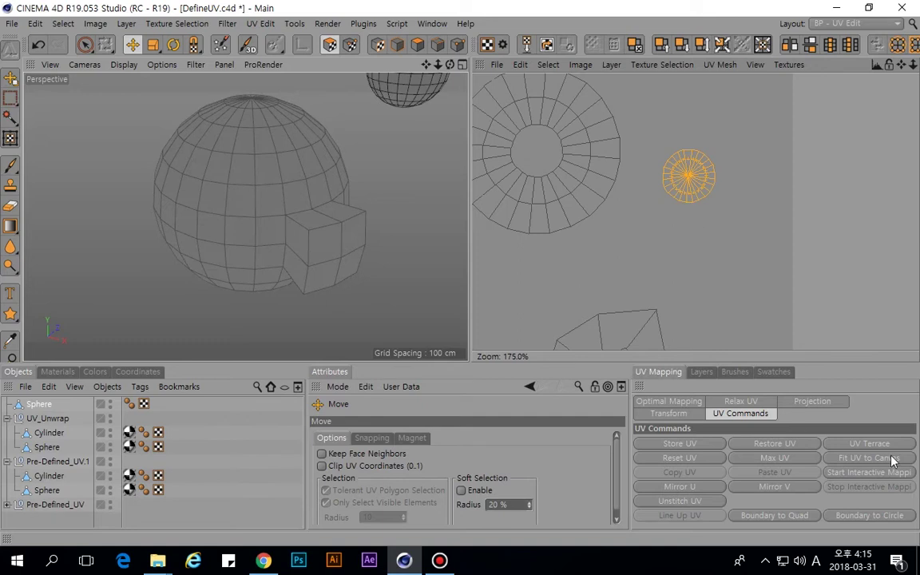
# Move the detached centre polygons back into the hole of the lower circular island.
pyautogui.moveTo(749, 178); pyautogui.dragTo(598, 154)
pyautogui.scroll(4, 543, 136)
pyautogui.scroll(-3, 542, 159)
pyautogui.scroll(2, 542, 172)
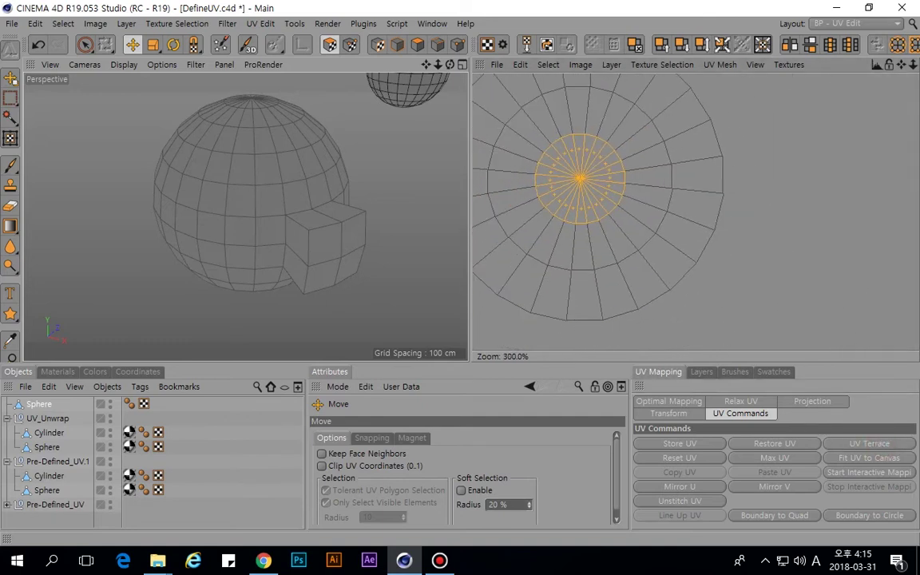
pyautogui.scroll(-4, 555, 203)
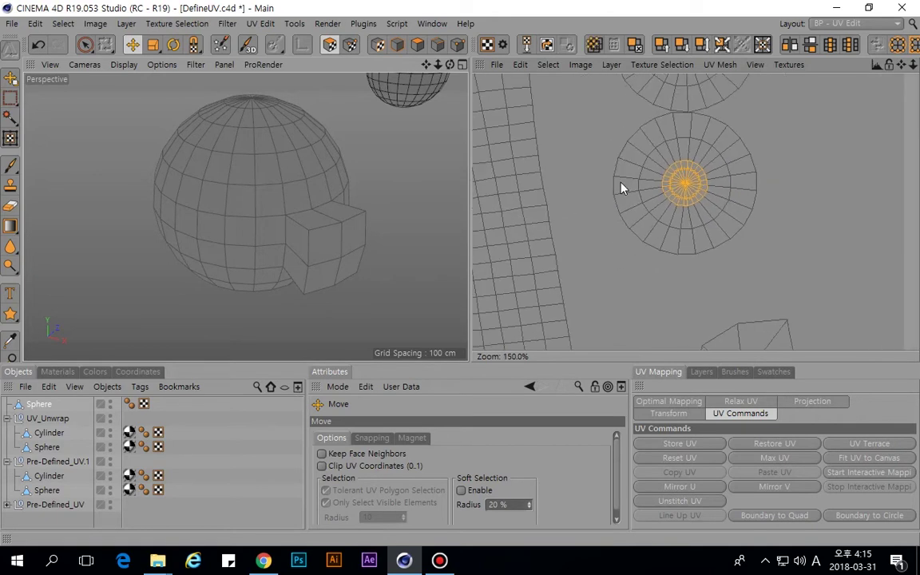
# Select a single wedge and the whole centre ring of the lower circular island with Live Selection, then deselect everything.
pyautogui.click(620, 183)
pyautogui.scroll(3, 689, 184)
pyautogui.click(677, 173)
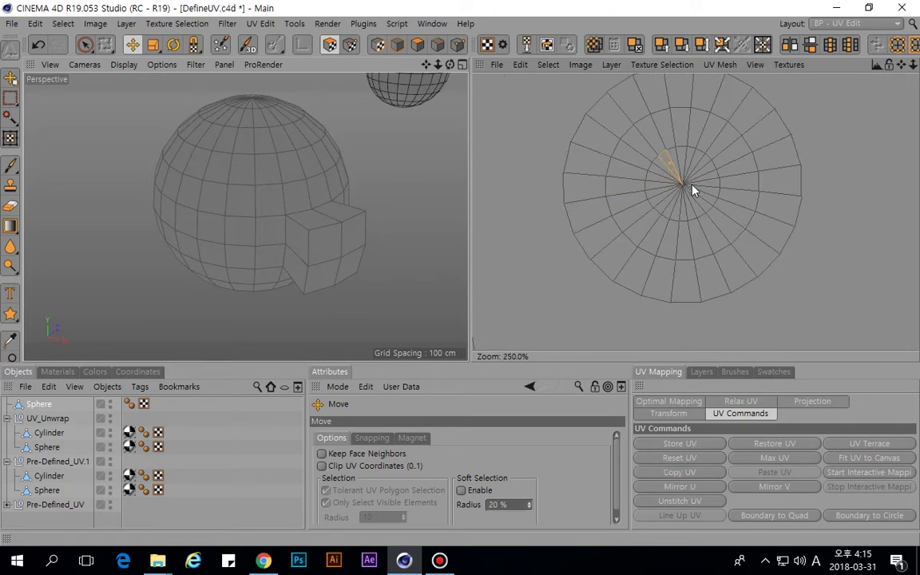
pyautogui.press('9')
pyautogui.click(679, 185)
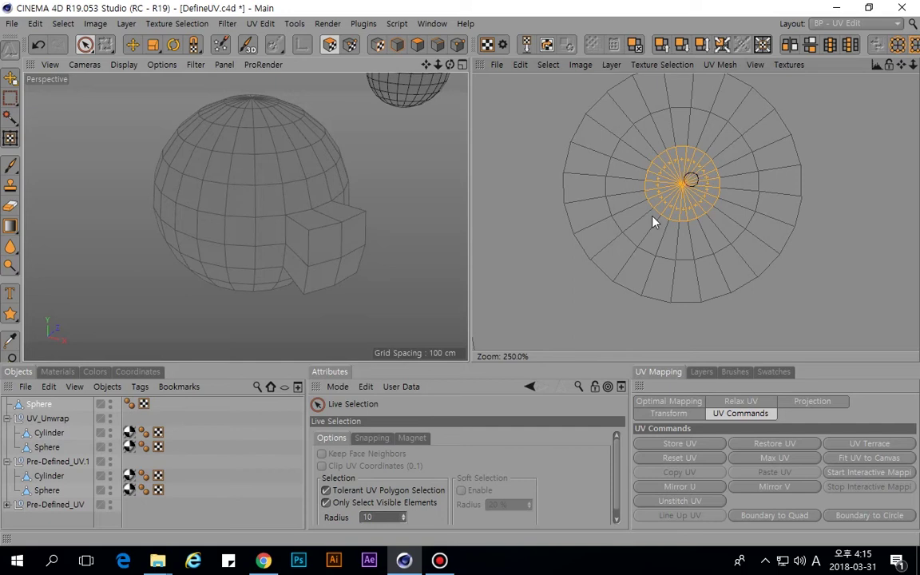
pyautogui.click(508, 190)
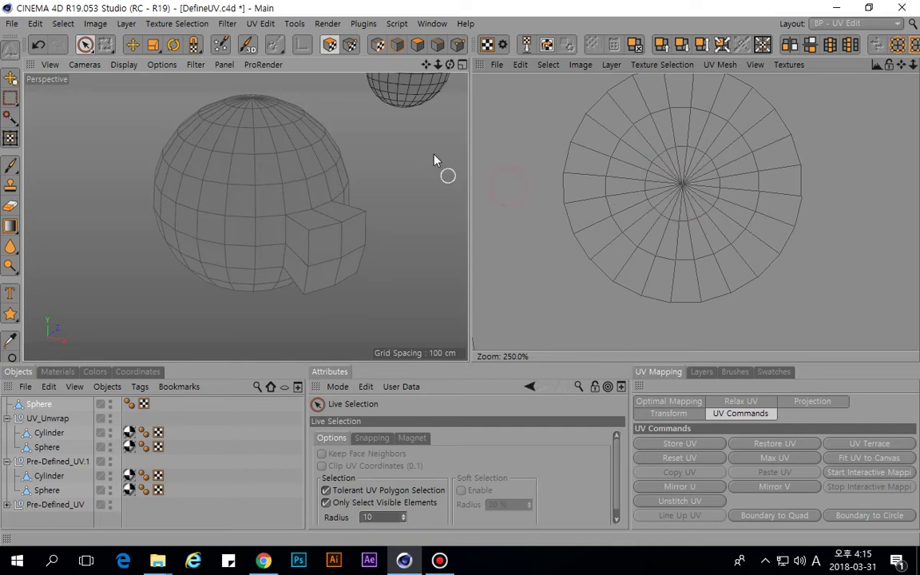
# Switch to UV Point Edit mode, select two adjacent rim points on the lower circular island's left side, and locate them on the sphere.
pyautogui.click(349, 44)
pyautogui.scroll(-1, 555, 198)
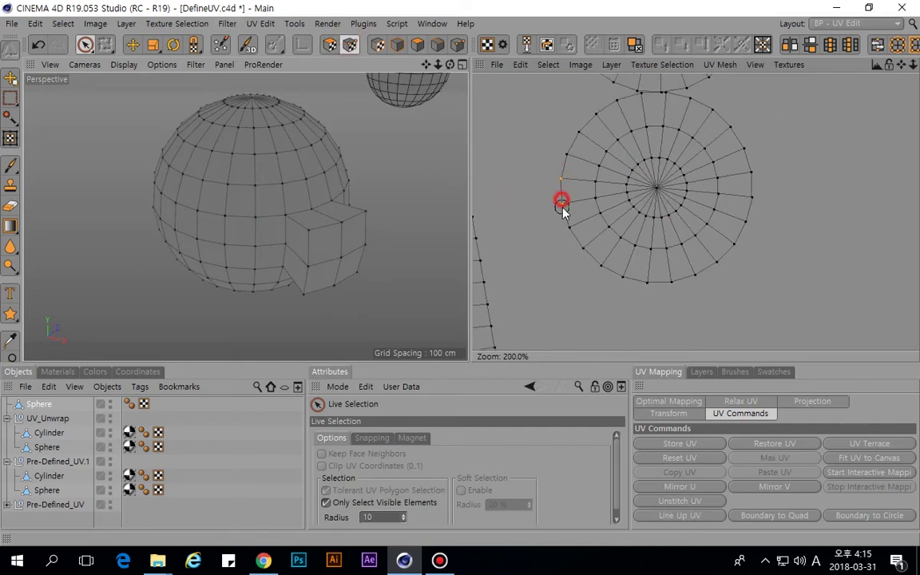
pyautogui.scroll(-3, 551, 202)
pyautogui.keyDown('alt'); pyautogui.moveTo(312, 178); pyautogui.dragTo(225, 267); pyautogui.keyUp('alt')
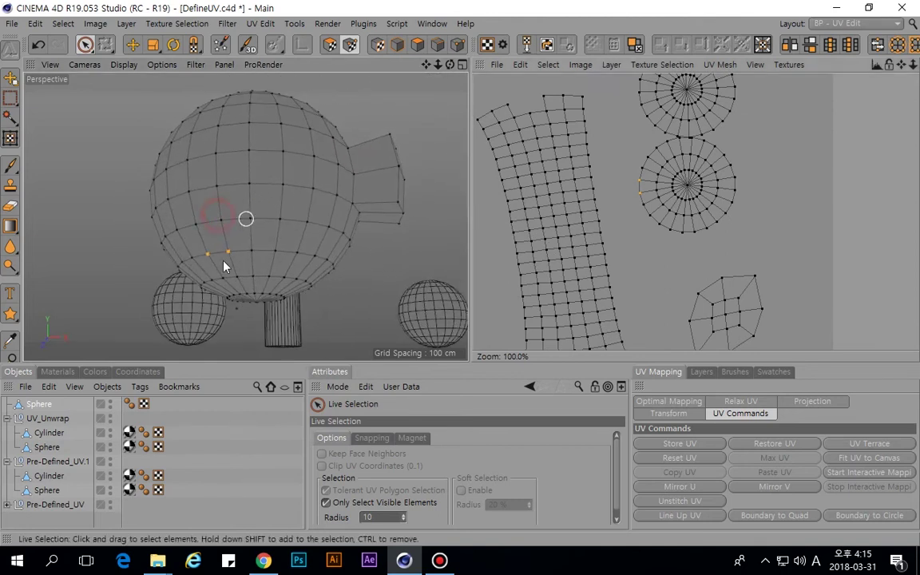
pyautogui.scroll(-5, 596, 256)
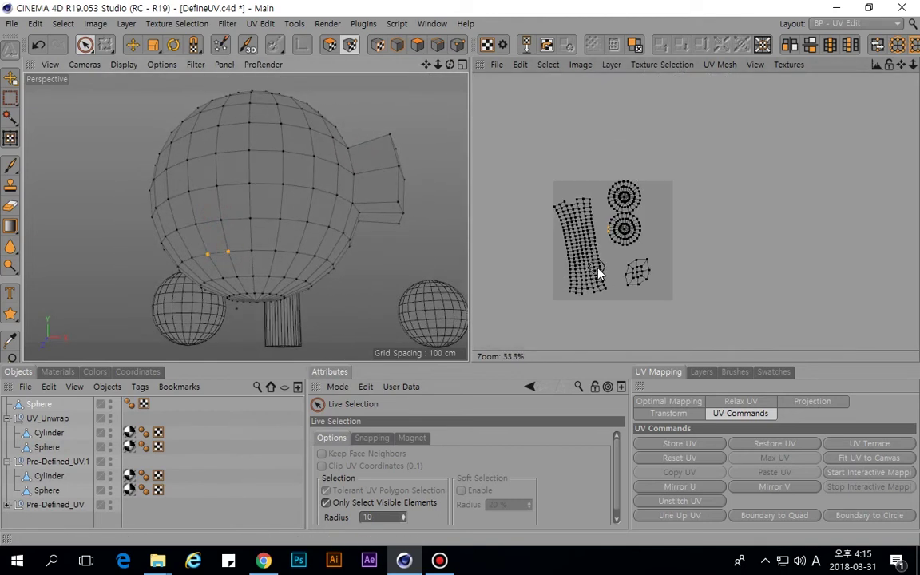
pyautogui.scroll(4, 598, 271)
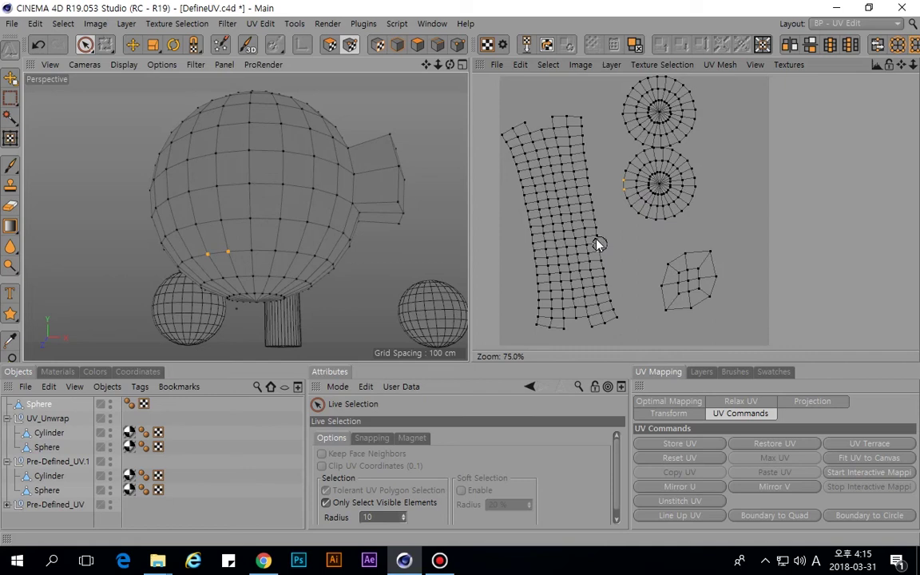
# Compare the selected rim points in Points mode and UV Point Edit mode, and examine their place near the sphere's underside.
pyautogui.click(459, 45)
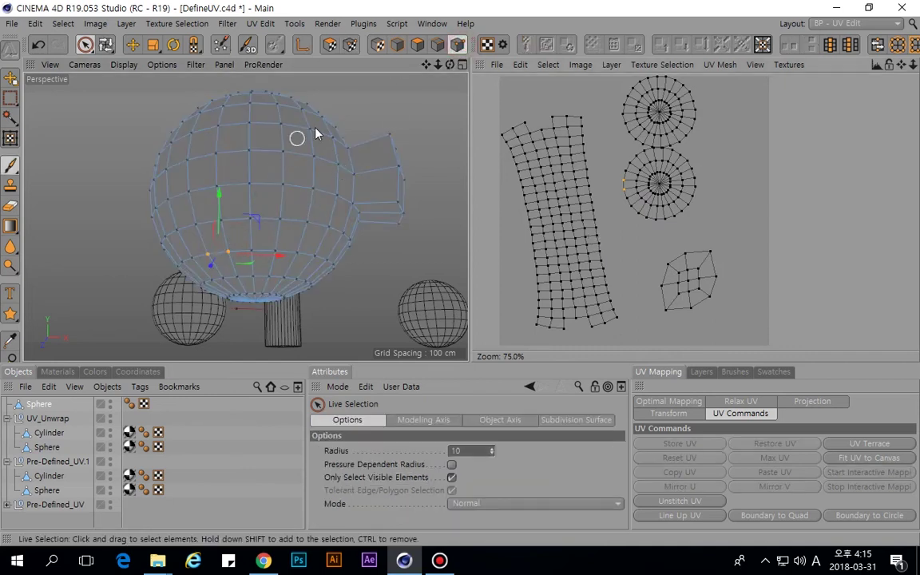
pyautogui.click(350, 45)
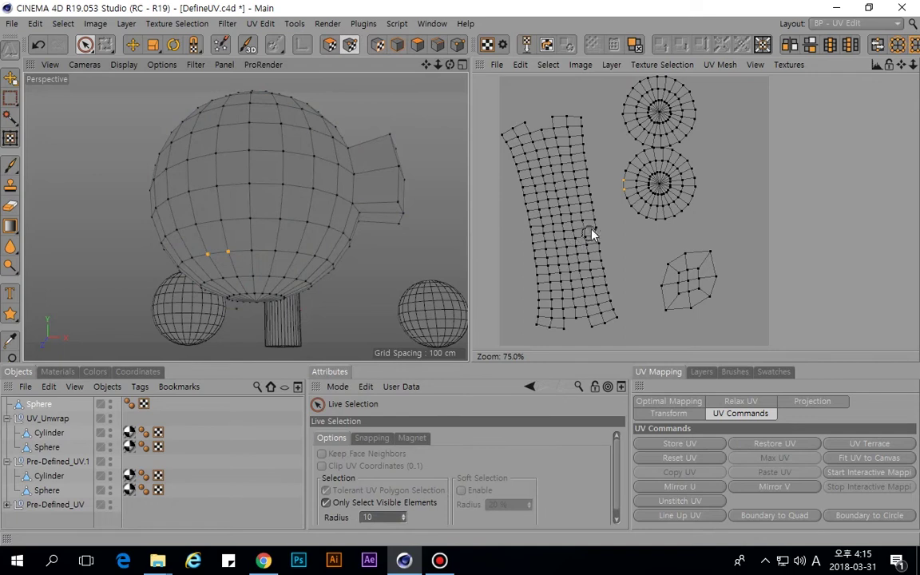
pyautogui.scroll(5, 226, 254)
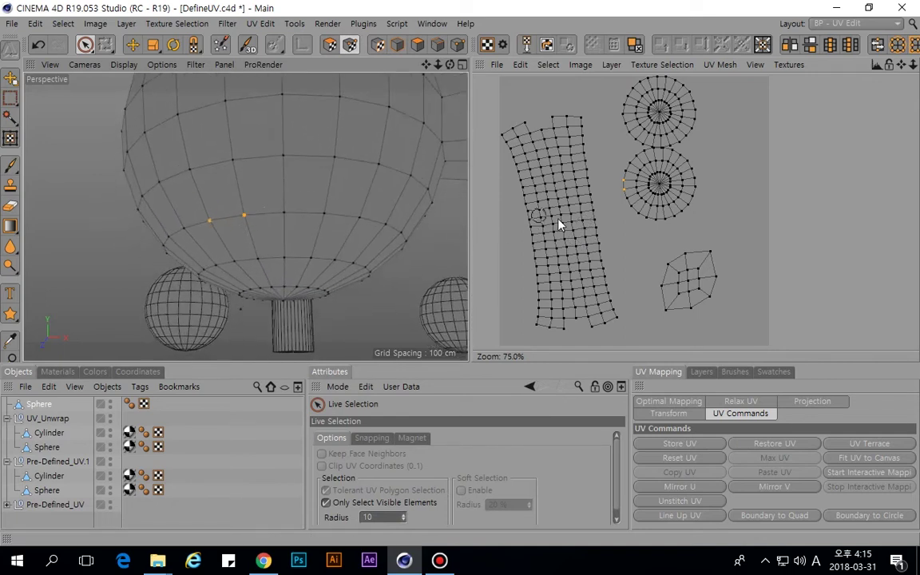
pyautogui.scroll(2, 568, 224)
pyautogui.scroll(-2, 576, 222)
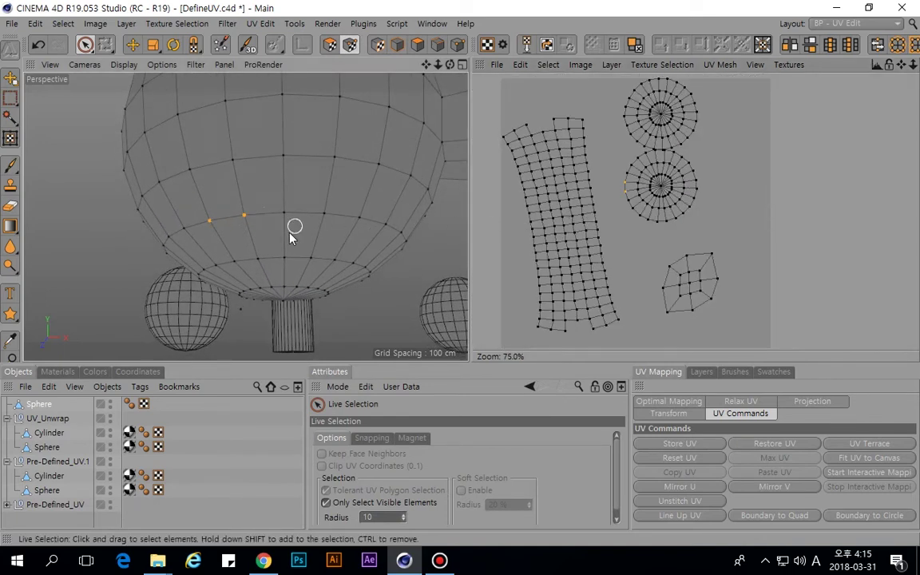
pyautogui.keyDown('alt'); pyautogui.moveTo(265, 243); pyautogui.dragTo(273, 212); pyautogui.keyUp('alt')
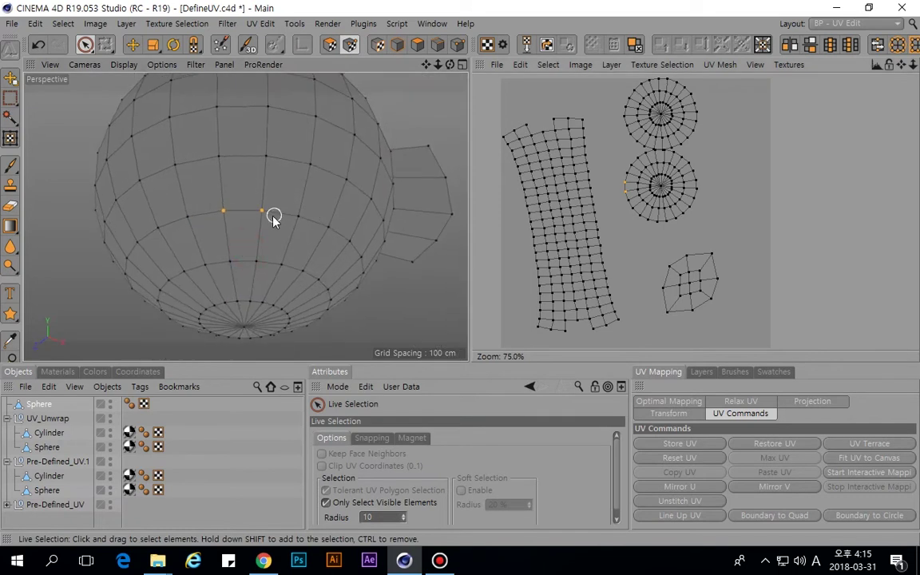
# Select two adjacent points on the long strip island's right edge and locate them on the sphere.
pyautogui.click(592, 186)
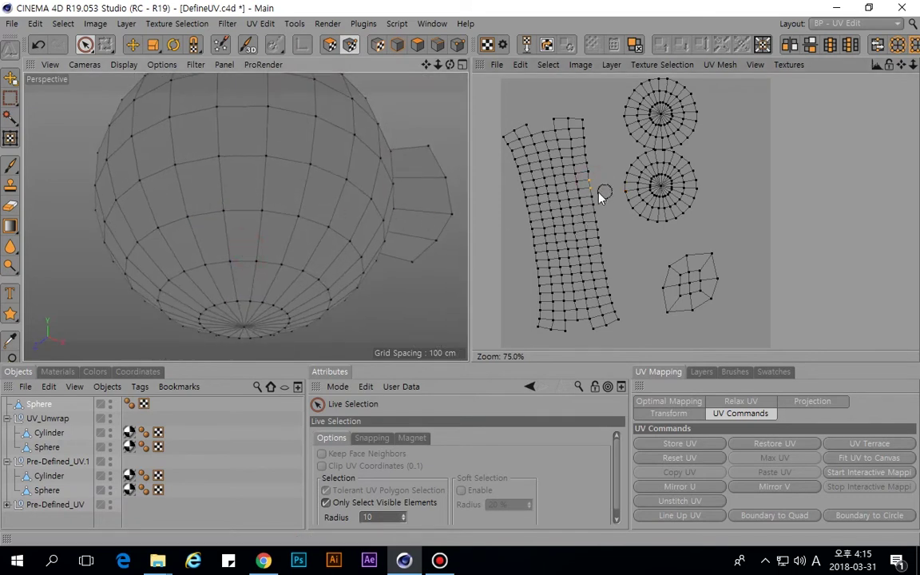
pyautogui.scroll(-5, 173, 247)
pyautogui.moveTo(159, 271)
pyautogui.keyDown('alt'); pyautogui.mouseDown()
pyautogui.moveTo(246, 260)
pyautogui.moveTo(236, 302)
pyautogui.mouseUp(); pyautogui.keyUp('alt')
pyautogui.scroll(5, 547, 281)
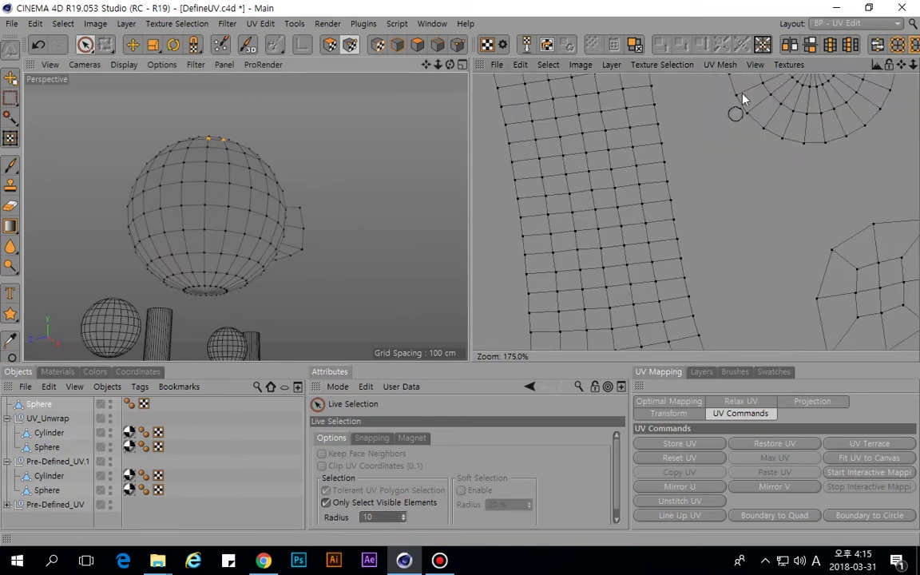
# Reselect the lower circular island's left rim points, add points on the strip's lower left edge, and compare both on the sphere.
pyautogui.scroll(-4, 726, 116)
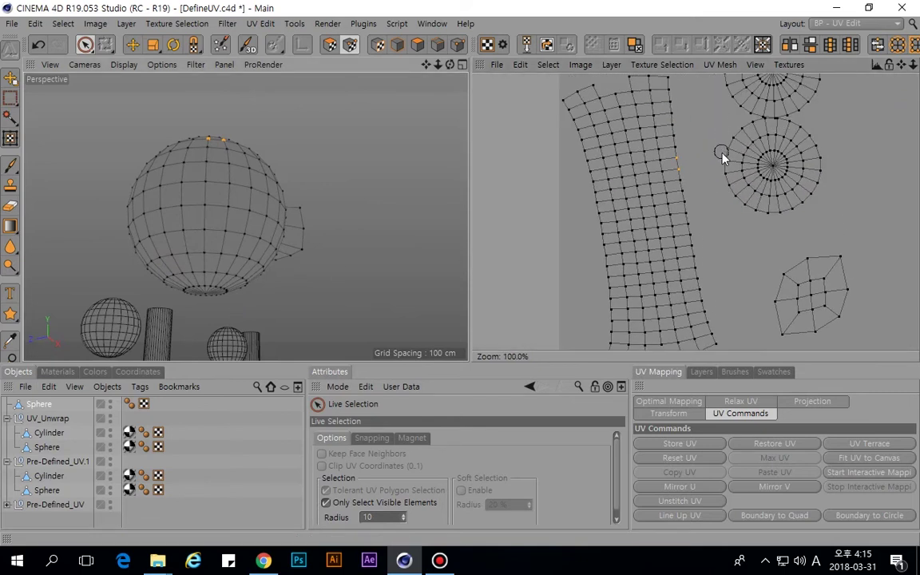
pyautogui.scroll(-2, 693, 255)
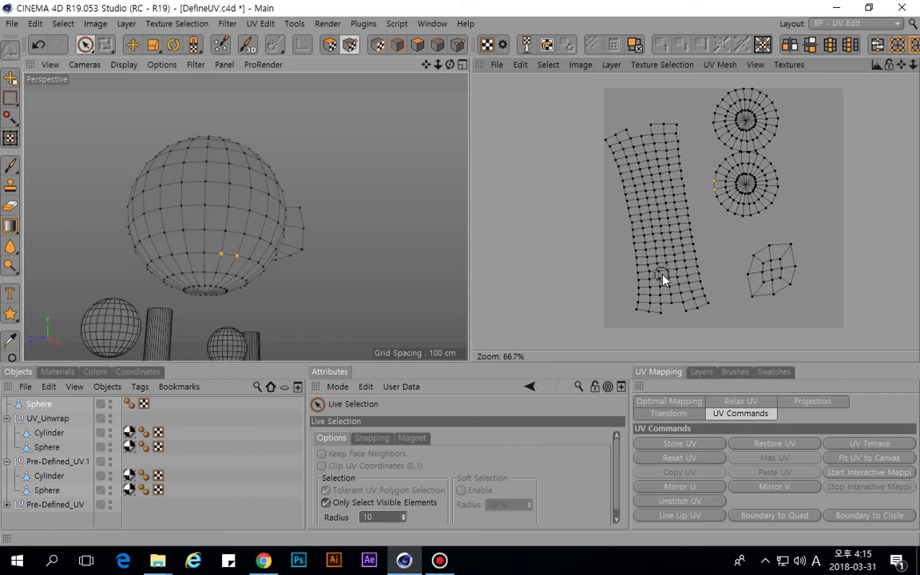
pyautogui.scroll(1, 671, 264)
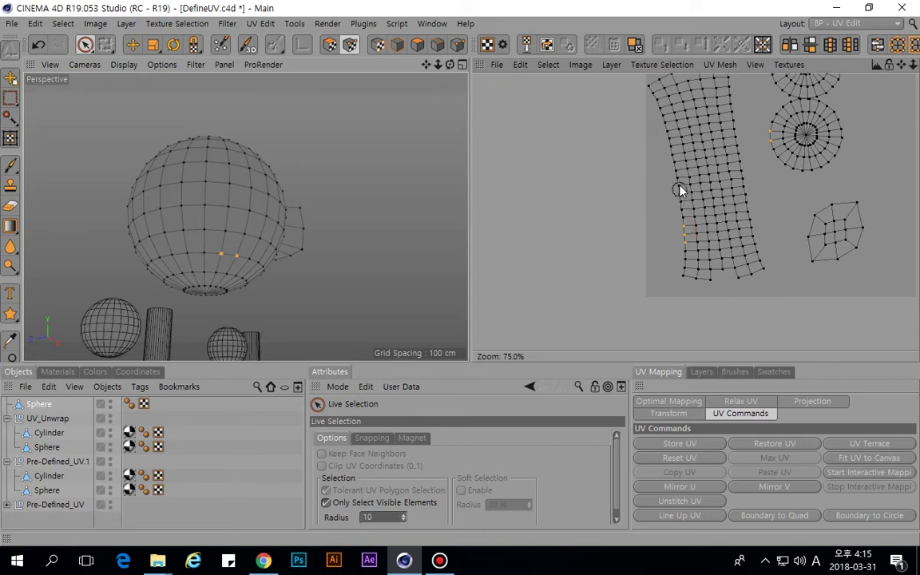
pyautogui.keyDown('alt'); pyautogui.moveTo(221, 230); pyautogui.dragTo(403, 229); pyautogui.keyUp('alt')
pyautogui.keyDown('alt'); pyautogui.moveTo(139, 208); pyautogui.dragTo(273, 230); pyautogui.keyUp('alt')
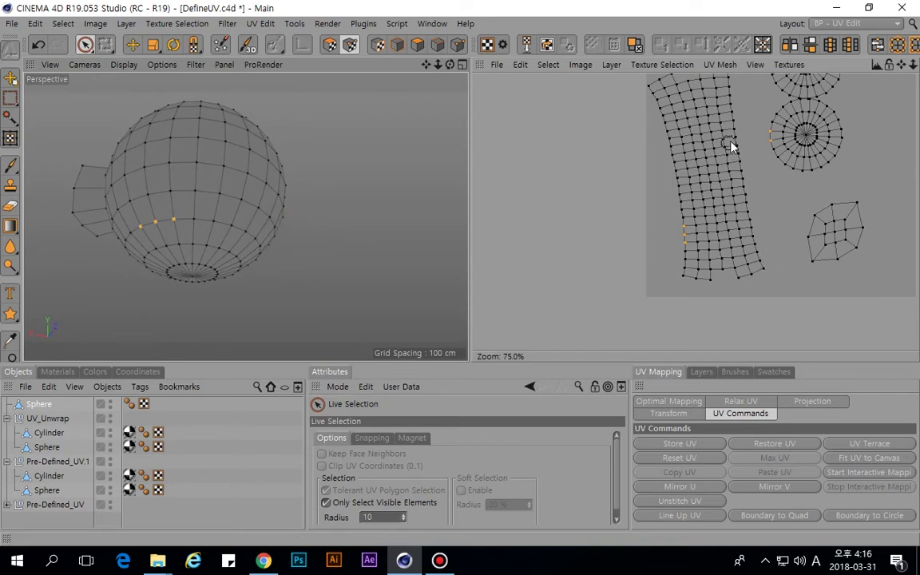
# Try UV Terrace on points from the long strip island's right edge and the lower circular island's left rim.
pyautogui.click(760, 160)
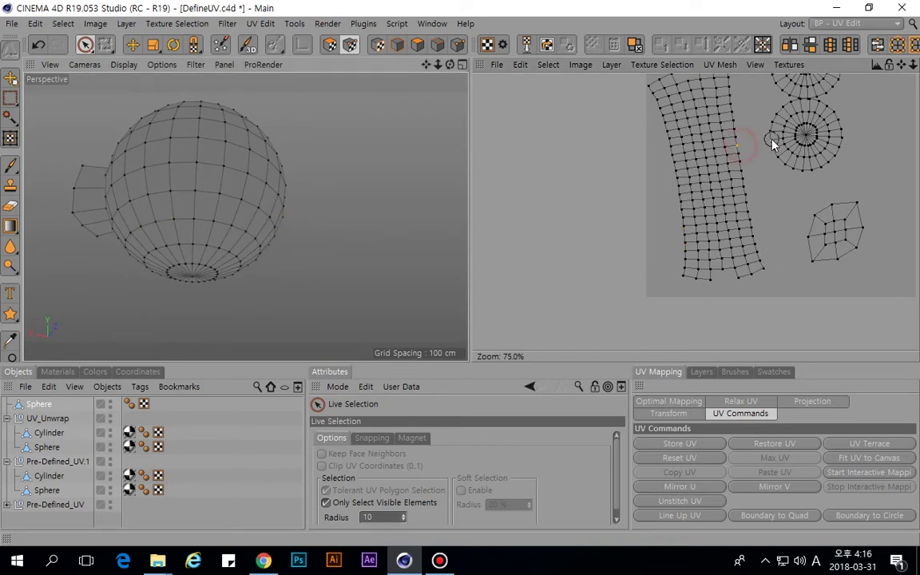
pyautogui.scroll(5, 759, 142)
pyautogui.click(855, 444)
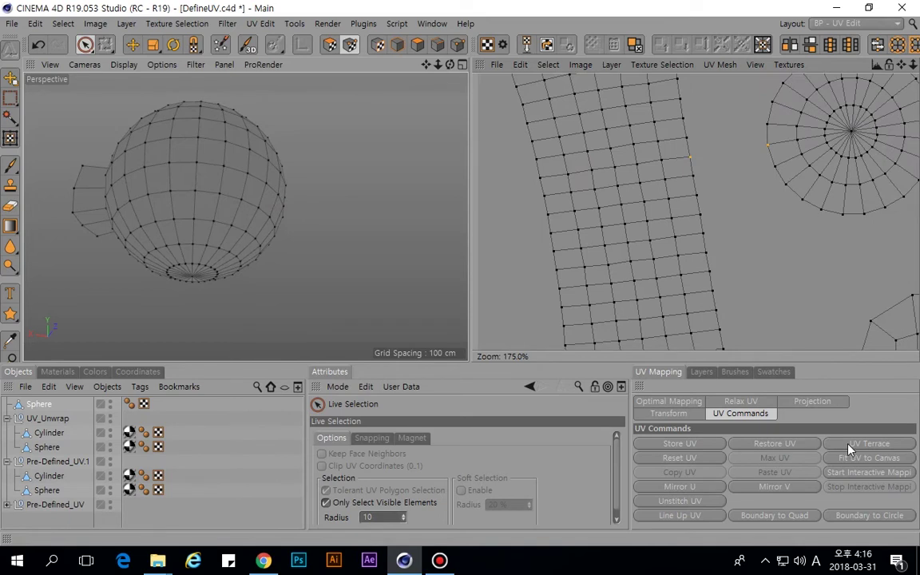
pyautogui.click(766, 145)
pyautogui.click(839, 446)
pyautogui.click(770, 147)
pyautogui.click(863, 445)
# Switch to UV Polygon Edit mode, select one left rim polygon of the lower circular island, and try UV Terrace on it.
pyautogui.click(328, 43)
pyautogui.click(771, 156)
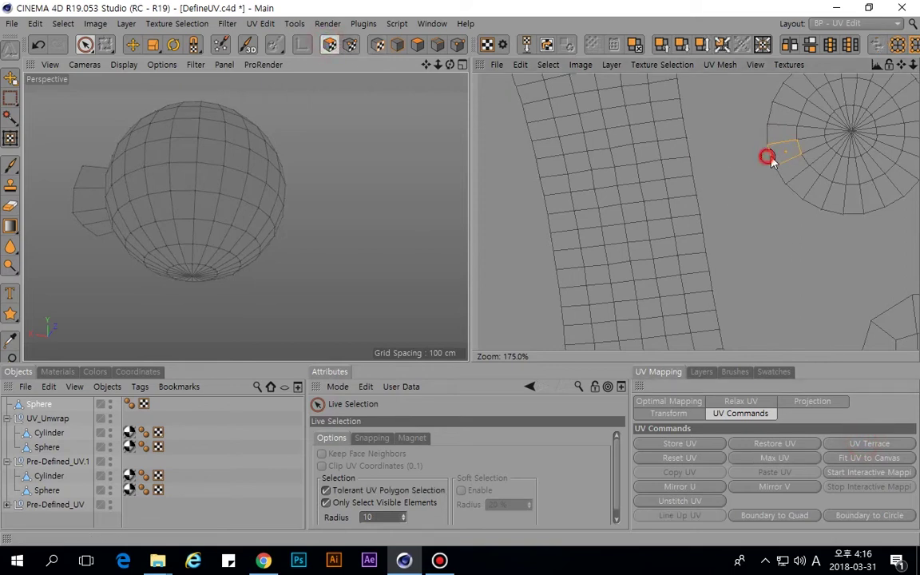
pyautogui.click(871, 445)
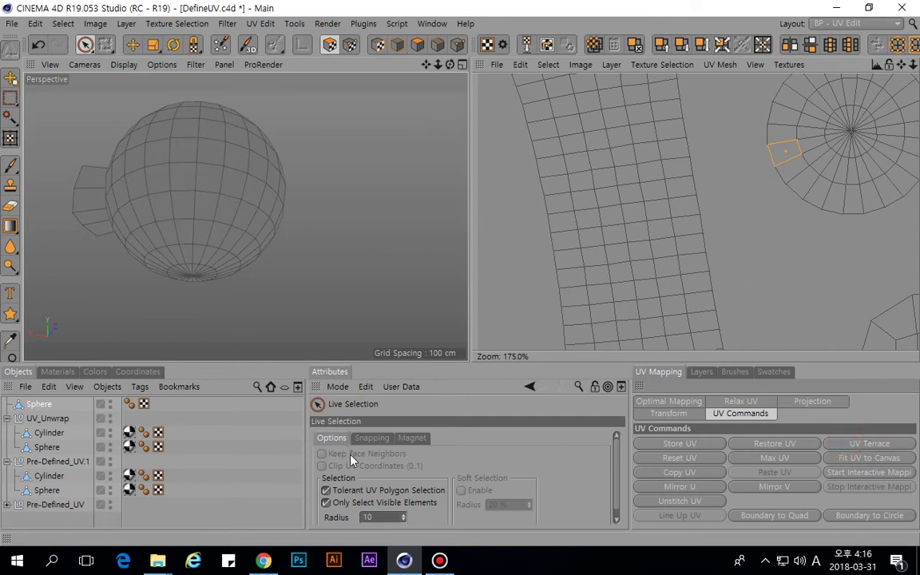
# Turn on Keep Face Neighbors in the Move tool's options.
pyautogui.press('e')
pyautogui.click(339, 470)
pyautogui.click(327, 454)
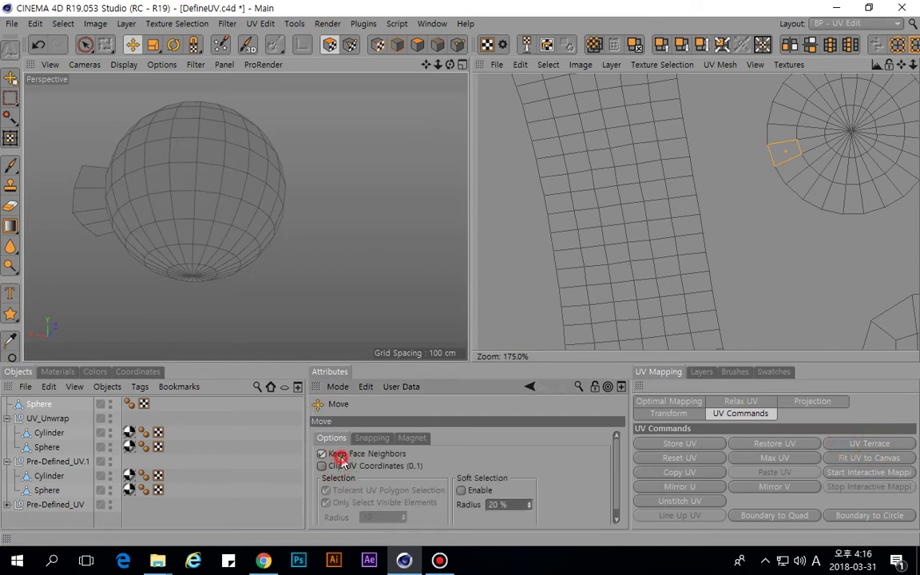
# Add the neighbouring left rim polygon of the lower circular island to the selection and apply UV Terrace to both.
pyautogui.click(861, 444)
pyautogui.keyDown('alt'); pyautogui.moveTo(765, 153); pyautogui.dragTo(741, 167, button='middle'); pyautogui.keyUp('alt')
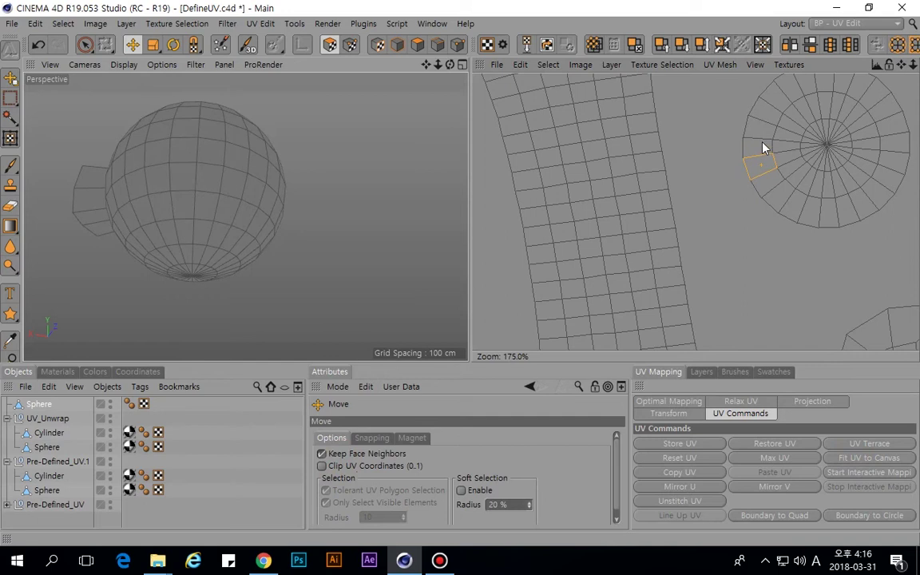
pyautogui.keyDown('shift'); pyautogui.click(752, 154); pyautogui.keyUp('shift')
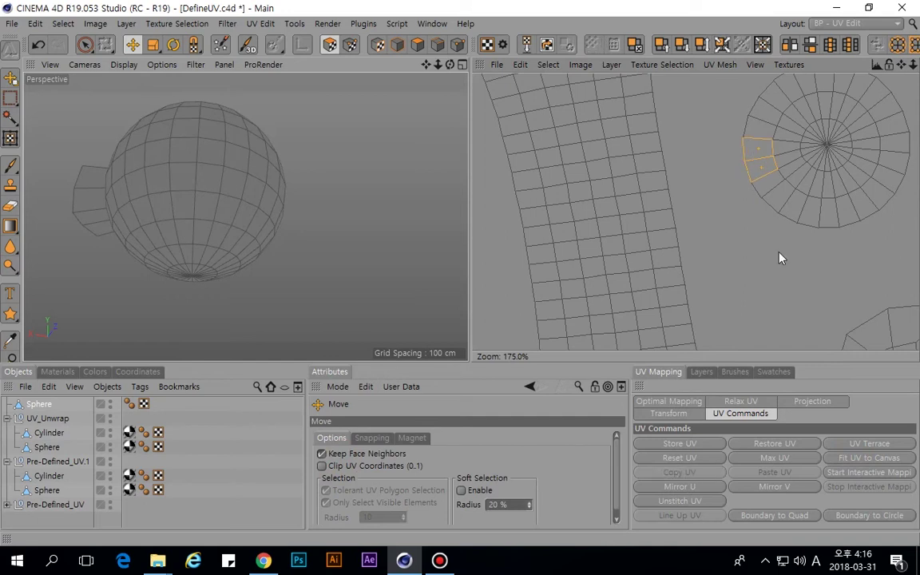
pyautogui.click(853, 458)
pyautogui.keyDown('alt'); pyautogui.moveTo(594, 194); pyautogui.dragTo(640, 232, button='middle'); pyautogui.keyUp('alt')
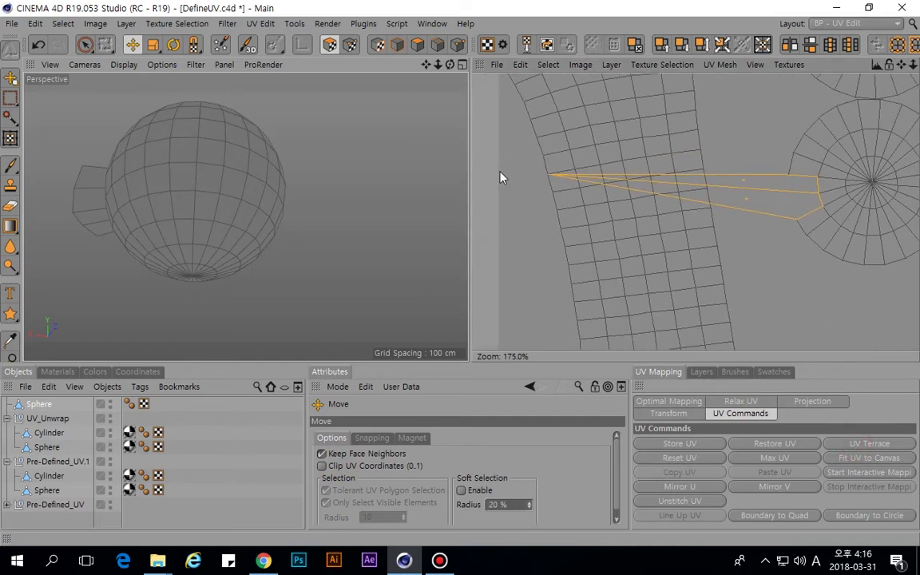
# Select the whole lower circular island in UV Polygon Edit mode and check its layout beside the other islands.
pyautogui.click(349, 46)
pyautogui.click(330, 46)
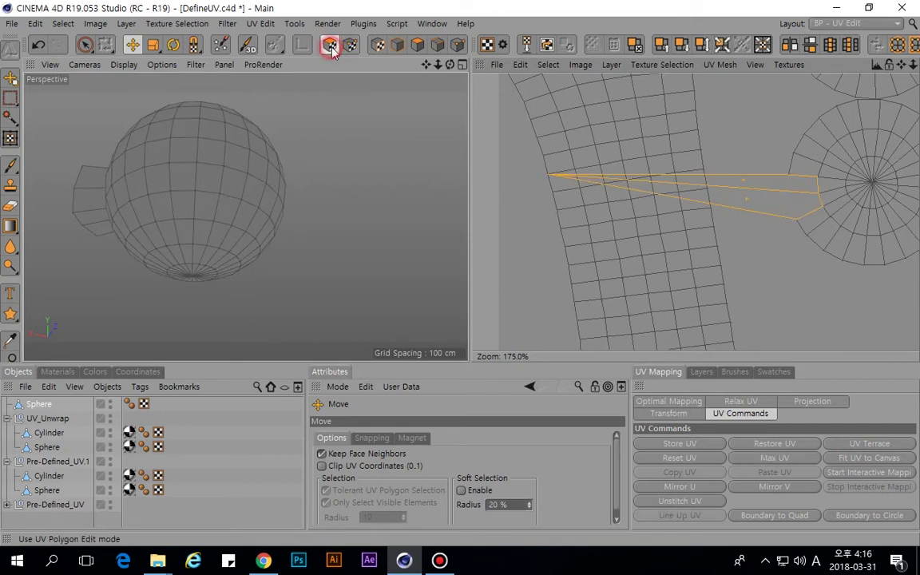
pyautogui.click(754, 211)
pyautogui.doubleClick(755, 214)
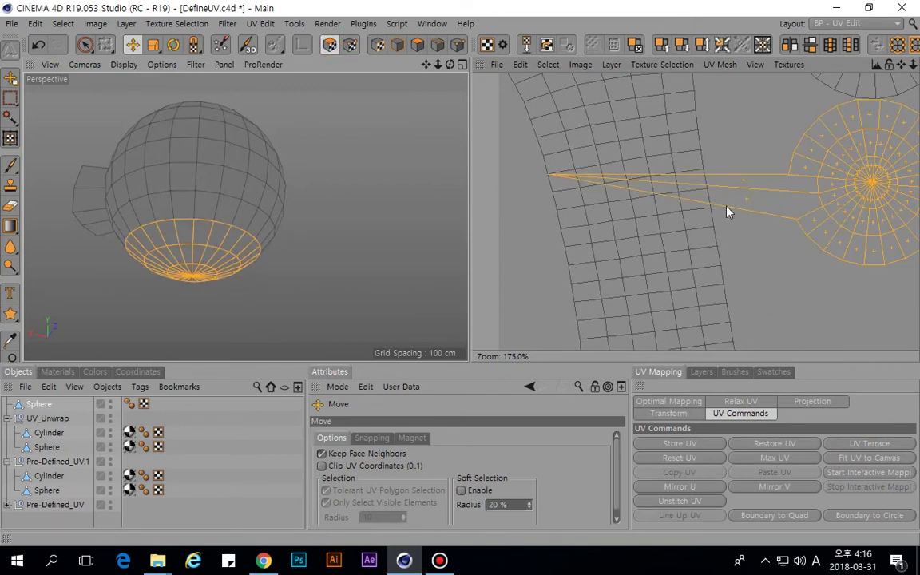
pyautogui.scroll(-5, 729, 216)
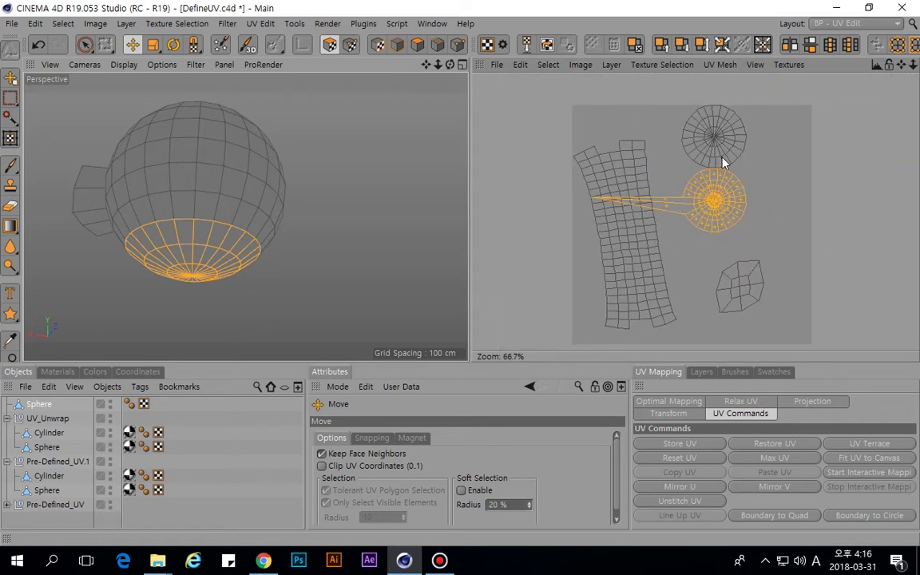
pyautogui.scroll(4, 723, 160)
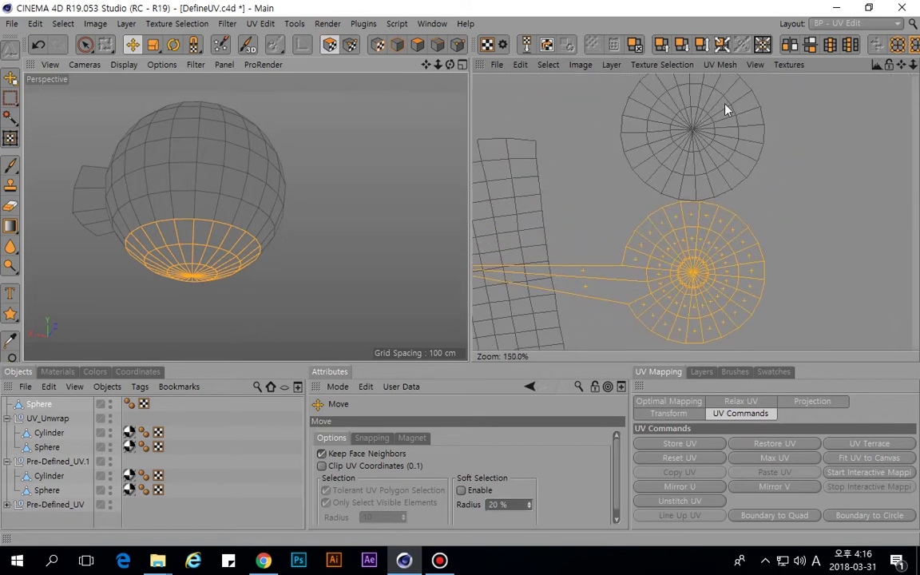
# Examine in UV Point Edit mode the rim points of the two stretched polygons between the lower circular island and the strip.
pyautogui.click(349, 44)
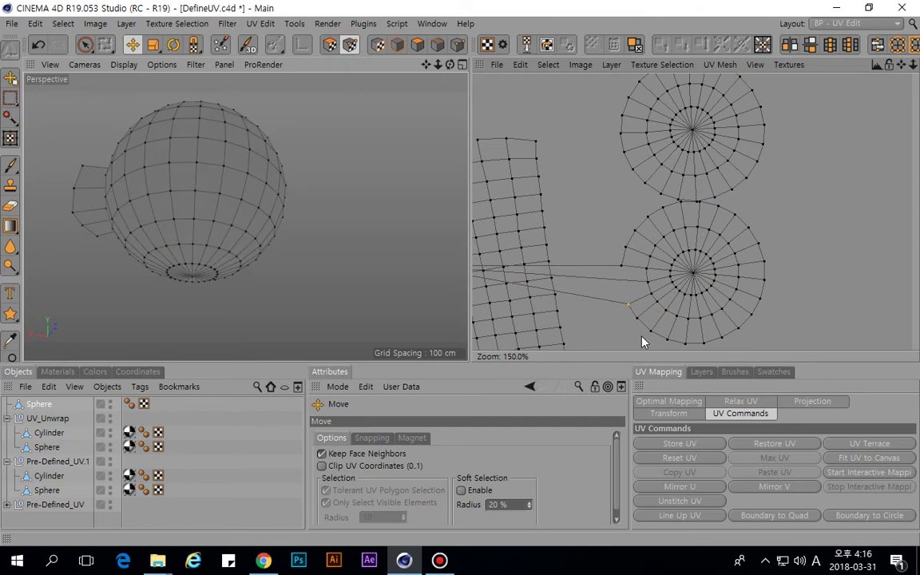
pyautogui.keyDown('alt'); pyautogui.moveTo(610, 298); pyautogui.dragTo(626, 243, button='middle'); pyautogui.keyUp('alt')
pyautogui.scroll(-4, 554, 240)
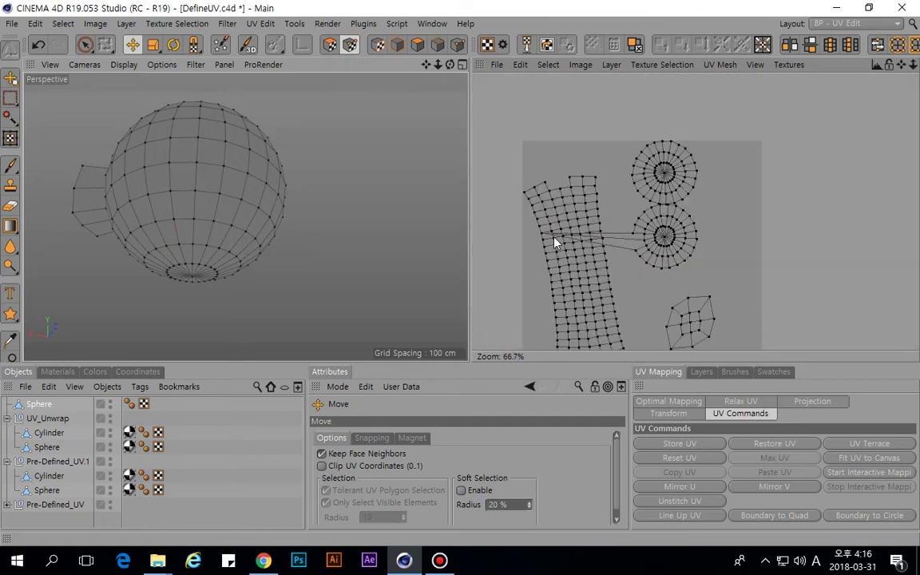
pyautogui.scroll(3, 533, 231)
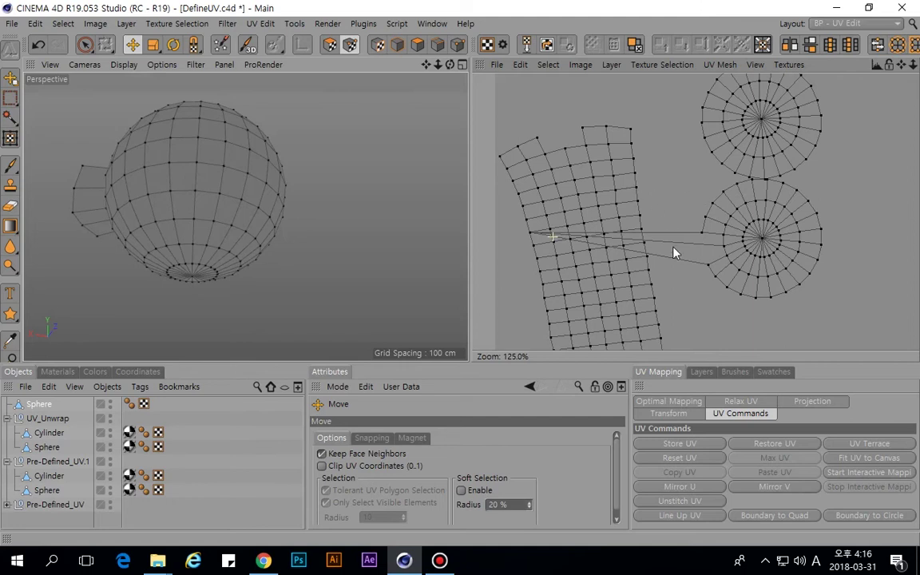
pyautogui.scroll(-3, 665, 279)
pyautogui.scroll(2, 713, 288)
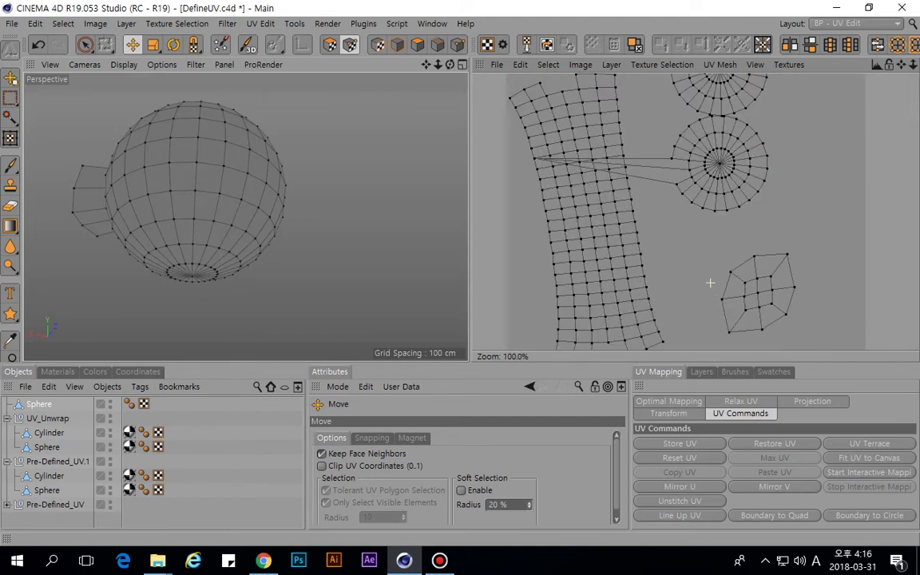
pyautogui.keyDown('alt'); pyautogui.moveTo(710, 283); pyautogui.dragTo(706, 293, button='middle'); pyautogui.keyUp('alt')
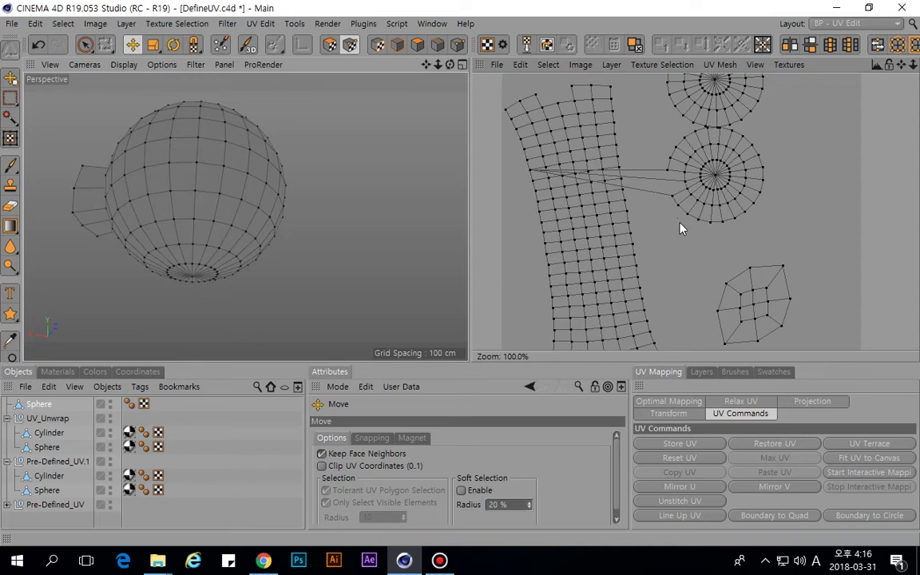
# Return to UV Polygon Edit mode and undo the UV Terrace change on the lower circular island.
pyautogui.click(328, 44)
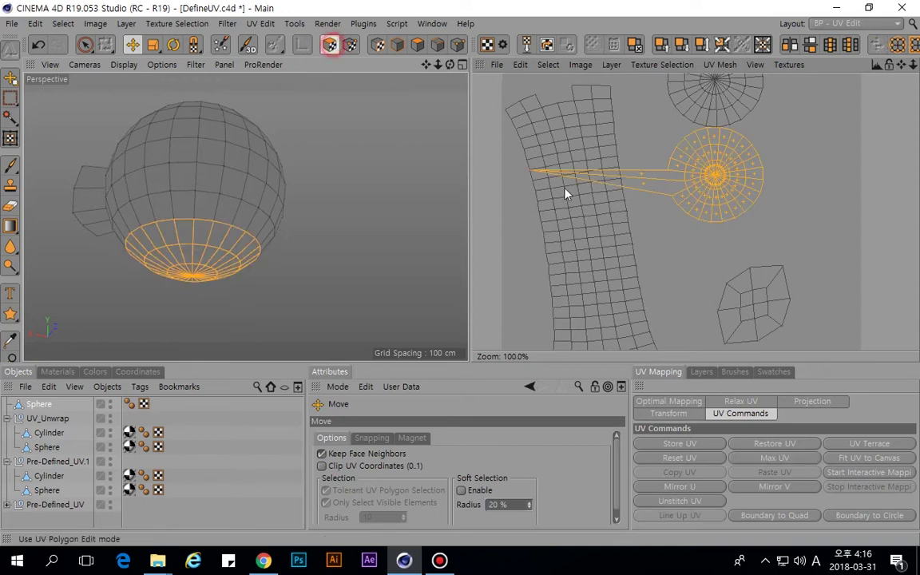
pyautogui.keyDown('alt'); pyautogui.moveTo(658, 222); pyautogui.dragTo(676, 200, button='middle'); pyautogui.keyUp('alt')
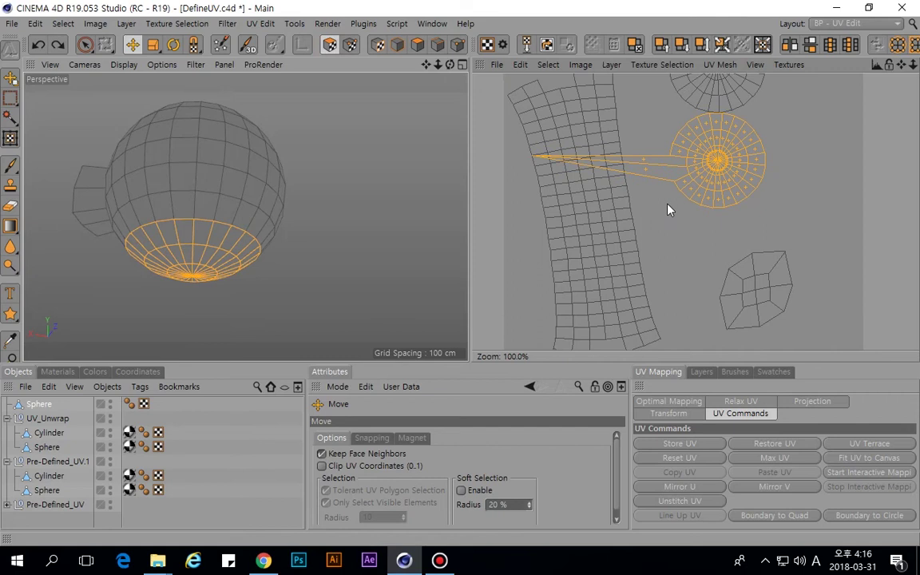
pyautogui.click(668, 209)
pyautogui.keyDown('alt'); pyautogui.moveTo(677, 205); pyautogui.dragTo(595, 162, button='middle'); pyautogui.keyUp('alt')
pyautogui.click(649, 144)
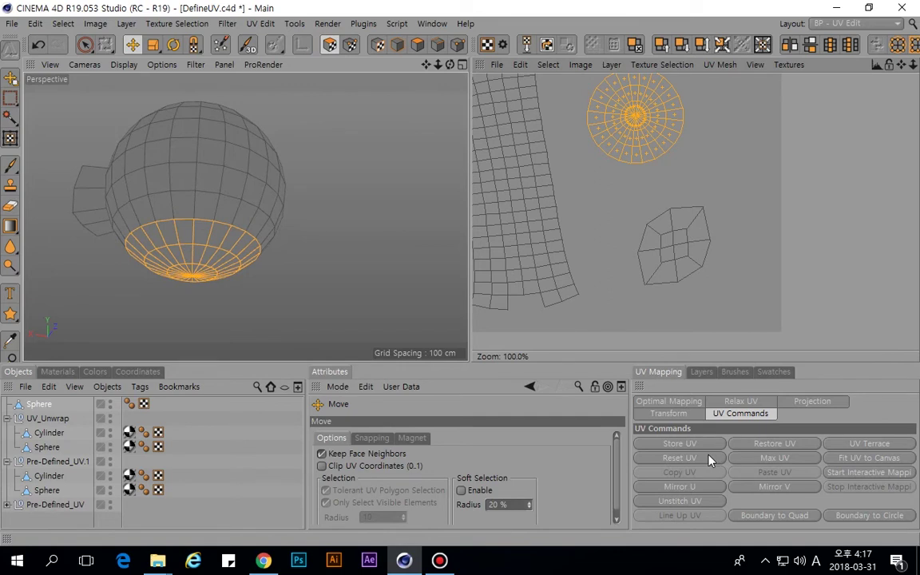
pyautogui.keyDown('alt'); pyautogui.moveTo(624, 225); pyautogui.dragTo(585, 145, button='middle'); pyautogui.keyUp('alt')
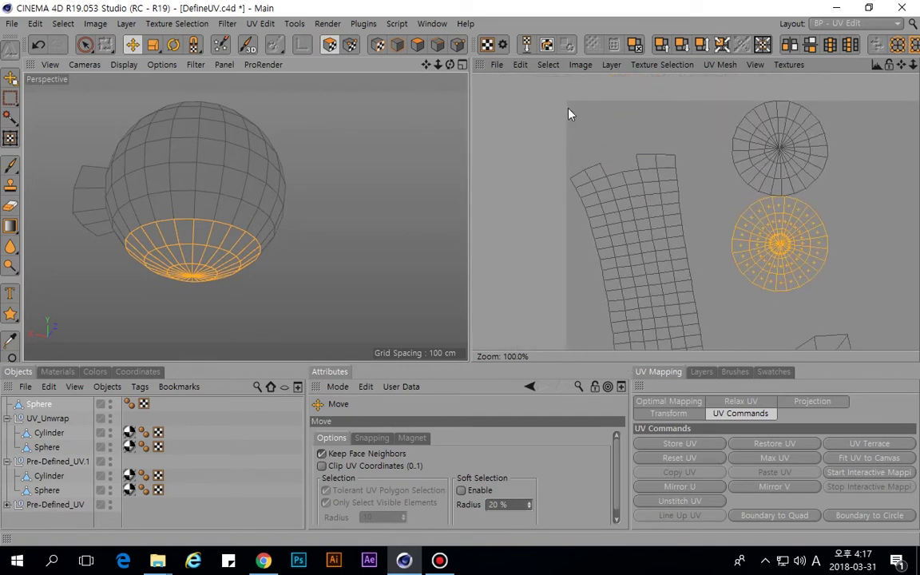
# Try Reset UV on the lower circular island and undo it.
pyautogui.click(679, 458)
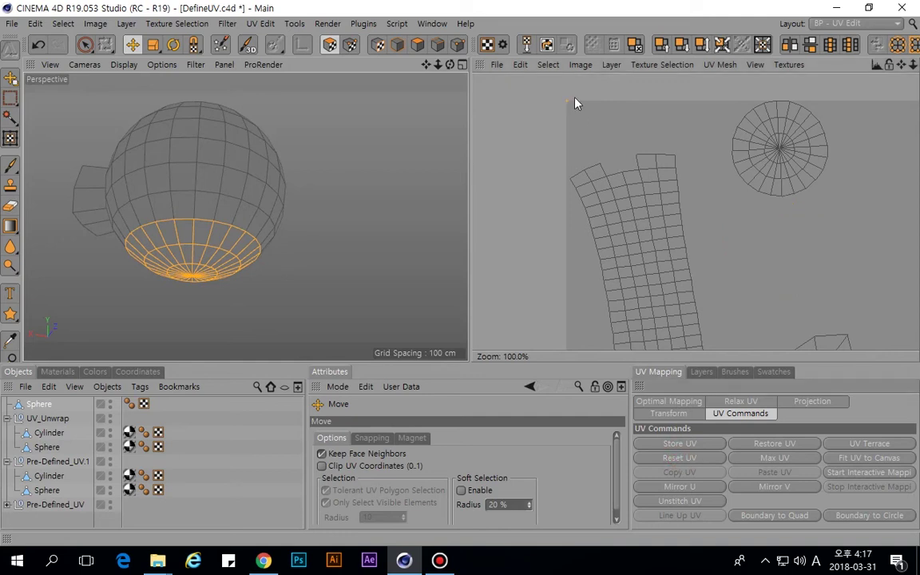
pyautogui.hotkey('ctrl', 'z')
# Try Max UV and Fit UV to Canvas on the lower circular island, undoing each.
pyautogui.keyDown('alt'); pyautogui.moveTo(773, 284); pyautogui.dragTo(656, 221, button='middle'); pyautogui.keyUp('alt')
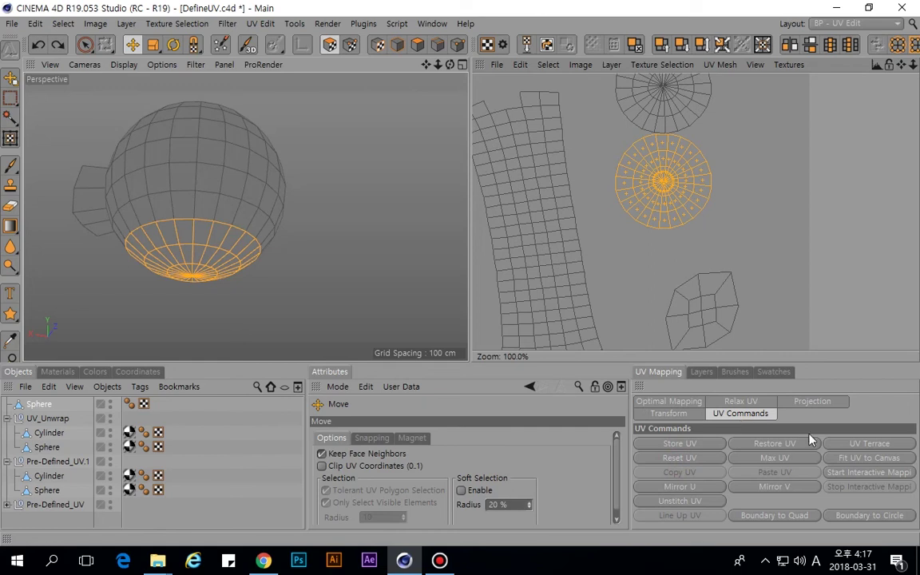
pyautogui.click(771, 456)
pyautogui.scroll(-3, 675, 255)
pyautogui.scroll(2, 676, 258)
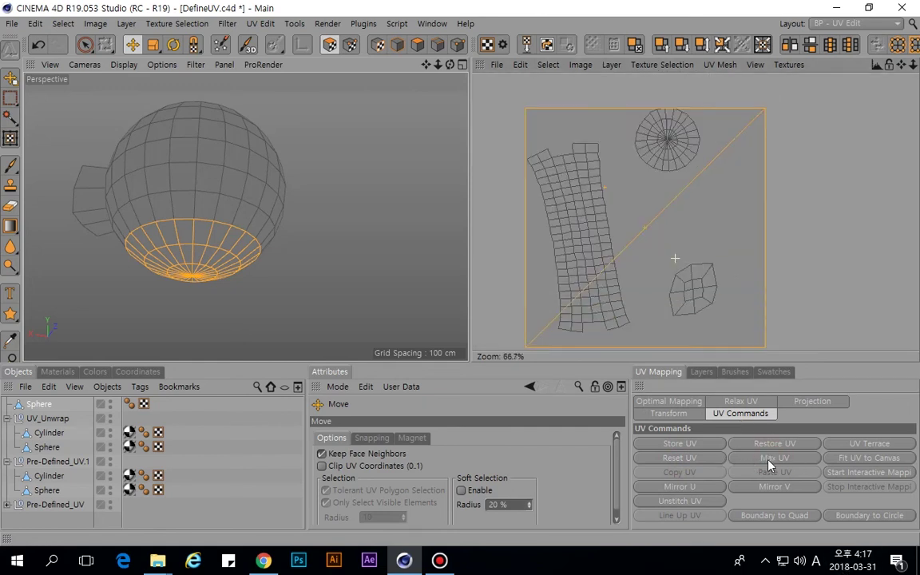
pyautogui.hotkey('ctrl', 'z')
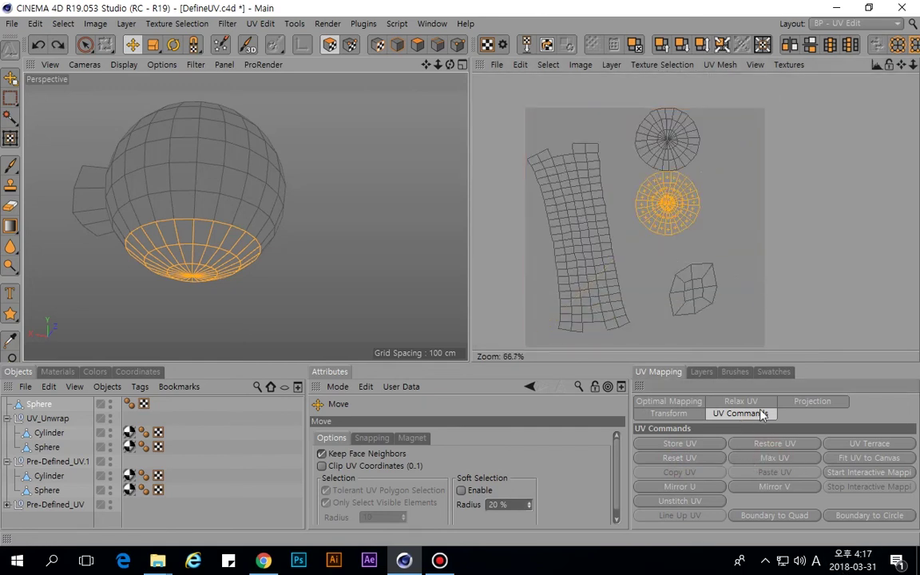
pyautogui.click(870, 458)
pyautogui.hotkey('ctrl', 'z')
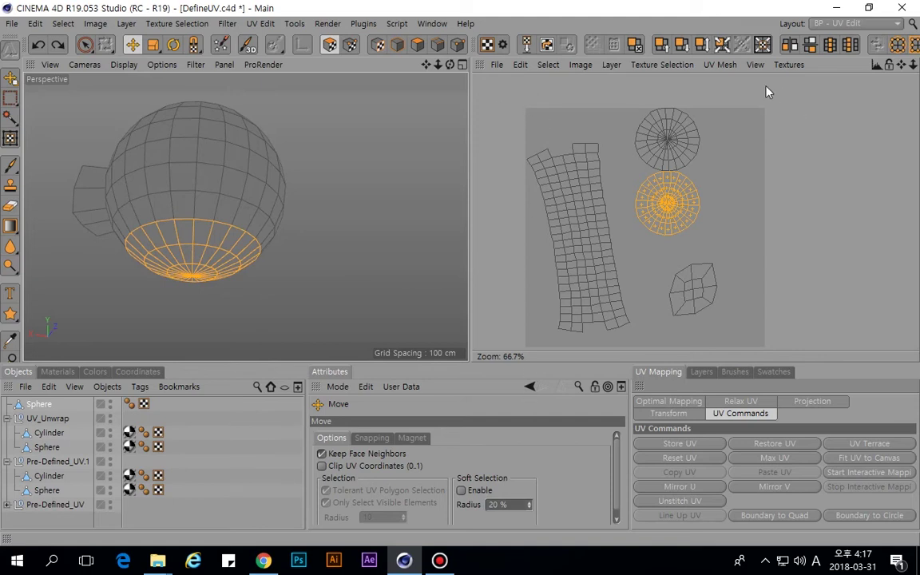
# Select the long strip island and test Mirror U and Mirror V, flipping it back to its original orientation each time.
pyautogui.doubleClick(569, 196)
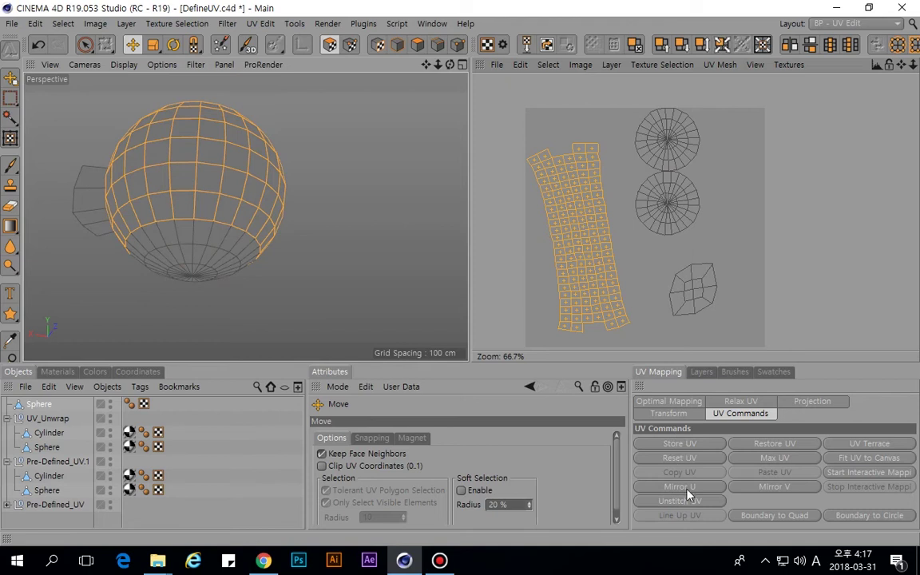
pyautogui.click(686, 491)
pyautogui.click(686, 490)
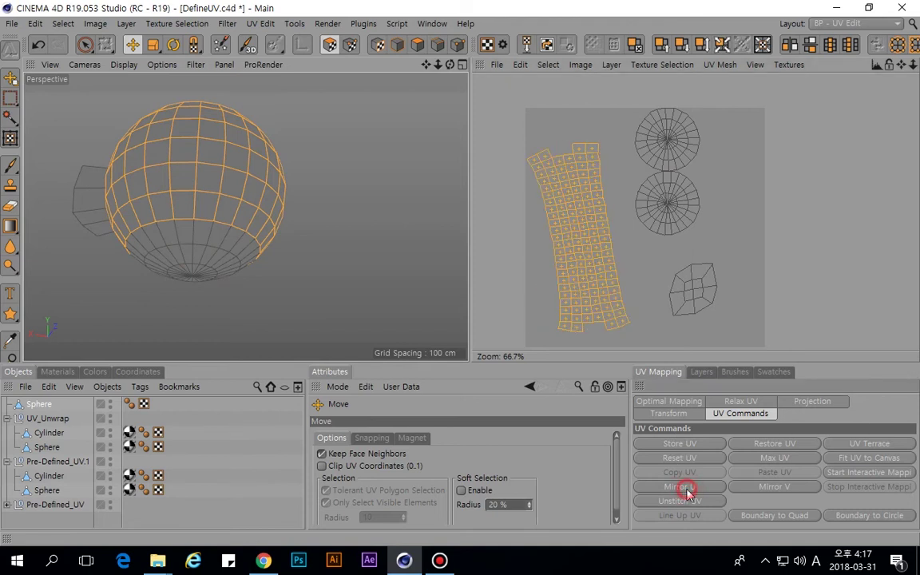
pyautogui.click(687, 491)
pyautogui.click(692, 490)
pyautogui.click(774, 489)
pyautogui.click(772, 489)
# Activate the Rotate tool and turn off rotation quantizing in its snapping options.
pyautogui.press('r')
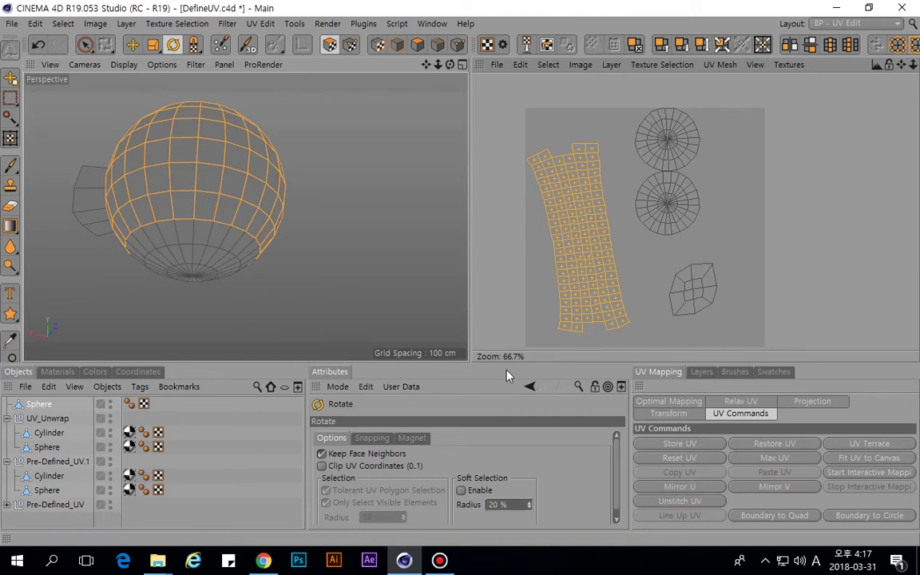
pyautogui.click(411, 438)
pyautogui.click(375, 437)
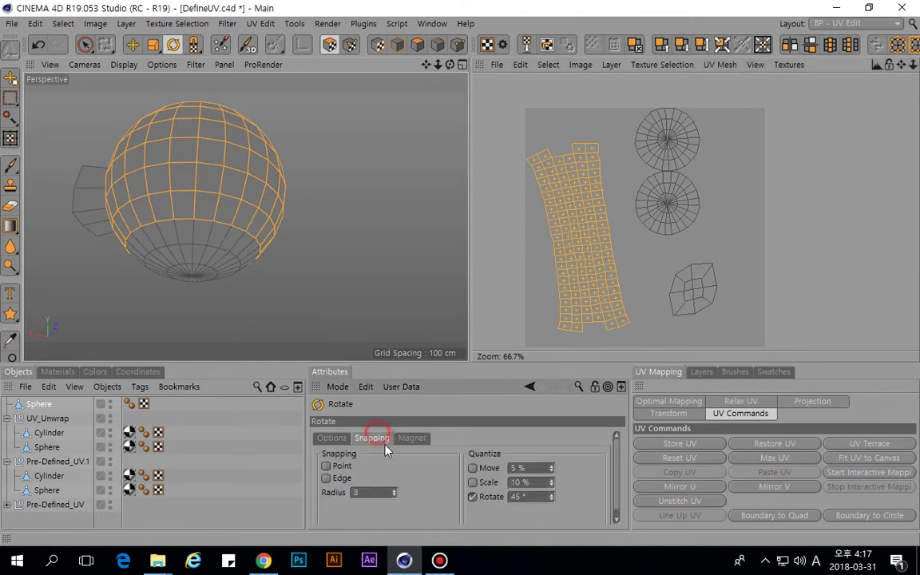
pyautogui.click(473, 497)
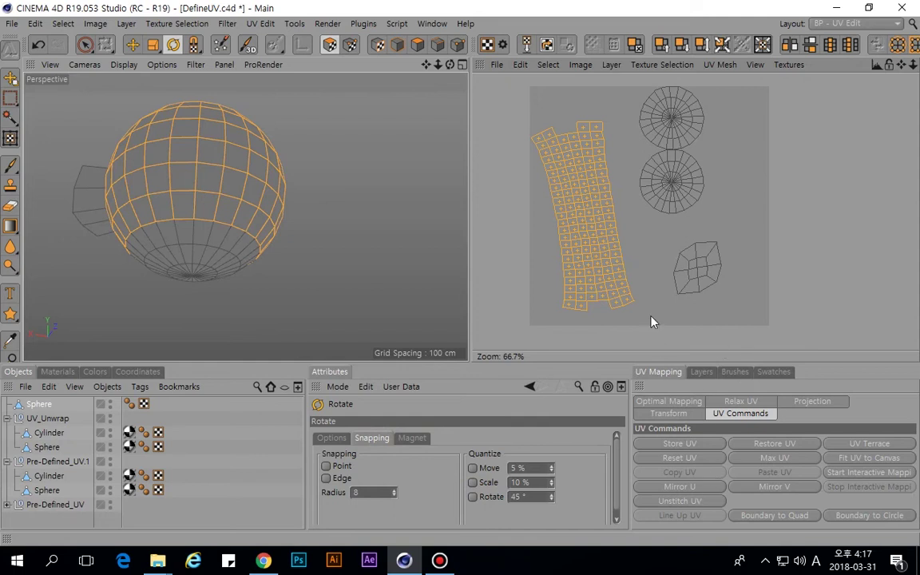
# Select two adjacent polygons near the long strip island's lower right edge and inspect them up close.
pyautogui.click(619, 274)
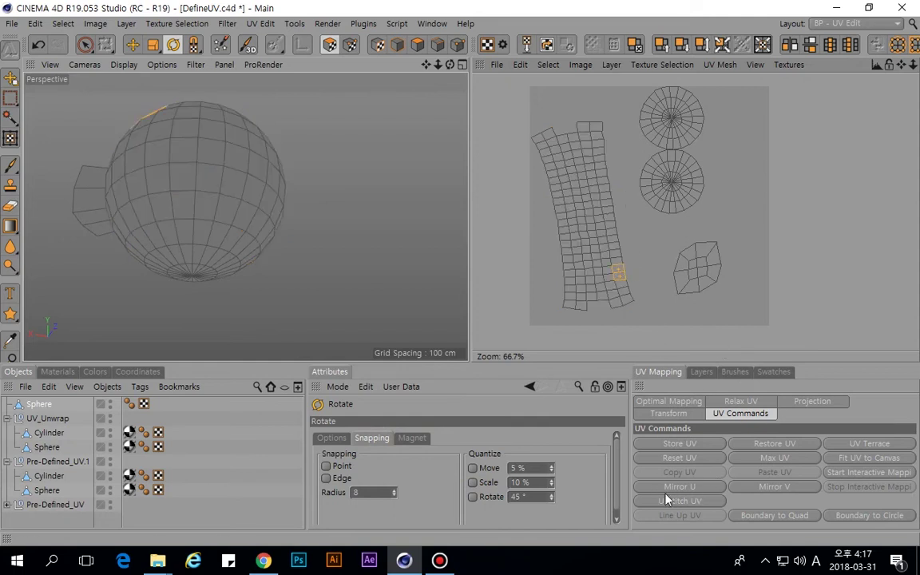
pyautogui.scroll(5, 624, 274)
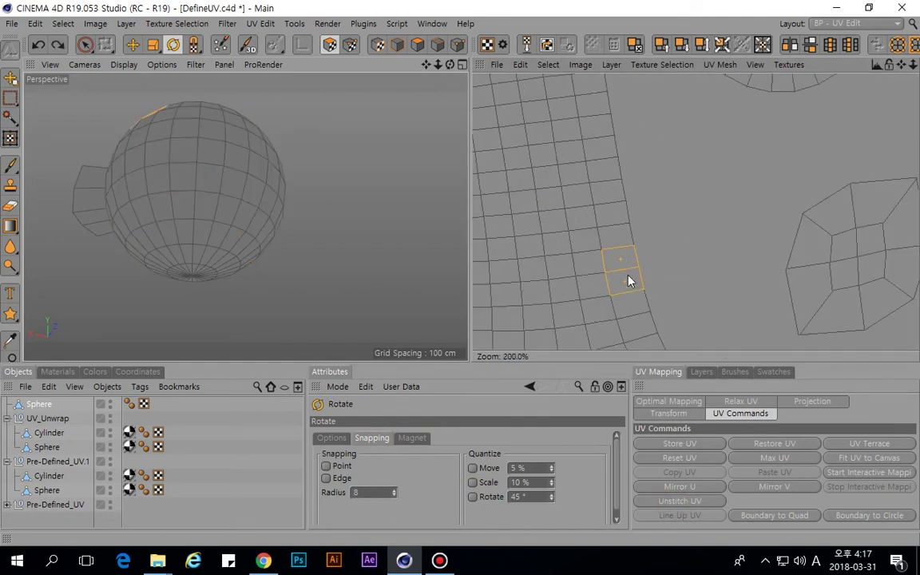
pyautogui.scroll(-5, 628, 279)
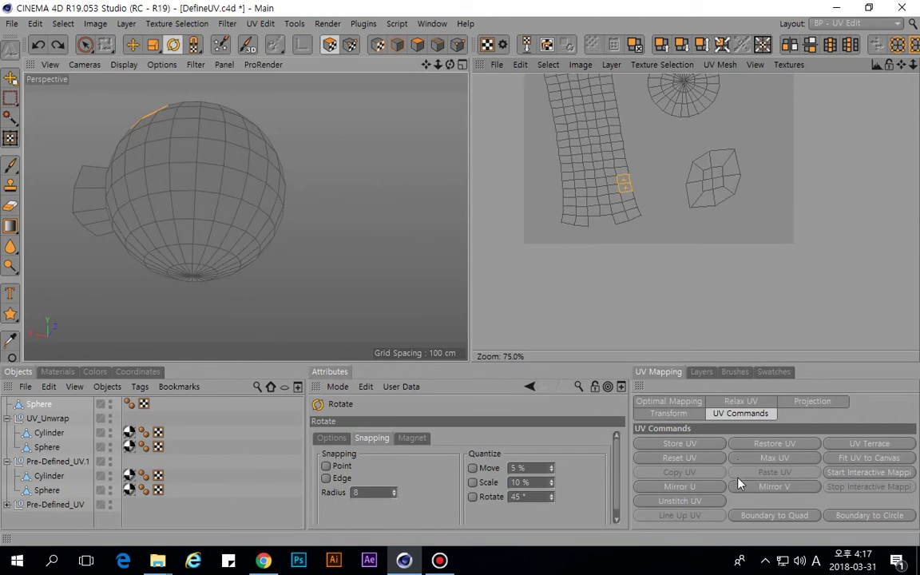
# Select the whole long strip island, try Boundary to Quad on it, and undo the change.
pyautogui.doubleClick(618, 201)
pyautogui.click(774, 516)
pyautogui.scroll(-5, 628, 123)
pyautogui.hotkey('ctrl', 'z')
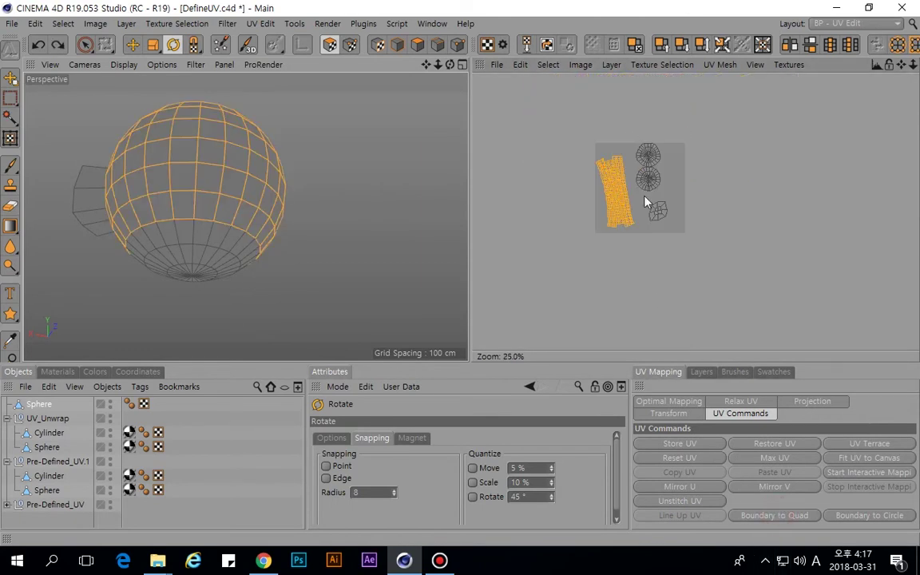
# Try Boundary to Circle on the long strip island, inspect the reshaped mesh, and undo the change.
pyautogui.click(869, 516)
pyautogui.scroll(5, 626, 158)
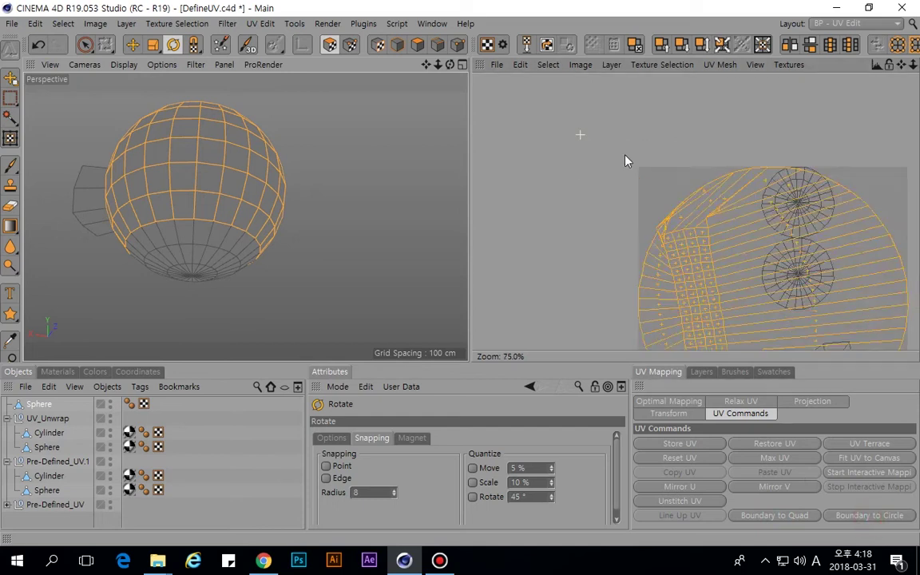
pyautogui.scroll(-5, 752, 256)
pyautogui.scroll(4, 752, 278)
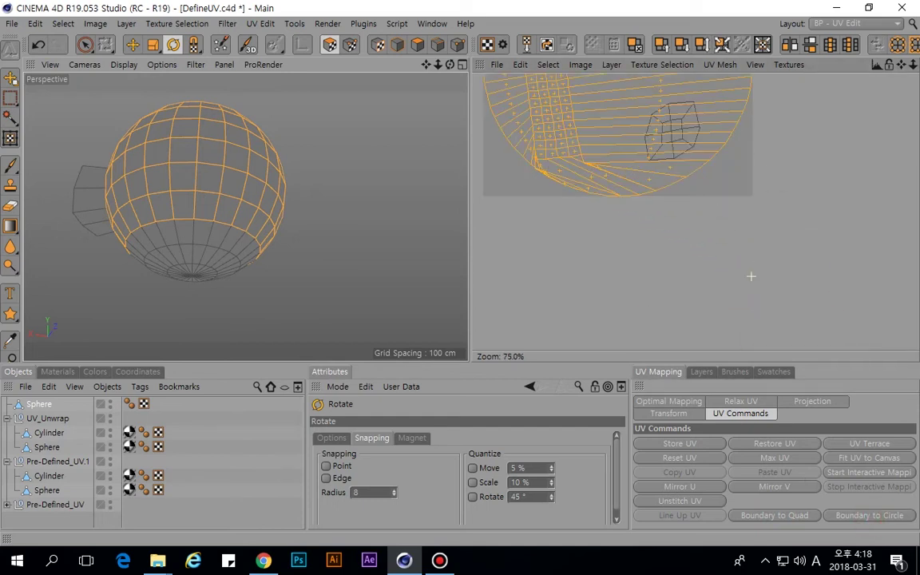
pyautogui.moveTo(751, 273); pyautogui.dragTo(631, 148, button='middle')
pyautogui.scroll(-1, 630, 148)
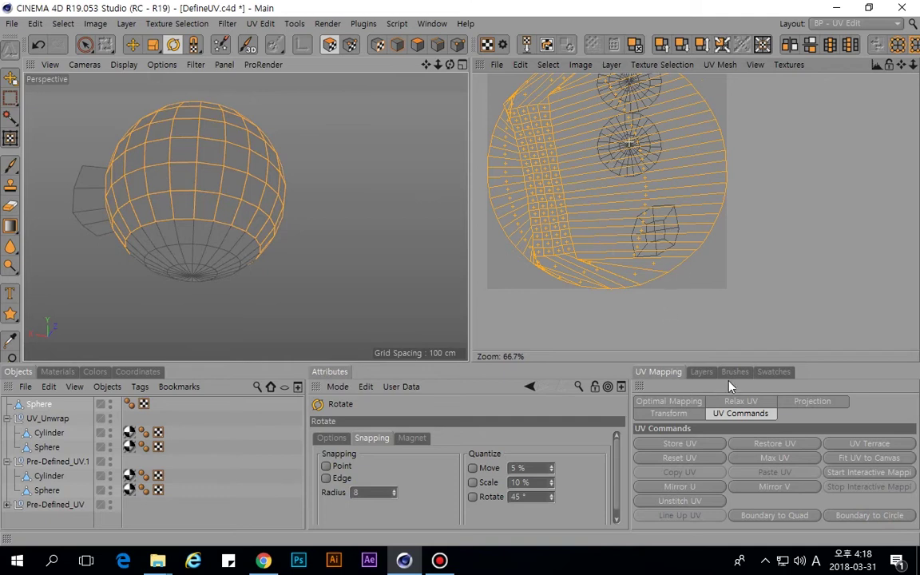
pyautogui.hotkey('ctrl', 'z')
pyautogui.moveTo(571, 197); pyautogui.dragTo(596, 220, button='middle')
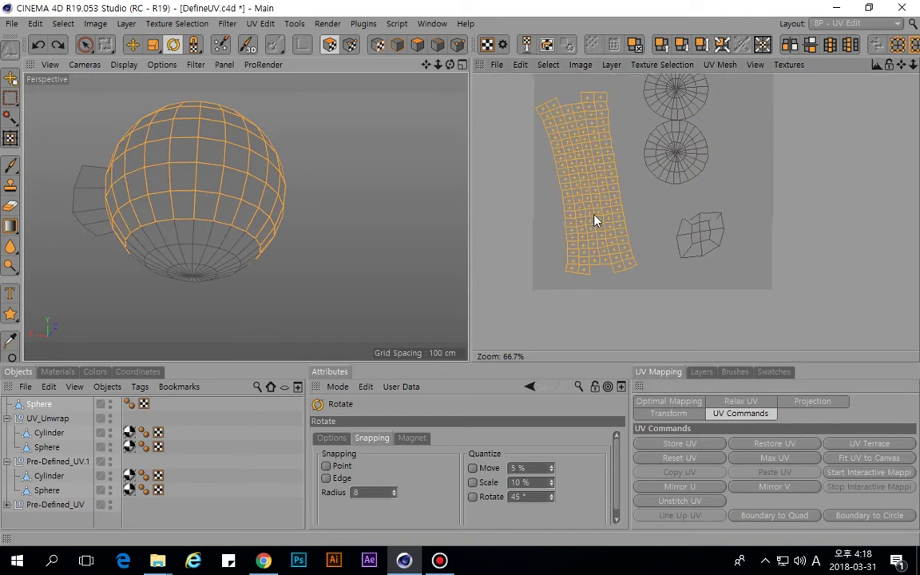
pyautogui.click(733, 401)
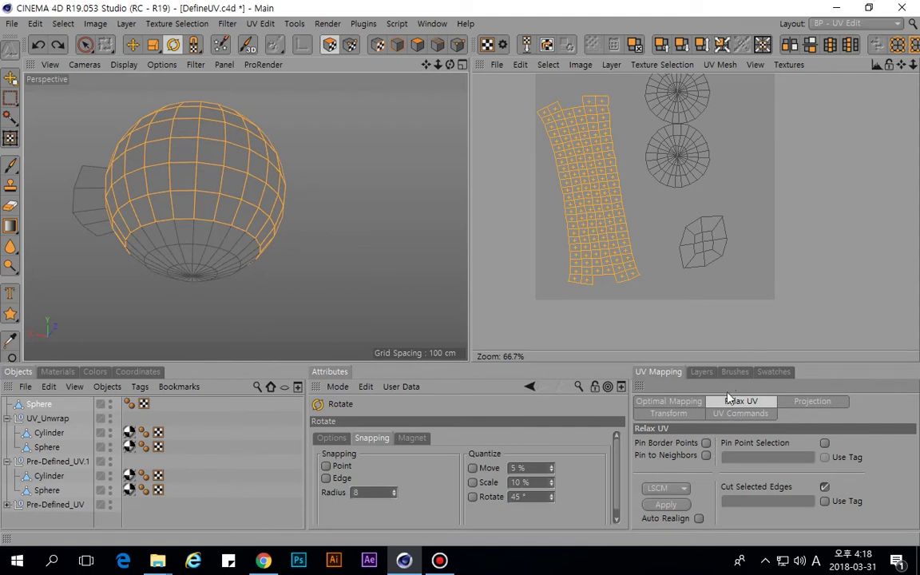
pyautogui.click(803, 408)
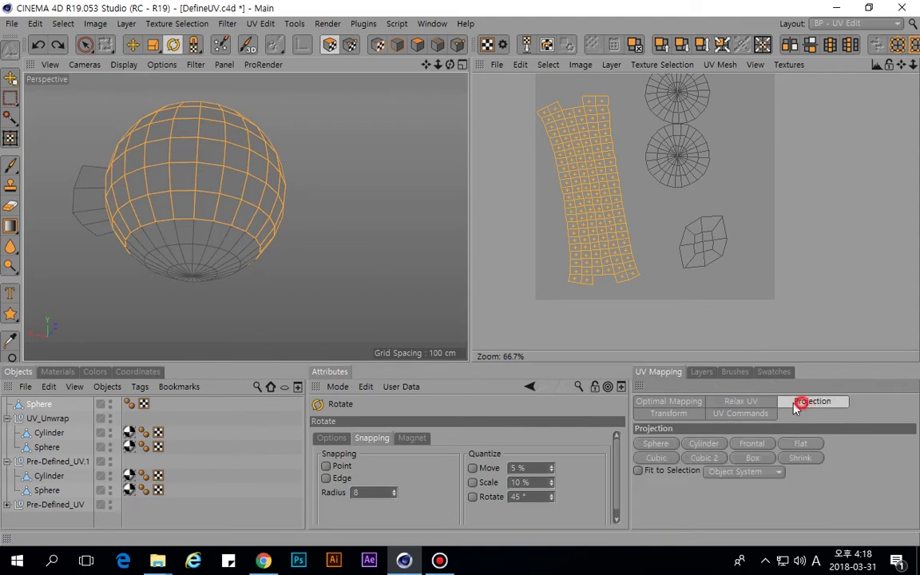
pyautogui.click(723, 414)
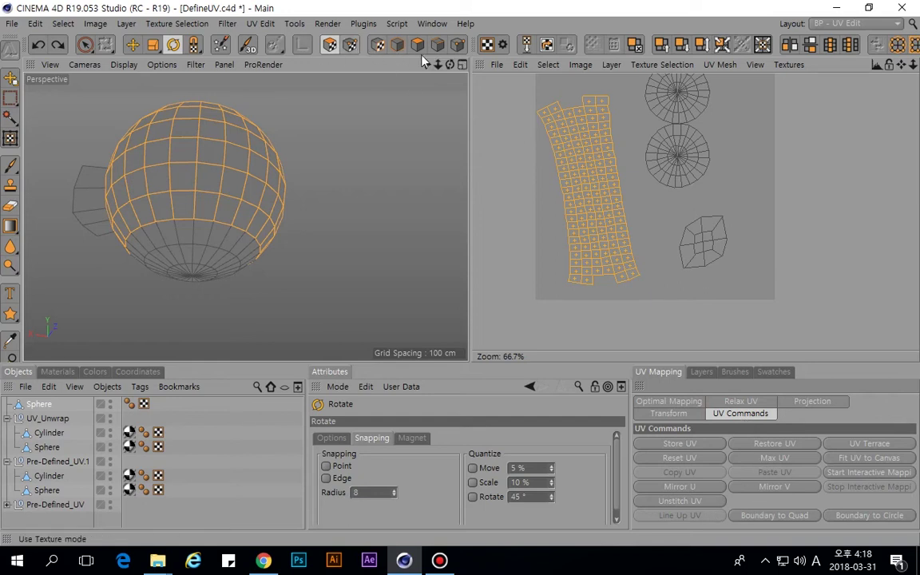
pyautogui.click(458, 44)
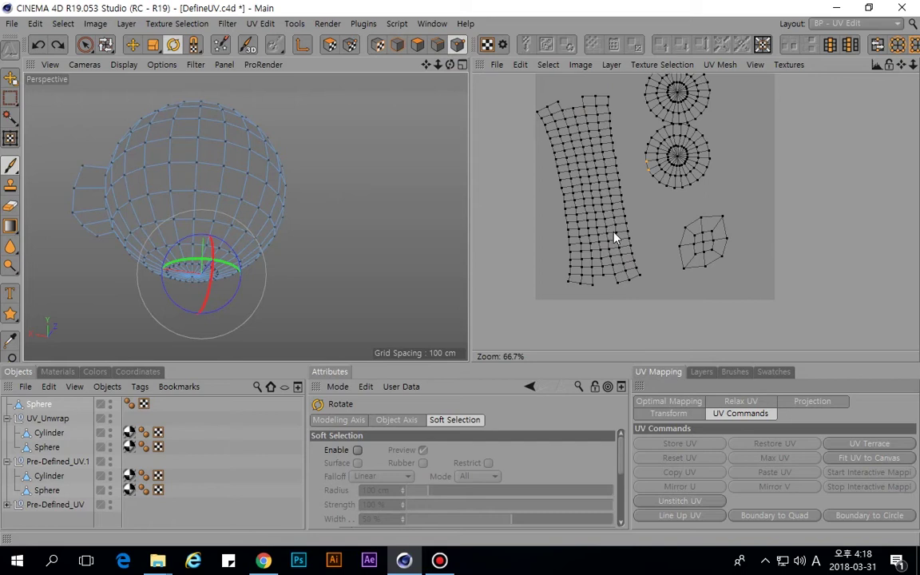
pyautogui.press('9')
pyautogui.click(638, 202)
pyautogui.click(629, 185)
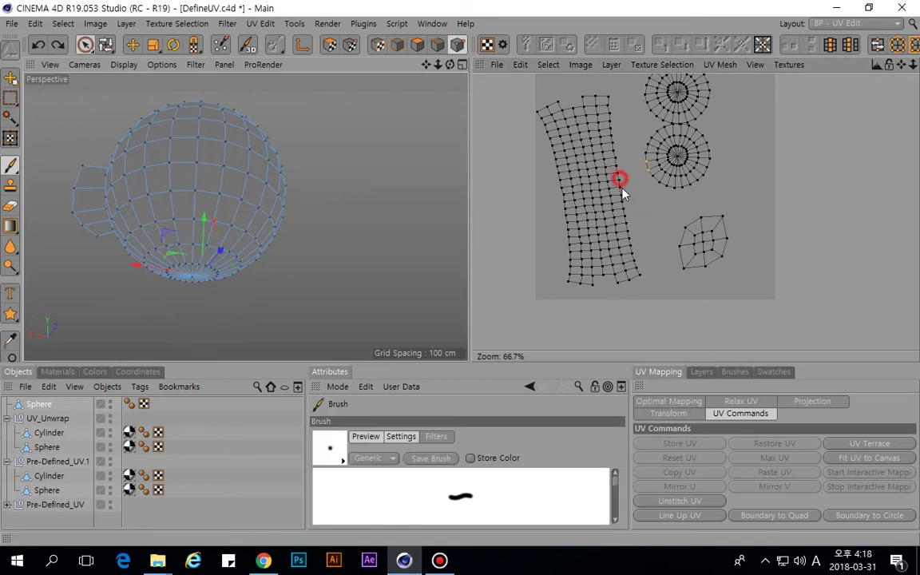
pyautogui.press('9')
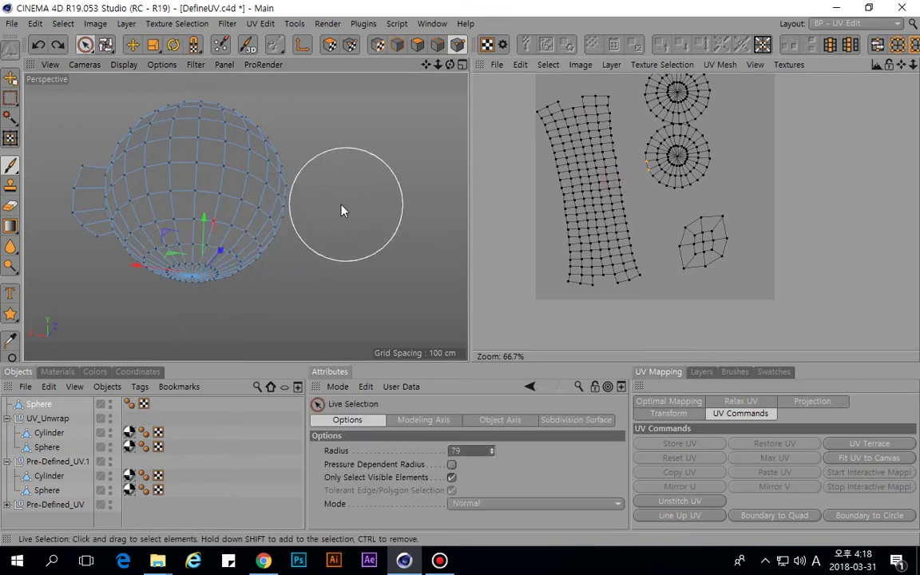
pyautogui.click(627, 212)
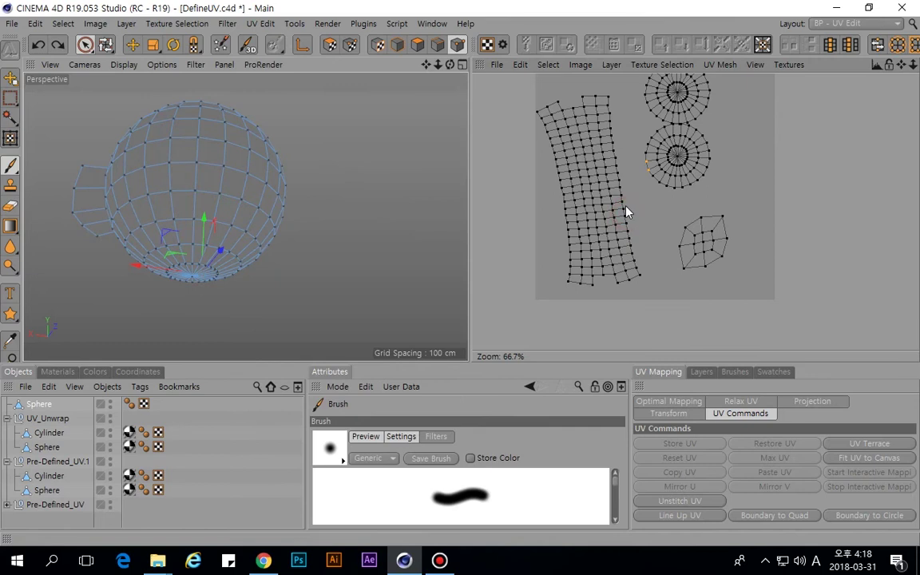
pyautogui.press('9')
pyautogui.click(621, 195)
# In UV point mode, select the points along the long strip island's right edge and straighten them with Line Up UV.
pyautogui.click(350, 45)
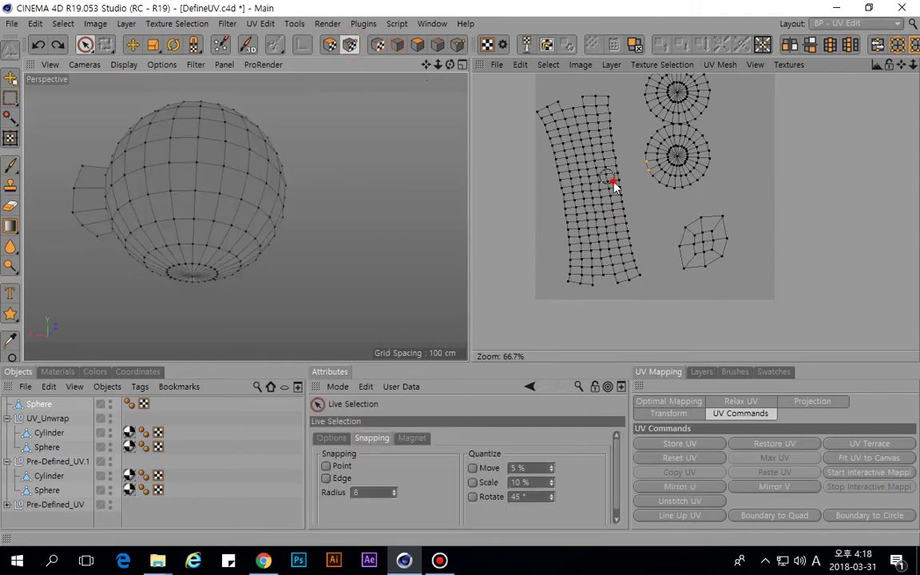
pyautogui.moveTo(632, 228); pyautogui.dragTo(636, 224)
pyautogui.click(643, 200)
pyautogui.moveTo(612, 96); pyautogui.dragTo(627, 226)
pyautogui.click(679, 516)
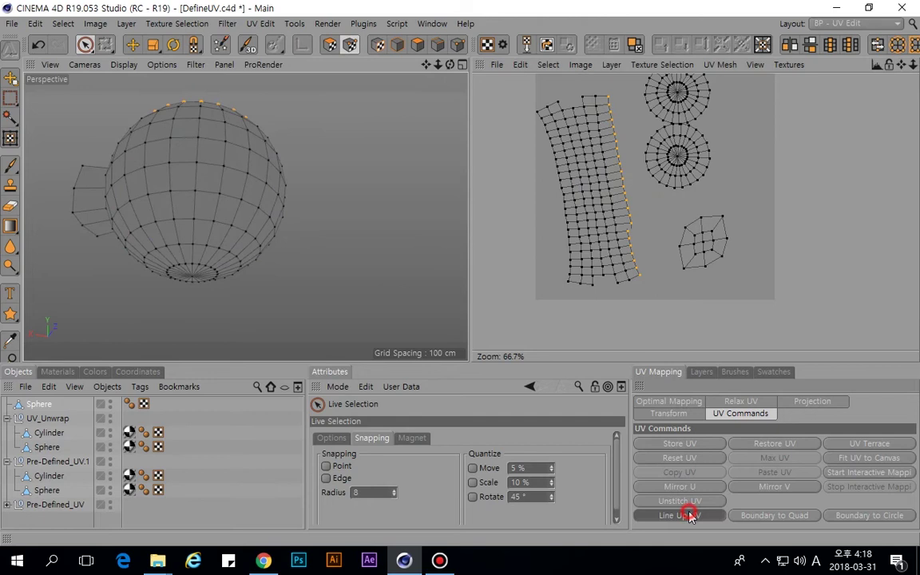
pyautogui.scroll(4, 624, 182)
pyautogui.scroll(4, 630, 202)
pyautogui.scroll(-3, 651, 232)
pyautogui.scroll(-4, 650, 243)
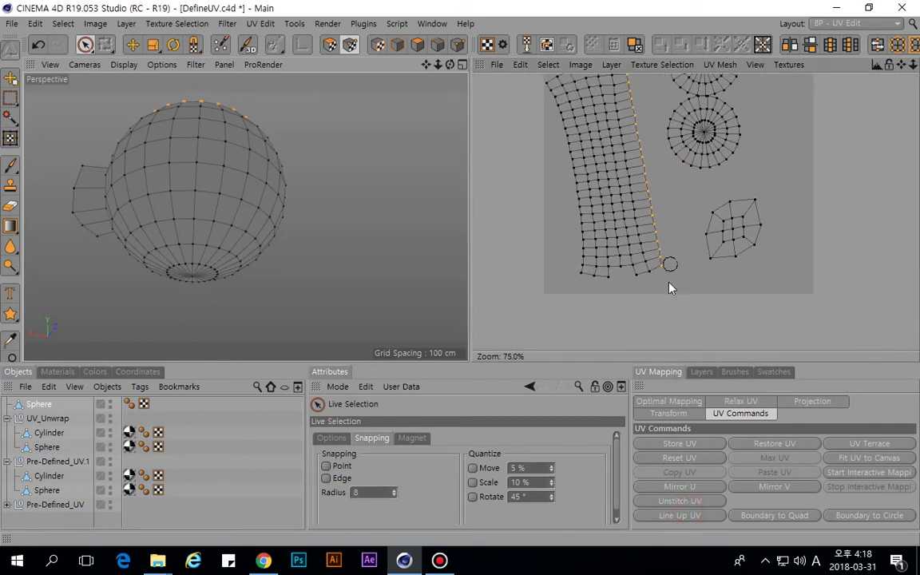
# Reselect the lined-up points along the strip's right edge and open the UV transform settings.
pyautogui.click(677, 265)
pyautogui.keyDown('alt'); pyautogui.moveTo(645, 83); pyautogui.dragTo(644, 121, button='middle'); pyautogui.keyUp('alt')
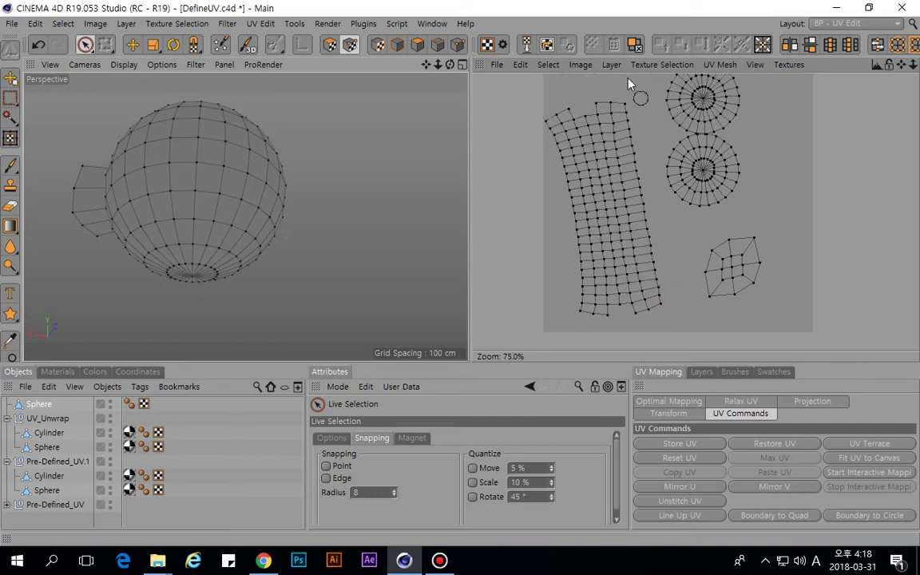
pyautogui.moveTo(628, 135); pyautogui.dragTo(653, 256)
pyautogui.moveTo(667, 331); pyautogui.dragTo(668, 336)
pyautogui.click(692, 414)
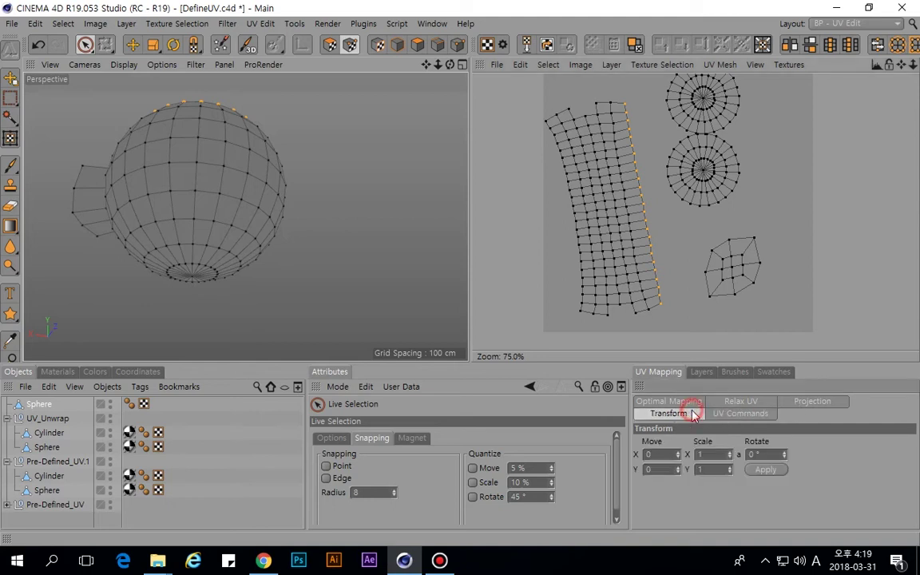
# Open the UV projection commands, select the whole long strip island in UV polygon mode, and show the Top view.
pyautogui.click(808, 402)
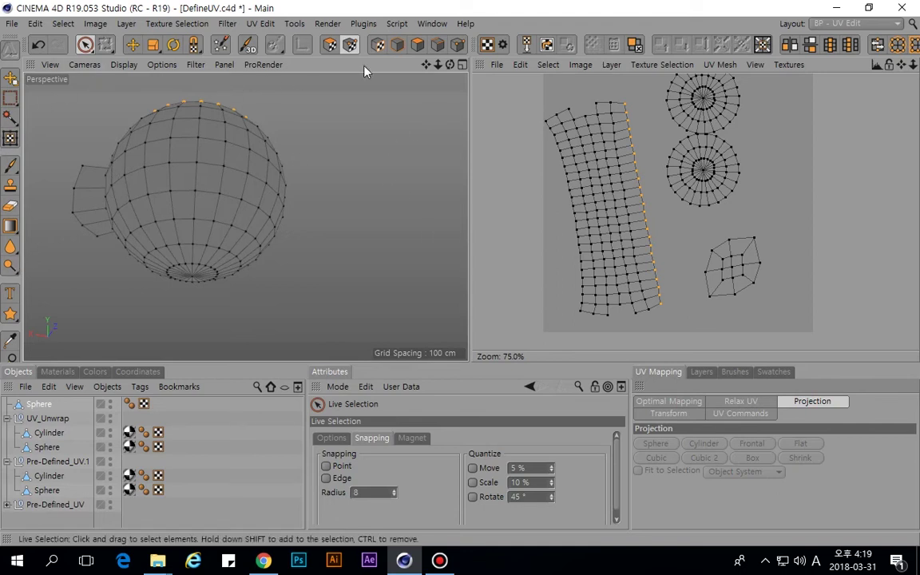
pyautogui.click(329, 44)
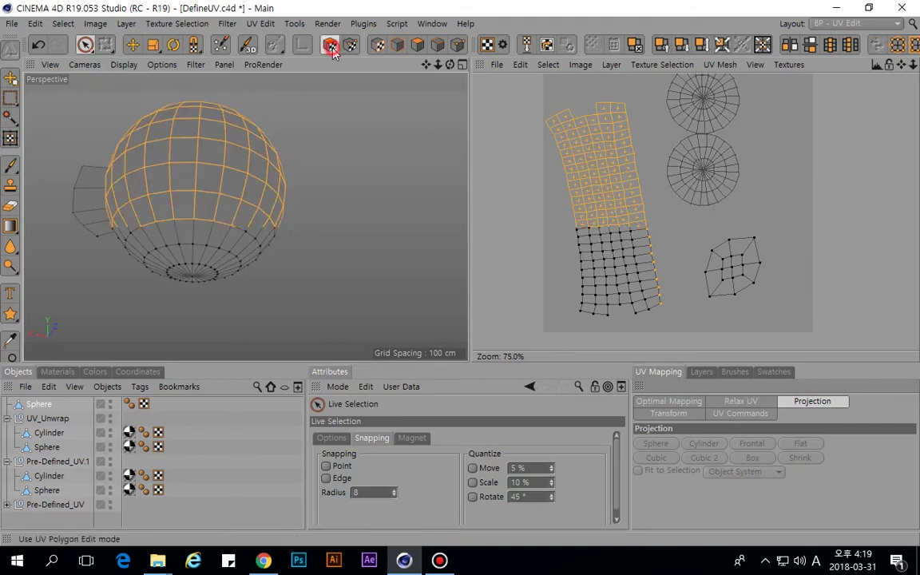
pyautogui.click(525, 249)
pyautogui.click(606, 226)
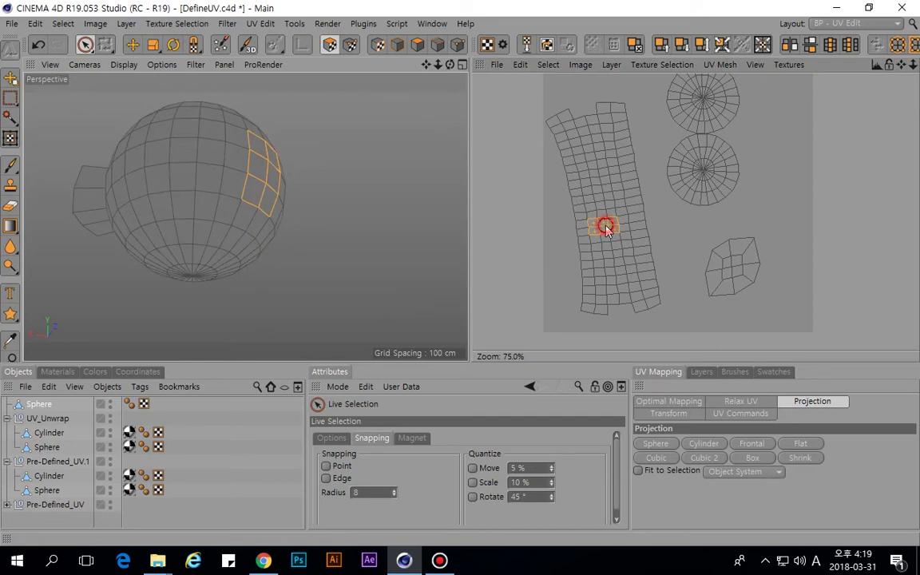
pyautogui.press('e')
pyautogui.doubleClick(613, 184)
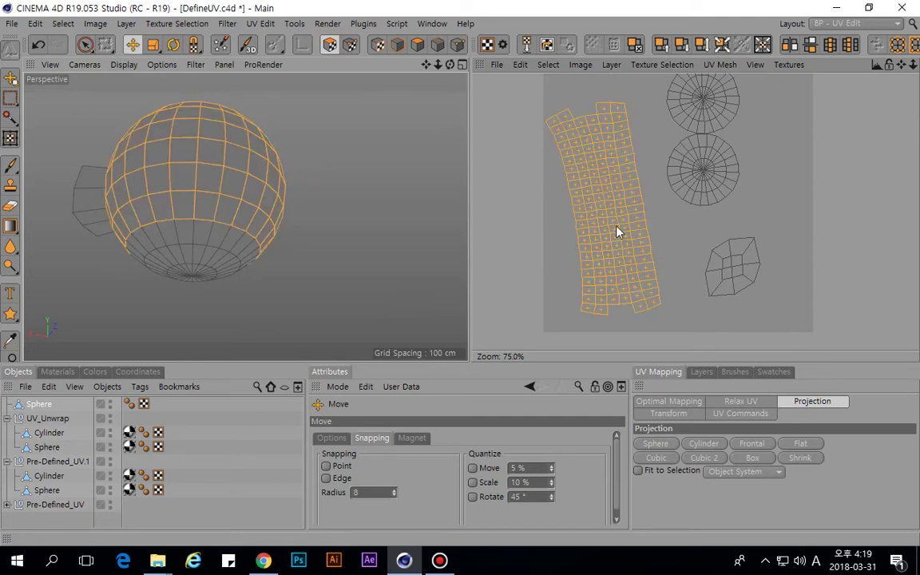
pyautogui.scroll(-1, 616, 228)
pyautogui.keyDown('alt'); pyautogui.moveTo(616, 228); pyautogui.dragTo(625, 237, button='middle'); pyautogui.keyUp('alt')
pyautogui.press('F2')
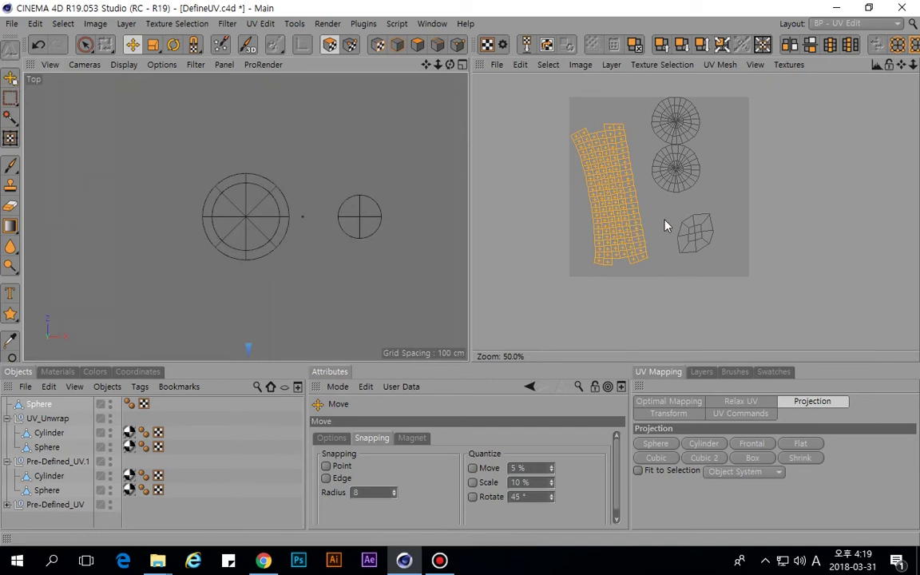
pyautogui.doubleClick(633, 219)
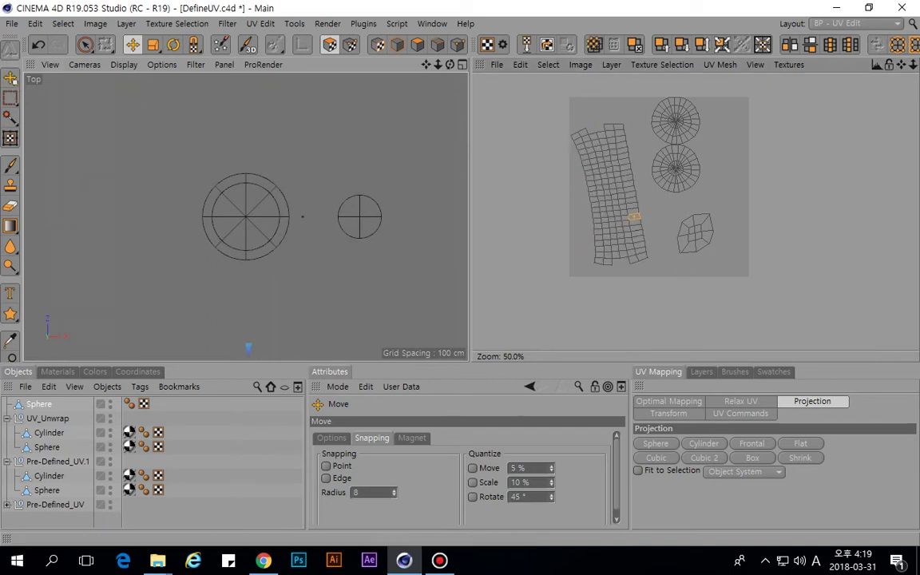
# Test the Sphere, Cylinder, Frontal, Flat, Shrink and Box projections in turn on the long strip island.
pyautogui.click(656, 445)
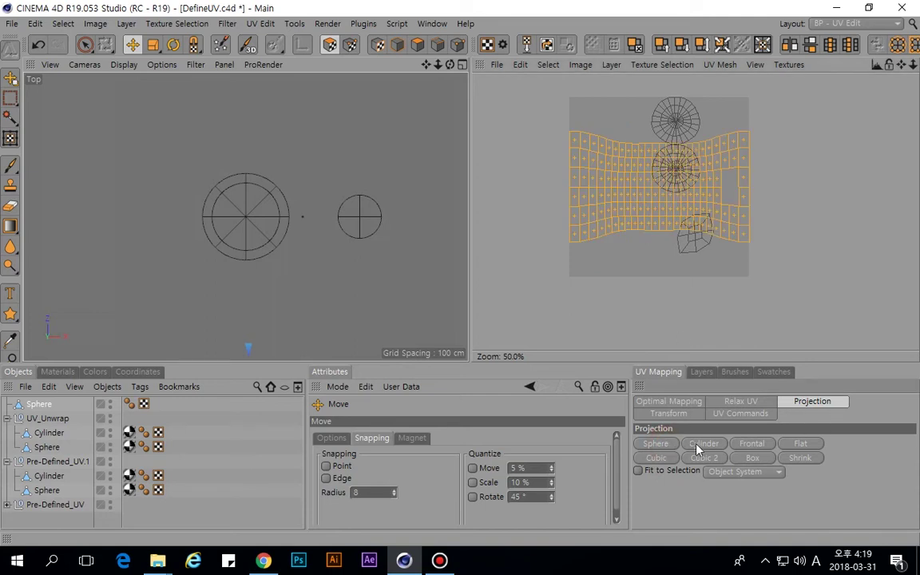
pyautogui.click(700, 445)
pyautogui.click(753, 445)
pyautogui.click(800, 443)
pyautogui.click(800, 458)
pyautogui.click(752, 457)
# Alternate between Cylinder and Frontal projection on the strip island, end with Frontal, and inspect the projected UVs.
pyautogui.click(705, 446)
pyautogui.click(752, 443)
pyautogui.click(700, 445)
pyautogui.click(751, 444)
pyautogui.click(711, 445)
pyautogui.click(746, 444)
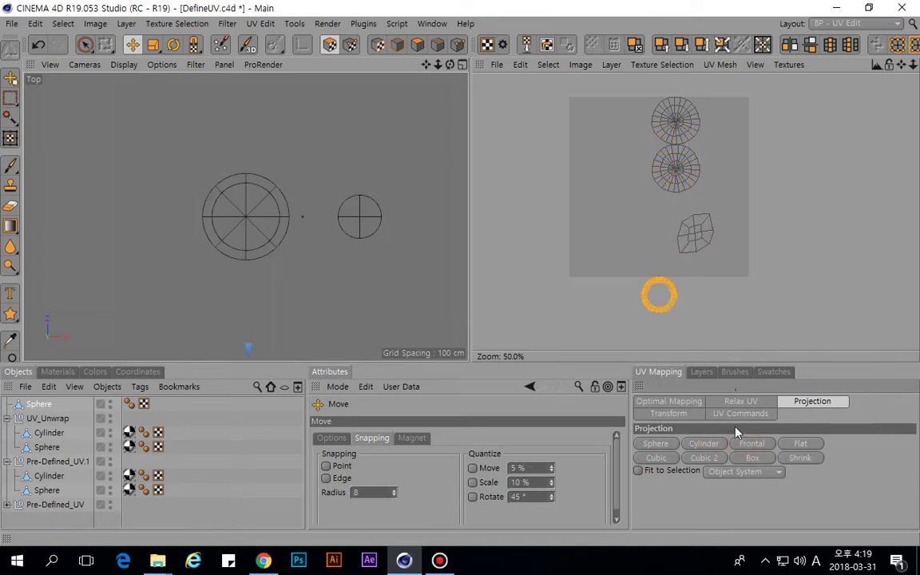
pyautogui.scroll(5, 654, 160)
pyautogui.scroll(-4, 645, 124)
pyautogui.keyDown('alt'); pyautogui.moveTo(644, 123); pyautogui.dragTo(641, 245, button='middle'); pyautogui.keyUp('alt')
pyautogui.scroll(3, 626, 158)
pyautogui.scroll(3, 625, 155)
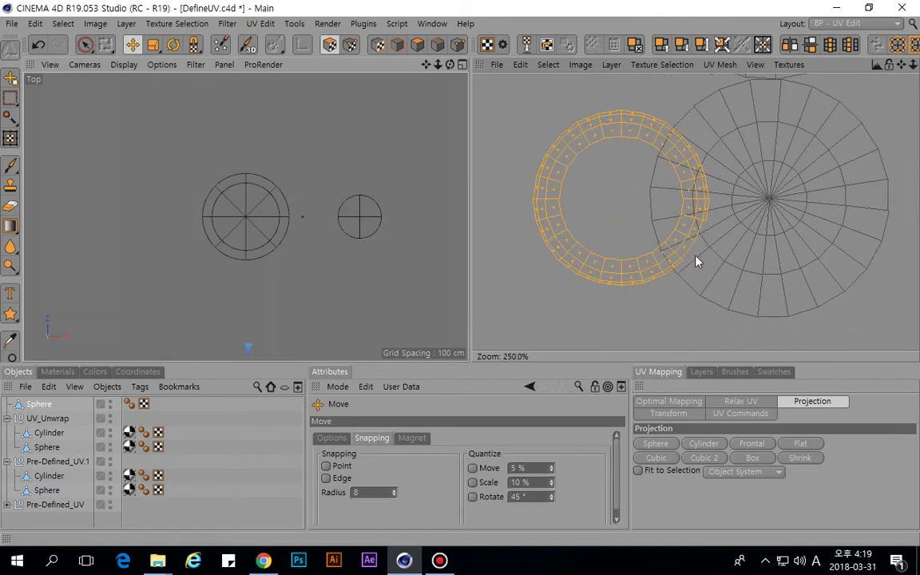
# Open the project Pin_Point.c4d and switch to the Startup layout.
pyautogui.click(837, 7)
pyautogui.click(296, 200)
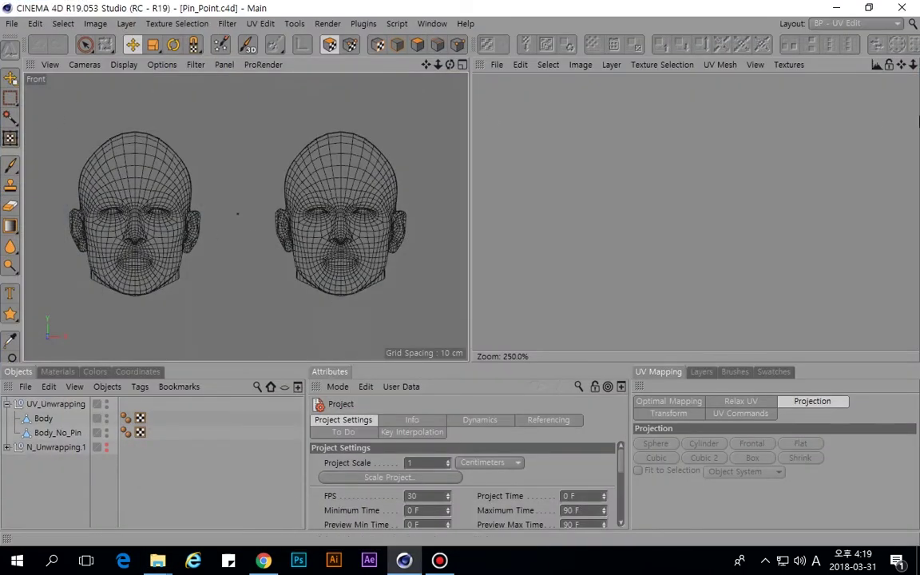
pyautogui.click(855, 24)
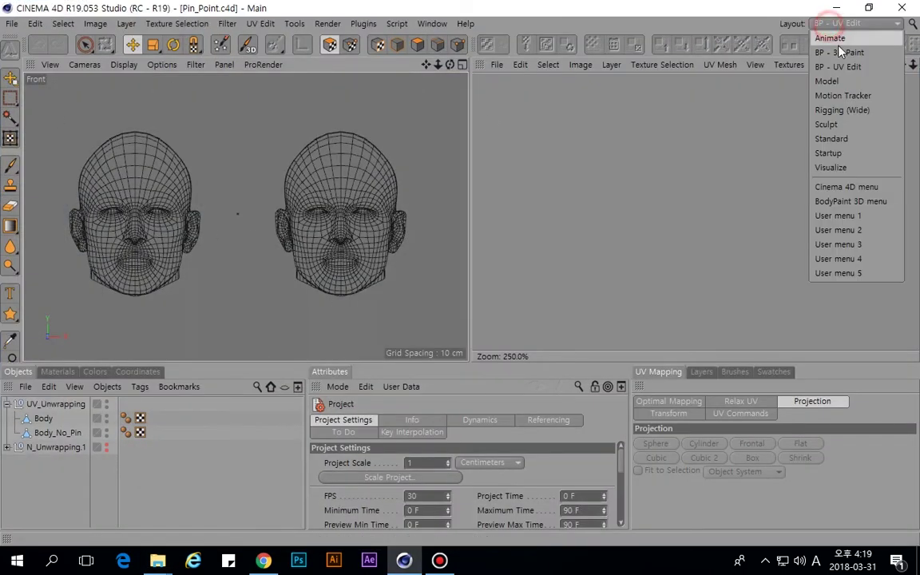
pyautogui.click(842, 155)
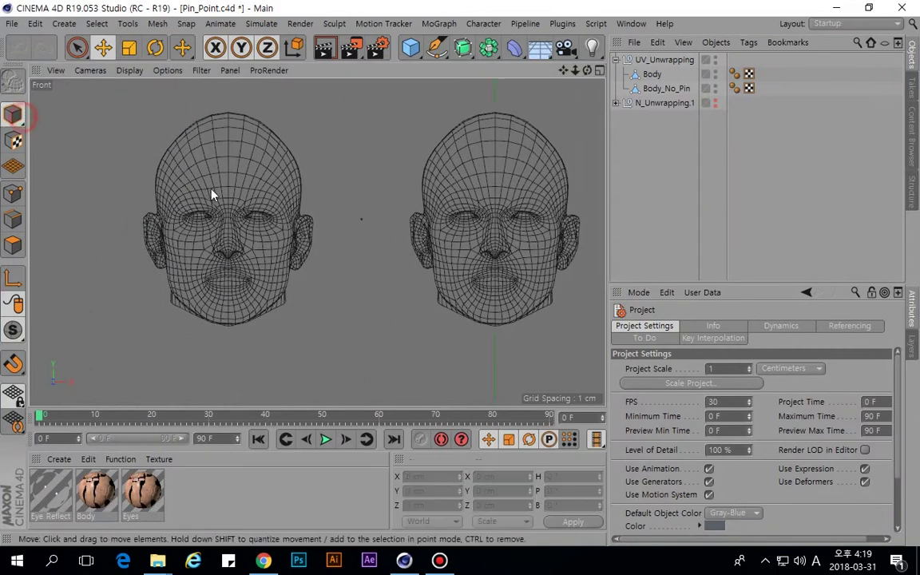
# Make the N_Unwrapping.1 group visible, hide UV_Unwrapping, and select the Body object inside N_Unwrapping.1.
pyautogui.click(207, 195)
pyautogui.click(617, 103)
pyautogui.click(653, 117)
pyautogui.click(667, 133)
pyautogui.click(654, 120)
pyautogui.keyDown('alt'); pyautogui.click(715, 103); pyautogui.keyUp('alt')
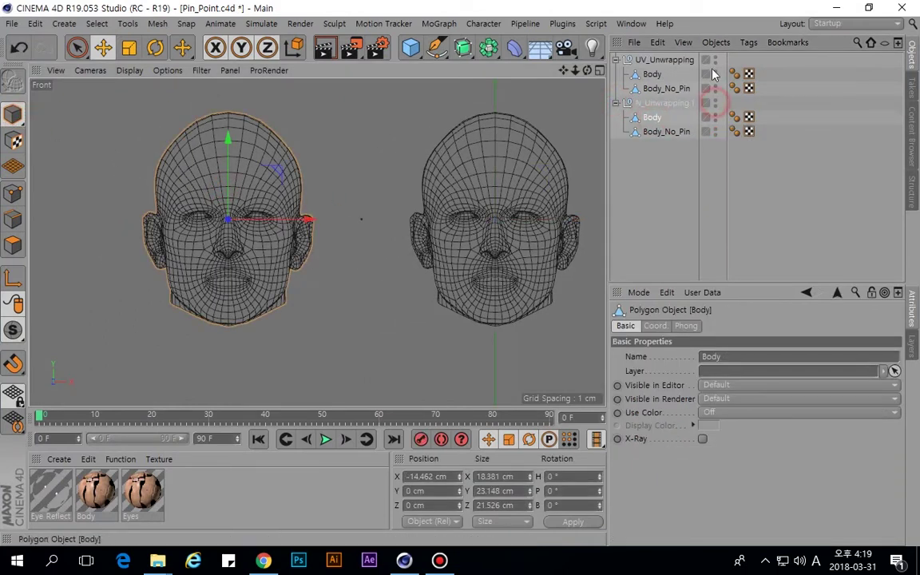
pyautogui.click(662, 133)
pyautogui.click(655, 118)
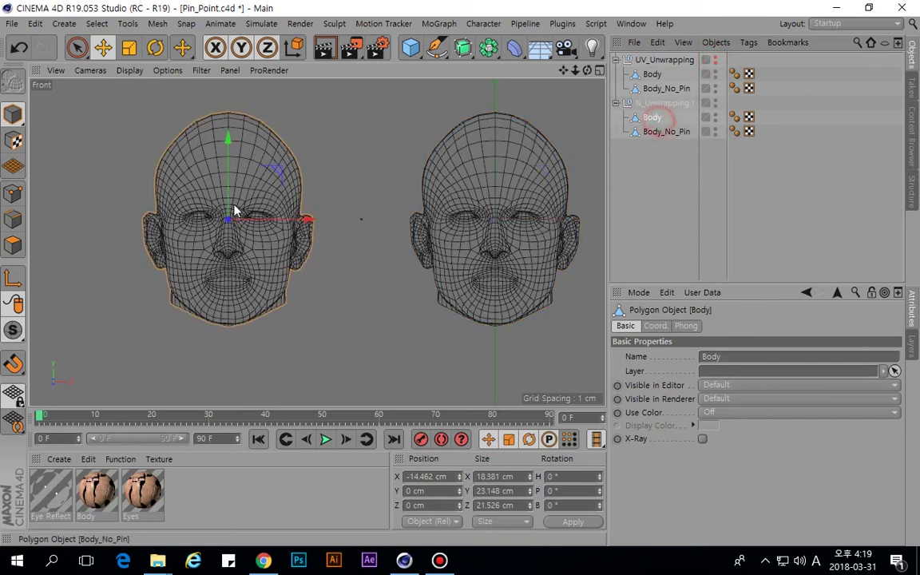
# Switch to the BP - UV Edit layout and examine the Body head's edges in the Perspective view.
pyautogui.click(827, 24)
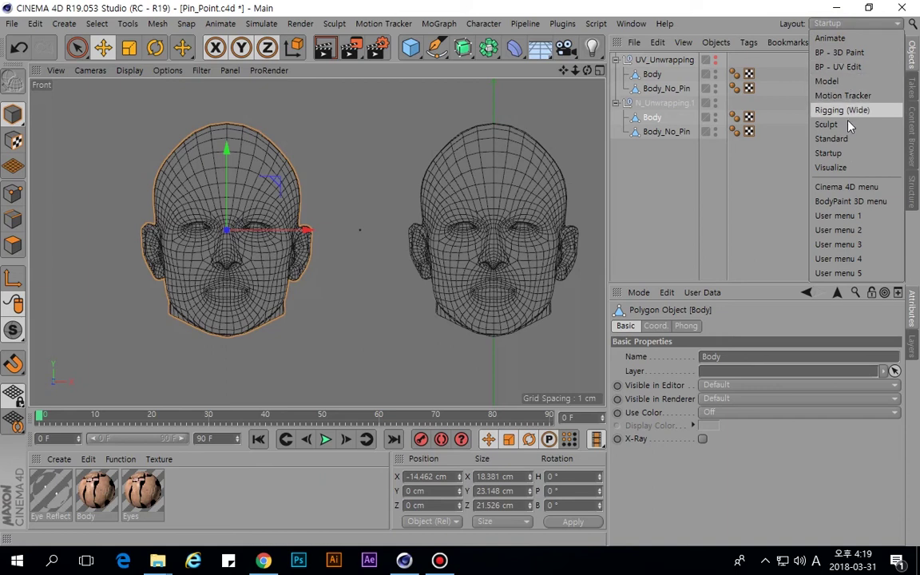
pyautogui.click(838, 67)
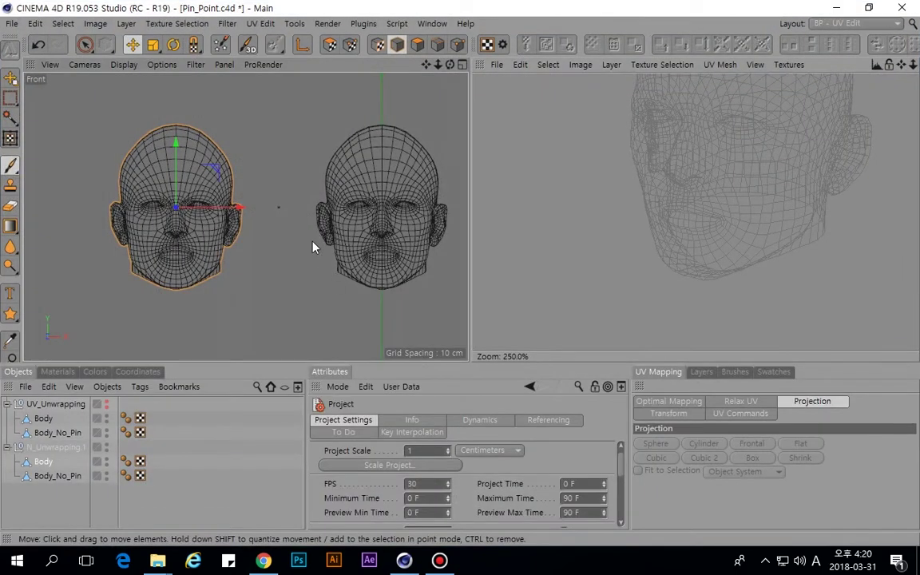
pyautogui.scroll(-3, 261, 243)
pyautogui.click(437, 45)
pyautogui.hotkey('ctrl', 'a')
pyautogui.keyDown('alt'); pyautogui.moveTo(244, 215); pyautogui.dragTo(220, 201); pyautogui.keyUp('alt')
pyautogui.hotkey('ctrl', 'shift', 'z')
pyautogui.press('F1')
pyautogui.keyDown('alt'); pyautogui.moveTo(220, 201); pyautogui.dragTo(337, 214, button='right'); pyautogui.keyUp('alt')
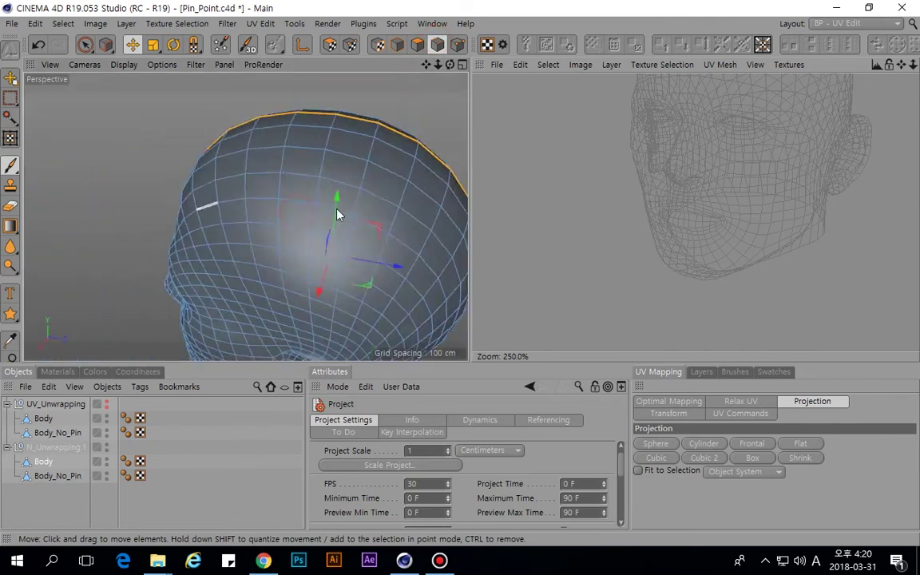
# Frame both heads from the front in the Perspective view and return to Model mode.
pyautogui.scroll(-4, 337, 214)
pyautogui.keyDown('alt'); pyautogui.moveTo(384, 261); pyautogui.dragTo(30, 201); pyautogui.keyUp('alt')
pyautogui.keyDown('alt'); pyautogui.moveTo(242, 244); pyautogui.dragTo(284, 191, button='middle'); pyautogui.keyUp('alt')
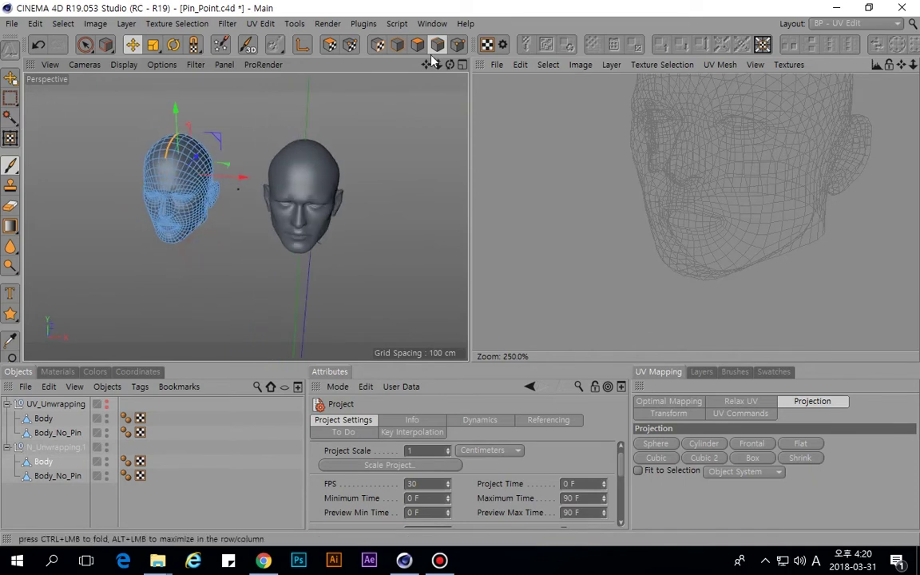
pyautogui.click(397, 44)
pyautogui.scroll(-2, 725, 154)
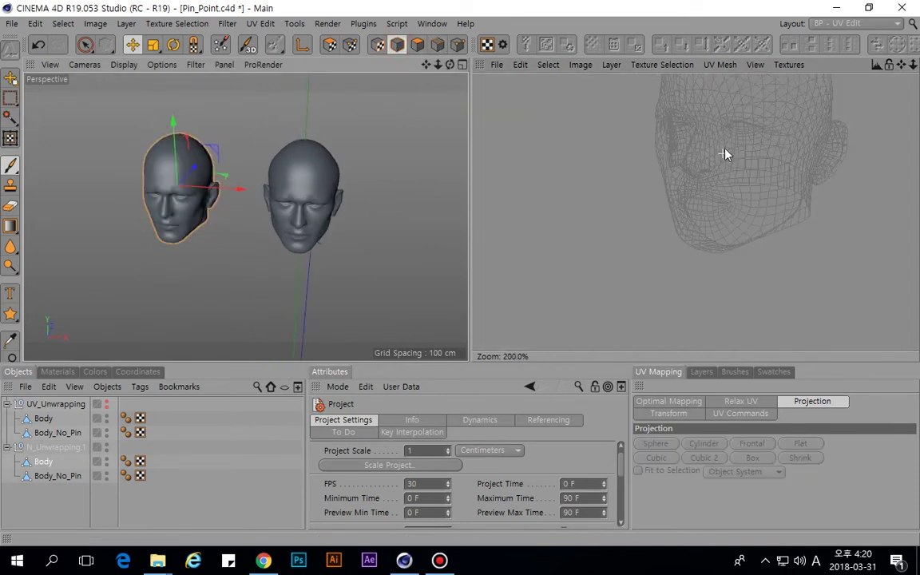
# Centre the Body head in the UV view and switch to UV Polygon Edit mode.
pyautogui.keyDown('alt'); pyautogui.moveTo(726, 151); pyautogui.dragTo(700, 208, button='middle'); pyautogui.keyUp('alt')
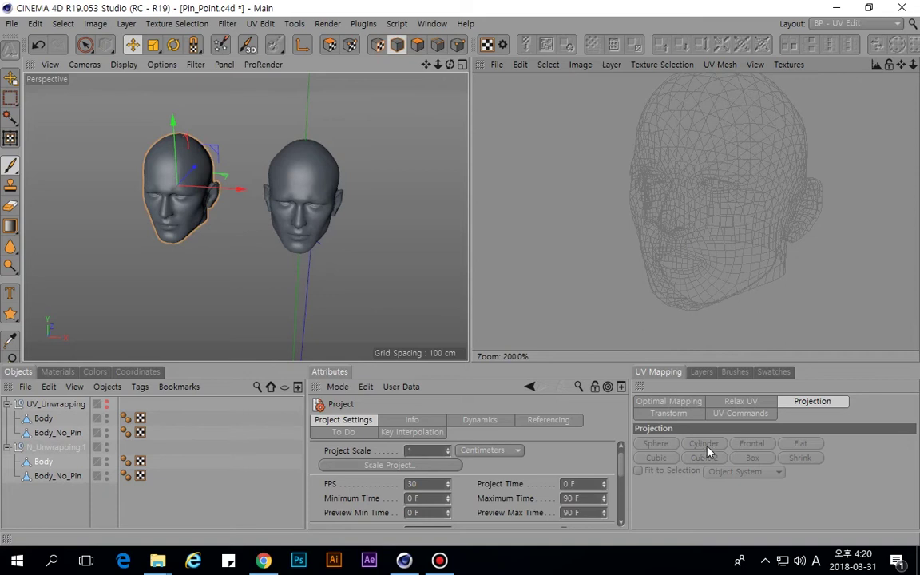
pyautogui.scroll(-2, 663, 224)
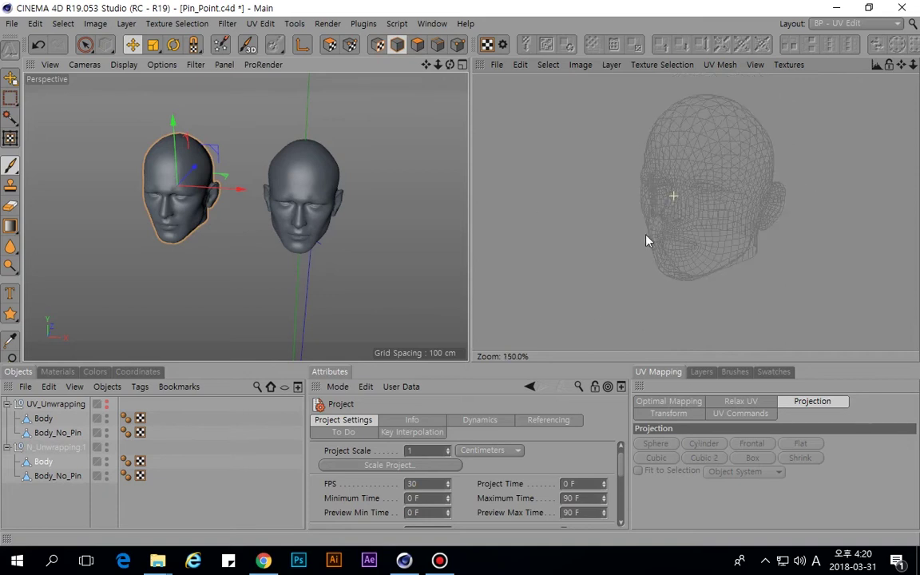
pyautogui.keyDown('alt'); pyautogui.moveTo(647, 240); pyautogui.dragTo(665, 215, button='middle'); pyautogui.keyUp('alt')
pyautogui.click(417, 44)
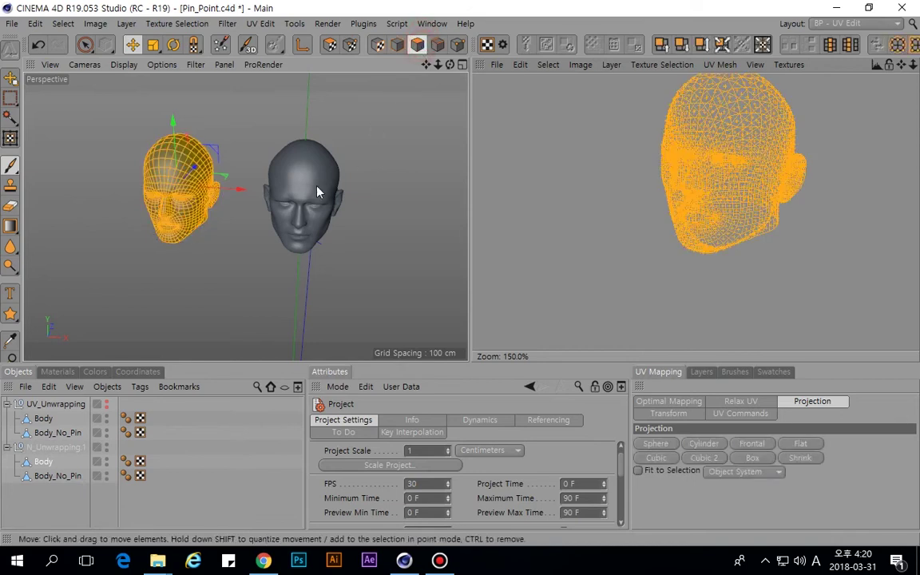
pyautogui.click(330, 44)
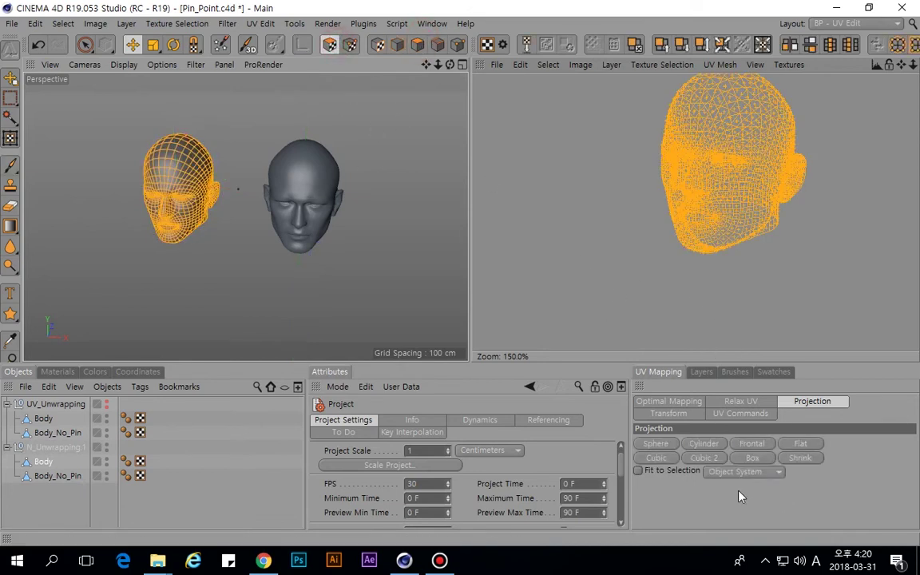
# Relax the Body head's UVs with LSCM, leaving Pin Point Selection off and Cut Selected Edges on.
pyautogui.click(741, 401)
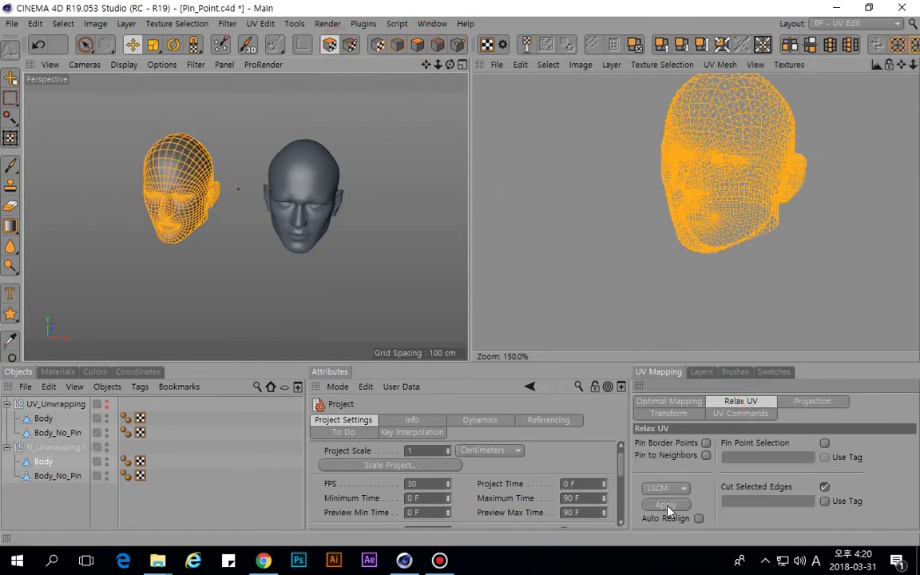
pyautogui.click(823, 445)
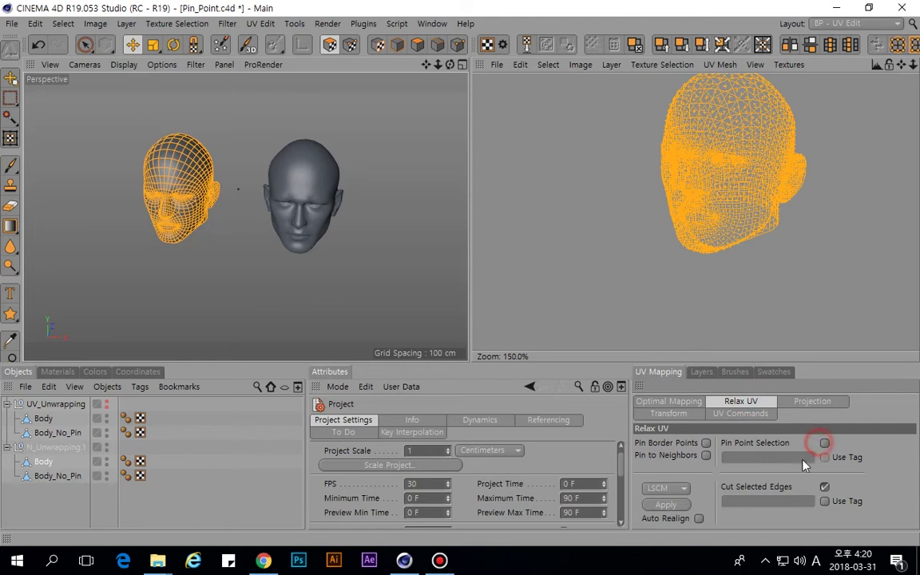
pyautogui.click(685, 504)
pyautogui.scroll(10, 756, 175)
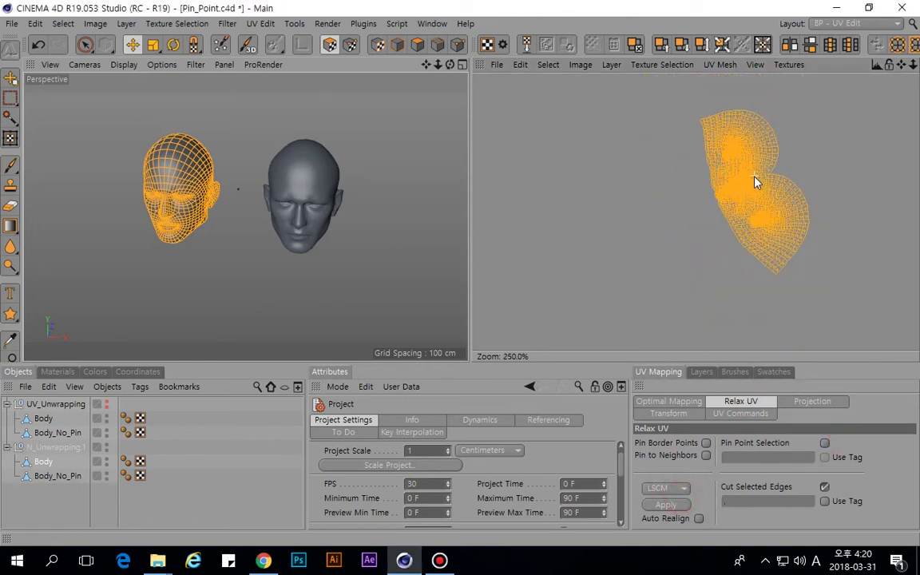
pyautogui.scroll(-12, 657, 247)
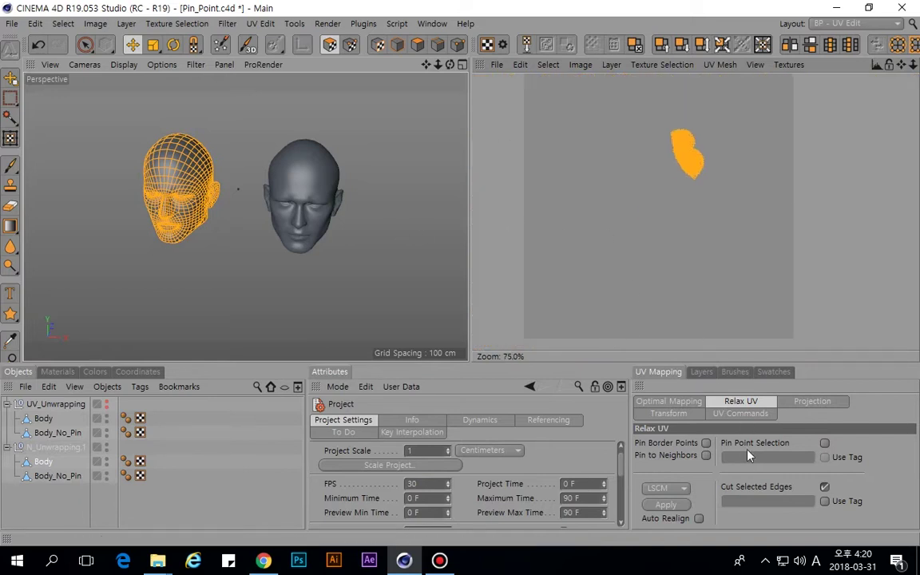
# Enable Pin Point Selection for Relax UV and apply a Frontal projection to the Body head's UVs.
pyautogui.click(809, 402)
pyautogui.click(735, 402)
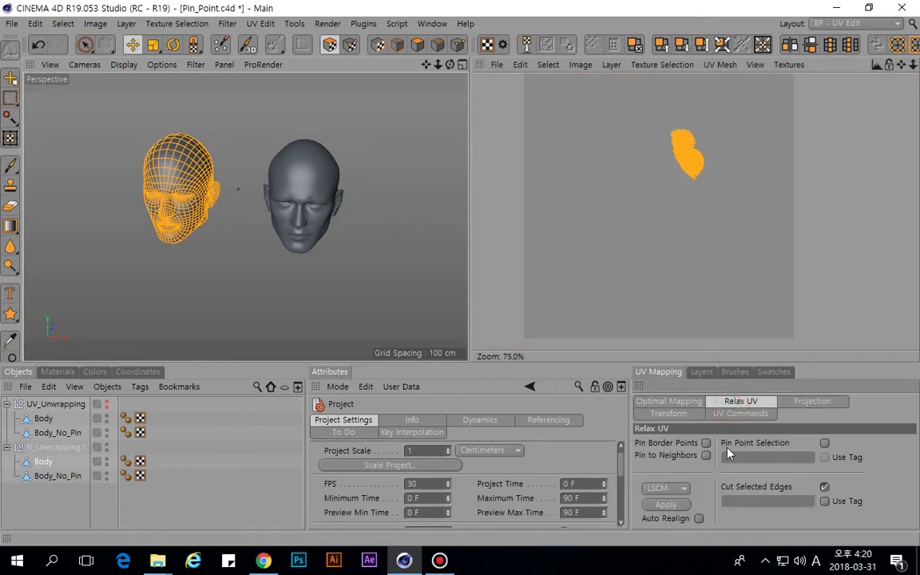
pyautogui.click(824, 442)
pyautogui.click(812, 401)
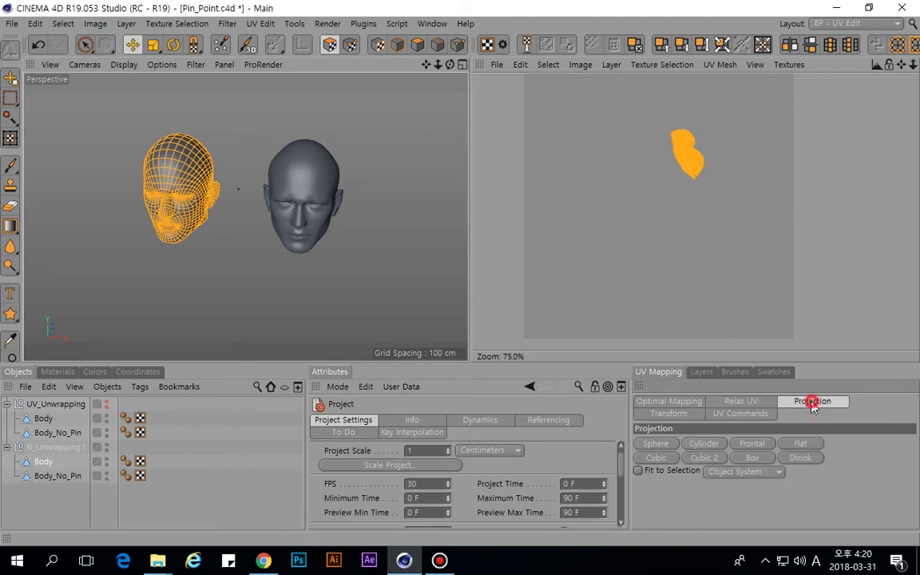
pyautogui.click(752, 444)
pyautogui.scroll(3, 622, 128)
pyautogui.scroll(3, 621, 128)
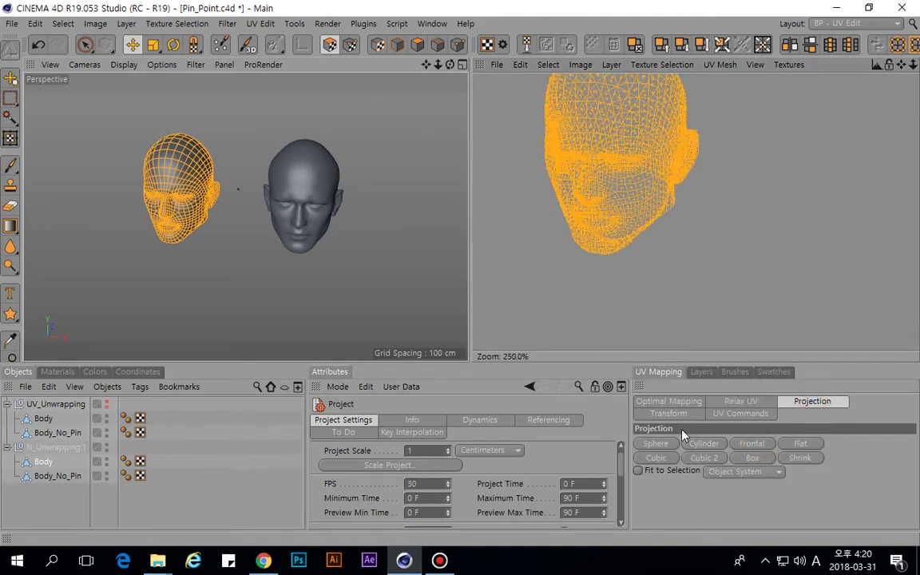
# Relax the frontally projected head UVs with LSCM using Pin Point Selection, and inspect the nose and mouth area.
pyautogui.click(741, 402)
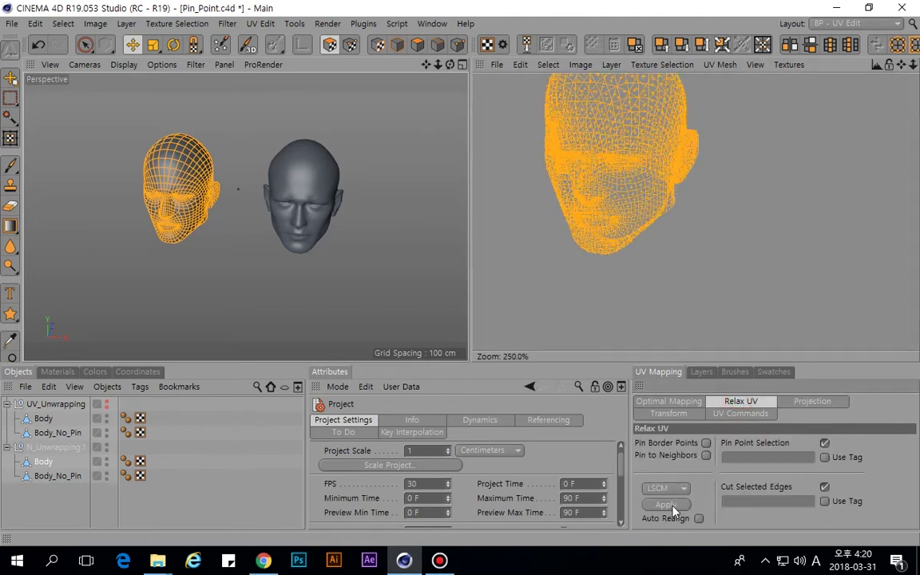
pyautogui.click(673, 508)
pyautogui.scroll(-3, 647, 222)
pyautogui.scroll(4, 639, 232)
pyautogui.scroll(5, 639, 232)
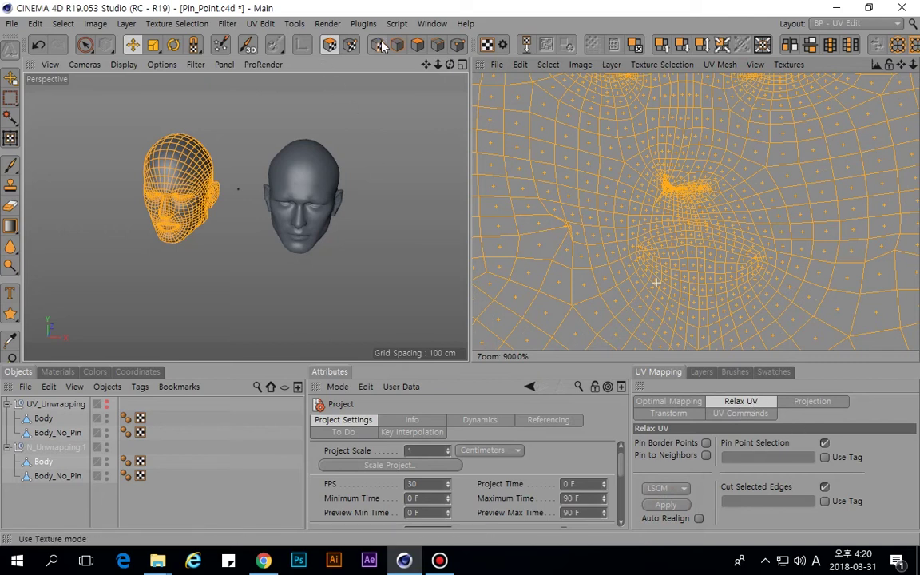
# In Points mode and the Front view, add the nose-tip and mid-forehead points on the face's centreline to the point selection.
pyautogui.click(458, 45)
pyautogui.keyDown('alt'); pyautogui.moveTo(119, 189); pyautogui.dragTo(380, 273, button='right'); pyautogui.keyUp('alt')
pyautogui.press('F4')
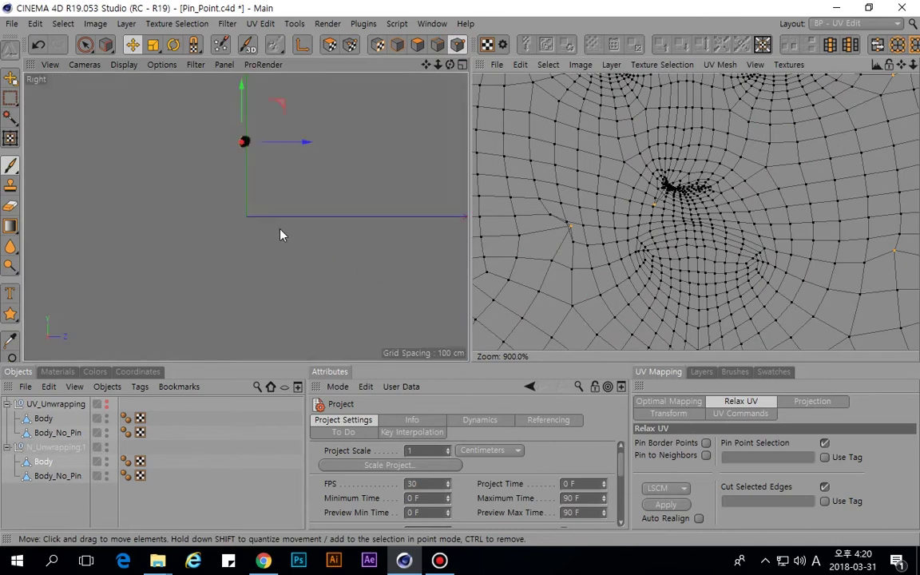
pyautogui.press('h')
pyautogui.press('s')
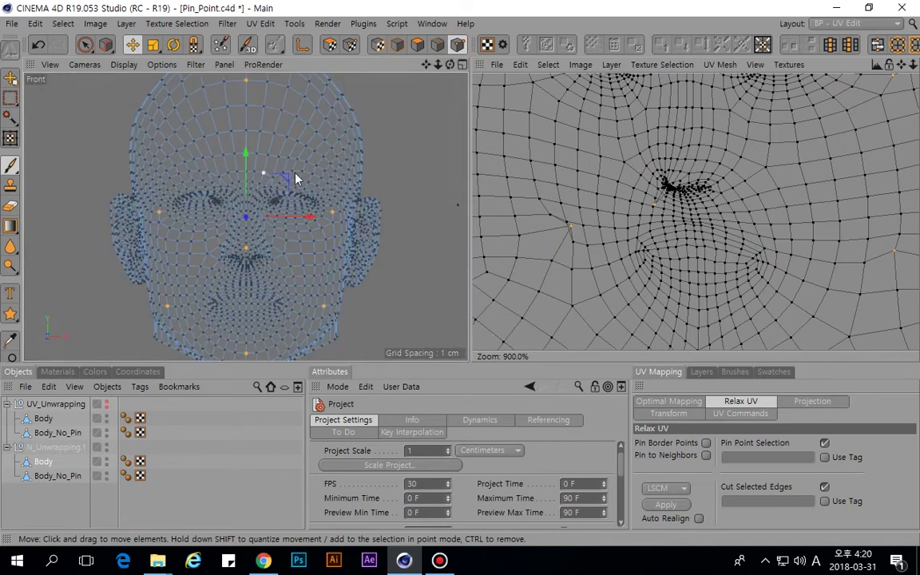
pyautogui.keyDown('alt'); pyautogui.moveTo(295, 177); pyautogui.dragTo(247, 206, button='right'); pyautogui.keyUp('alt')
pyautogui.keyDown('alt'); pyautogui.moveTo(248, 206); pyautogui.dragTo(335, 181, button='middle'); pyautogui.keyUp('alt')
pyautogui.keyDown('alt'); pyautogui.moveTo(341, 96); pyautogui.dragTo(344, 122, button='middle'); pyautogui.keyUp('alt')
pyautogui.keyDown('shift'); pyautogui.click(338, 231); pyautogui.keyUp('shift')
pyautogui.keyDown('shift'); pyautogui.click(338, 171); pyautogui.keyUp('shift')
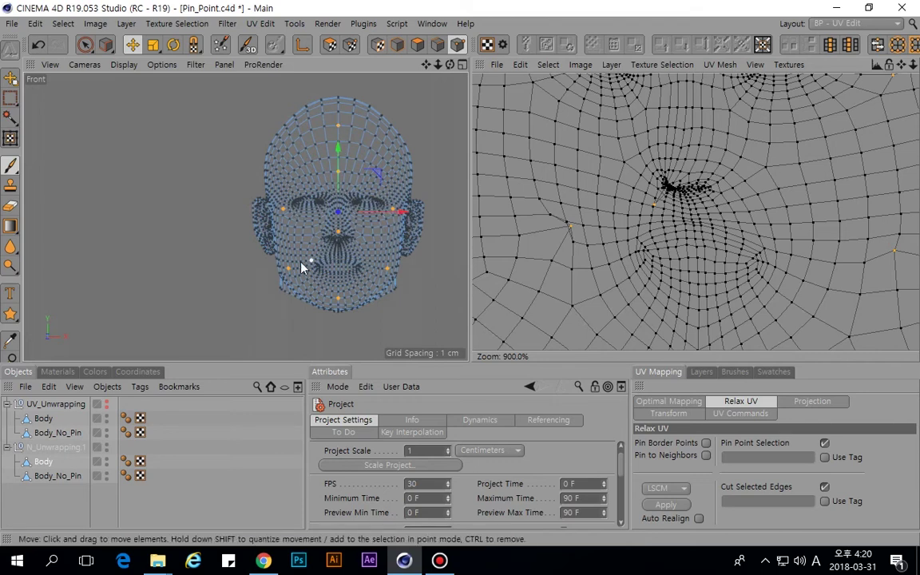
# Examine where the selected pin points lie around the forehead, eyes, nose and mouth in the UV mesh.
pyautogui.scroll(-4, 705, 230)
pyautogui.keyDown('alt'); pyautogui.moveTo(668, 140); pyautogui.dragTo(679, 178, button='middle'); pyautogui.keyUp('alt')
pyautogui.scroll(3, 696, 156)
pyautogui.scroll(3, 698, 154)
pyautogui.scroll(-3, 687, 169)
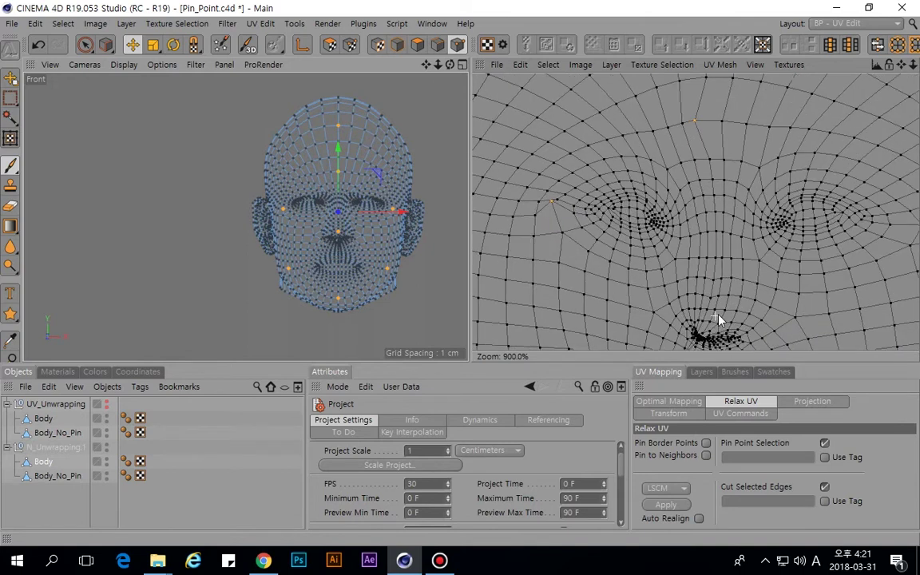
pyautogui.keyDown('alt'); pyautogui.moveTo(718, 320); pyautogui.dragTo(706, 310, button='middle'); pyautogui.keyUp('alt')
pyautogui.scroll(5, 703, 203)
pyautogui.scroll(-10, 696, 242)
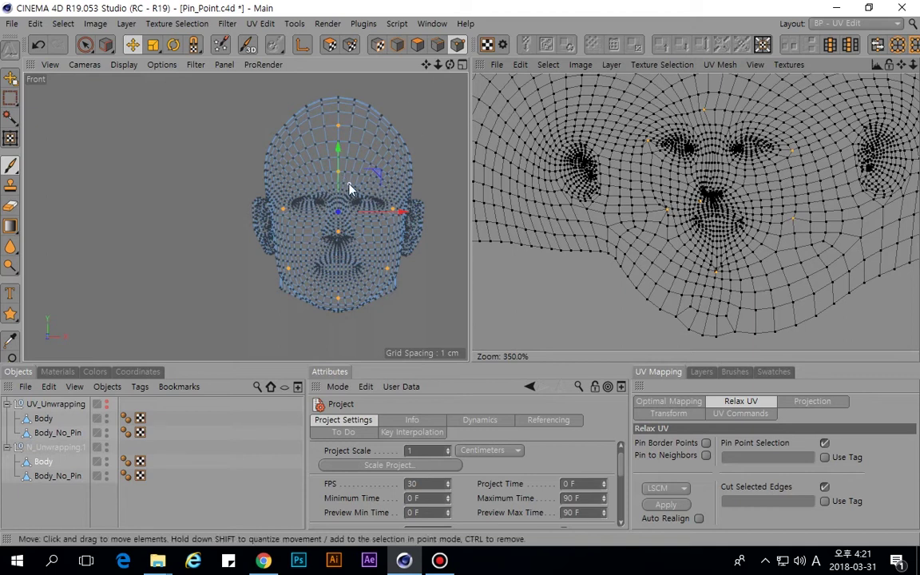
# Orbit the head to a three-quarter angle in the Perspective view and reapply the Frontal projection in Polygons mode.
pyautogui.press('F1')
pyautogui.keyDown('alt'); pyautogui.moveTo(407, 237); pyautogui.dragTo(329, 230); pyautogui.keyUp('alt')
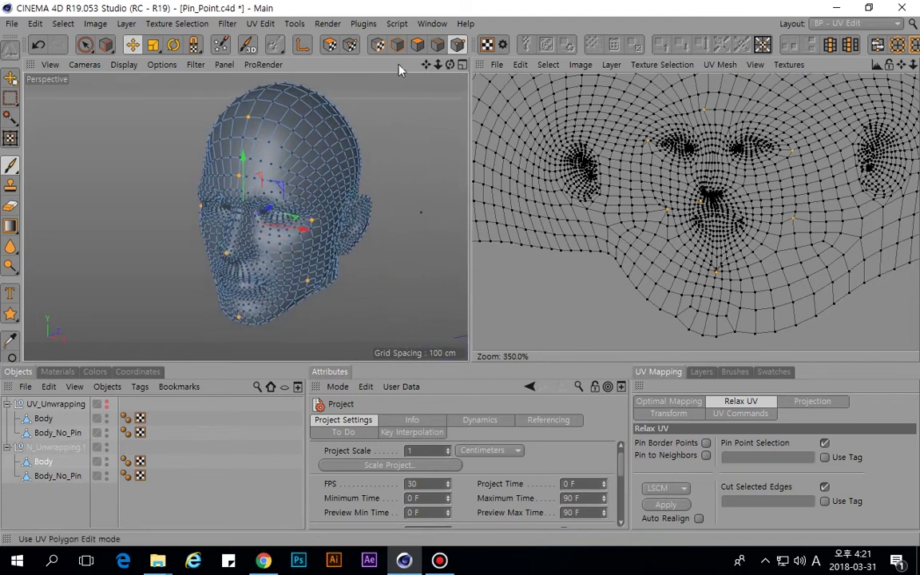
pyautogui.click(397, 44)
pyautogui.click(791, 408)
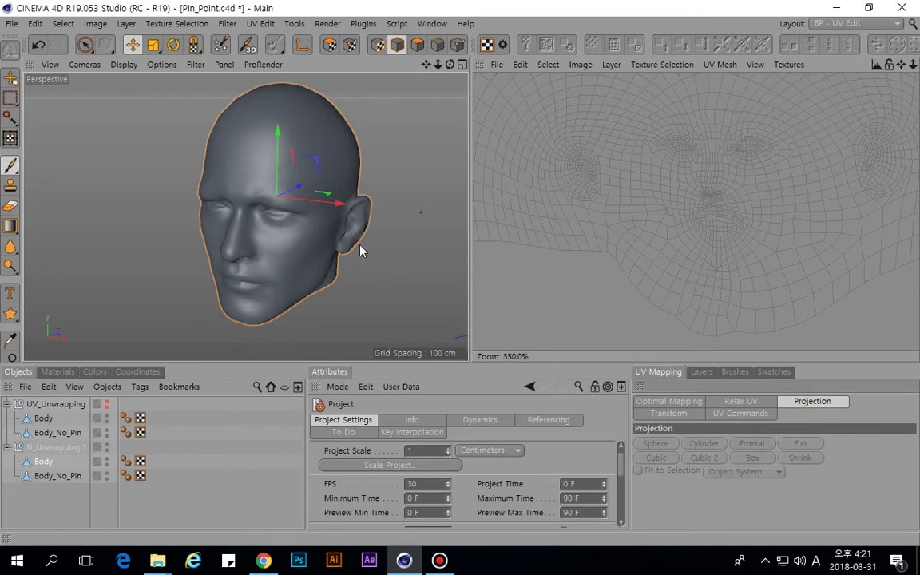
pyautogui.click(418, 44)
pyautogui.click(751, 446)
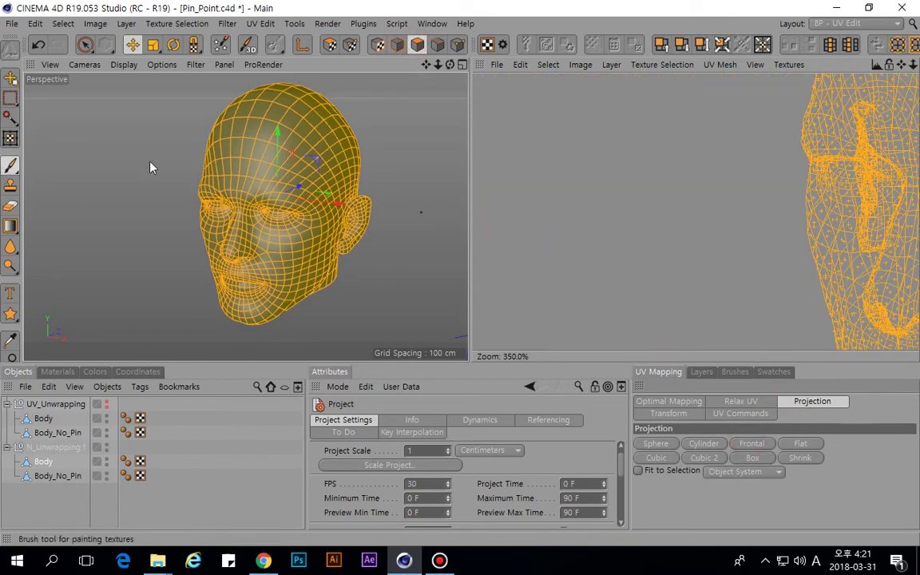
pyautogui.scroll(-3, 123, 165)
pyautogui.scroll(-5, 803, 245)
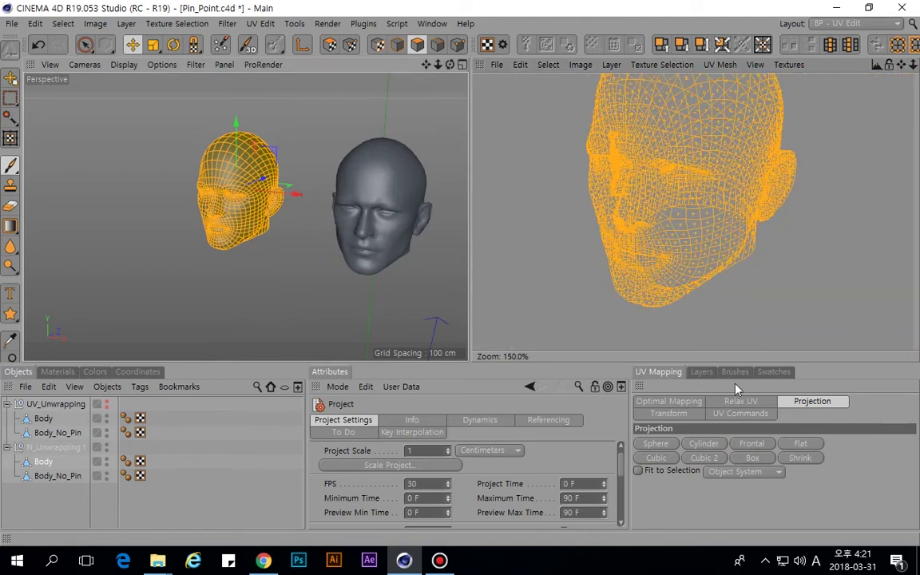
# Apply an LSCM relax with Pin Point Selection to the three-quarter projected UVs and inspect the face area.
pyautogui.click(741, 401)
pyautogui.click(667, 505)
pyautogui.scroll(5, 639, 220)
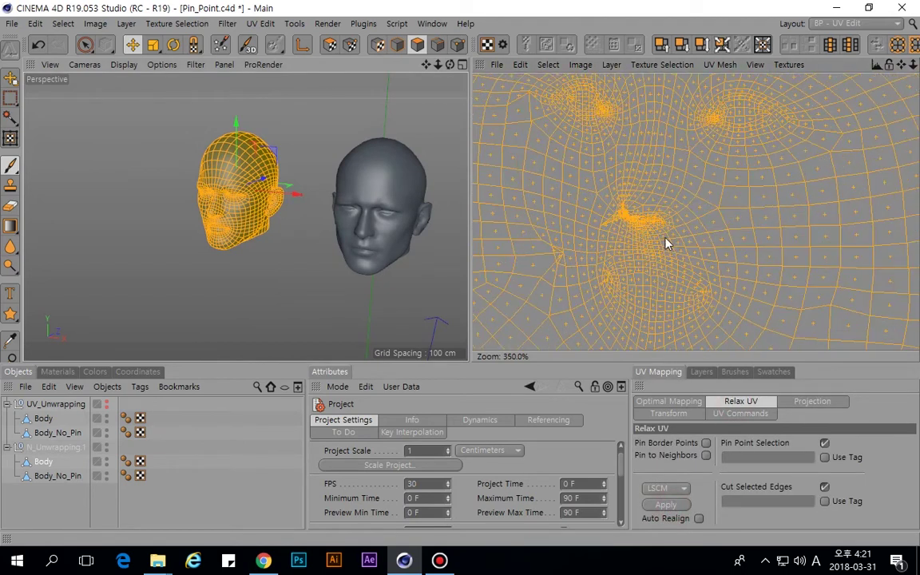
# Switch to the DefineUV.c4d project and examine the UV layout of its primitive objects.
pyautogui.scroll(2, 664, 238)
pyautogui.scroll(-2, 621, 214)
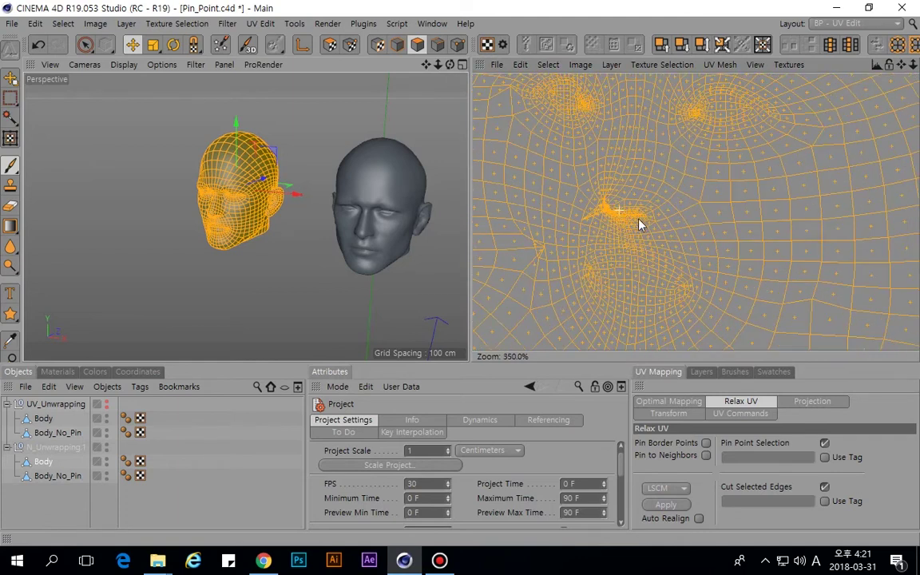
pyautogui.click(800, 408)
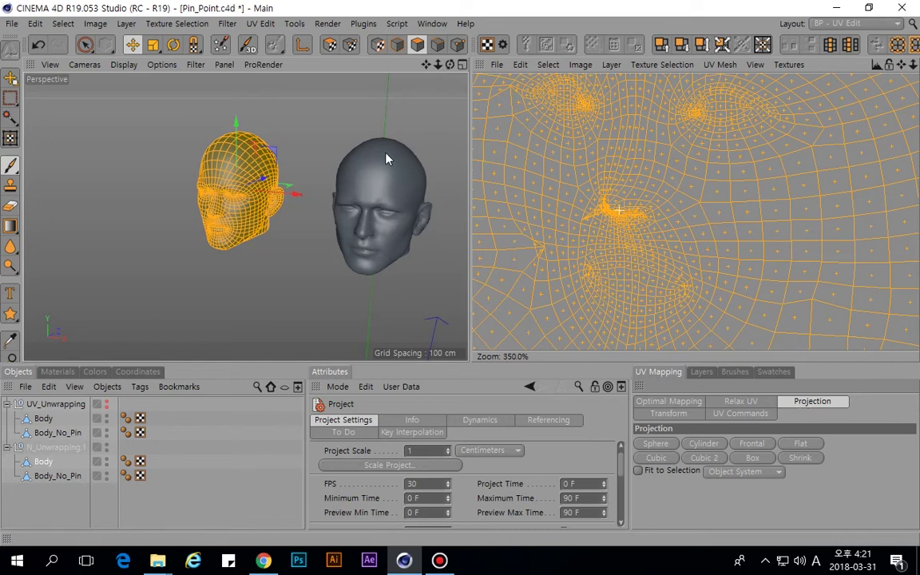
pyautogui.press('v')
pyautogui.moveTo(353, 185)
pyautogui.click(354, 216)
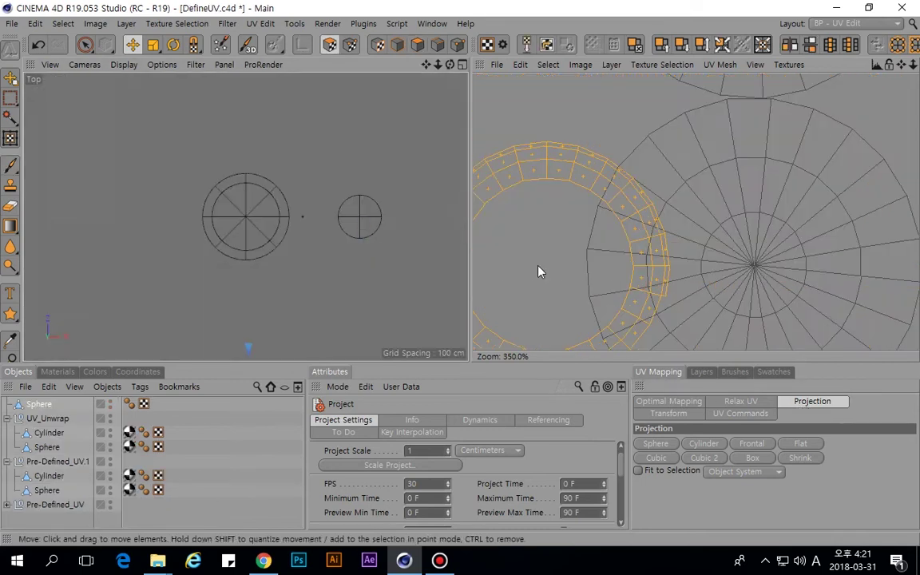
pyautogui.scroll(-8, 568, 247)
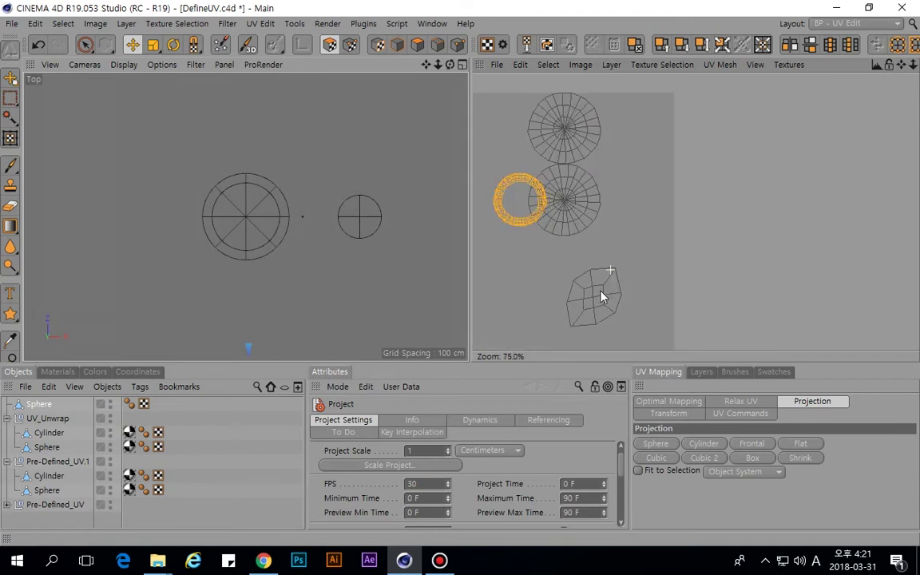
pyautogui.scroll(5, 604, 297)
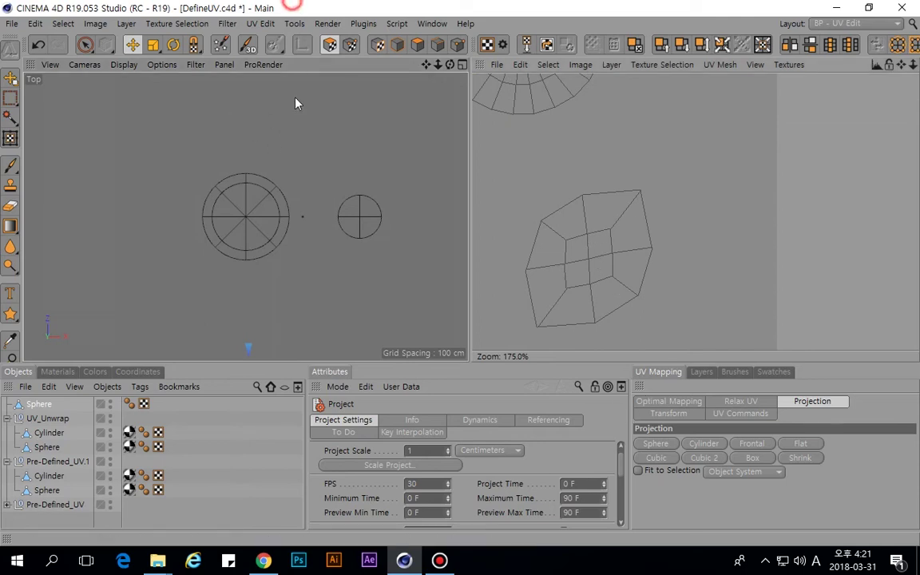
# Return to the Pin_Point.c4d project and apply a Frontal projection to the Body head's UVs from the framed front view.
pyautogui.press('v')
pyautogui.click(296, 190)
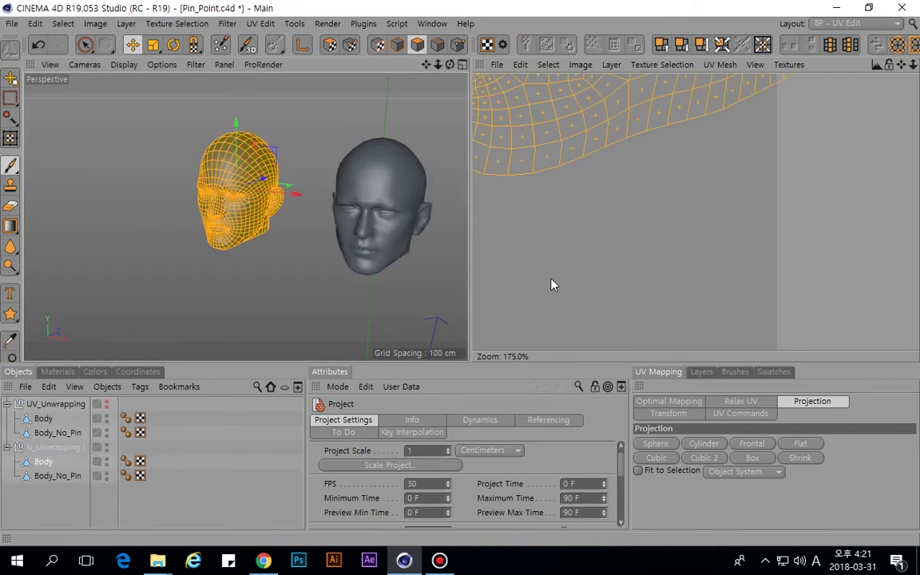
pyautogui.press('F4')
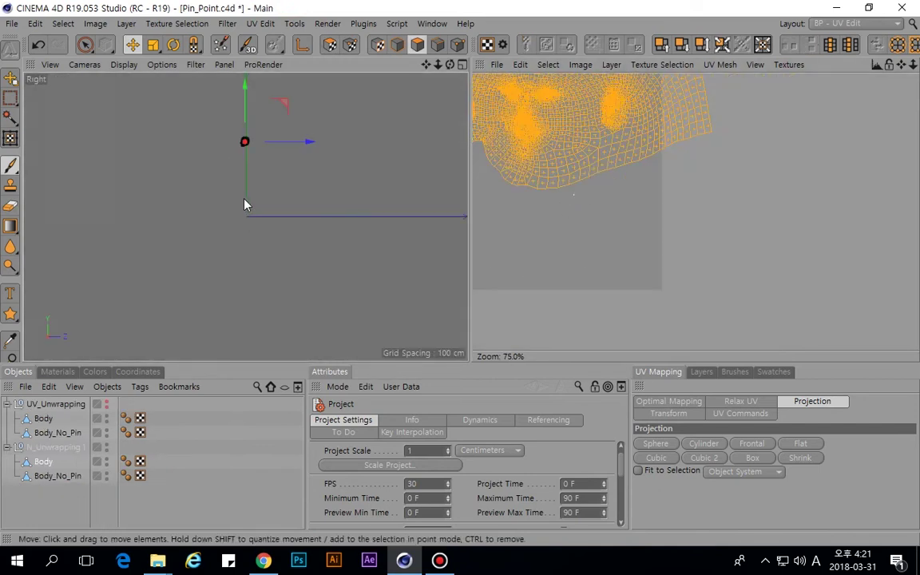
pyautogui.press('o')
pyautogui.click(752, 443)
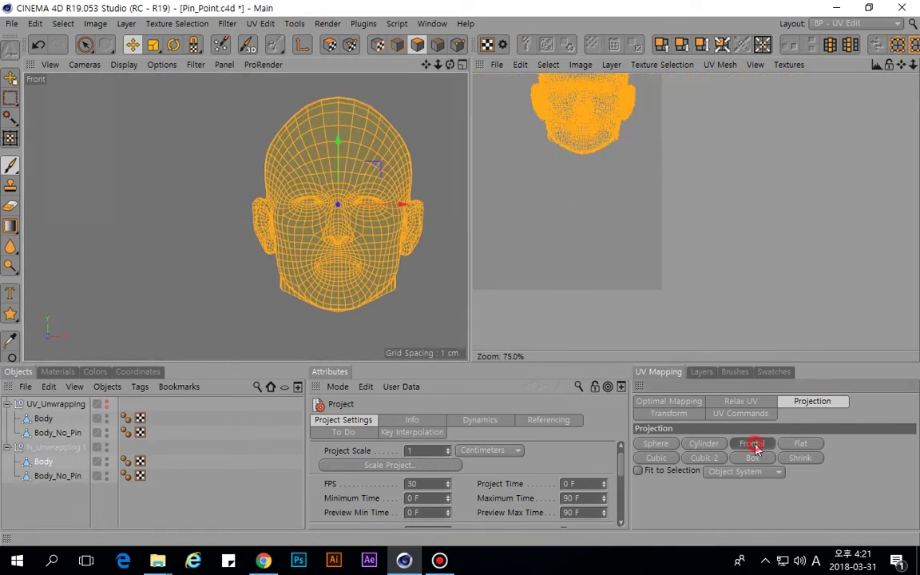
# Relax the projected head's UVs with the LSCM method and inspect the unfolded nose and mouth area.
pyautogui.click(742, 401)
pyautogui.click(667, 505)
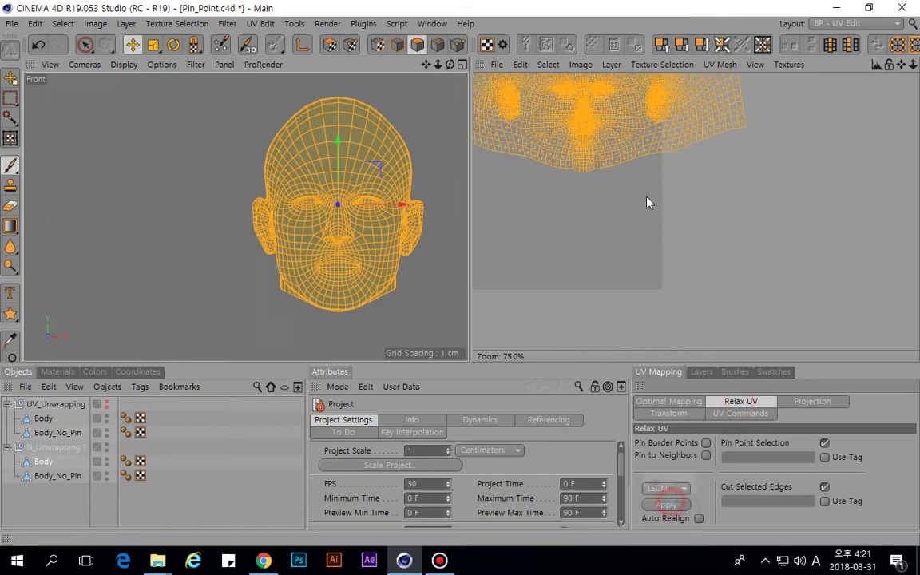
pyautogui.scroll(6, 639, 200)
pyautogui.scroll(-5, 651, 284)
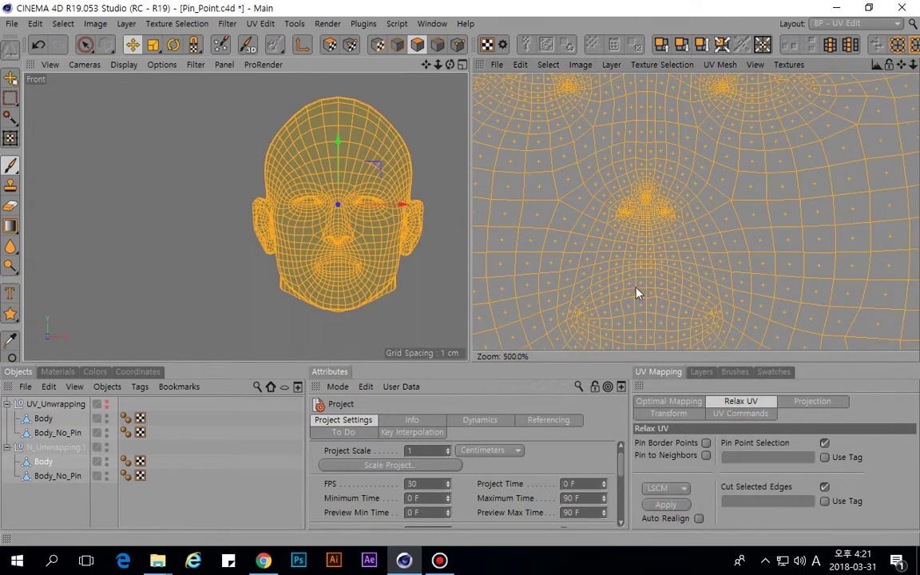
pyautogui.scroll(3, 651, 279)
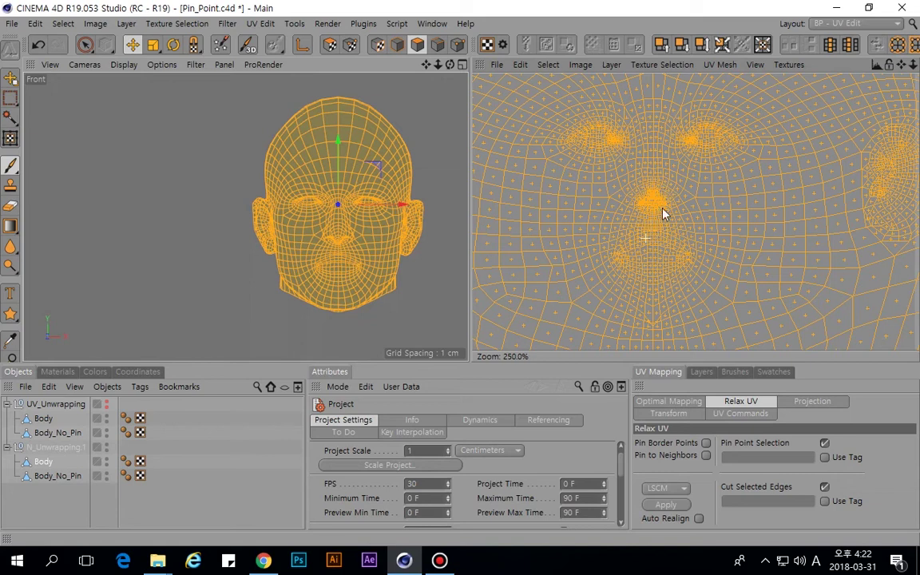
# Store the selected edges of the Body in N_Unwrapping.1 as a selection tag and use that tag for Cut Selected Edges.
pyautogui.click(74, 497)
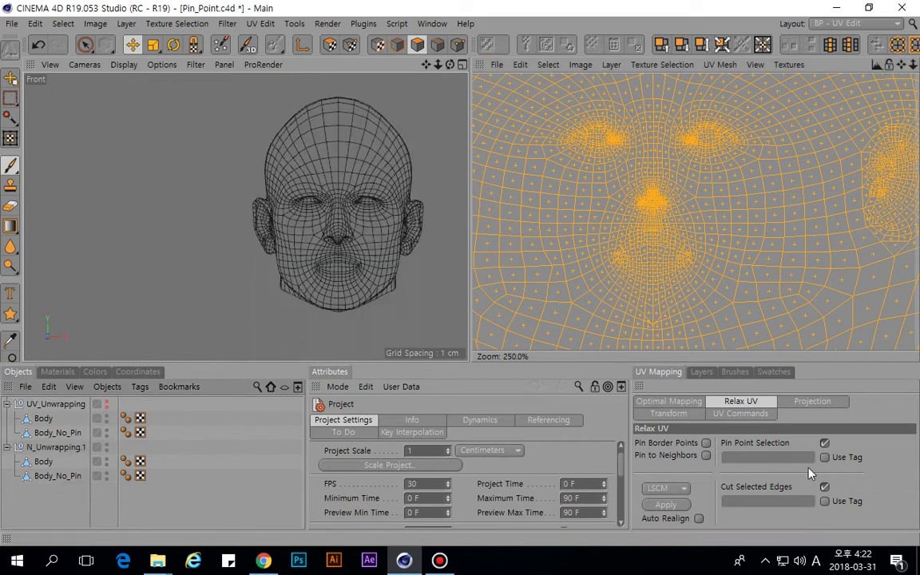
pyautogui.click(47, 477)
pyautogui.click(44, 464)
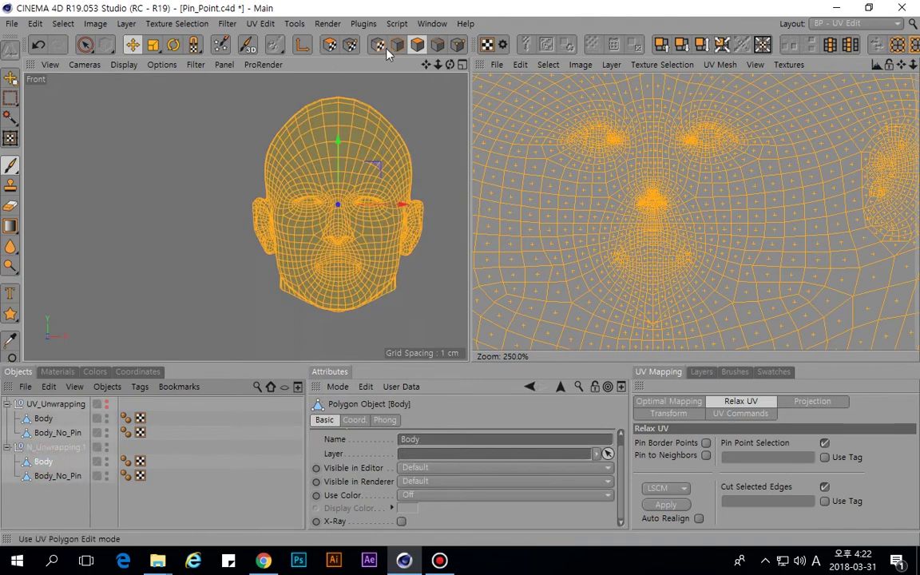
pyautogui.click(437, 44)
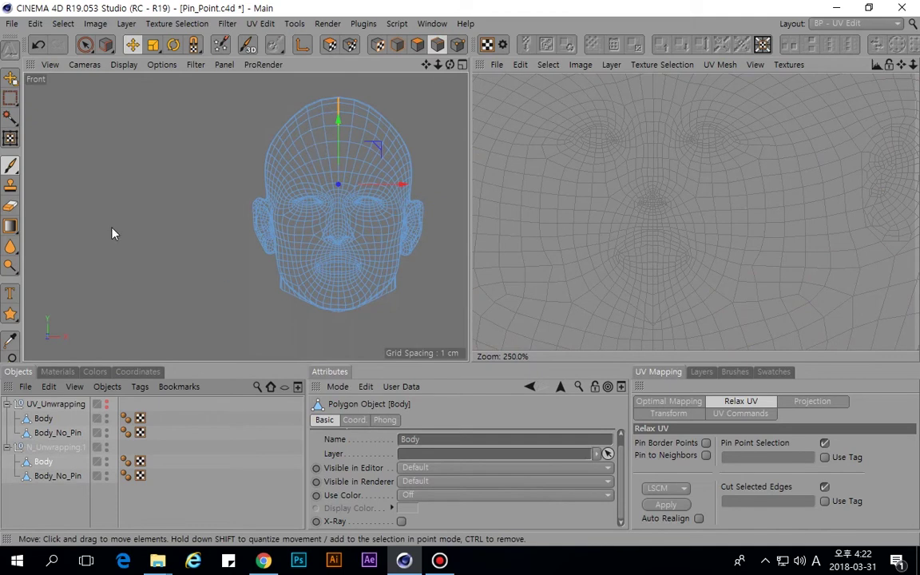
pyautogui.press('v')
pyautogui.moveTo(144, 203)
pyautogui.click(197, 364)
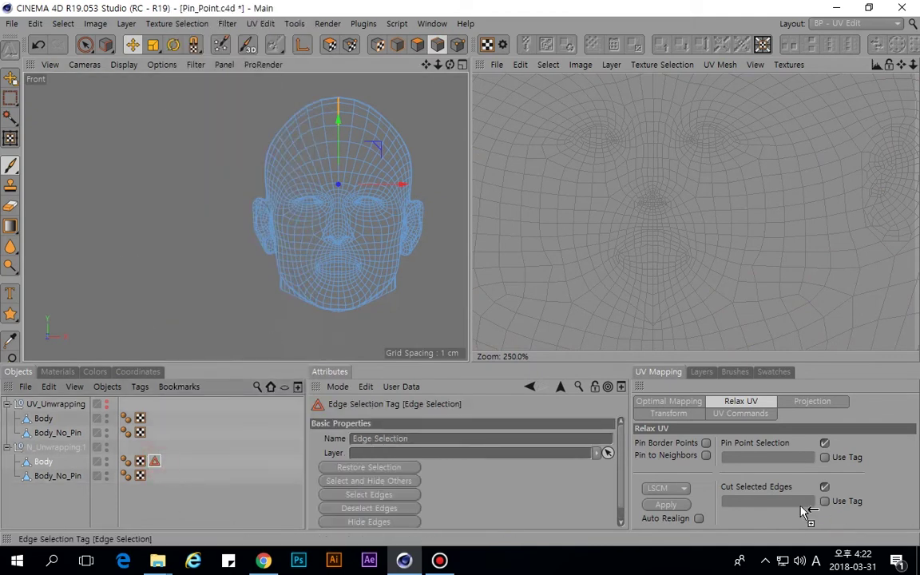
pyautogui.moveTo(804, 512)
pyautogui.mouseDown()
pyautogui.moveTo(827, 499)
pyautogui.moveTo(799, 502)
pyautogui.mouseUp()
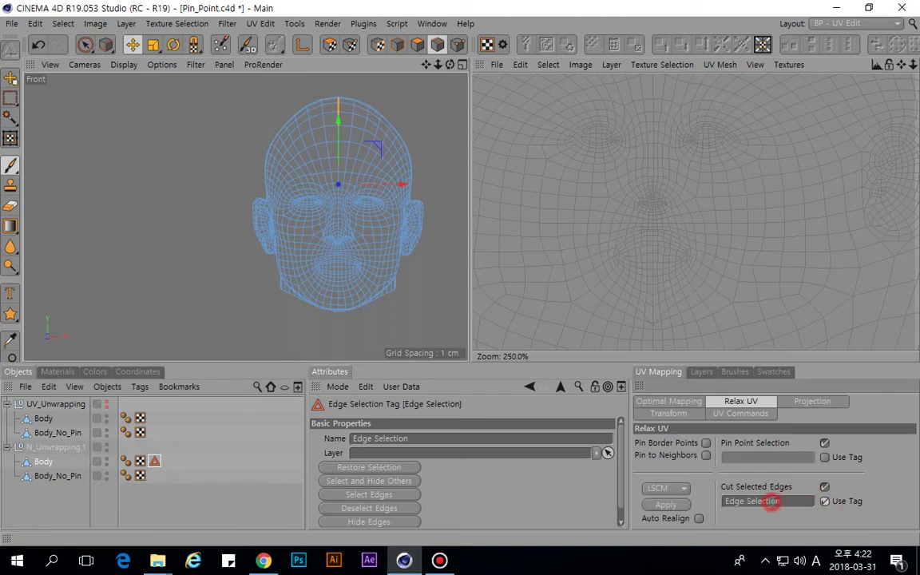
pyautogui.click(781, 501)
# Rename the edge selection tag as Head_unWrap_Seam.
pyautogui.click(399, 439)
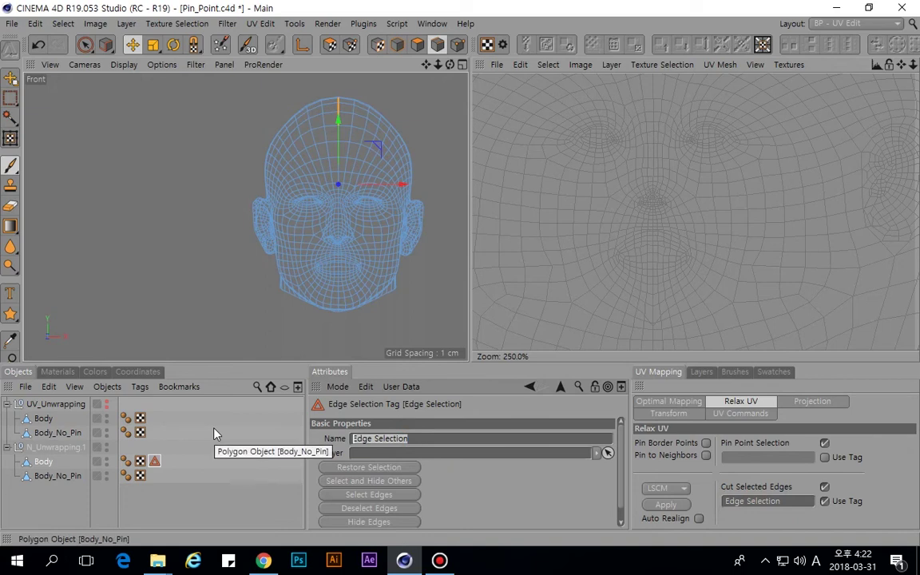
pyautogui.write('Head_')
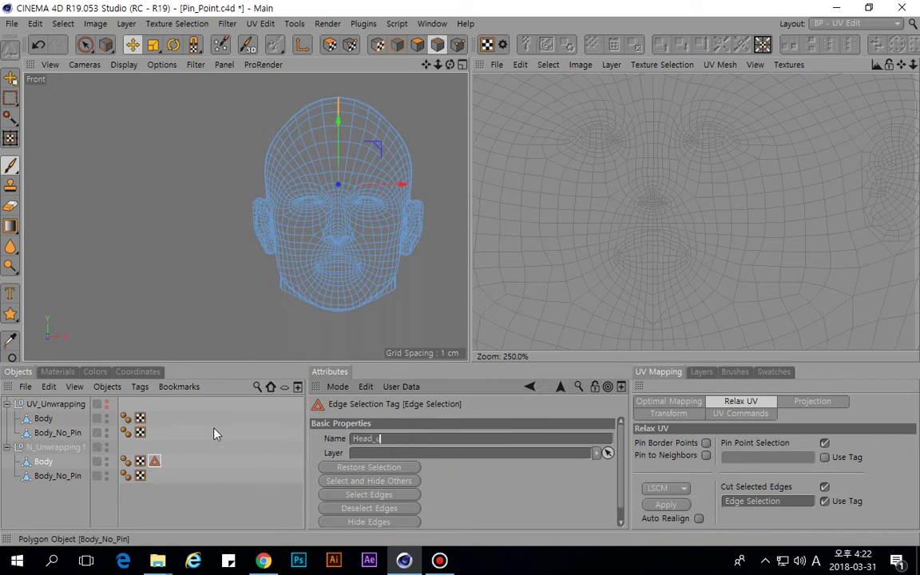
pyautogui.write('unWrap_Seam')
pyautogui.press('Return')
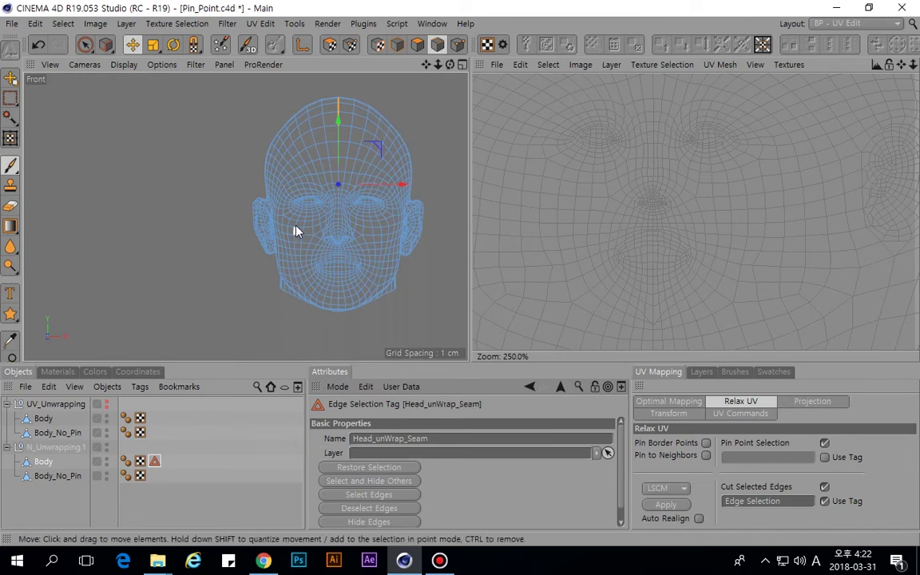
# Examine the head and its selected seam edges in the front and perspective views.
pyautogui.scroll(-5, 313, 190)
pyautogui.keyDown('alt'); pyautogui.moveTo(333, 223); pyautogui.dragTo(242, 202, button='middle'); pyautogui.keyUp('alt')
pyautogui.scroll(5, 238, 156)
pyautogui.keyDown('alt'); pyautogui.moveTo(250, 154); pyautogui.dragTo(237, 182, button='middle'); pyautogui.keyUp('alt')
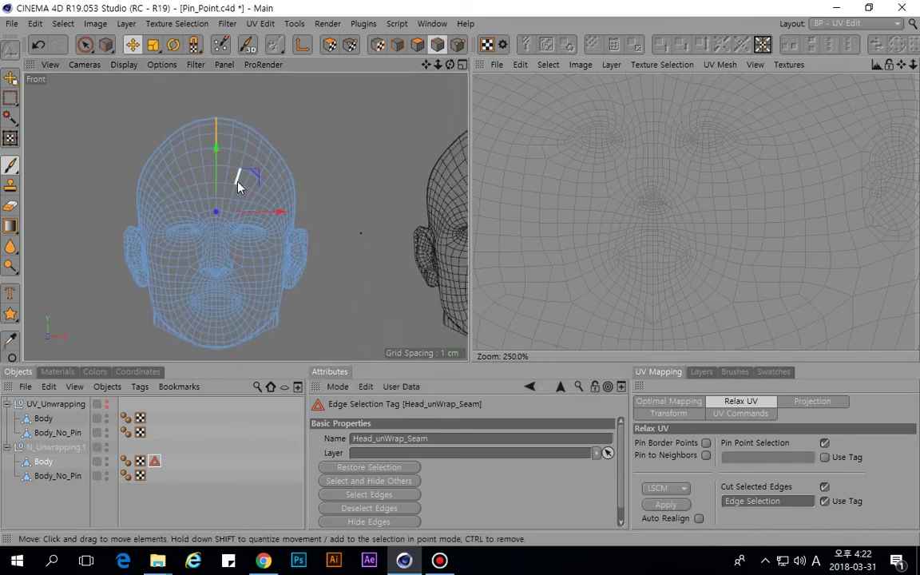
pyautogui.press('F2')
pyautogui.press('F1')
pyautogui.keyDown('alt'); pyautogui.moveTo(232, 206); pyautogui.dragTo(208, 236); pyautogui.keyUp('alt')
pyautogui.scroll(-5, 230, 194)
pyautogui.scroll(5, 228, 184)
pyautogui.scroll(-5, 217, 223)
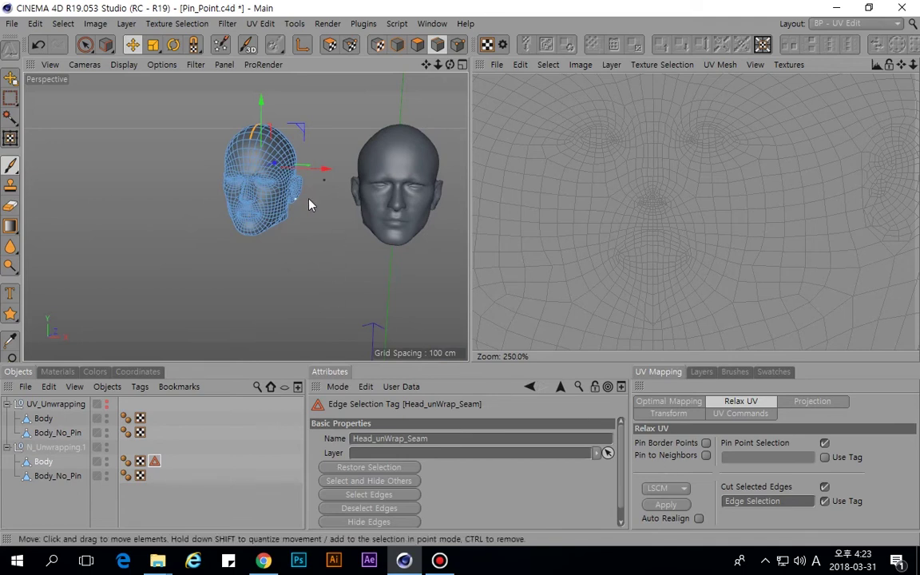
pyautogui.click(809, 402)
pyautogui.click(735, 414)
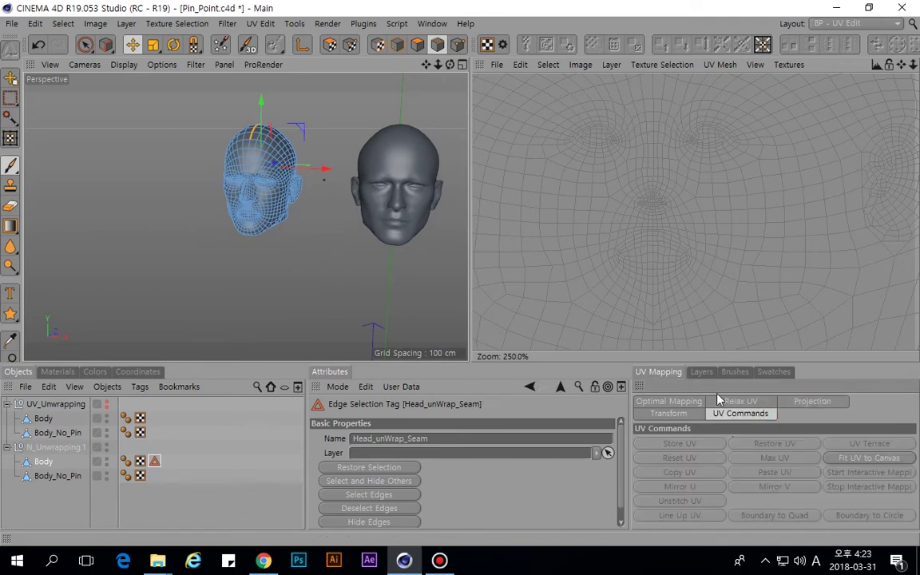
pyautogui.click(721, 401)
# In UV point editing, pull one point on the upper-right border of the head's UV mesh outward.
pyautogui.scroll(-5, 273, 164)
pyautogui.scroll(4, 302, 183)
pyautogui.scroll(-5, 633, 140)
pyautogui.click(418, 44)
pyautogui.scroll(4, 712, 151)
pyautogui.keyDown('alt'); pyautogui.moveTo(852, 79); pyautogui.dragTo(801, 94, button='middle'); pyautogui.keyUp('alt')
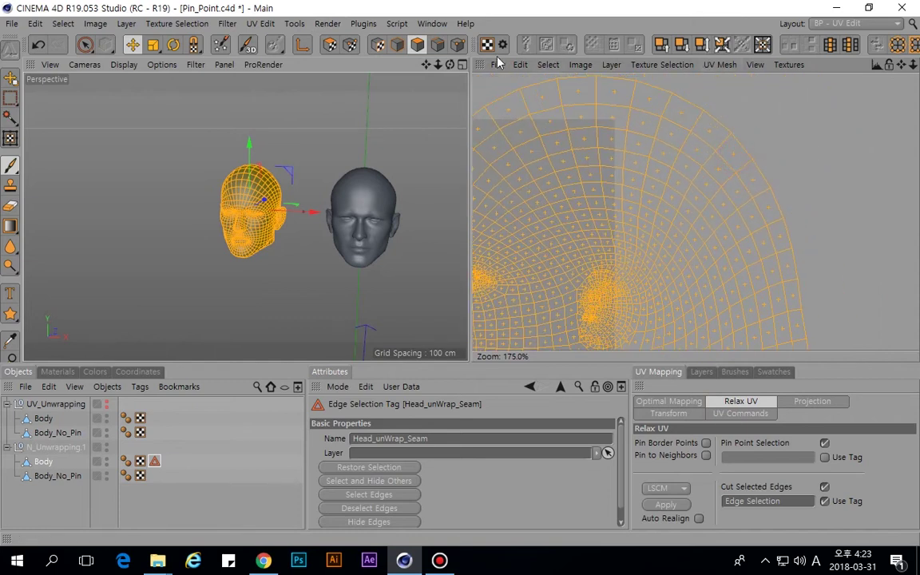
pyautogui.click(329, 45)
pyautogui.click(732, 154)
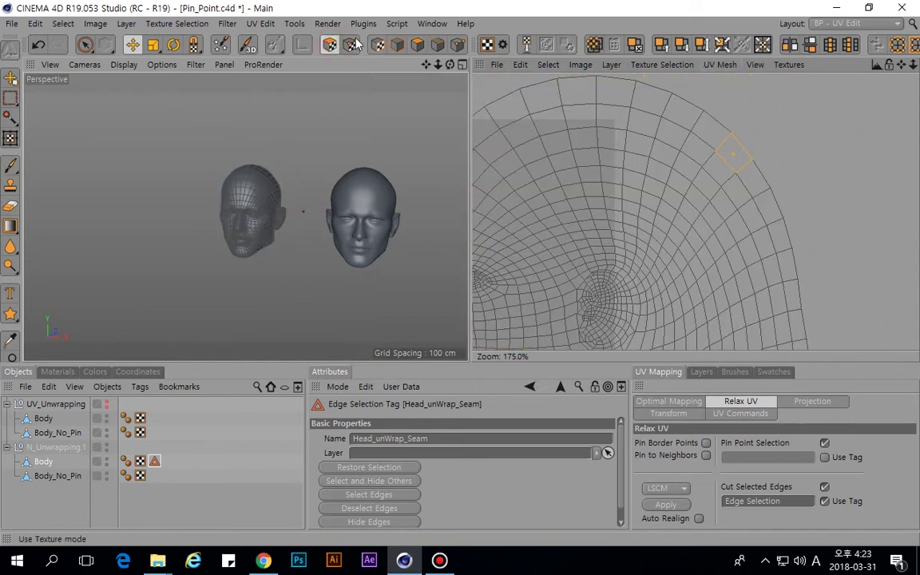
pyautogui.click(350, 45)
pyautogui.press('space')
pyautogui.click(752, 162)
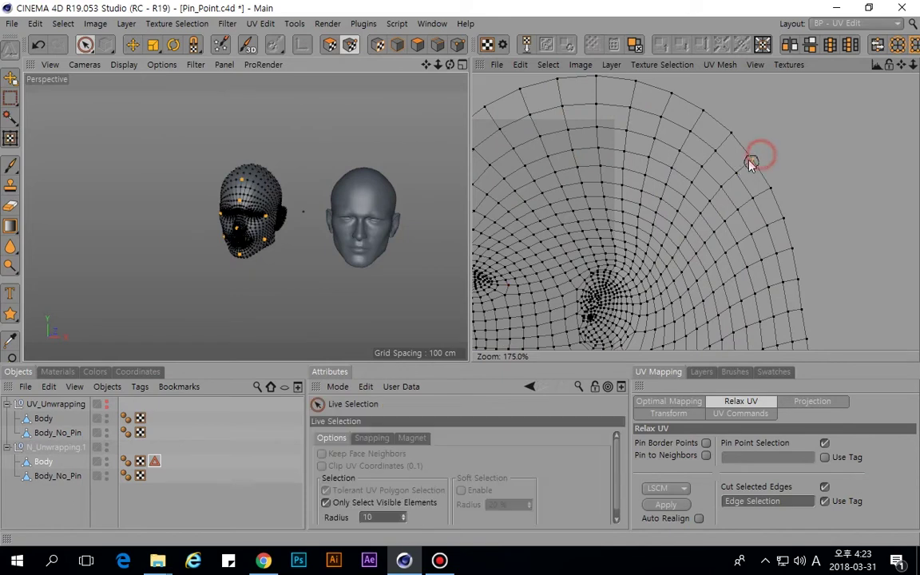
pyautogui.click(761, 172)
pyautogui.moveTo(752, 154)
pyautogui.mouseDown()
pyautogui.moveTo(772, 186)
pyautogui.moveTo(806, 146)
pyautogui.mouseUp()
# Move further individual UV points around the pulled border point to distort the neighbouring polygons.
pyautogui.press('space')
pyautogui.press('space')
pyautogui.click(782, 209)
pyautogui.press('space')
pyautogui.moveTo(751, 229); pyautogui.dragTo(777, 229)
pyautogui.press('space')
pyautogui.click(732, 168)
pyautogui.press('space')
pyautogui.moveTo(734, 228); pyautogui.dragTo(732, 204)
pyautogui.press('space')
# Move the inner UV point beneath the distorted border inward over the adjacent polygons.
pyautogui.click(769, 181)
pyautogui.press('space')
pyautogui.press('space')
pyautogui.press('space')
pyautogui.press('space')
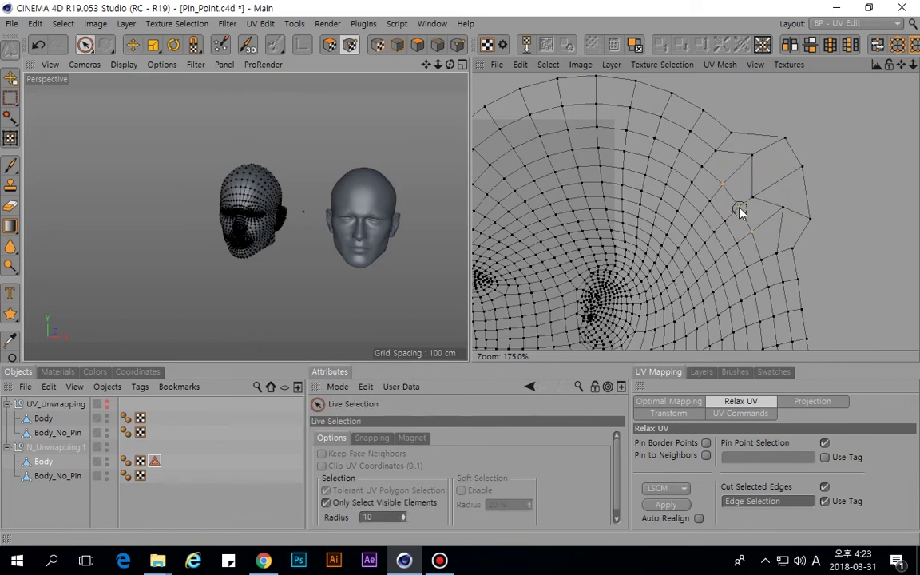
pyautogui.press('space')
pyautogui.moveTo(740, 208); pyautogui.dragTo(710, 217)
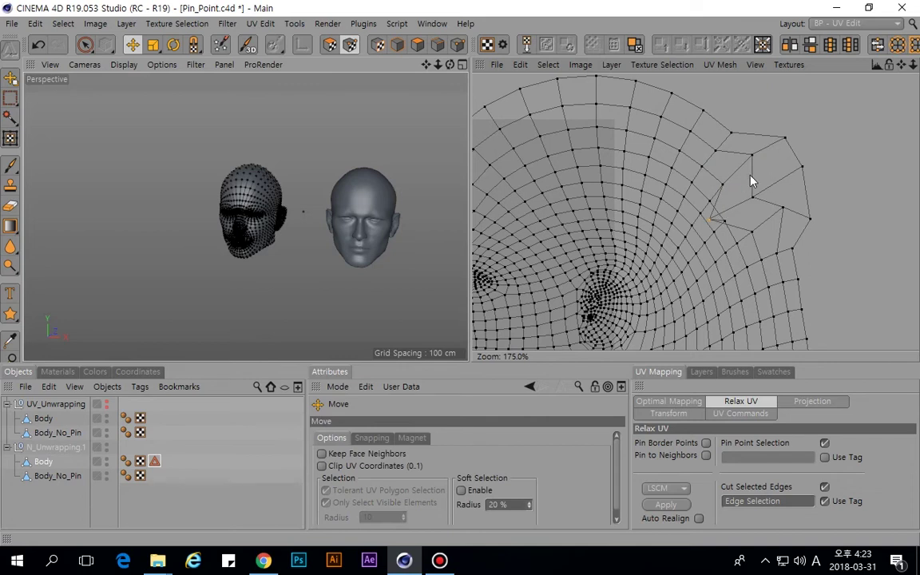
# Select all the distorted UV polygons on the mesh border with Live Selection in UV polygon editing.
pyautogui.click(417, 44)
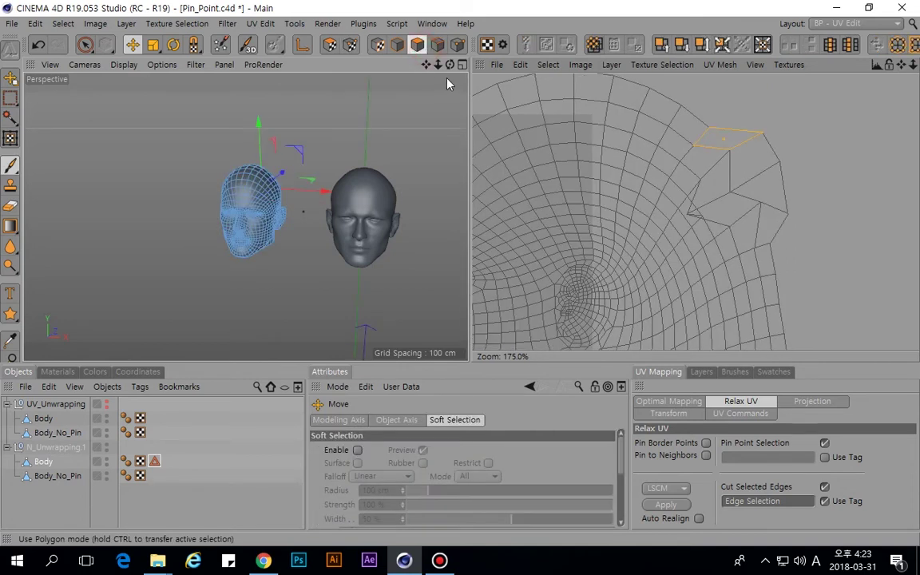
pyautogui.press('space')
pyautogui.click(782, 127)
pyautogui.click(754, 131)
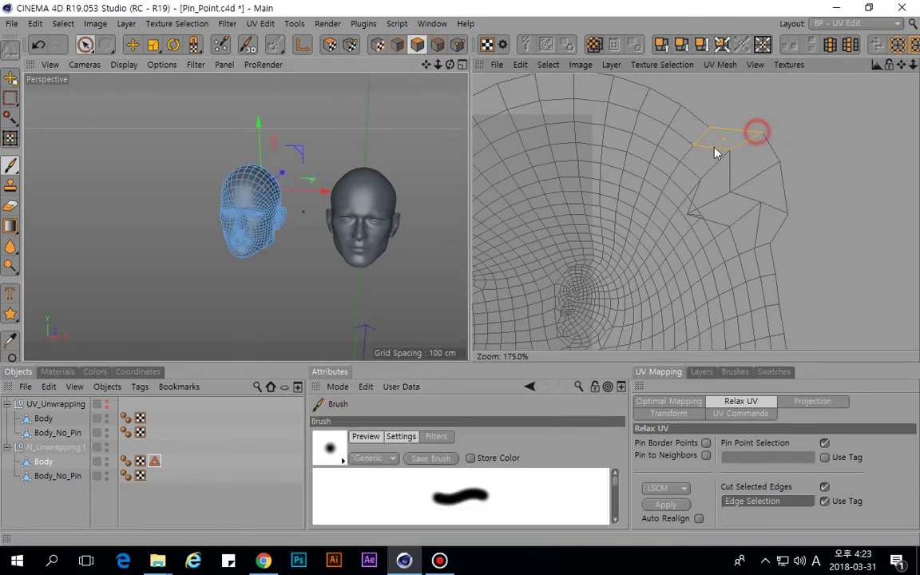
pyautogui.press('space')
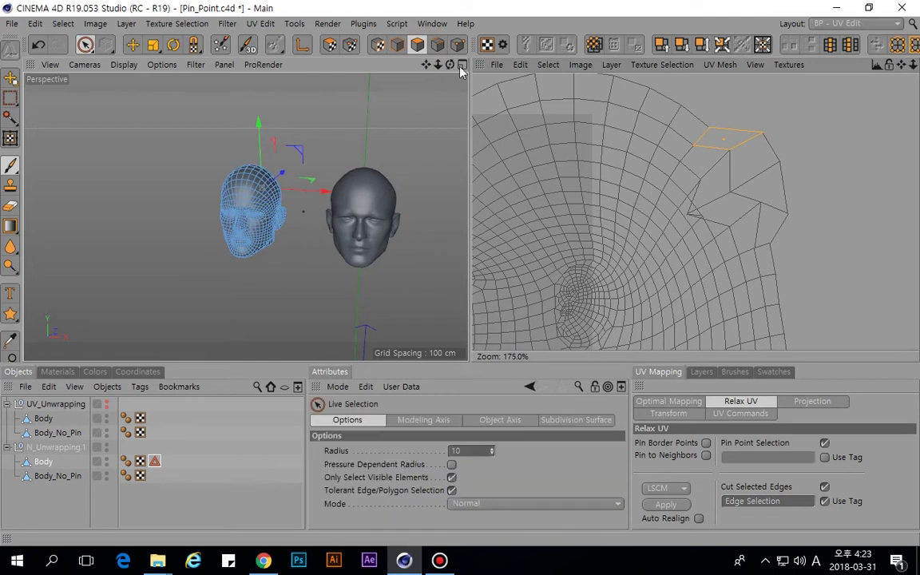
pyautogui.click(329, 44)
pyautogui.moveTo(726, 142)
pyautogui.mouseDown()
pyautogui.moveTo(704, 192)
pyautogui.moveTo(736, 230)
pyautogui.moveTo(767, 171)
pyautogui.mouseUp()
pyautogui.keyDown('alt'); pyautogui.moveTo(868, 259); pyautogui.dragTo(773, 239, button='middle'); pyautogui.keyUp('alt')
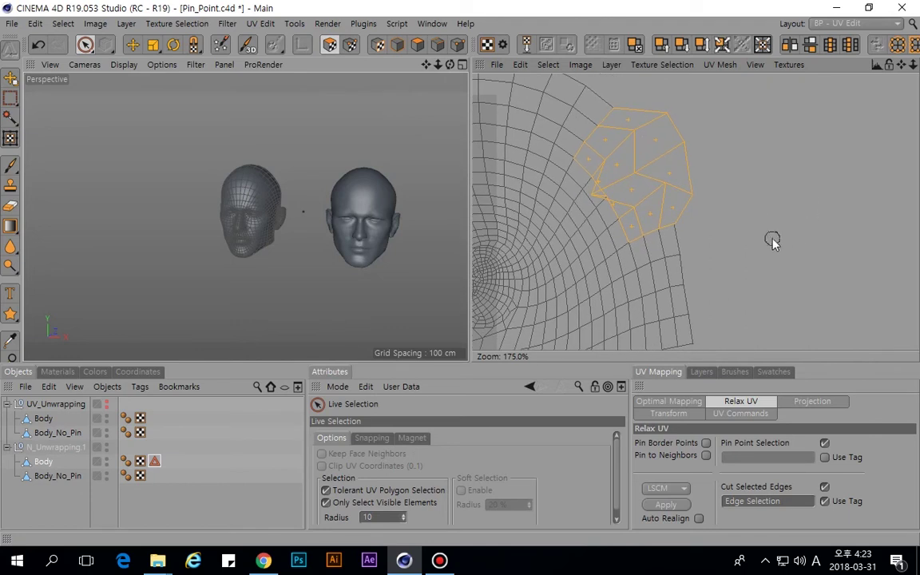
# Disable Pin Point Selection and Cut Selected Edges in the Relax UV settings.
pyautogui.click(825, 443)
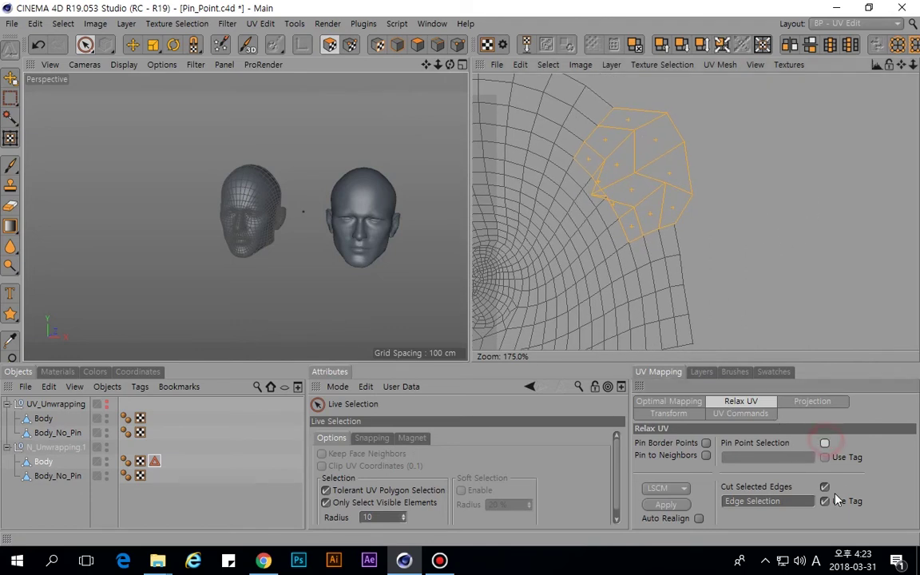
pyautogui.click(825, 487)
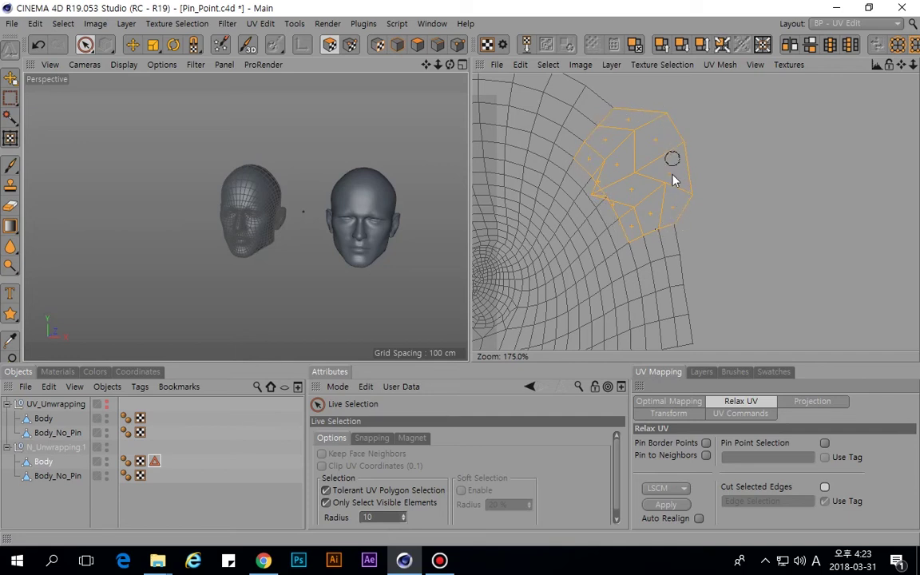
pyautogui.click(774, 371)
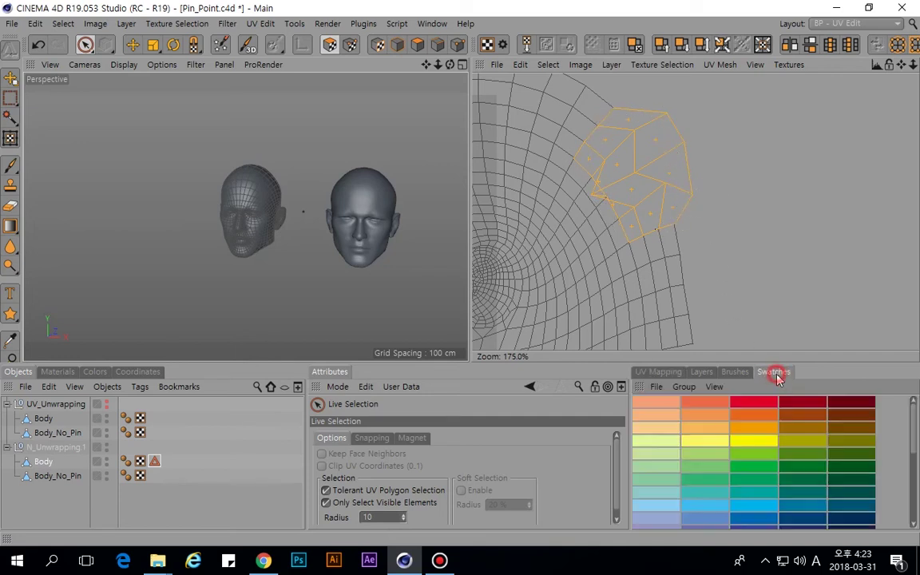
pyautogui.click(733, 373)
pyautogui.click(703, 372)
pyautogui.click(661, 372)
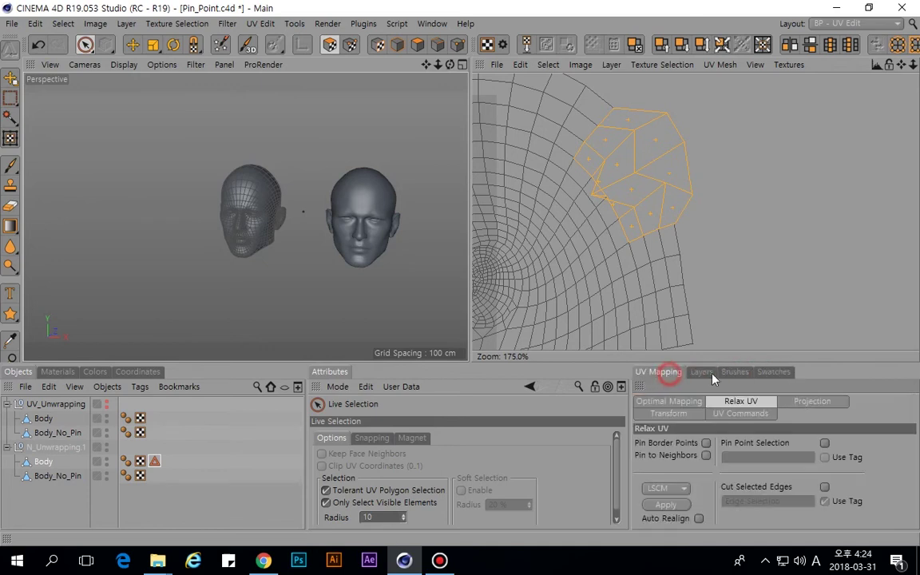
pyautogui.click(765, 414)
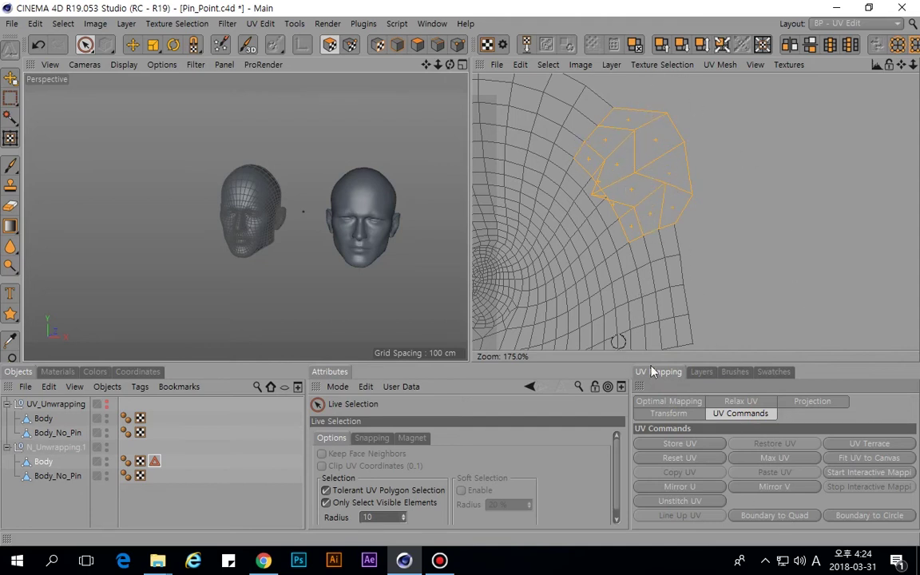
pyautogui.click(701, 374)
pyautogui.click(733, 371)
pyautogui.click(663, 372)
pyautogui.click(668, 402)
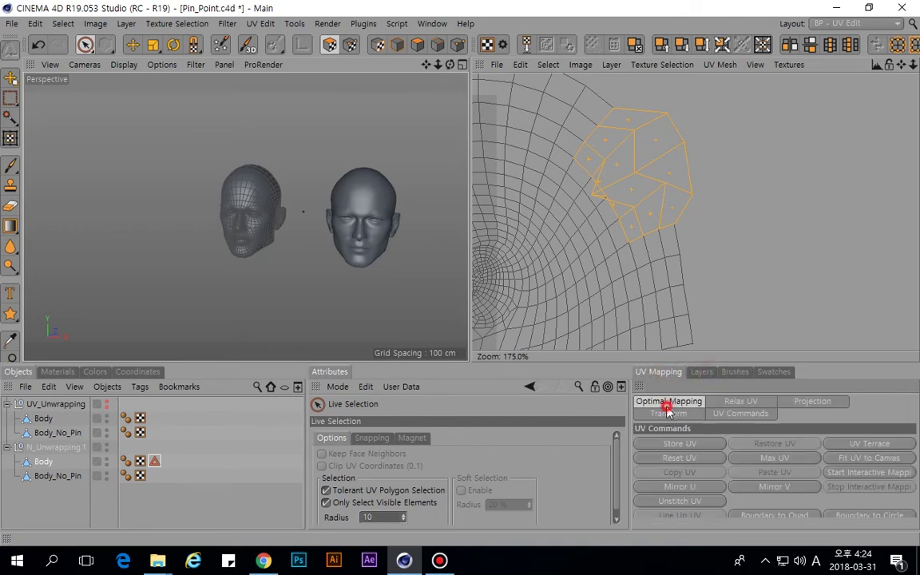
# Relax the selected distorted UV polygons with LSCM using Pin Border Points, and again using Pin to Neighbors instead.
pyautogui.click(732, 403)
pyautogui.click(667, 504)
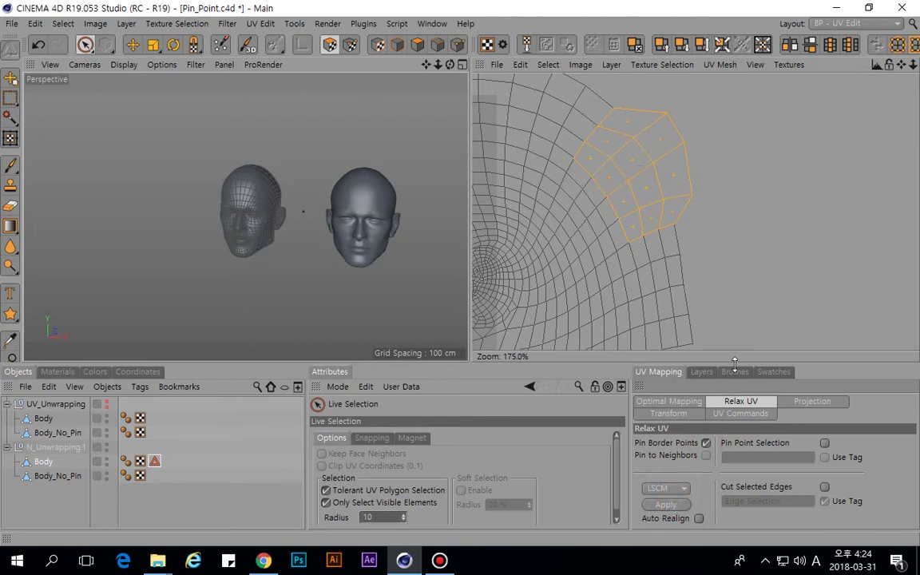
pyautogui.click(706, 445)
pyautogui.click(675, 504)
# Enable Auto Realign and relax the selected UV polygons again with LSCM and Pin to Neighbors.
pyautogui.click(698, 520)
pyautogui.click(683, 403)
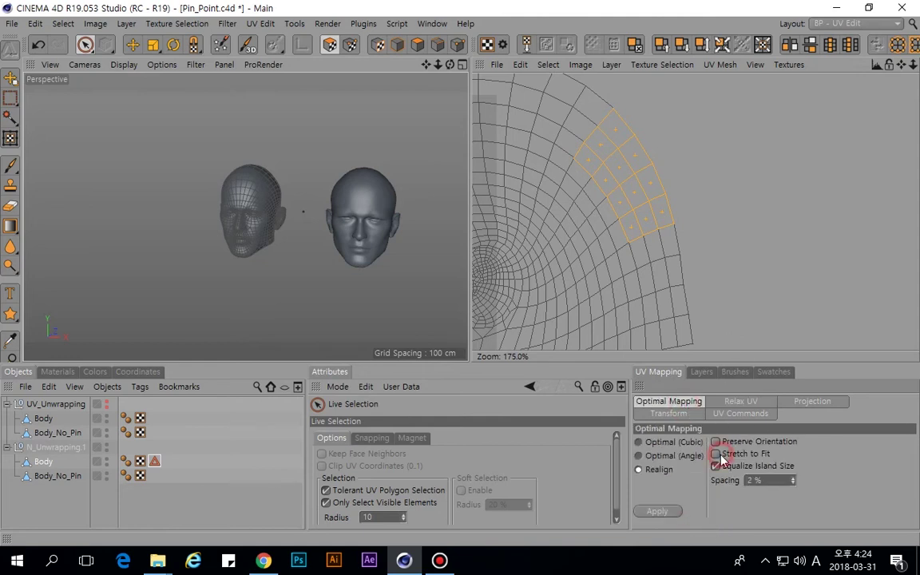
pyautogui.click(741, 401)
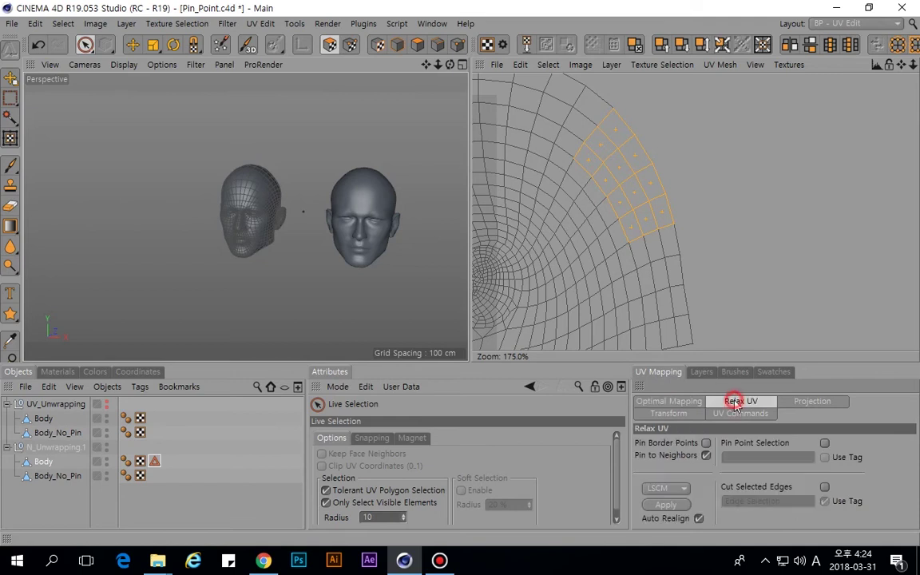
pyautogui.scroll(-10, 680, 166)
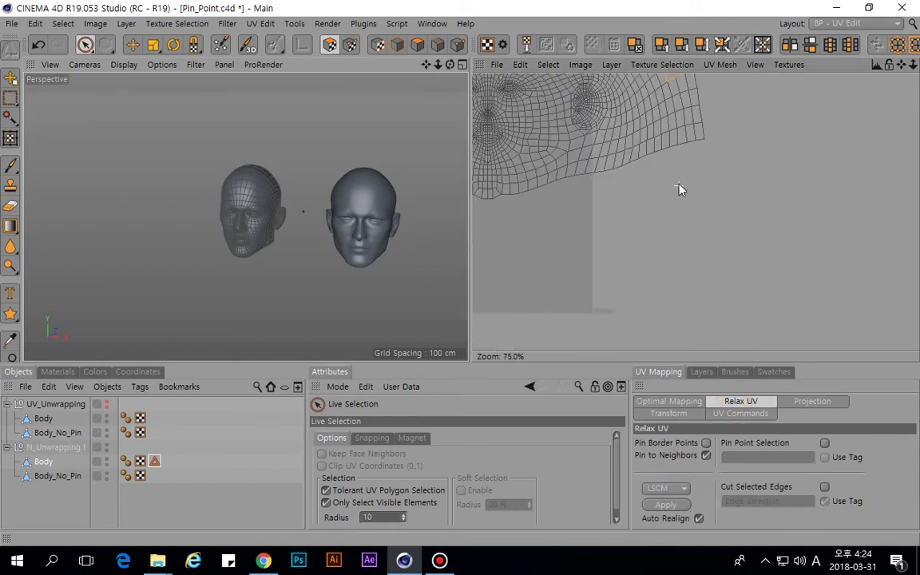
pyautogui.click(676, 130)
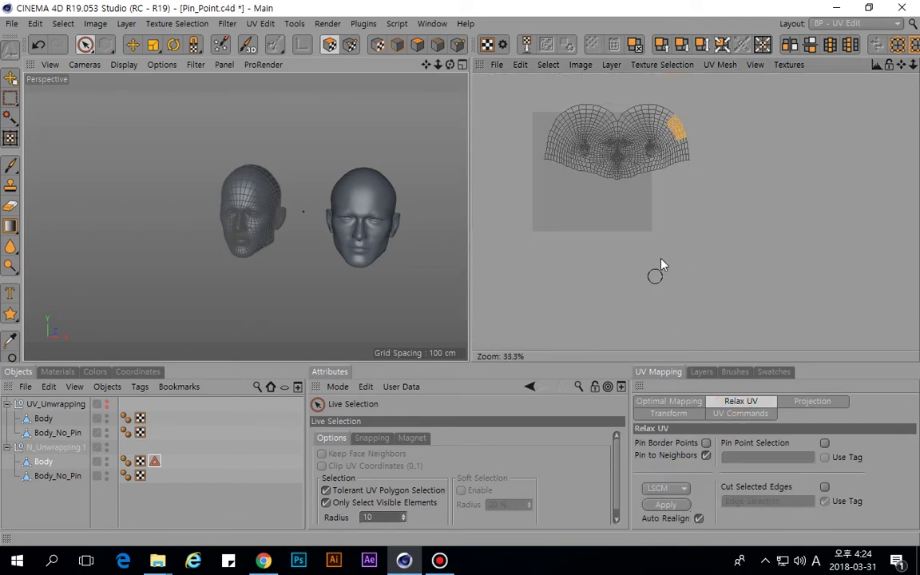
pyautogui.click(699, 519)
pyautogui.click(699, 518)
pyautogui.scroll(-1, 595, 172)
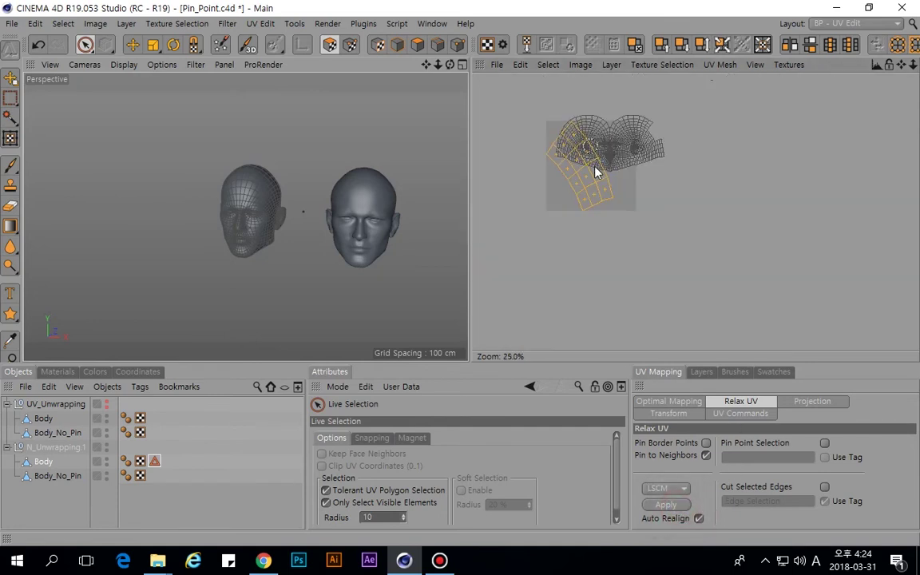
# Disable Auto Realign and Pin to Neighbors in the Relax UV settings.
pyautogui.click(700, 519)
pyautogui.click(708, 457)
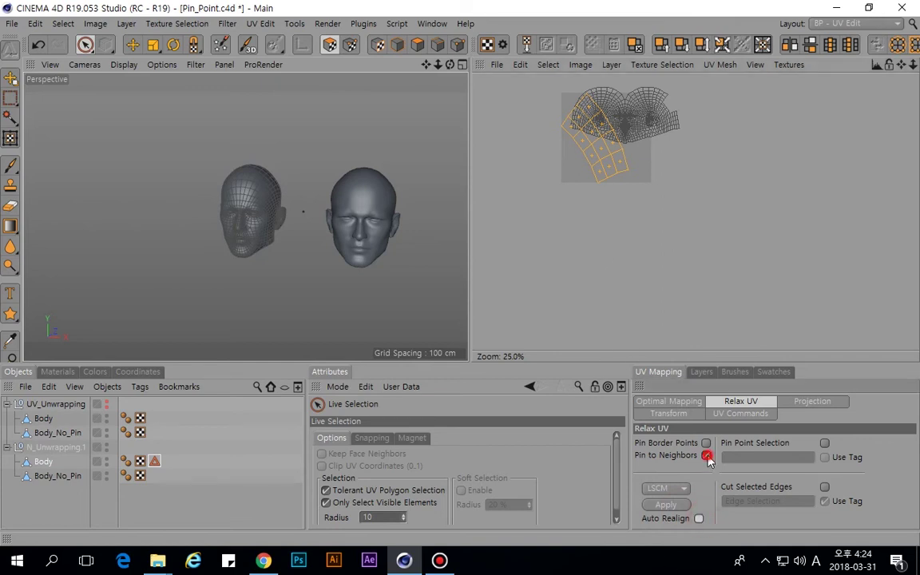
pyautogui.click(806, 402)
pyautogui.click(767, 413)
pyautogui.click(763, 402)
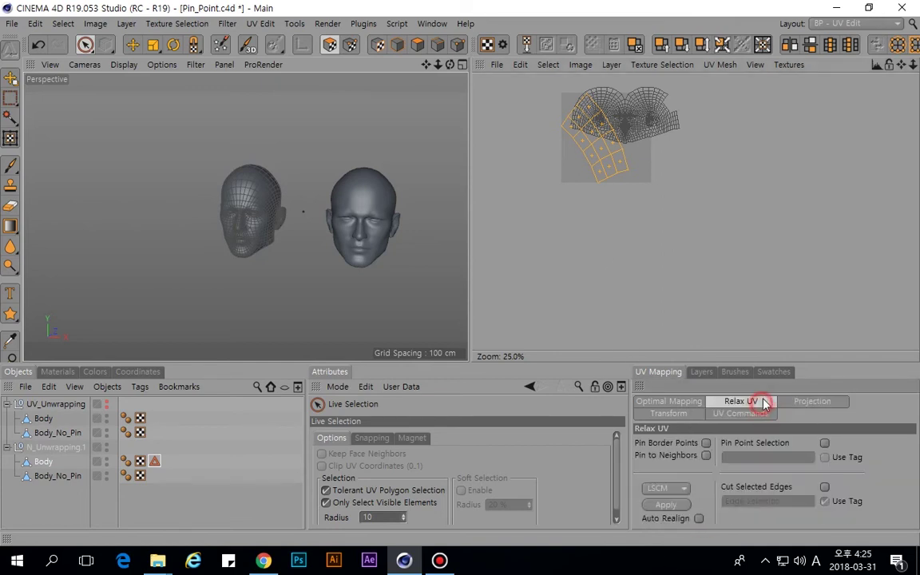
# Look over the UV Transform options and compare the Optimal (Cubic), Optimal (Angle) and Realign modes of Optimal Mapping.
pyautogui.click(698, 413)
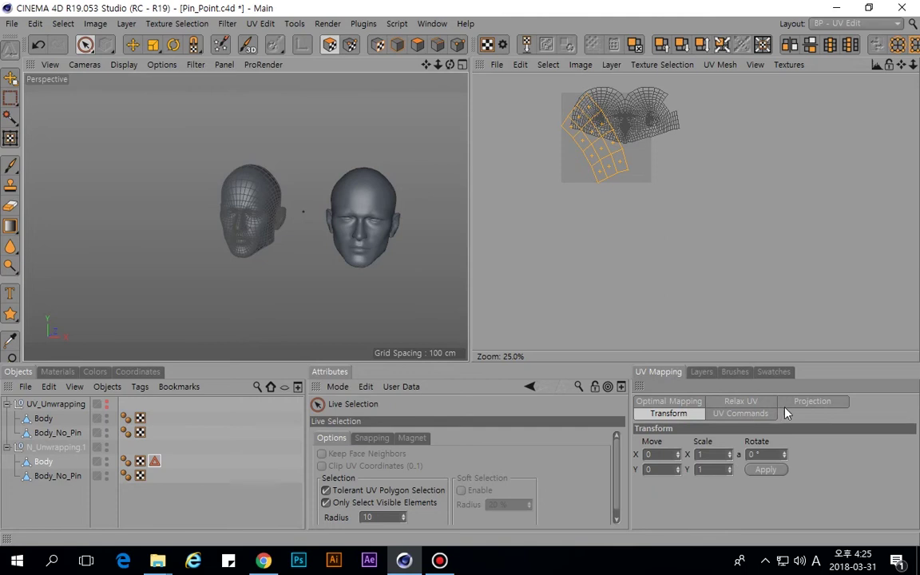
pyautogui.click(692, 401)
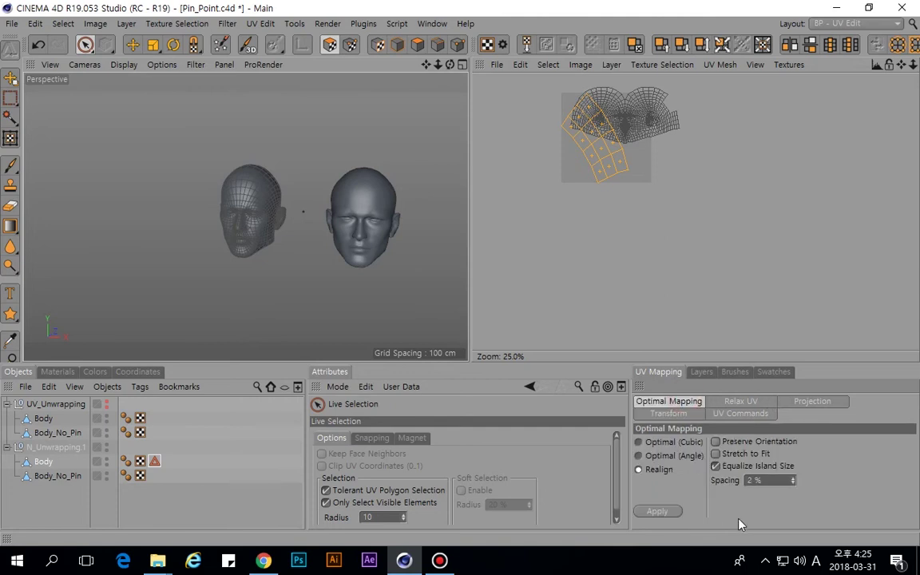
pyautogui.click(663, 453)
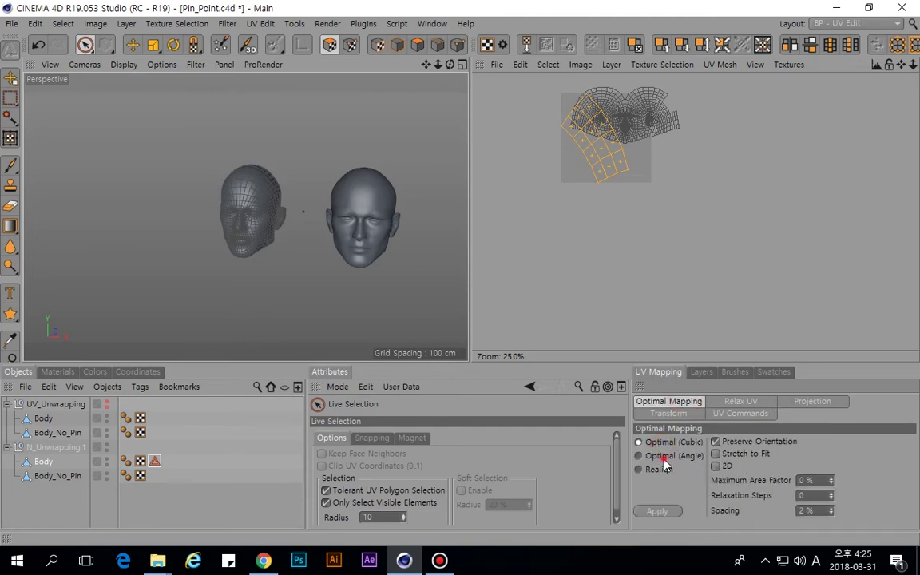
pyautogui.click(662, 447)
pyautogui.click(656, 458)
pyautogui.click(658, 445)
pyautogui.click(660, 472)
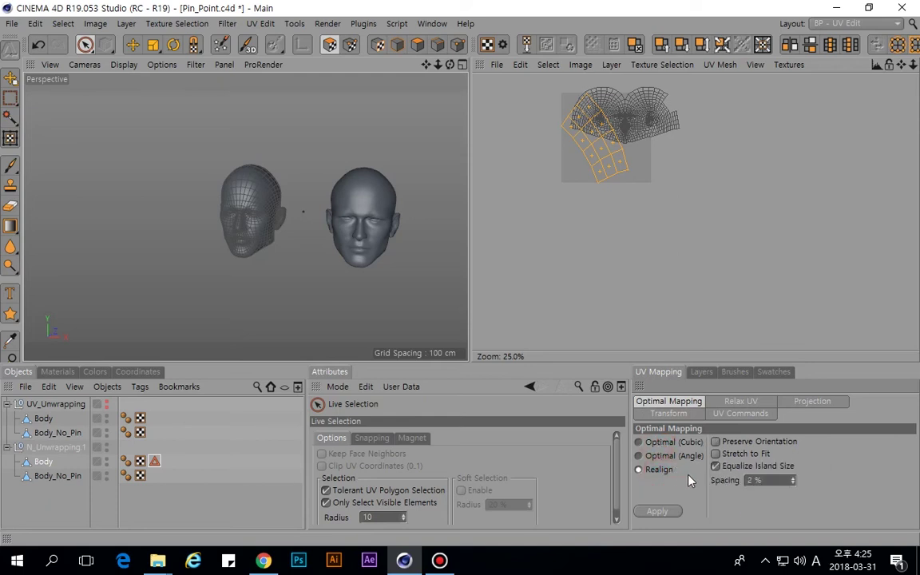
# Realign the selected UV polygons with Preserve Orientation and Stretch to Fit enabled, and turn Stretch to Fit back off.
pyautogui.scroll(4, 641, 165)
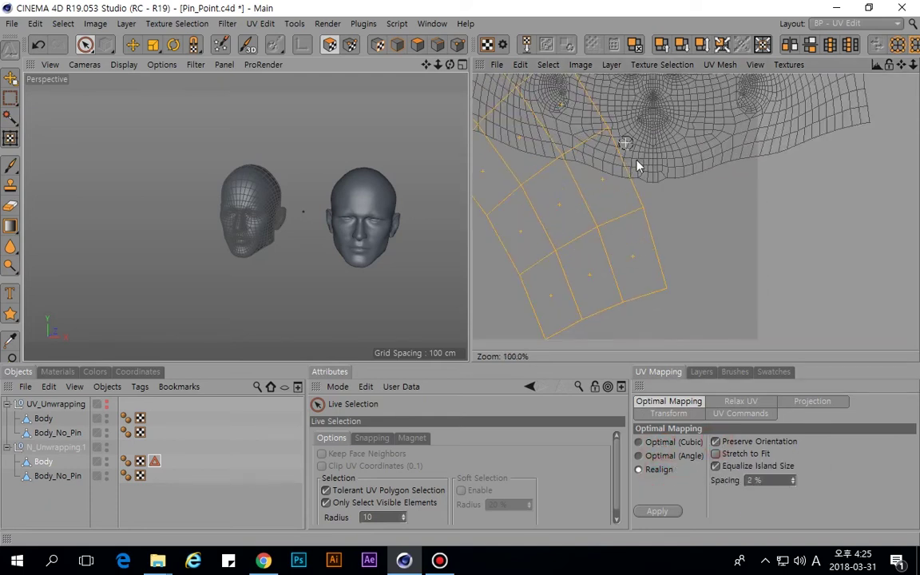
pyautogui.scroll(-3, 636, 175)
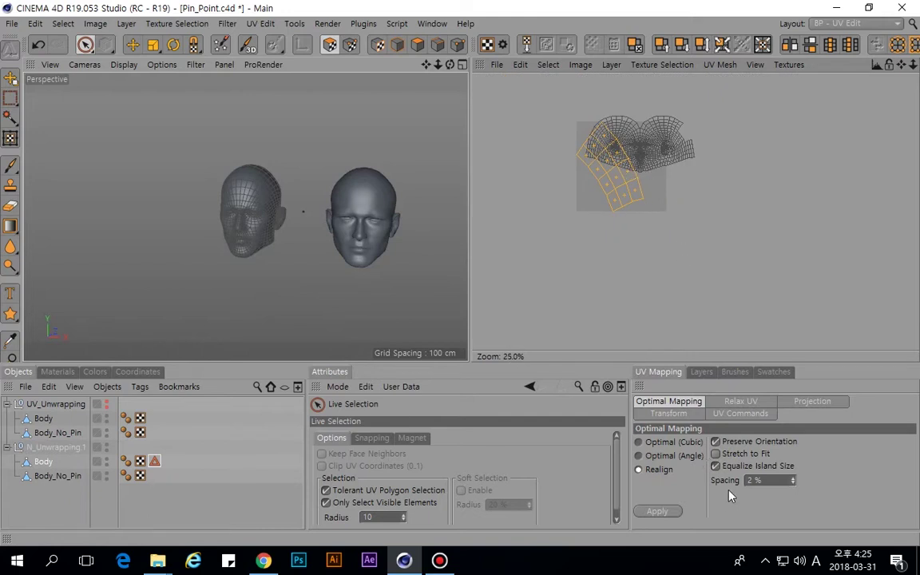
pyautogui.click(717, 453)
pyautogui.click(657, 511)
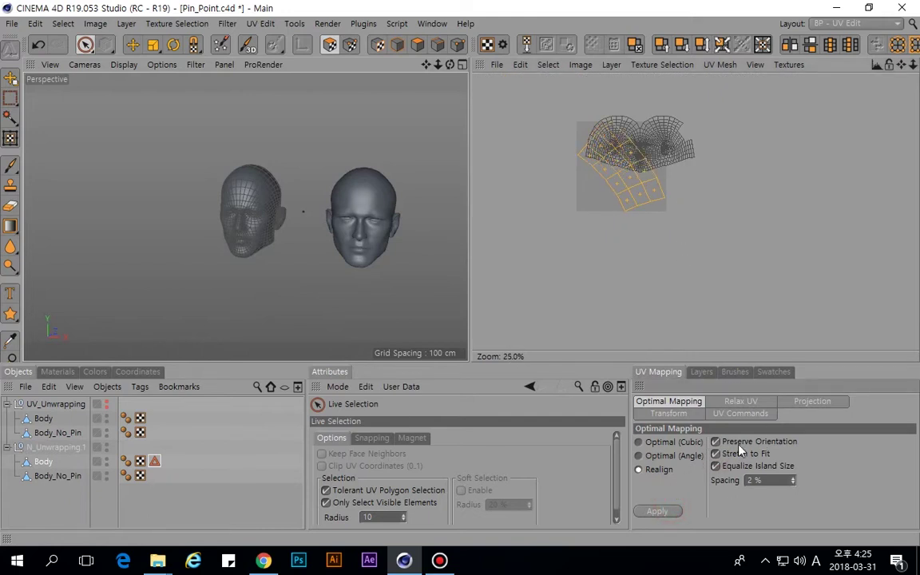
pyautogui.click(716, 455)
# Switch to the open DefineUV.c4d project.
pyautogui.press('v')
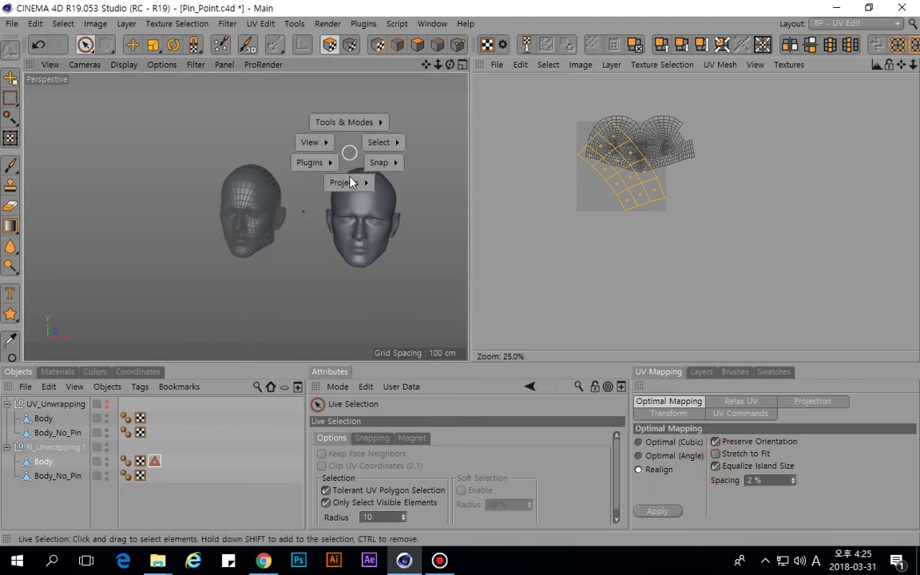
pyautogui.moveTo(344, 182)
pyautogui.click(347, 216)
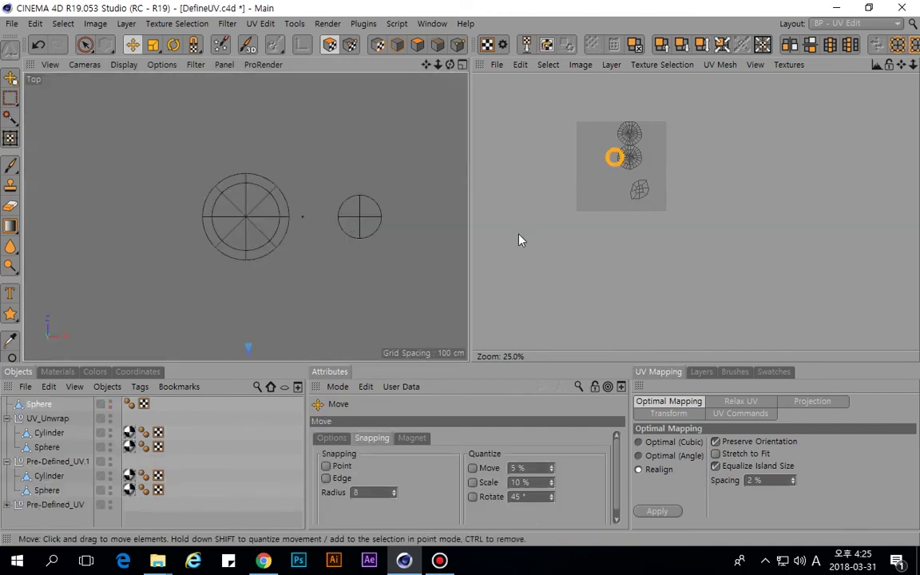
# In the Perspective view, apply a Frontal projection to the sphere's selected middle band and relax its UVs with LSCM.
pyautogui.scroll(5, 628, 168)
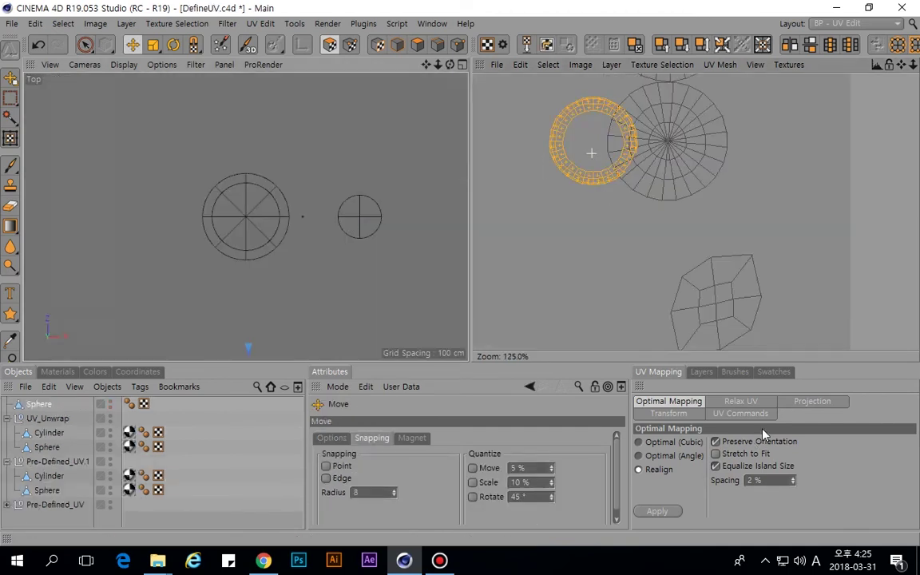
pyautogui.click(728, 401)
pyautogui.press('F1')
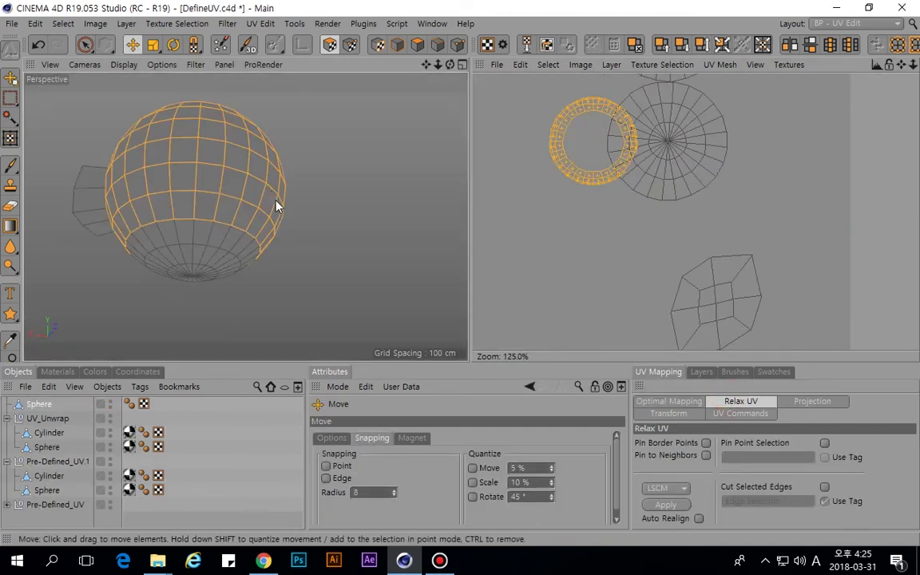
pyautogui.click(799, 403)
pyautogui.scroll(-5, 583, 204)
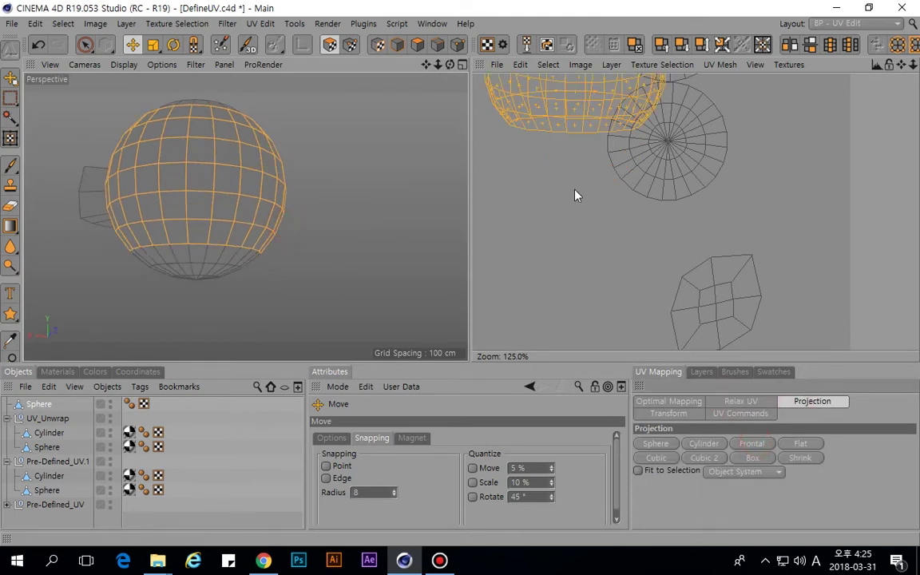
pyautogui.click(740, 401)
pyautogui.click(667, 504)
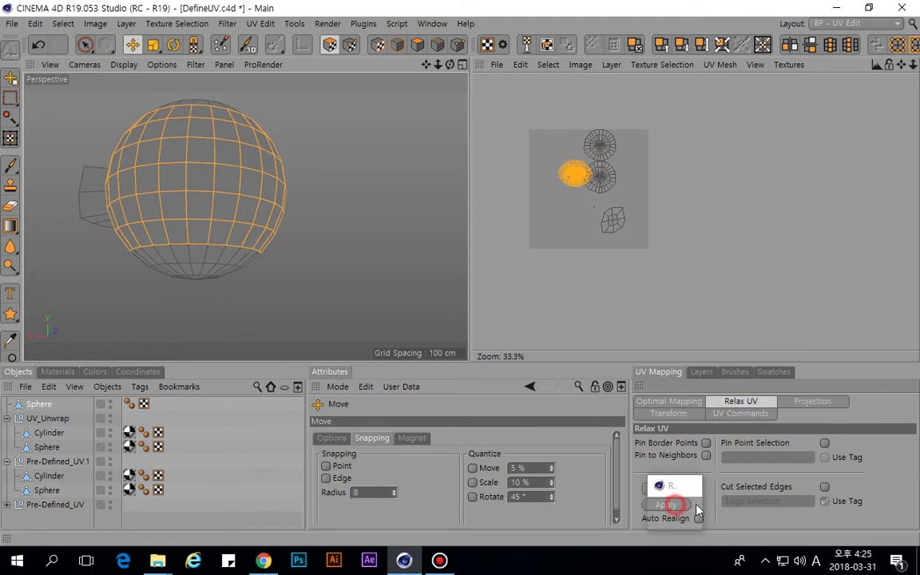
# Enable Cut Selected Edges with Use Tag, reapply the Frontal projection to the middle band and relax it with LSCM.
pyautogui.click(825, 487)
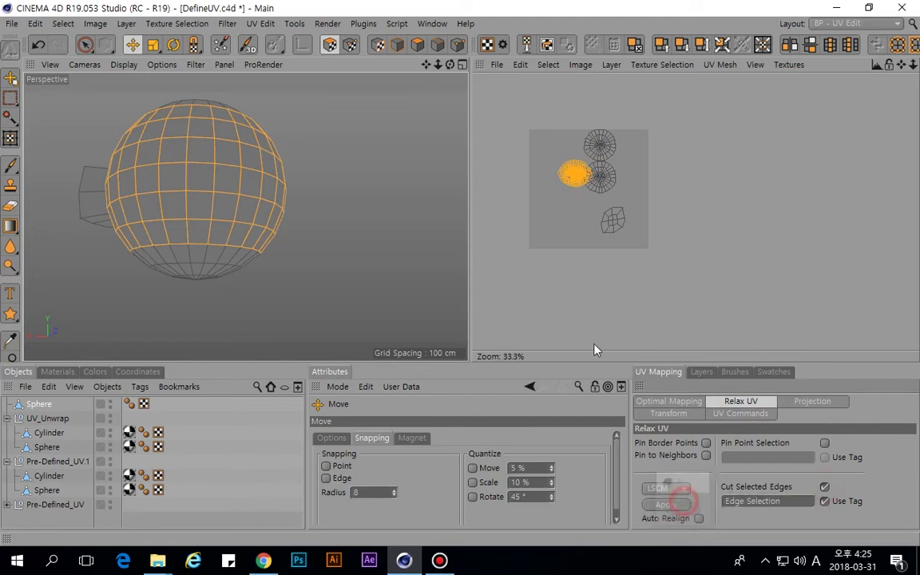
pyautogui.click(802, 402)
pyautogui.click(766, 442)
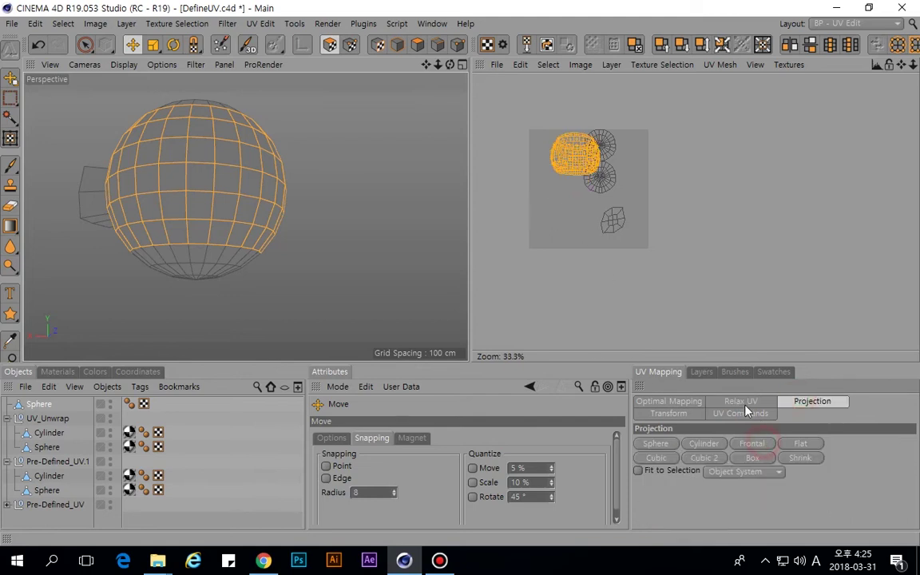
pyautogui.click(742, 402)
pyautogui.click(666, 505)
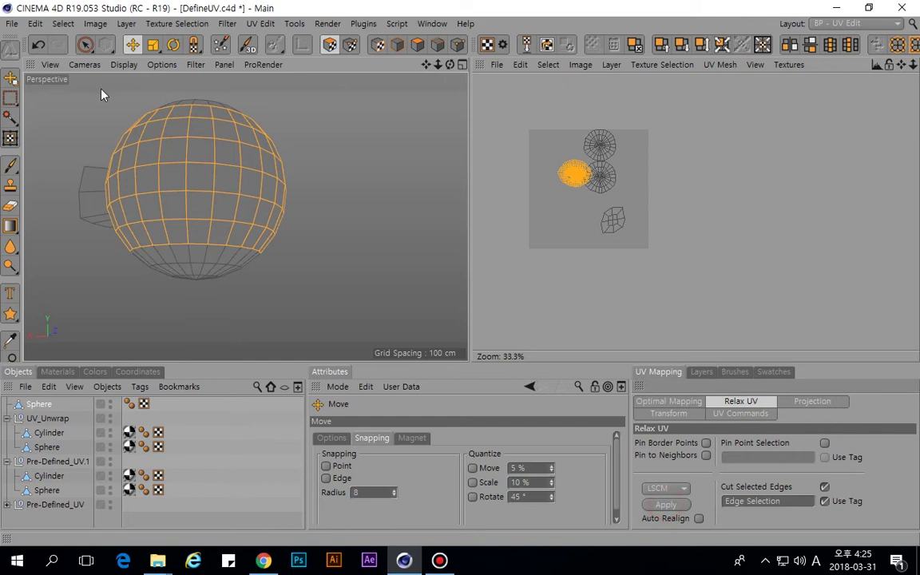
# Frontal-project the middle band from the box side of the sphere and relax it with Cut Selected Edges on and Use Tag off.
pyautogui.click(446, 45)
pyautogui.keyDown('alt'); pyautogui.moveTo(155, 123); pyautogui.dragTo(228, 171); pyautogui.keyUp('alt')
pyautogui.keyDown('alt'); pyautogui.moveTo(227, 171); pyautogui.dragTo(326, 173, button='middle'); pyautogui.keyUp('alt')
pyautogui.click(417, 46)
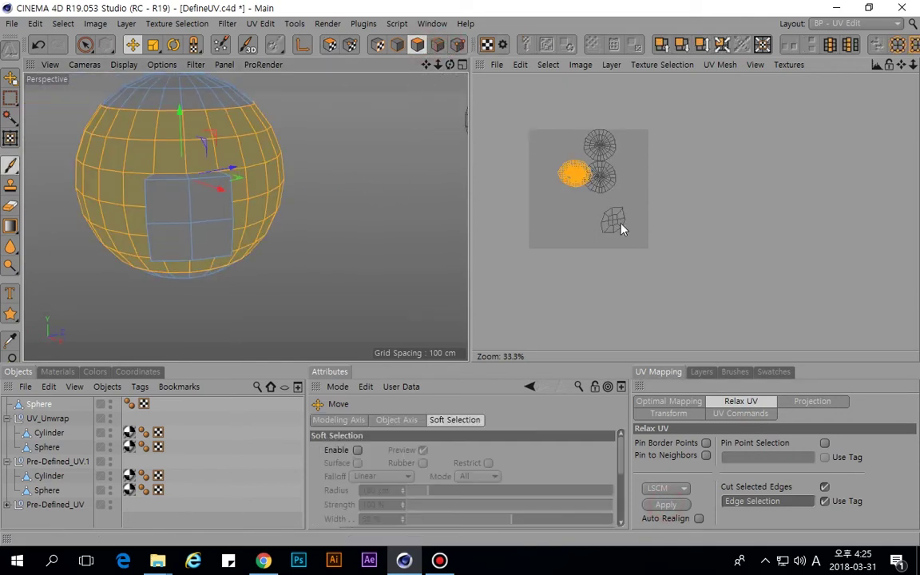
pyautogui.scroll(3, 599, 204)
pyautogui.click(807, 401)
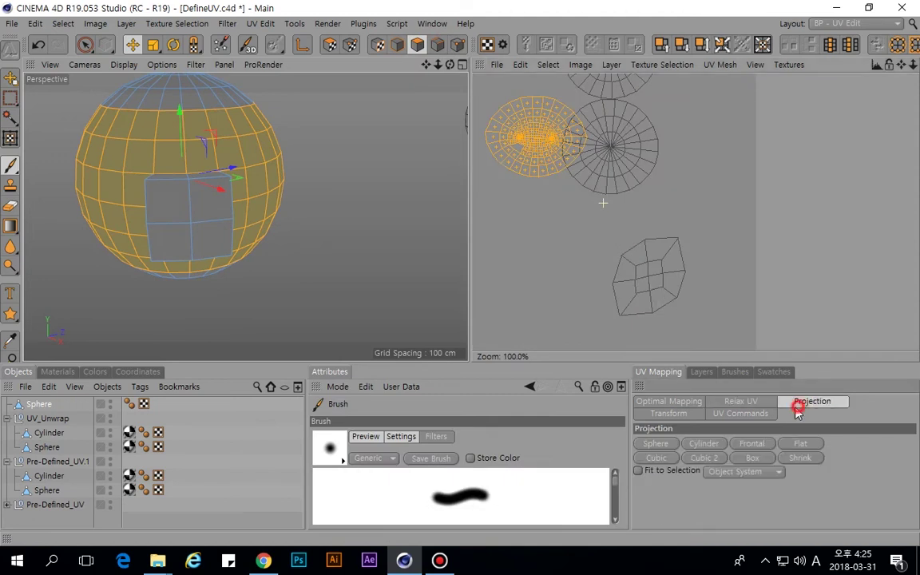
pyautogui.click(755, 445)
pyautogui.click(741, 402)
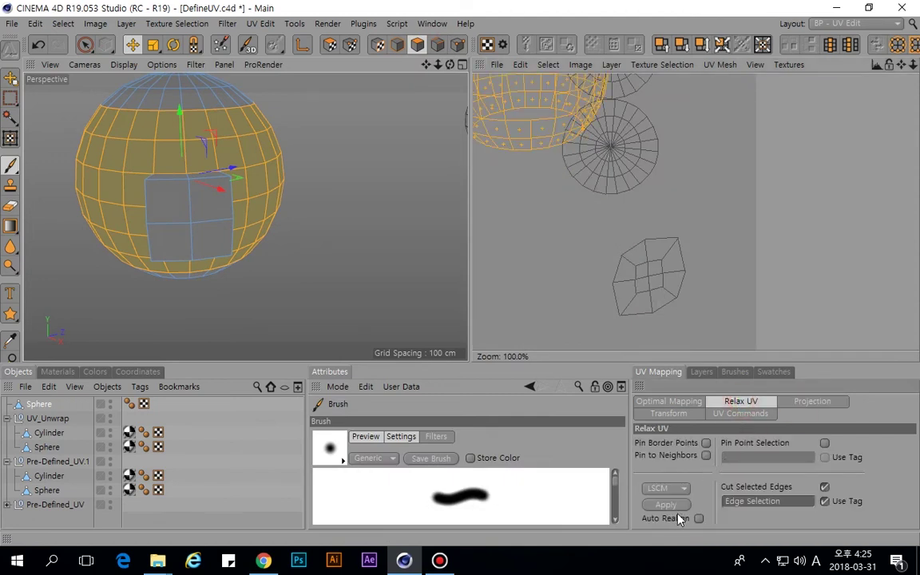
pyautogui.click(825, 502)
pyautogui.click(678, 505)
# Switch to UV polygon editing and enlarge the unwrapped strip island of the middle band.
pyautogui.scroll(-1, 567, 127)
pyautogui.keyDown('alt'); pyautogui.moveTo(562, 87); pyautogui.dragTo(564, 139, button='middle'); pyautogui.keyUp('alt')
pyautogui.press('e')
pyautogui.click(548, 164)
pyautogui.press('t')
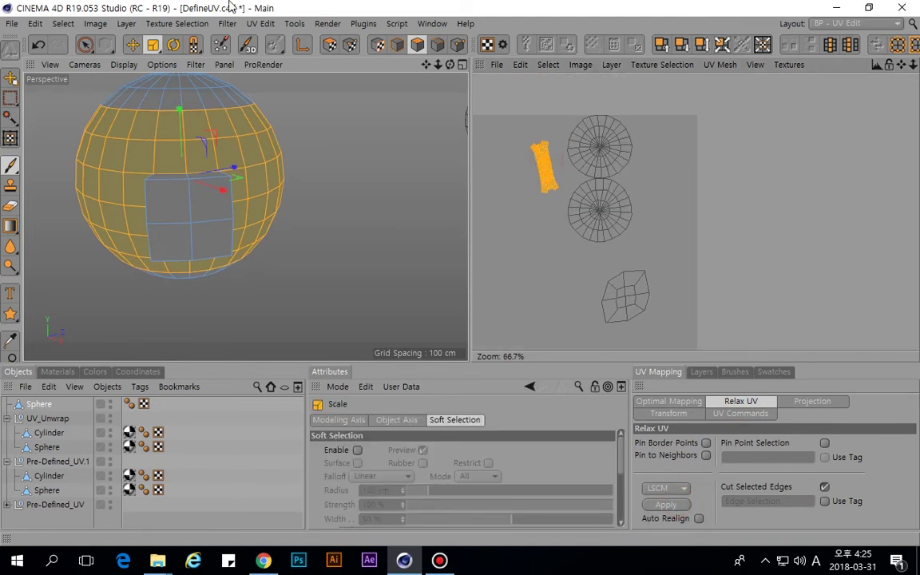
pyautogui.click(330, 44)
pyautogui.moveTo(550, 182); pyautogui.dragTo(556, 182)
pyautogui.press('e')
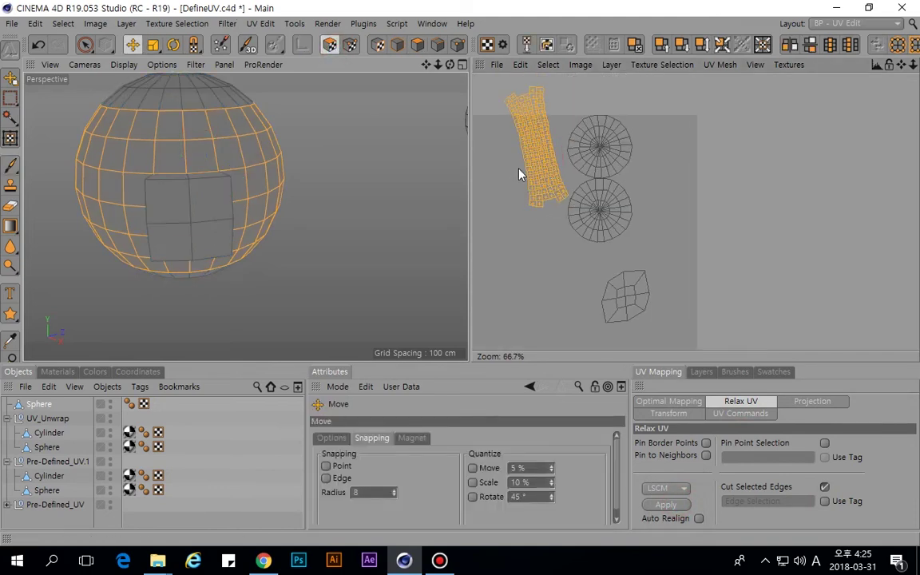
# Scale the strip island to nearly the canvas height and place it inside the canvas beside the round islands.
pyautogui.moveTo(542, 147); pyautogui.dragTo(540, 239)
pyautogui.press('t')
pyautogui.moveTo(542, 187); pyautogui.dragTo(592, 187)
pyautogui.press('e')
pyautogui.moveTo(501, 255); pyautogui.dragTo(494, 192)
pyautogui.scroll(-2, 538, 247)
pyautogui.press('t')
pyautogui.moveTo(547, 223); pyautogui.dragTo(537, 223)
pyautogui.press('e')
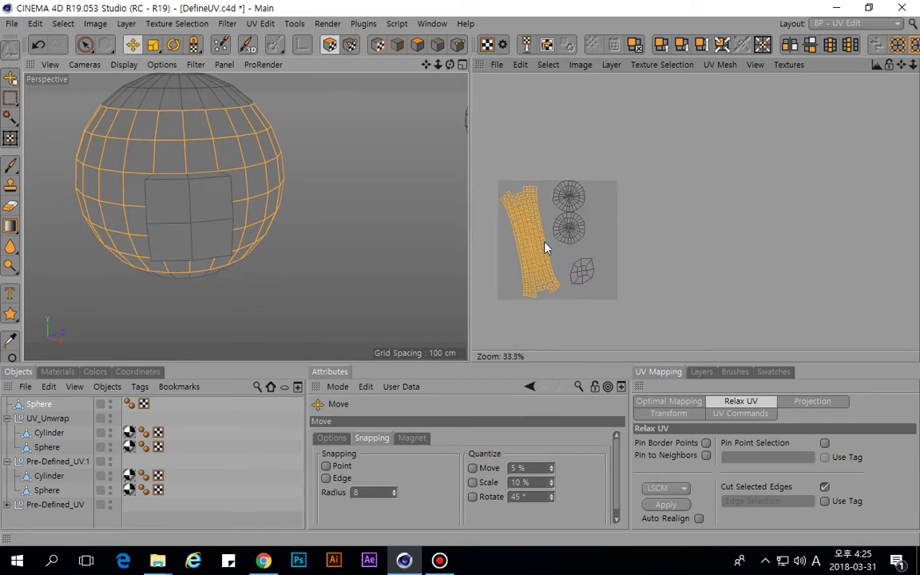
# Select the two round cap islands in turn and scale them down.
pyautogui.doubleClick(576, 223)
pyautogui.press('t')
pyautogui.moveTo(594, 226); pyautogui.dragTo(600, 190)
pyautogui.doubleClick(583, 205)
# Select all UV islands and realign them with Preserve Orientation on and Equalize Island Size off.
pyautogui.click(668, 401)
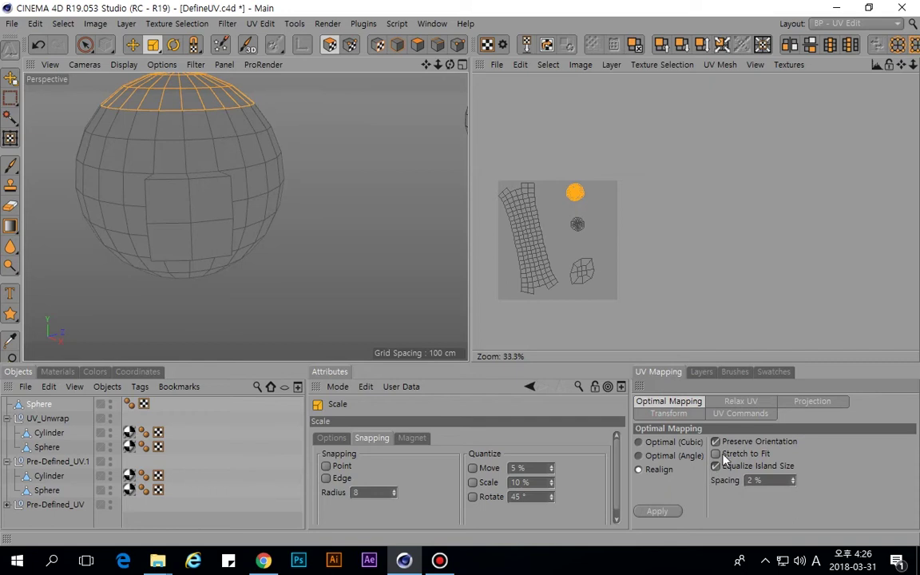
pyautogui.click(656, 511)
pyautogui.hotkey('ctrl', 'a')
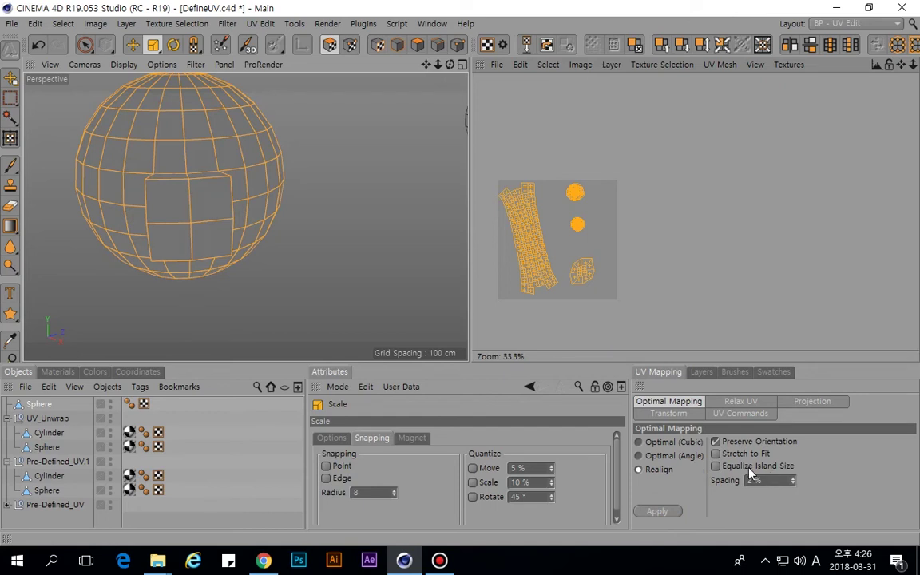
pyautogui.click(657, 511)
pyautogui.scroll(4, 579, 231)
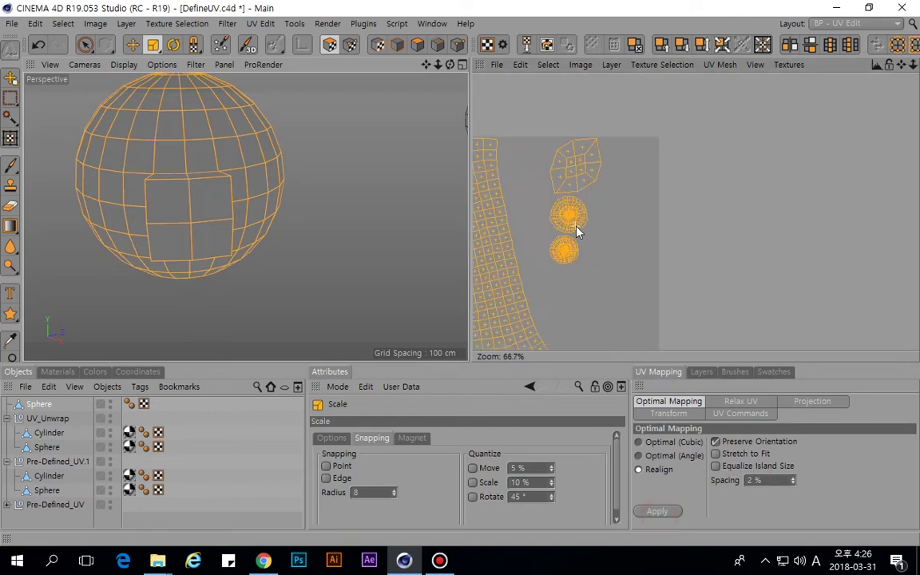
# Turn on Equalize Island Size and realign all of the sphere's UV islands.
pyautogui.click(716, 466)
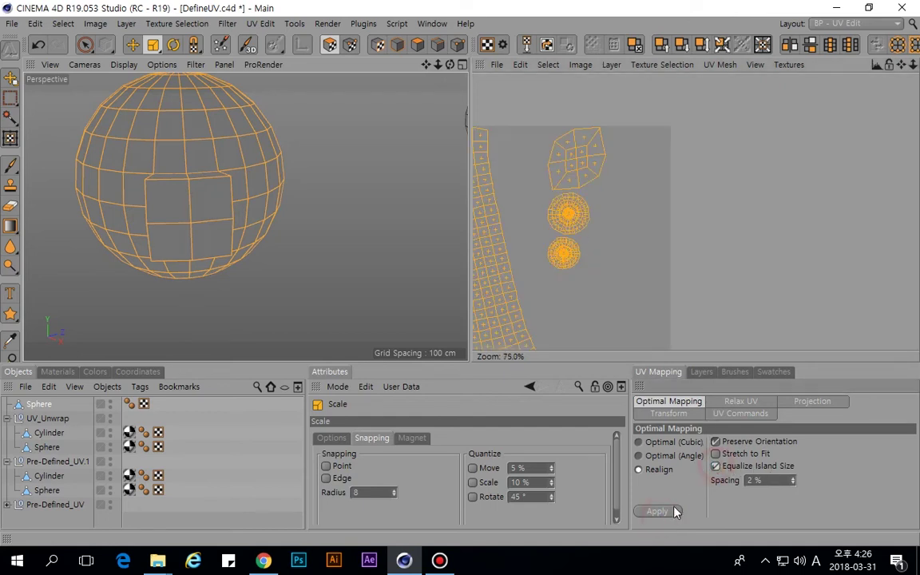
pyautogui.click(657, 511)
pyautogui.scroll(-4, 561, 233)
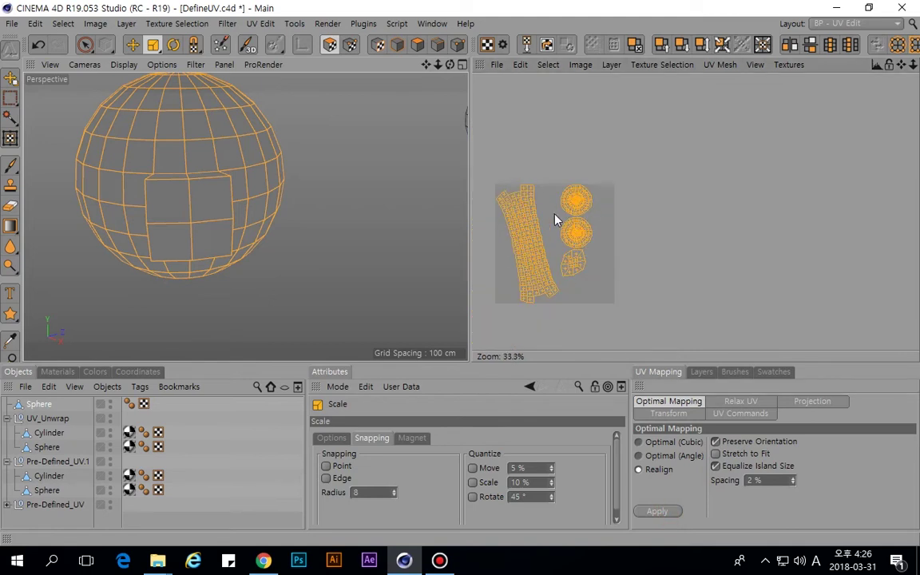
pyautogui.scroll(4, 556, 217)
pyautogui.scroll(-3, 582, 220)
pyautogui.scroll(4, 616, 241)
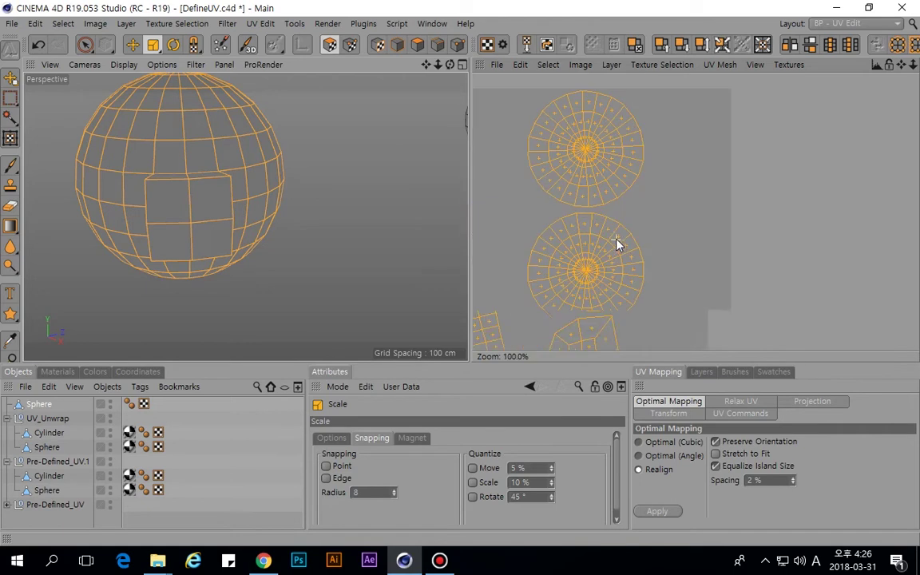
pyautogui.scroll(1, 616, 242)
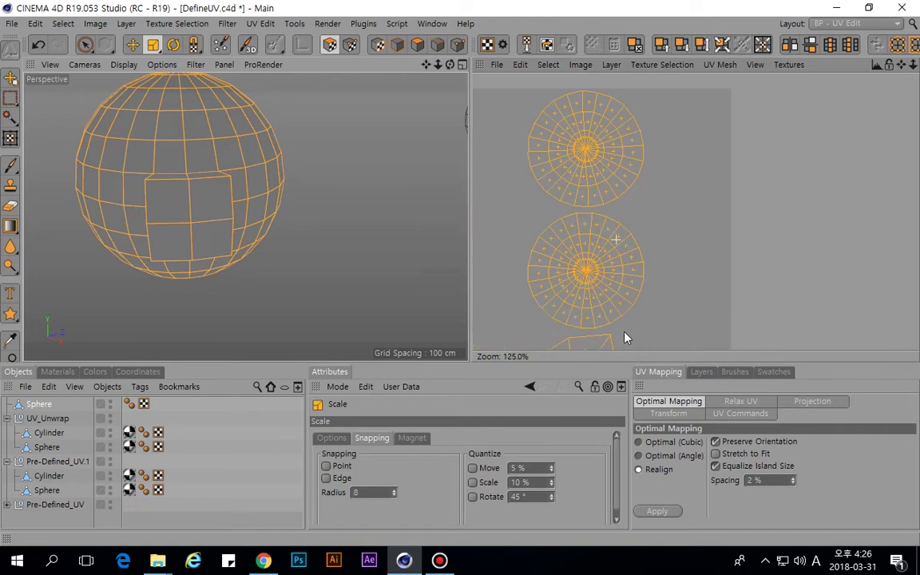
pyautogui.scroll(-3, 626, 338)
# Show the Relax UV settings and activate Path Selection for the sphere's edges.
pyautogui.click(751, 406)
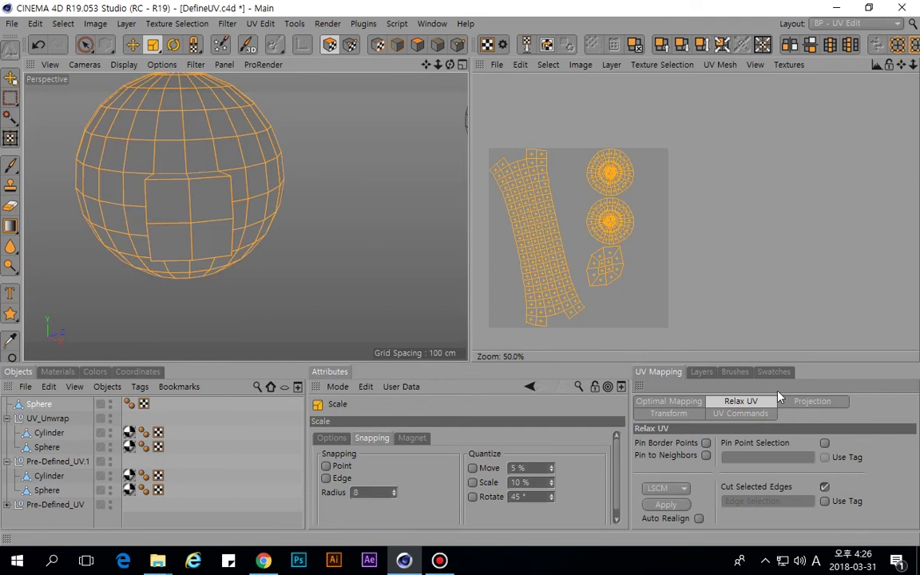
pyautogui.click(438, 44)
pyautogui.keyDown('alt'); pyautogui.moveTo(160, 141); pyautogui.dragTo(340, 157); pyautogui.keyUp('alt')
pyautogui.scroll(3, 239, 119)
pyautogui.scroll(-1, 240, 118)
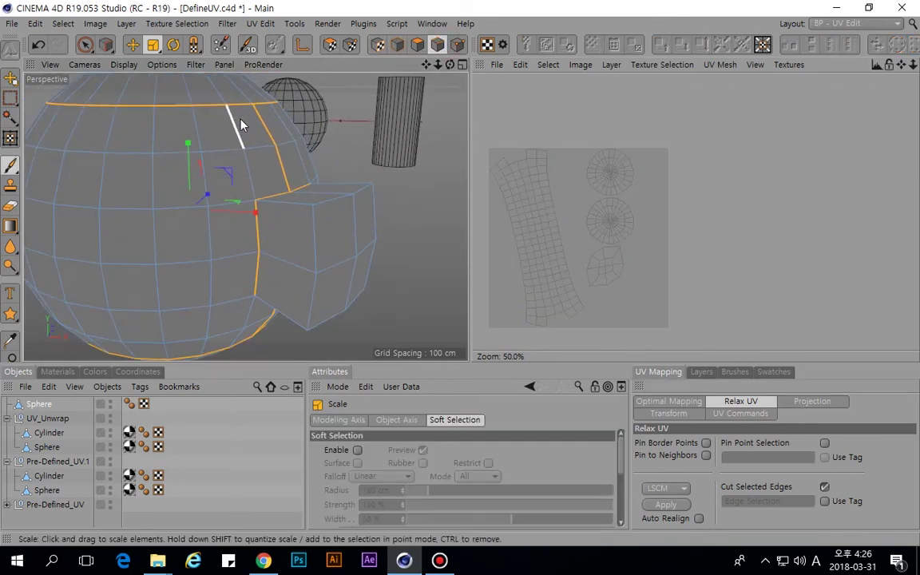
pyautogui.press('u')
pyautogui.press('m')
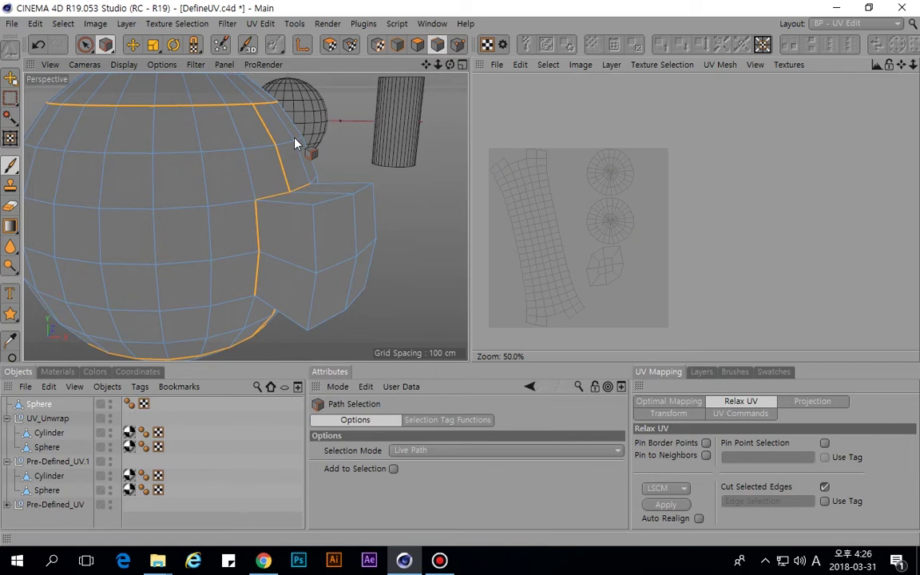
# Path-select the vertical seam edges running from the lower cap ring up to the extruded box.
pyautogui.keyDown('alt'); pyautogui.moveTo(298, 140); pyautogui.dragTo(236, 143); pyautogui.keyUp('alt')
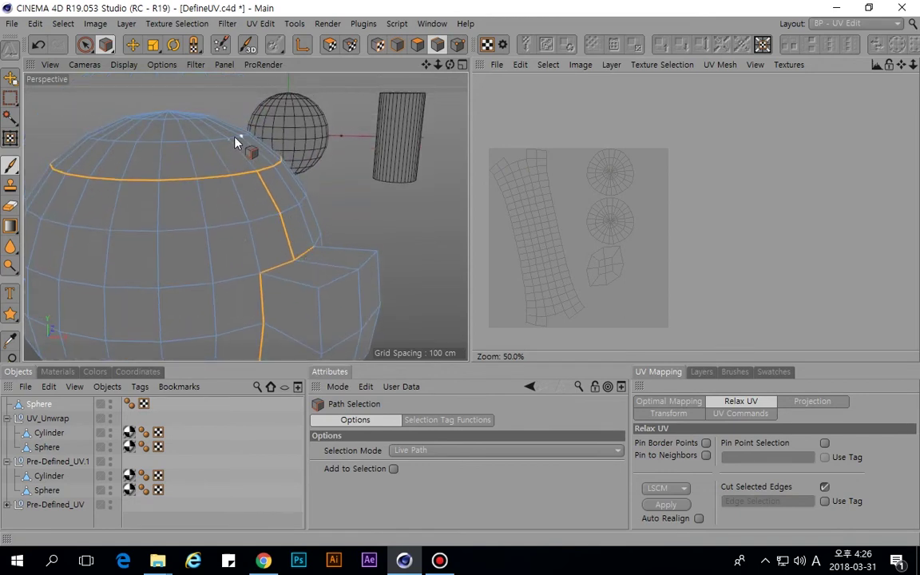
pyautogui.moveTo(231, 141)
pyautogui.keyDown('shift'); pyautogui.mouseDown()
pyautogui.moveTo(260, 179)
pyautogui.moveTo(279, 138)
pyautogui.moveTo(279, 196)
pyautogui.mouseUp(); pyautogui.keyUp('shift')
pyautogui.scroll(-5, 265, 195)
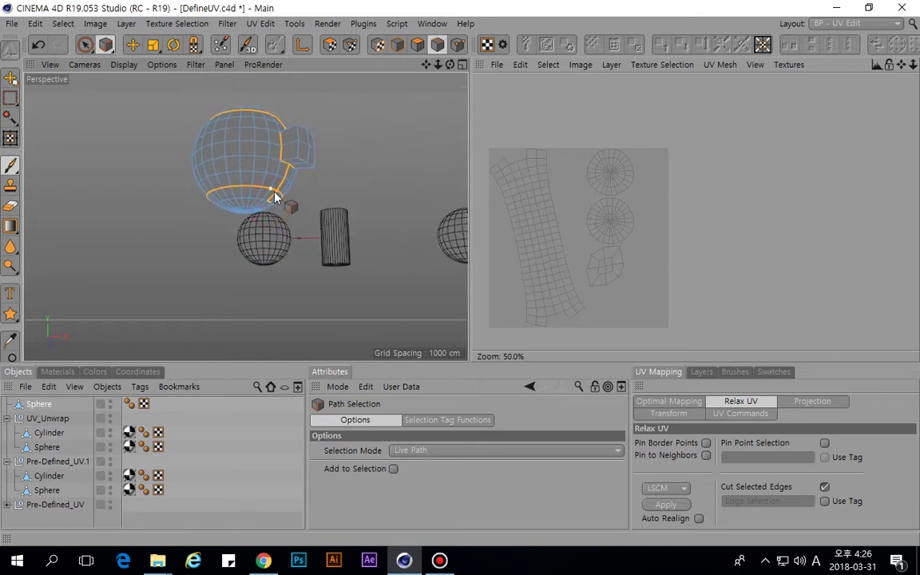
pyautogui.scroll(4, 272, 209)
pyautogui.moveTo(276, 201); pyautogui.dragTo(313, 123)
pyautogui.scroll(-4, 313, 122)
pyautogui.keyDown('alt'); pyautogui.moveTo(307, 168); pyautogui.dragTo(290, 259, button='middle'); pyautogui.keyUp('alt')
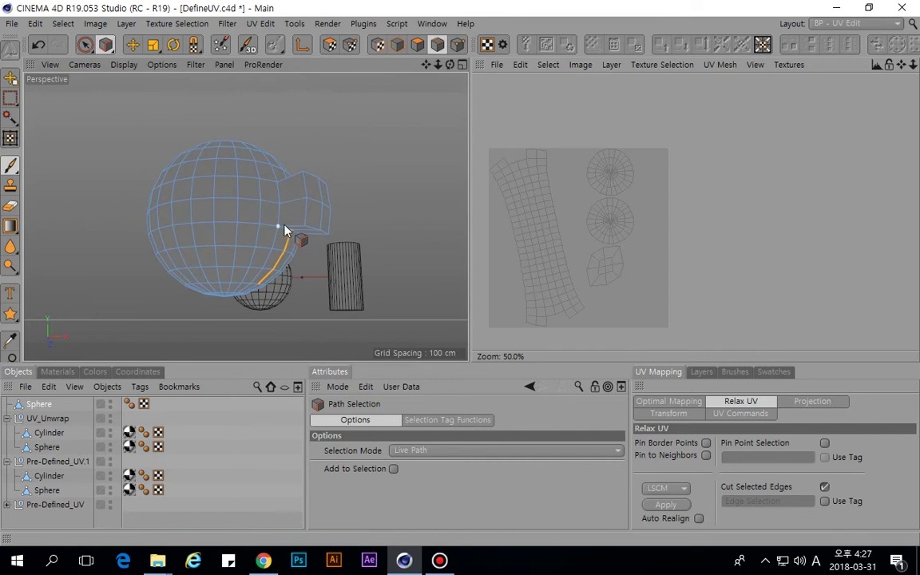
# Add the edges around the extruded box's base and the seam edges above it to the selection.
pyautogui.press('u')
pyautogui.press('l')
pyautogui.keyDown('alt'); pyautogui.moveTo(298, 240); pyautogui.dragTo(274, 188); pyautogui.keyUp('alt')
pyautogui.press('u')
pyautogui.press('m')
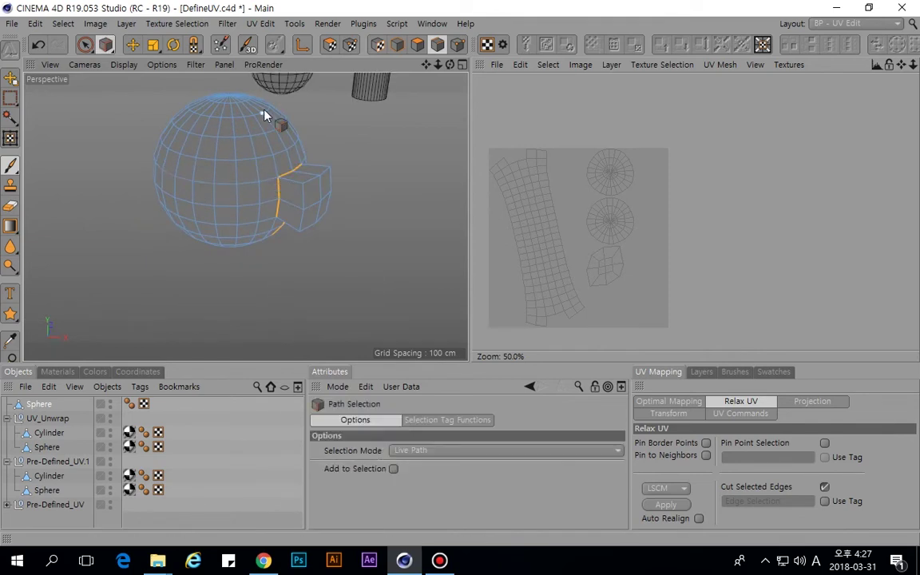
pyautogui.moveTo(265, 123)
pyautogui.mouseDown()
pyautogui.moveTo(299, 189)
pyautogui.moveTo(258, 195)
pyautogui.moveTo(308, 214)
pyautogui.moveTo(277, 192)
pyautogui.moveTo(271, 264)
pyautogui.moveTo(297, 197)
pyautogui.mouseUp()
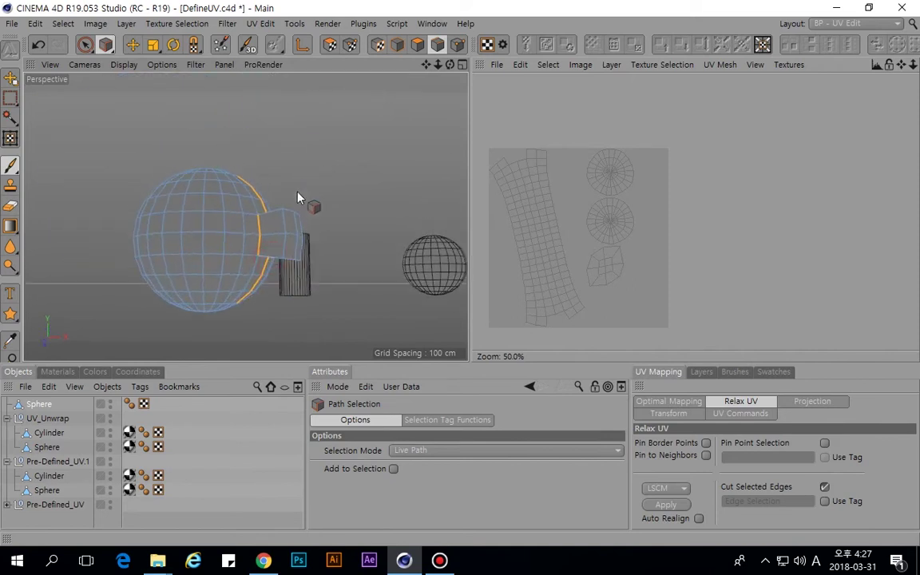
pyautogui.keyDown('alt'); pyautogui.moveTo(269, 269); pyautogui.dragTo(421, 280); pyautogui.keyUp('alt')
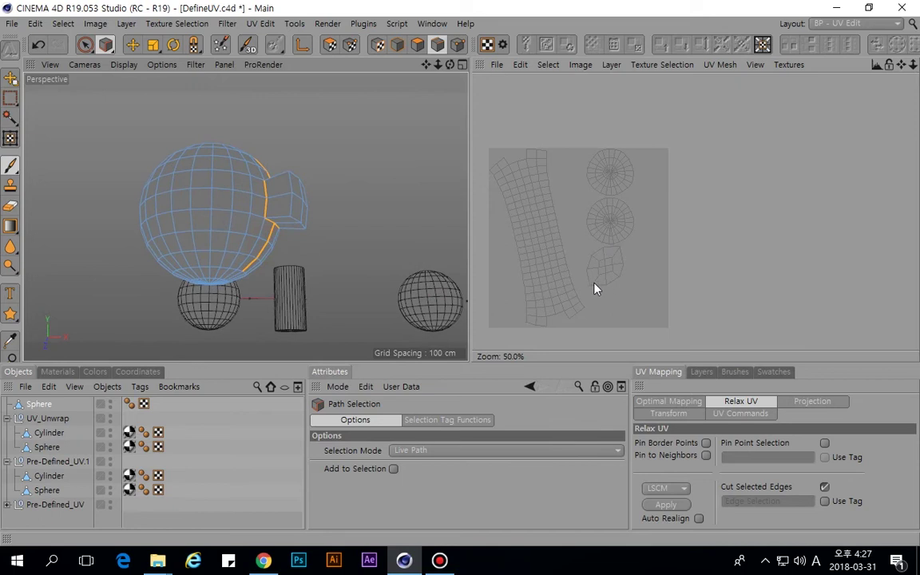
# Select only the strip island of the middle band in UV polygon editing.
pyautogui.click(330, 44)
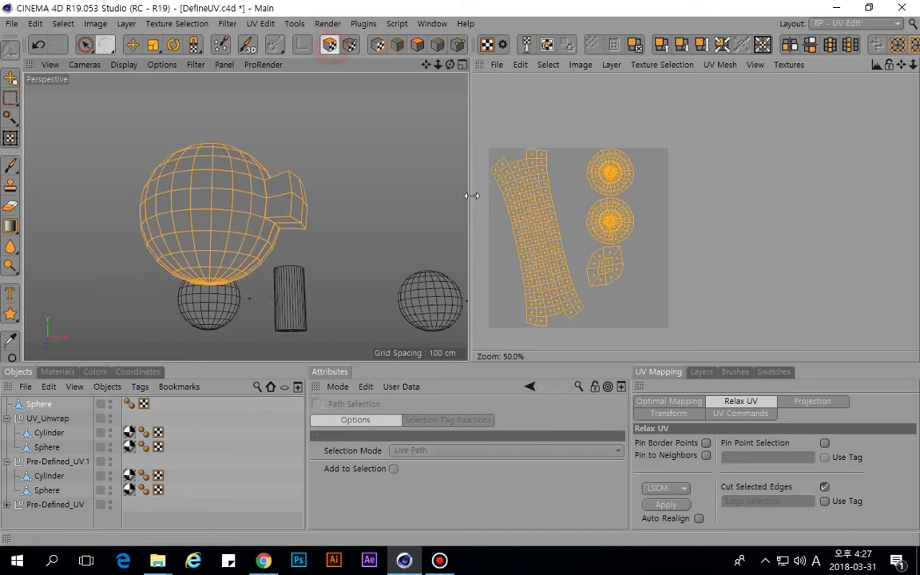
pyautogui.press('e')
pyautogui.doubleClick(543, 226)
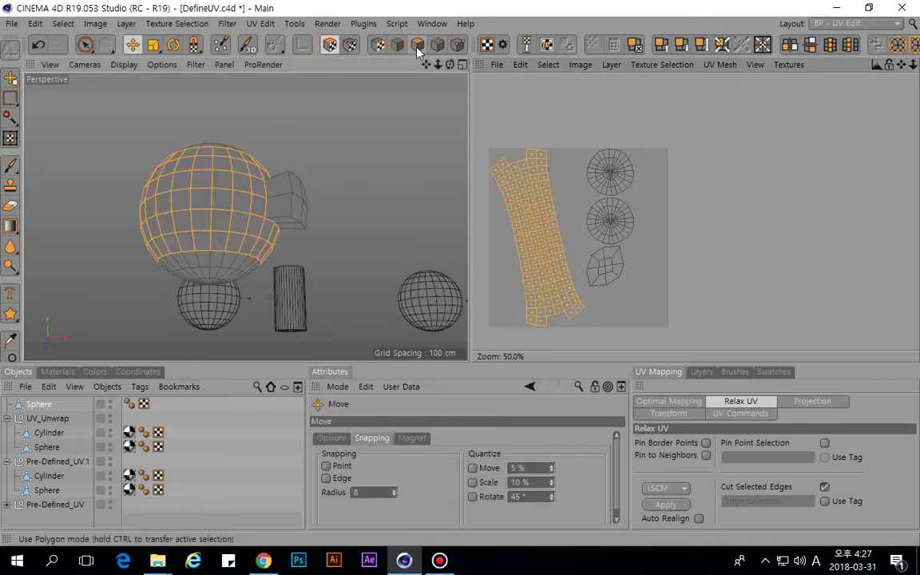
# Compare the selected seam edges with the middle-band polygons by alternating between edge and polygon modes on the sphere.
pyautogui.click(437, 44)
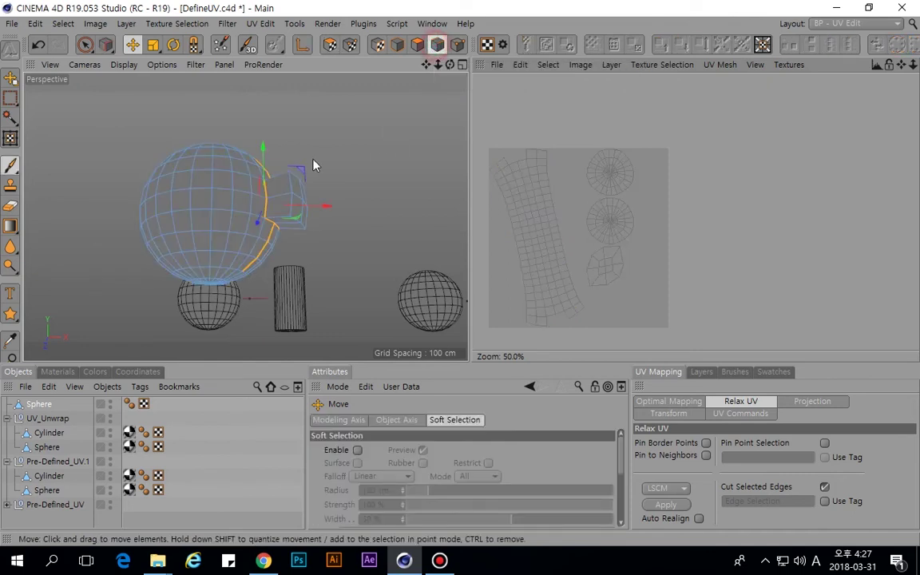
pyautogui.keyDown('alt'); pyautogui.moveTo(314, 165); pyautogui.dragTo(248, 264); pyautogui.keyUp('alt')
pyautogui.scroll(5, 257, 261)
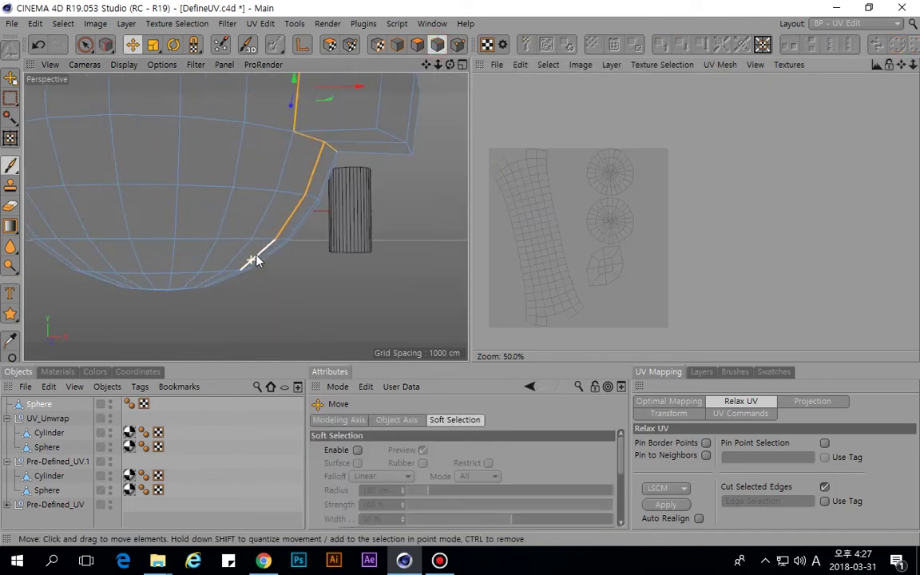
pyautogui.click(418, 44)
pyautogui.click(437, 44)
pyautogui.scroll(-5, 296, 207)
pyautogui.keyDown('alt'); pyautogui.moveTo(308, 175); pyautogui.dragTo(399, 77); pyautogui.keyUp('alt')
pyautogui.click(417, 44)
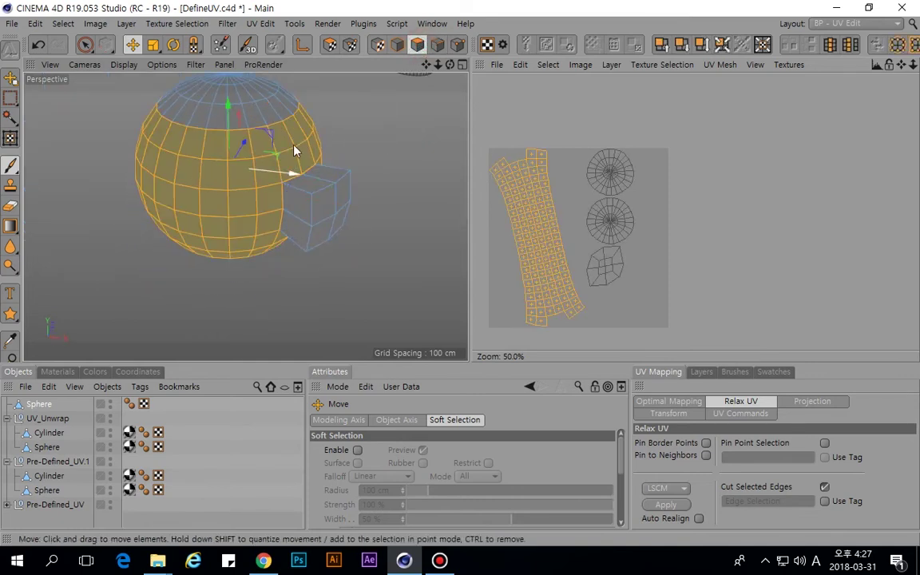
pyautogui.click(437, 44)
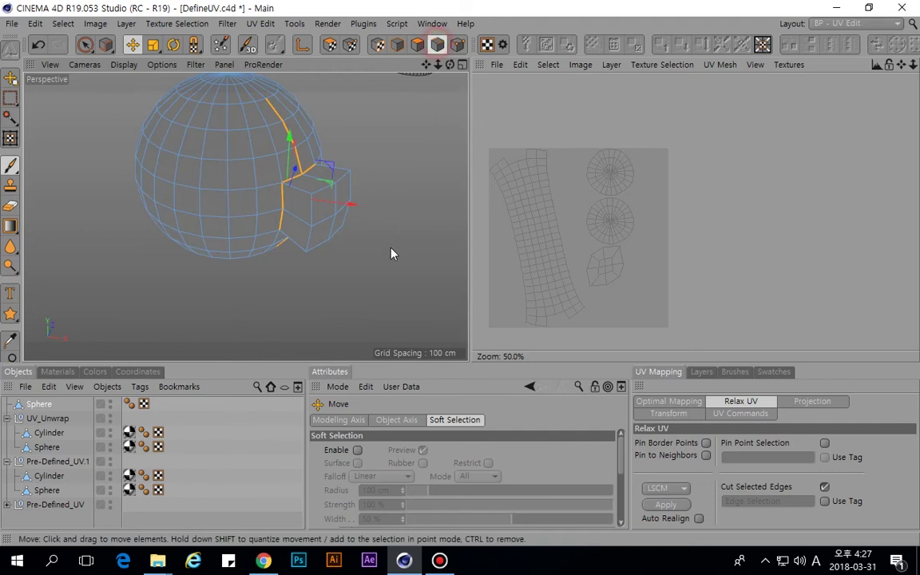
pyautogui.keyDown('alt'); pyautogui.moveTo(282, 210); pyautogui.dragTo(226, 205); pyautogui.keyUp('alt')
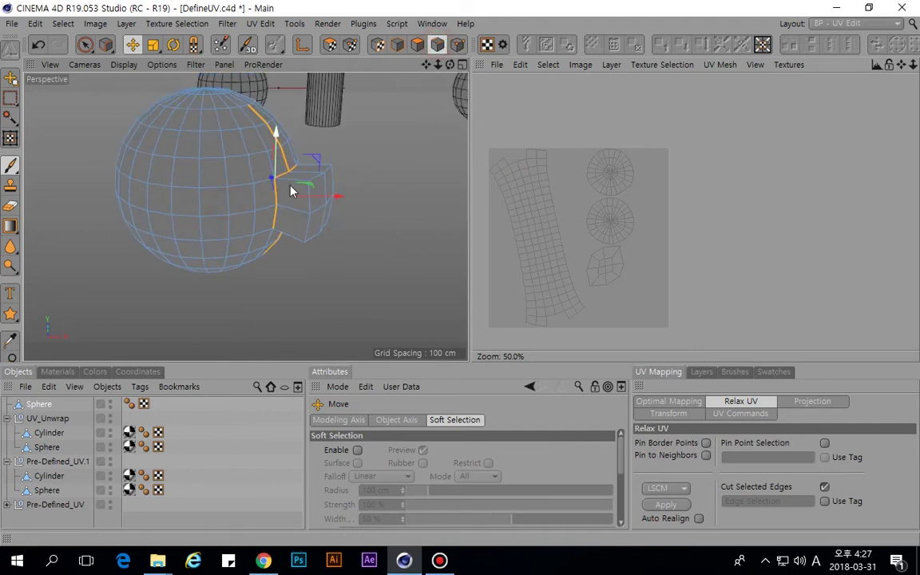
pyautogui.click(540, 262)
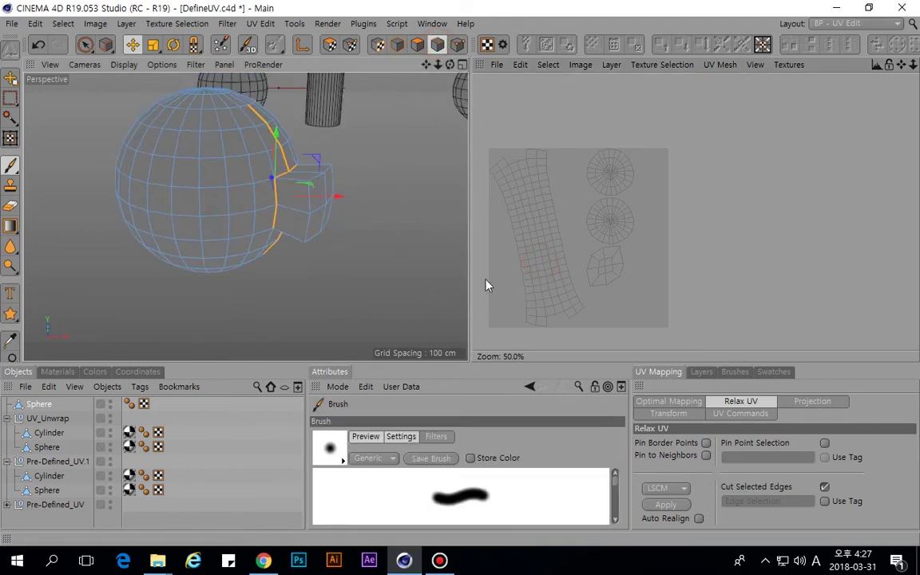
pyautogui.click(673, 402)
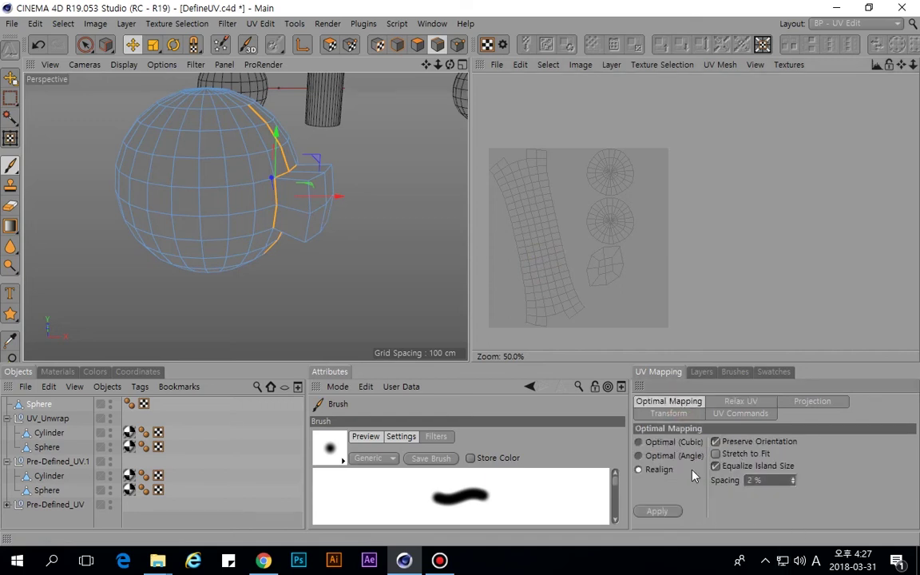
pyautogui.click(743, 414)
pyautogui.click(801, 406)
pyautogui.click(729, 401)
pyautogui.click(667, 400)
pyautogui.click(740, 413)
pyautogui.click(742, 401)
pyautogui.click(741, 414)
pyautogui.click(742, 401)
# Examine up close the cut edges above, around and below the extruded box, checking them against the polygon selection.
pyautogui.press('e')
pyautogui.keyDown('alt'); pyautogui.moveTo(201, 226); pyautogui.dragTo(291, 281); pyautogui.keyUp('alt')
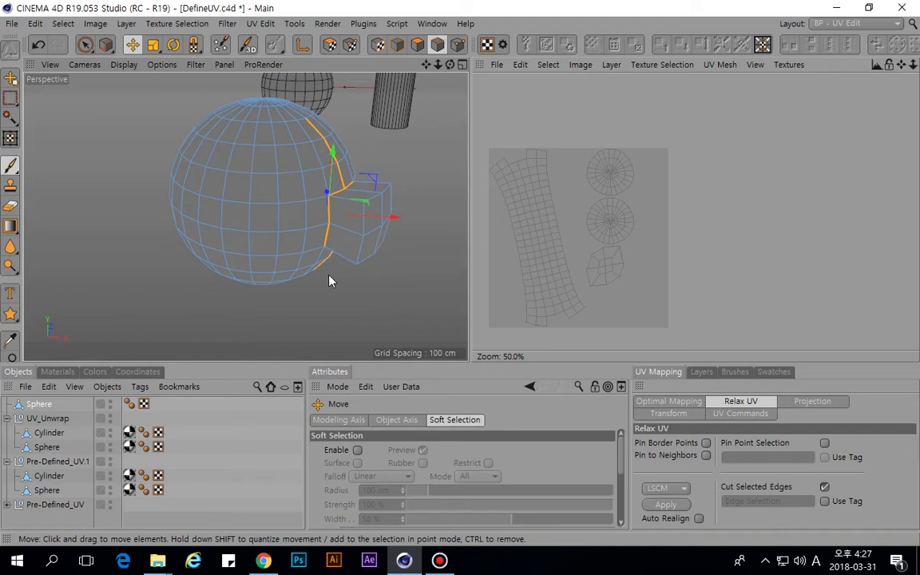
pyautogui.scroll(5, 267, 195)
pyautogui.scroll(-8, 345, 154)
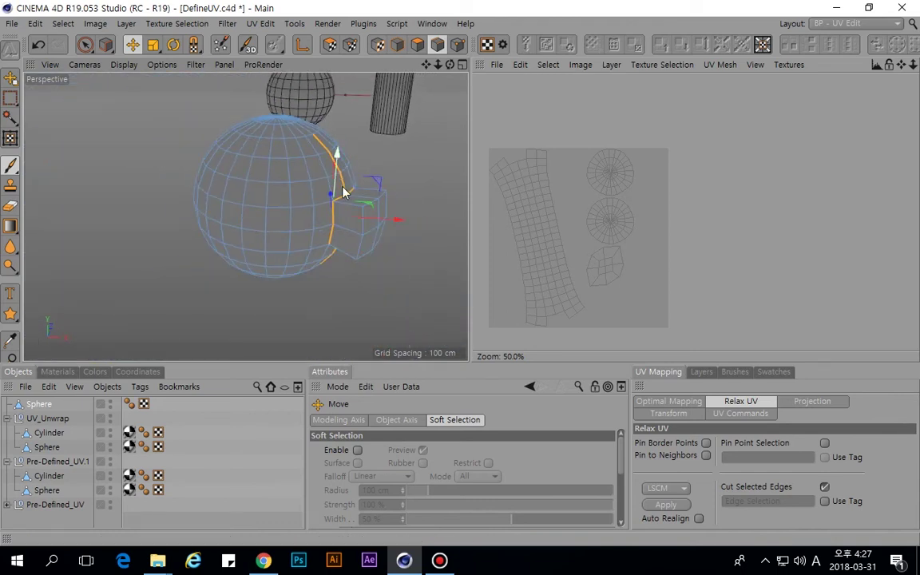
pyautogui.scroll(6, 334, 221)
pyautogui.scroll(-6, 334, 221)
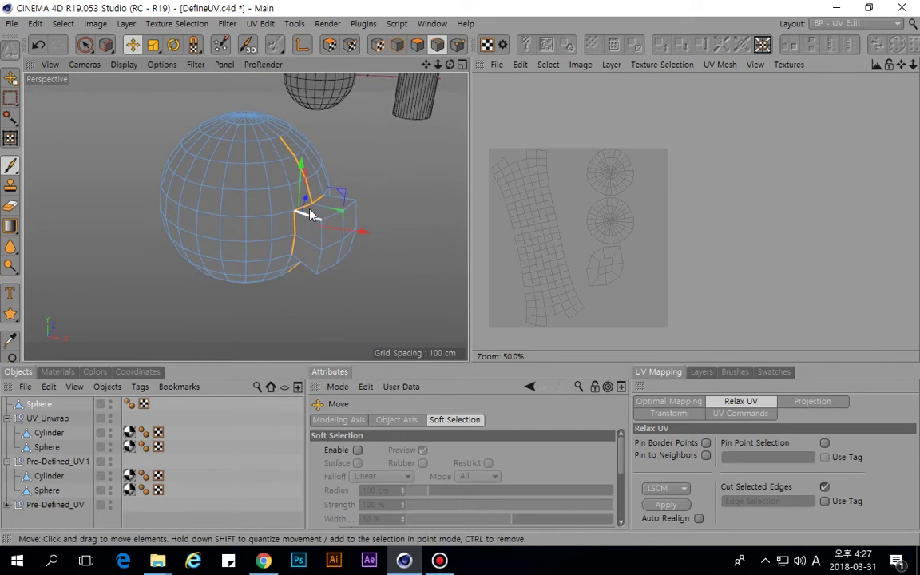
pyautogui.scroll(6, 310, 209)
pyautogui.scroll(-6, 304, 186)
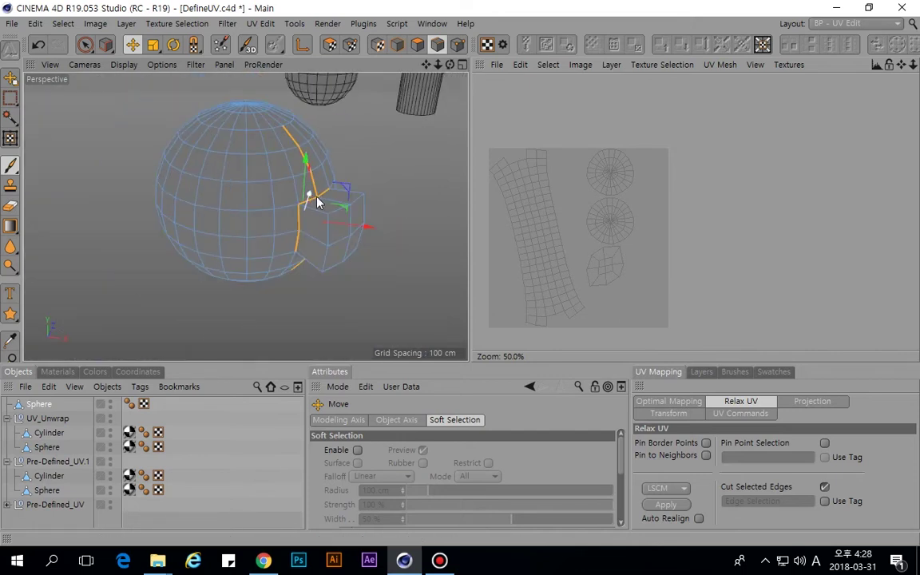
pyautogui.click(437, 44)
pyautogui.click(417, 46)
pyautogui.click(437, 44)
pyautogui.click(417, 45)
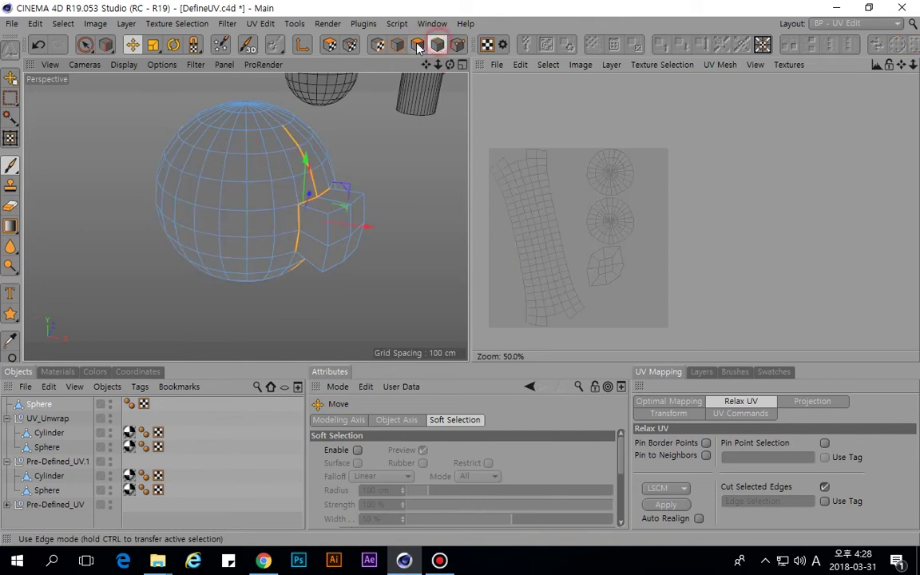
pyautogui.click(417, 46)
pyautogui.click(437, 44)
pyautogui.scroll(2, 298, 134)
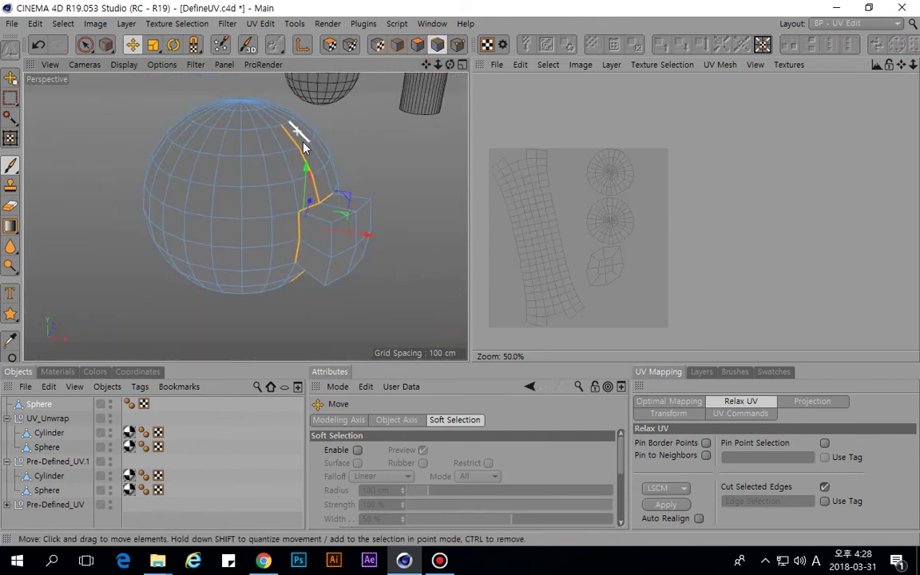
pyautogui.scroll(2, 298, 135)
pyautogui.scroll(3, 323, 112)
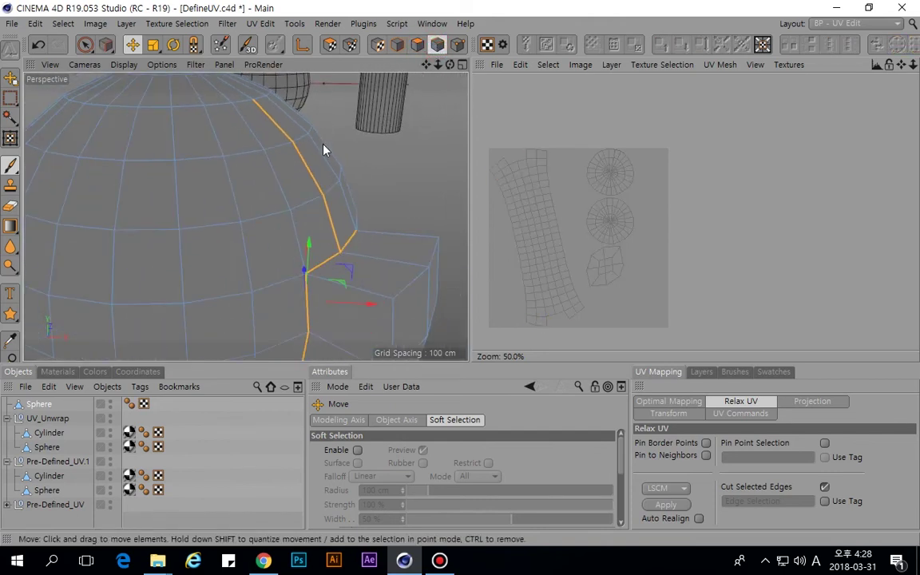
pyautogui.scroll(-6, 322, 136)
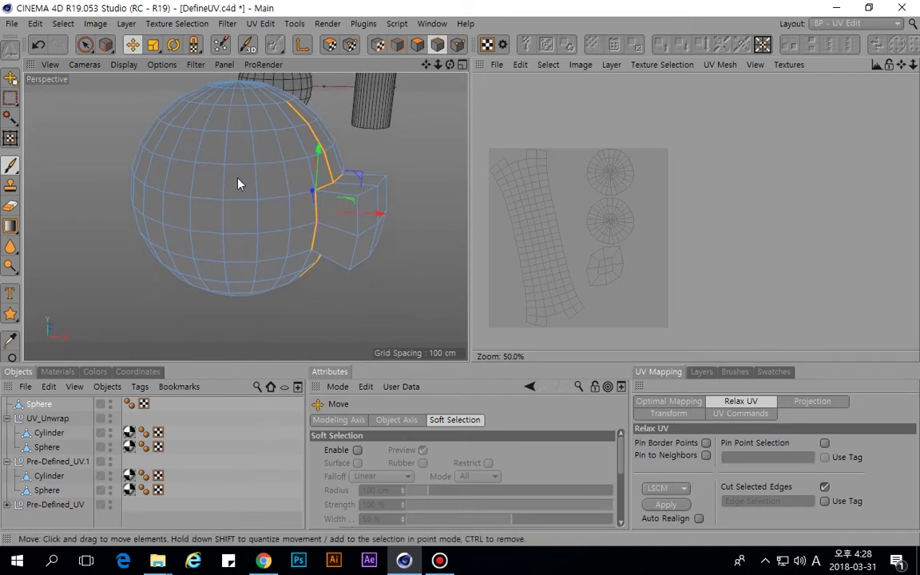
# Loop-select the horizontal edge ring that bounds the sphere's upper cap.
pyautogui.press('u')
pyautogui.press('l')
pyautogui.click(284, 132)
pyautogui.scroll(-4, 279, 189)
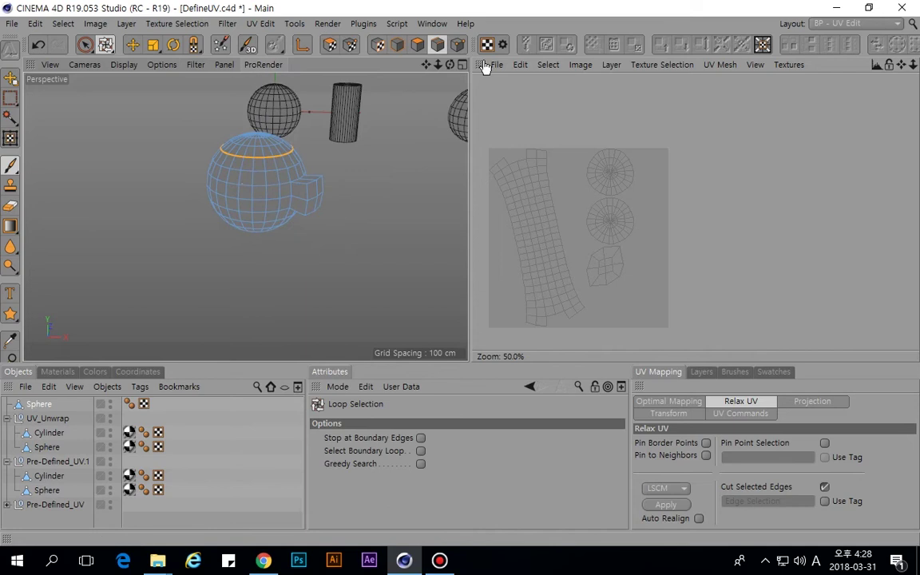
# Create a torus and move it in model mode clear of the other objects.
pyautogui.hotkey('shift', 'c')
pyautogui.write('torus')
pyautogui.press('Return')
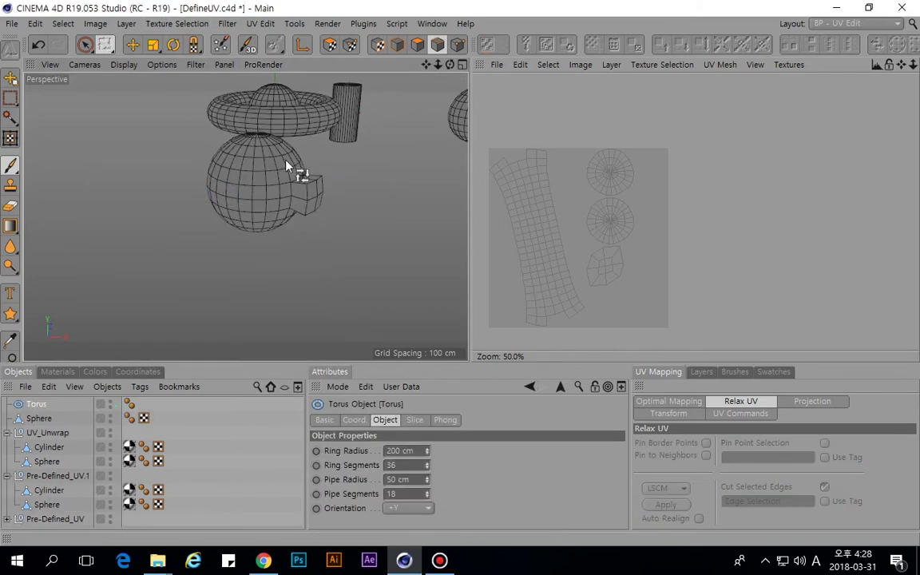
pyautogui.press('e')
pyautogui.click(397, 45)
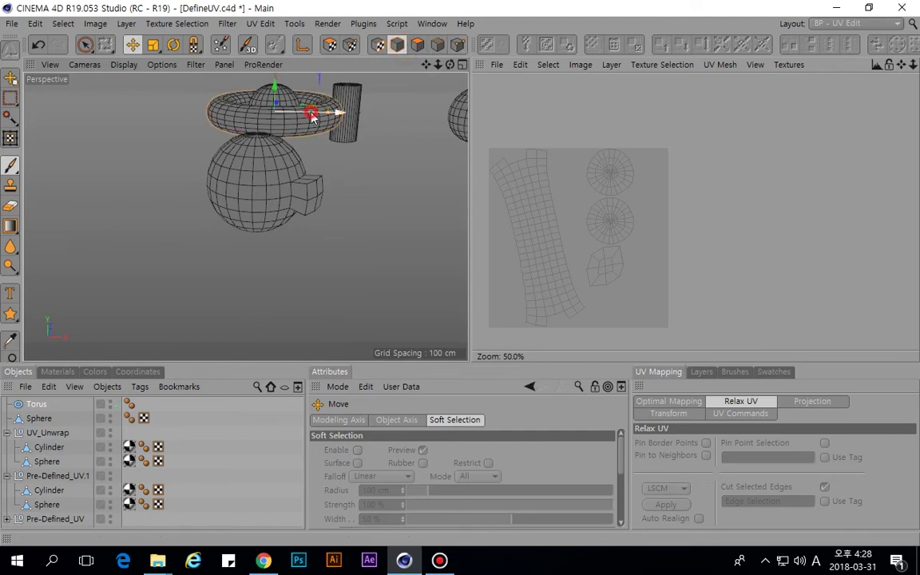
pyautogui.scroll(-5, 282, 141)
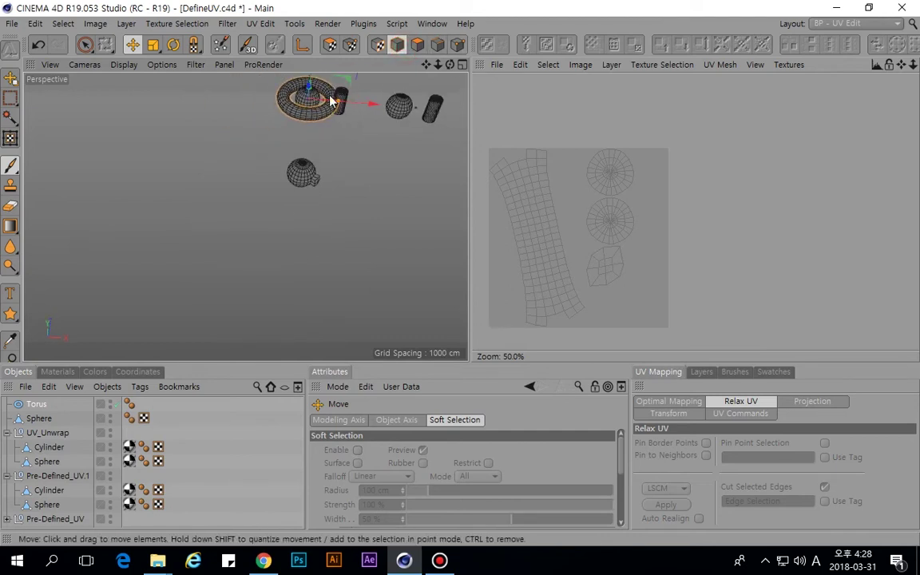
pyautogui.scroll(5, 328, 146)
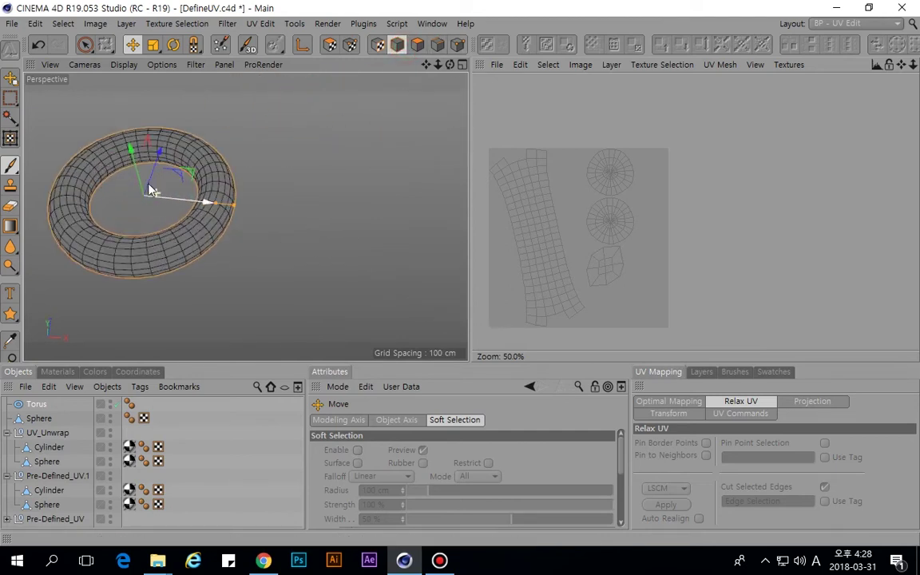
# Make the torus editable and activate Loop Selection in edge mode.
pyautogui.scroll(3, 223, 181)
pyautogui.scroll(-2, 233, 175)
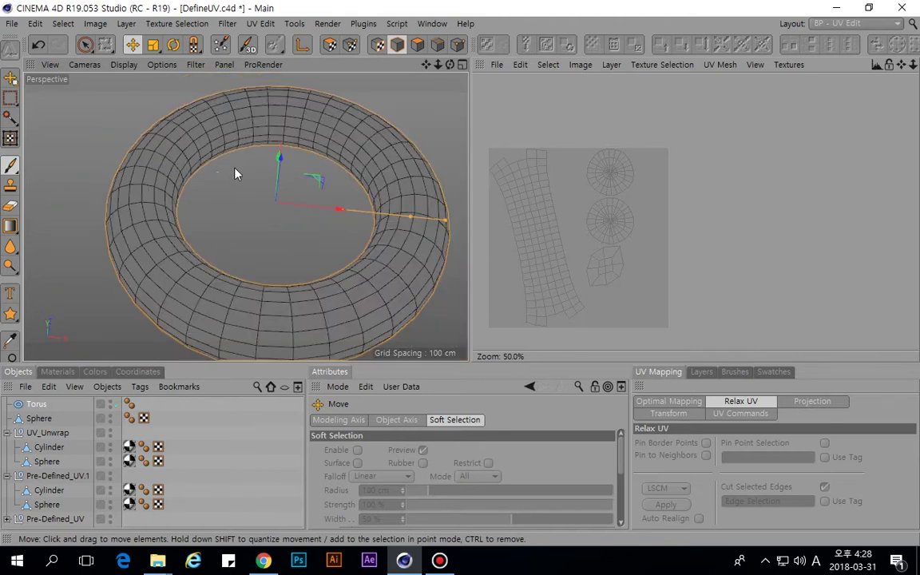
pyautogui.click(295, 162)
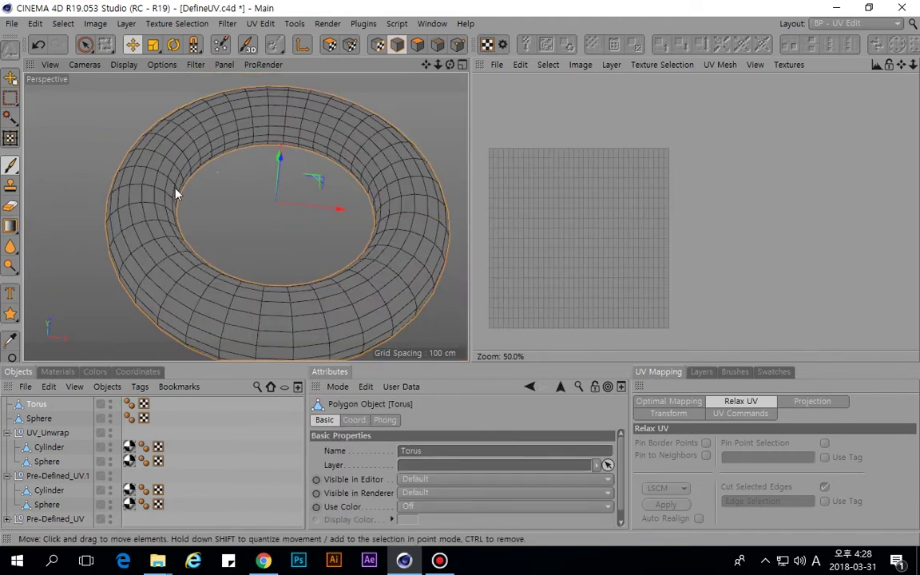
pyautogui.press('u')
pyautogui.press('l')
pyautogui.click(437, 44)
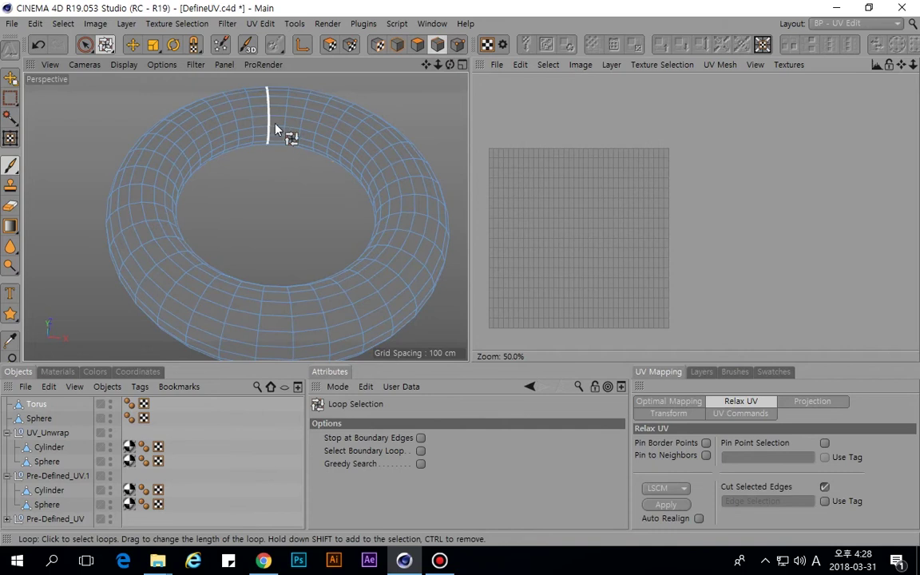
# Try to disconnect the torus's +X half by rectangle-selecting its edges in the top view and running Disconnect.
pyautogui.press('F2')
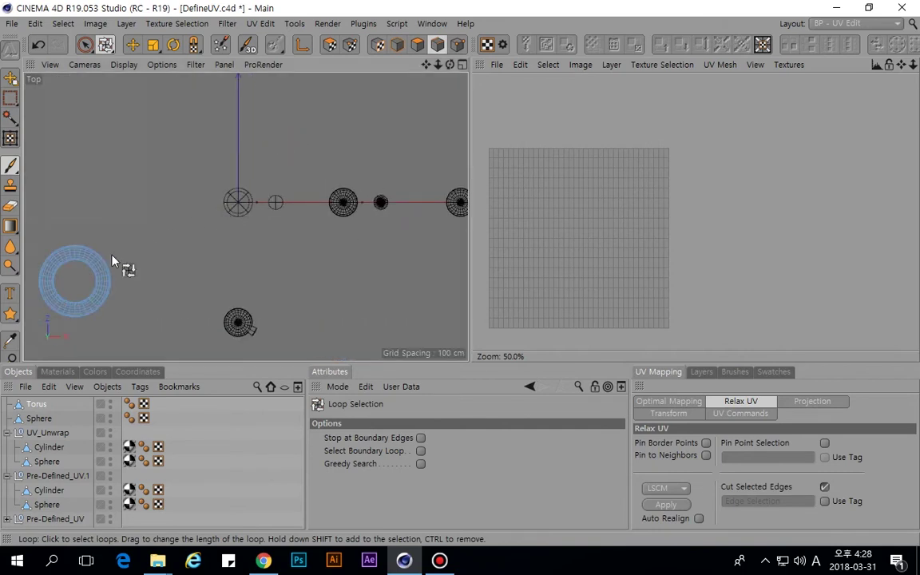
pyautogui.keyDown('alt'); pyautogui.moveTo(112, 260); pyautogui.dragTo(312, 204, button='middle'); pyautogui.keyUp('alt')
pyautogui.press('0')
pyautogui.moveTo(356, 274); pyautogui.dragTo(278, 151)
pyautogui.scroll(3, 276, 250)
pyautogui.moveTo(333, 326); pyautogui.dragTo(280, 97)
pyautogui.hotkey('shift', 'c')
pyautogui.write('dis')
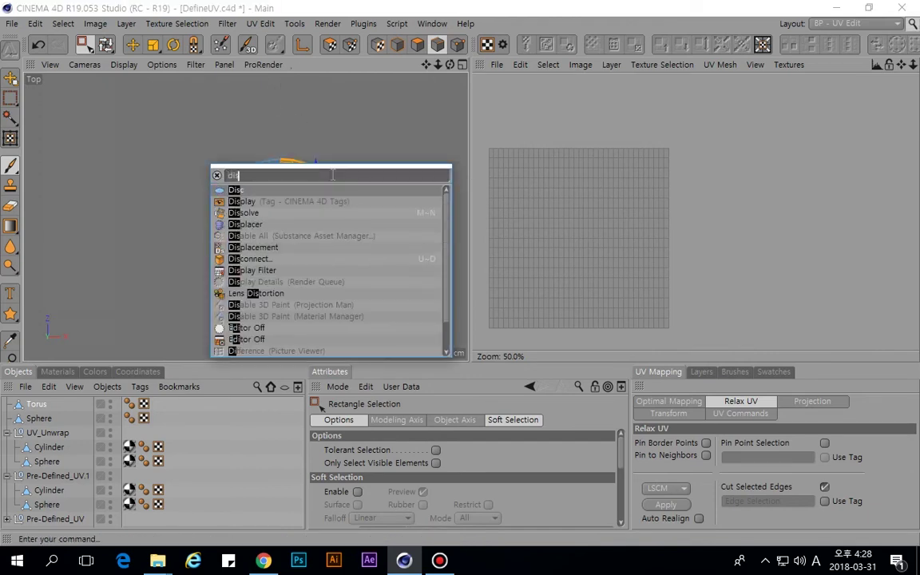
pyautogui.write('c')
pyautogui.press('Down')
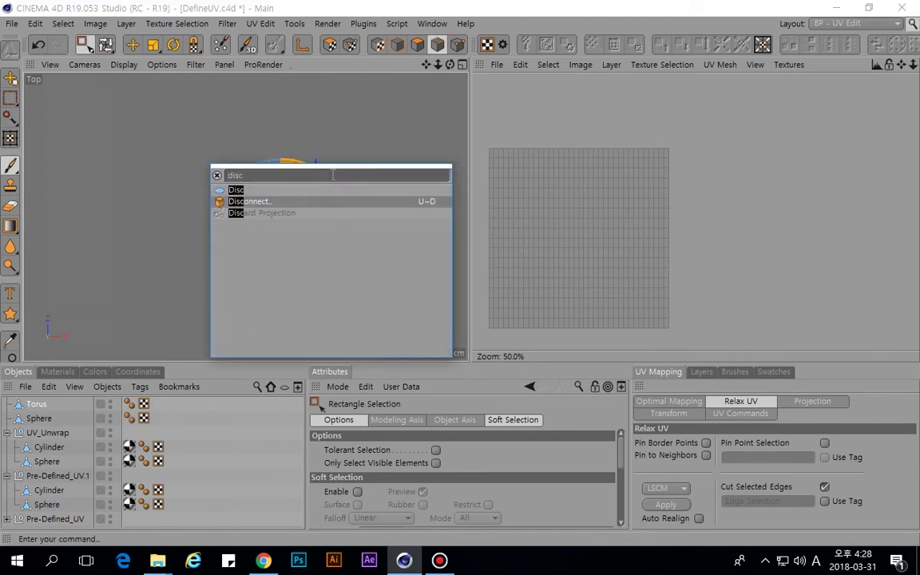
pyautogui.press('Return')
pyautogui.press('F1')
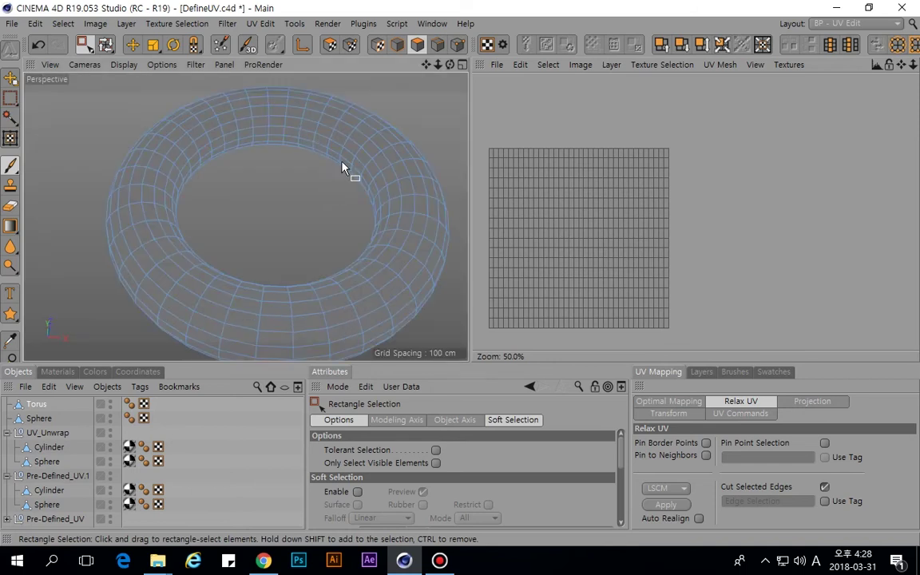
# Rectangle-select the polygons of the torus's +X half in the top view, test-move them along X and undo the move.
pyautogui.scroll(-3, 343, 172)
pyautogui.press('F2')
pyautogui.moveTo(375, 319); pyautogui.dragTo(273, 126)
pyautogui.press('e')
pyautogui.moveTo(373, 228); pyautogui.dragTo(389, 227)
pyautogui.hotkey('ctrl', 'z')
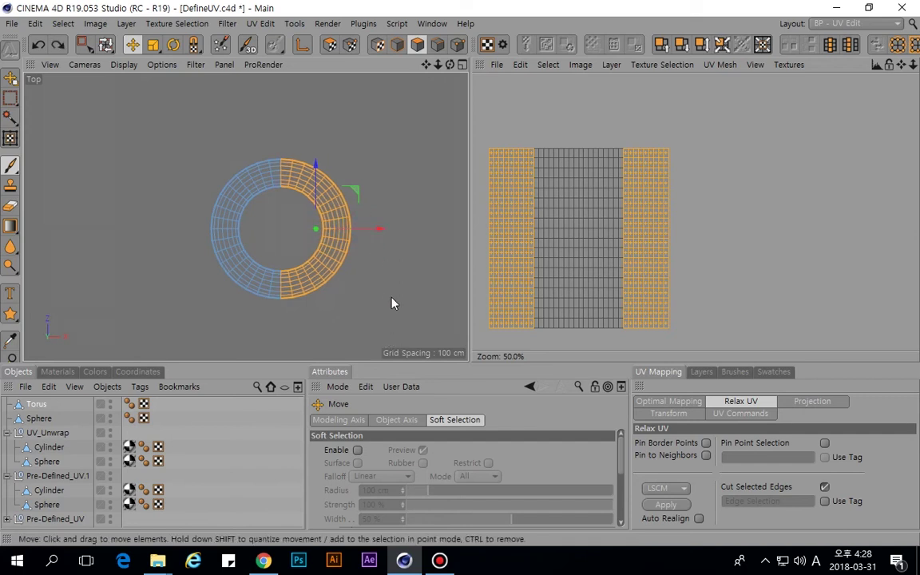
# Disconnect the selected half of the torus, test the separation by moving it along X, and undo the move.
pyautogui.hotkey('shift', 'c')
pyautogui.write('disc')
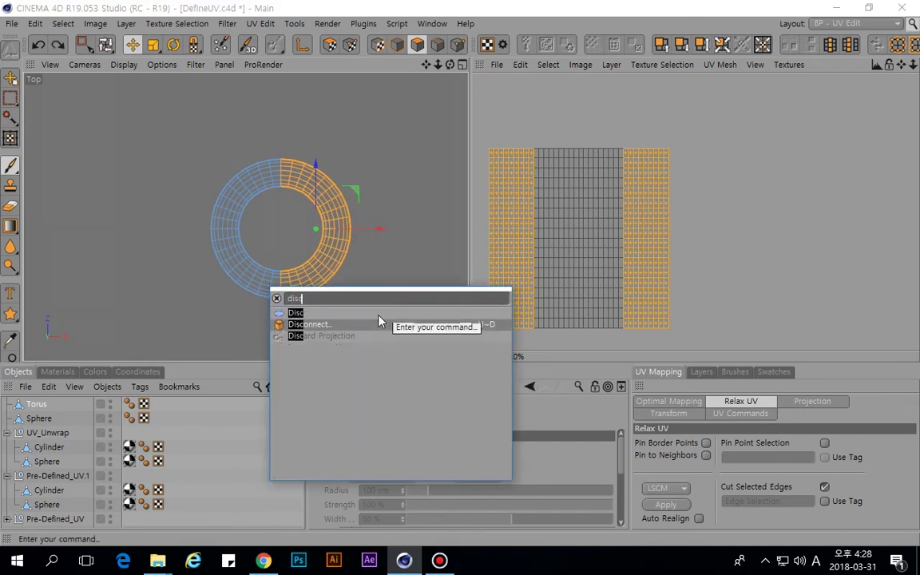
pyautogui.click(339, 325)
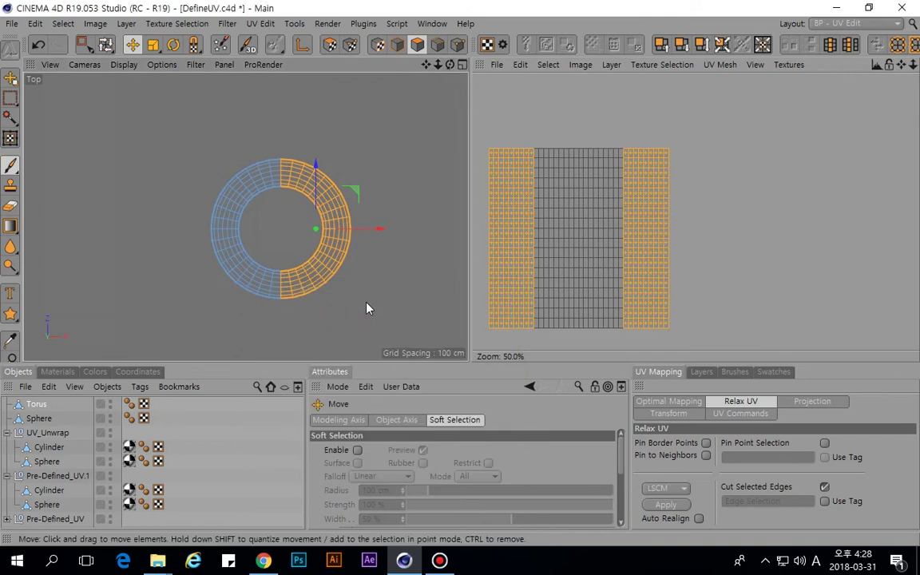
pyautogui.moveTo(386, 234); pyautogui.dragTo(447, 230)
pyautogui.hotkey('ctrl', 'z')
pyautogui.press('F1')
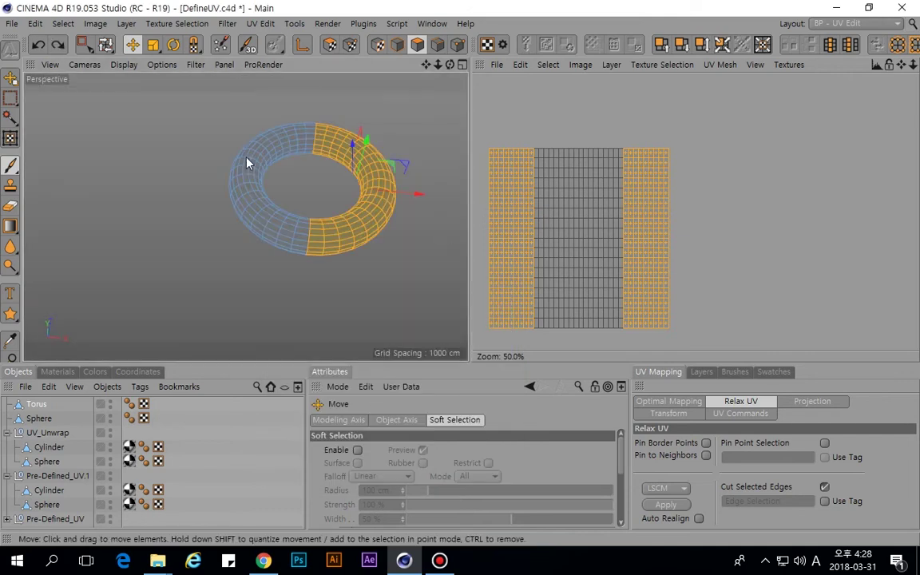
# Loop-select edges running along the inner side of the disconnected torus half in edge mode.
pyautogui.click(437, 44)
pyautogui.scroll(5, 317, 156)
pyautogui.press('u')
pyautogui.press('l')
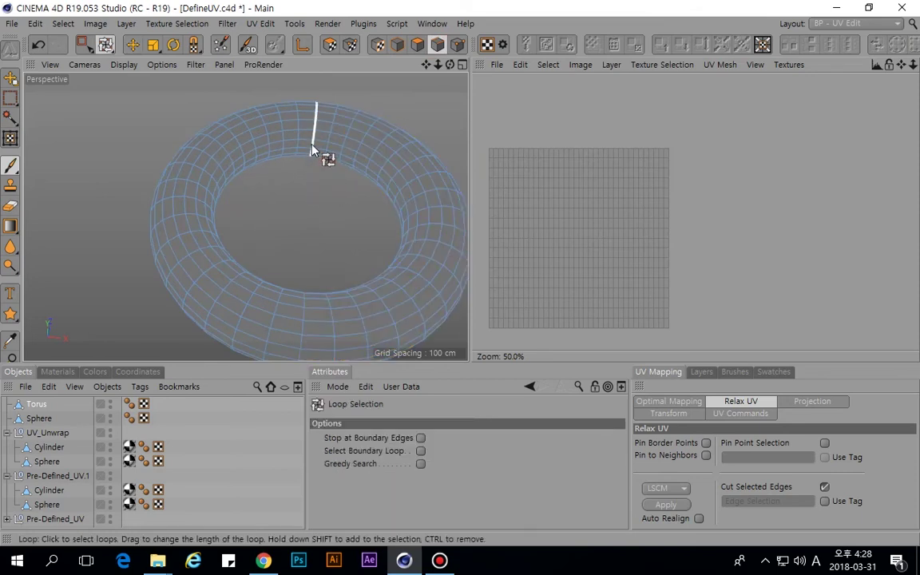
pyautogui.click(318, 153)
pyautogui.click(301, 191)
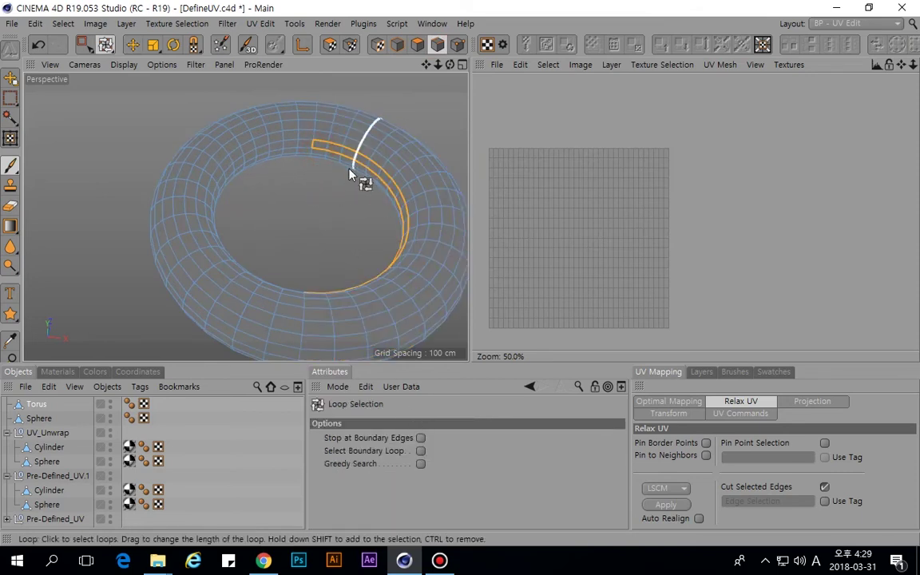
pyautogui.moveTo(330, 156); pyautogui.dragTo(399, 239)
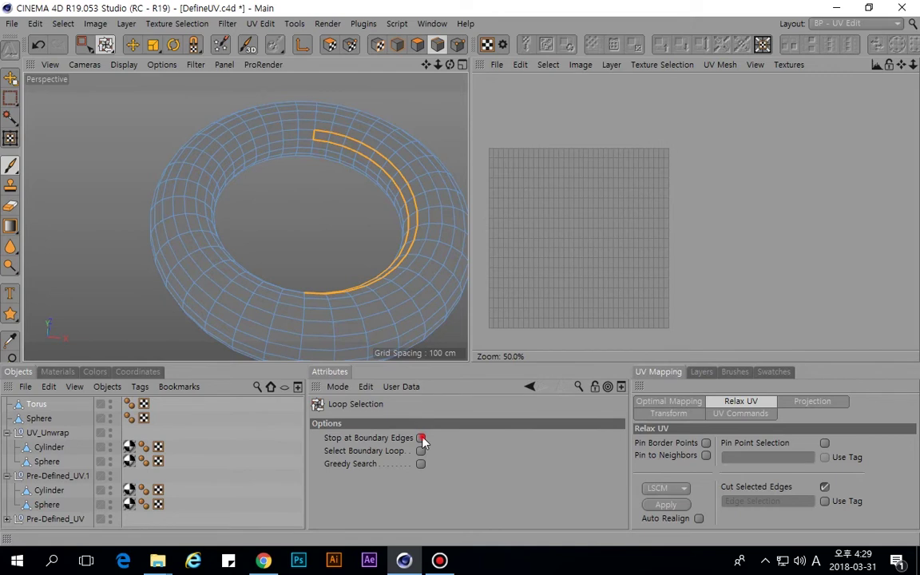
# Enable Stop at Boundary Edges for Loop Selection and test it on several edge loops of the disconnected half.
pyautogui.click(421, 438)
pyautogui.click(330, 230)
pyautogui.moveTo(345, 156)
pyautogui.mouseDown()
pyautogui.moveTo(366, 179)
pyautogui.moveTo(372, 164)
pyautogui.moveTo(375, 171)
pyautogui.moveTo(357, 142)
pyautogui.mouseUp()
pyautogui.click(356, 140)
pyautogui.click(354, 152)
pyautogui.click(347, 160)
pyautogui.click(342, 202)
# Trace a run of edges around the attached half of the torus with Path Selection.
pyautogui.press('u')
pyautogui.press('m')
pyautogui.moveTo(316, 130)
pyautogui.mouseDown()
pyautogui.moveTo(365, 141)
pyautogui.moveTo(331, 150)
pyautogui.moveTo(283, 133)
pyautogui.moveTo(213, 143)
pyautogui.moveTo(150, 220)
pyautogui.moveTo(152, 213)
pyautogui.mouseUp()
pyautogui.click(270, 183)
# Loop-select two separate cross-section edge loops on the disconnected half of the torus.
pyautogui.scroll(-5, 299, 203)
pyautogui.press('u')
pyautogui.press('l')
pyautogui.click(343, 169)
pyautogui.click(318, 165)
pyautogui.click(361, 244)
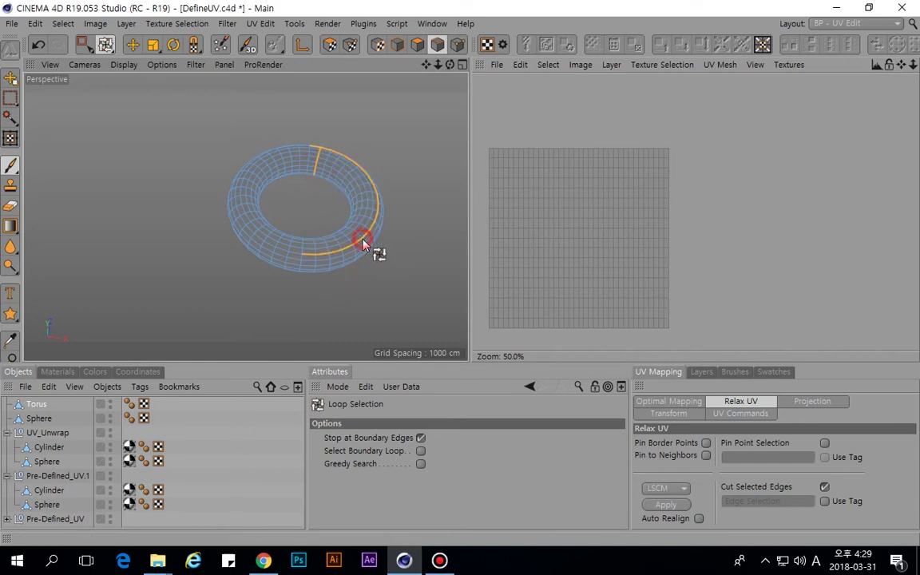
pyautogui.keyDown('shift'); pyautogui.click(340, 172); pyautogui.keyUp('shift')
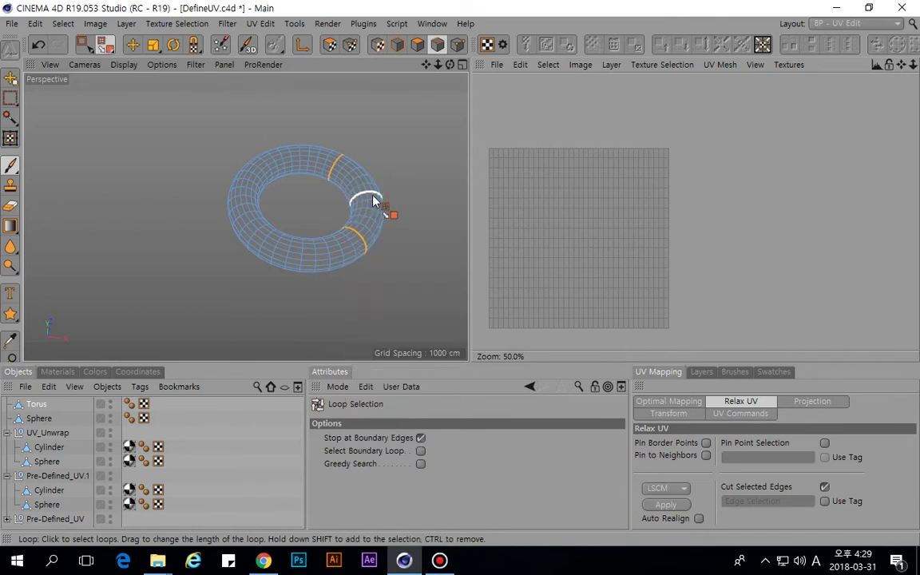
# Fill-select the polygons between the two edge loops, inspect them, and clear the selection with the Move tool.
pyautogui.press('u')
pyautogui.press('f')
pyautogui.click(368, 190)
pyautogui.scroll(6, 395, 181)
pyautogui.scroll(-7, 393, 196)
pyautogui.press('e')
pyautogui.middleClick(391, 222)
pyautogui.middleClick(194, 160)
pyautogui.click(118, 170)
pyautogui.scroll(4, 342, 207)
# Select one polygon on the disconnected torus half and grow the selection repeatedly across that half.
pyautogui.click(75, 25)
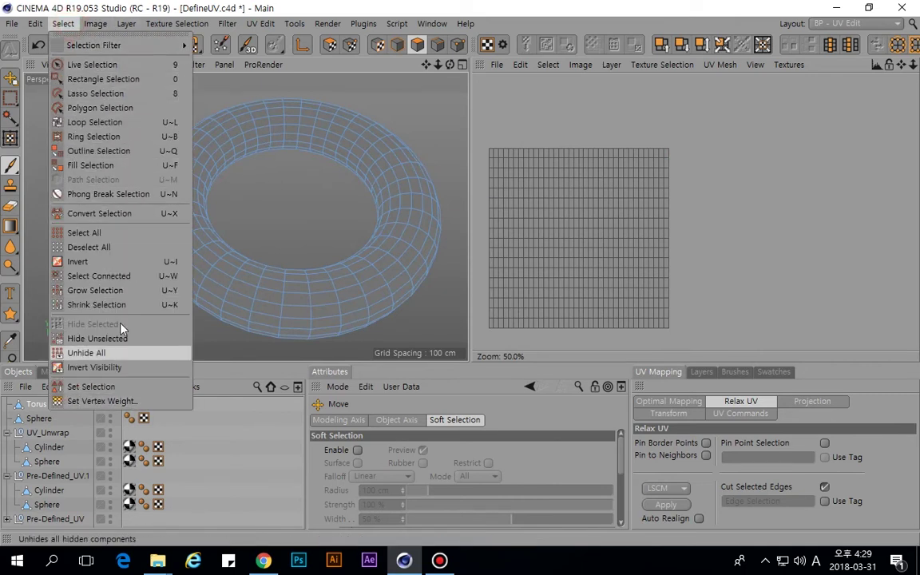
pyautogui.click(351, 232)
pyautogui.click(357, 150)
pyautogui.hotkey('u', 'y')
pyautogui.hotkey('u', 'y')
pyautogui.hotkey('u', 'y')
pyautogui.hotkey('u', 'y')
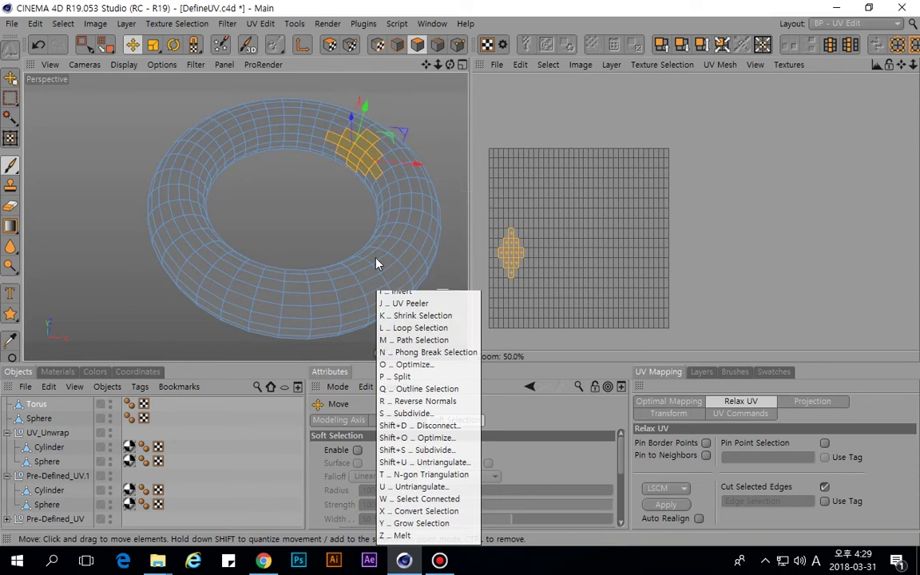
pyautogui.hotkey('u', 'y')
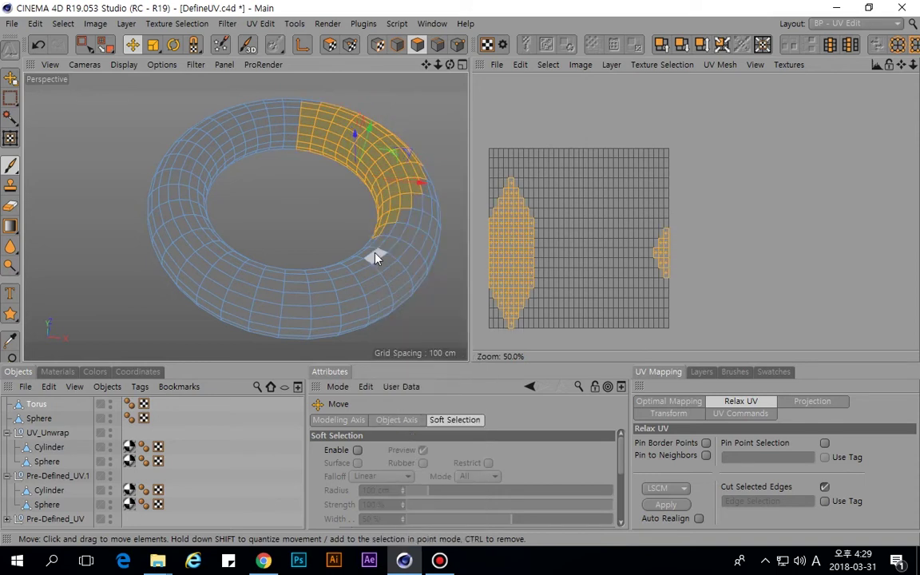
# Shrink the polygon selection repeatedly until no polygons remain selected, and review the available selection commands.
pyautogui.hotkey('u', 'k')
pyautogui.hotkey('u', 'k')
pyautogui.hotkey('u', 'k')
pyautogui.hotkey('u', 'k')
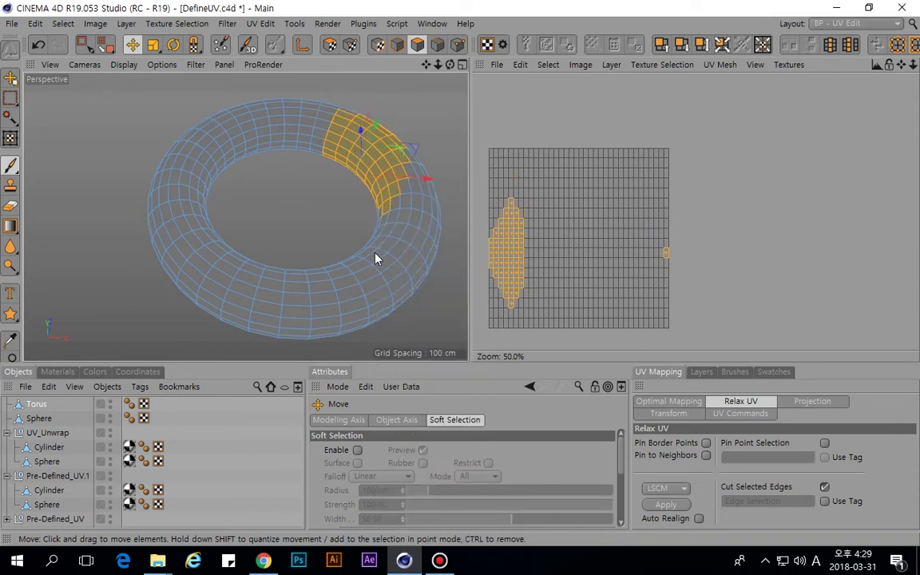
pyautogui.hotkey('u', 'k')
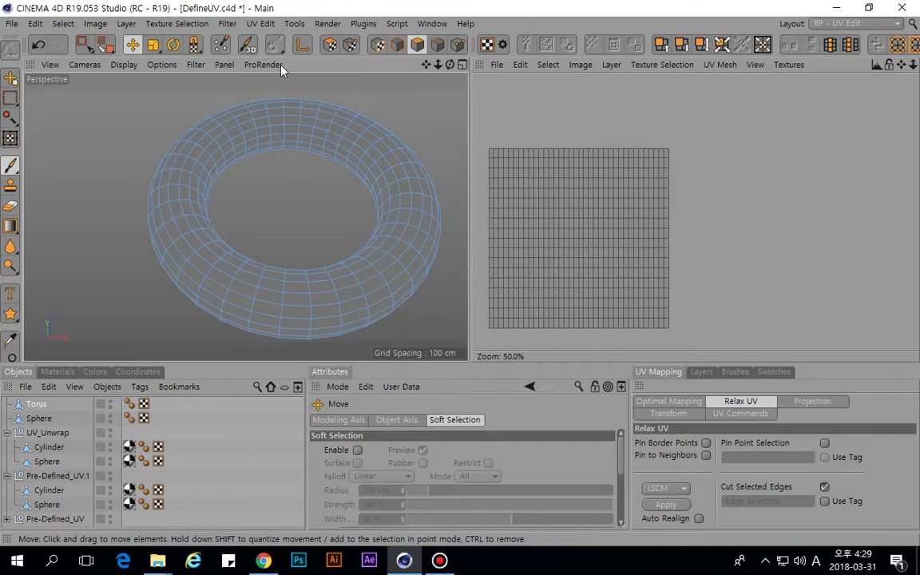
pyautogui.click(63, 23)
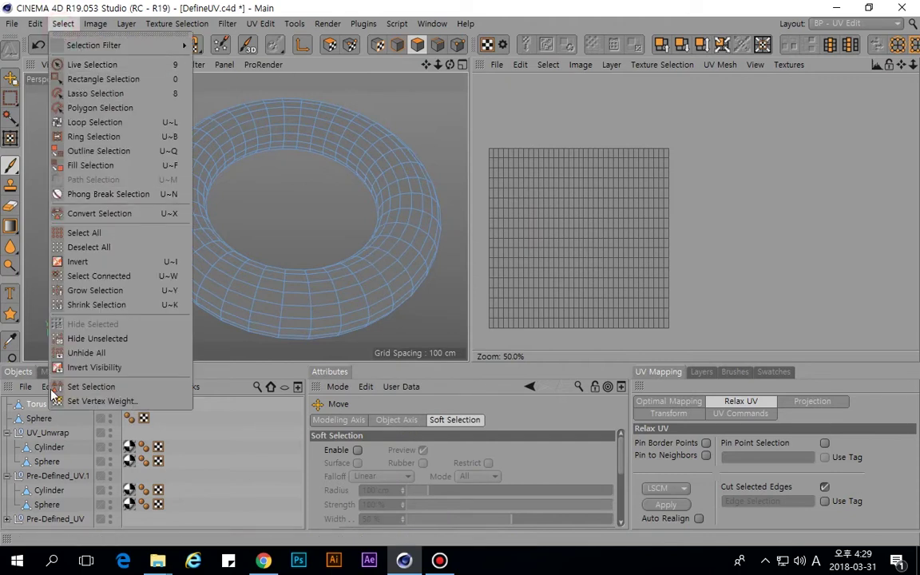
pyautogui.moveTo(80, 15)
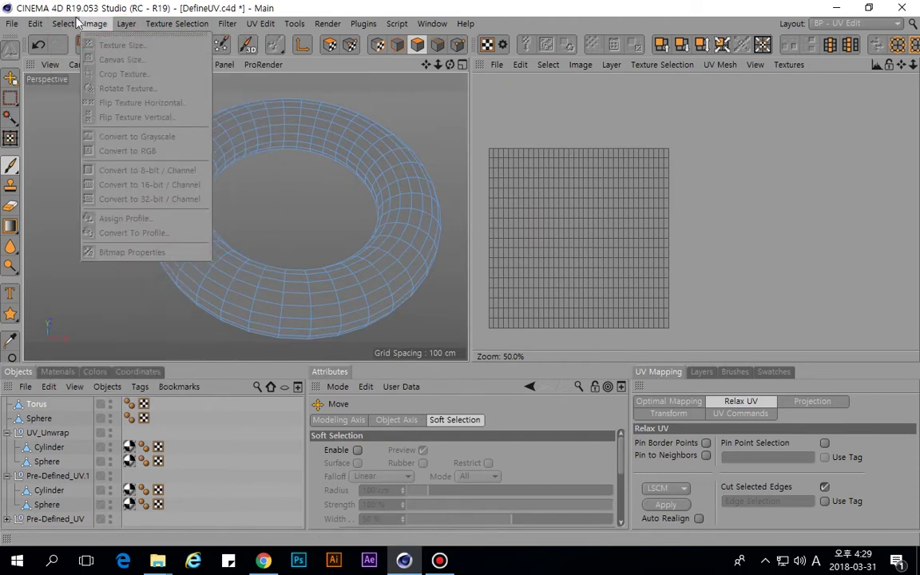
pyautogui.click(336, 230)
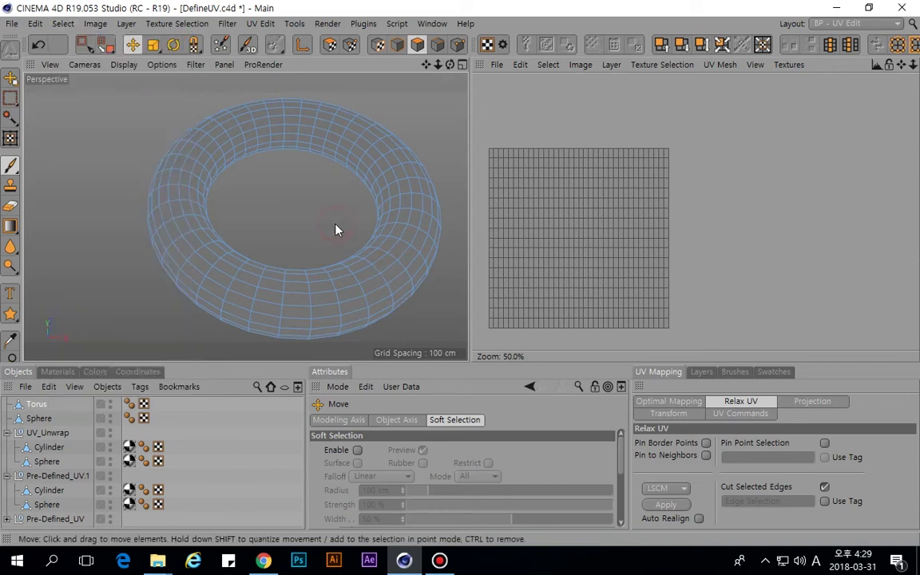
# Ring-select a cross-section band of polygons, and in edge mode a ring of parallel edges on the torus's inner side.
pyautogui.press('u')
pyautogui.press('b')
pyautogui.click(335, 138)
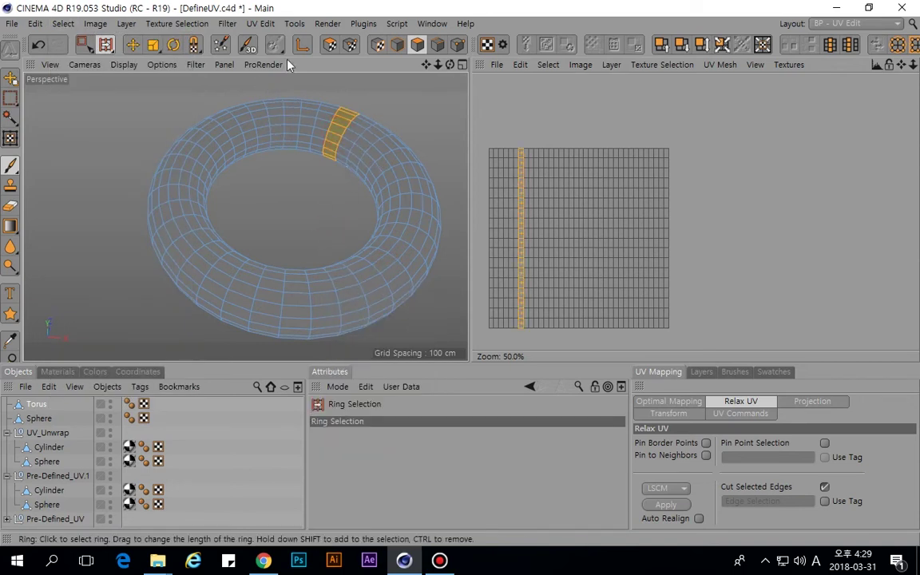
pyautogui.click(438, 45)
pyautogui.click(349, 165)
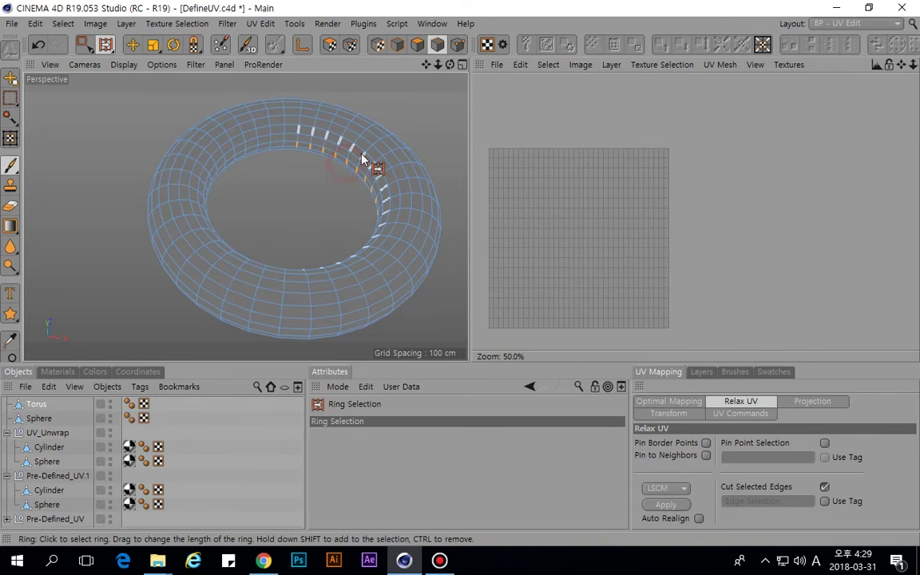
# Loop-select a single lengthwise edge line on the disconnected half, review the selection commands, and clear the edge selection.
pyautogui.press('u')
pyautogui.press('l')
pyautogui.click(371, 154)
pyautogui.click(399, 168)
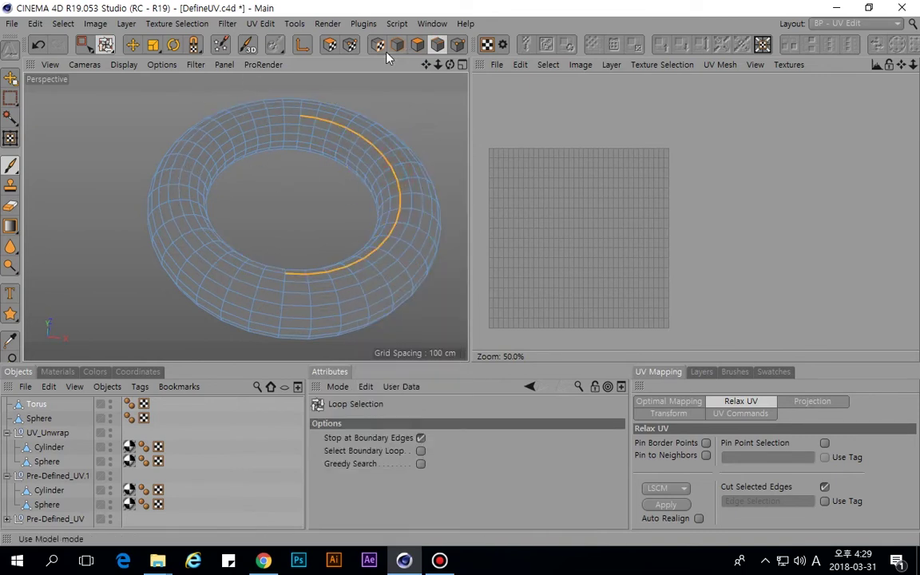
pyautogui.click(126, 23)
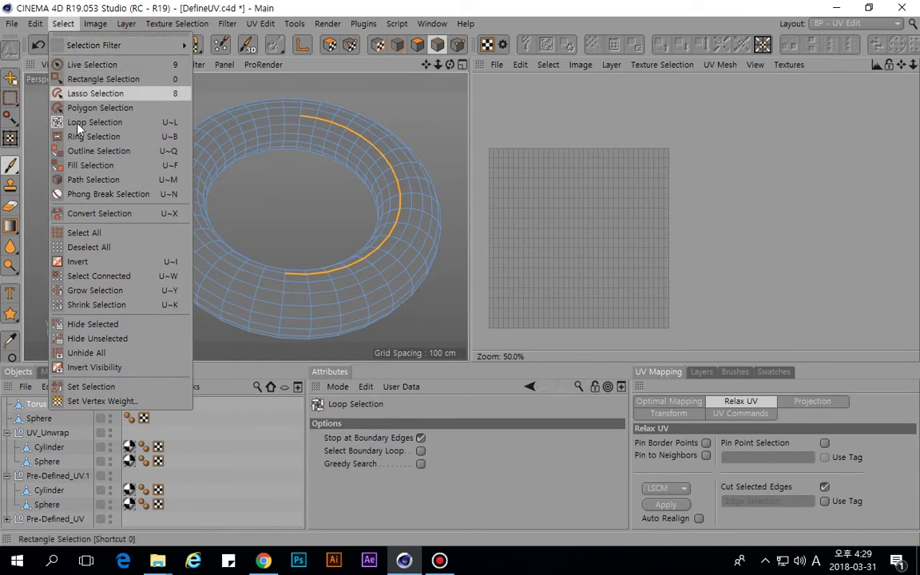
pyautogui.click(302, 220)
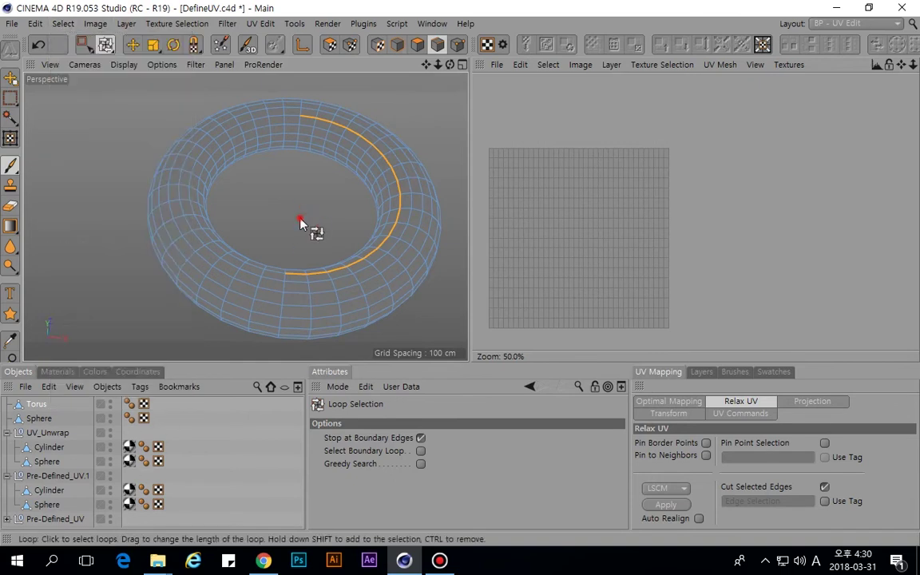
pyautogui.press('e')
pyautogui.click(302, 196)
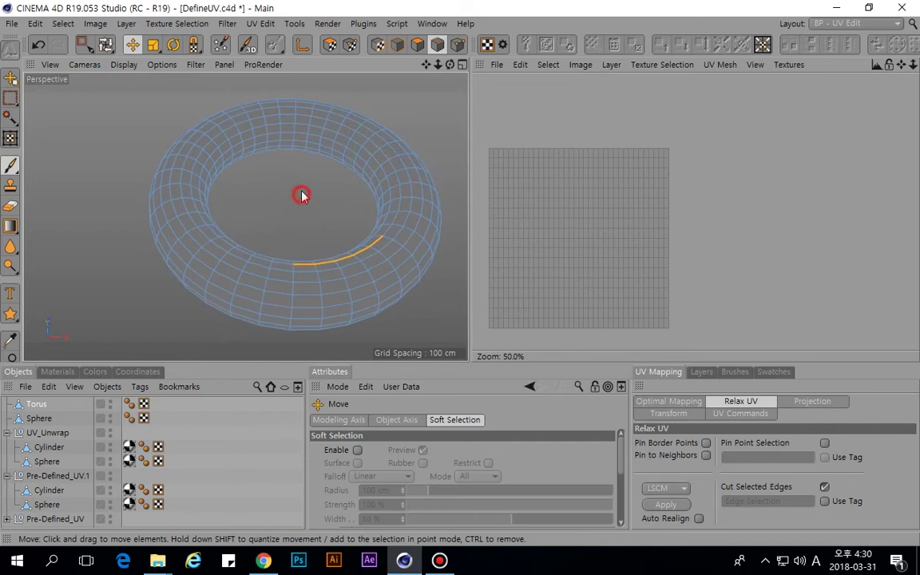
pyautogui.keyDown('alt'); pyautogui.moveTo(278, 185); pyautogui.dragTo(266, 201); pyautogui.keyUp('alt')
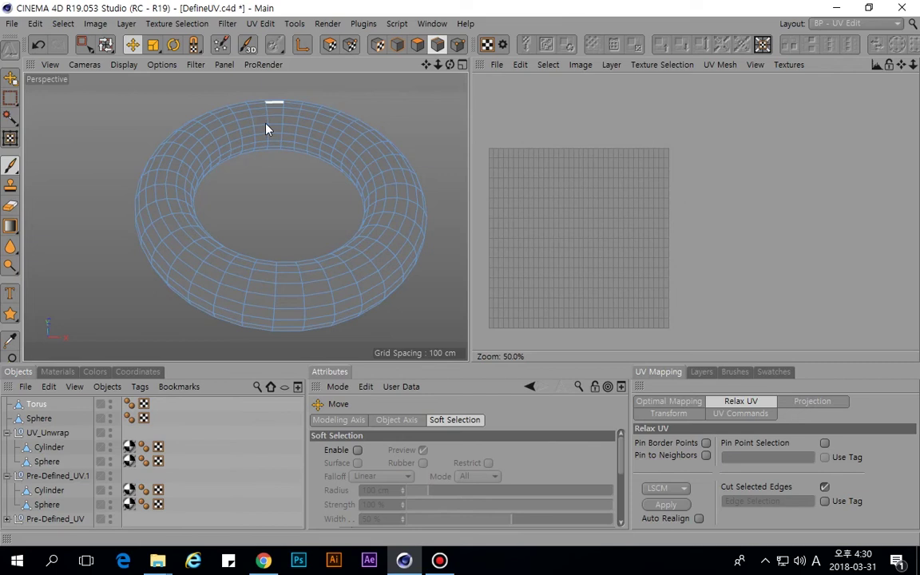
pyautogui.scroll(-4, 270, 165)
pyautogui.keyDown('alt'); pyautogui.moveTo(316, 197); pyautogui.dragTo(281, 197, button='middle'); pyautogui.keyUp('alt')
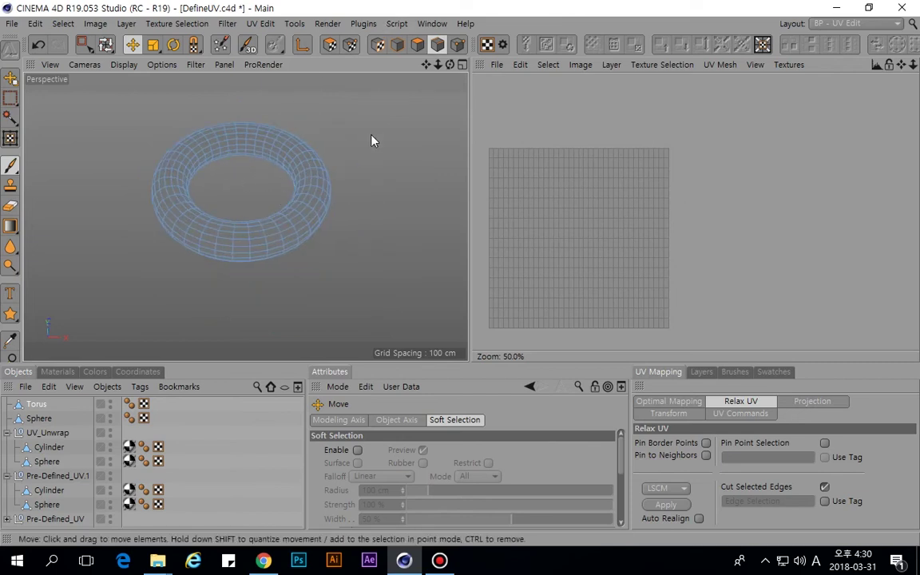
# Search the Commander for "uv peel" and add the UV Peeler command to the toolbar beside the Move tool.
pyautogui.hotkey('shift', 'c')
pyautogui.write('uvp')
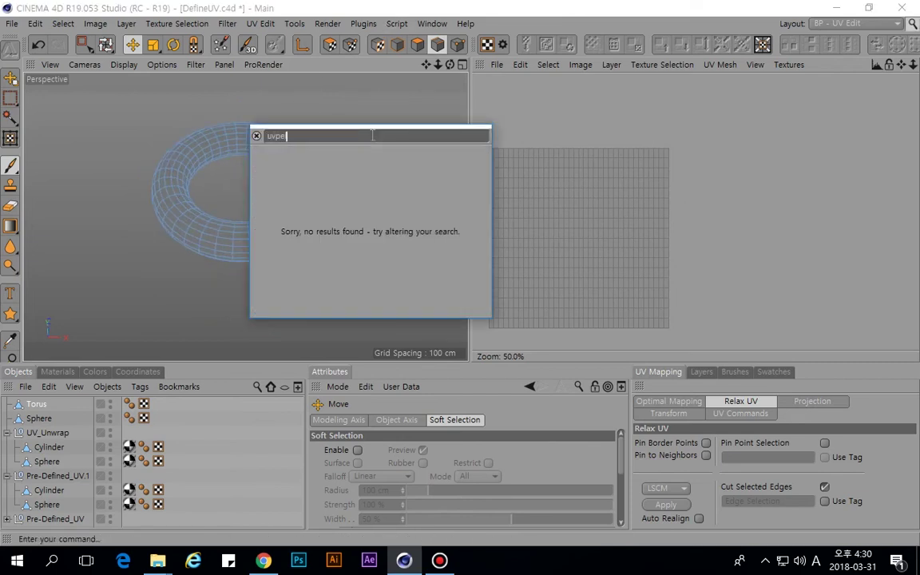
pyautogui.write('e')
pyautogui.press('BackSpace')
pyautogui.press('BackSpace')
pyautogui.write('pell')
pyautogui.press('BackSpace')
pyautogui.press('BackSpace')
pyautogui.write('el')
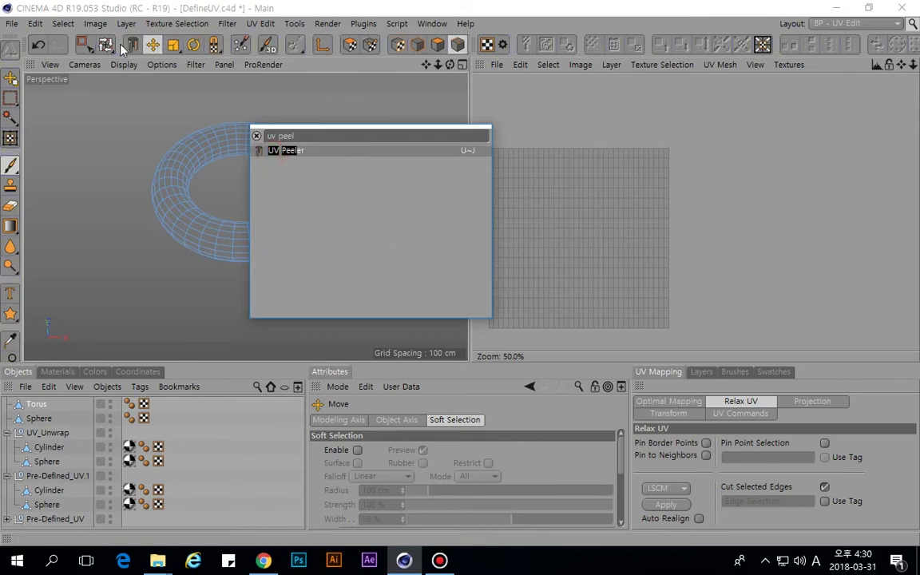
pyautogui.click(128, 163)
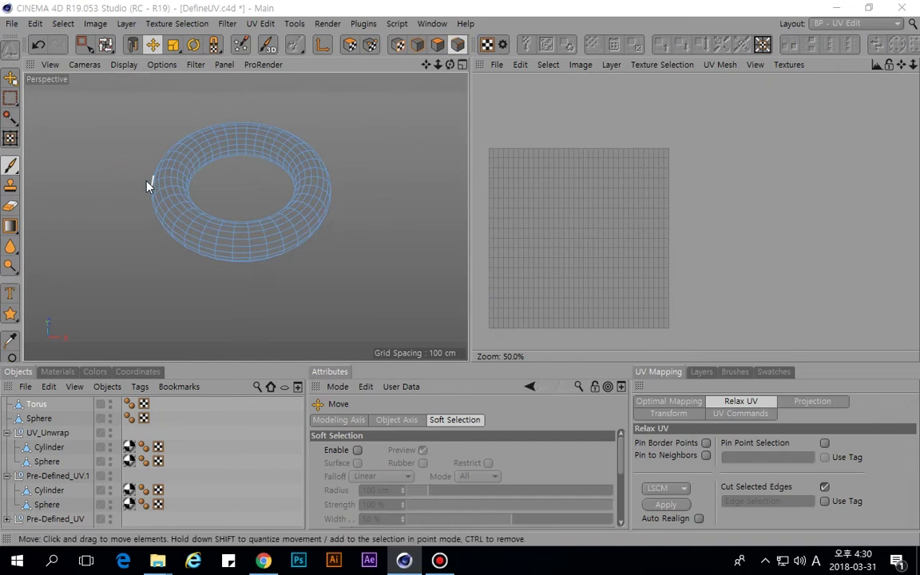
# Loop-select a lengthwise edge line on the torus as the seam for cutting its UVs.
pyautogui.click(279, 157)
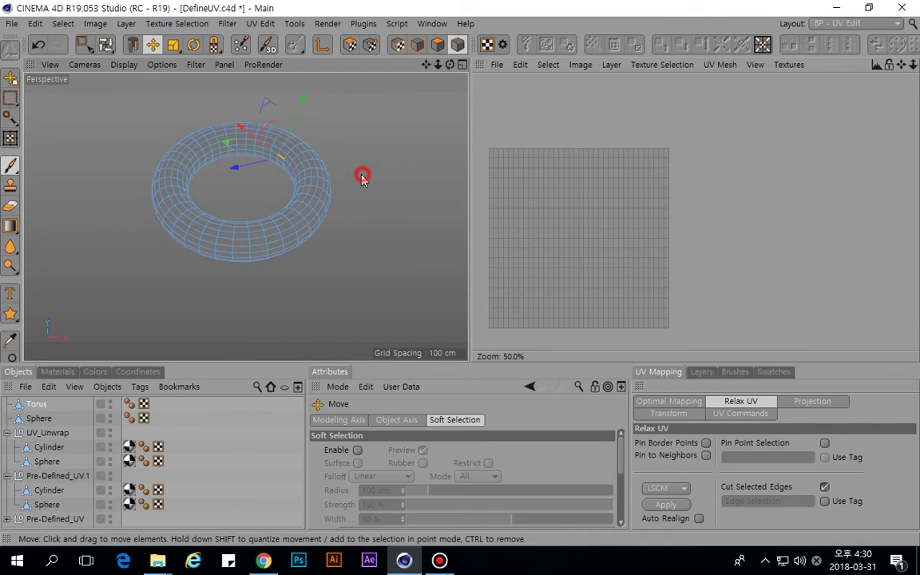
pyautogui.press('u')
pyautogui.press('l')
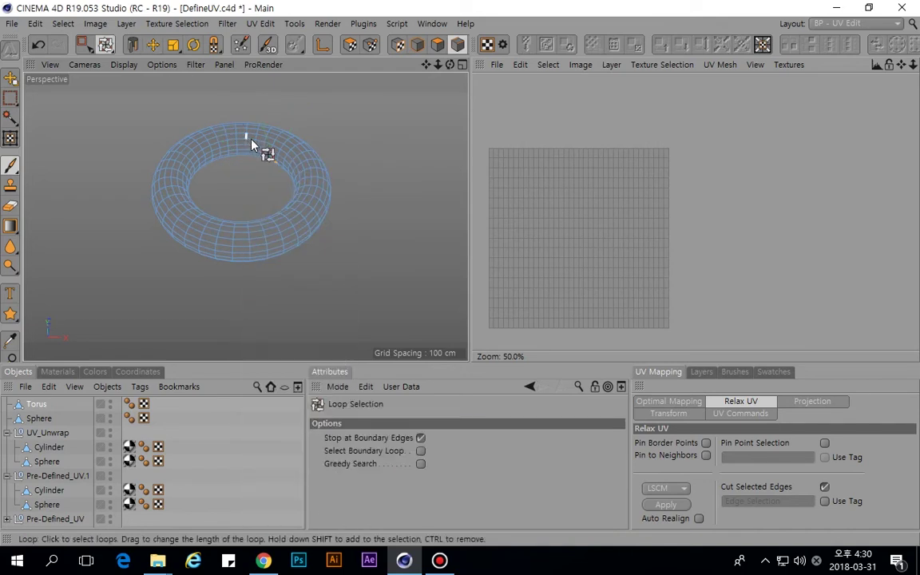
pyautogui.moveTo(243, 150)
pyautogui.mouseDown()
pyautogui.moveTo(269, 154)
pyautogui.moveTo(249, 137)
pyautogui.mouseUp()
# Select all UV polygons of the torus and apply a Frontal projection to them.
pyautogui.click(437, 44)
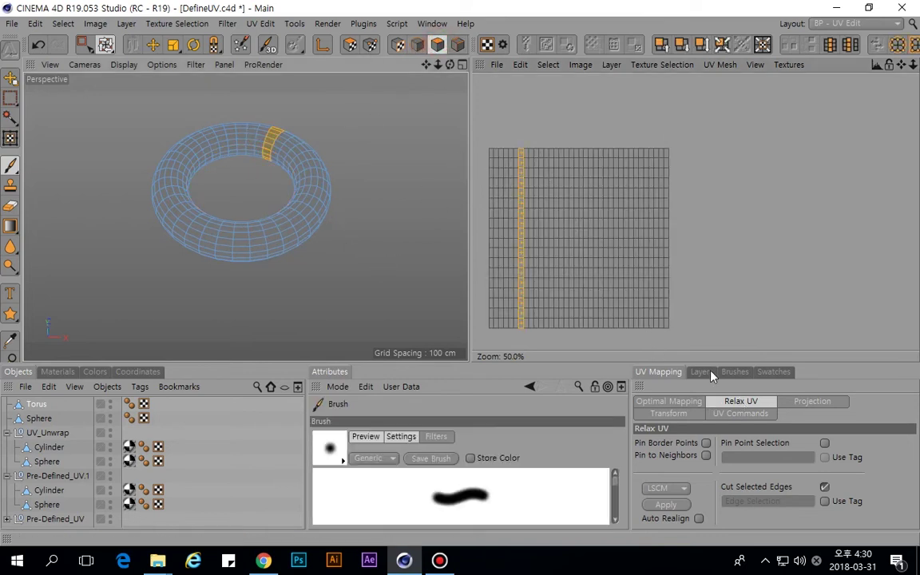
pyautogui.hotkey('ctrl', 'a')
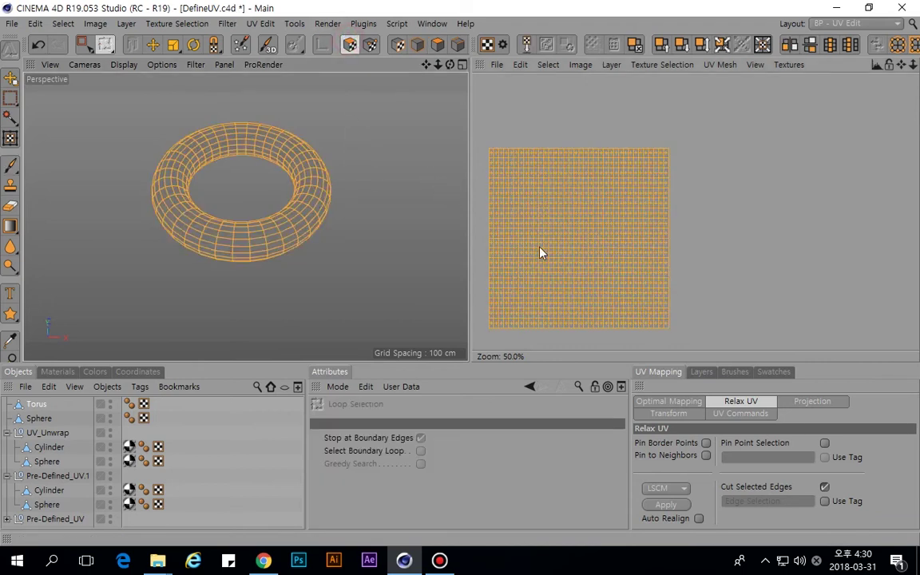
pyautogui.click(812, 401)
pyautogui.click(752, 444)
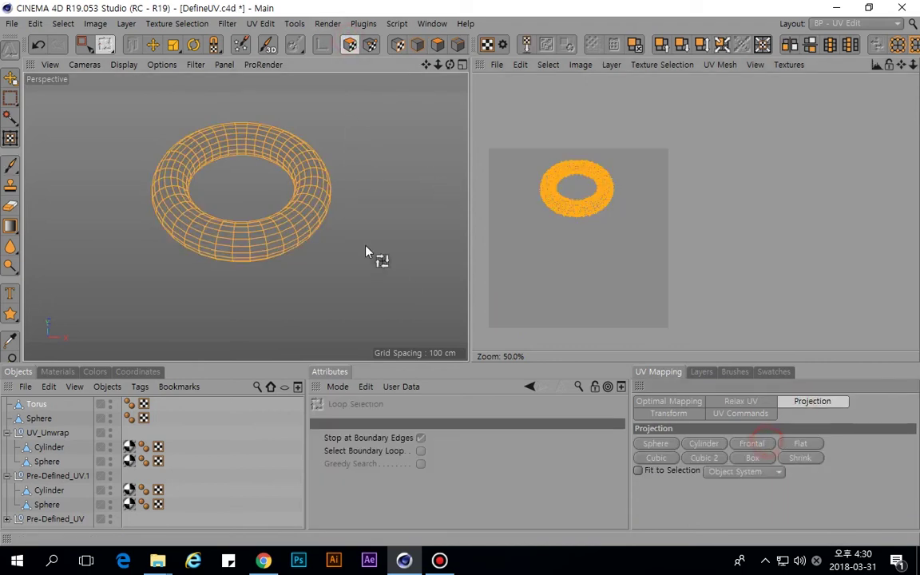
pyautogui.scroll(3, 525, 185)
pyautogui.scroll(-2, 623, 216)
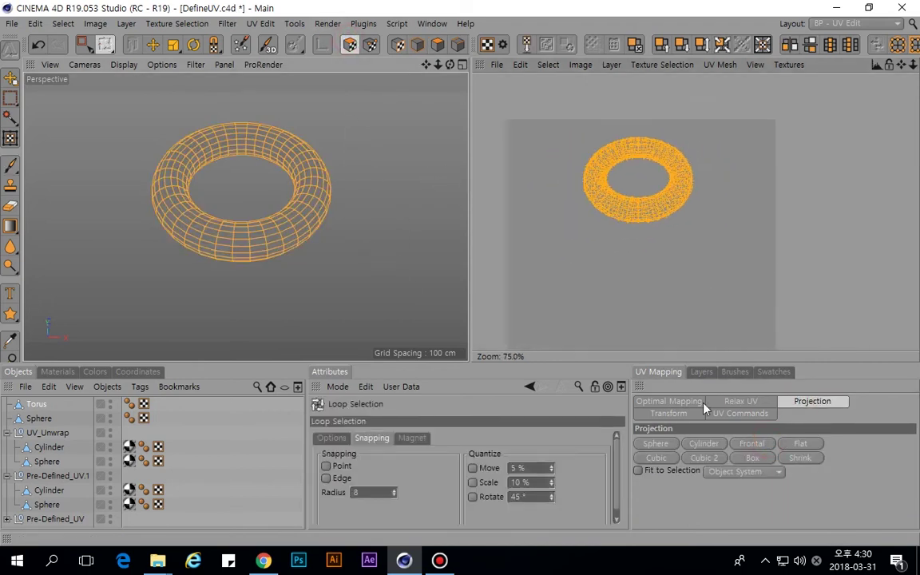
# Relax the torus's UVs with LSCM, using Cut Selected Edges and Auto Realign, and clear the polygon selection.
pyautogui.click(741, 401)
pyautogui.click(678, 506)
pyautogui.scroll(3, 640, 184)
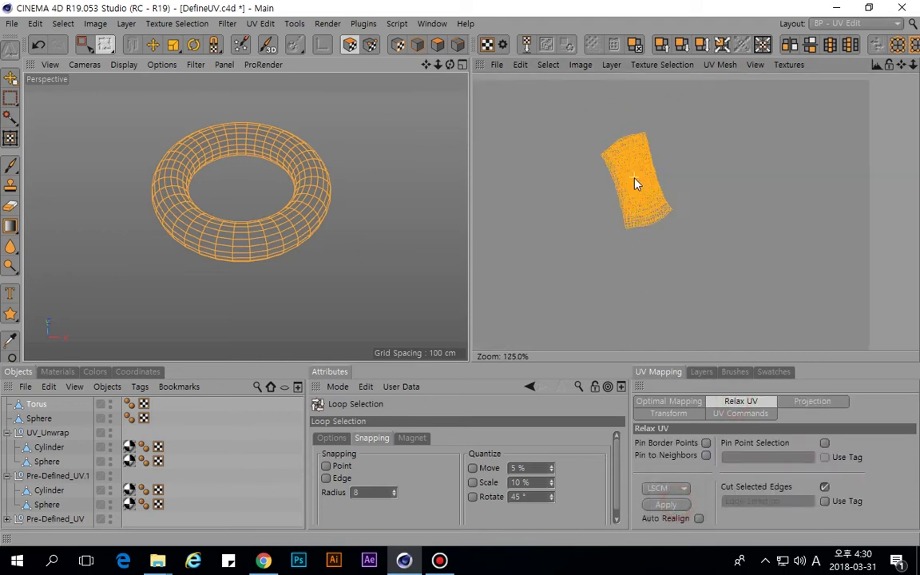
pyautogui.press('e')
pyautogui.click(699, 519)
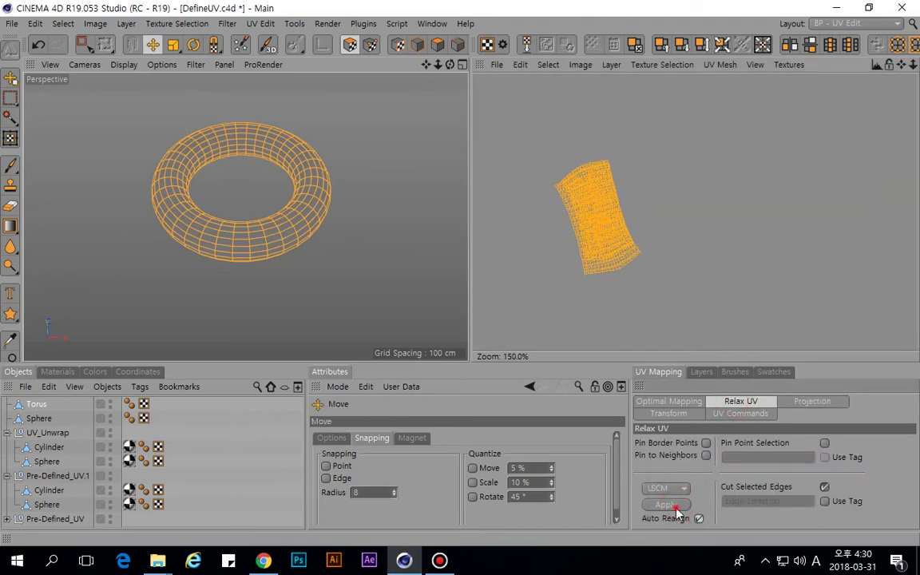
pyautogui.scroll(-2, 671, 254)
pyautogui.click(671, 290)
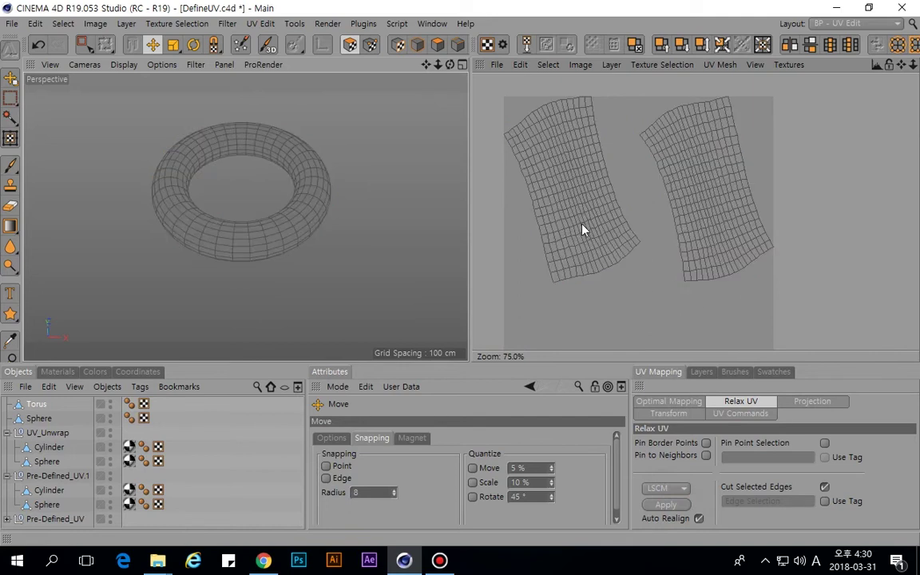
# Select each unwrapped UV island in turn to examine which half of the torus it belongs to.
pyautogui.doubleClick(580, 182)
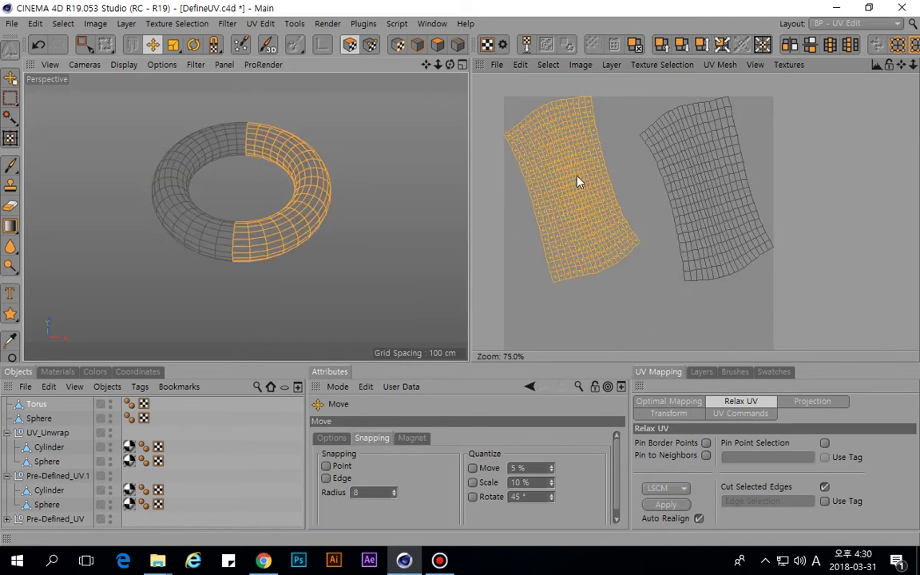
pyautogui.doubleClick(703, 186)
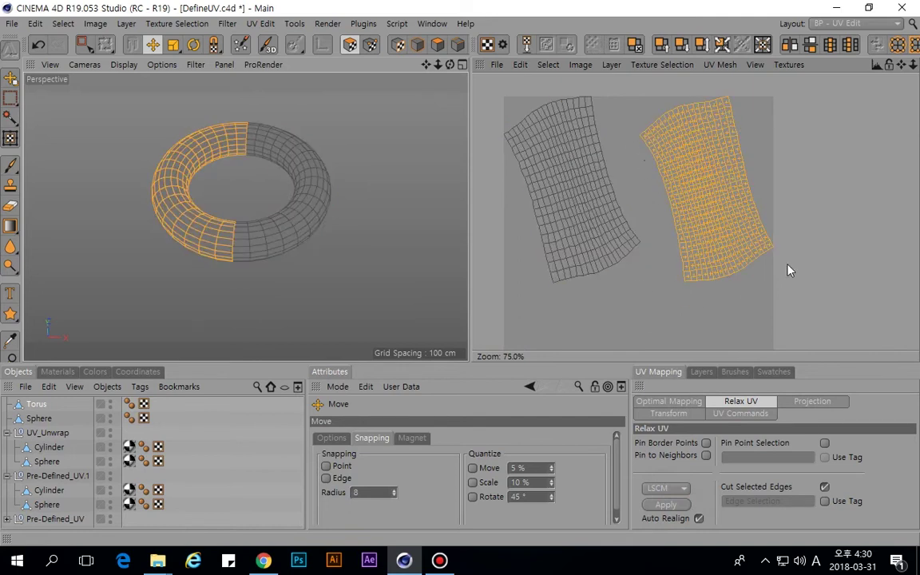
pyautogui.click(581, 318)
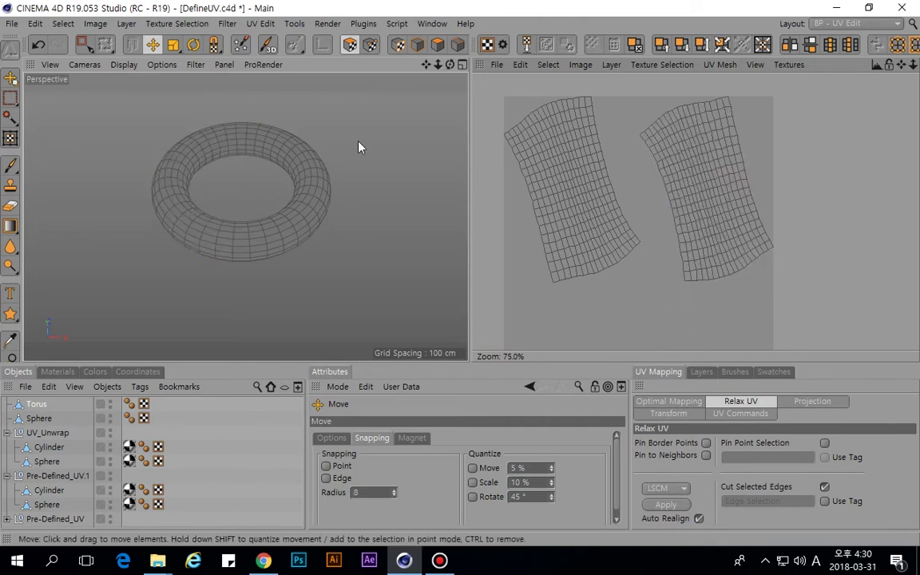
pyautogui.doubleClick(580, 156)
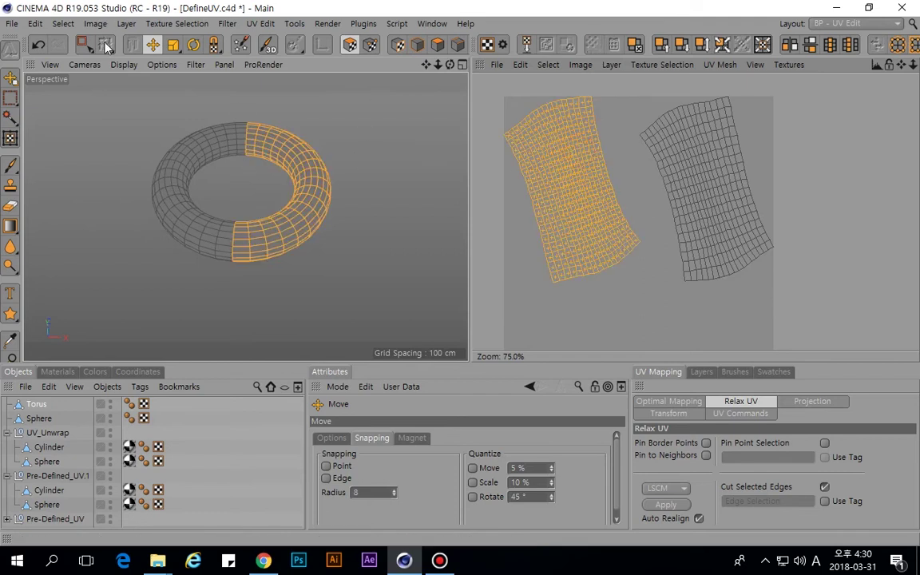
# In edge mode, loop-select the lengthwise edge line on the inner side of one torus half.
pyautogui.click(10, 166)
pyautogui.press('u')
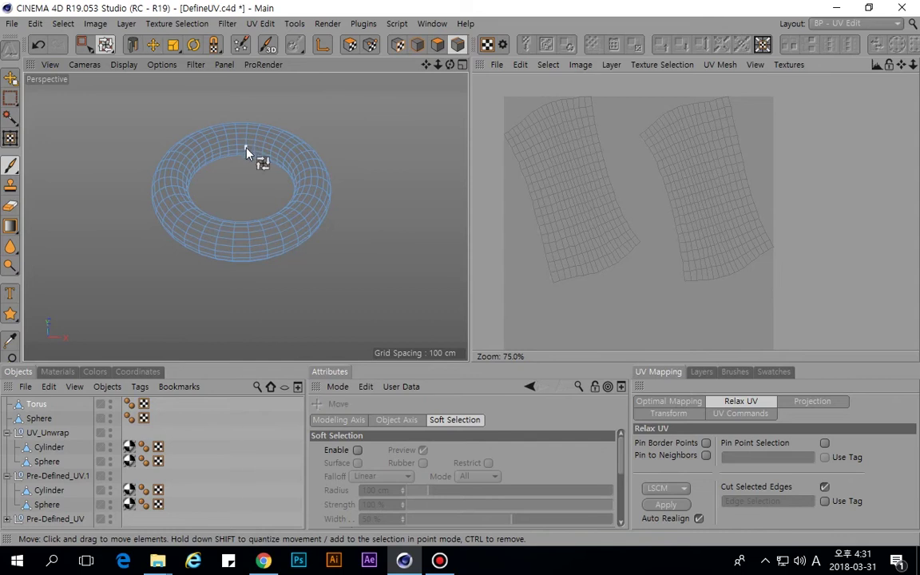
pyautogui.press('l')
pyautogui.click(264, 158)
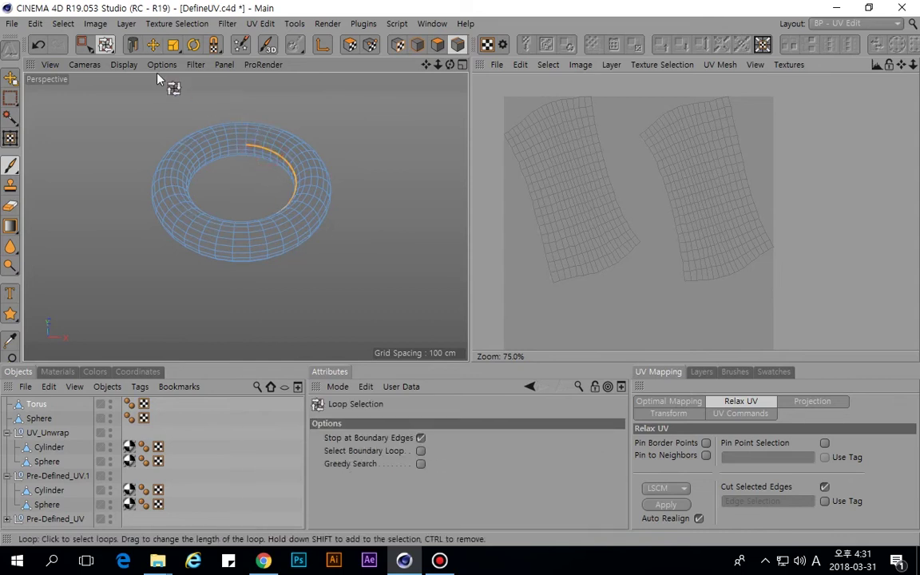
# Unwrap the torus half with the UV Peeler along the selected edge line, with U Uniformity at 18.8 %.
pyautogui.click(130, 42)
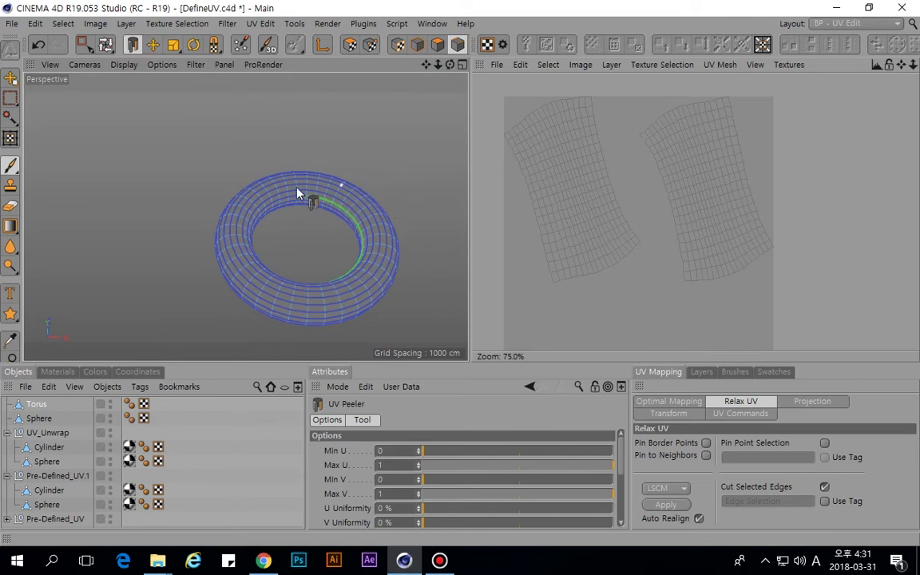
pyautogui.moveTo(350, 164); pyautogui.dragTo(385, 177)
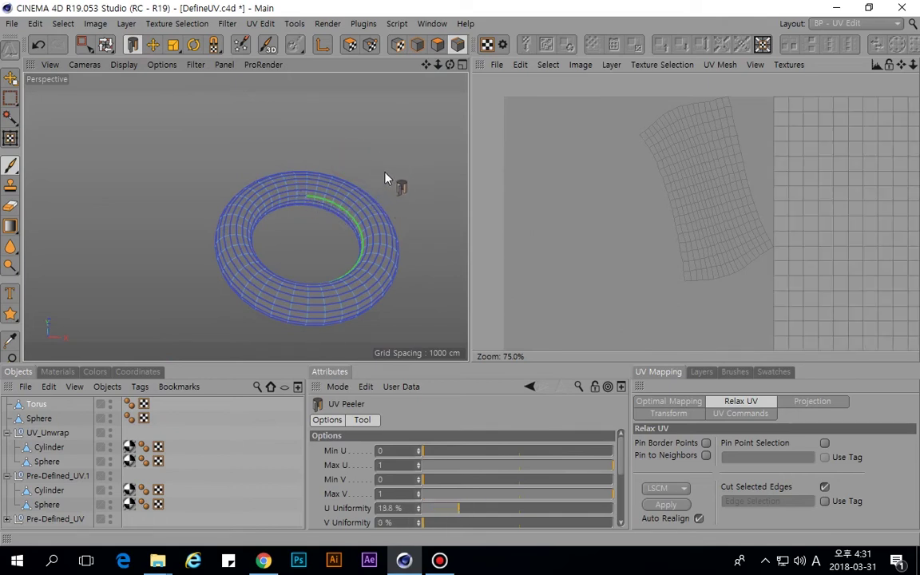
pyautogui.scroll(-2, 819, 195)
pyautogui.moveTo(811, 199); pyautogui.dragTo(615, 195, button='middle')
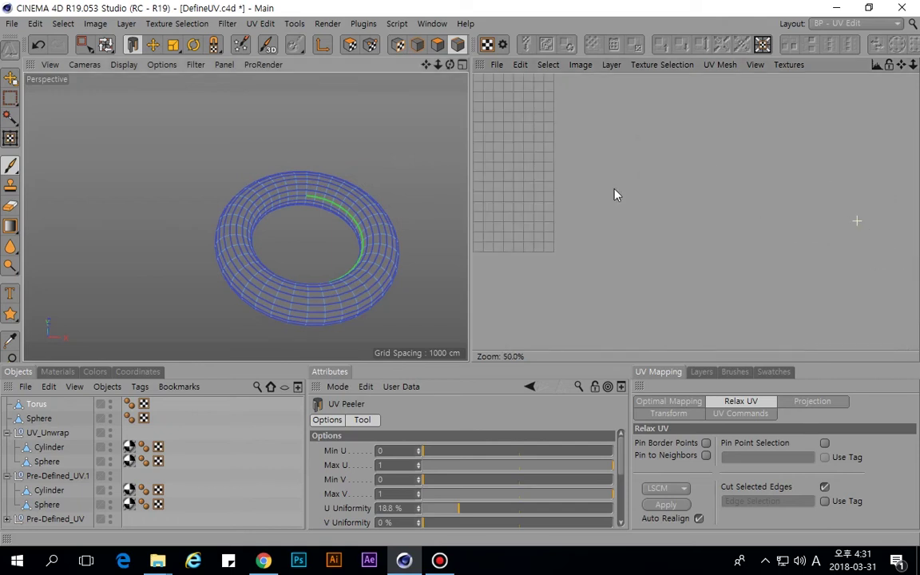
pyautogui.keyDown('alt'); pyautogui.moveTo(541, 181); pyautogui.dragTo(715, 193, button='middle'); pyautogui.keyUp('alt')
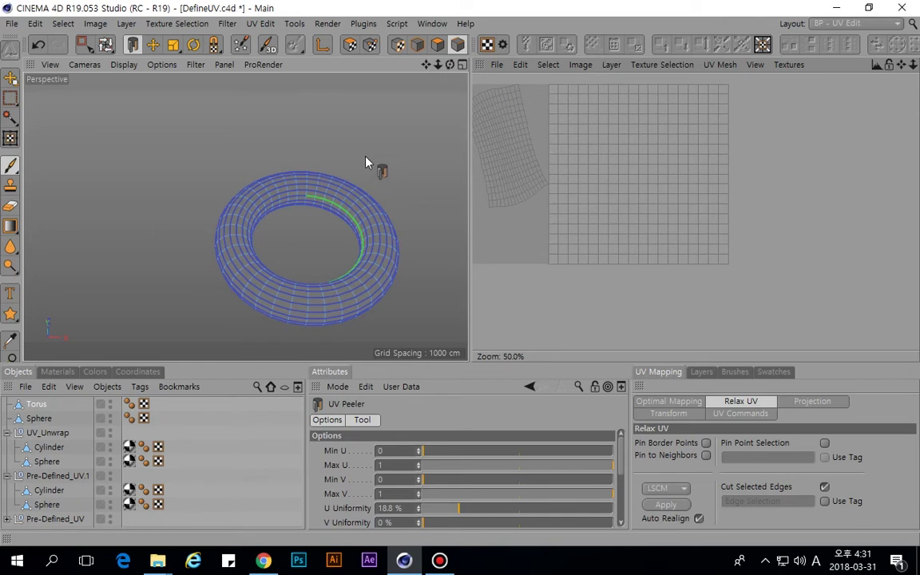
# Set the UV Peeler range to U 0.116–0.832 and V 0.308–0.684, and return to the Move tool.
pyautogui.moveTo(418, 193); pyautogui.dragTo(392, 187)
pyautogui.scroll(4, 330, 206)
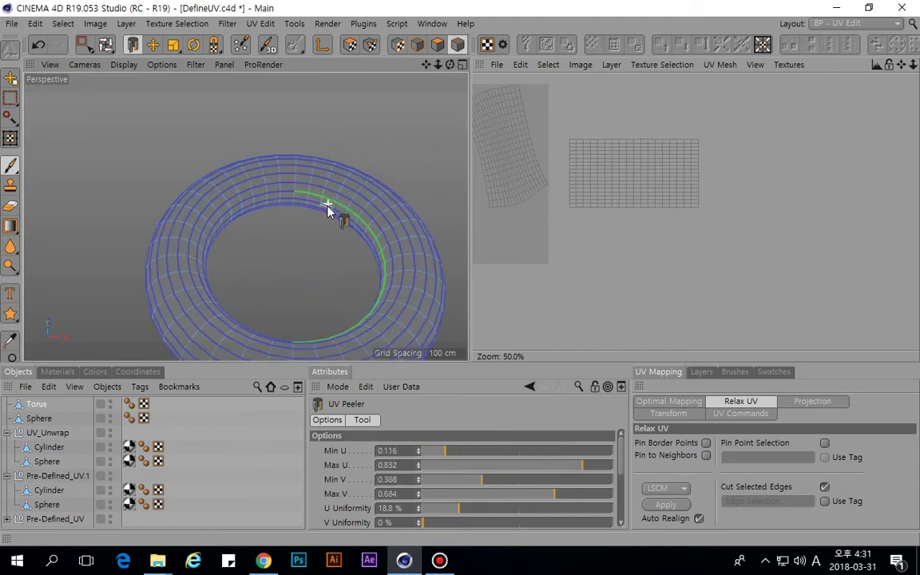
pyautogui.scroll(-3, 327, 204)
pyautogui.middleClick(301, 188)
pyautogui.middleClick(195, 135)
pyautogui.press('e')
pyautogui.click(369, 121)
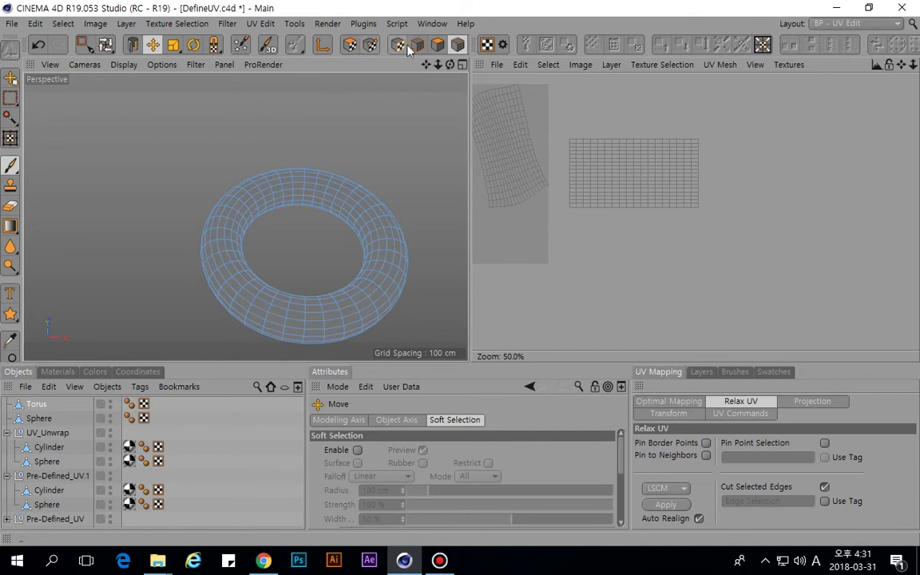
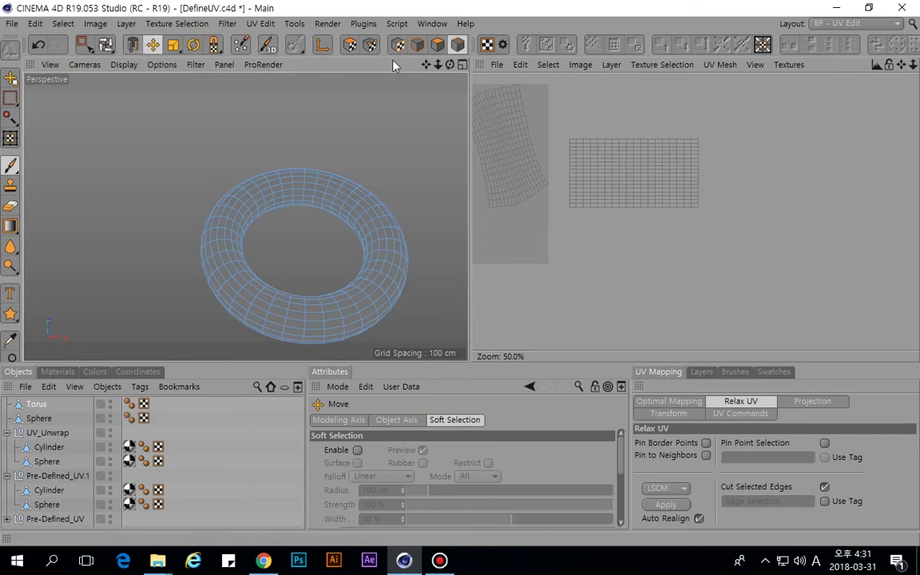
# Add a new Torus object through the Commander and convert it to an editable polygon object.
pyautogui.click(417, 44)
pyautogui.hotkey('shift', 'c')
pyautogui.write('pe')
pyautogui.press('BackSpace')
pyautogui.press('BackSpace')
pyautogui.write('toru')
pyautogui.press('Return')
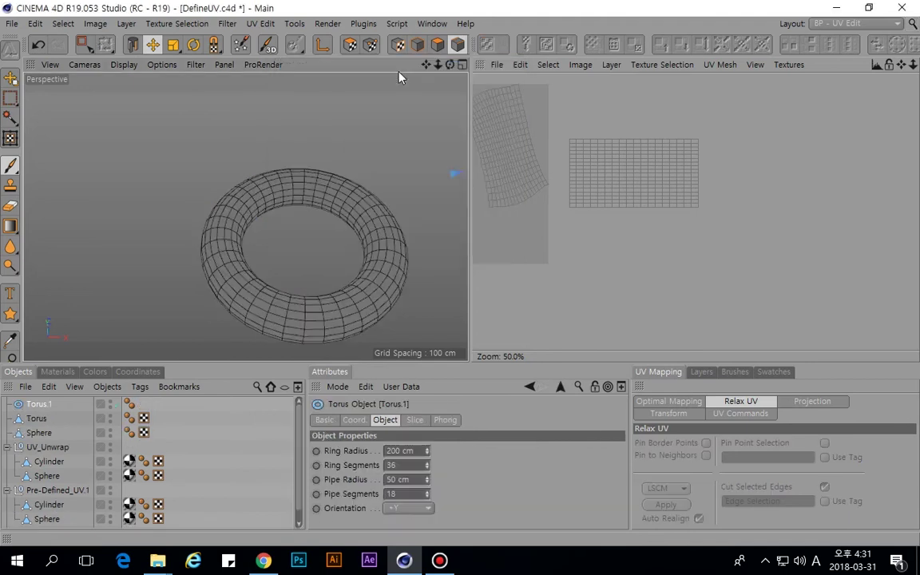
pyautogui.scroll(-5, 349, 151)
pyautogui.press('c')
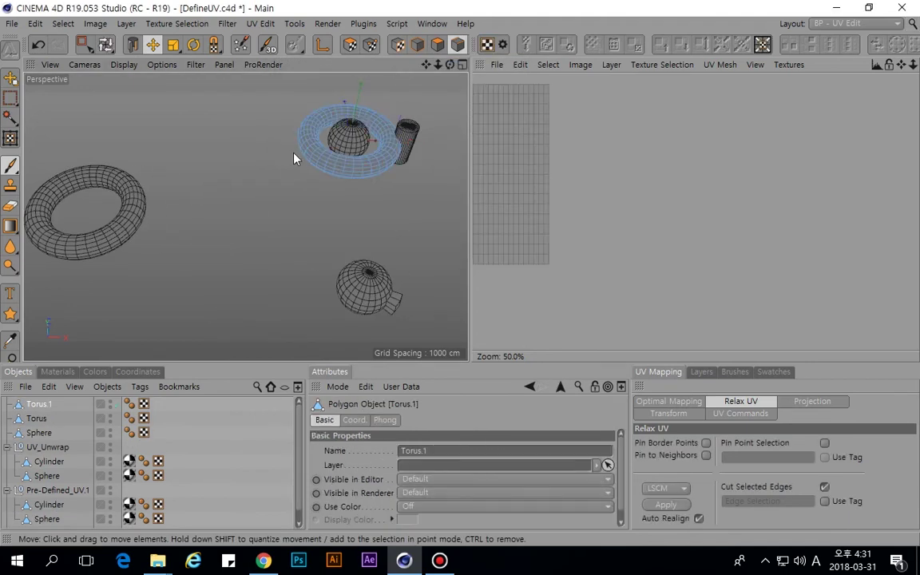
# In model mode, move the new torus away from the sphere into the empty space beside the first torus.
pyautogui.click(417, 44)
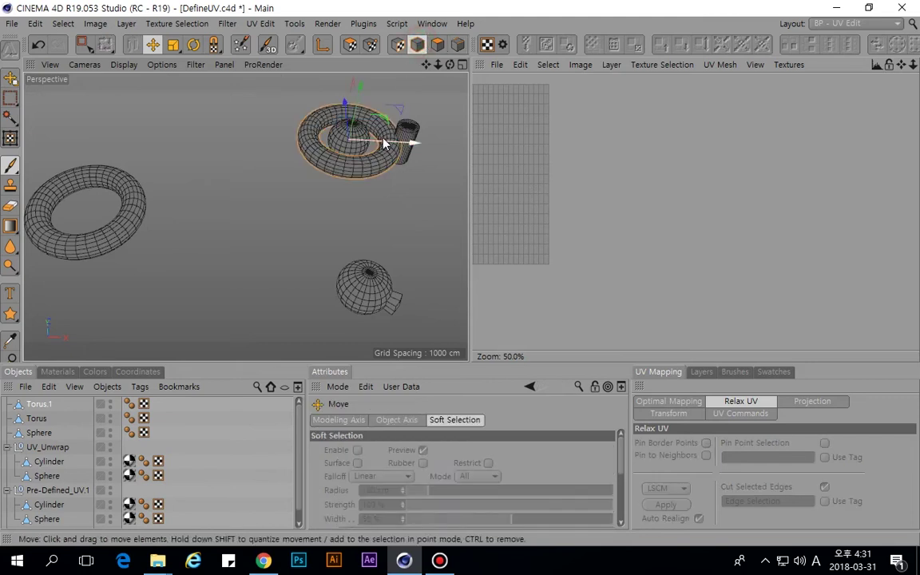
pyautogui.moveTo(386, 121); pyautogui.dragTo(312, 207)
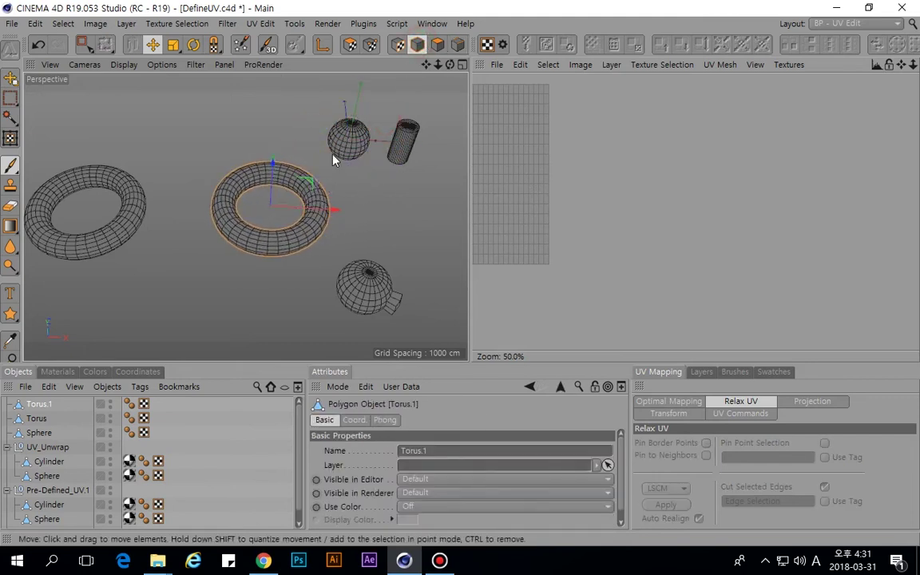
pyautogui.scroll(2, 335, 158)
# In edge mode, loop-select the full lengthwise edge loop on the new torus's inner side.
pyautogui.press('u')
pyautogui.press('l')
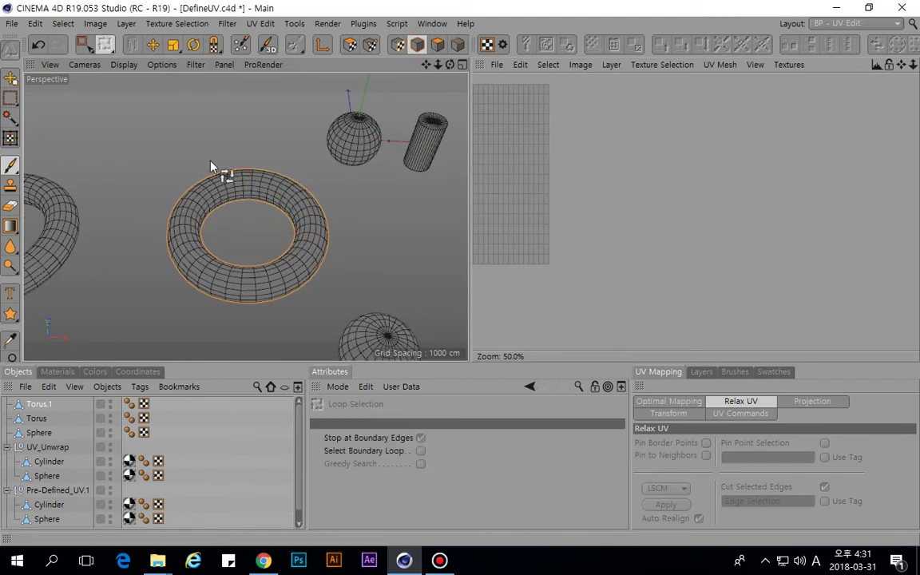
pyautogui.click(457, 44)
pyautogui.click(246, 199)
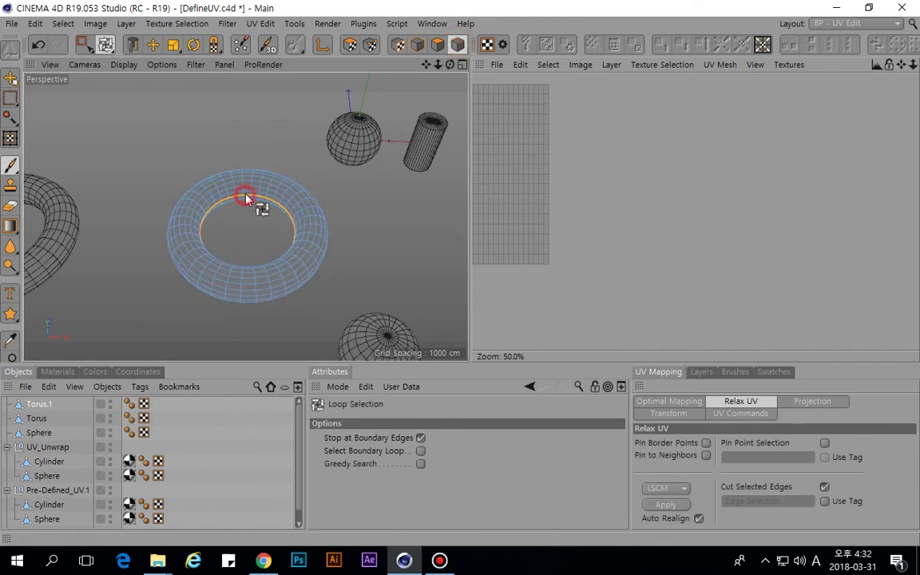
# Select all UV polygons of the new torus and apply a Frontal projection.
pyautogui.click(437, 44)
pyautogui.click(349, 45)
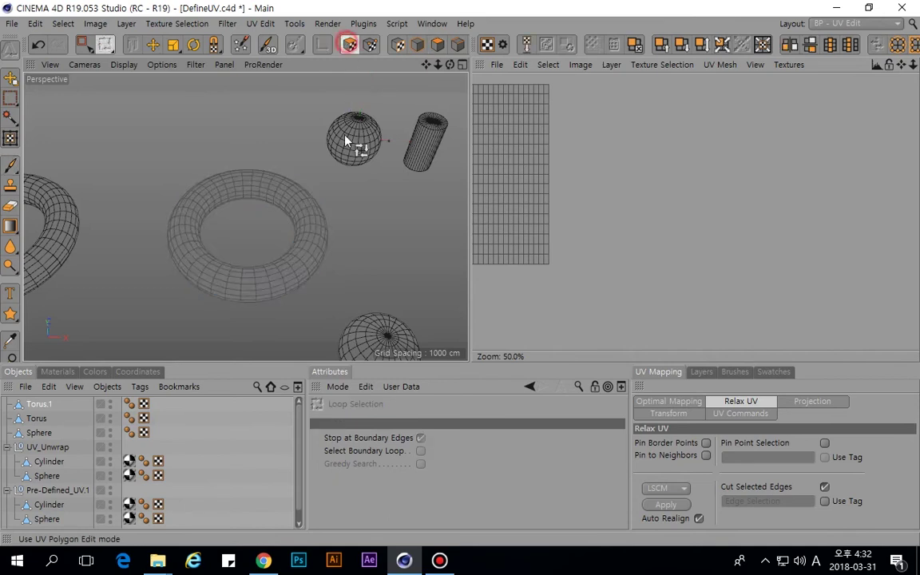
pyautogui.hotkey('ctrl', 'a')
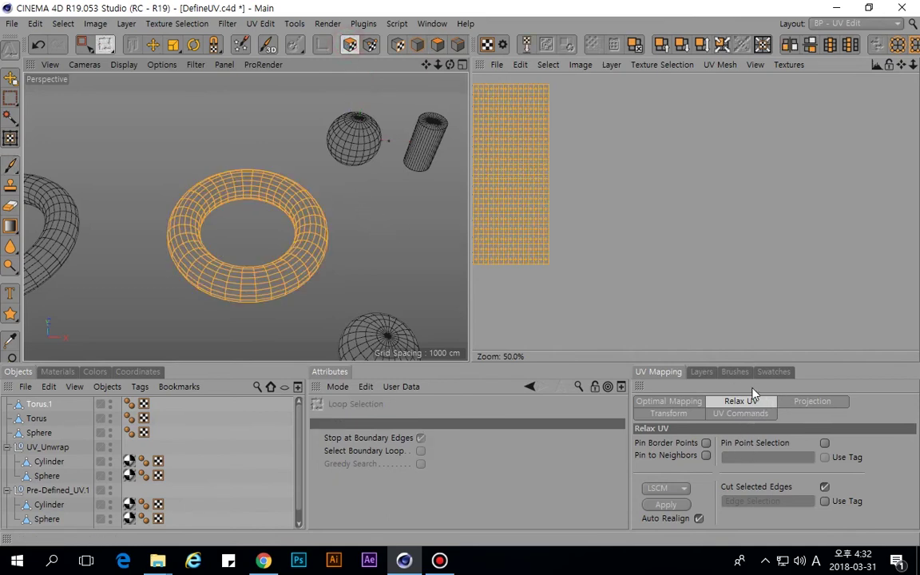
pyautogui.click(807, 401)
pyautogui.click(754, 448)
pyautogui.scroll(-2, 579, 213)
pyautogui.keyDown('alt'); pyautogui.moveTo(579, 212); pyautogui.dragTo(680, 213, button='middle'); pyautogui.keyUp('alt')
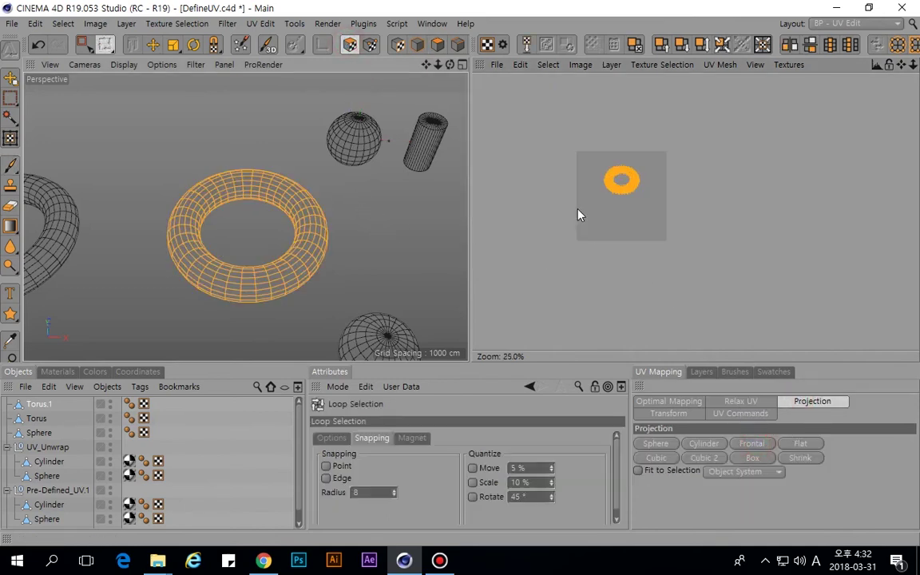
pyautogui.scroll(4, 709, 180)
# Relax the new torus's UVs with LSCM, cutting at the selected edges with Auto Realign on.
pyautogui.click(739, 402)
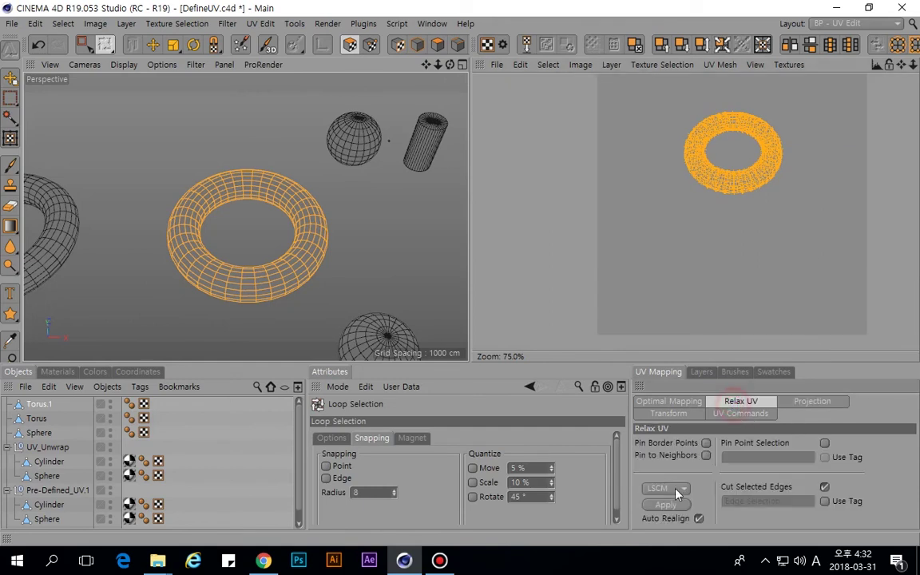
pyautogui.click(666, 506)
pyautogui.click(677, 505)
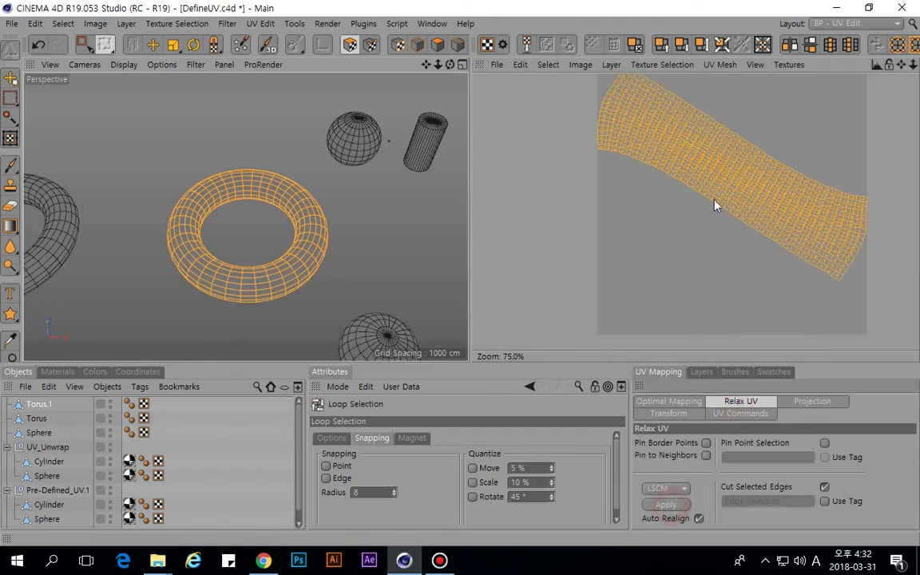
pyautogui.keyDown('alt'); pyautogui.moveTo(719, 138); pyautogui.dragTo(703, 181, button='middle'); pyautogui.keyUp('alt')
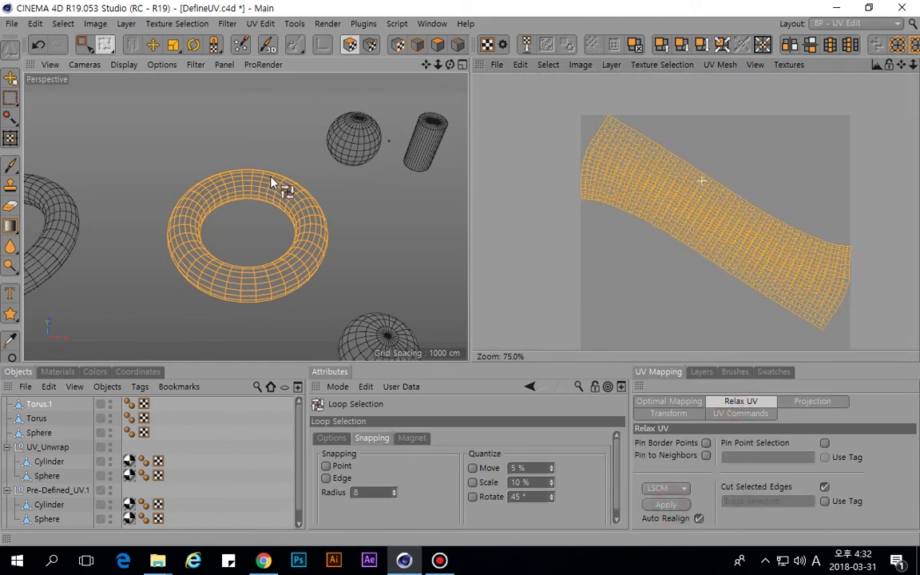
pyautogui.click(272, 155)
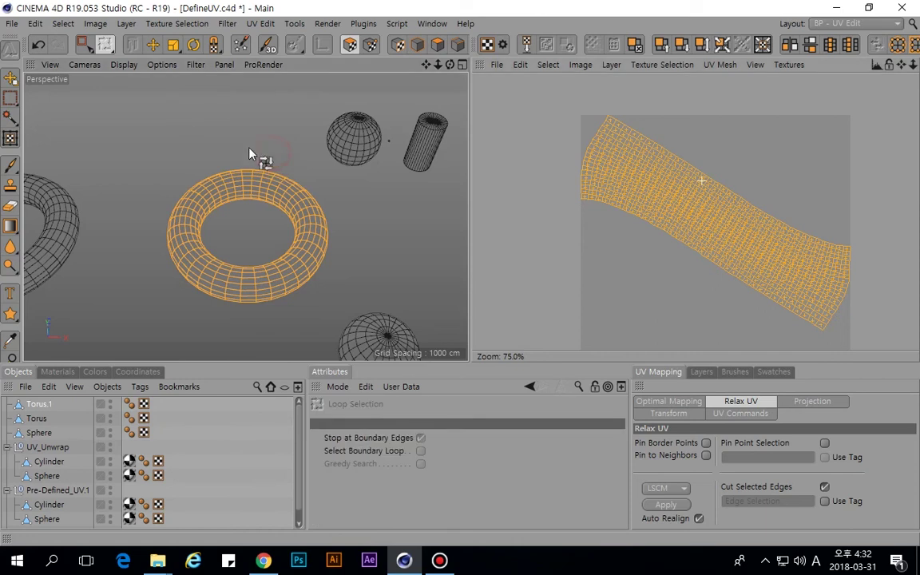
# In edge mode, activate the UV Peeler for the new torus and inspect its inner seam loop from the side and from above.
pyautogui.click(457, 46)
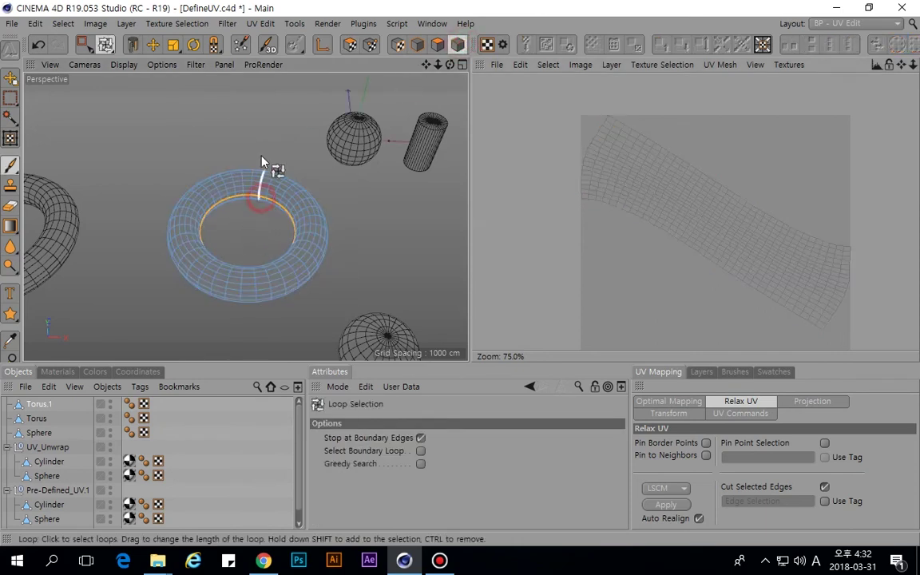
pyautogui.click(262, 174)
pyautogui.click(132, 46)
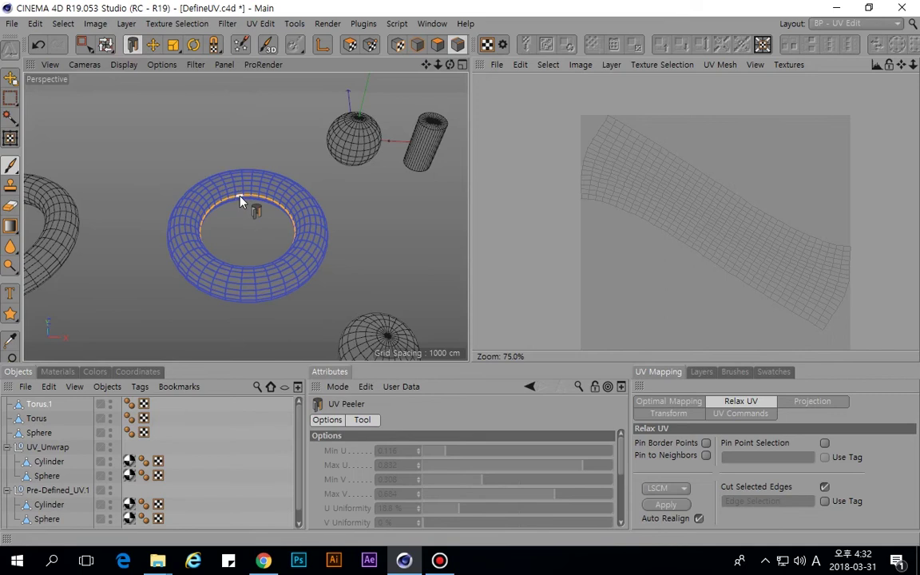
pyautogui.scroll(2, 241, 200)
pyautogui.keyDown('alt'); pyautogui.moveTo(237, 209); pyautogui.dragTo(264, 128); pyautogui.keyUp('alt')
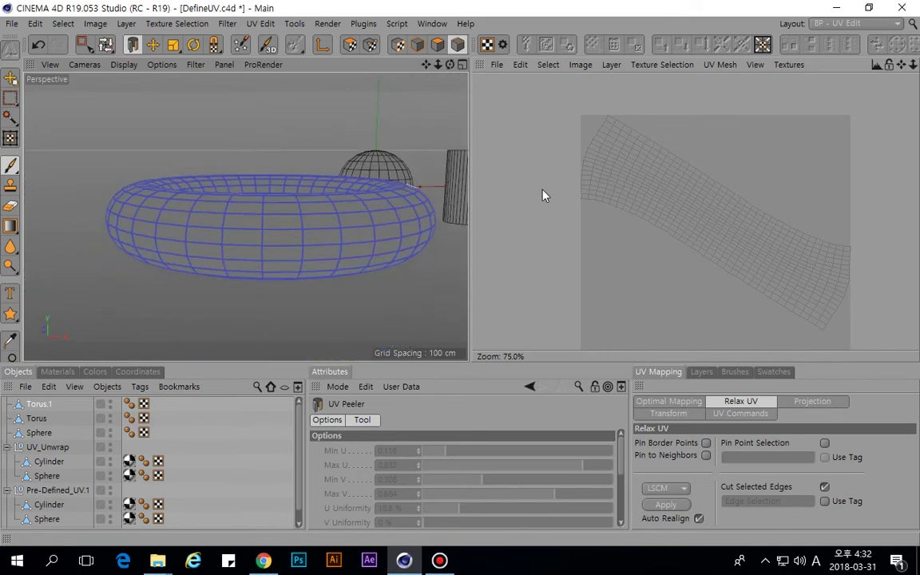
pyautogui.scroll(-5, 662, 203)
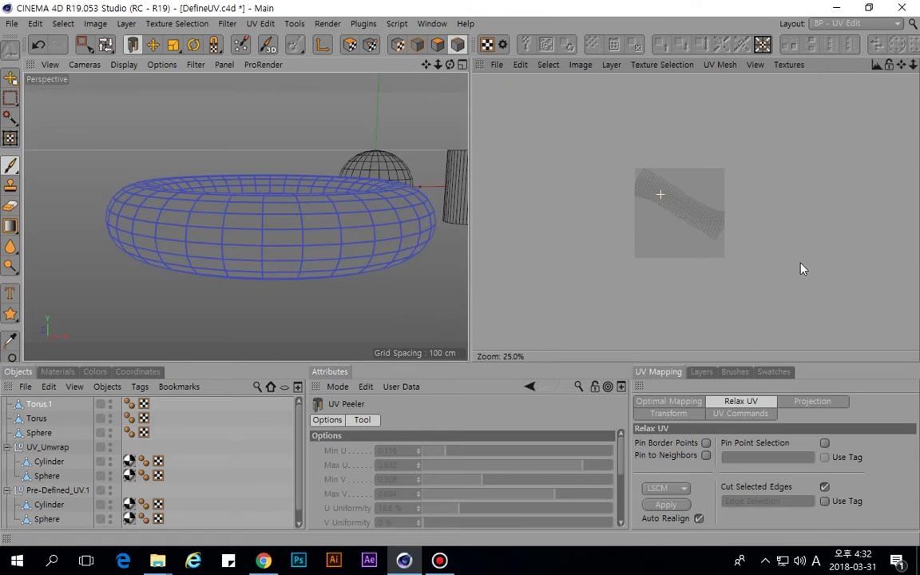
pyautogui.scroll(-3, 223, 170)
pyautogui.keyDown('alt'); pyautogui.moveTo(230, 173); pyautogui.dragTo(253, 209); pyautogui.keyUp('alt')
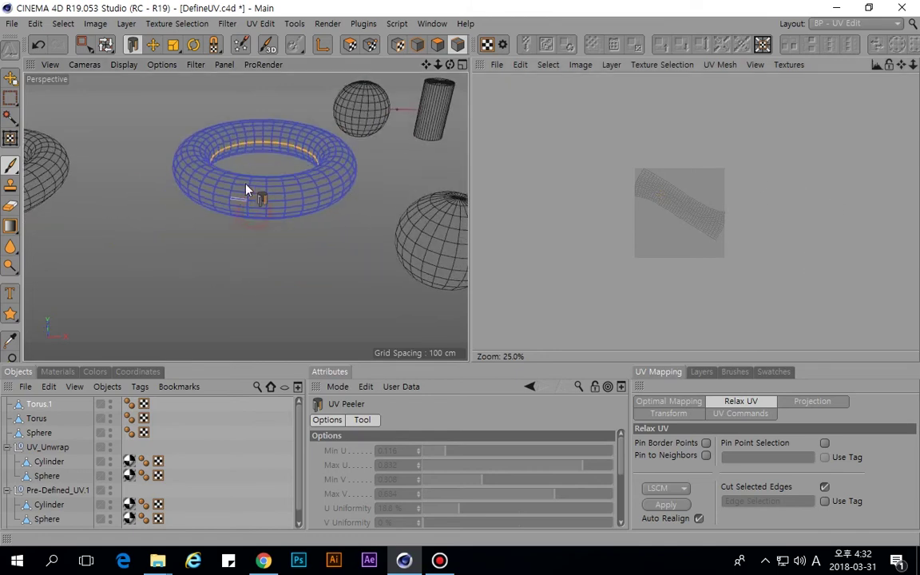
pyautogui.keyDown('alt'); pyautogui.moveTo(244, 157); pyautogui.dragTo(287, 220); pyautogui.keyUp('alt')
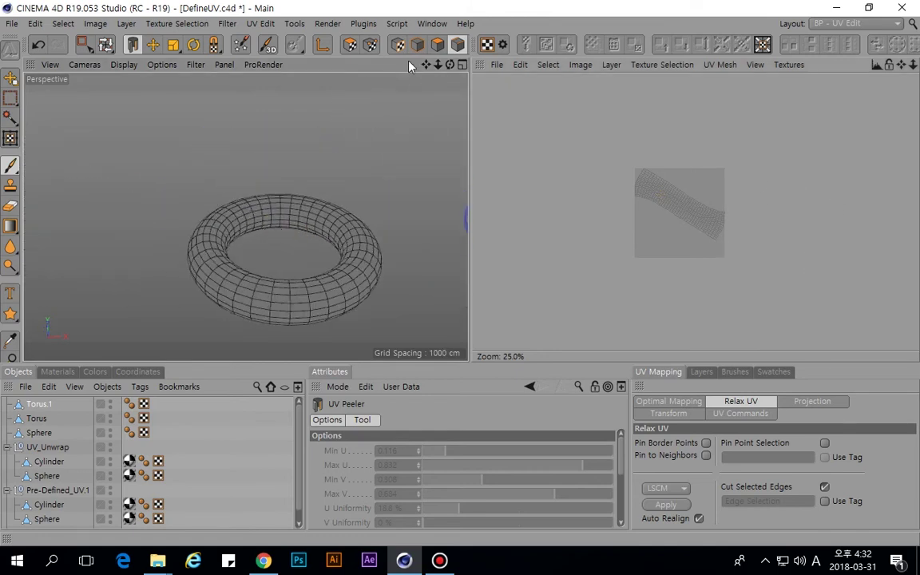
# Select the first torus in model mode and switch it to polygon mode.
pyautogui.click(417, 44)
pyautogui.click(306, 214)
pyautogui.keyDown('alt'); pyautogui.moveTo(258, 186); pyautogui.dragTo(319, 256); pyautogui.keyUp('alt')
pyautogui.click(438, 44)
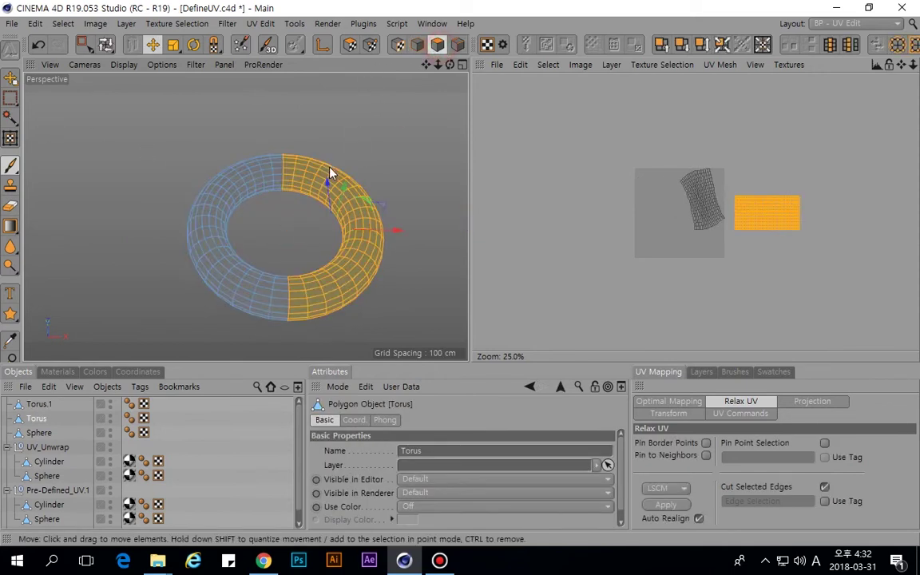
# Pull the selected half of the first torus away from the other half, undo the move, and clear the polygon selection.
pyautogui.moveTo(395, 230); pyautogui.dragTo(436, 239)
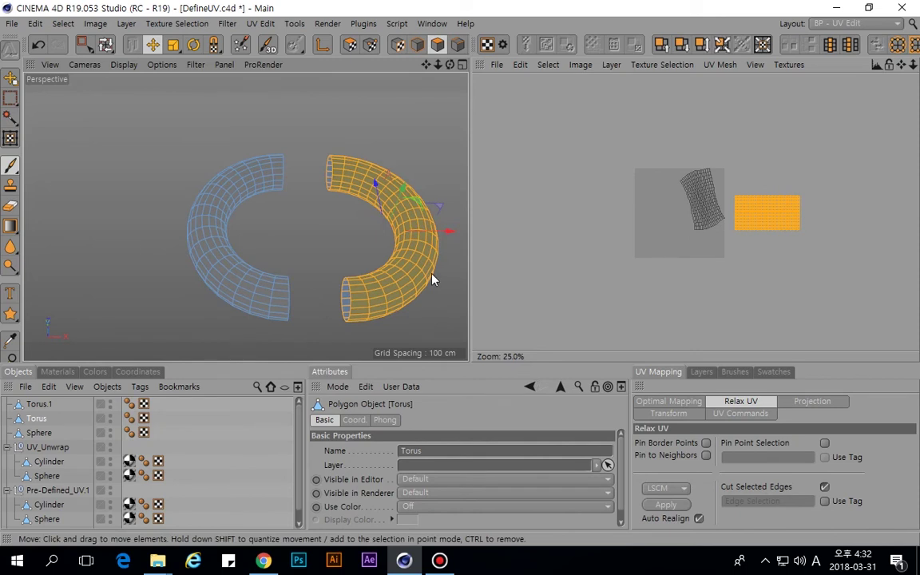
pyautogui.hotkey('ctrl', 'z')
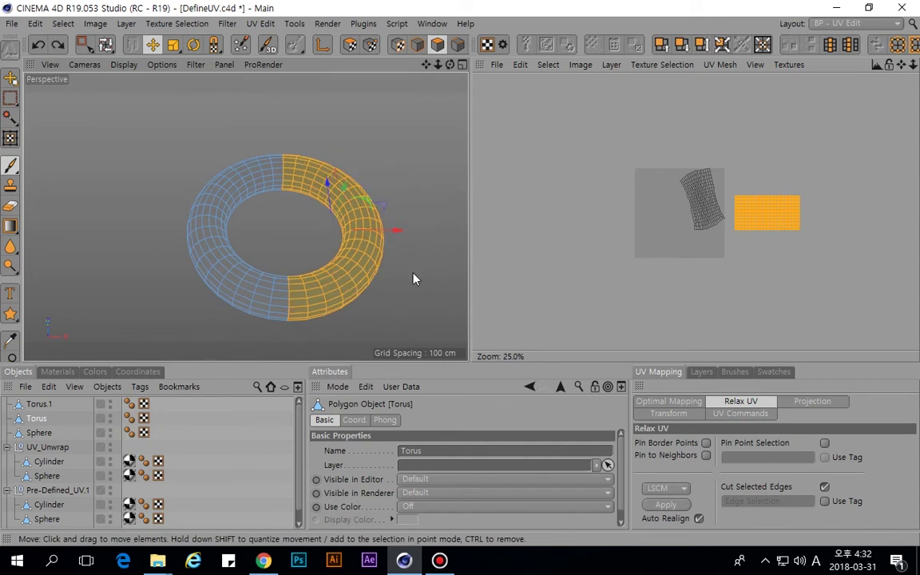
pyautogui.hotkey('ctrl', 'a')
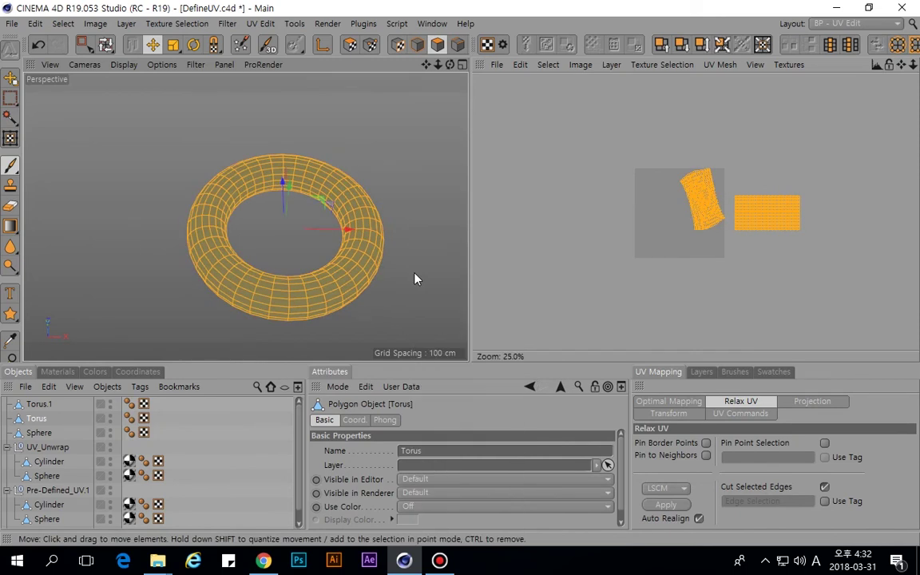
pyautogui.click(414, 275)
pyautogui.click(778, 209)
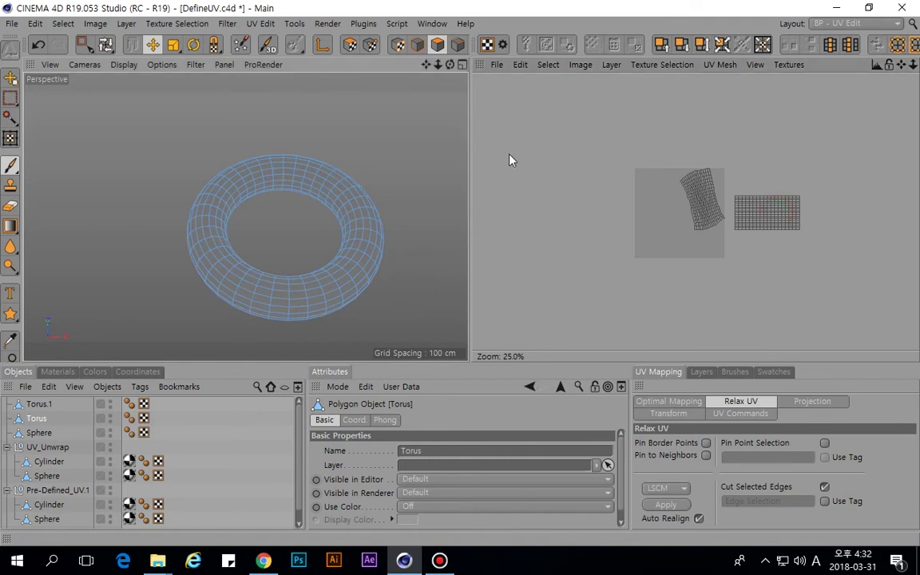
# In UV polygon mode, move the first torus's rectangular UV island clear of the curved island.
pyautogui.click(350, 44)
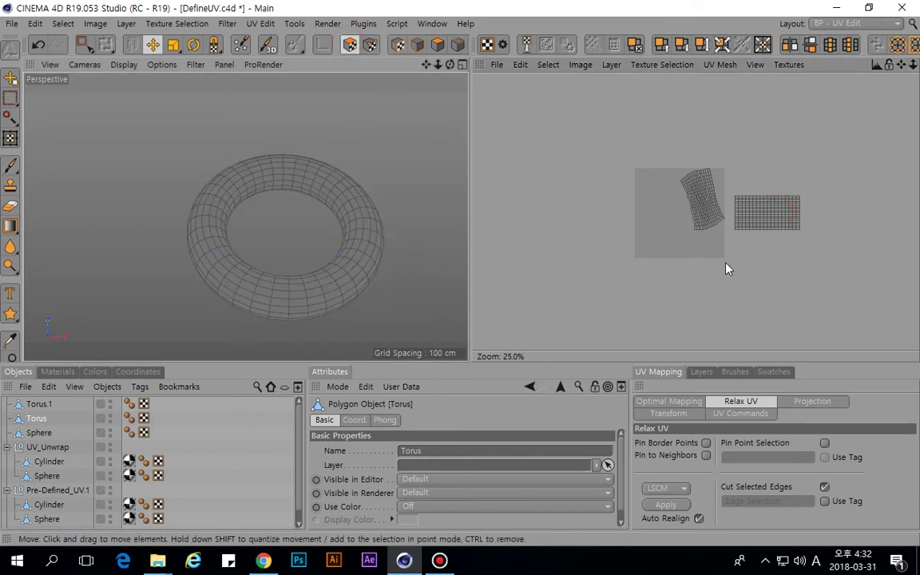
pyautogui.click(771, 222)
pyautogui.moveTo(821, 158); pyautogui.dragTo(676, 198)
pyautogui.doubleClick(675, 254)
pyautogui.moveTo(676, 254); pyautogui.dragTo(674, 301)
# Select the curved UV island of the first torus, rotate it, and stretch it to fill the whole UV canvas.
pyautogui.doubleClick(675, 191)
pyautogui.press('r')
pyautogui.moveTo(684, 206); pyautogui.dragTo(707, 219)
pyautogui.press('e')
pyautogui.click(754, 415)
pyautogui.click(791, 516)
# Enable Pin Border Points and relax the canvas-filling UV island with LSCM.
pyautogui.click(711, 400)
pyautogui.click(706, 443)
pyautogui.click(684, 505)
# Examine the relaxed UV grid up close, especially its pinned borders and corners.
pyautogui.scroll(4, 692, 208)
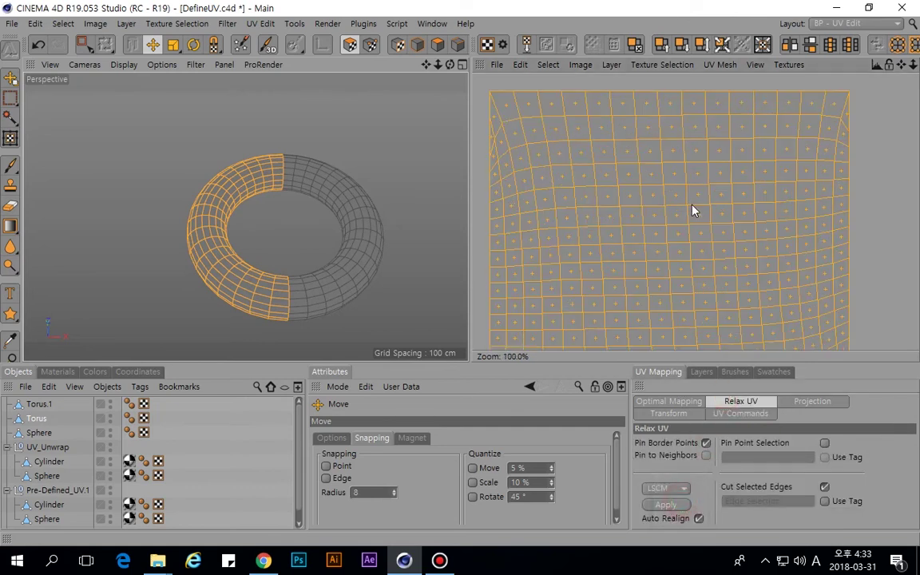
pyautogui.scroll(-1, 713, 244)
pyautogui.keyDown('alt'); pyautogui.moveTo(713, 244); pyautogui.dragTo(711, 222, button='middle'); pyautogui.keyUp('alt')
pyautogui.scroll(5, 751, 175)
pyautogui.scroll(-3, 713, 144)
pyautogui.scroll(-6, 712, 168)
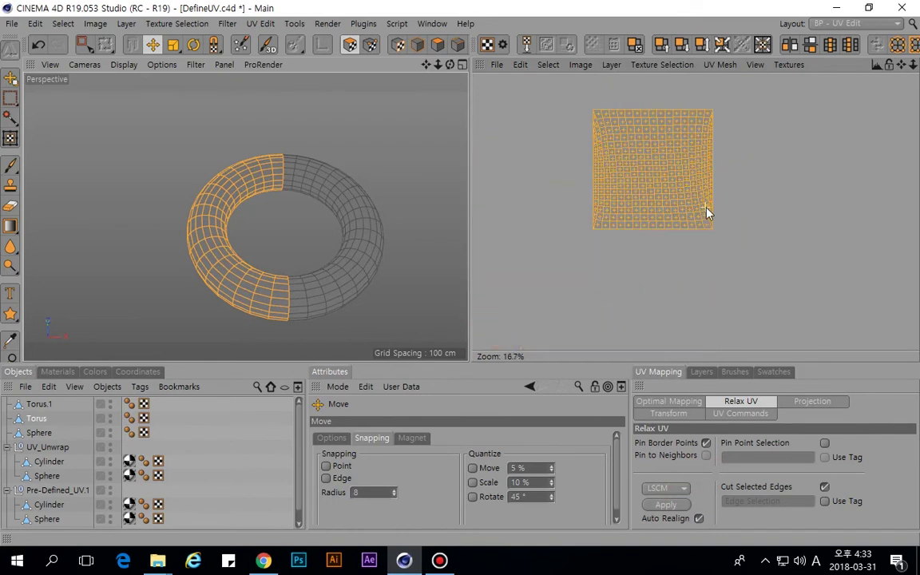
pyautogui.scroll(7, 708, 214)
pyautogui.scroll(-2, 730, 267)
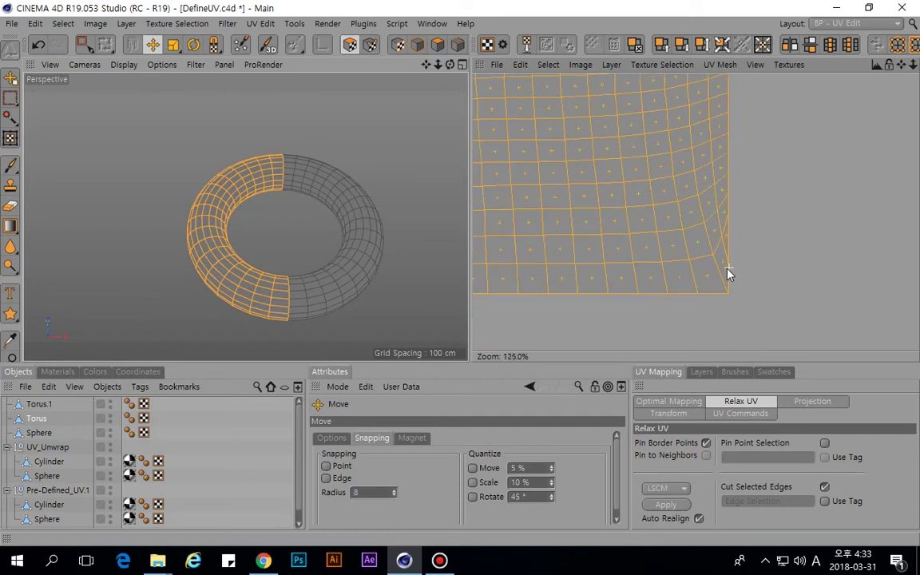
pyautogui.scroll(-4, 705, 266)
pyautogui.scroll(2, 694, 273)
pyautogui.keyDown('alt'); pyautogui.moveTo(692, 255); pyautogui.dragTo(694, 262, button='middle'); pyautogui.keyUp('alt')
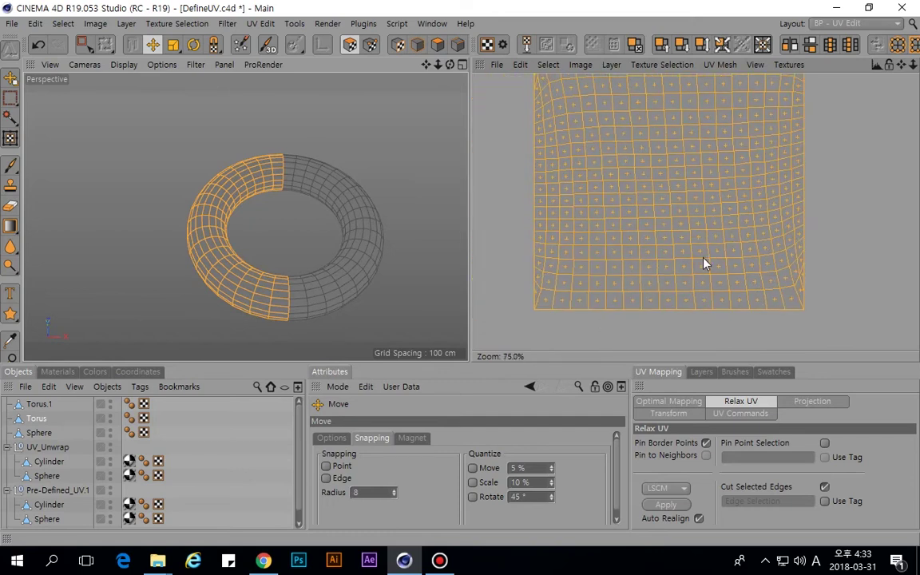
pyautogui.scroll(-2, 687, 239)
pyautogui.scroll(1, 678, 196)
pyautogui.scroll(1, 680, 226)
pyautogui.scroll(-1, 679, 220)
pyautogui.keyDown('alt'); pyautogui.moveTo(706, 259); pyautogui.dragTo(719, 272, button='middle'); pyautogui.keyUp('alt')
# Deselect the UV island and check the first torus's two halves by selecting each one's connected polygons in the viewport.
pyautogui.click(504, 188)
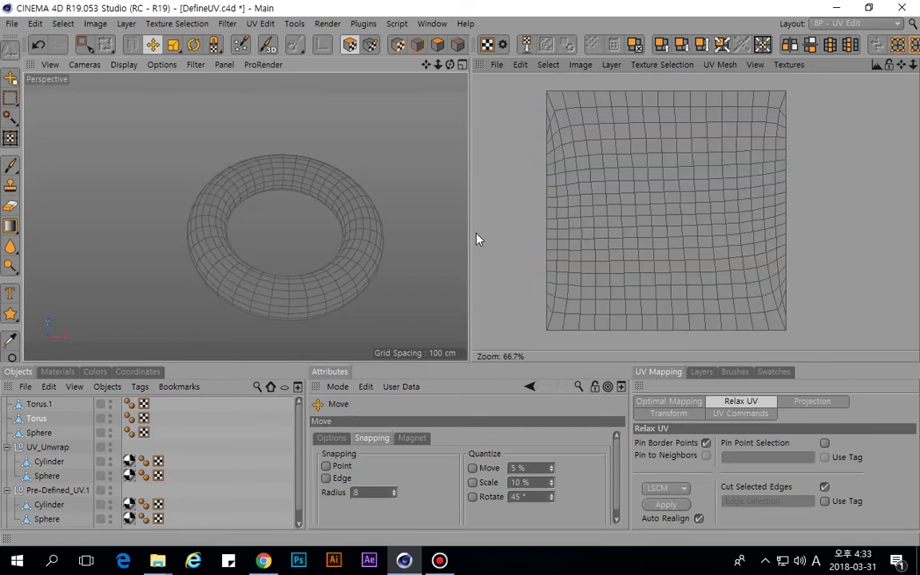
pyautogui.doubleClick(286, 163)
pyautogui.doubleClick(212, 180)
pyautogui.click(191, 179)
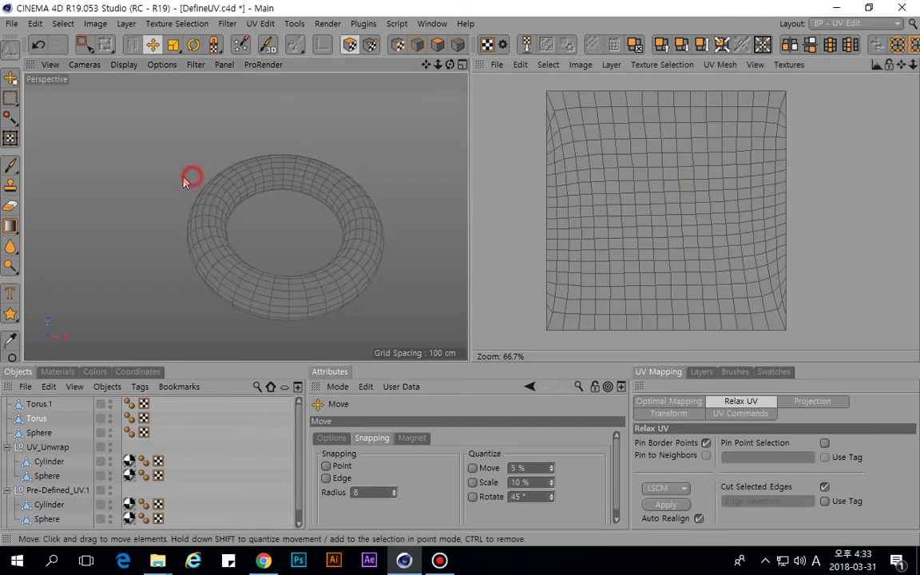
pyautogui.keyDown('alt'); pyautogui.moveTo(280, 341); pyautogui.dragTo(263, 289, button='middle'); pyautogui.keyUp('alt')
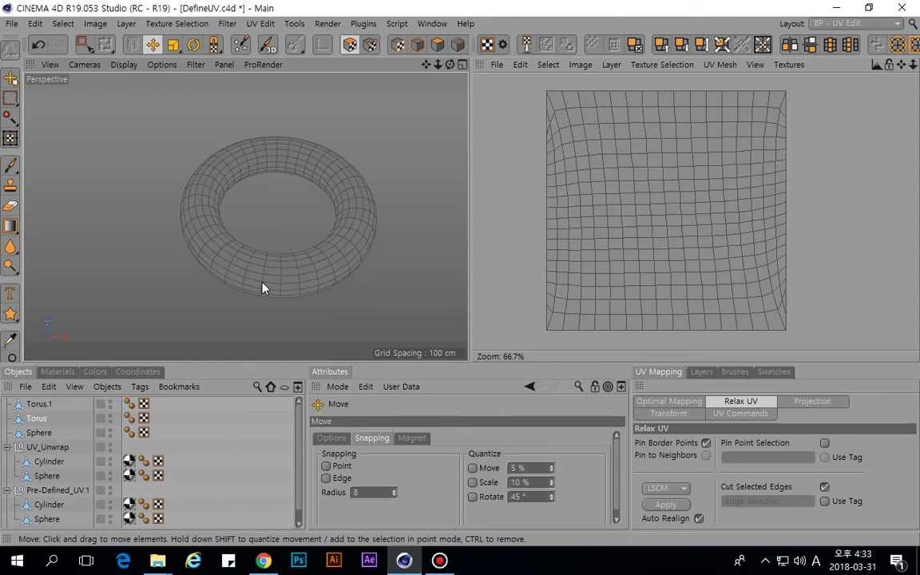
pyautogui.doubleClick(254, 266)
pyautogui.doubleClick(320, 267)
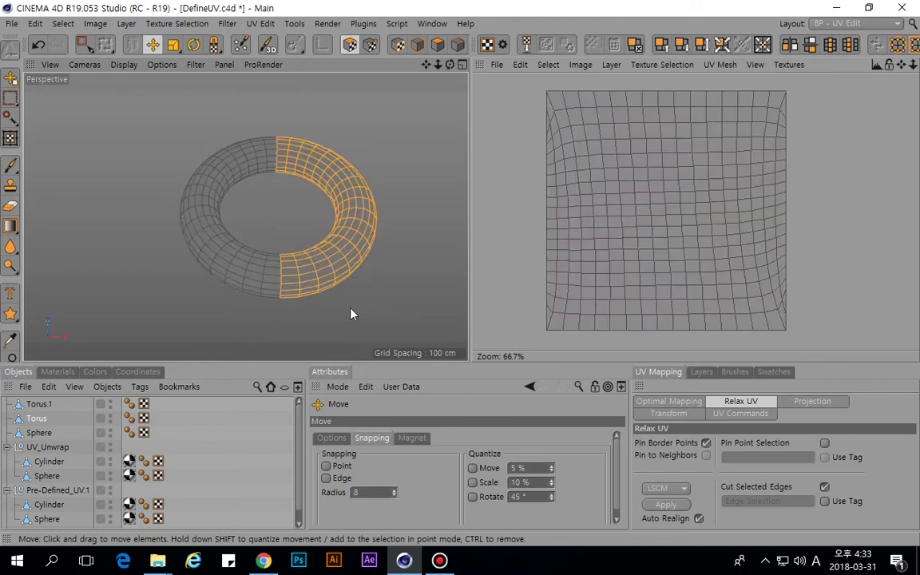
pyautogui.keyDown('alt'); pyautogui.moveTo(352, 311); pyautogui.dragTo(292, 222); pyautogui.keyUp('alt')
pyautogui.scroll(-4, 291, 225)
pyautogui.keyDown('alt'); pyautogui.moveTo(232, 238); pyautogui.dragTo(220, 221); pyautogui.keyUp('alt')
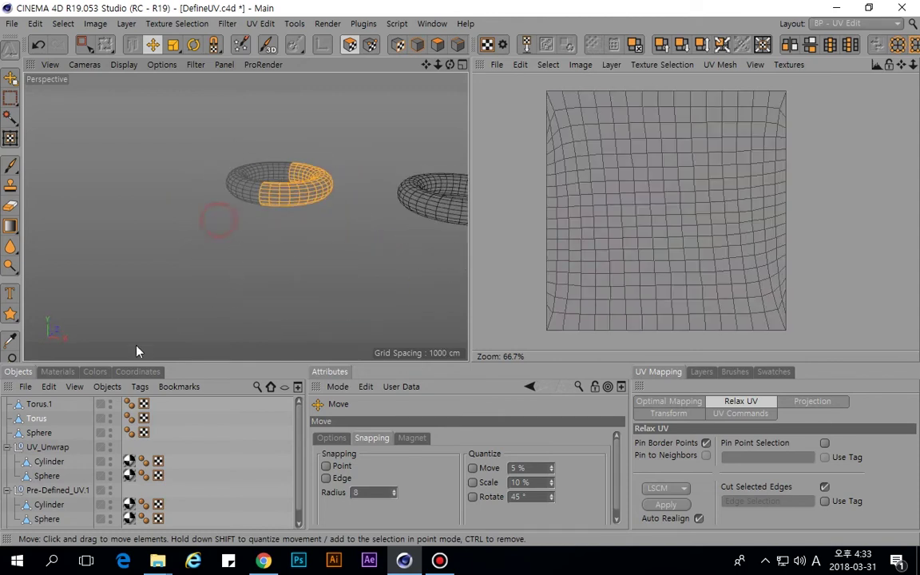
pyautogui.click(317, 255)
pyautogui.hotkey('ctrl', 'z')
pyautogui.keyDown('alt'); pyautogui.moveTo(257, 238); pyautogui.dragTo(252, 187); pyautogui.keyUp('alt')
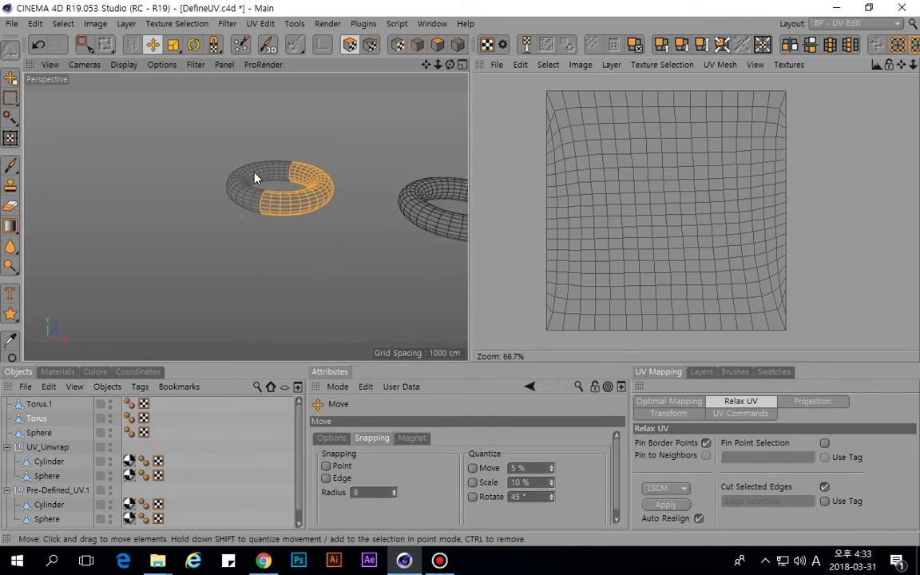
pyautogui.keyDown('alt'); pyautogui.moveTo(256, 178); pyautogui.dragTo(270, 235, button='middle'); pyautogui.keyUp('alt')
pyautogui.keyDown('alt'); pyautogui.moveTo(269, 235); pyautogui.dragTo(257, 257); pyautogui.keyUp('alt')
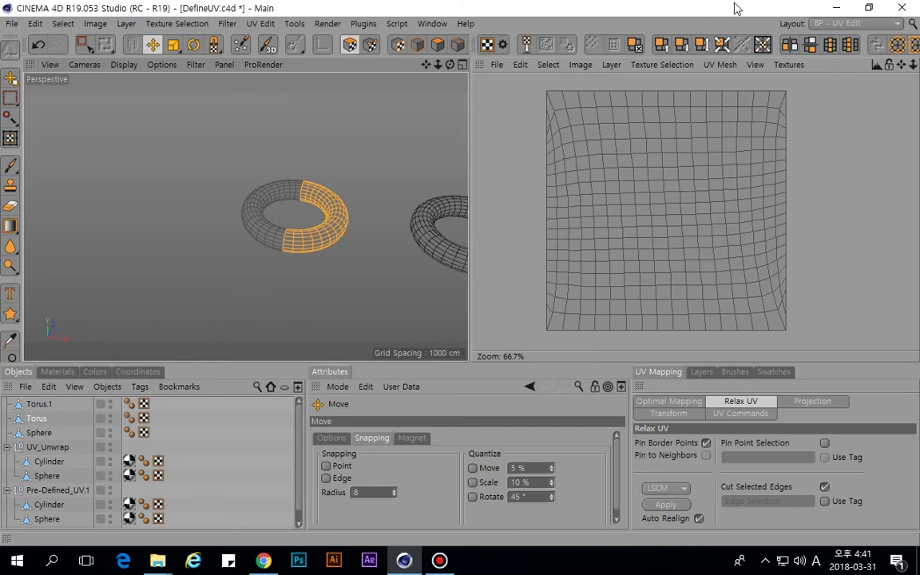
# Clear the UV selection, select the object Torus.1, and create a new material.
pyautogui.click(432, 179)
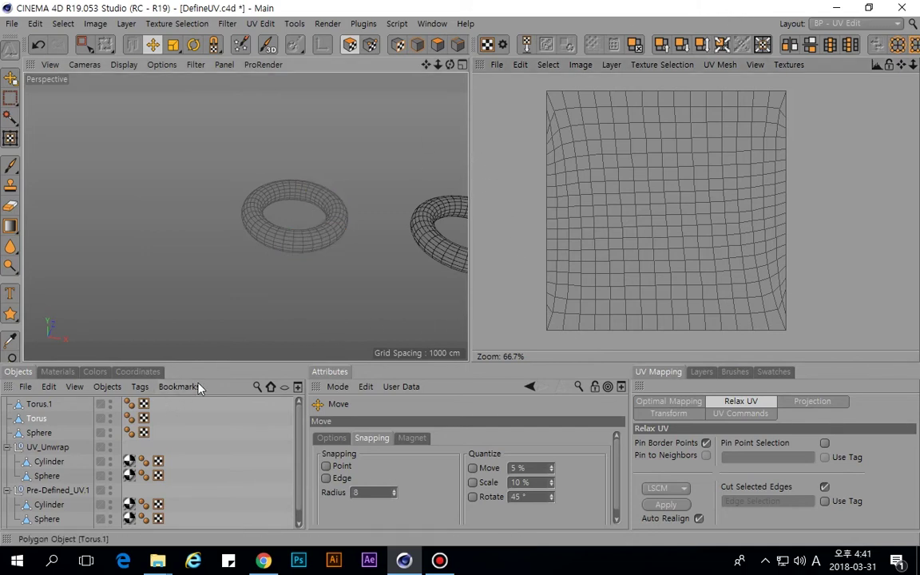
pyautogui.click(42, 404)
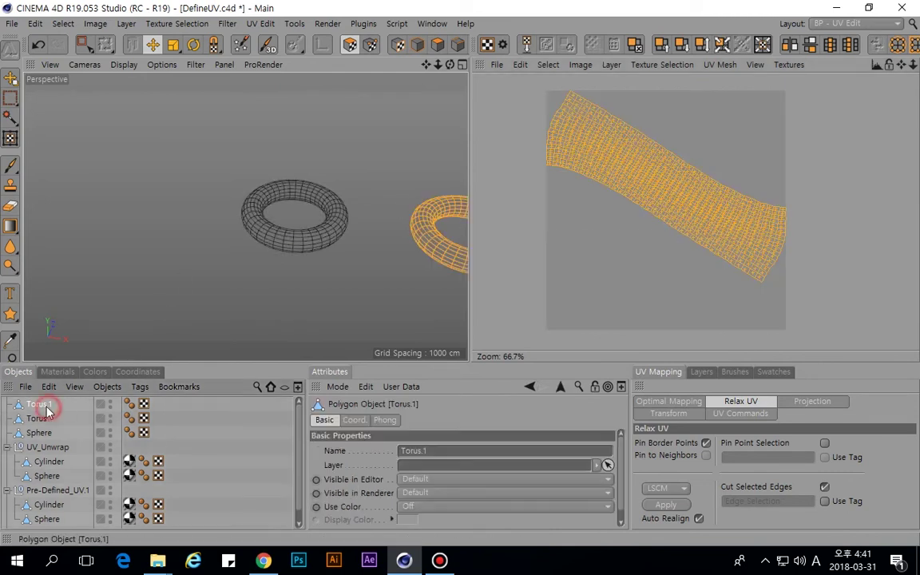
pyautogui.click(145, 405)
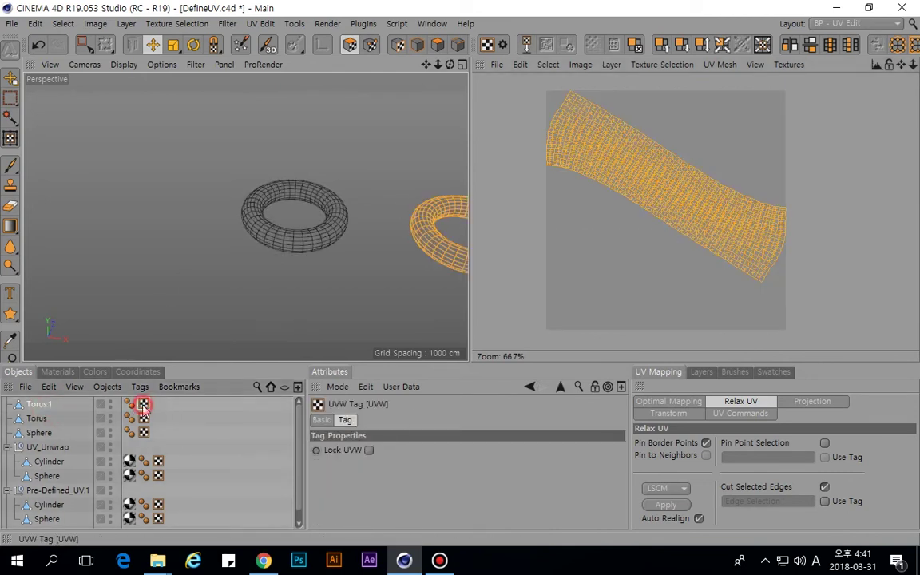
pyautogui.click(40, 404)
pyautogui.click(57, 371)
pyautogui.doubleClick(36, 452)
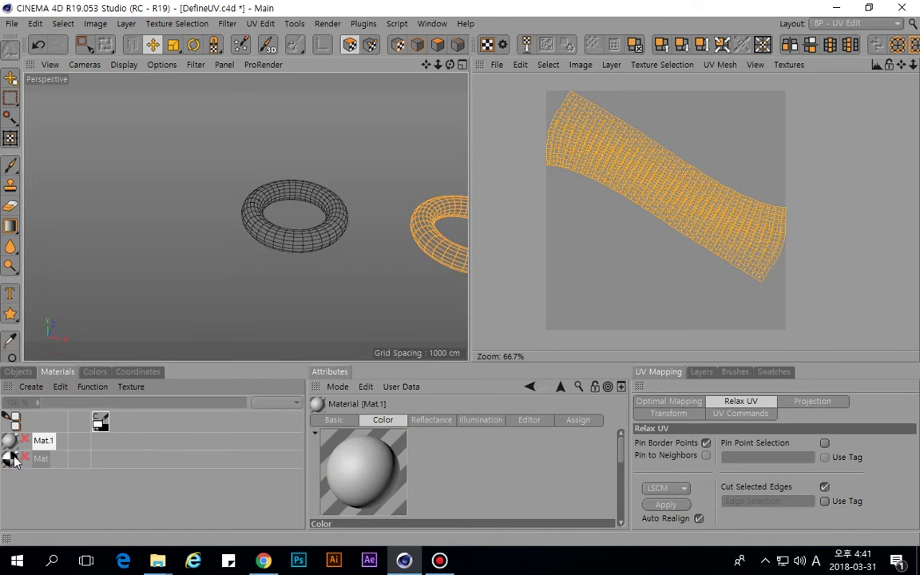
# Load the image 614041472 as the Color texture of Mat.1 without copying it to the project location, and close the material settings.
pyautogui.doubleClick(16, 444)
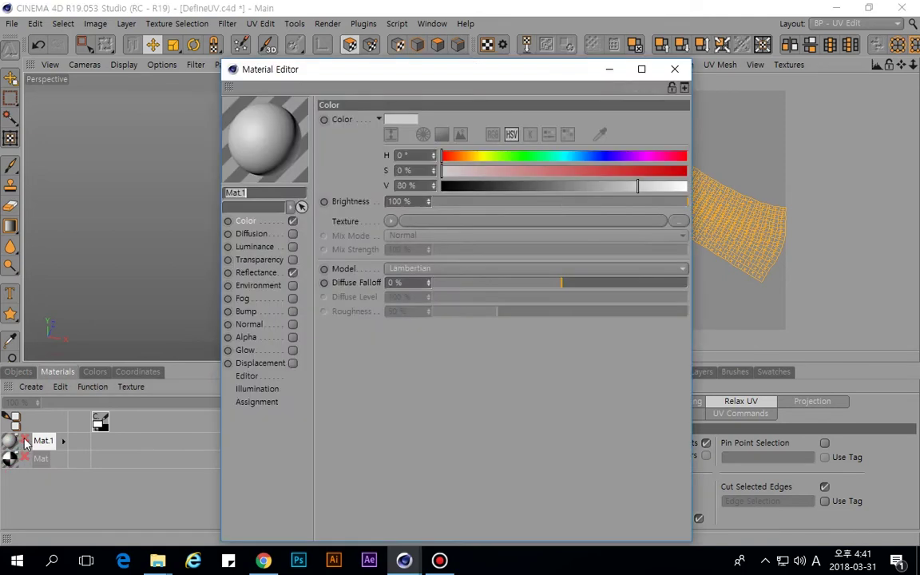
pyautogui.click(392, 222)
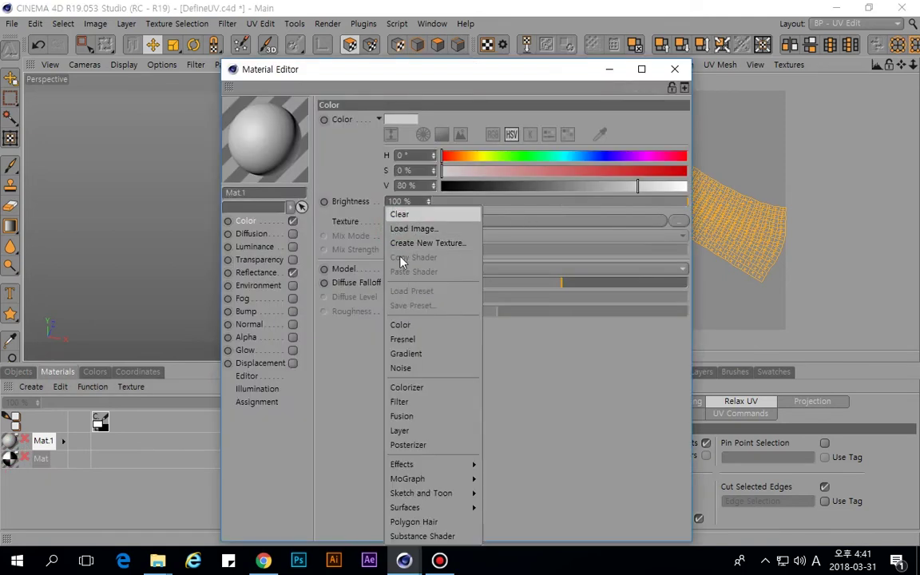
pyautogui.click(412, 229)
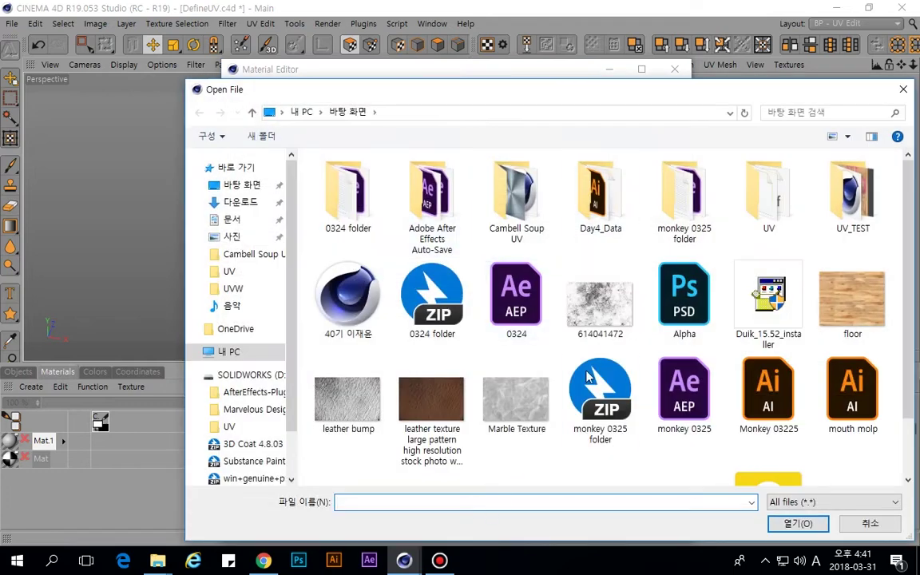
pyautogui.doubleClick(598, 311)
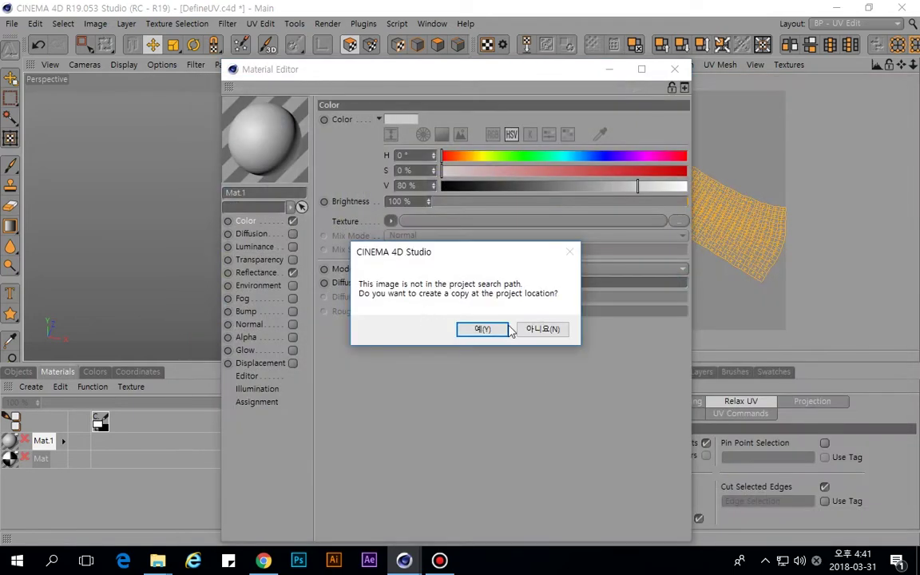
pyautogui.click(539, 328)
pyautogui.click(461, 417)
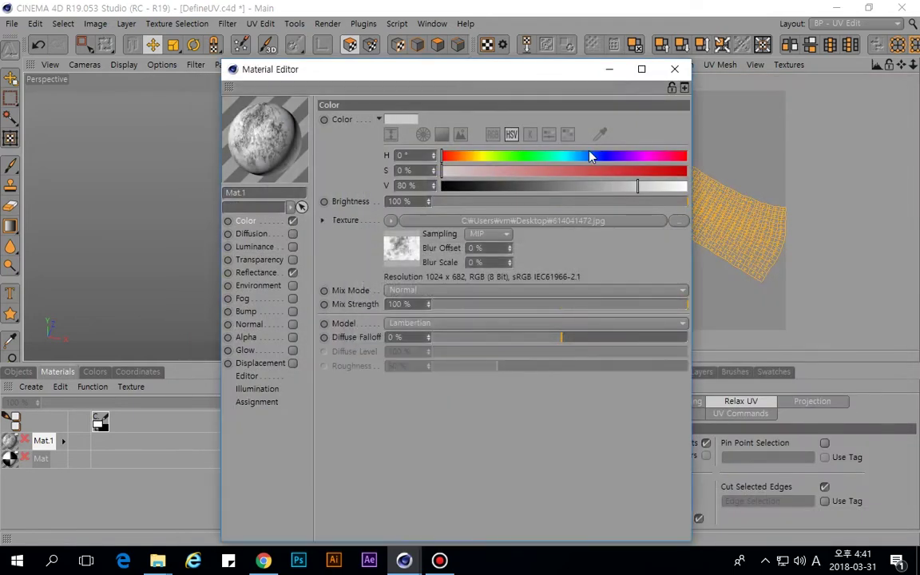
pyautogui.click(675, 69)
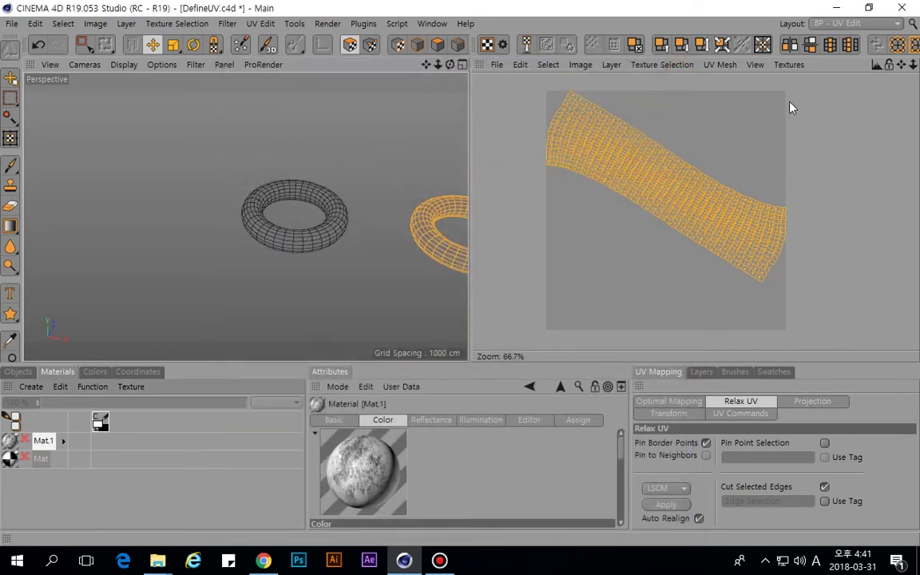
# Open the image 614041472.jpg in the texture view as the background behind Torus.1's UVs.
pyautogui.click(790, 65)
pyautogui.click(505, 65)
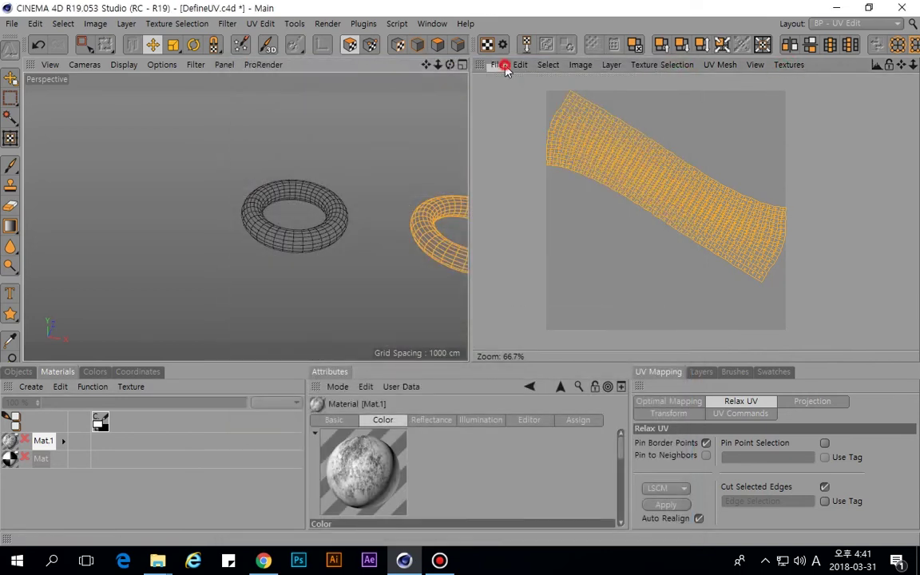
pyautogui.click(503, 97)
pyautogui.click(120, 49)
pyautogui.click(66, 123)
pyautogui.doubleClick(424, 266)
pyautogui.scroll(-3, 749, 191)
pyautogui.scroll(3, 748, 192)
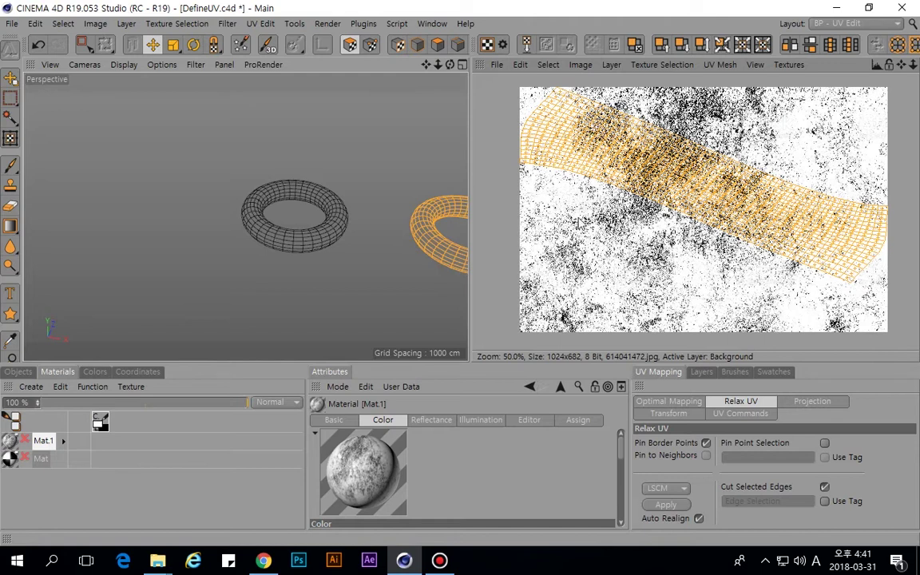
# Undo the last changes to the UV selection and Mat.1's Color texture, and reselect the object Torus.1.
pyautogui.scroll(-3, 627, 204)
pyautogui.scroll(2, 628, 204)
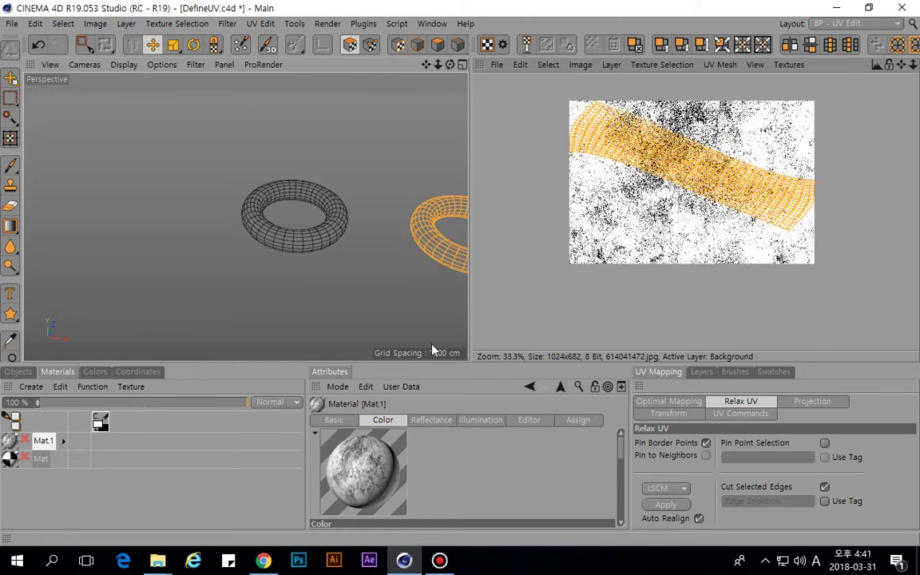
pyautogui.hotkey('ctrl', 'z')
pyautogui.hotkey('ctrl', 'z')
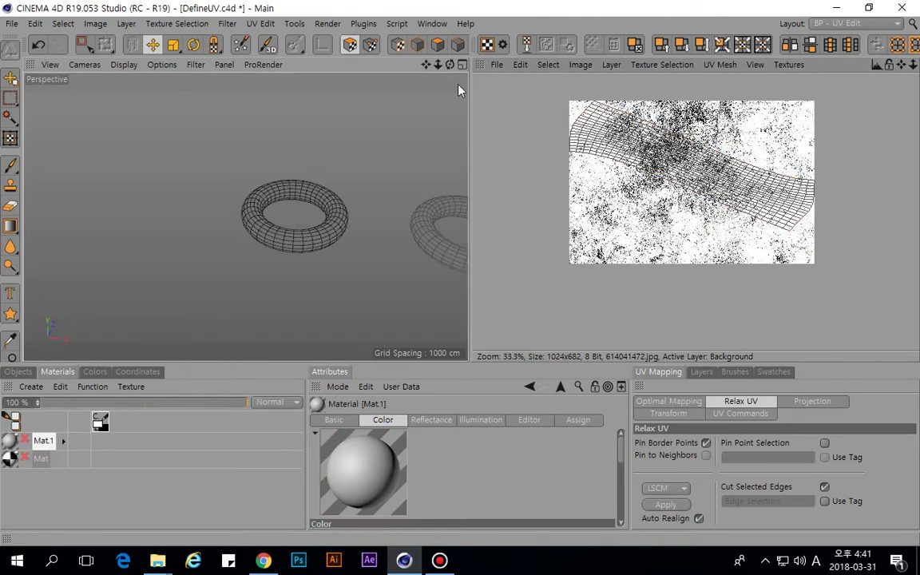
pyautogui.click(17, 372)
pyautogui.click(39, 404)
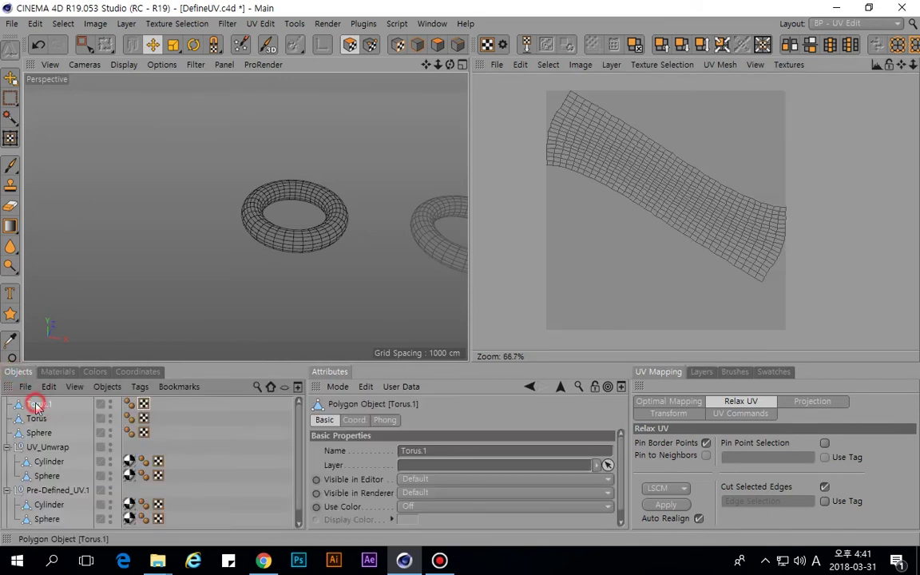
pyautogui.click(58, 372)
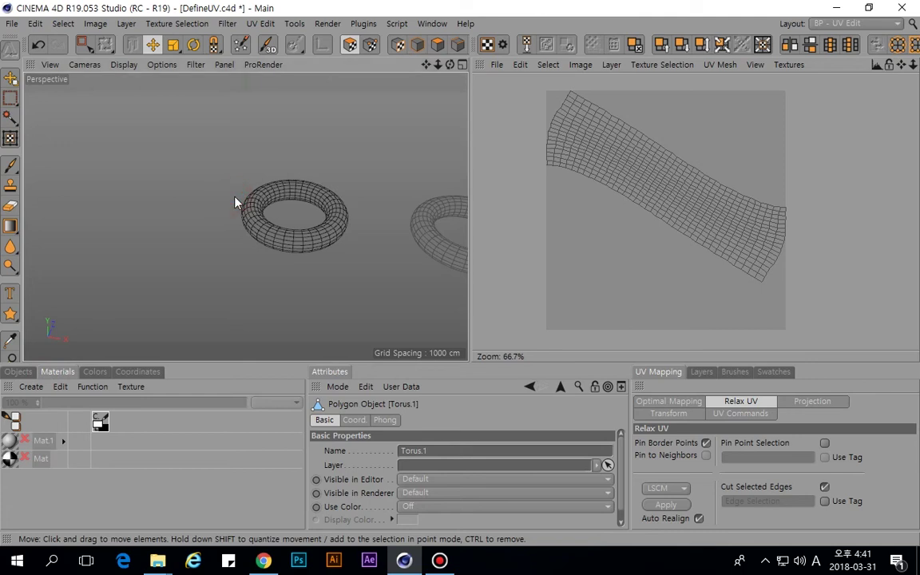
# Start a new project, add a sphere primitive, and deselect it.
pyautogui.hotkey('ctrl', 'n')
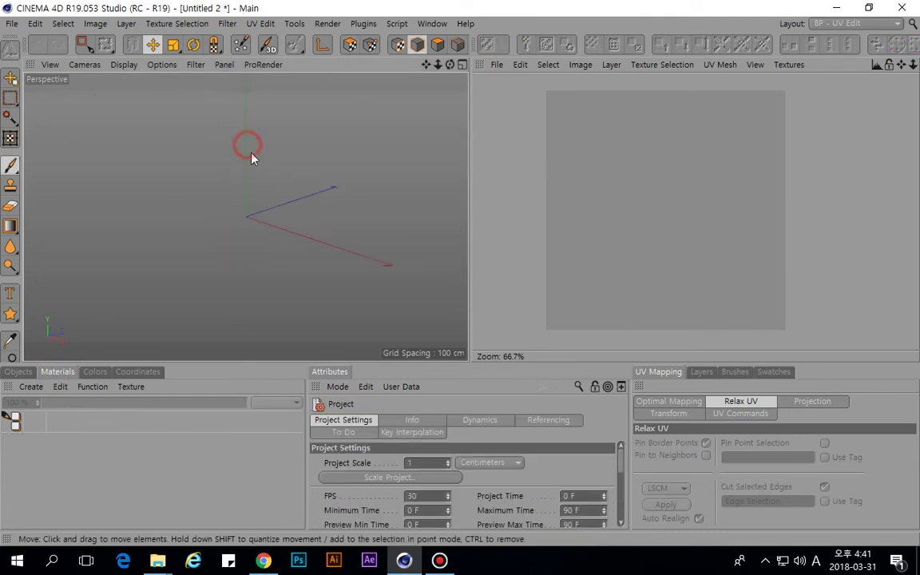
pyautogui.hotkey('shift', 'c')
pyautogui.write('spher')
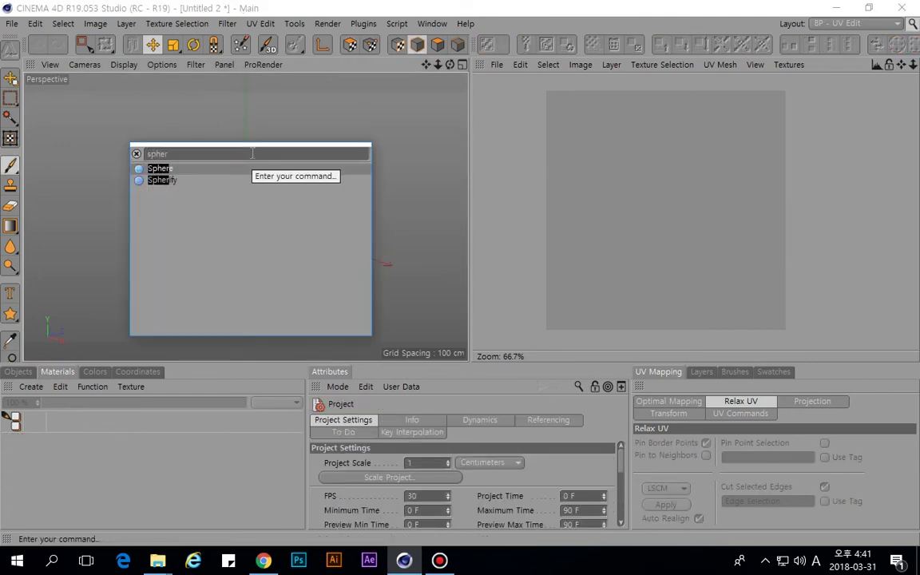
pyautogui.press('Return')
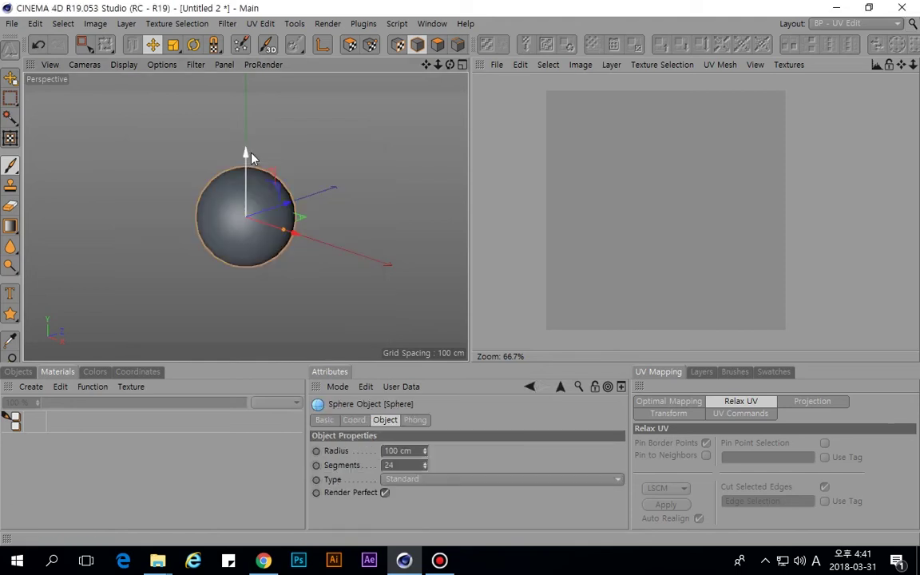
pyautogui.click(96, 130)
pyautogui.click(17, 372)
pyautogui.click(77, 310)
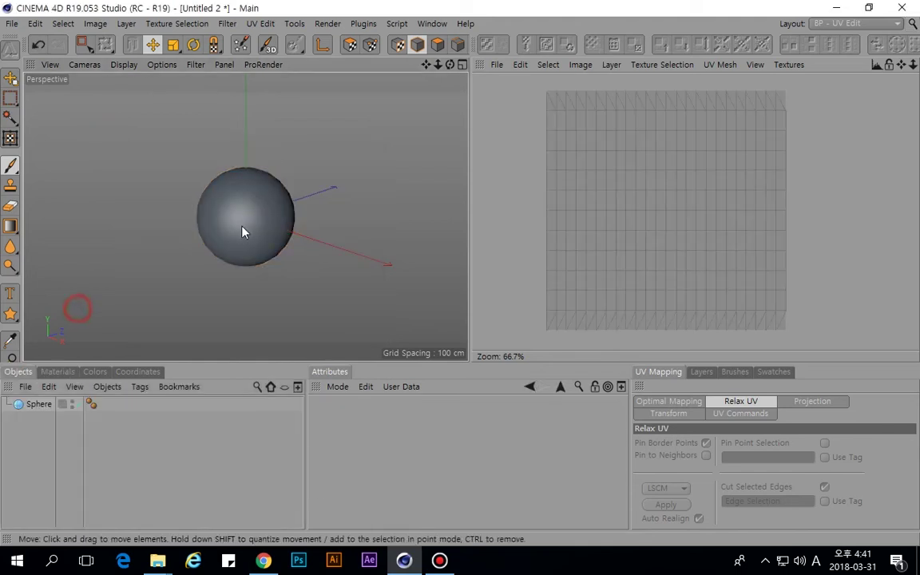
# Switch the viewport to wireframe display and select the sphere.
pyautogui.click(246, 234)
pyautogui.press('n')
pyautogui.press('g')
pyautogui.click(233, 227)
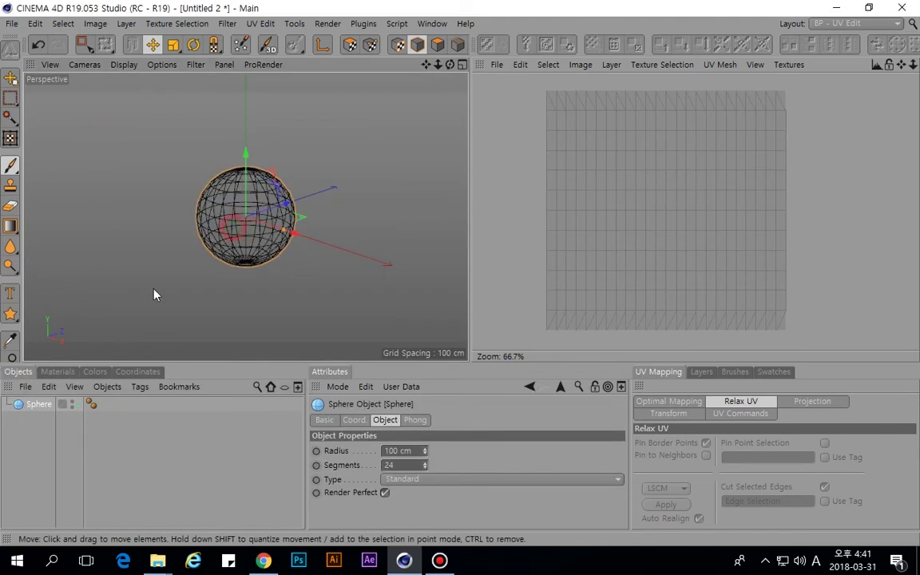
# Convert the sphere to an editable polygon object and switch to edge editing with the sphere selected.
pyautogui.click(140, 242)
pyautogui.click(37, 404)
pyautogui.press('c')
pyautogui.click(154, 223)
pyautogui.click(457, 44)
pyautogui.click(329, 166)
pyautogui.click(38, 404)
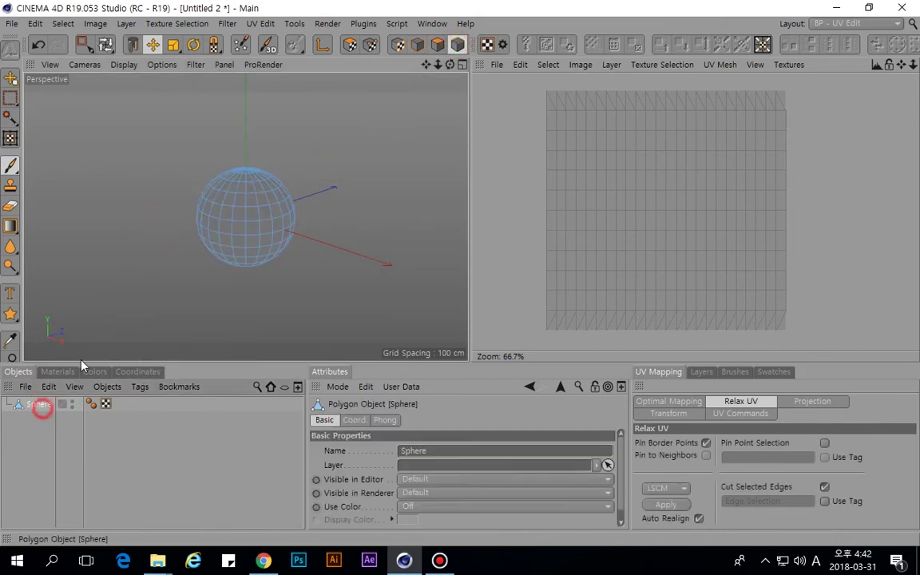
# Select the edge loops around the sphere's upper and lower caps and connect them with a vertical edge path as seams.
pyautogui.press('u')
pyautogui.press('l')
pyautogui.click(252, 195)
pyautogui.keyDown('alt'); pyautogui.moveTo(255, 218); pyautogui.dragTo(250, 279); pyautogui.keyUp('alt')
pyautogui.keyDown('shift'); pyautogui.click(250, 277); pyautogui.keyUp('shift')
pyautogui.press('u')
pyautogui.press('m')
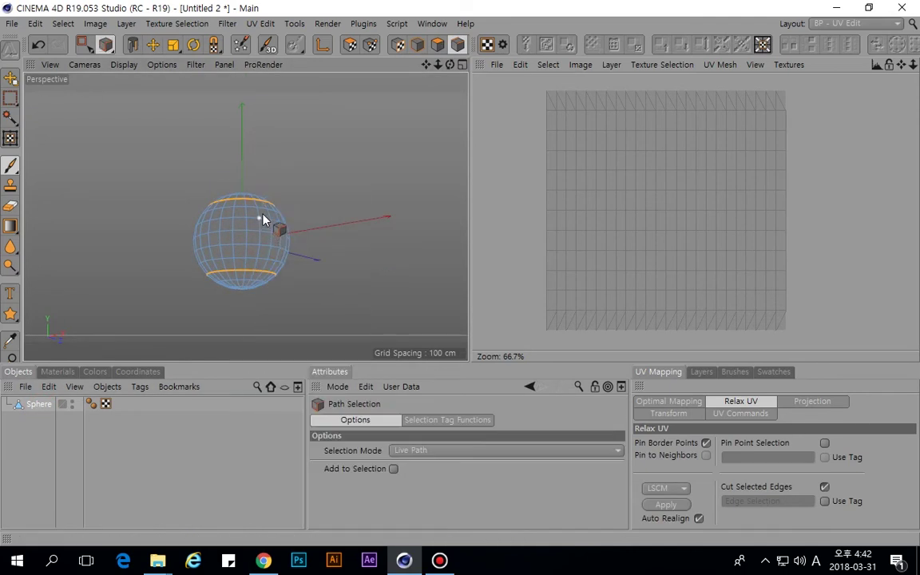
pyautogui.moveTo(257, 205)
pyautogui.mouseDown()
pyautogui.moveTo(257, 267)
pyautogui.moveTo(266, 260)
pyautogui.mouseUp()
# Select all of the sphere's polygons and project their UVs with the Frontal projection.
pyautogui.keyDown('alt'); pyautogui.moveTo(283, 214); pyautogui.dragTo(336, 192); pyautogui.keyUp('alt')
pyautogui.click(437, 44)
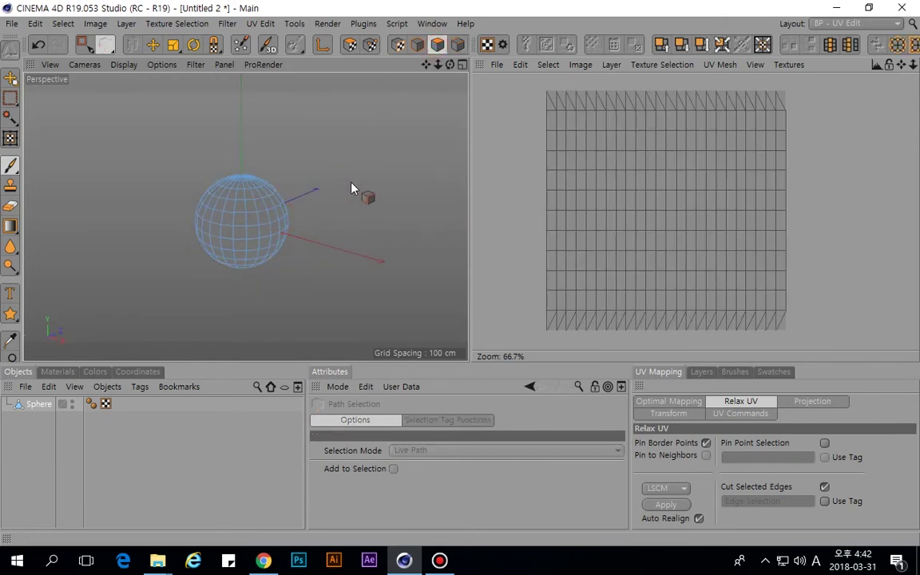
pyautogui.hotkey('ctrl', 'a')
pyautogui.click(350, 44)
pyautogui.click(795, 403)
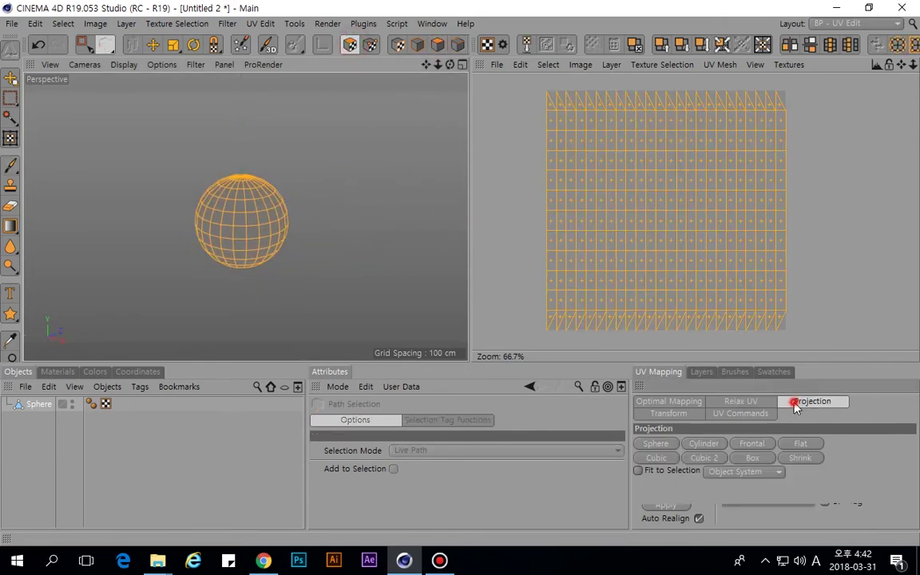
pyautogui.click(752, 443)
# Turn off Pin Border Points and relax the sphere's UVs with LSCM, cutting along the selected edges.
pyautogui.click(740, 401)
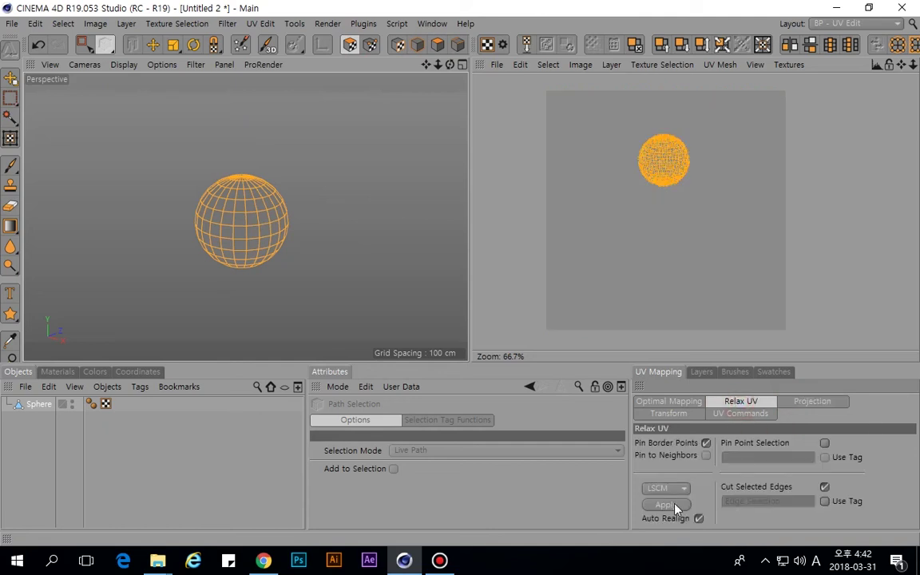
pyautogui.click(706, 442)
pyautogui.click(667, 505)
pyautogui.keyDown('alt'); pyautogui.moveTo(632, 196); pyautogui.dragTo(672, 182, button='middle'); pyautogui.keyUp('alt')
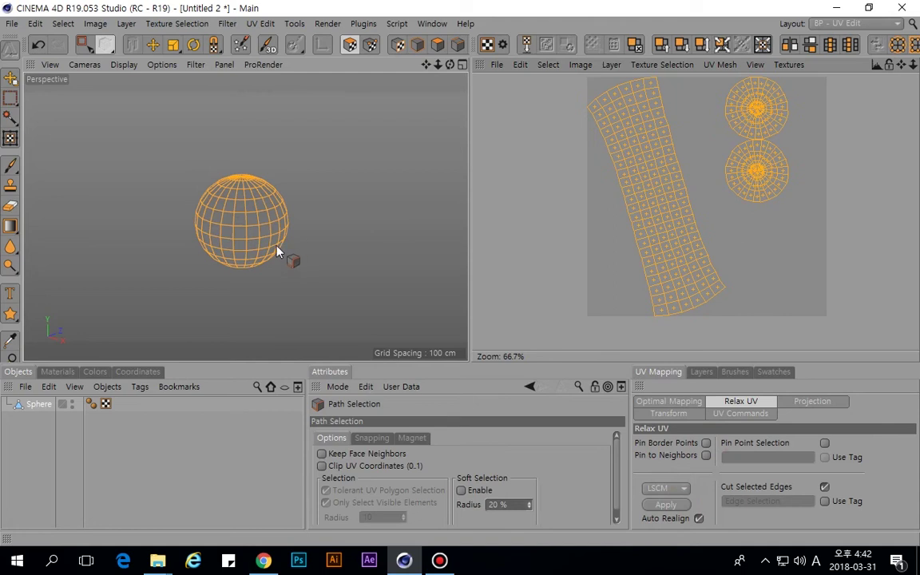
# Create a new material and open its Color channel settings.
pyautogui.keyDown('alt'); pyautogui.moveTo(283, 247); pyautogui.dragTo(260, 254, button='middle'); pyautogui.keyUp('alt')
pyautogui.click(118, 453)
pyautogui.click(68, 372)
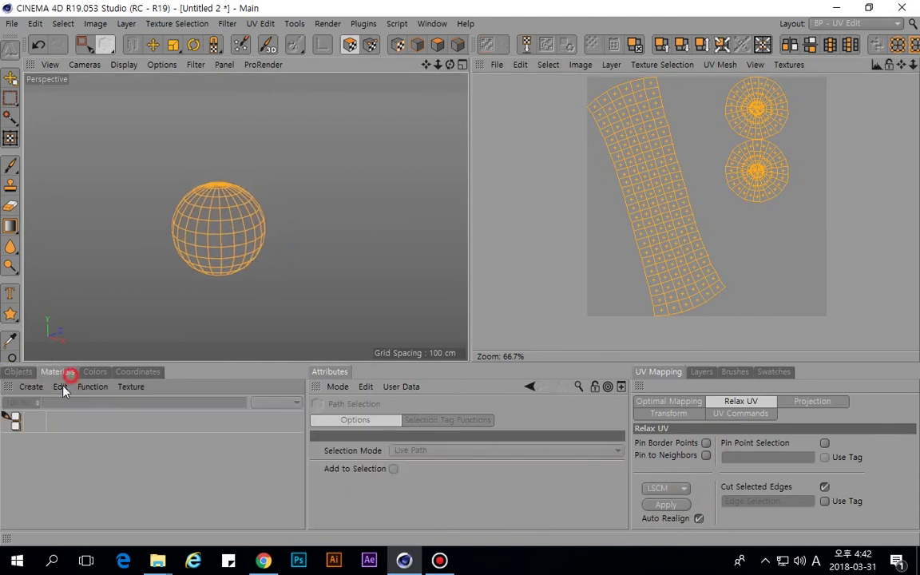
pyautogui.doubleClick(28, 453)
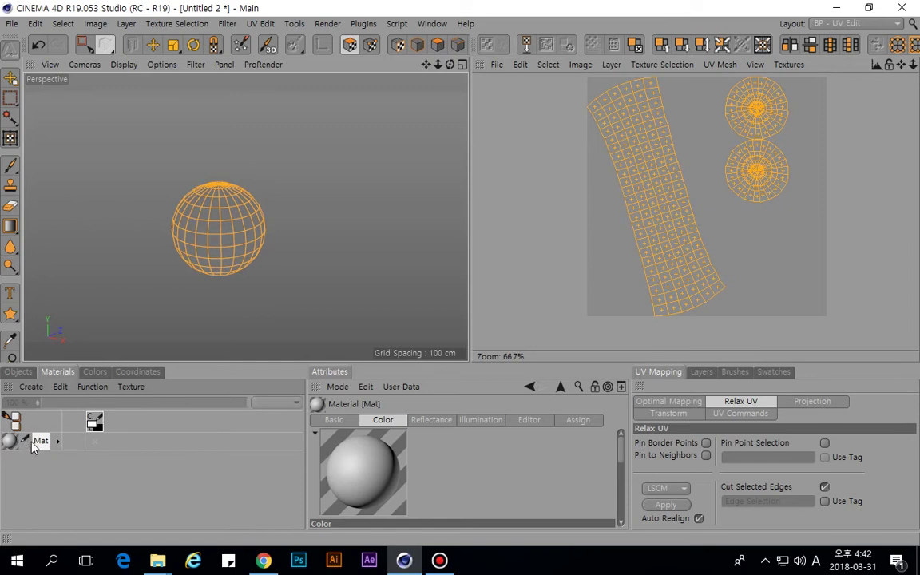
pyautogui.doubleClick(12, 441)
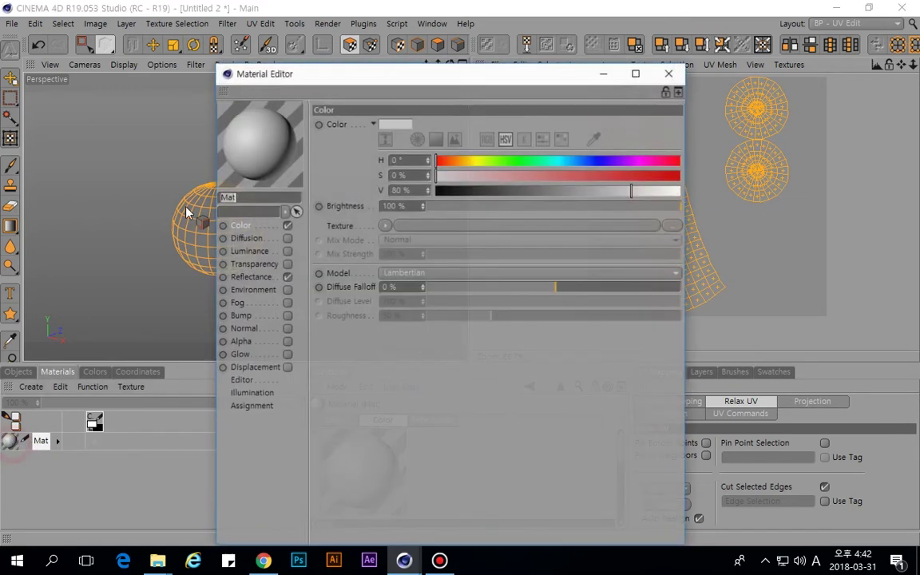
pyautogui.click(384, 227)
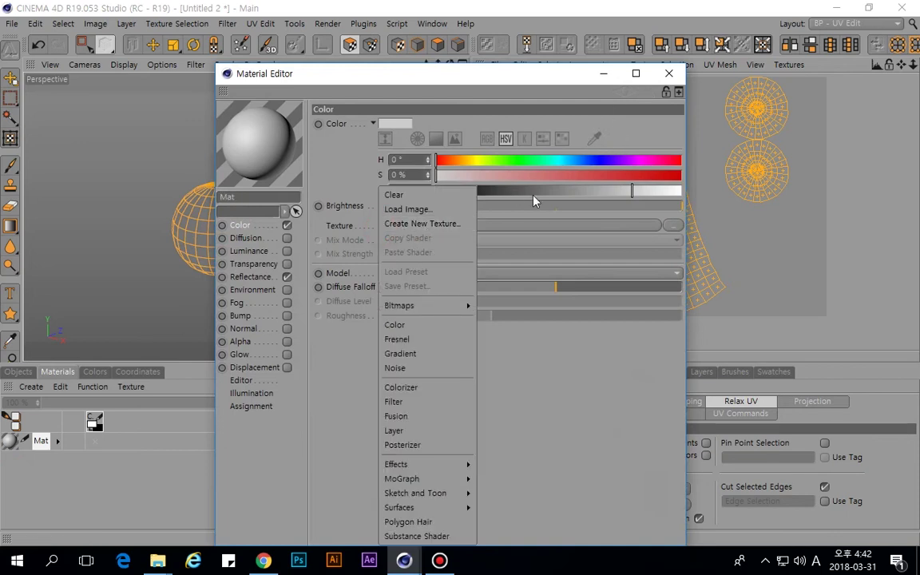
pyautogui.click(125, 483)
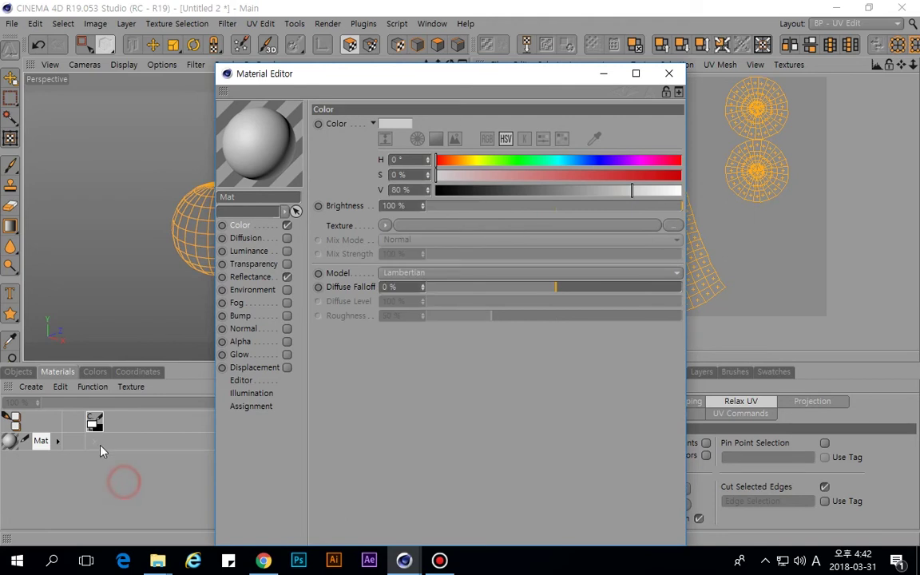
# Begin a new texture for Mat's Color channel and name it Diffuse.
pyautogui.doubleClick(95, 441)
pyautogui.moveTo(130, 270); pyautogui.dragTo(279, 193)
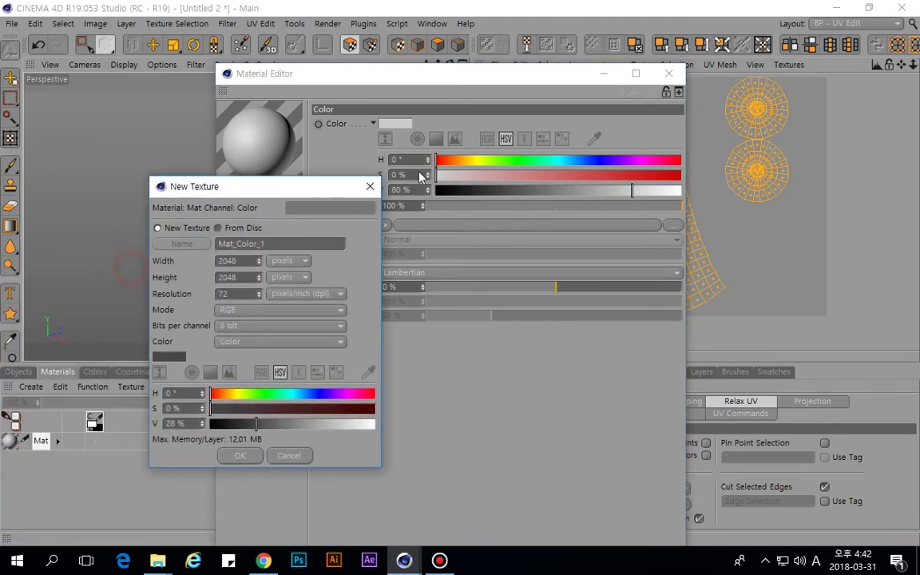
pyautogui.doubleClick(278, 246)
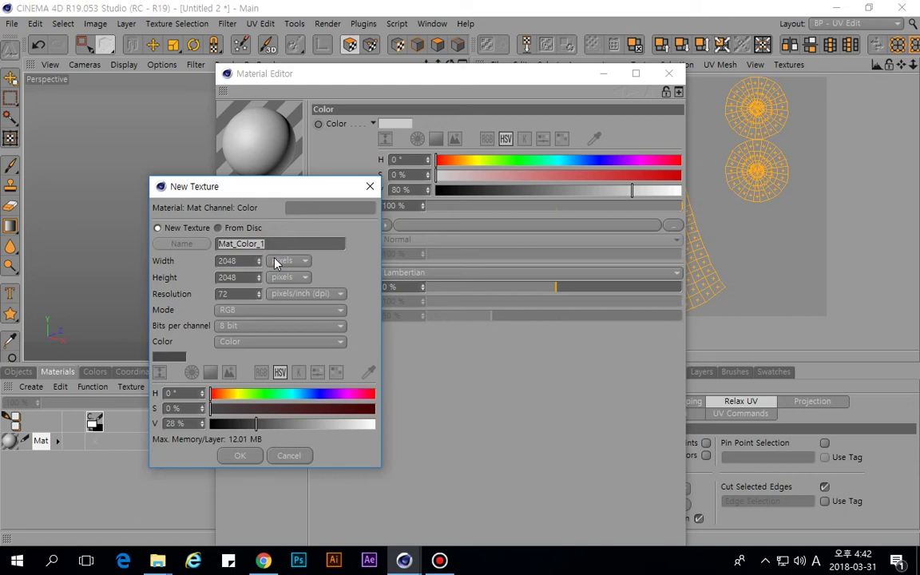
pyautogui.write('Diffuse')
pyautogui.click(242, 260)
pyautogui.click(242, 275)
pyautogui.click(238, 260)
pyautogui.click(238, 277)
pyautogui.doubleClick(244, 276)
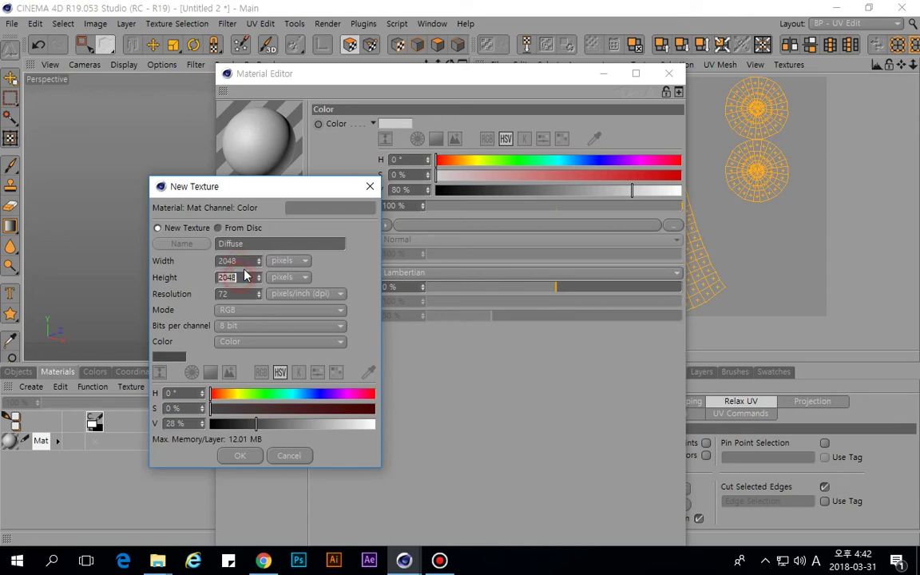
pyautogui.click(240, 260)
pyautogui.click(245, 278)
pyautogui.click(241, 280)
pyautogui.click(242, 274)
pyautogui.click(242, 262)
pyautogui.click(242, 277)
# Set the new texture to 16 bit per channel, create it, and close the material settings.
pyautogui.click(227, 328)
pyautogui.click(244, 356)
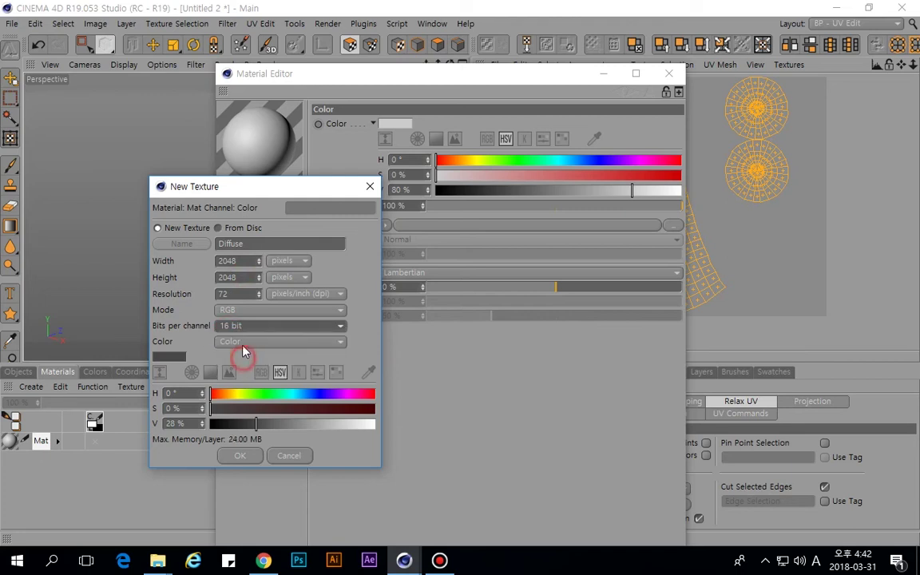
pyautogui.click(239, 456)
pyautogui.moveTo(568, 79); pyautogui.dragTo(374, 105)
pyautogui.click(517, 93)
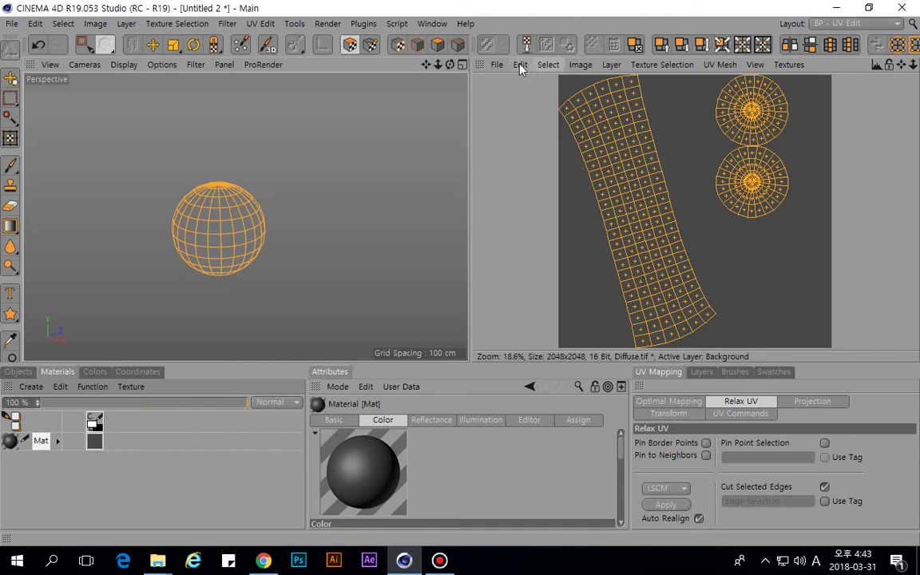
pyautogui.click(497, 64)
pyautogui.moveTo(520, 64)
pyautogui.moveTo(581, 67)
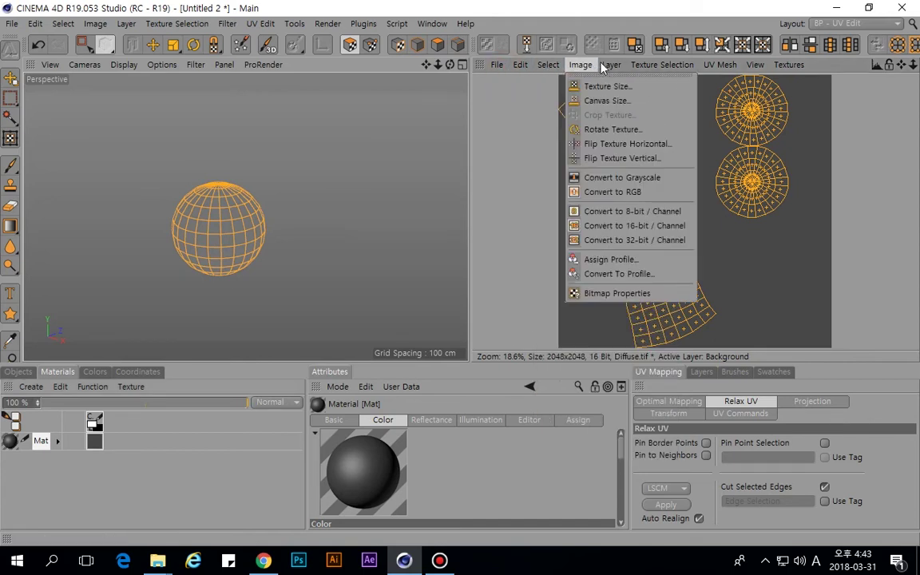
pyautogui.moveTo(610, 67)
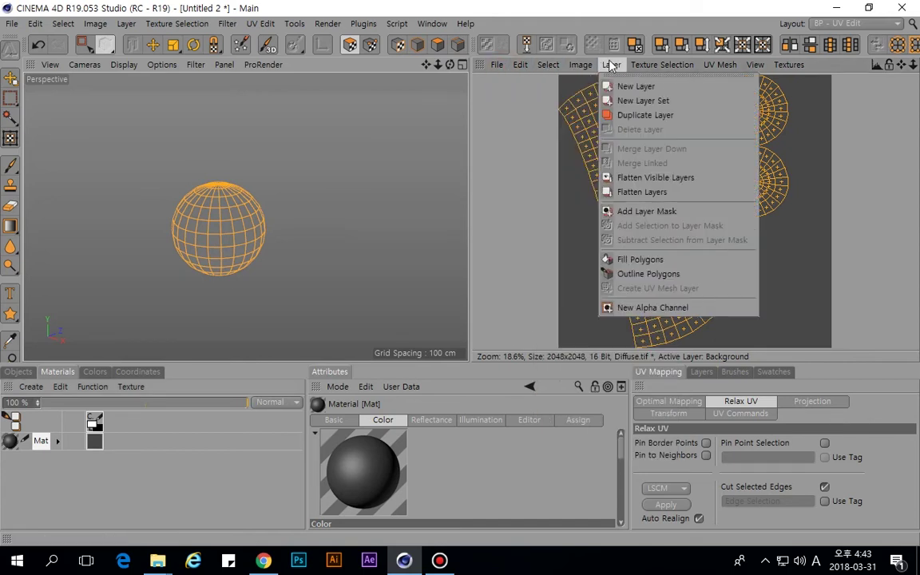
pyautogui.click(523, 151)
# Apply the material Mat to the sphere, and select the Sphere object's UVW tag.
pyautogui.moveTo(10, 452); pyautogui.dragTo(214, 248)
pyautogui.click(24, 373)
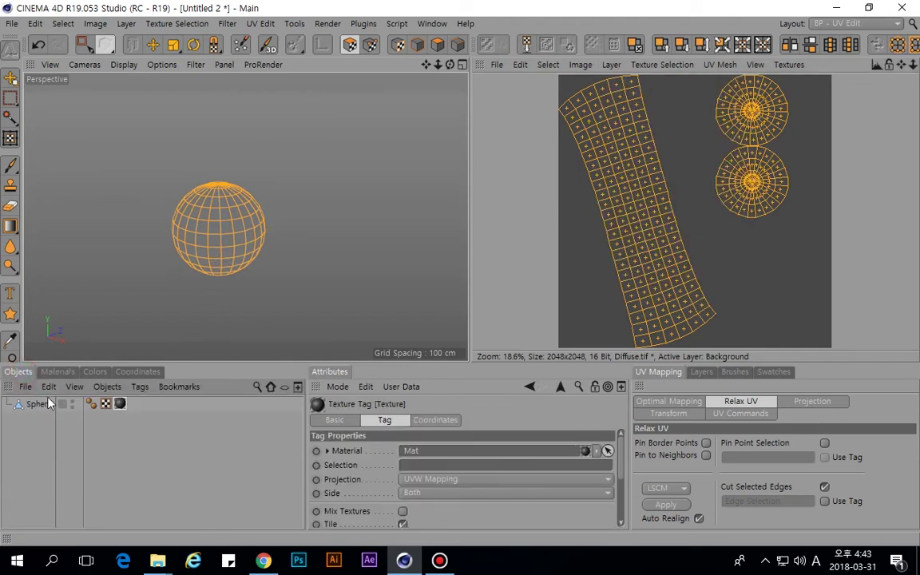
pyautogui.click(37, 403)
pyautogui.click(106, 406)
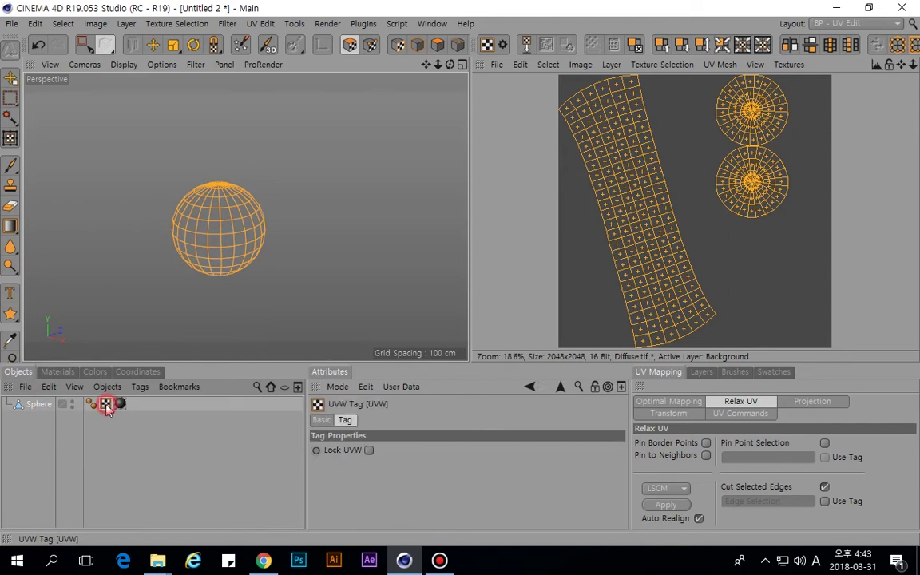
# Create a UV mesh layer in the Diffuse texture from the sphere's UVs.
pyautogui.click(58, 372)
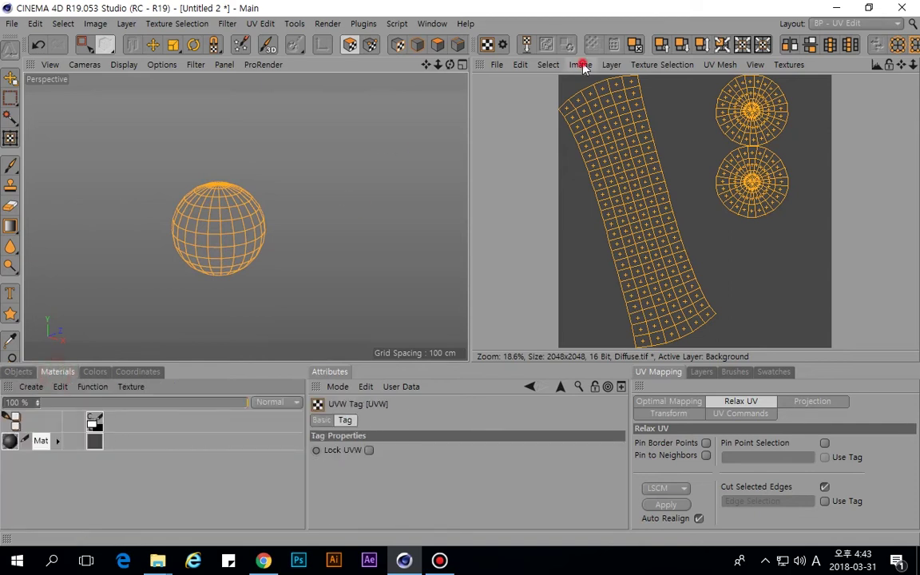
pyautogui.click(612, 65)
pyautogui.click(646, 289)
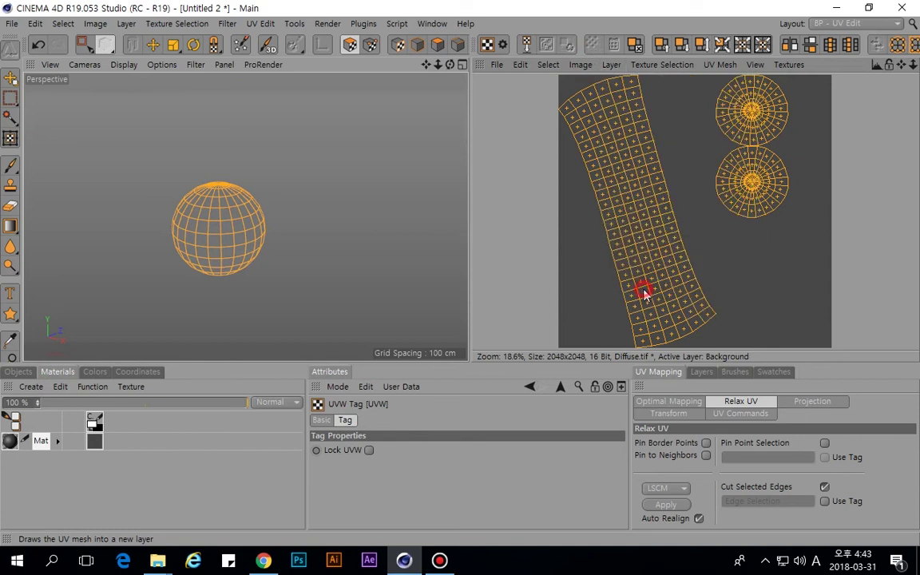
pyautogui.click(612, 64)
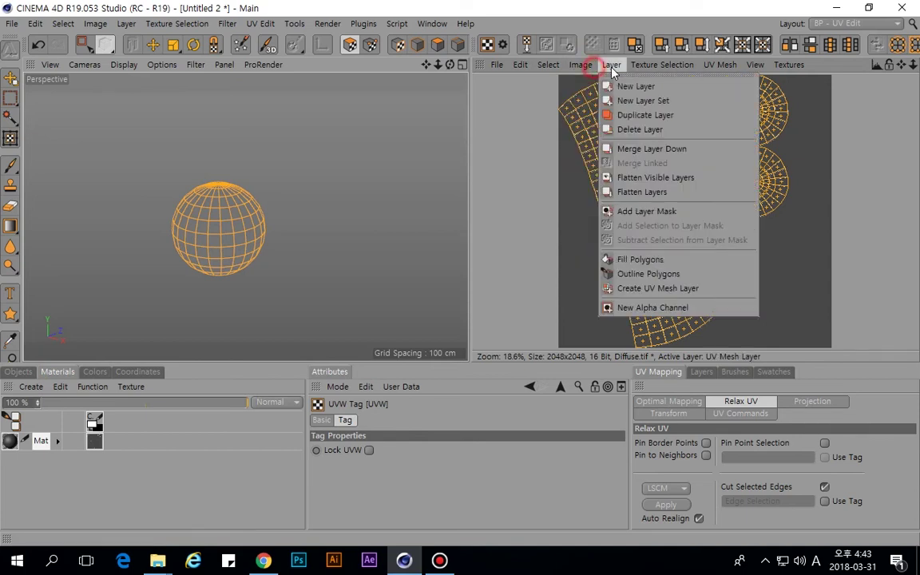
pyautogui.click(491, 218)
# Save the texture under the name Diffuse on the desktop in PSD format.
pyautogui.click(497, 65)
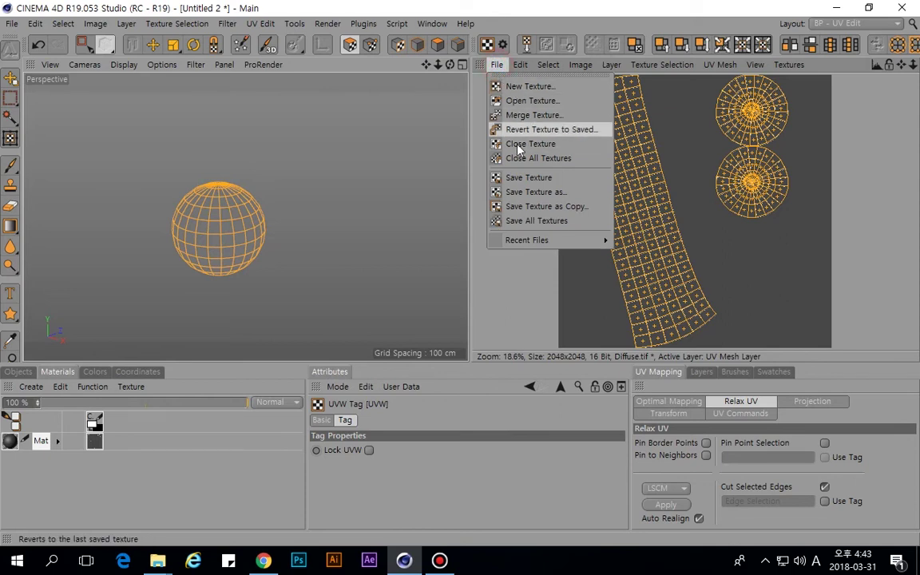
pyautogui.click(526, 193)
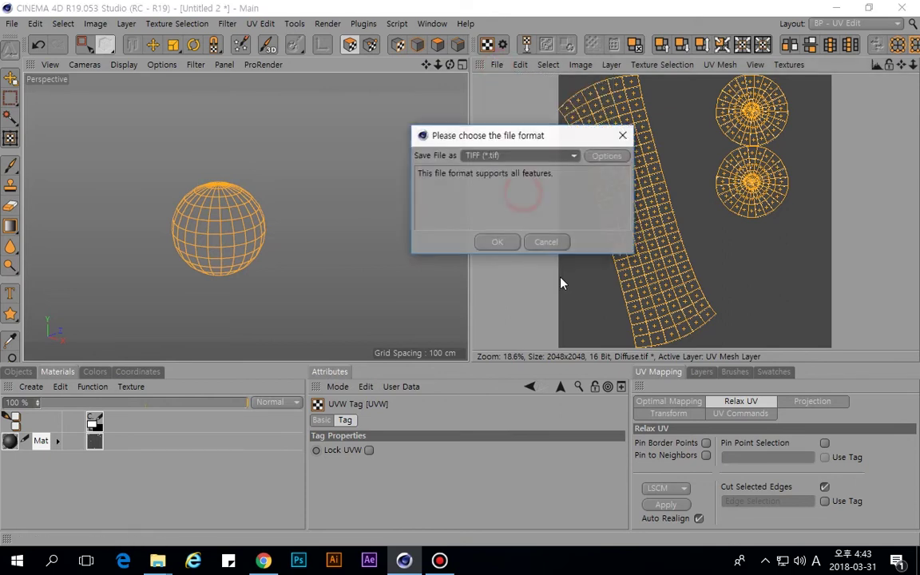
pyautogui.click(528, 155)
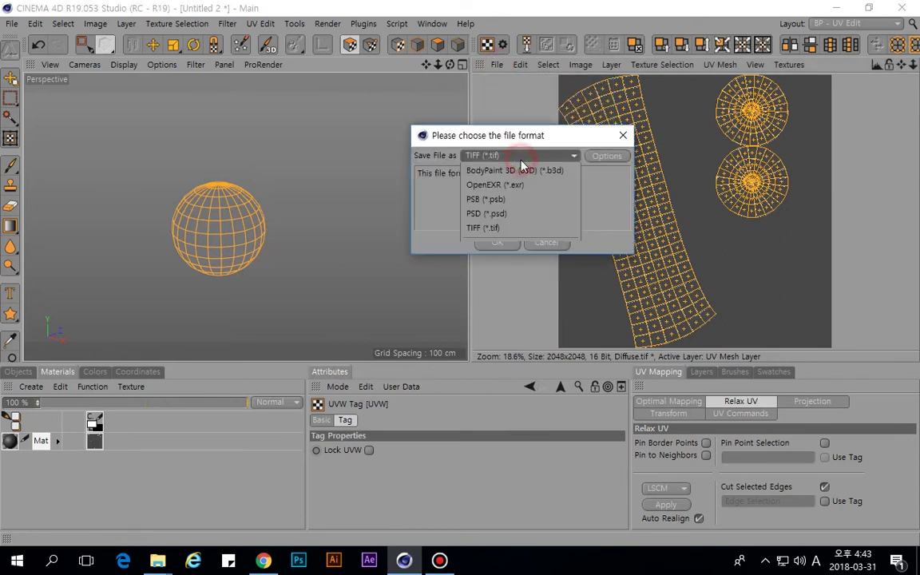
pyautogui.click(504, 214)
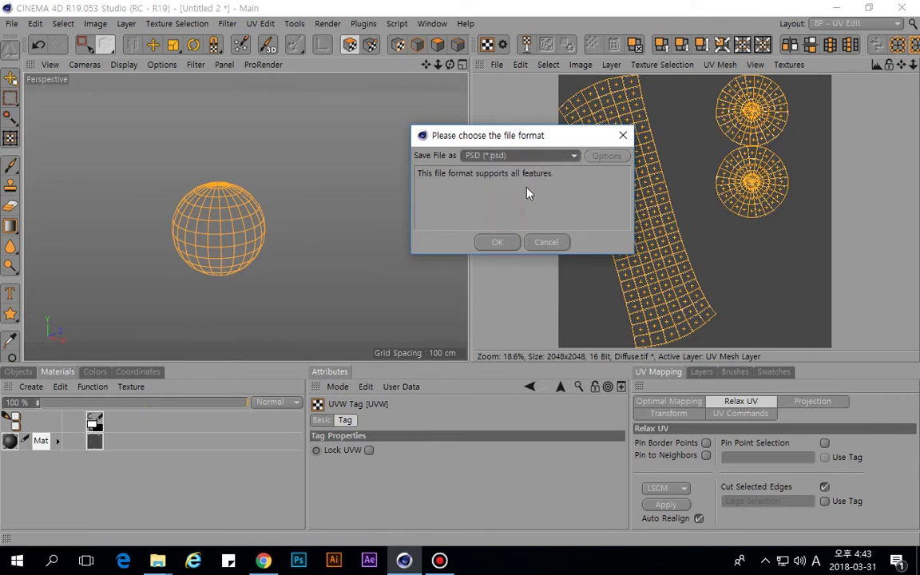
pyautogui.click(499, 241)
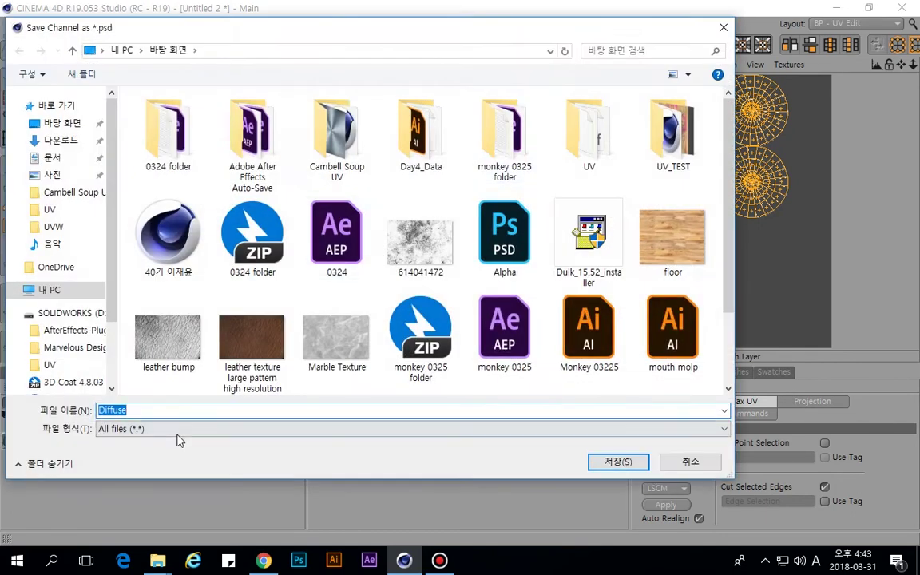
pyautogui.click(623, 462)
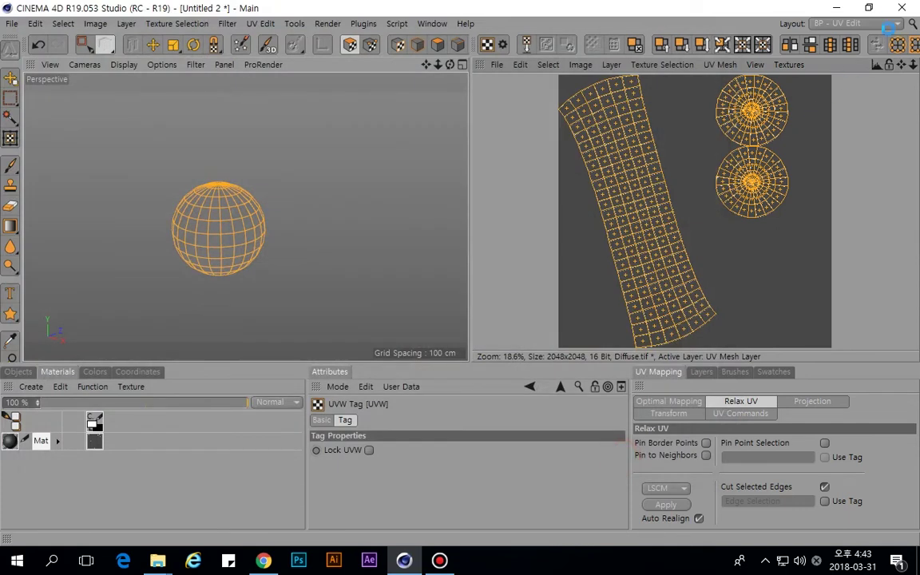
# Switch to the desktop, clear the windows covering the files, and open Diffuse.psd in Photoshop.
pyautogui.click(847, 8)
pyautogui.click(245, 55)
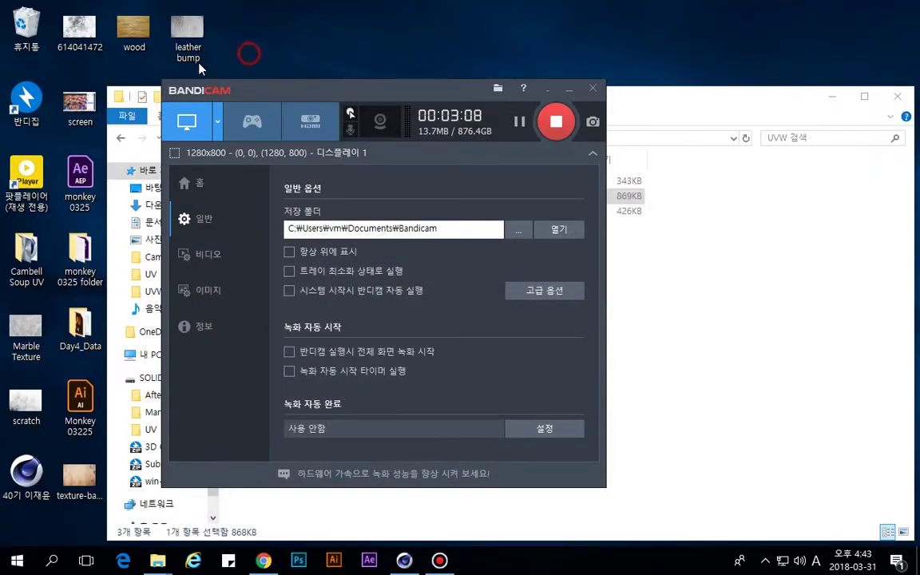
pyautogui.moveTo(679, 95); pyautogui.dragTo(904, 201)
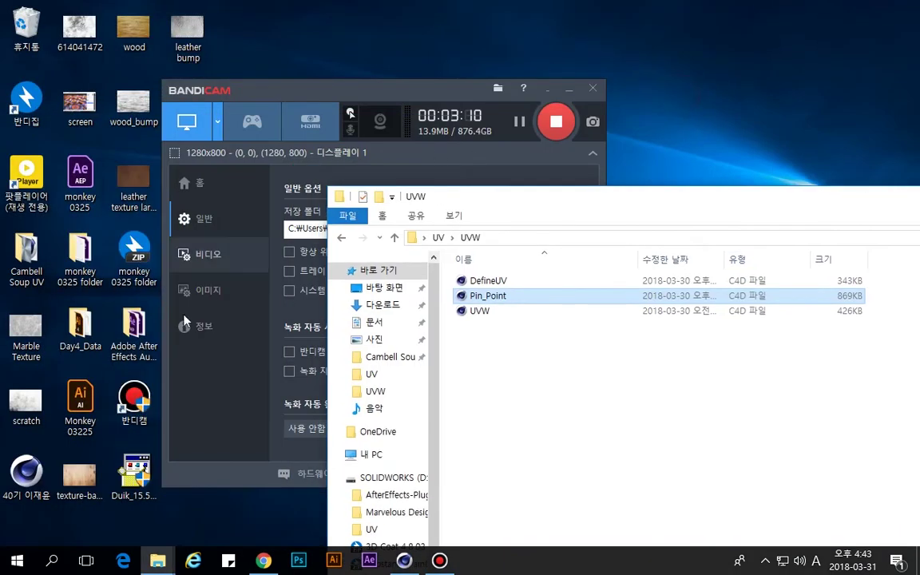
pyautogui.moveTo(226, 97); pyautogui.dragTo(363, 75)
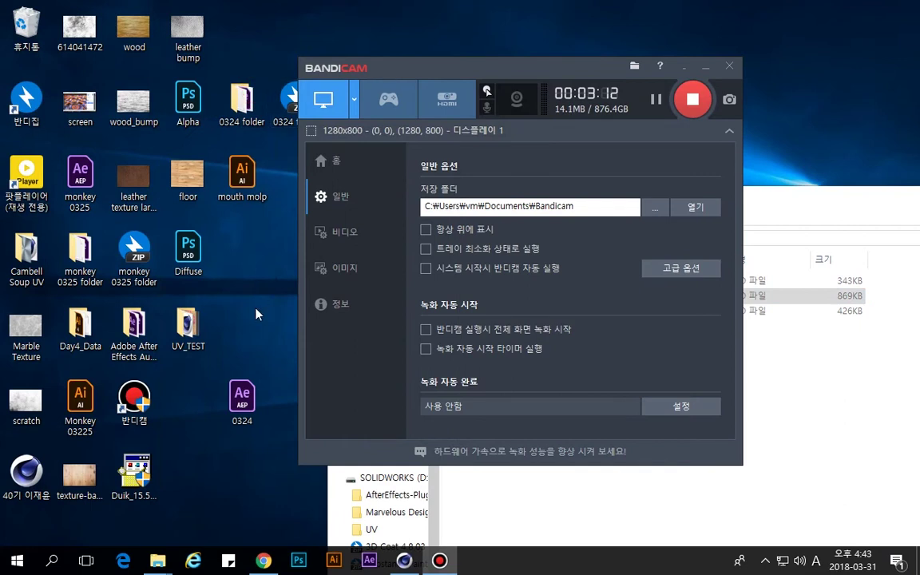
pyautogui.doubleClick(197, 270)
pyautogui.click(538, 489)
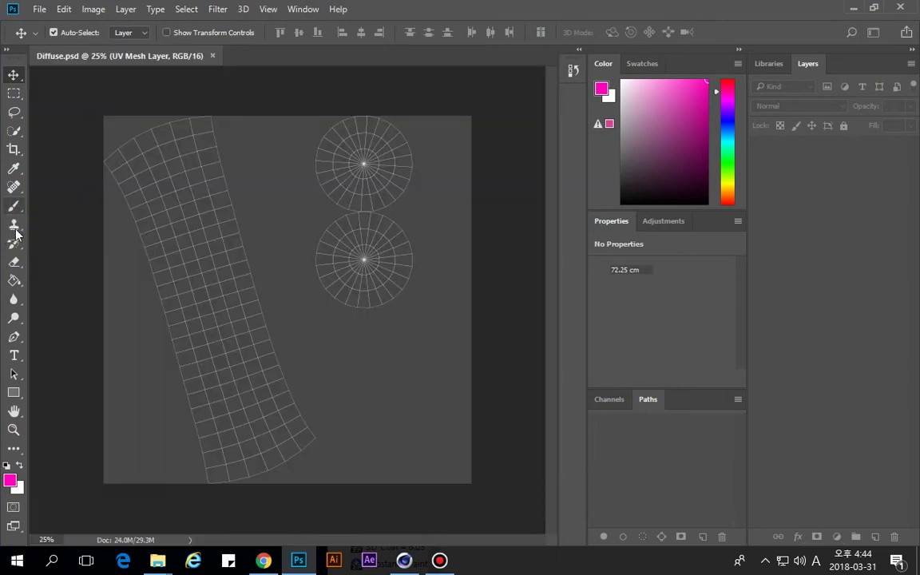
# Paint rough magenta brush strokes down the long UV strip on the UV Mesh Layer and save the file.
pyautogui.press('b')
pyautogui.moveTo(228, 225)
pyautogui.mouseDown()
pyautogui.moveTo(204, 252)
pyautogui.moveTo(197, 299)
pyautogui.moveTo(224, 383)
pyautogui.mouseUp()
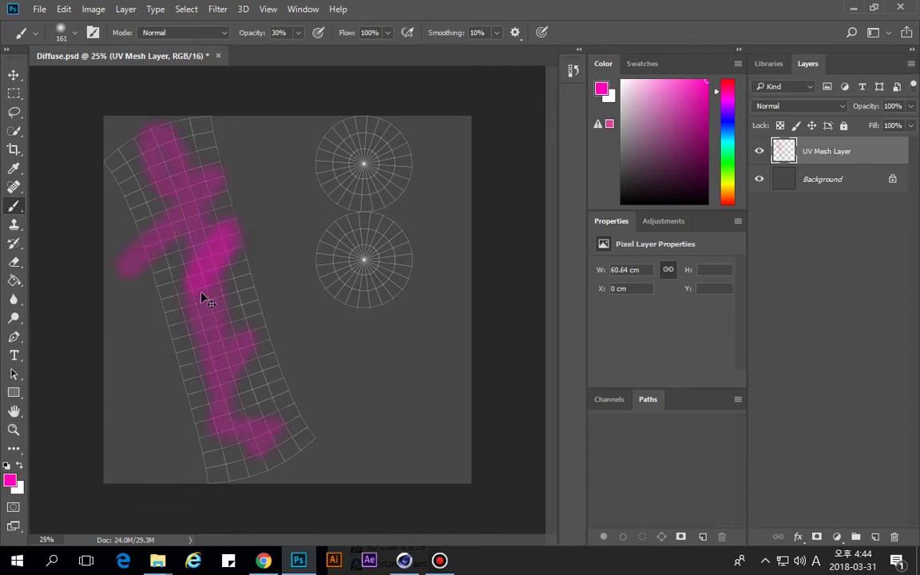
pyautogui.click(39, 9)
pyautogui.click(42, 147)
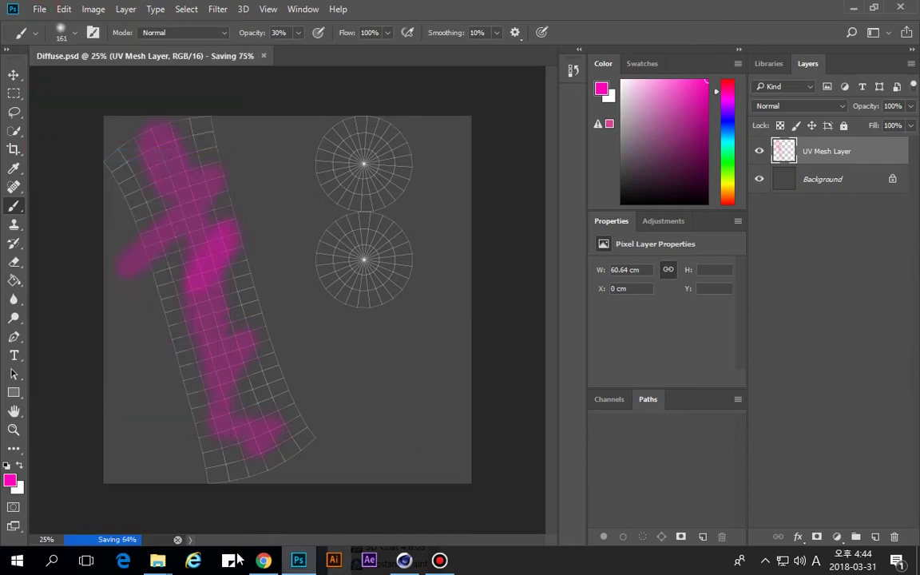
# Switch back to Cinema 4D and reload the Diffuse.psd image in Mat's Color channel, reverting to the saved version.
pyautogui.click(404, 560)
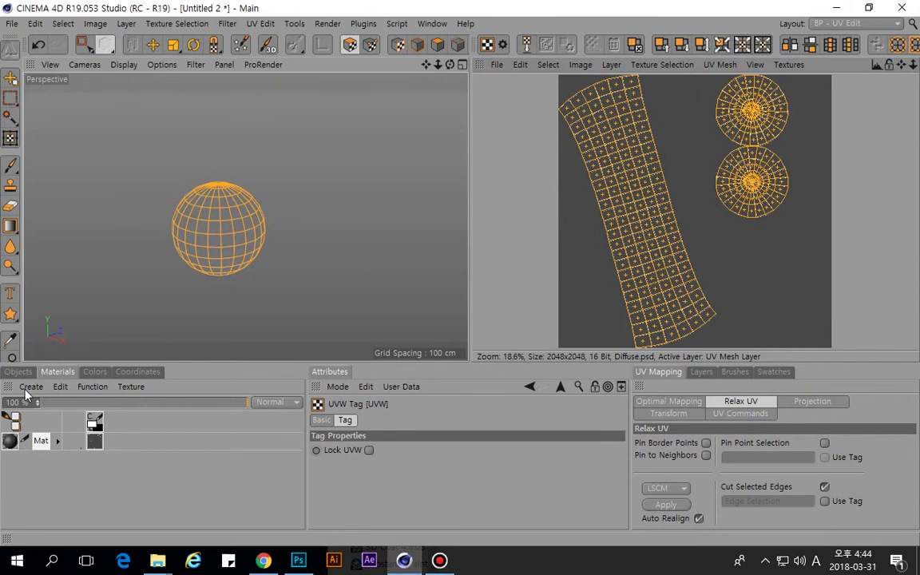
pyautogui.click(19, 372)
pyautogui.click(121, 404)
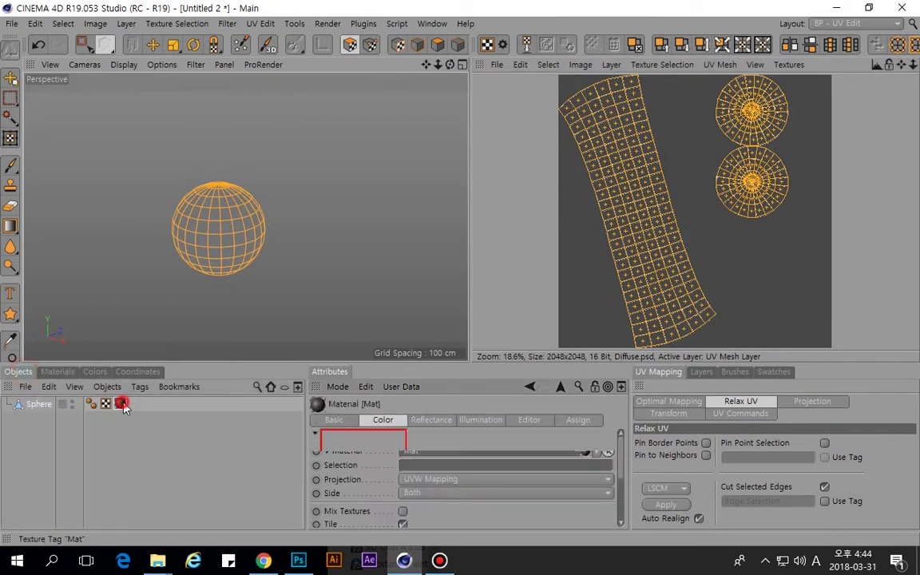
pyautogui.click(38, 404)
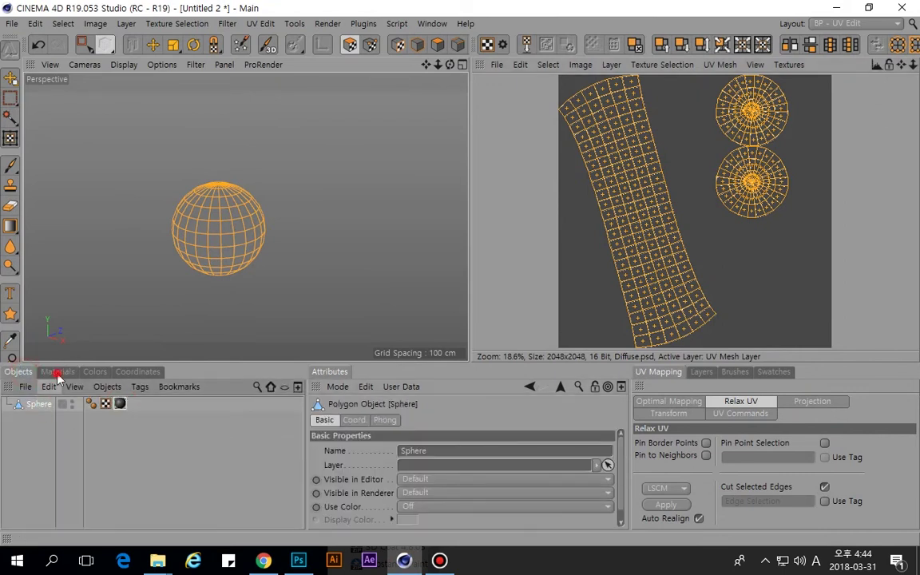
pyautogui.click(57, 371)
pyautogui.doubleClick(9, 441)
pyautogui.click(388, 250)
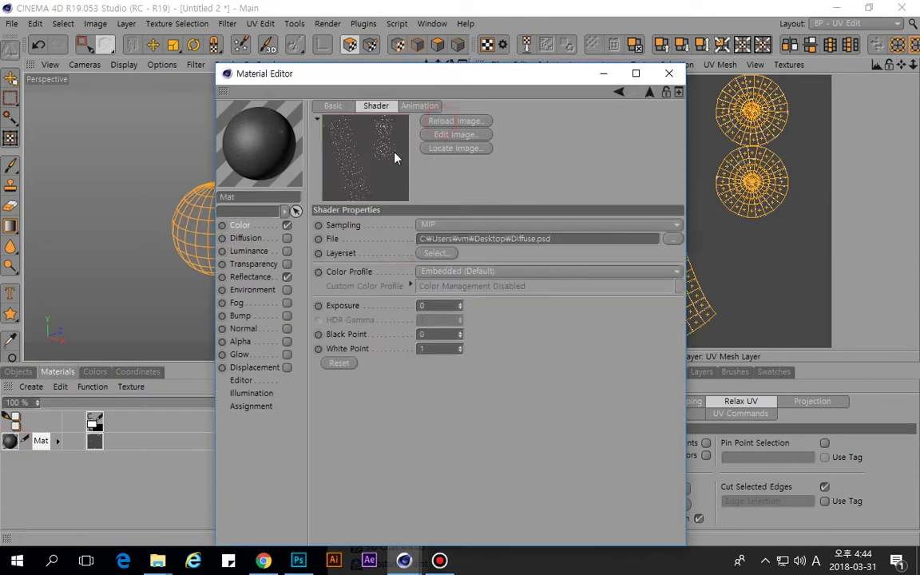
pyautogui.click(447, 121)
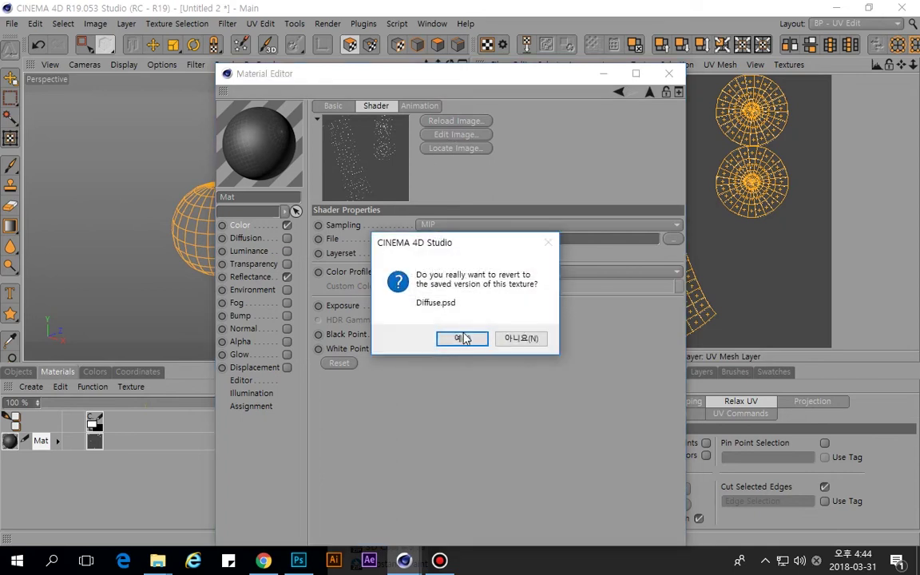
pyautogui.click(466, 339)
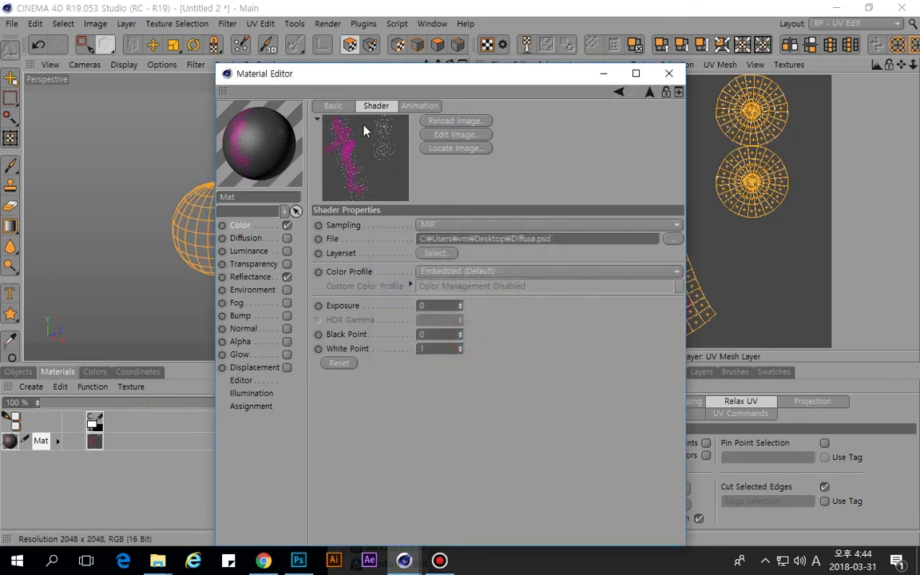
pyautogui.moveTo(388, 71); pyautogui.dragTo(671, 172)
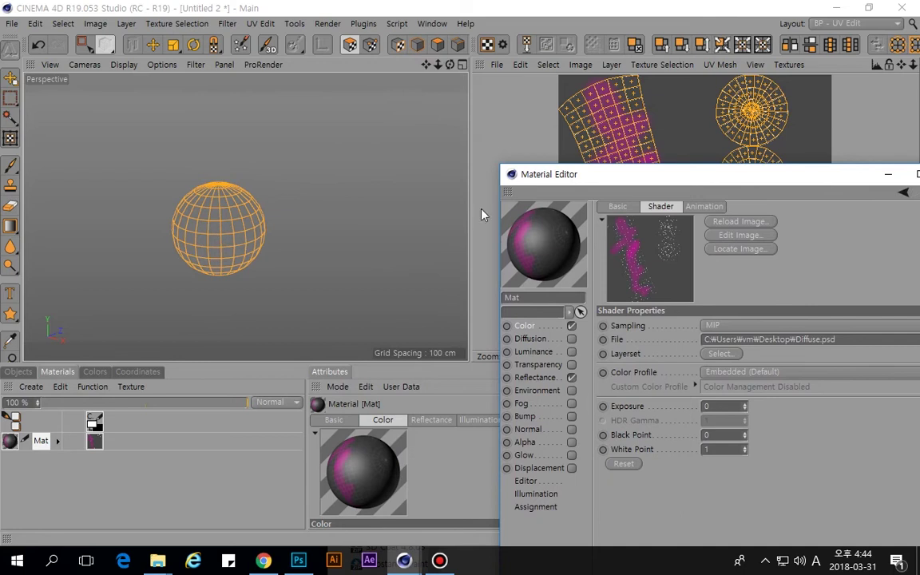
pyautogui.moveTo(605, 177); pyautogui.dragTo(360, 194)
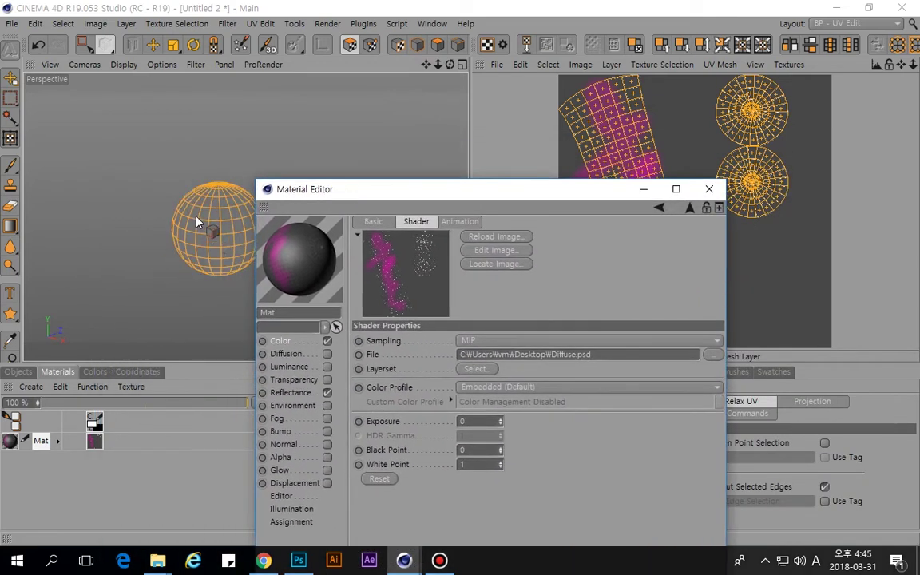
pyautogui.moveTo(491, 189); pyautogui.dragTo(443, 106)
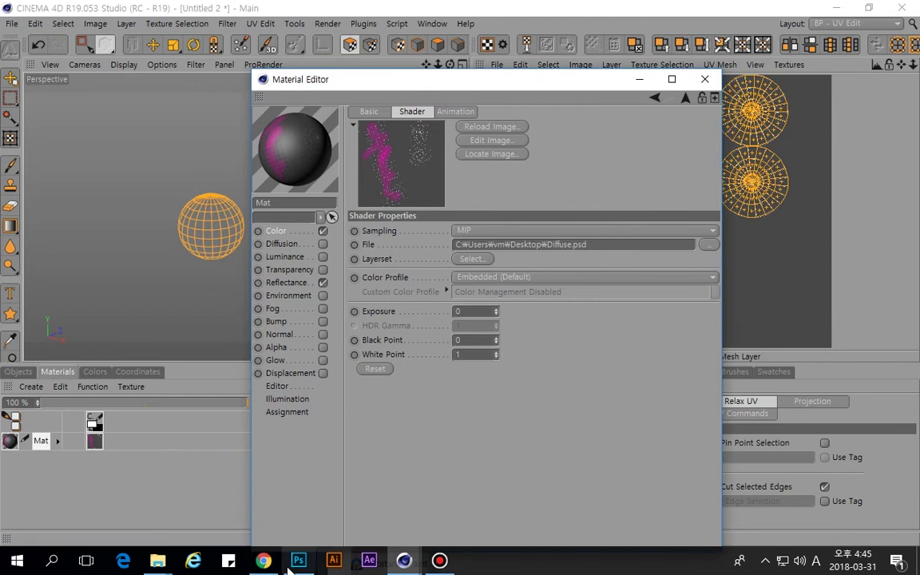
pyautogui.moveTo(298, 564)
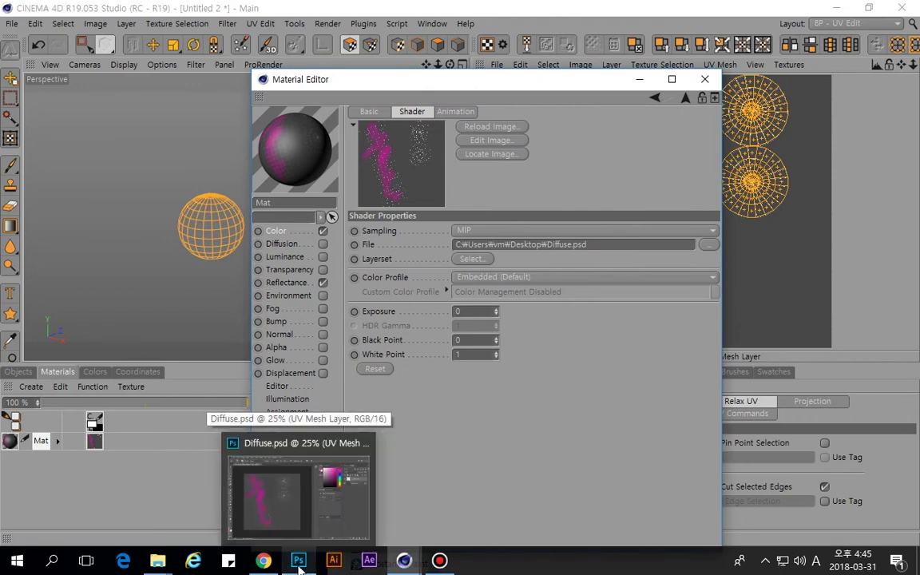
pyautogui.click(562, 424)
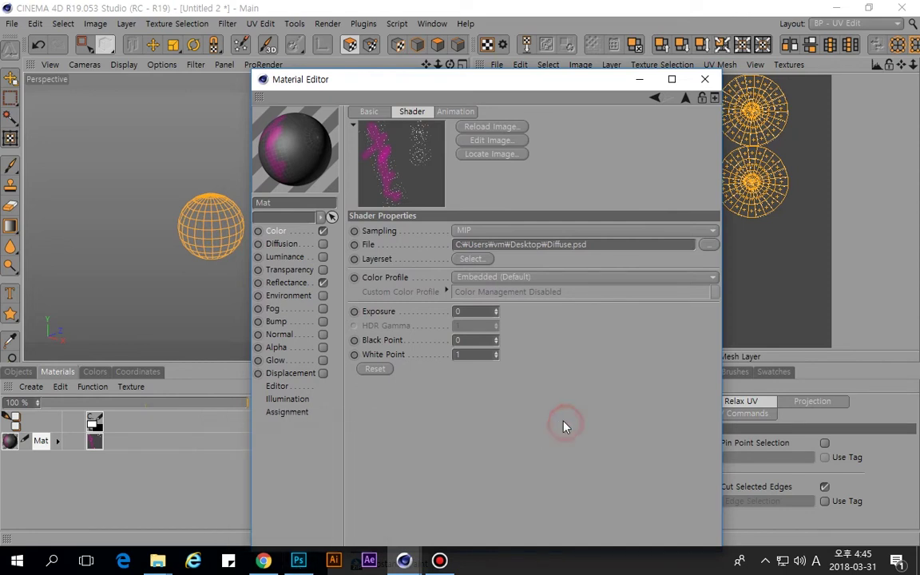
# Examine the texture options of Mat's Color channel, including Reload Image, and close the Material Editor.
pyautogui.click(276, 231)
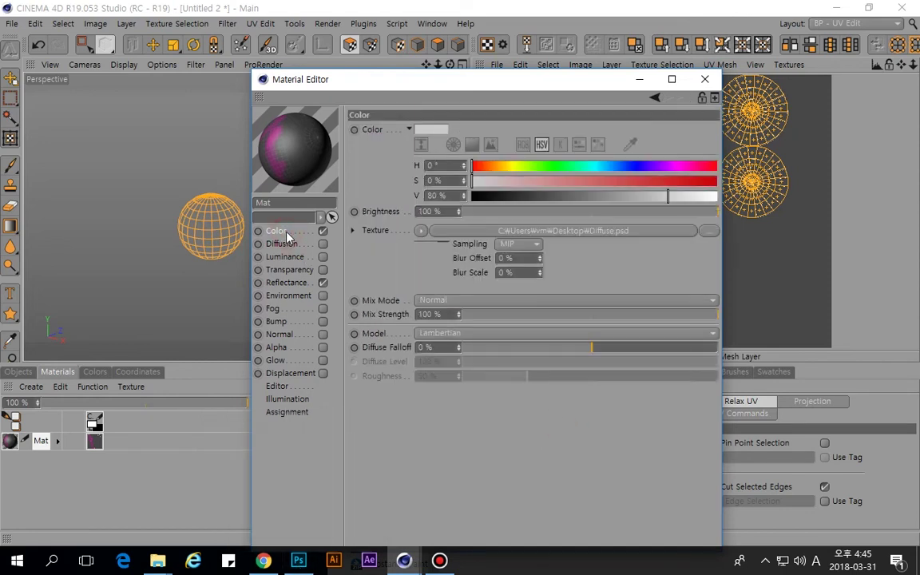
pyautogui.click(418, 230)
pyautogui.click(596, 263)
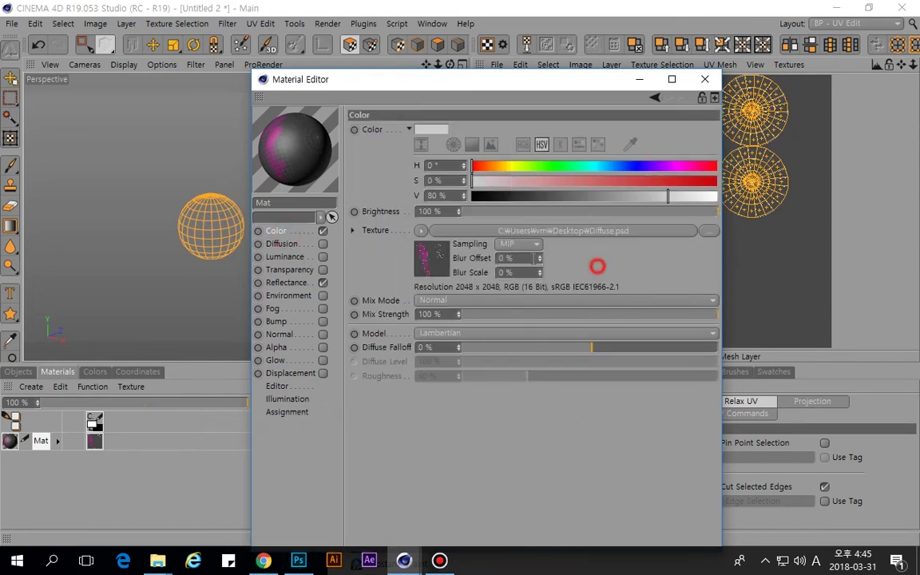
pyautogui.click(418, 230)
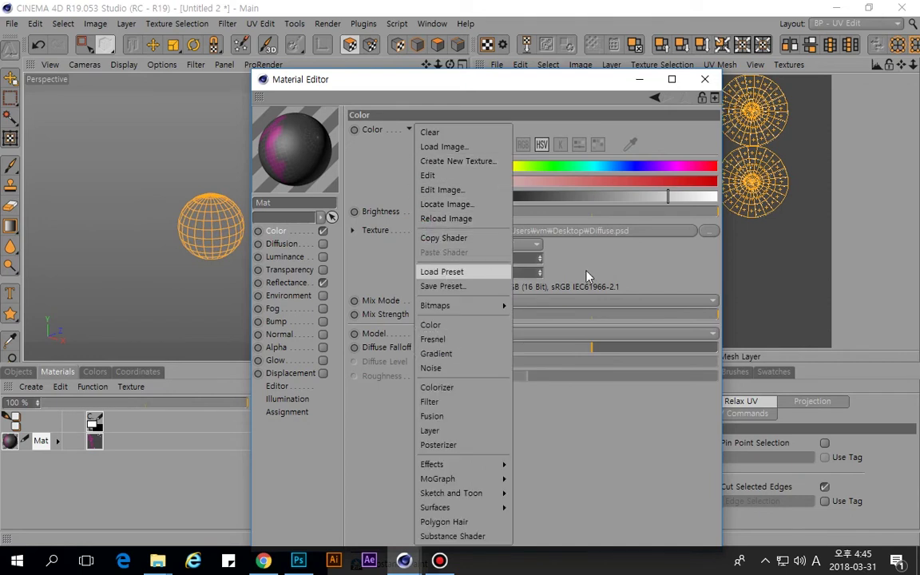
pyautogui.click(531, 241)
pyautogui.click(421, 231)
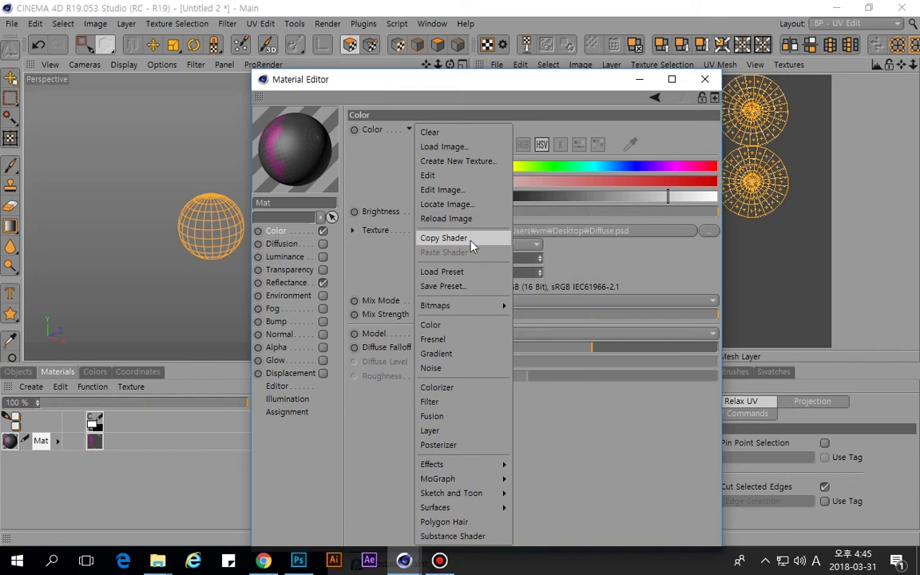
pyautogui.click(517, 230)
pyautogui.click(421, 231)
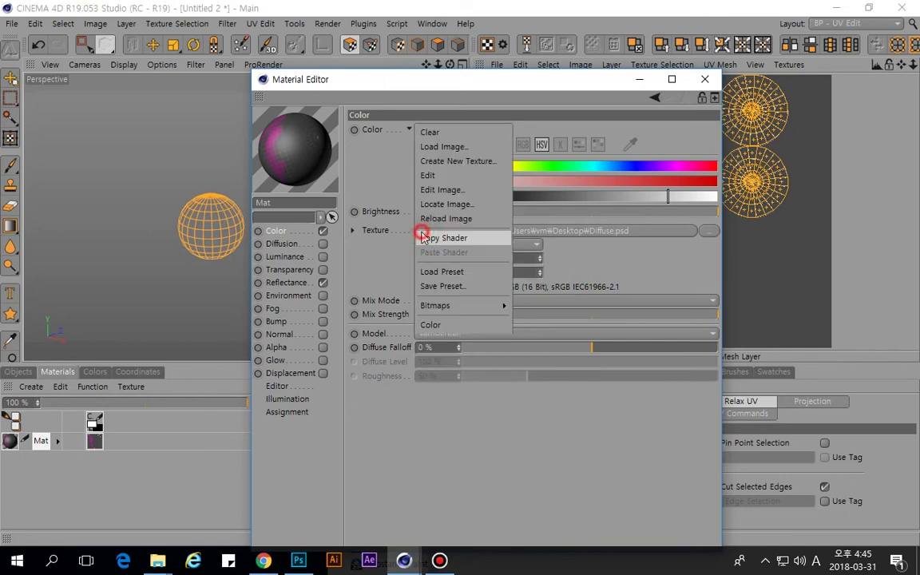
pyautogui.click(589, 257)
pyautogui.moveTo(450, 80); pyautogui.dragTo(490, 85)
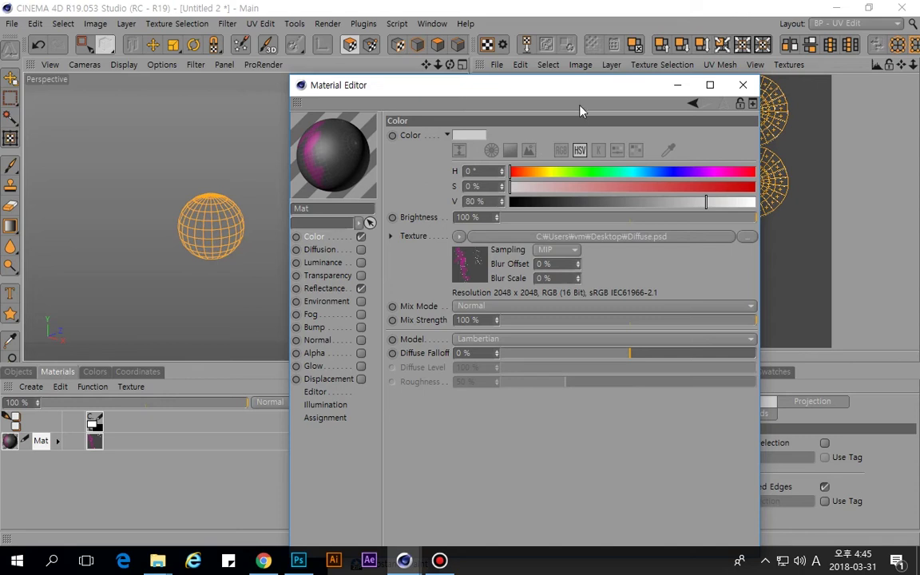
pyautogui.moveTo(528, 92); pyautogui.dragTo(502, 85)
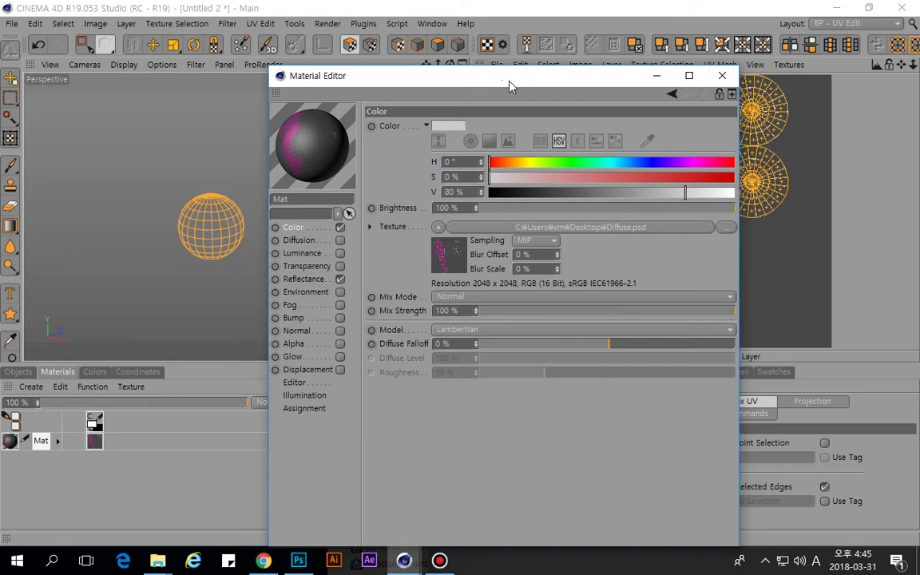
pyautogui.moveTo(511, 84); pyautogui.dragTo(481, 74)
pyautogui.click(690, 67)
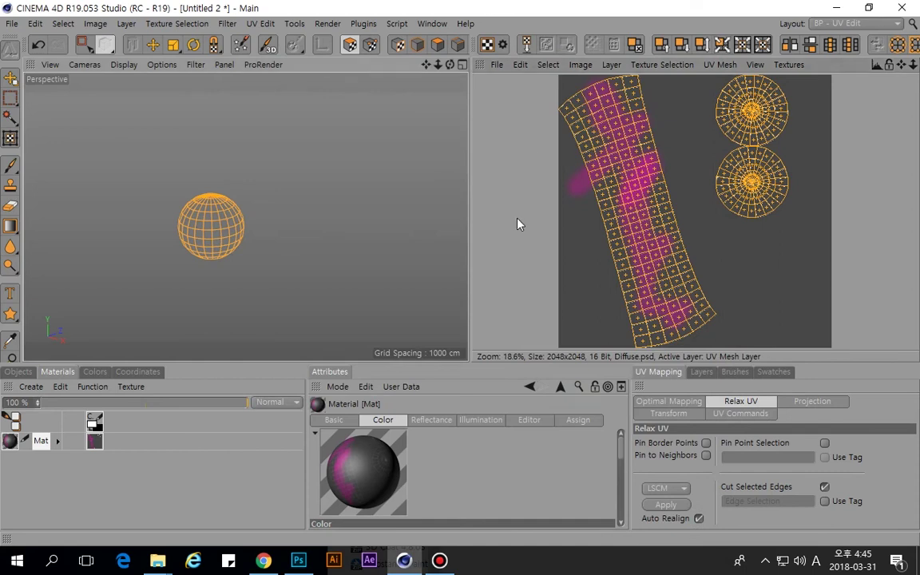
pyautogui.click(520, 64)
pyautogui.click(532, 101)
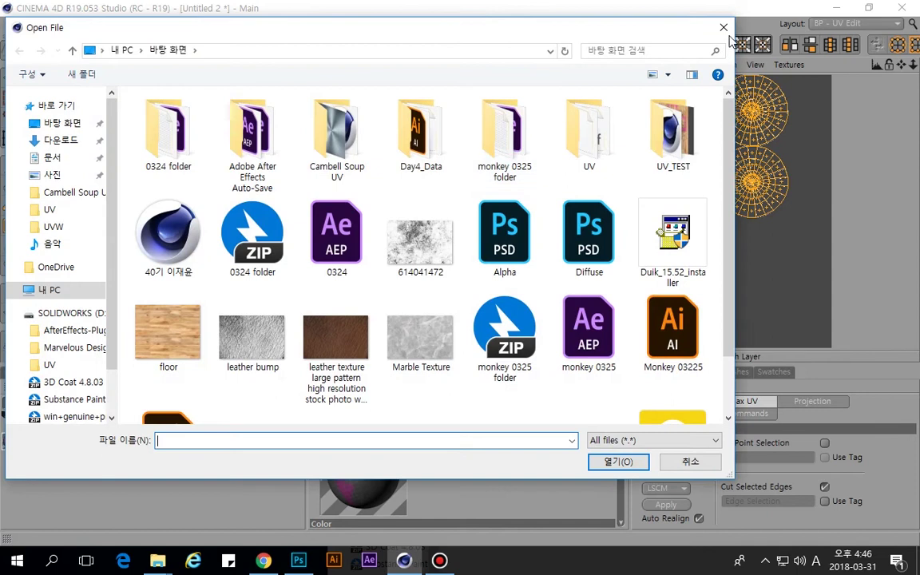
pyautogui.click(724, 28)
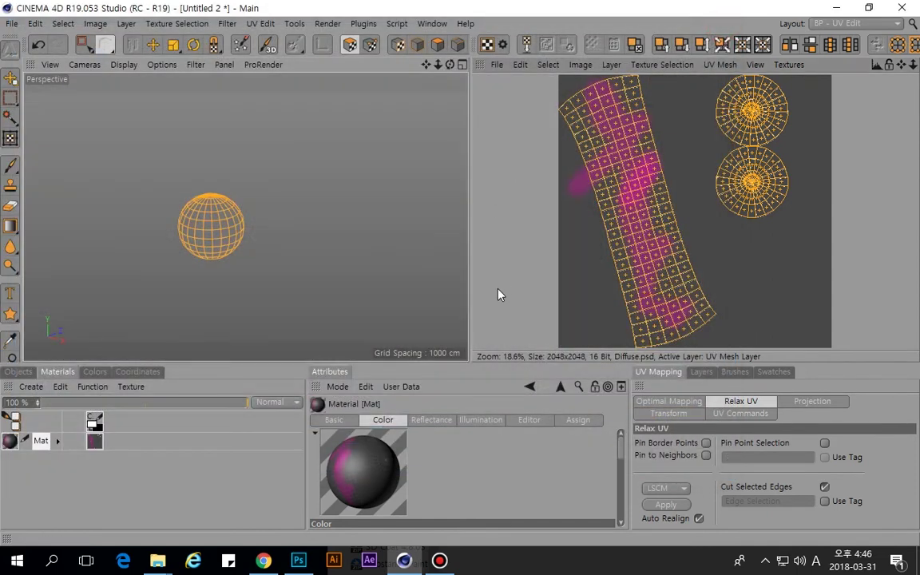
# Deselect the material Mat and minimise the Cinema 4D and Photoshop windows.
pyautogui.click(114, 492)
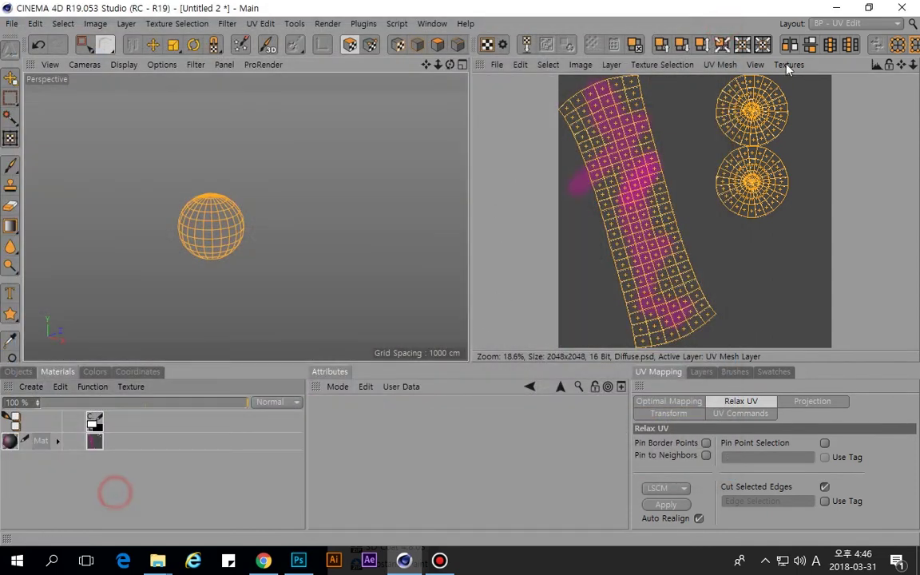
pyautogui.click(837, 7)
pyautogui.click(855, 7)
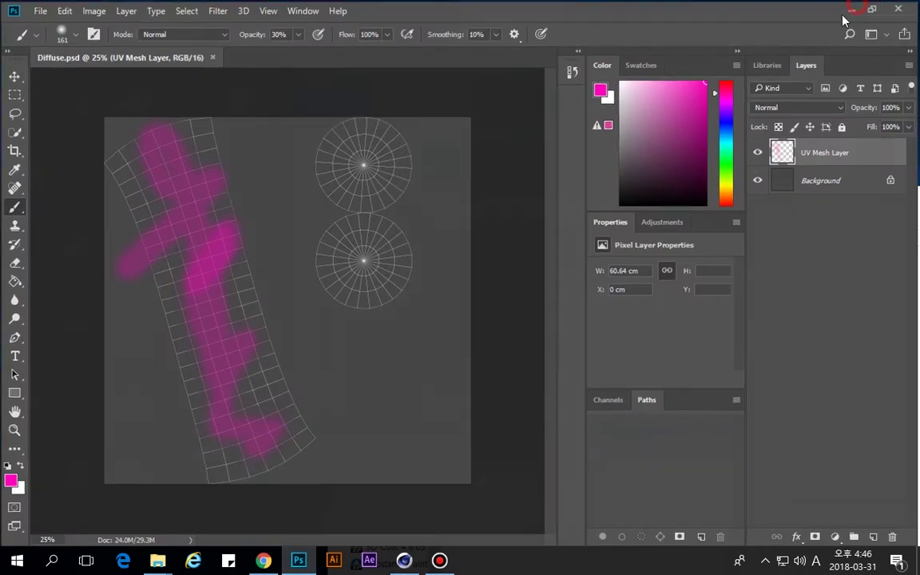
# Switch to the UV_study.pdf presentation in Chrome, examine the Multiple UV slide and return to Cinema 4D.
pyautogui.click(524, 520)
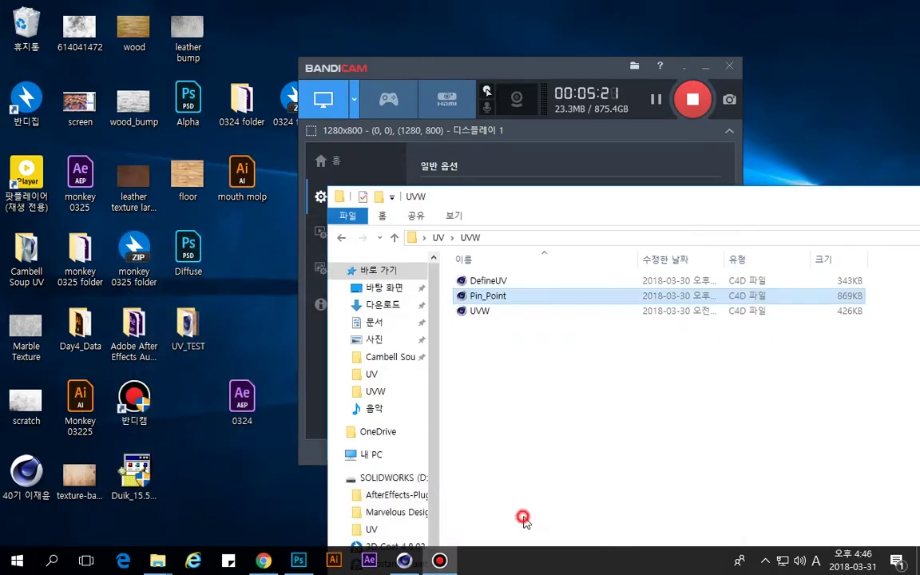
pyautogui.click(263, 560)
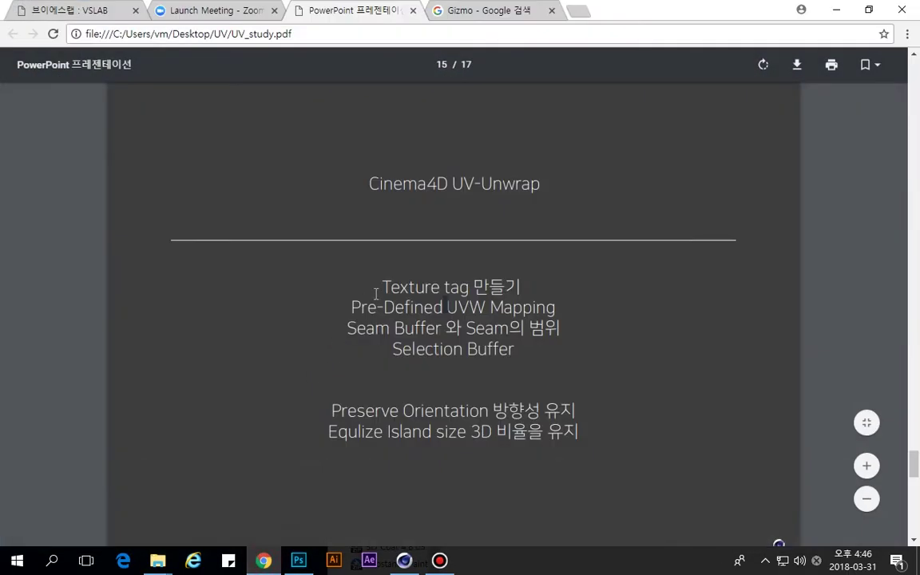
pyautogui.scroll(-6, 376, 294)
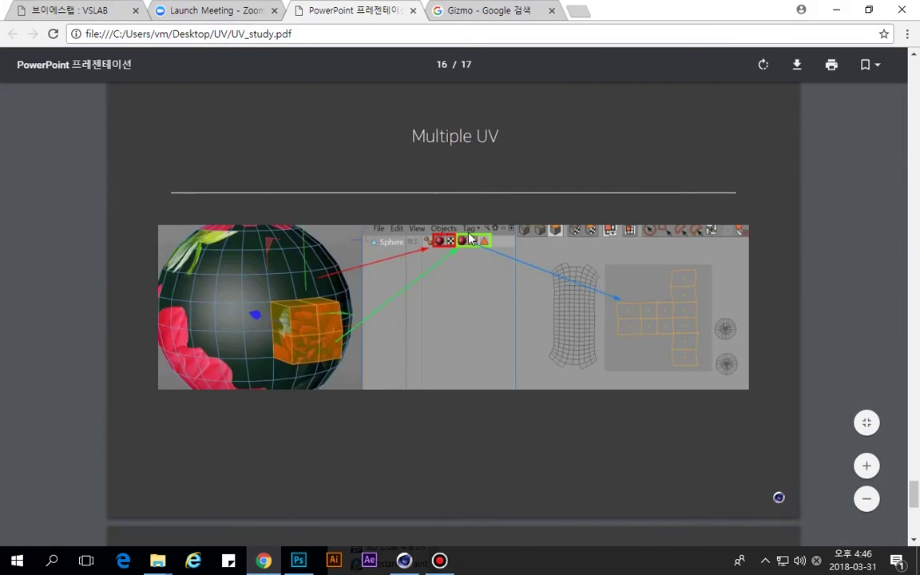
pyautogui.scroll(1, 472, 232)
pyautogui.scroll(-1, 466, 289)
pyautogui.click(405, 560)
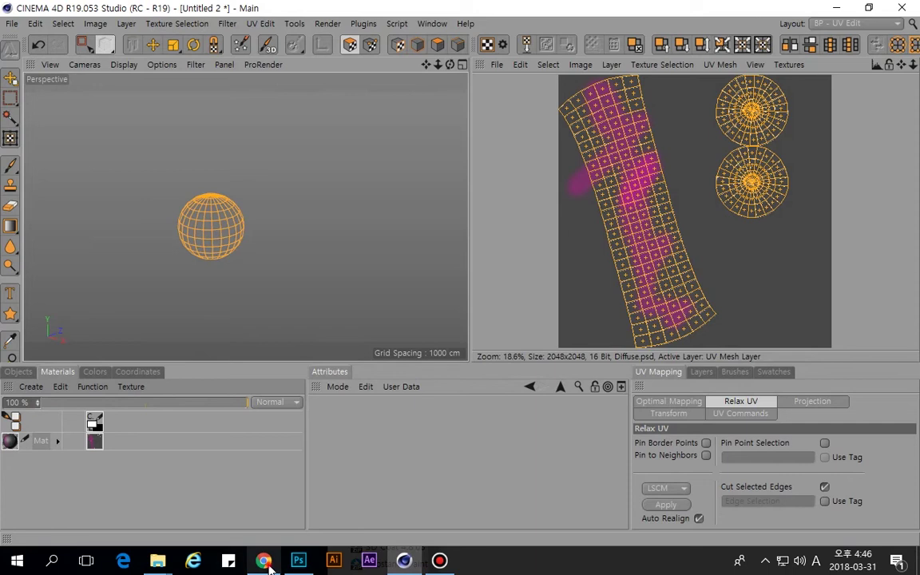
# Switch back to Chrome and search Google Images for "udim".
pyautogui.click(263, 560)
pyautogui.click(209, 7)
pyautogui.click(45, 8)
pyautogui.click(546, 5)
pyautogui.click(407, 33)
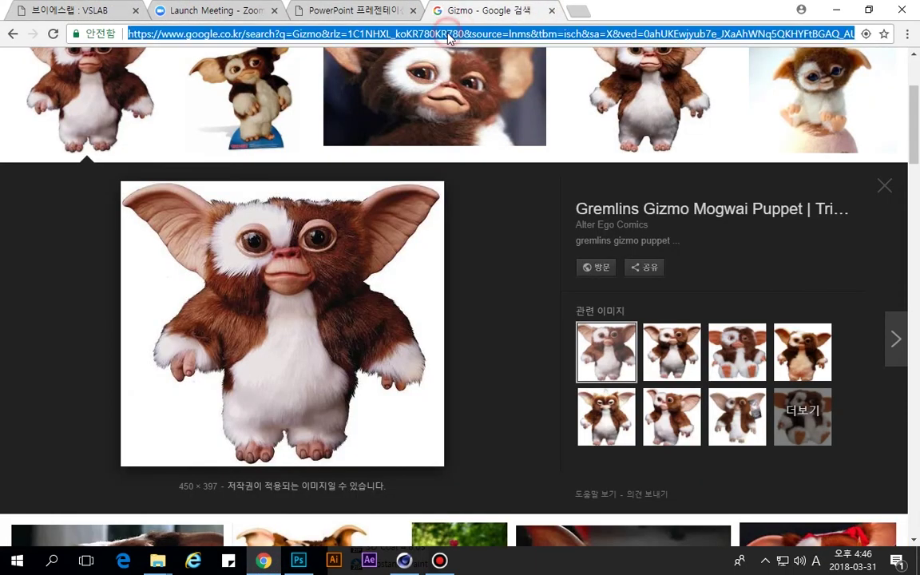
pyautogui.write('udim')
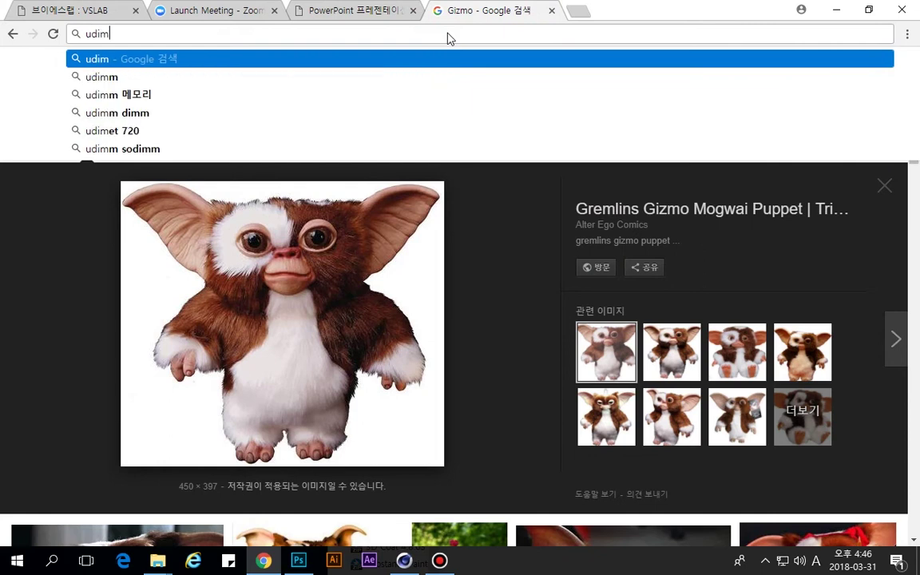
pyautogui.press('Return')
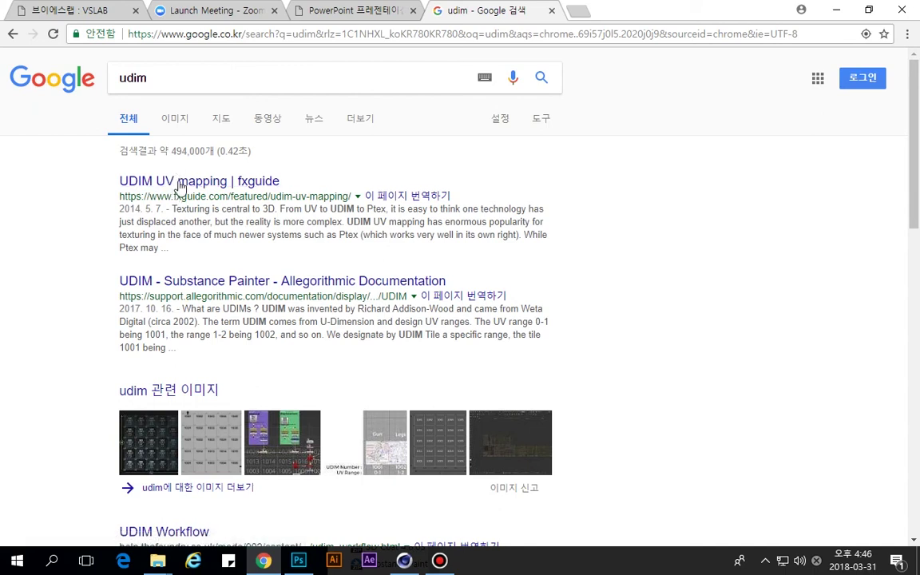
pyautogui.click(179, 121)
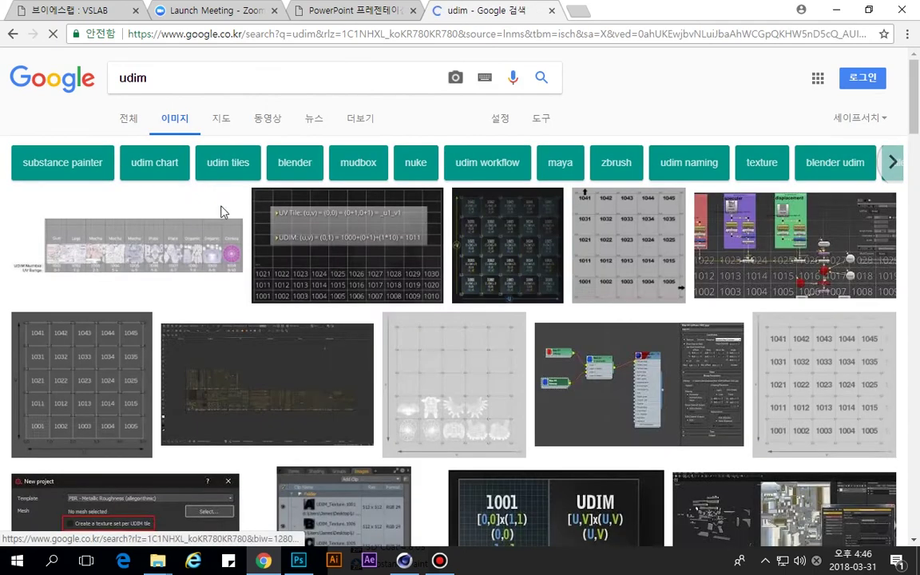
# Examine the enlarged UDIM grid image with a model unwrapped across several tiles, and minimise the browser.
pyautogui.scroll(-4, 471, 239)
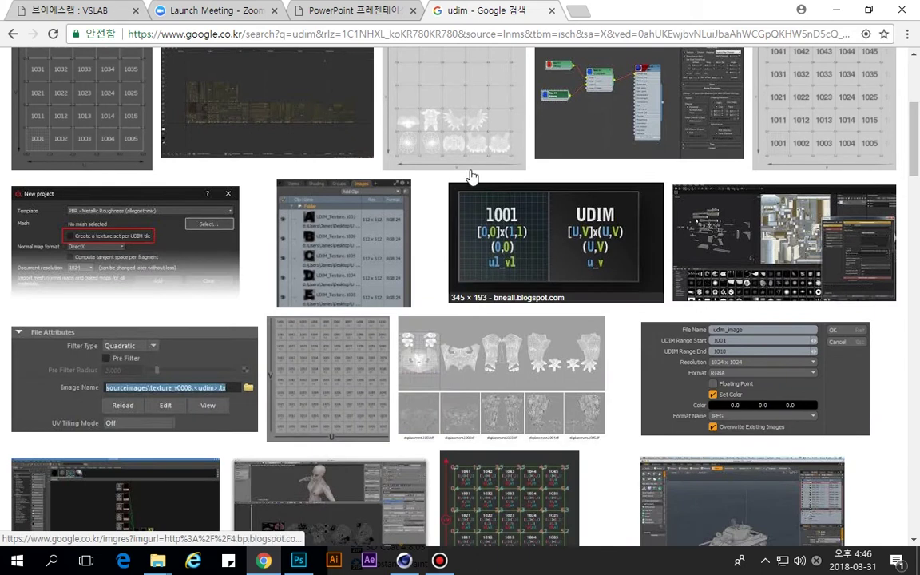
pyautogui.click(472, 143)
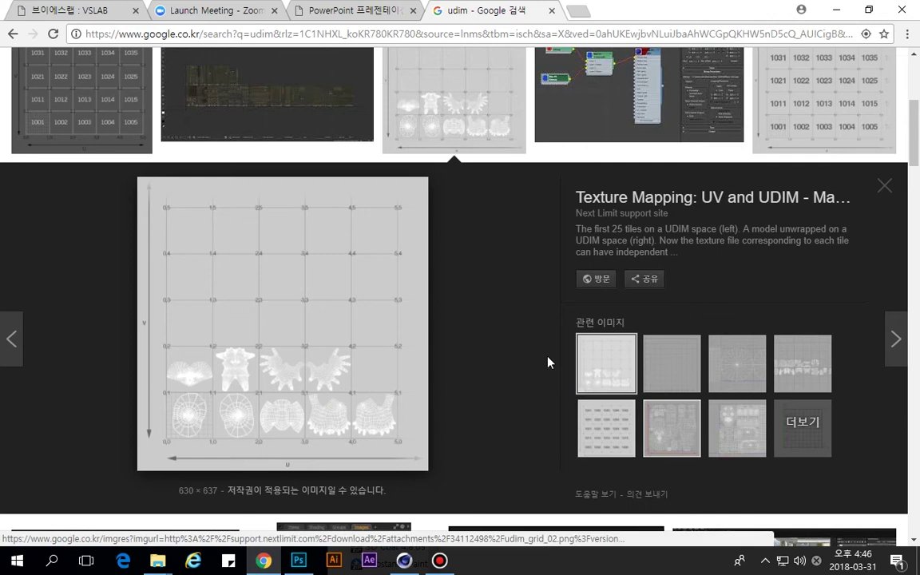
pyautogui.click(489, 77)
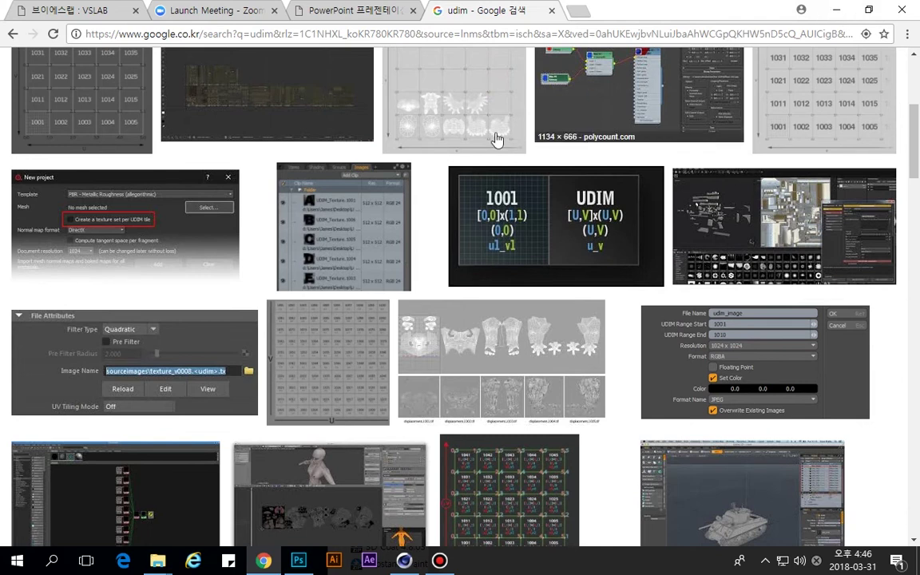
pyautogui.click(460, 96)
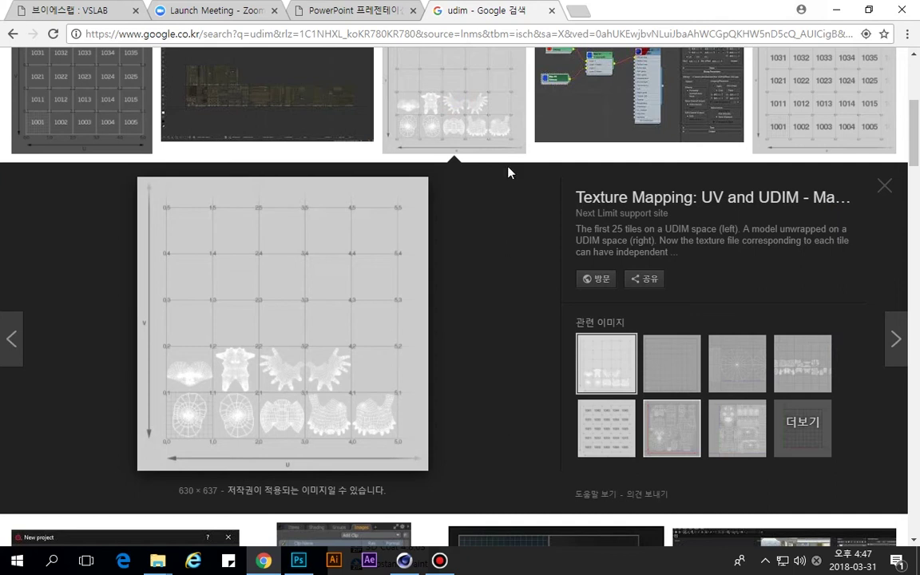
pyautogui.click(837, 11)
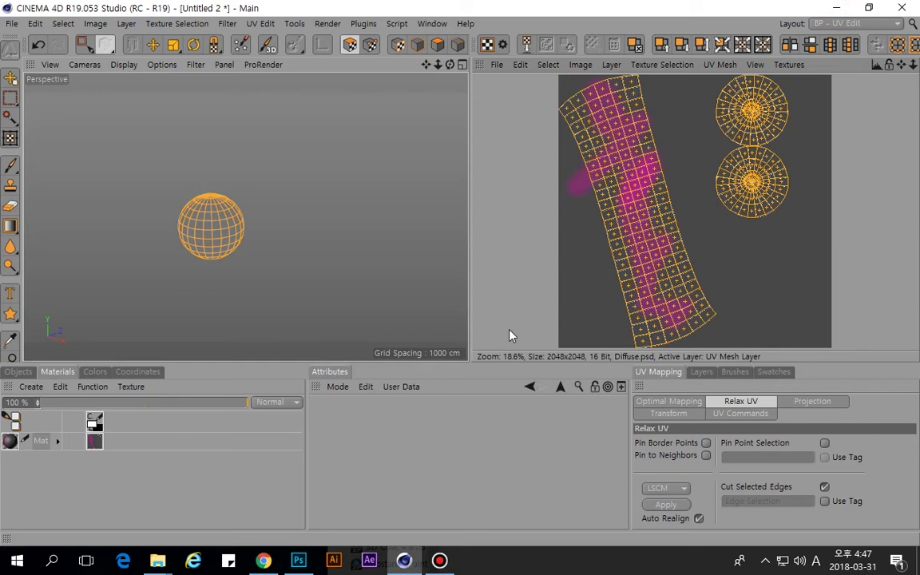
# Create a new Cinema 4D project and switch the layout to Startup.
pyautogui.click(352, 477)
pyautogui.click(423, 479)
pyautogui.moveTo(293, 10)
pyautogui.mouseDown()
pyautogui.moveTo(263, 20)
pyautogui.moveTo(303, 10)
pyautogui.moveTo(283, 10)
pyautogui.mouseUp()
pyautogui.click(13, 24)
pyautogui.click(163, 8)
pyautogui.click(13, 24)
pyautogui.click(28, 46)
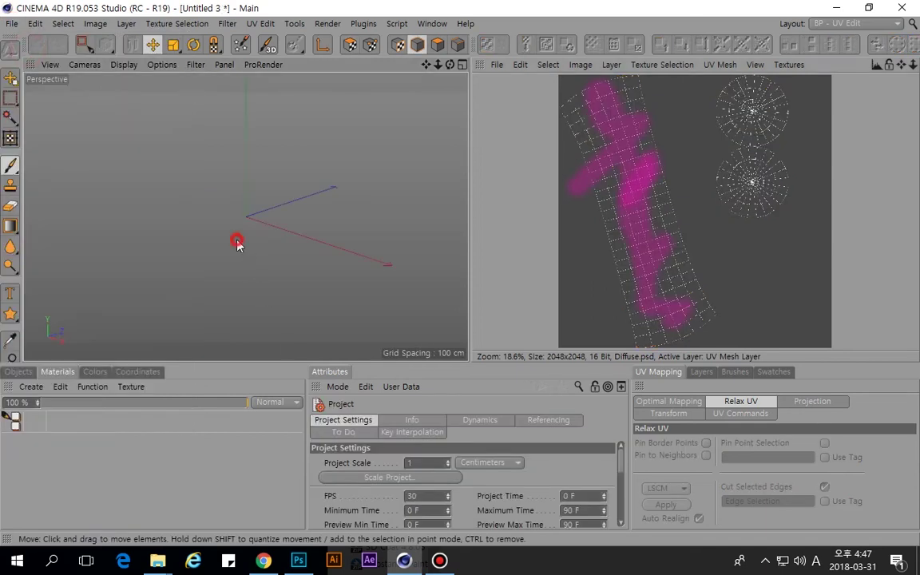
pyautogui.click(851, 23)
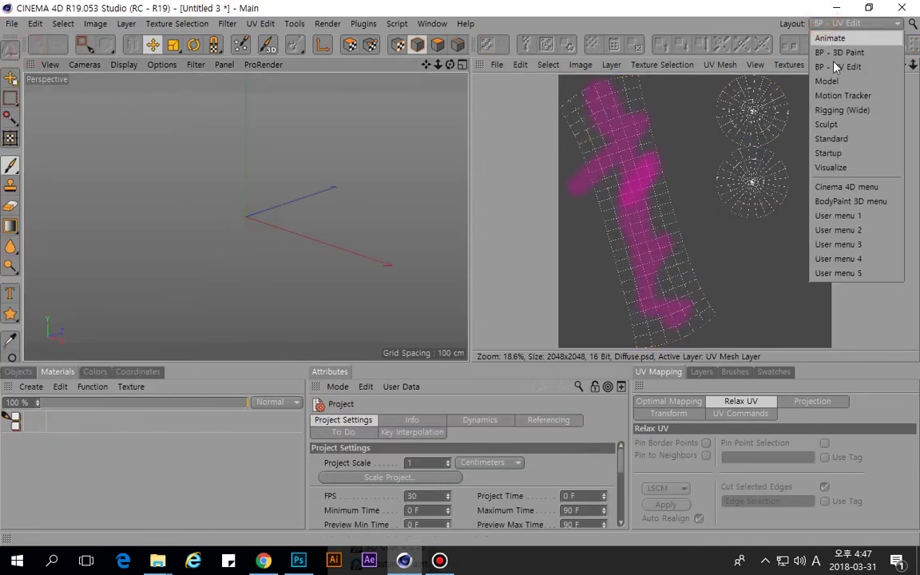
pyautogui.click(836, 152)
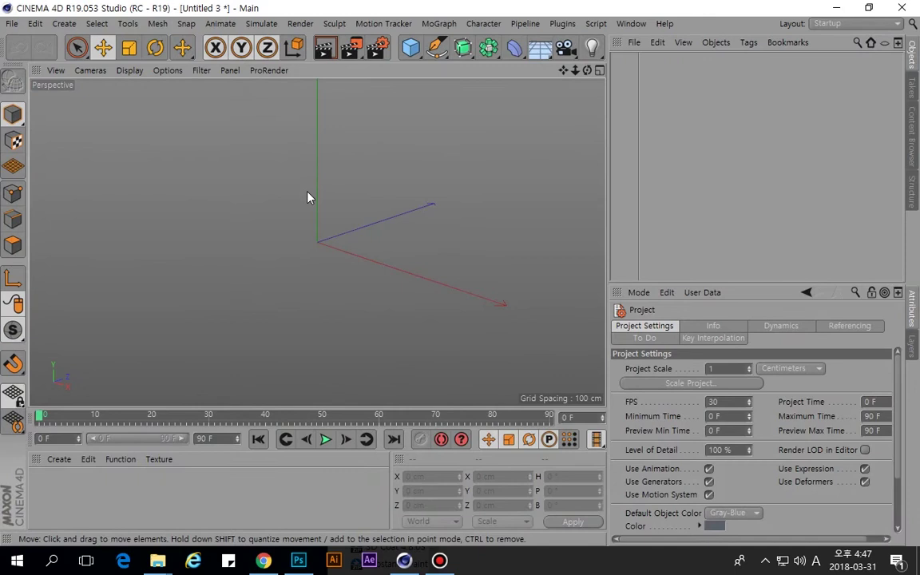
# Close all open projects, discarding the unsaved changes, including those in Pin_Point.c4d.
pyautogui.click(12, 23)
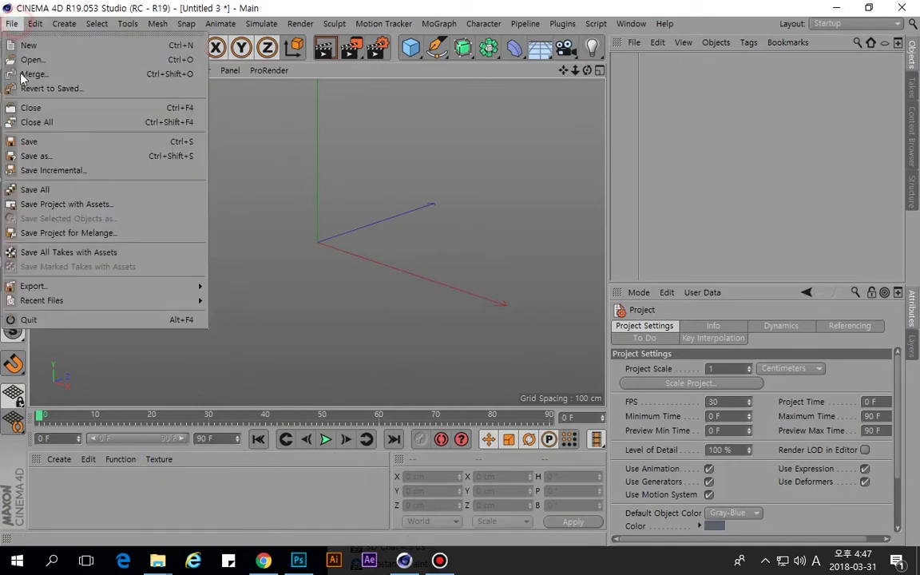
pyautogui.click(51, 124)
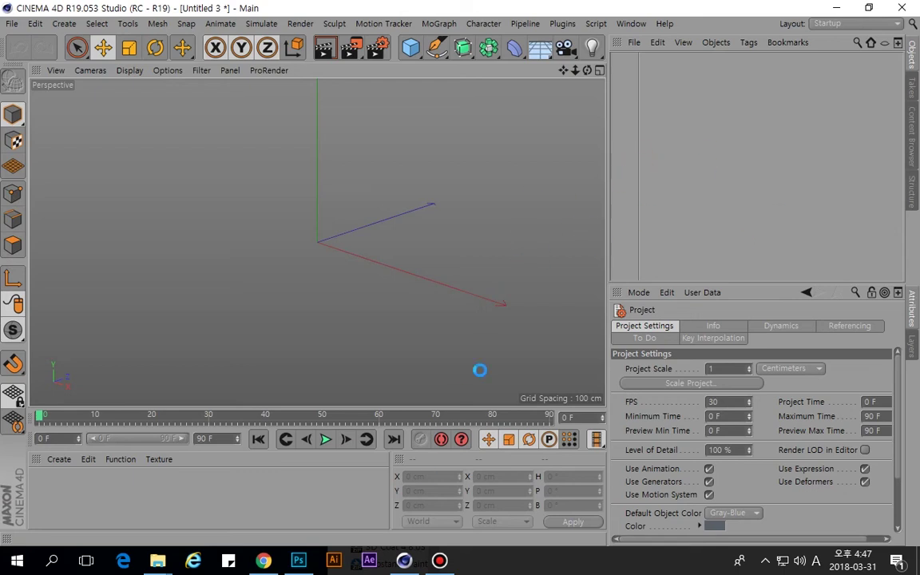
pyautogui.click(441, 561)
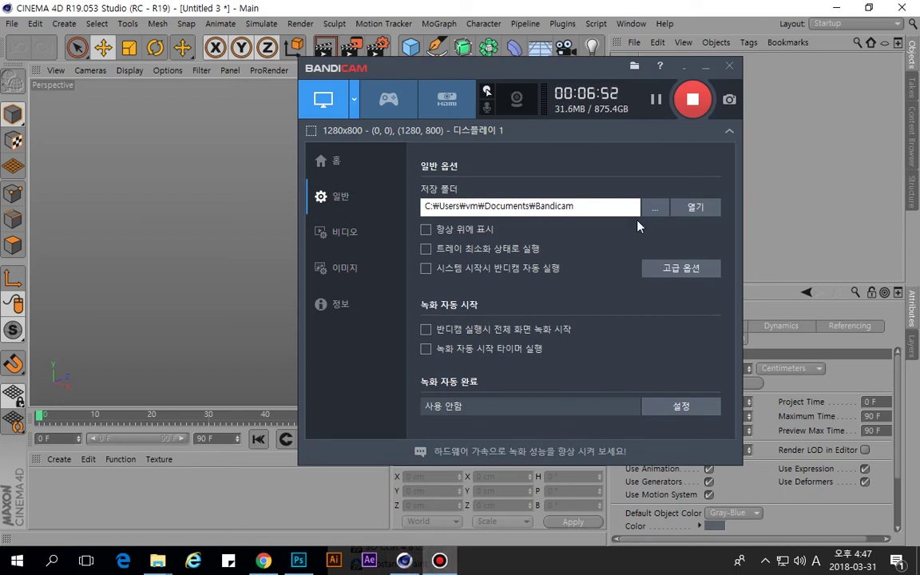
pyautogui.click(705, 67)
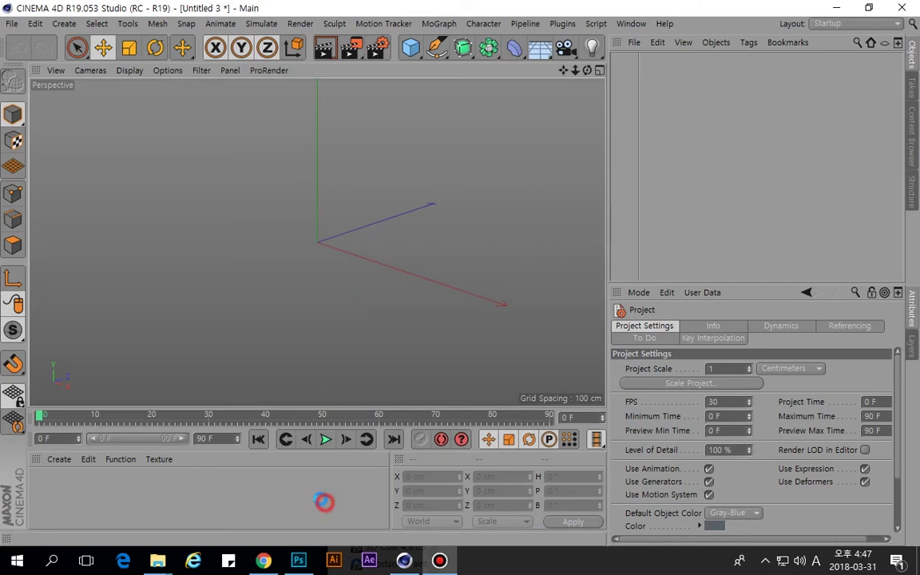
pyautogui.click(474, 332)
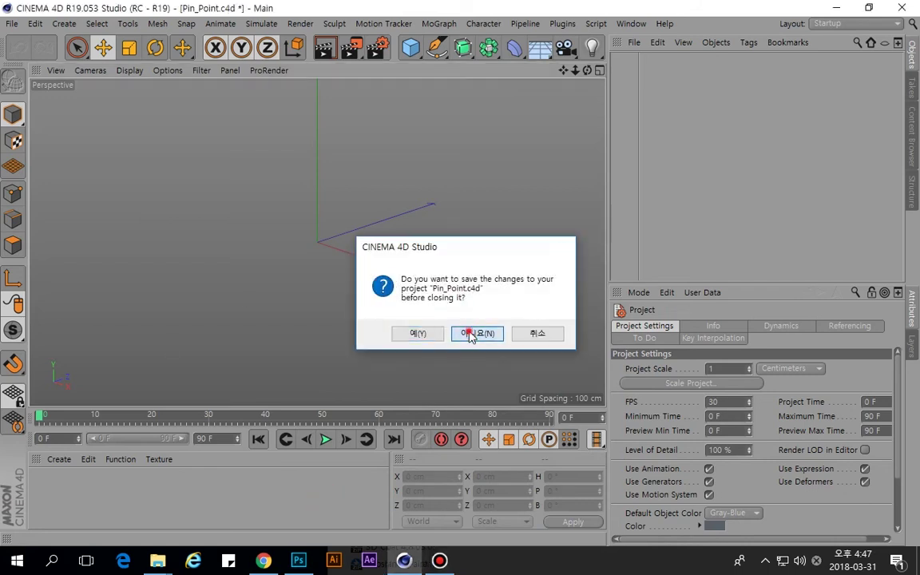
pyautogui.click(471, 332)
pyautogui.click(307, 255)
# Add a Torus primitive to the empty scene.
pyautogui.click(410, 47)
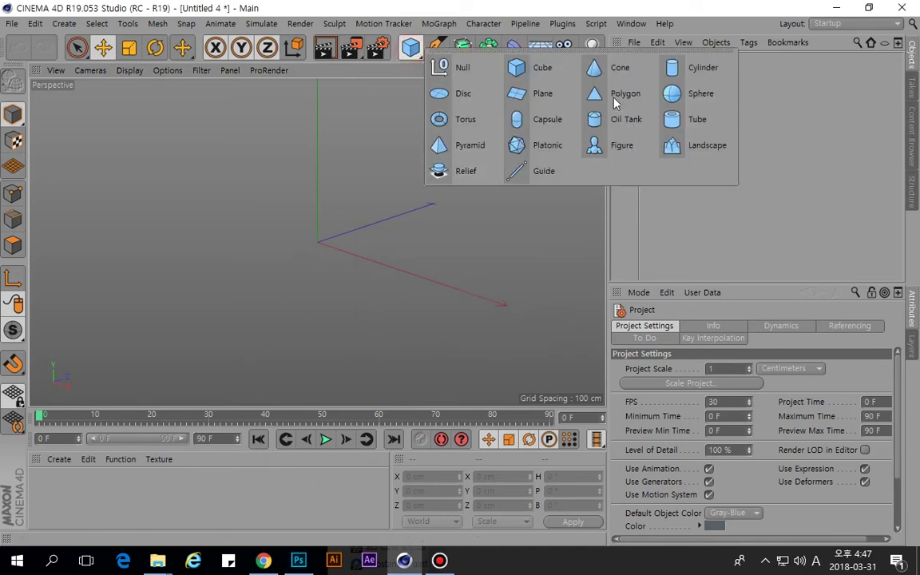
pyautogui.click(467, 120)
pyautogui.keyDown('alt'); pyautogui.moveTo(309, 226); pyautogui.dragTo(339, 223); pyautogui.keyUp('alt')
# Switch the layout to BP - UV Edit and make the torus editable.
pyautogui.click(842, 26)
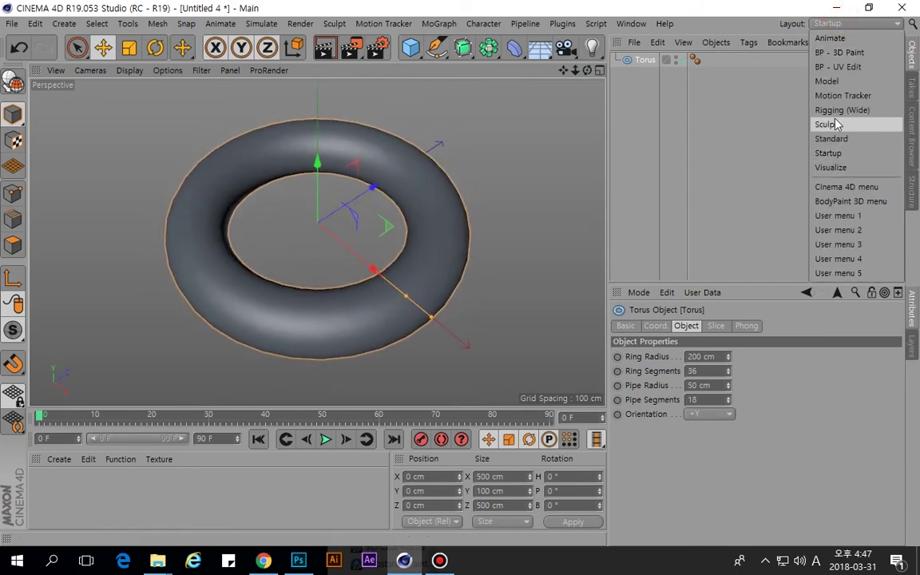
pyautogui.click(835, 67)
pyautogui.press('c')
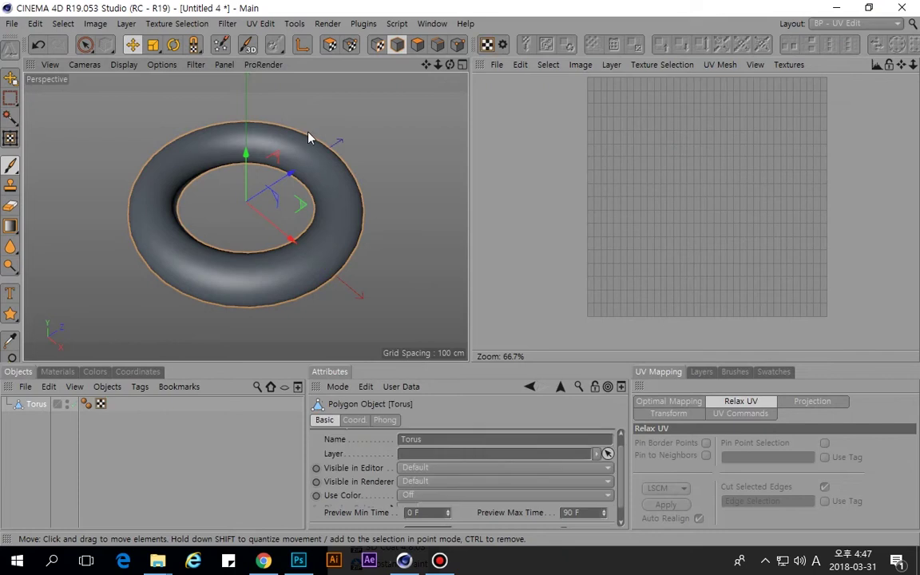
# Loop-select the edges running around the torus's tube at its far side in Edges mode as a UV seam.
pyautogui.click(437, 44)
pyautogui.press('u')
pyautogui.press('l')
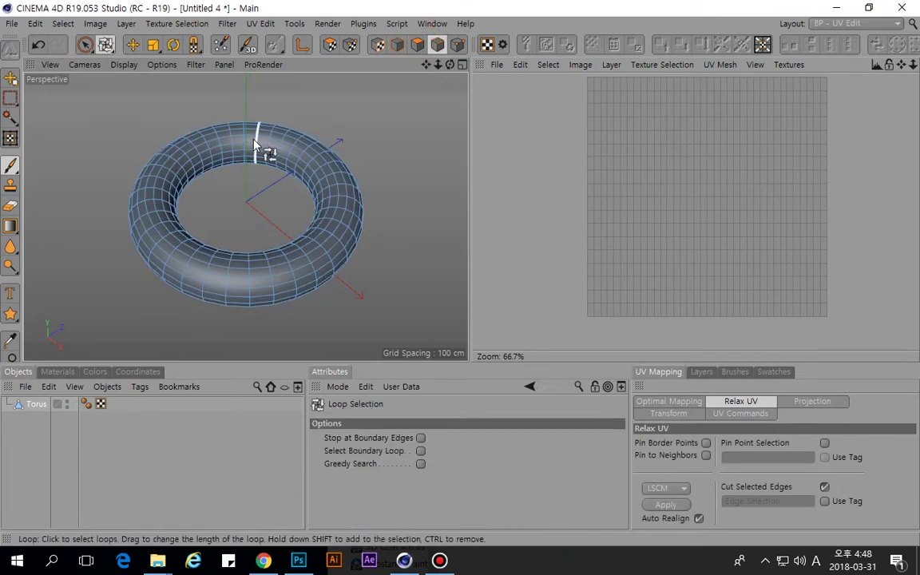
pyautogui.click(260, 149)
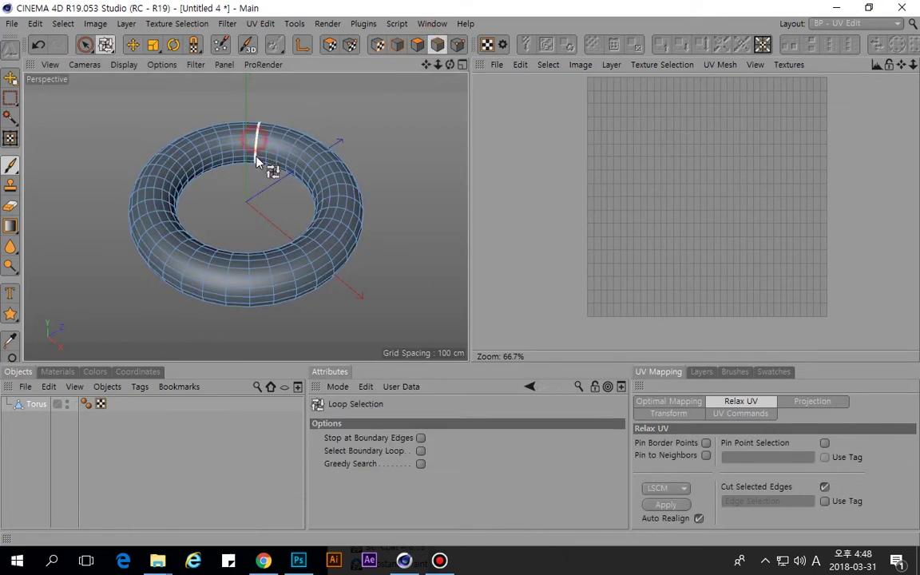
# Select all polygons of the torus and project their UVs with the Frontal projection.
pyautogui.click(417, 44)
pyautogui.hotkey('ctrl', 'a')
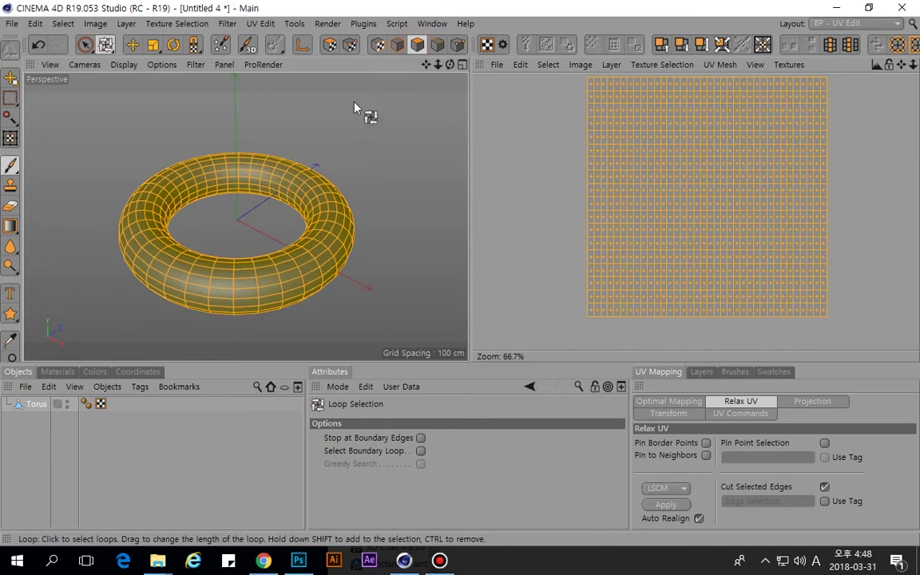
pyautogui.click(809, 401)
pyautogui.click(752, 443)
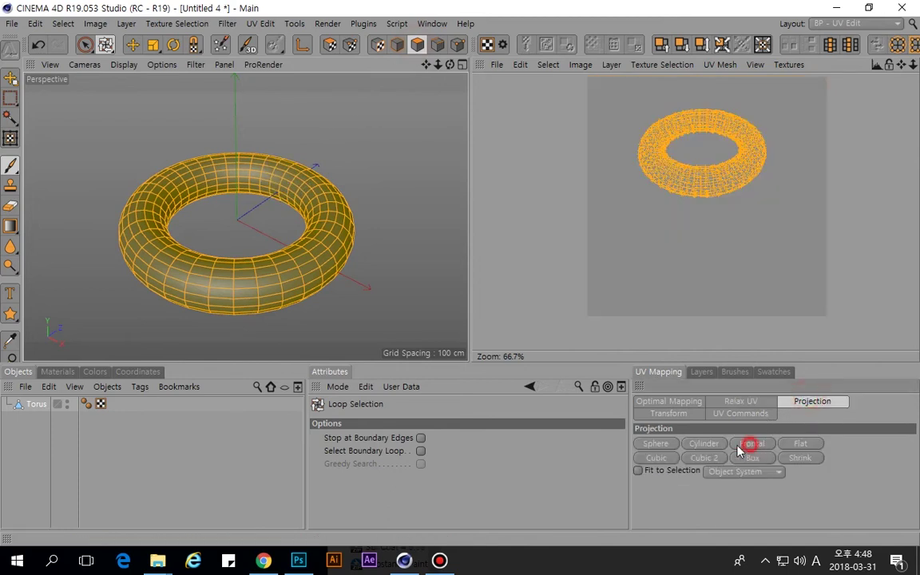
# Unwrap the torus with Relax UV, using LSCM with Cut Selected Edges and Auto Realign enabled.
pyautogui.click(742, 401)
pyautogui.click(670, 506)
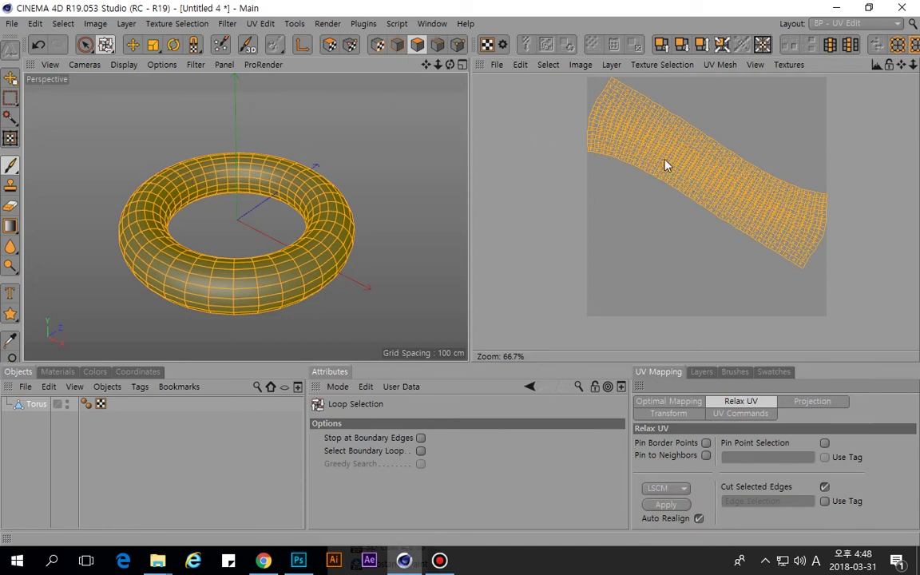
pyautogui.press('e')
# Create a new material for the torus and select it.
pyautogui.click(57, 371)
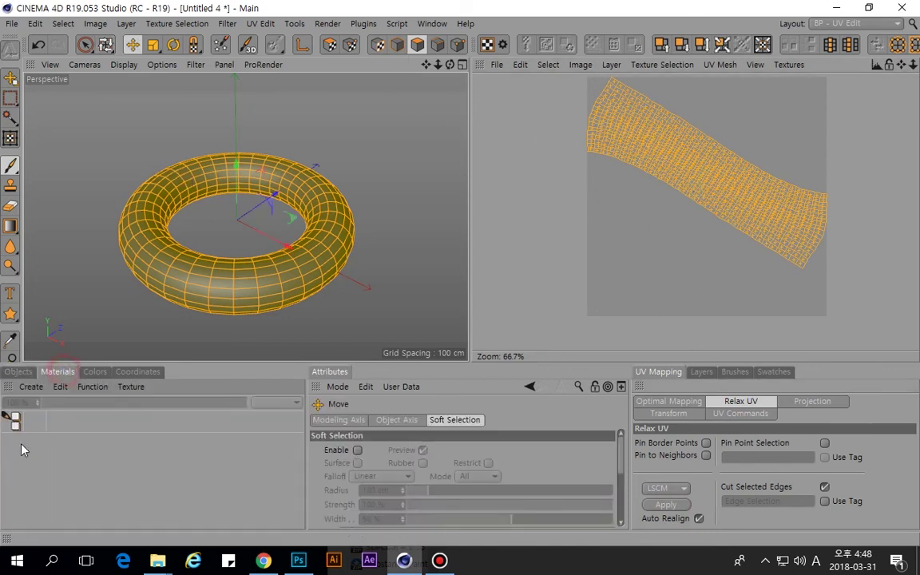
pyautogui.doubleClick(21, 434)
pyautogui.click(24, 441)
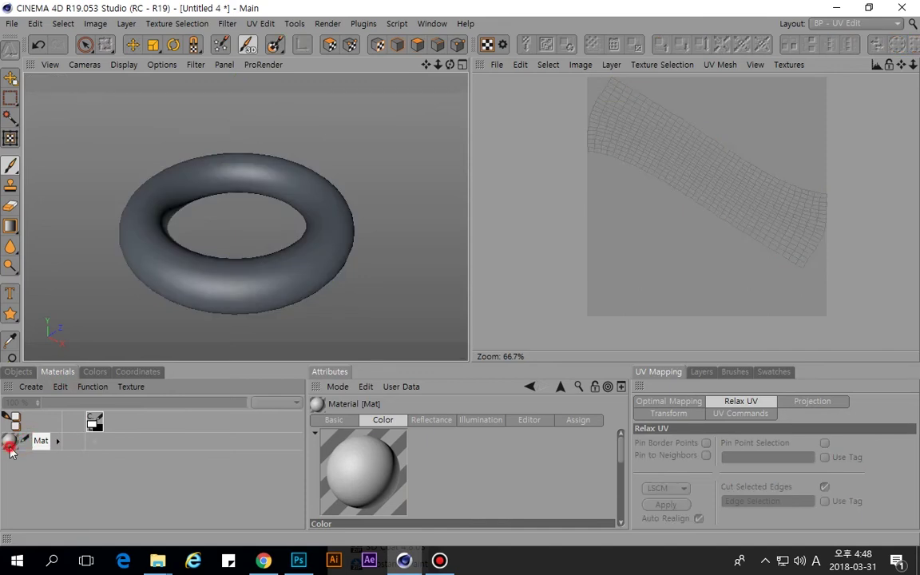
# Load the dr_7 image from the UV\Tex folder on the desktop as the torus material's Color texture.
pyautogui.doubleClick(10, 440)
pyautogui.click(388, 220)
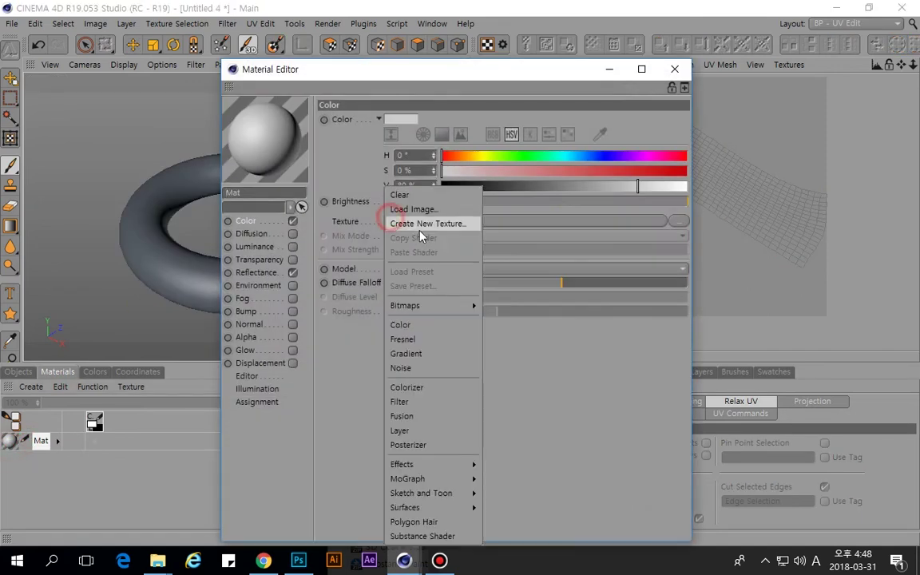
pyautogui.click(413, 208)
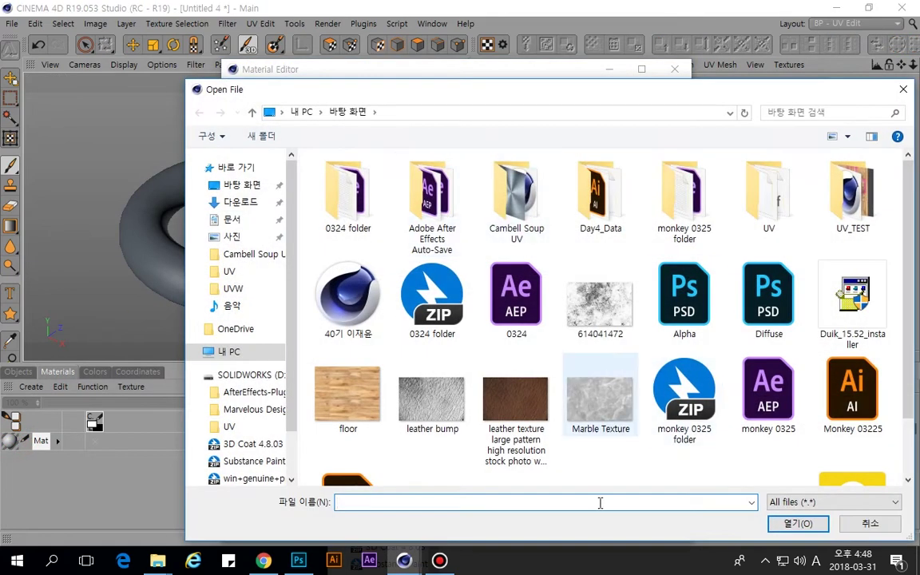
pyautogui.click(777, 176)
pyautogui.doubleClick(777, 175)
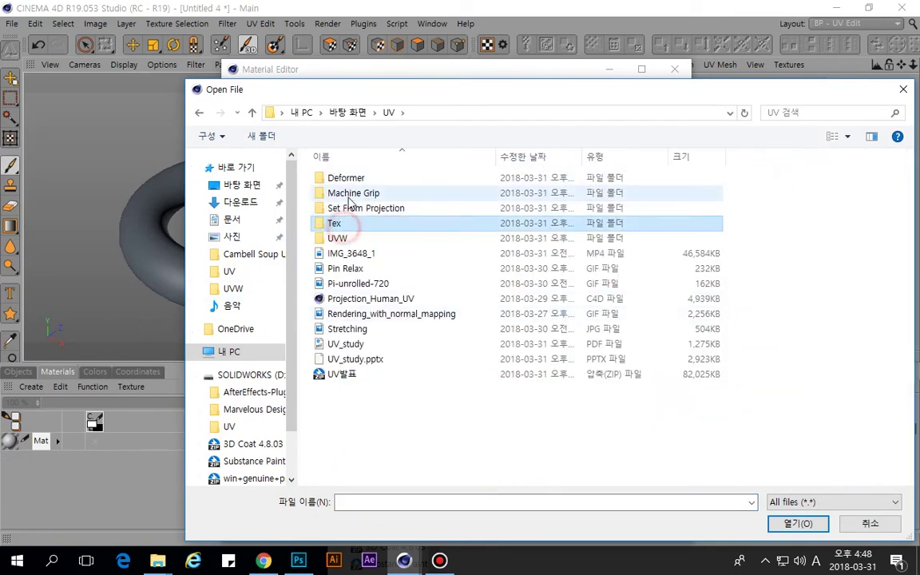
pyautogui.click(350, 180)
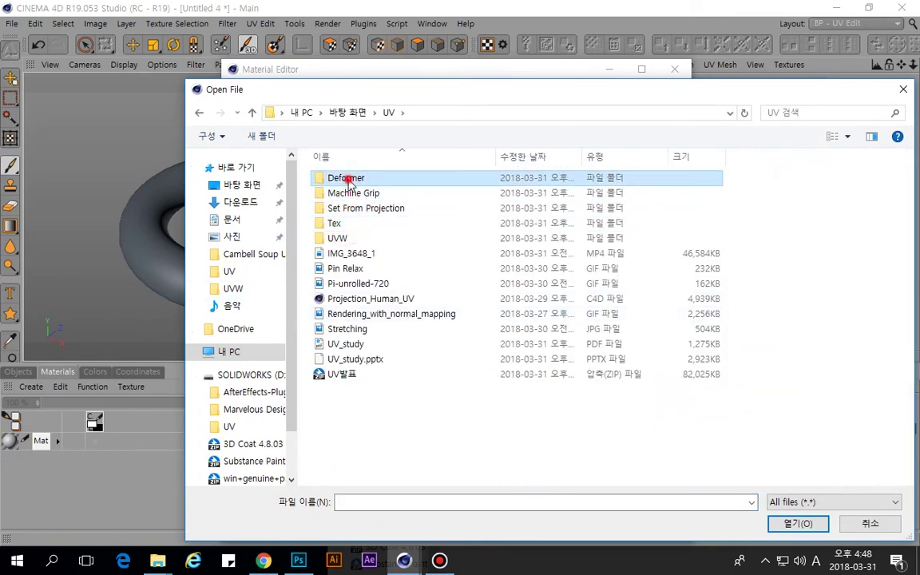
pyautogui.click(345, 226)
pyautogui.doubleClick(342, 226)
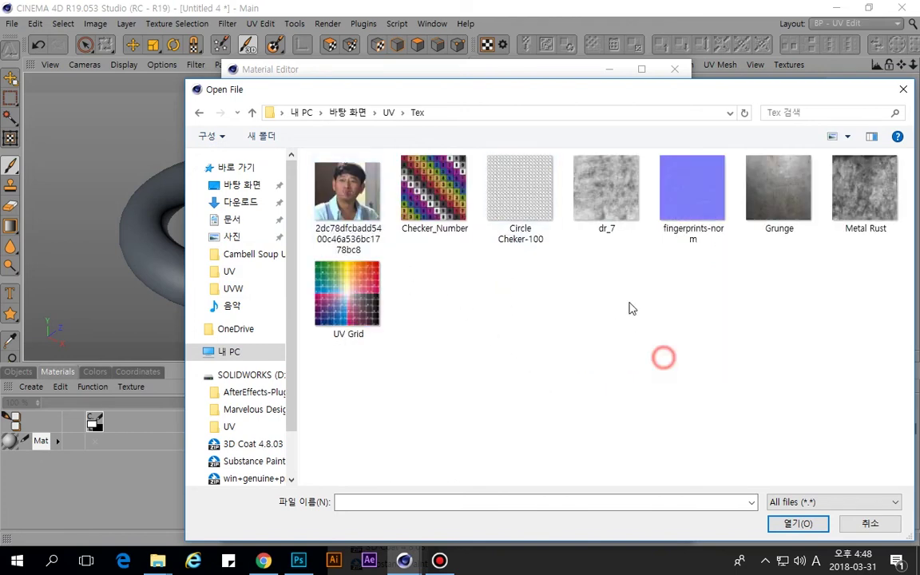
pyautogui.click(613, 198)
pyautogui.doubleClick(606, 198)
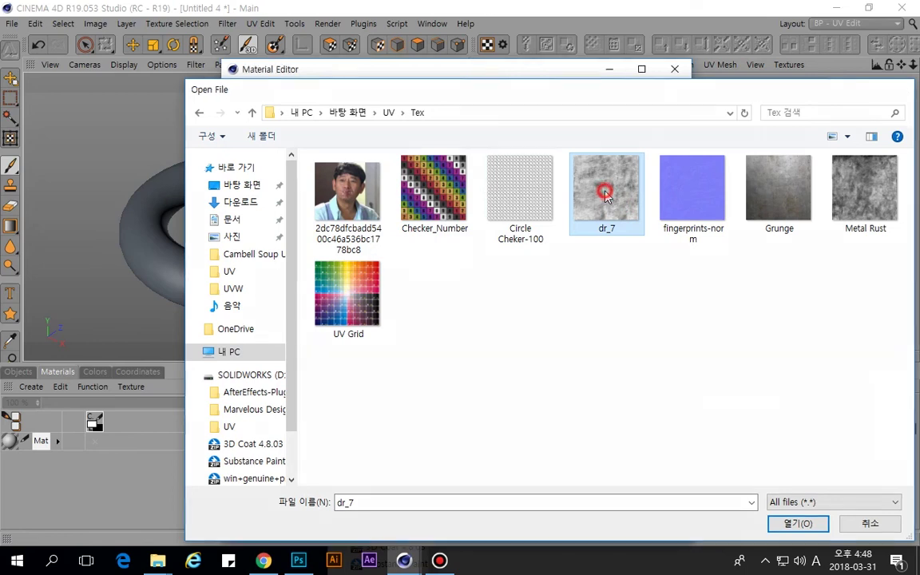
pyautogui.click(540, 329)
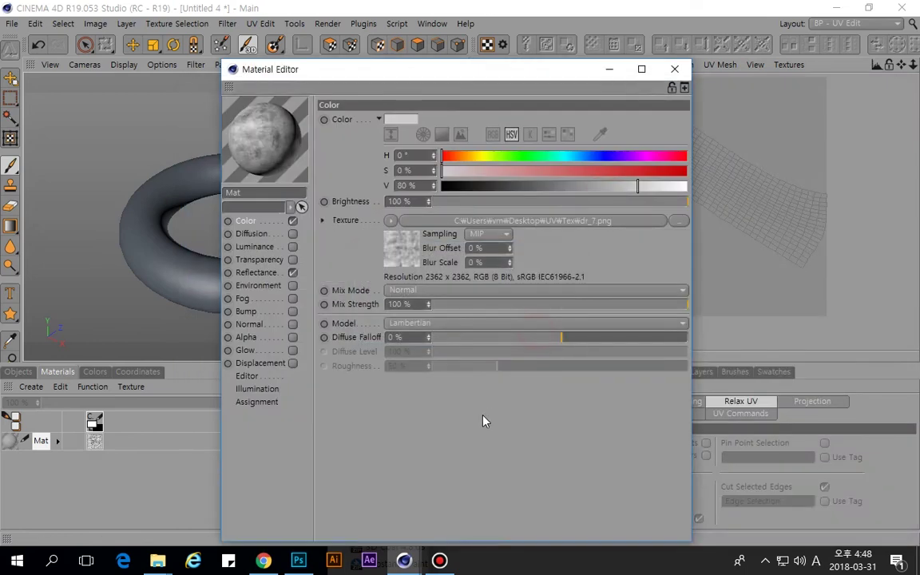
pyautogui.click(675, 70)
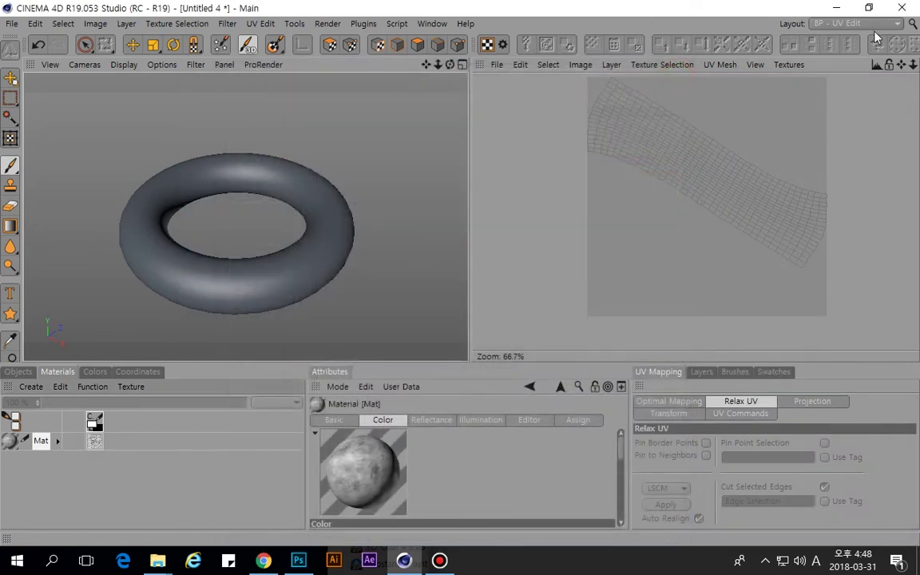
pyautogui.click(847, 24)
pyautogui.click(835, 55)
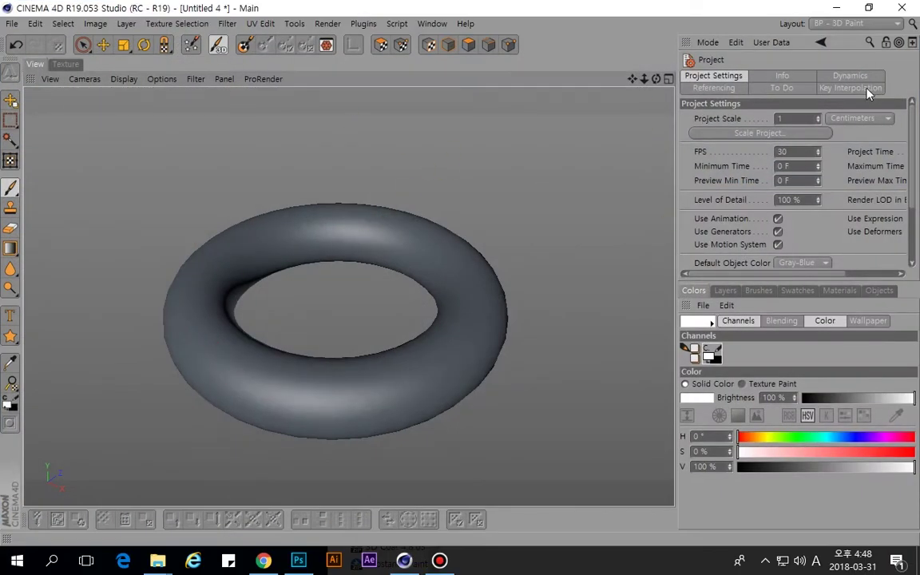
pyautogui.click(841, 29)
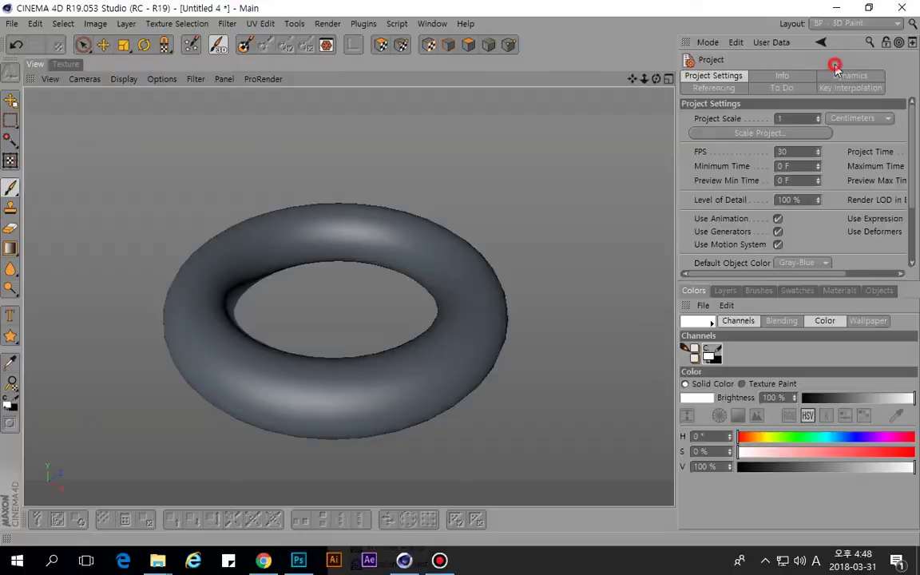
pyautogui.click(835, 66)
# Apply the textured material Mat to the torus and switch to the BP - 3D Paint layout.
pyautogui.click(58, 373)
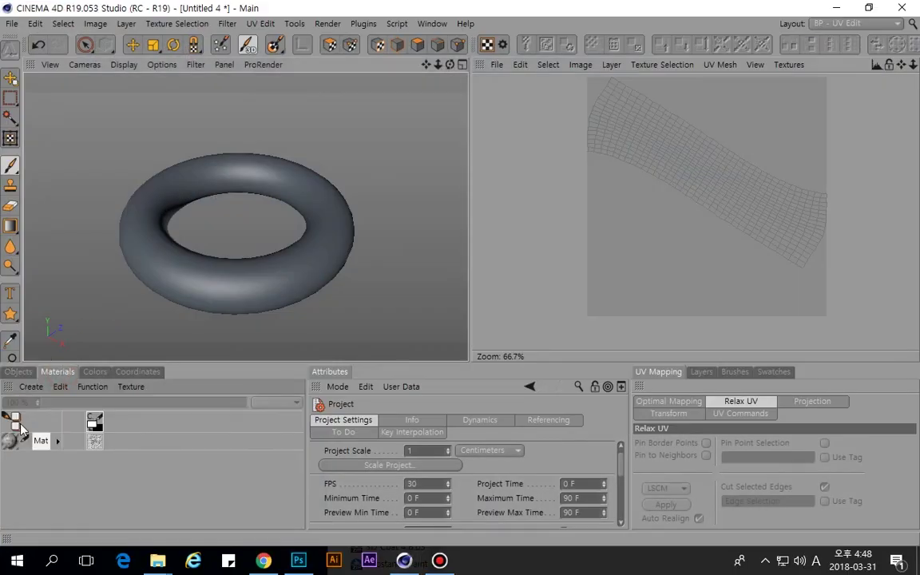
pyautogui.moveTo(179, 289); pyautogui.dragTo(180, 290)
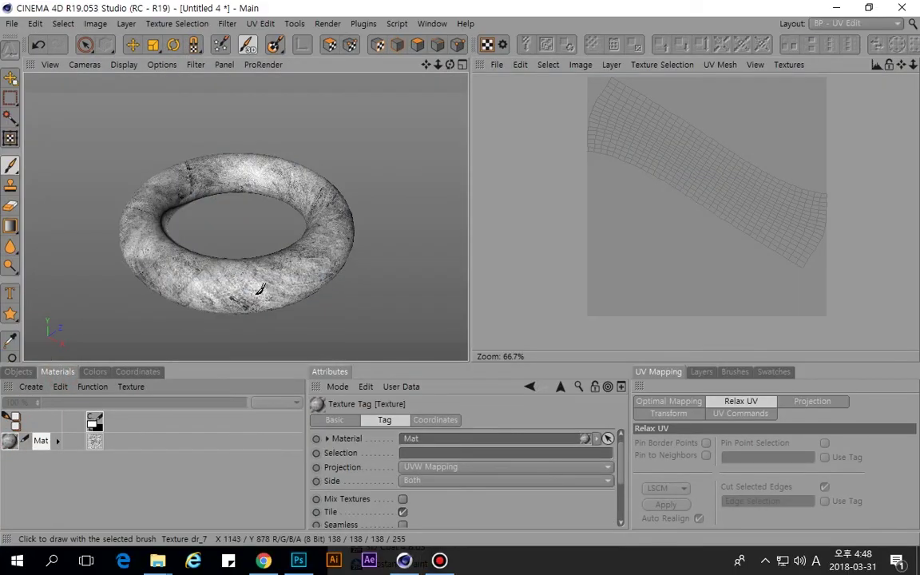
pyautogui.click(855, 23)
pyautogui.click(849, 53)
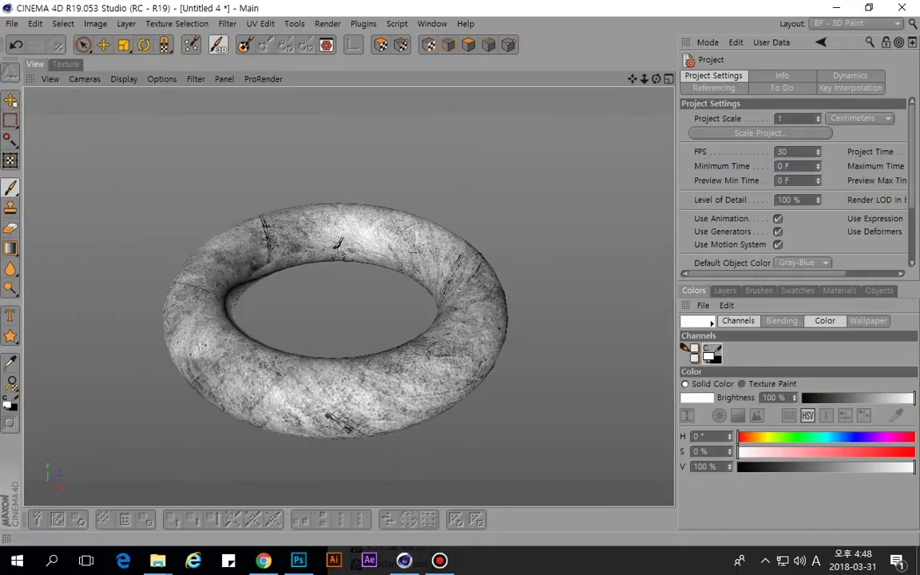
# Examine the texture seam along the inner side of the torus's tube up close.
pyautogui.scroll(5, 352, 244)
pyautogui.keyDown('alt'); pyautogui.moveTo(189, 294); pyautogui.dragTo(521, 307); pyautogui.keyUp('alt')
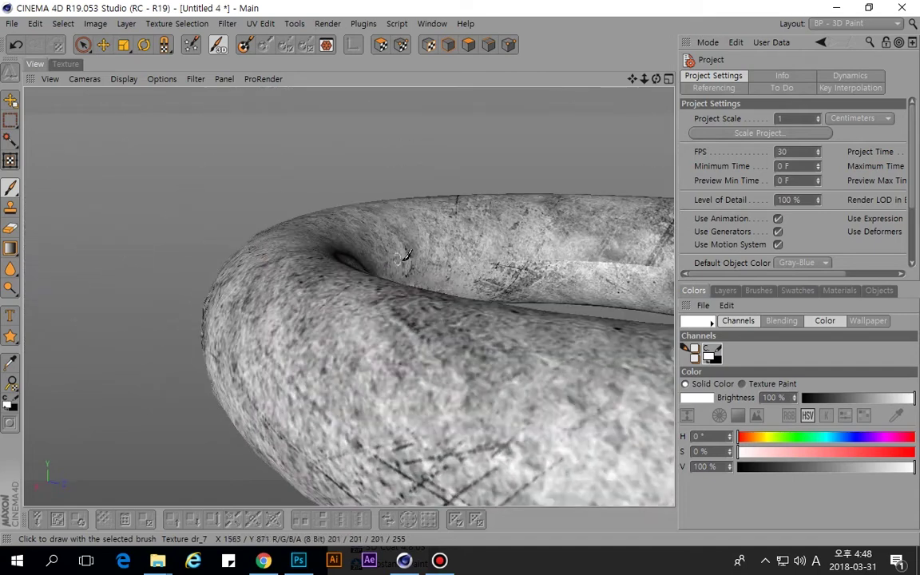
pyautogui.keyDown('alt'); pyautogui.moveTo(424, 239); pyautogui.dragTo(326, 198); pyautogui.keyUp('alt')
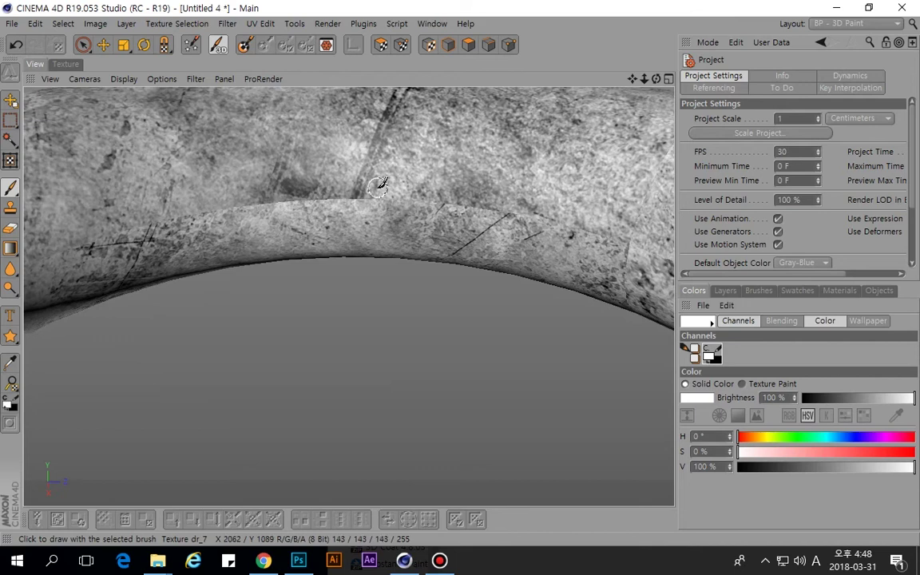
pyautogui.keyDown('alt'); pyautogui.moveTo(380, 184); pyautogui.dragTo(370, 306); pyautogui.keyUp('alt')
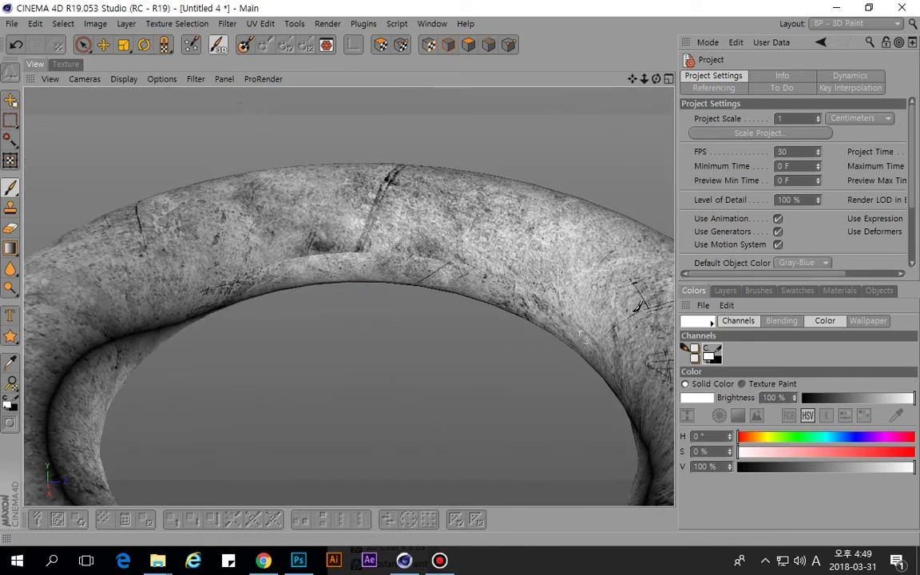
# Dock the Texture view between the 3D view and the Attributes, and widen it to show the UV mesh over dr_7.
pyautogui.click(724, 292)
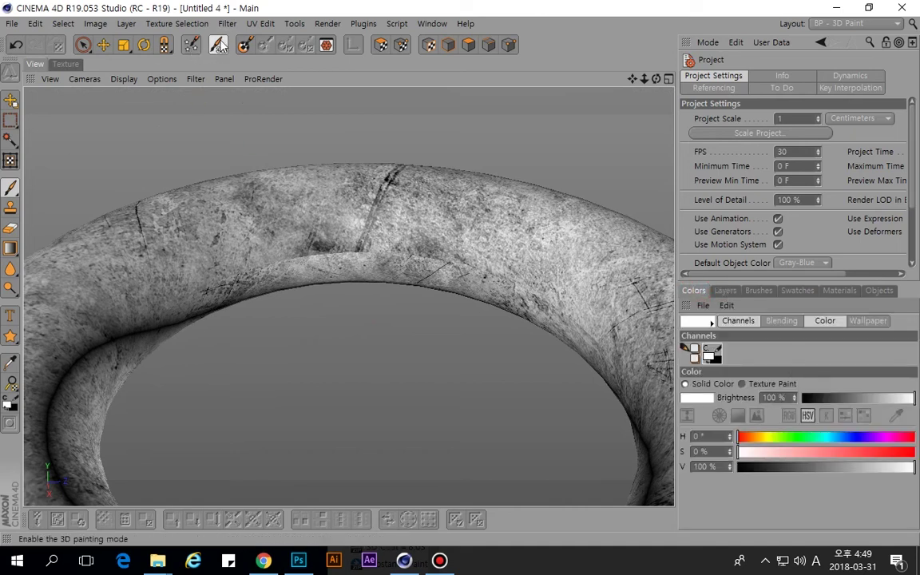
pyautogui.click(65, 64)
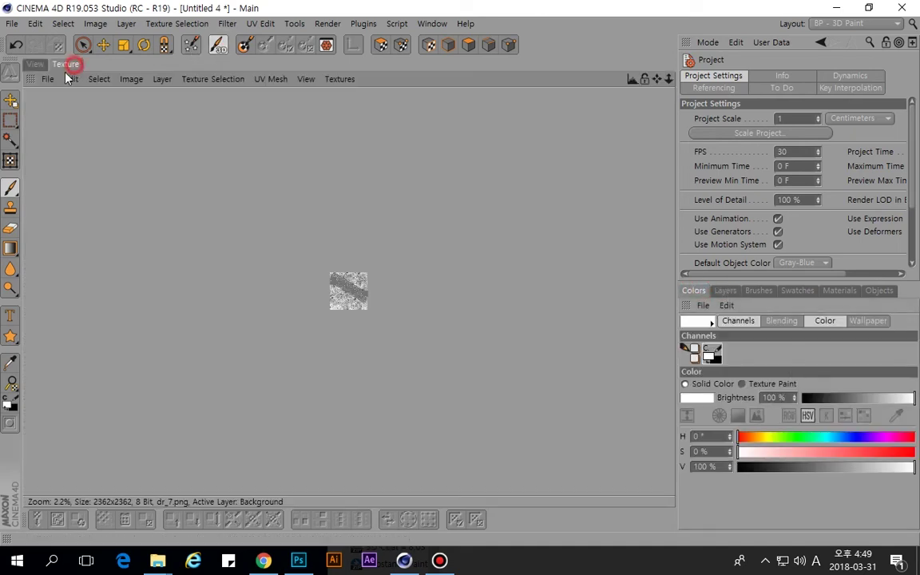
pyautogui.click(32, 78)
pyautogui.click(61, 87)
pyautogui.moveTo(72, 69); pyautogui.dragTo(474, 98)
pyautogui.moveTo(663, 104); pyautogui.dragTo(596, 169)
pyautogui.moveTo(70, 183); pyautogui.dragTo(694, 90)
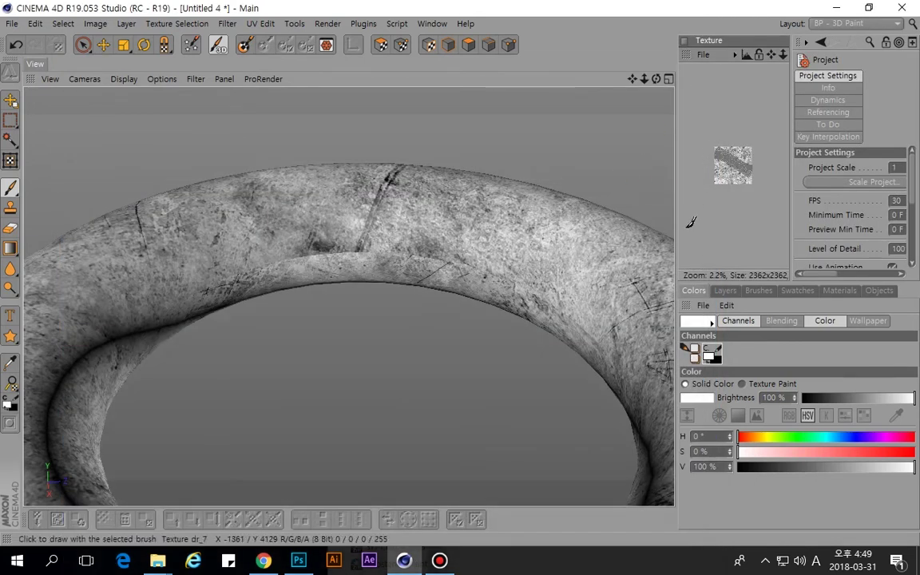
pyautogui.moveTo(677, 226); pyautogui.dragTo(505, 202)
pyautogui.scroll(4, 624, 168)
pyautogui.scroll(1, 624, 168)
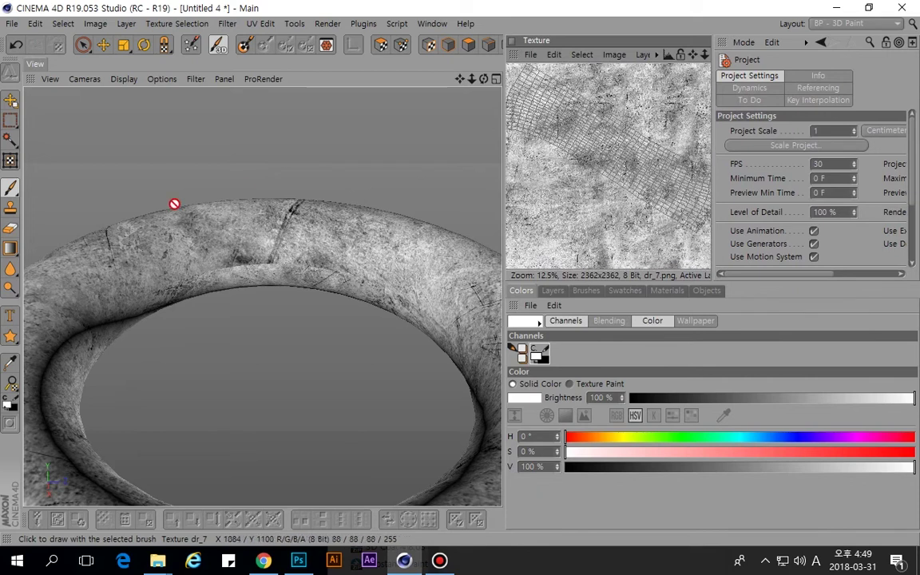
# Paint white zigzag and freehand brush strokes across the seam on the torus's inner side in 3D painting mode.
pyautogui.keyDown('alt'); pyautogui.moveTo(260, 240); pyautogui.dragTo(250, 201, button='middle'); pyautogui.keyUp('alt')
pyautogui.keyDown('alt'); pyautogui.moveTo(250, 211); pyautogui.dragTo(253, 222); pyautogui.keyUp('alt')
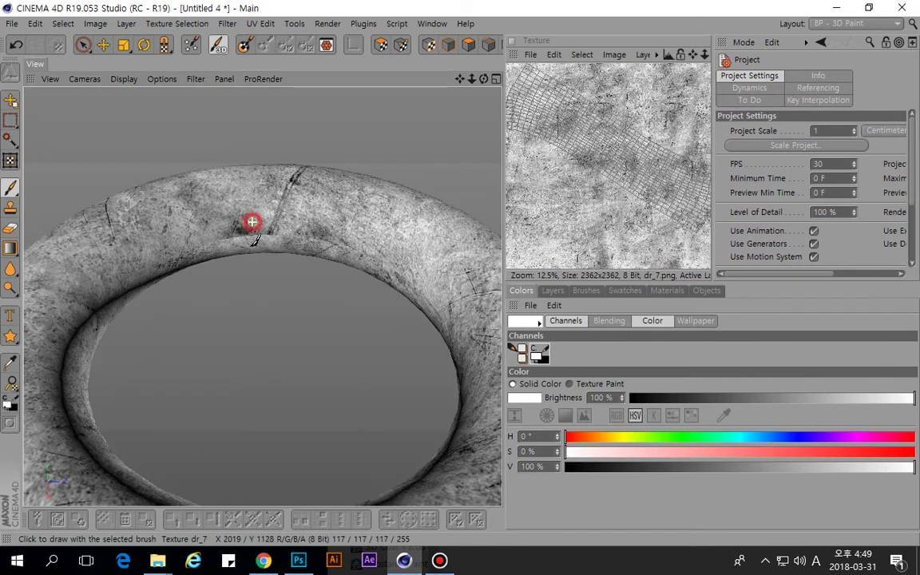
pyautogui.click(222, 48)
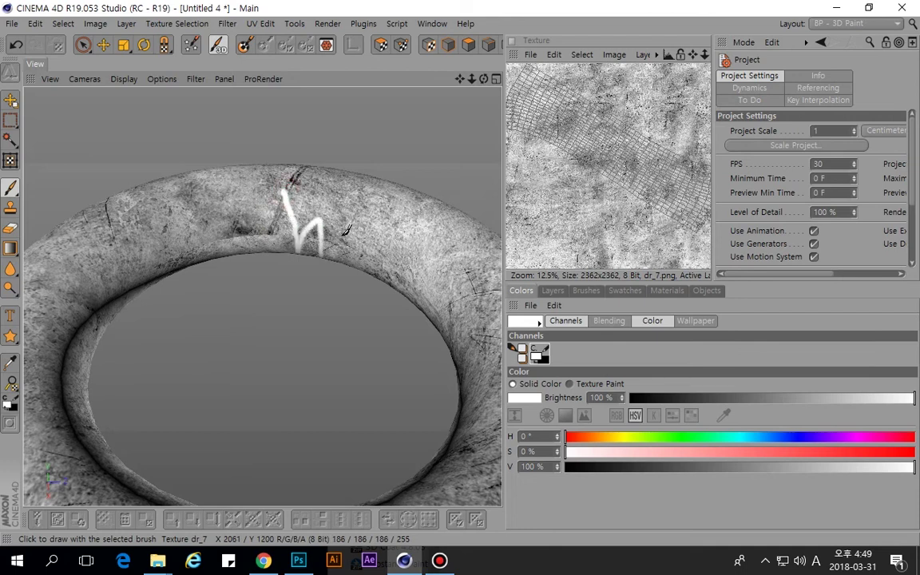
pyautogui.scroll(2, 312, 238)
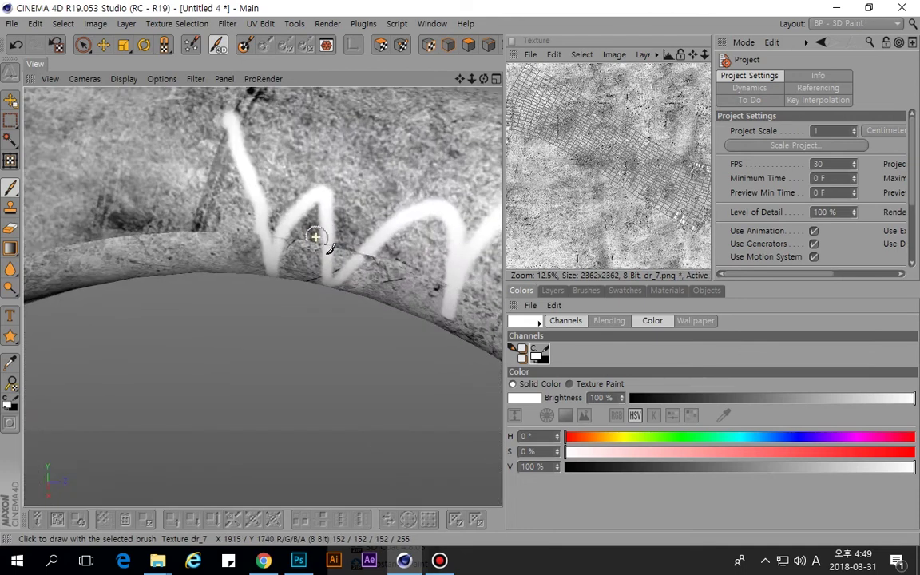
pyautogui.scroll(2, 289, 256)
pyautogui.scroll(5, 321, 213)
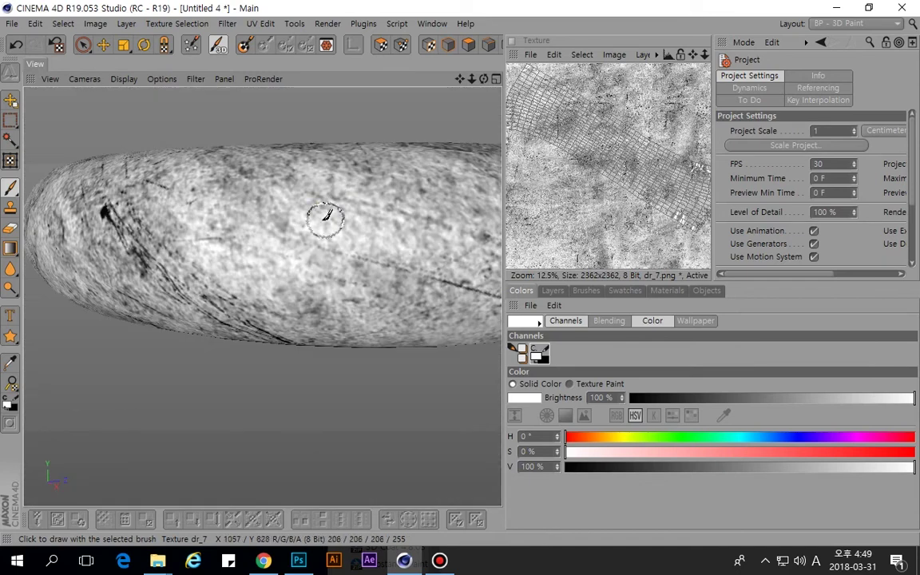
pyautogui.keyDown('alt'); pyautogui.moveTo(323, 229); pyautogui.dragTo(356, 185); pyautogui.keyUp('alt')
pyautogui.scroll(-4, 359, 182)
pyautogui.keyDown('alt'); pyautogui.moveTo(348, 244); pyautogui.dragTo(302, 384, button='middle'); pyautogui.keyUp('alt')
pyautogui.scroll(4, 363, 196)
pyautogui.keyDown('alt'); pyautogui.moveTo(393, 186); pyautogui.dragTo(339, 235, button='middle'); pyautogui.keyUp('alt')
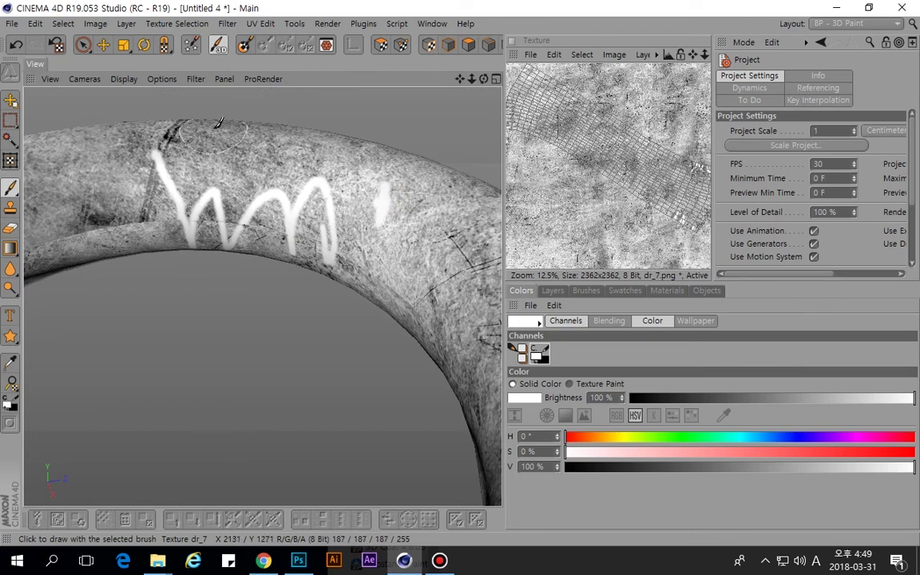
pyautogui.moveTo(214, 130)
pyautogui.mouseDown()
pyautogui.moveTo(224, 210)
pyautogui.moveTo(297, 198)
pyautogui.moveTo(287, 228)
pyautogui.moveTo(372, 240)
pyautogui.mouseUp()
# Undo the white brush strokes painted on the torus.
pyautogui.hotkey('ctrl', 'z')
pyautogui.hotkey('ctrl', 'z')
pyautogui.hotkey('ctrl', 'z')
pyautogui.hotkey('ctrl', 'z')
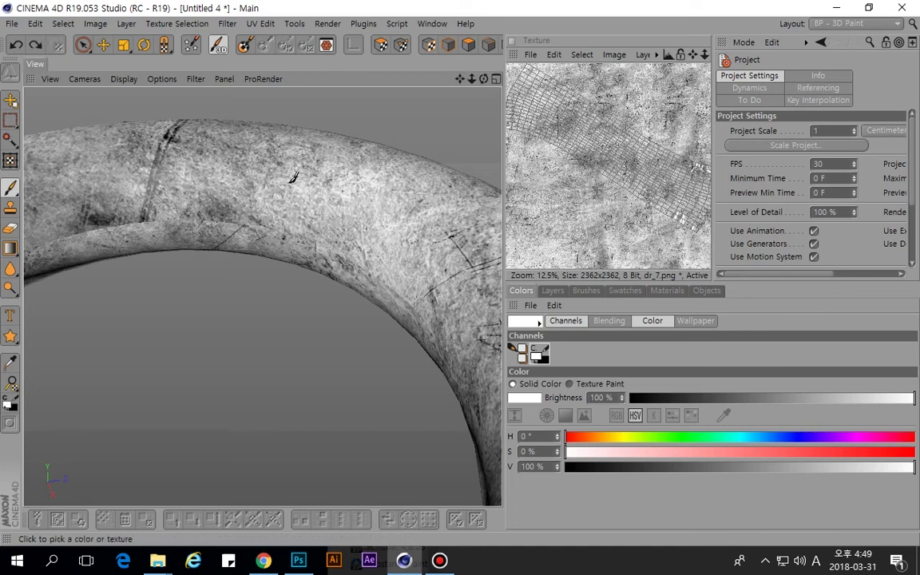
# Turn on projection painting for the seam area on the torus's inner side.
pyautogui.click(248, 45)
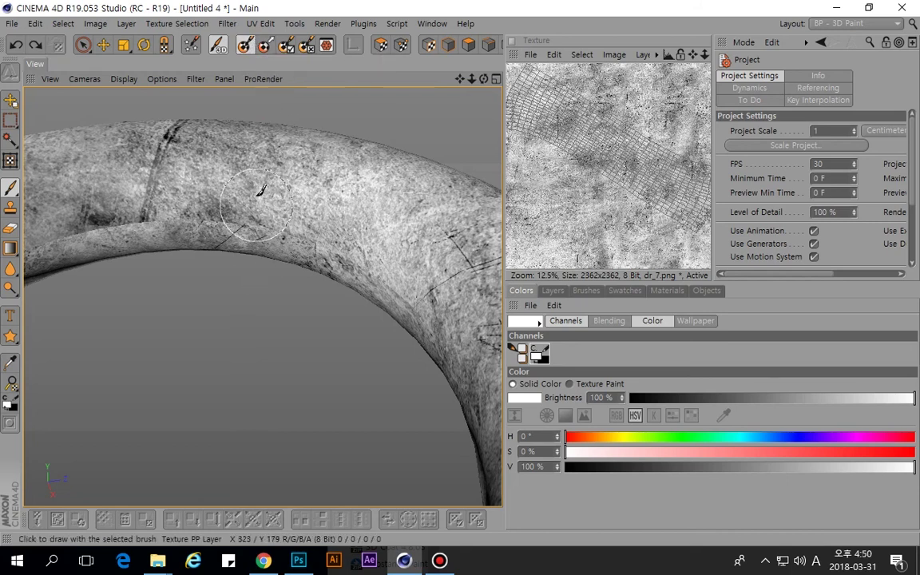
pyautogui.keyDown('alt'); pyautogui.moveTo(228, 200); pyautogui.dragTo(275, 184); pyautogui.keyUp('alt')
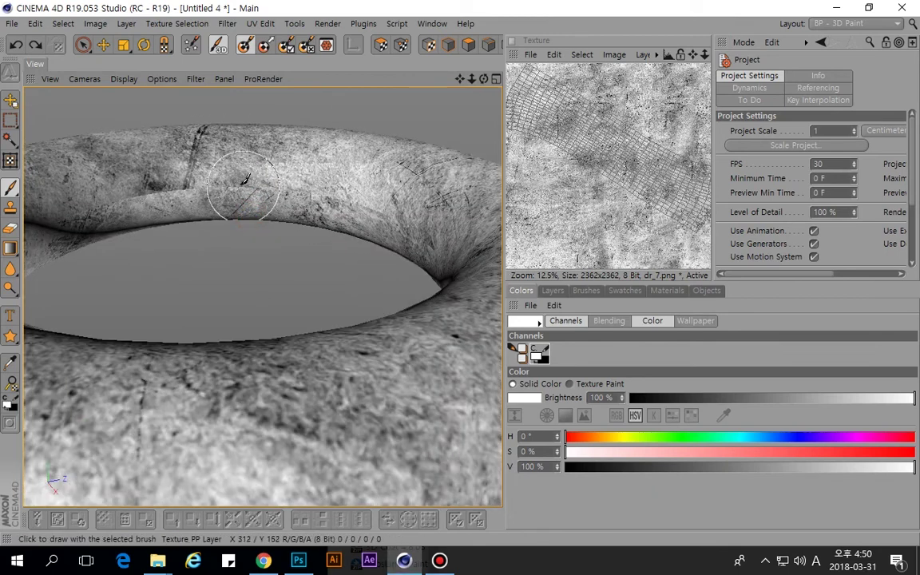
pyautogui.scroll(3, 241, 184)
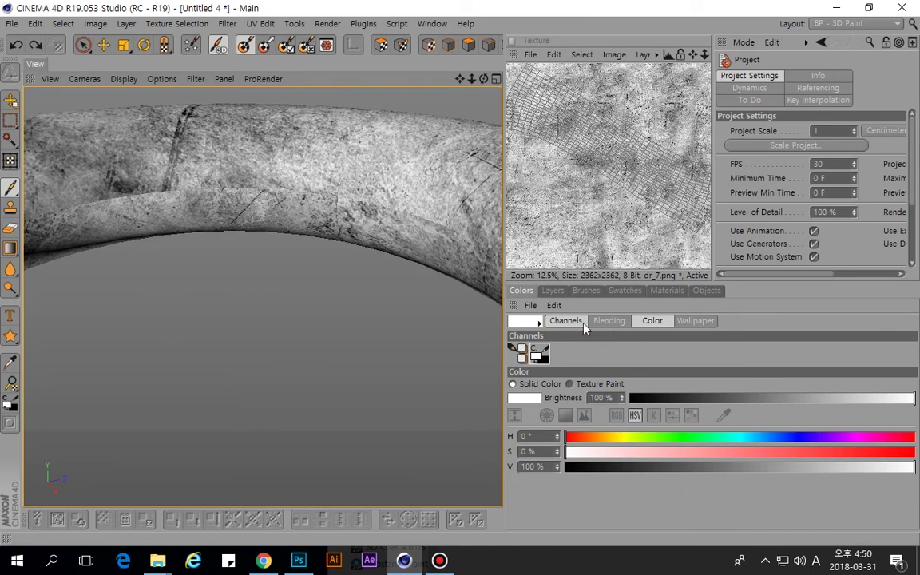
# Switch the brush colour from Solid Color to Texture Paint and make dr_7.png the active texture.
pyautogui.click(580, 384)
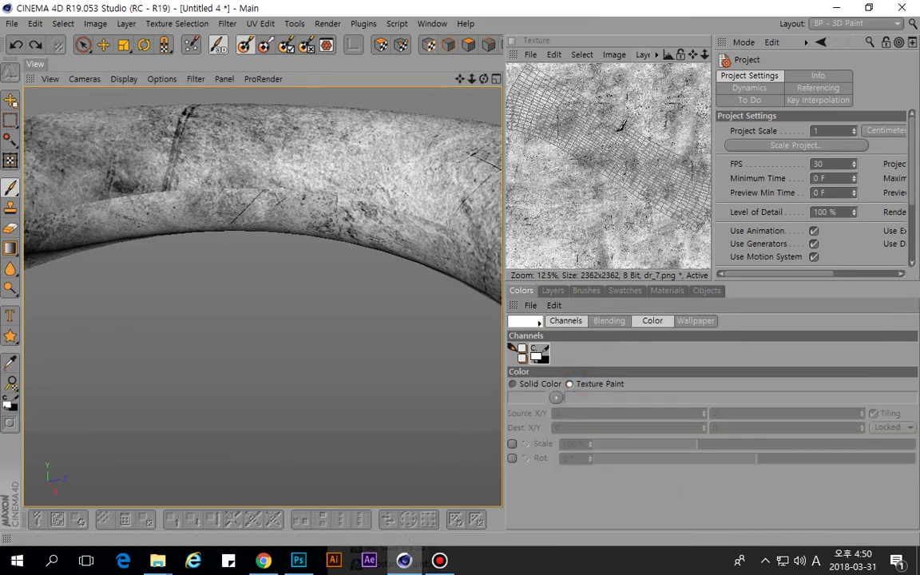
pyautogui.click(657, 55)
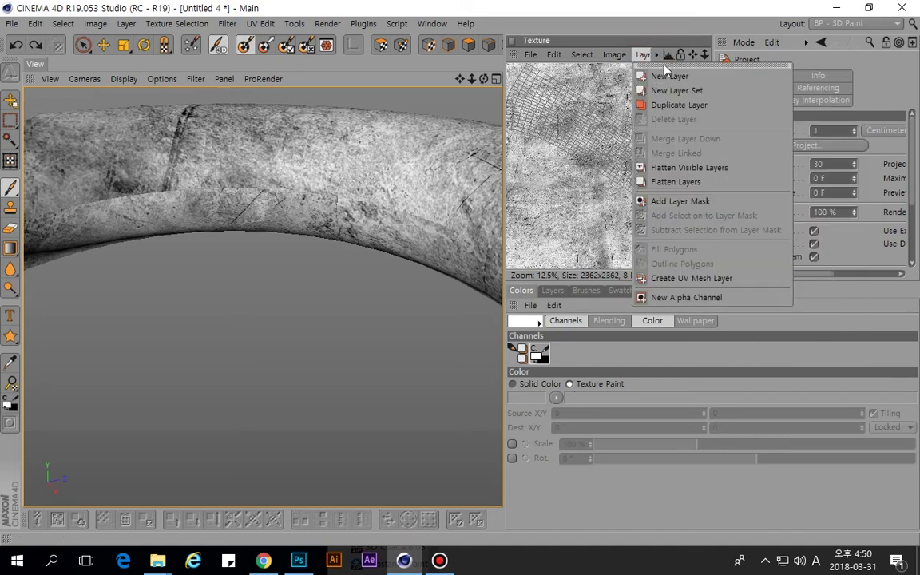
pyautogui.moveTo(678, 119)
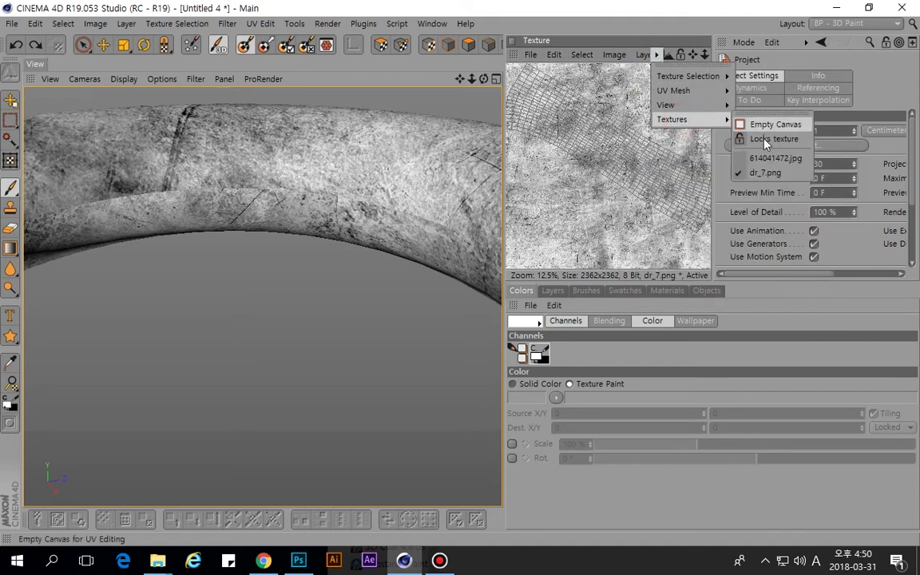
pyautogui.click(761, 174)
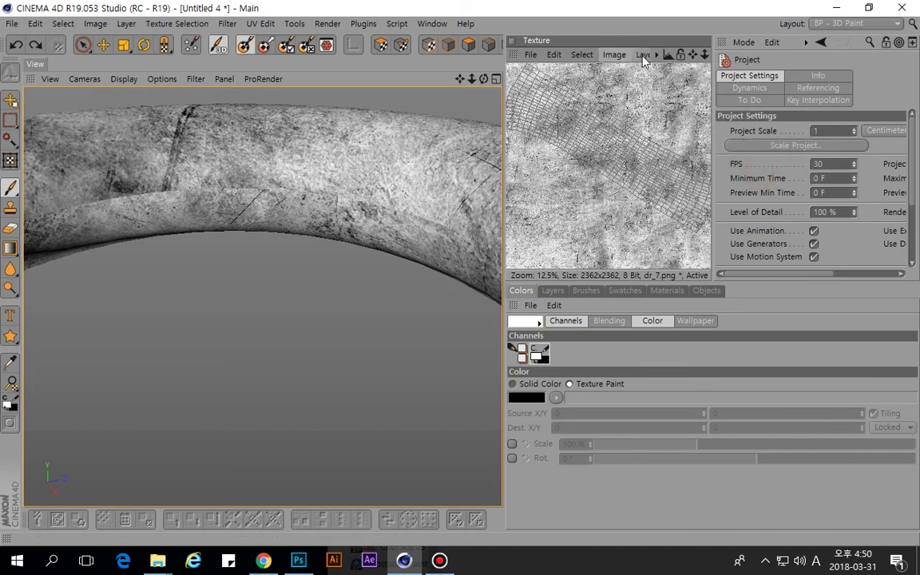
# Select the entire dr_7.png texture and load that selection as the brush's paint texture.
pyautogui.hotkey('ctrl', 'a')
pyautogui.scroll(-1, 611, 152)
pyautogui.scroll(-1, 611, 153)
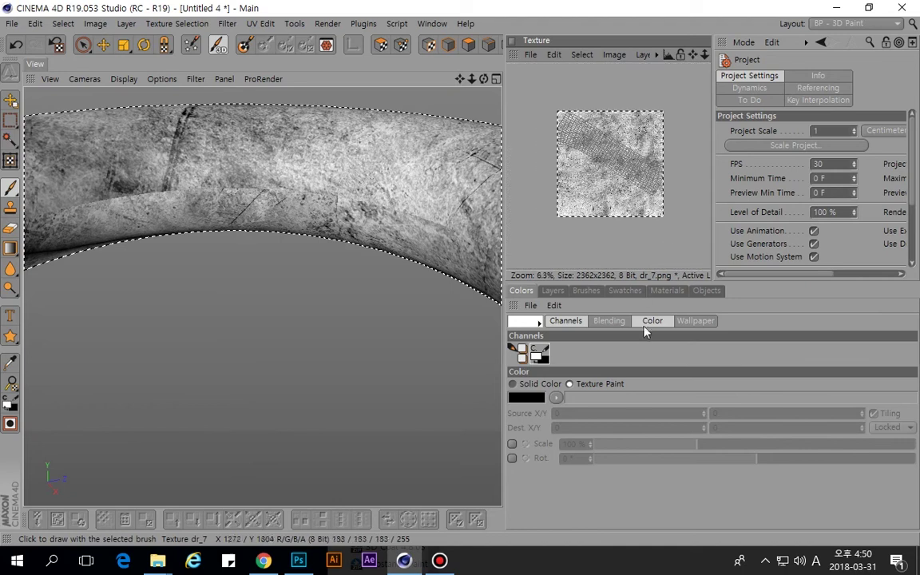
pyautogui.click(557, 398)
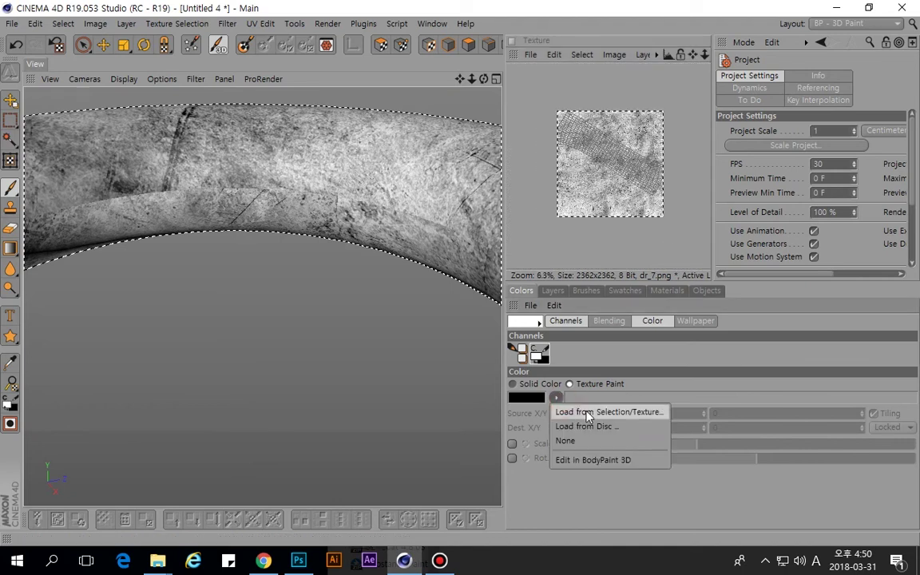
pyautogui.click(587, 412)
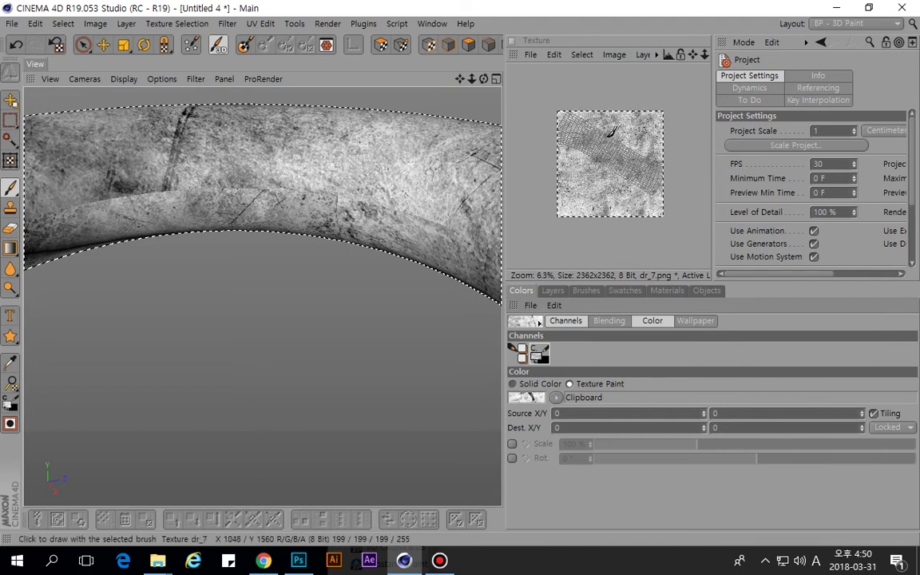
# Enable projection painting and brush the loaded texture over the visible seam along the inner side of the torus.
pyautogui.click(249, 48)
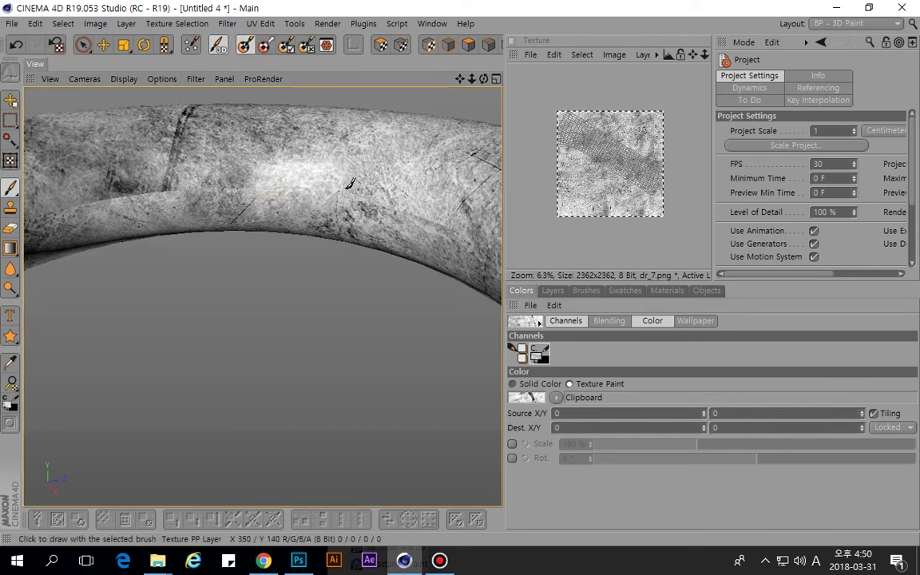
pyautogui.moveTo(230, 179)
pyautogui.mouseDown()
pyautogui.moveTo(93, 187)
pyautogui.moveTo(237, 184)
pyautogui.mouseUp()
pyautogui.moveTo(134, 181)
pyautogui.keyDown('alt'); pyautogui.mouseDown()
pyautogui.moveTo(214, 185)
pyautogui.moveTo(168, 205)
pyautogui.moveTo(261, 164)
pyautogui.moveTo(191, 195)
pyautogui.mouseUp(); pyautogui.keyUp('alt')
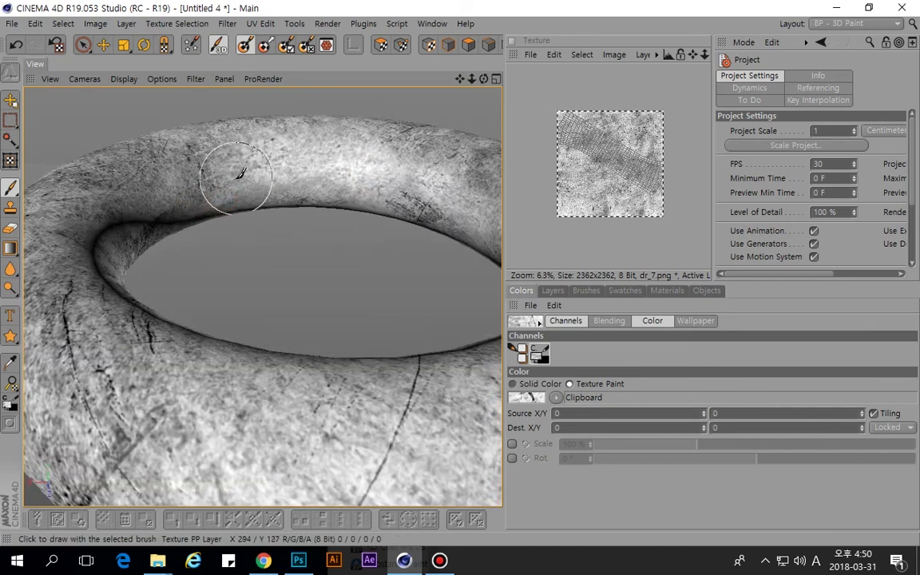
pyautogui.scroll(-5, 240, 171)
pyautogui.scroll(8, 226, 179)
pyautogui.moveTo(327, 157)
pyautogui.mouseDown()
pyautogui.moveTo(272, 175)
pyautogui.moveTo(298, 181)
pyautogui.moveTo(263, 199)
pyautogui.moveTo(206, 182)
pyautogui.mouseUp()
pyautogui.moveTo(102, 179)
pyautogui.keyDown('alt'); pyautogui.mouseDown()
pyautogui.moveTo(213, 174)
pyautogui.moveTo(230, 195)
pyautogui.moveTo(215, 184)
pyautogui.mouseUp(); pyautogui.keyUp('alt')
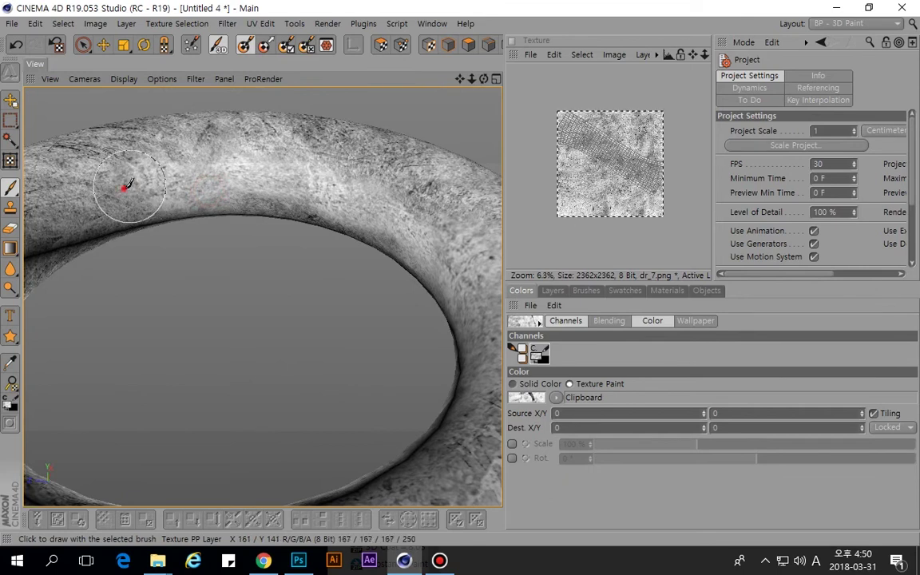
pyautogui.moveTo(109, 191); pyautogui.dragTo(189, 165)
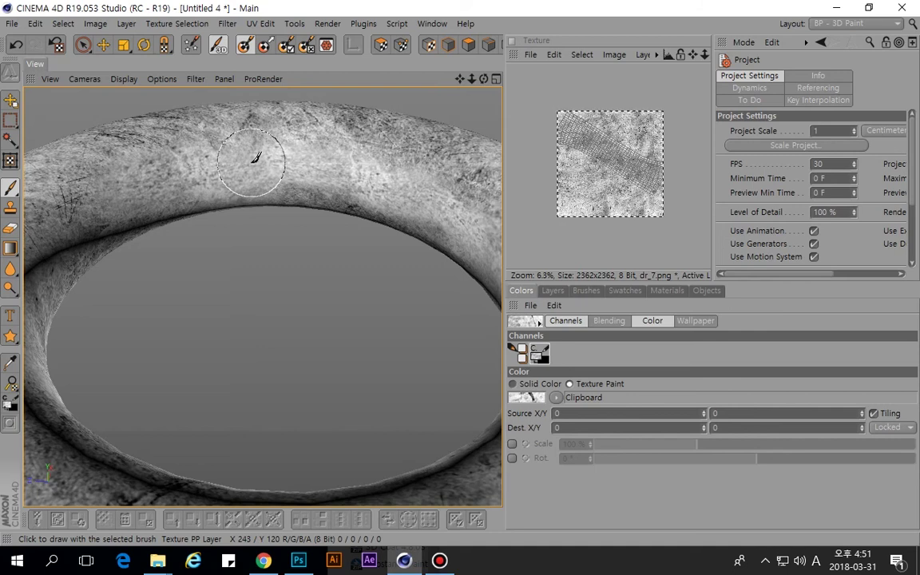
pyautogui.keyDown('alt'); pyautogui.moveTo(102, 184); pyautogui.dragTo(164, 165); pyautogui.keyUp('alt')
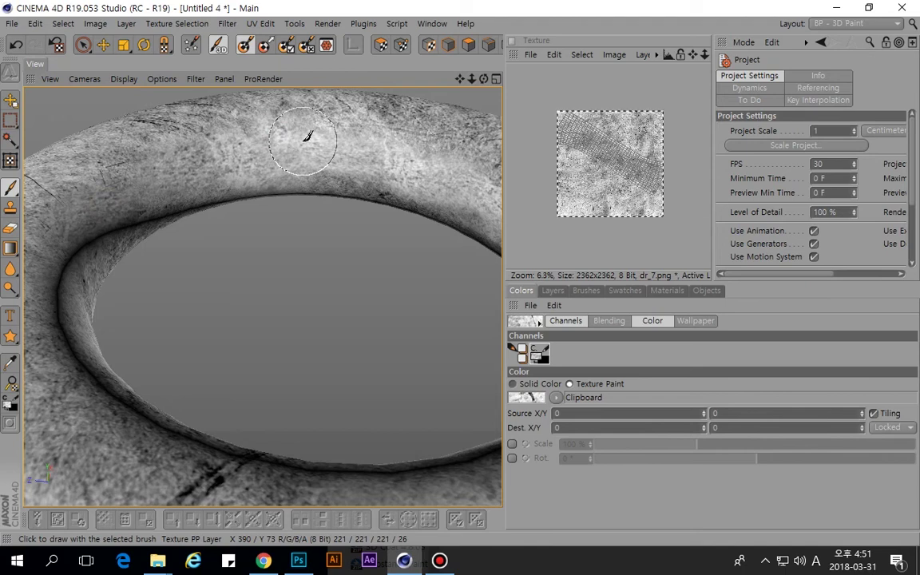
pyautogui.scroll(-5, 296, 138)
pyautogui.scroll(8, 289, 142)
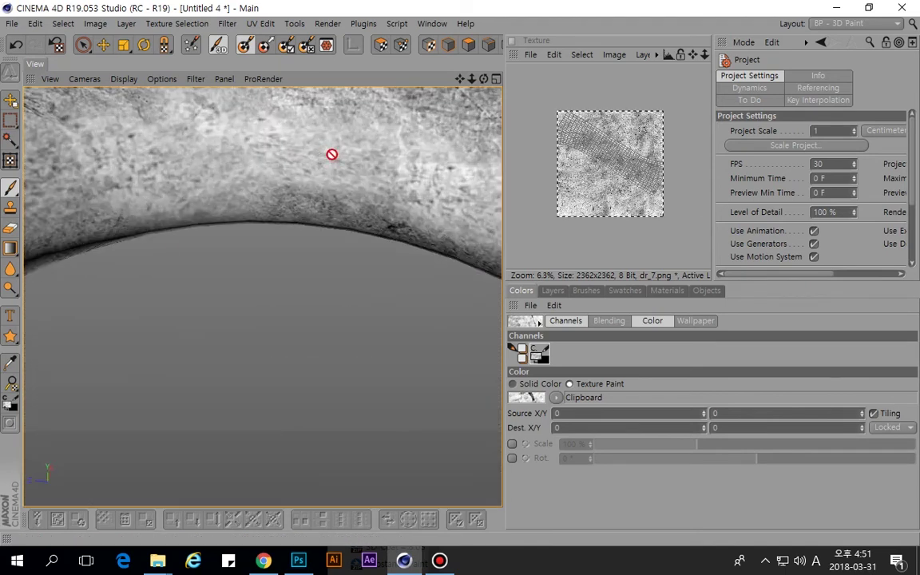
pyautogui.moveTo(319, 152)
pyautogui.keyDown('alt'); pyautogui.mouseDown()
pyautogui.moveTo(310, 152)
pyautogui.moveTo(408, 168)
pyautogui.moveTo(356, 150)
pyautogui.moveTo(446, 158)
pyautogui.moveTo(288, 154)
pyautogui.moveTo(410, 160)
pyautogui.moveTo(308, 168)
pyautogui.moveTo(339, 162)
pyautogui.mouseUp(); pyautogui.keyUp('alt')
pyautogui.scroll(-3, 339, 162)
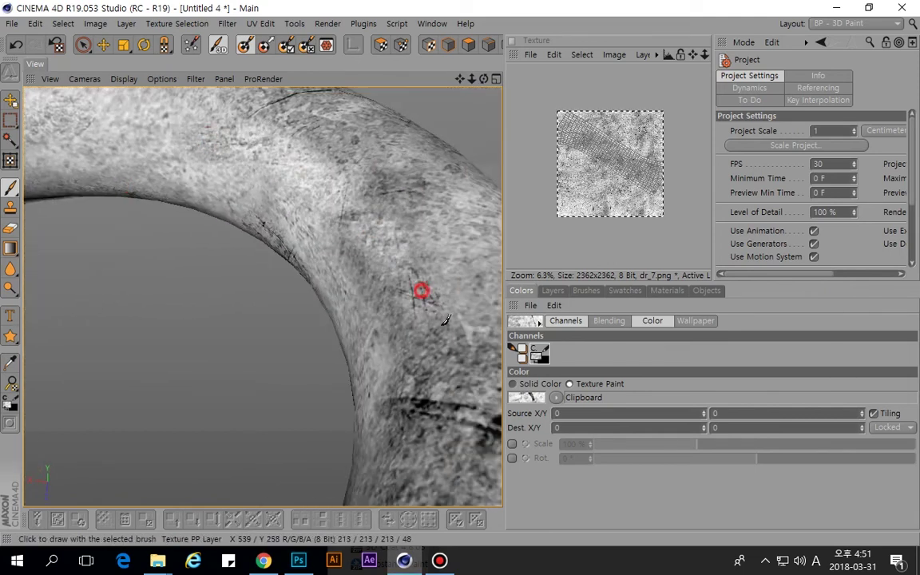
pyautogui.moveTo(395, 290)
pyautogui.keyDown('alt'); pyautogui.mouseDown()
pyautogui.moveTo(409, 230)
pyautogui.moveTo(404, 320)
pyautogui.moveTo(294, 294)
pyautogui.moveTo(208, 287)
pyautogui.moveTo(287, 236)
pyautogui.mouseUp(); pyautogui.keyUp('alt')
# Switch from painting to the Move tool in Model mode and clear the highlight on the torus.
pyautogui.press('e')
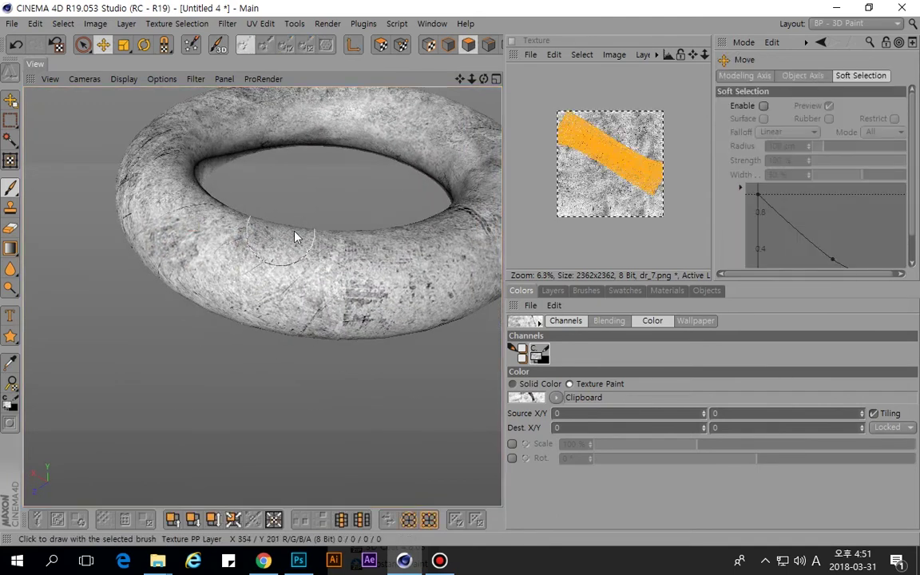
pyautogui.click(449, 44)
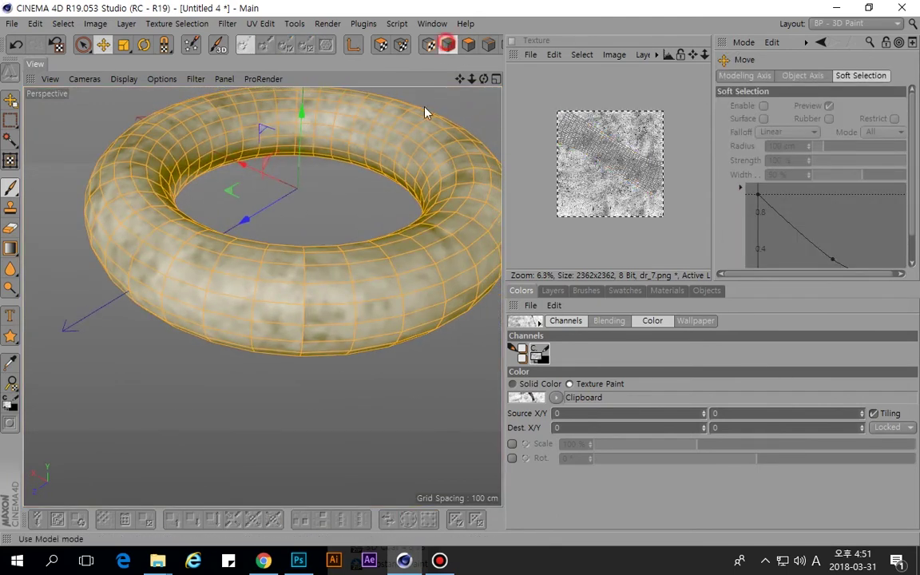
pyautogui.click(579, 349)
pyautogui.click(569, 359)
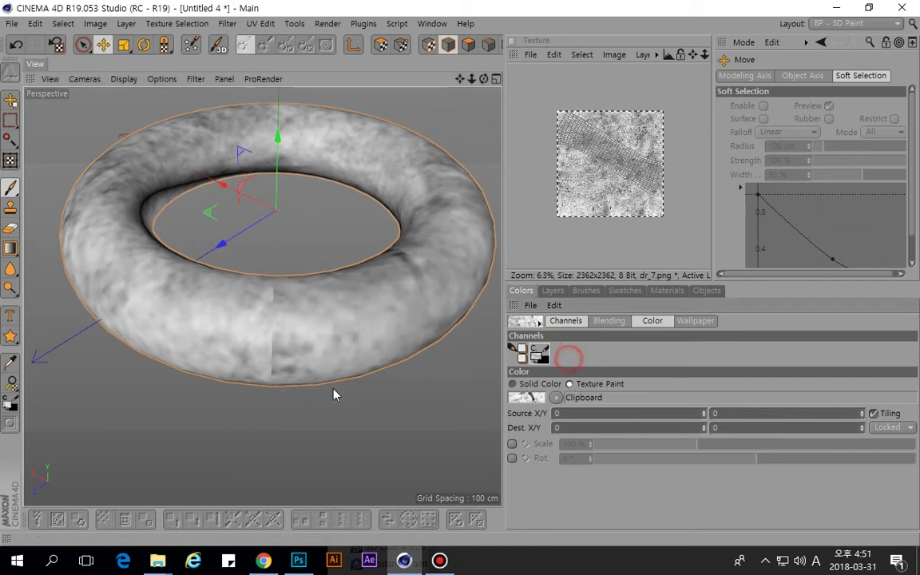
# Open the material Mat for editing and enable its Normal channel.
pyautogui.click(559, 292)
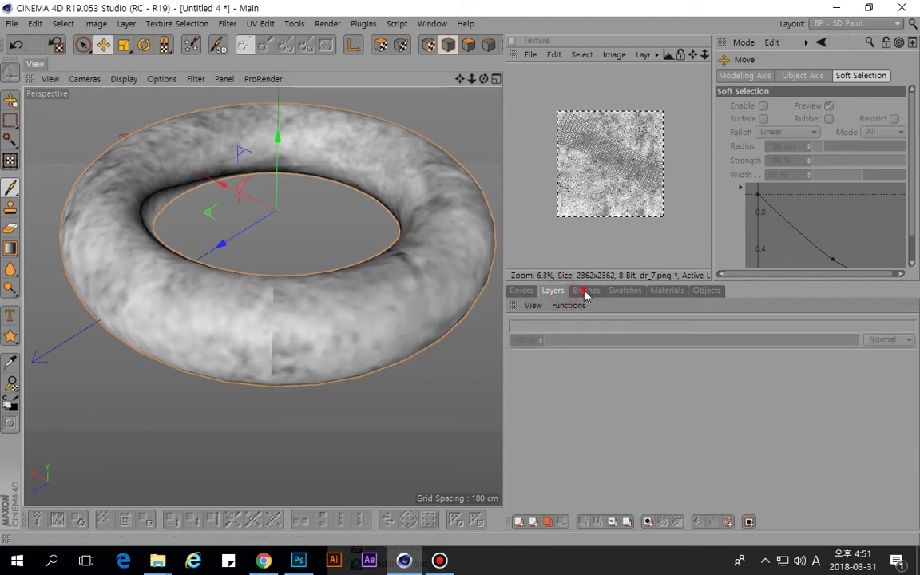
pyautogui.click(586, 292)
pyautogui.click(625, 291)
pyautogui.click(668, 291)
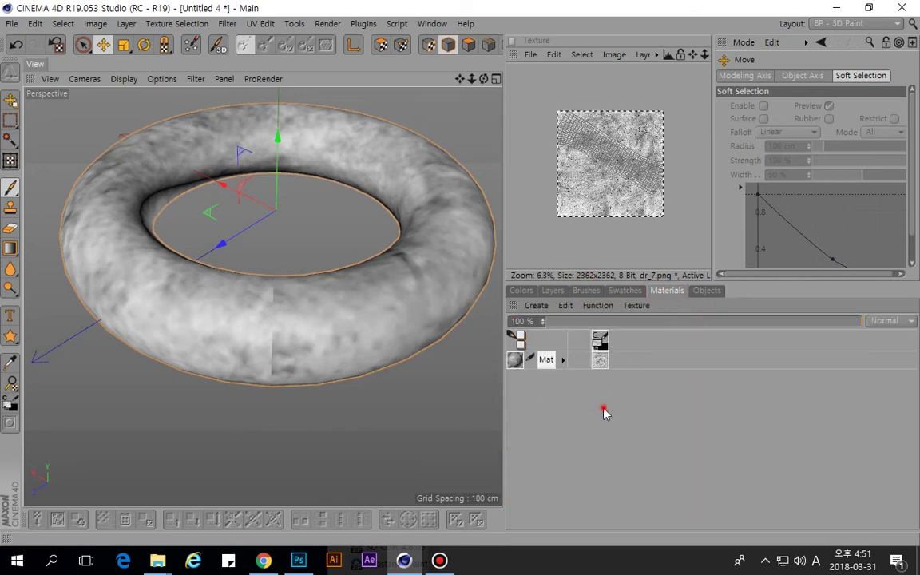
pyautogui.doubleClick(514, 359)
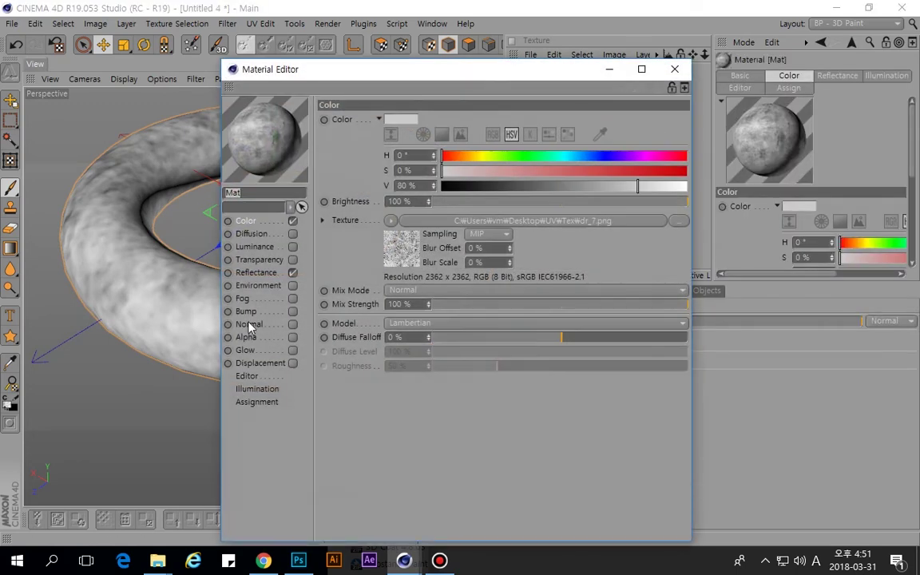
pyautogui.click(250, 325)
pyautogui.click(293, 324)
pyautogui.click(410, 206)
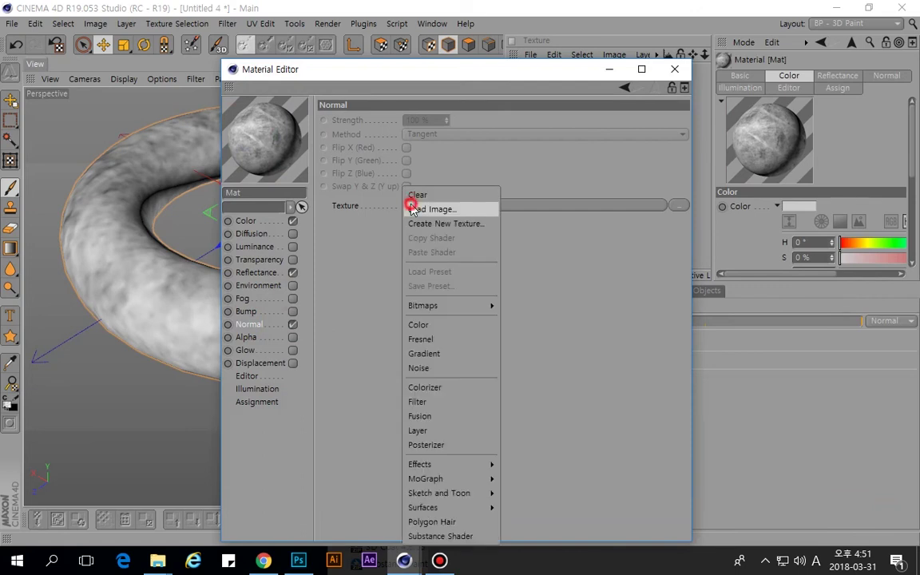
pyautogui.click(446, 223)
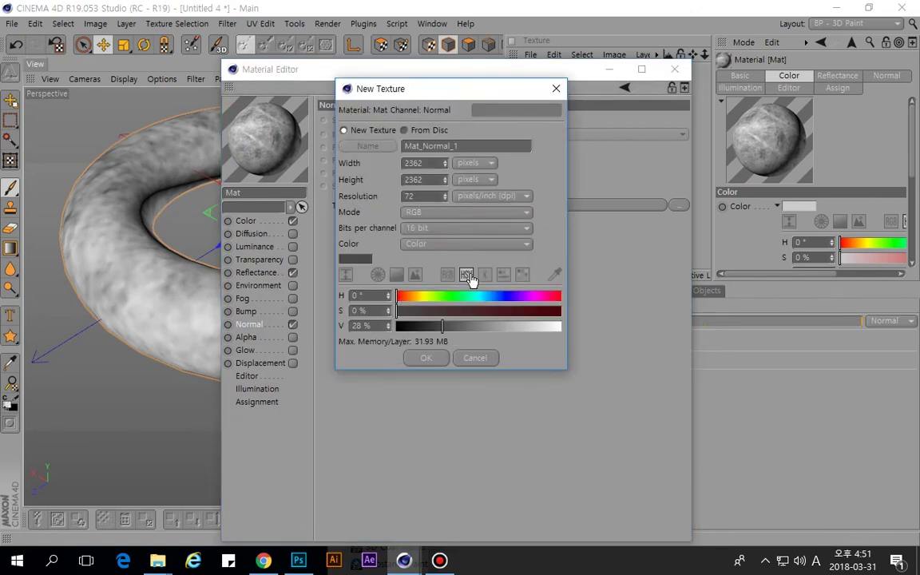
pyautogui.click(475, 357)
pyautogui.click(675, 69)
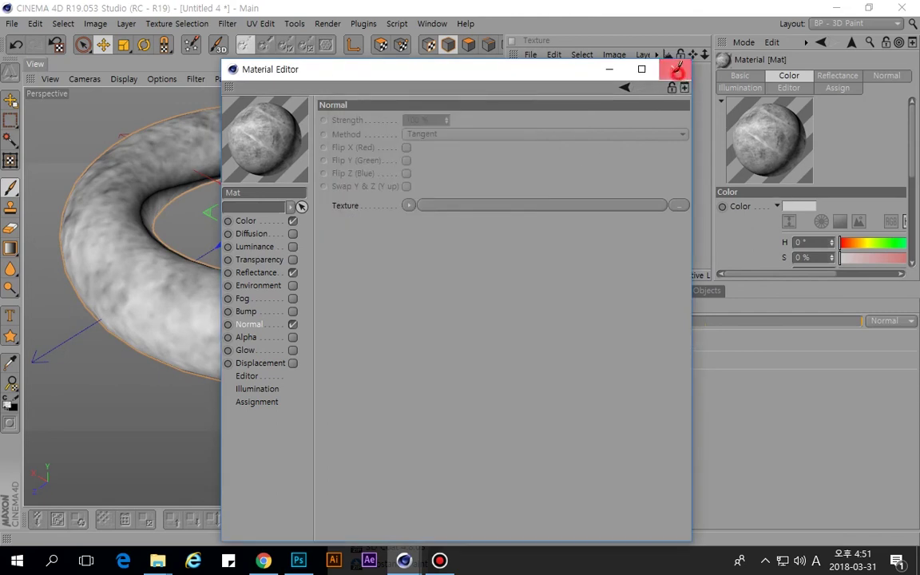
# In the preferences for units, set the colour chooser's default set to RGB Mode and turn off HSV Mode.
pyautogui.click(27, 23)
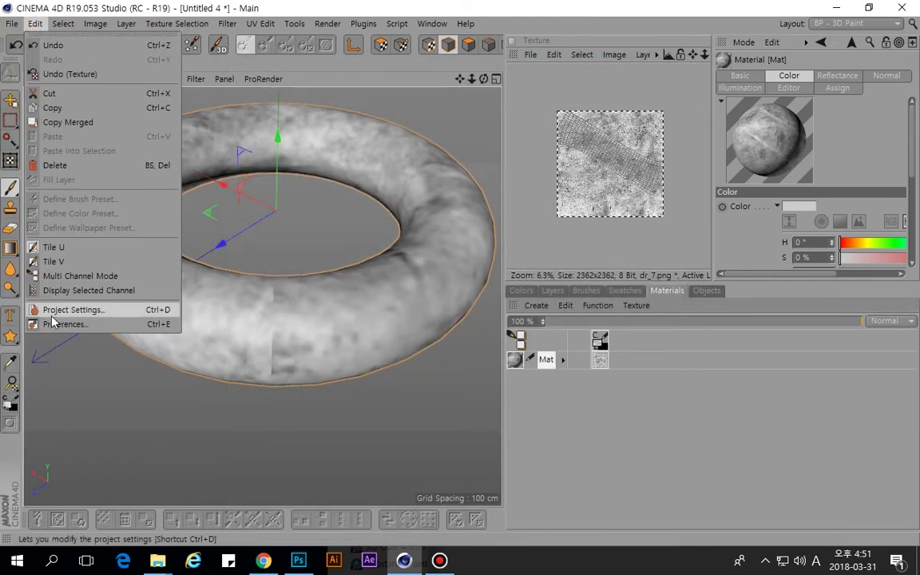
pyautogui.click(52, 320)
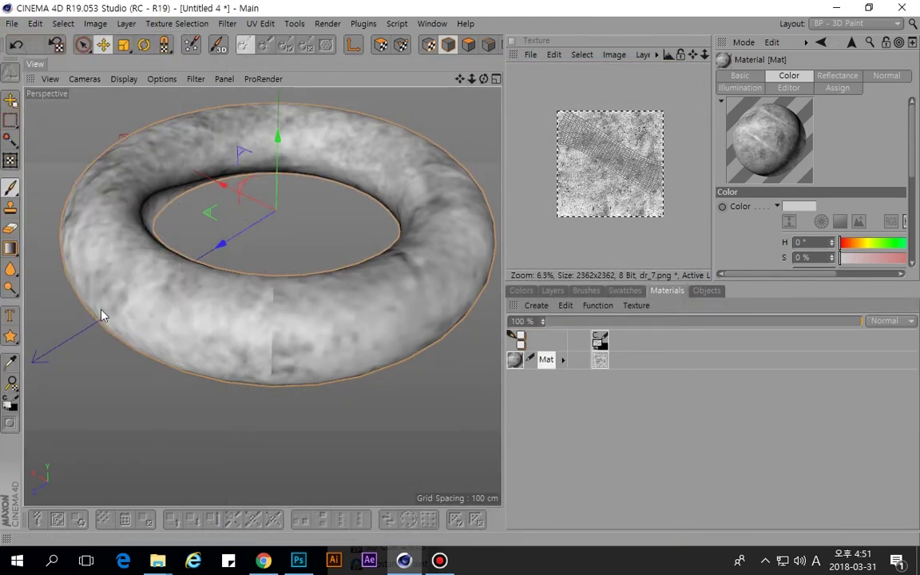
pyautogui.hotkey('ctrl', 'e')
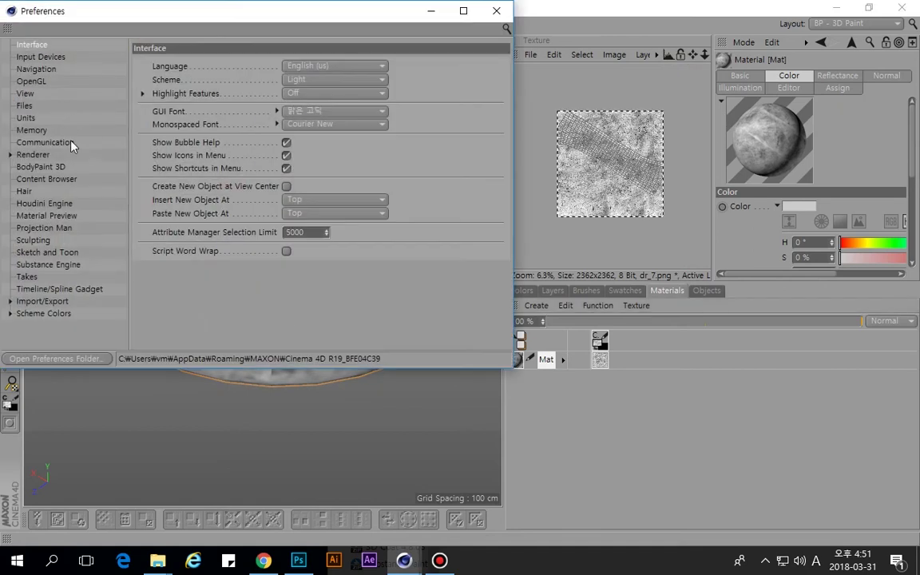
pyautogui.click(31, 117)
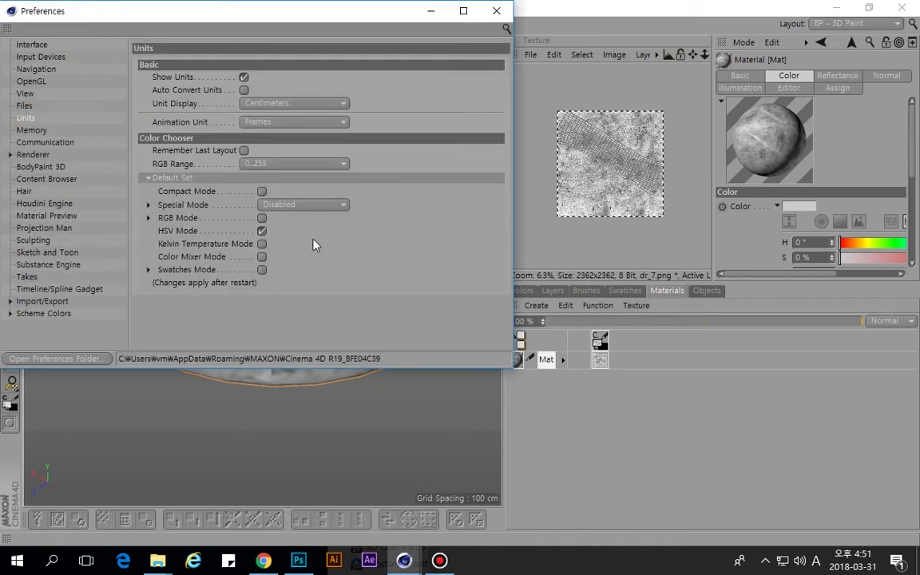
pyautogui.click(263, 229)
pyautogui.click(263, 217)
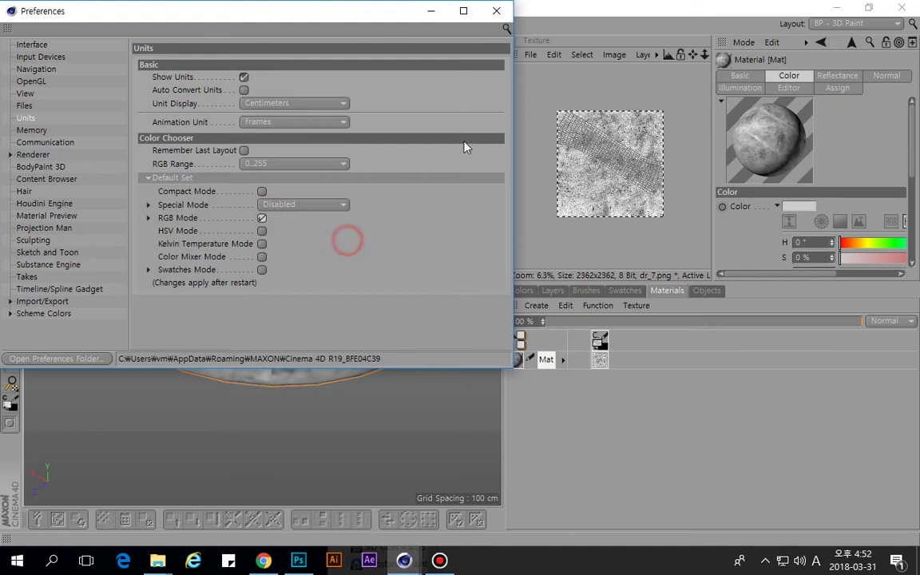
pyautogui.click(499, 10)
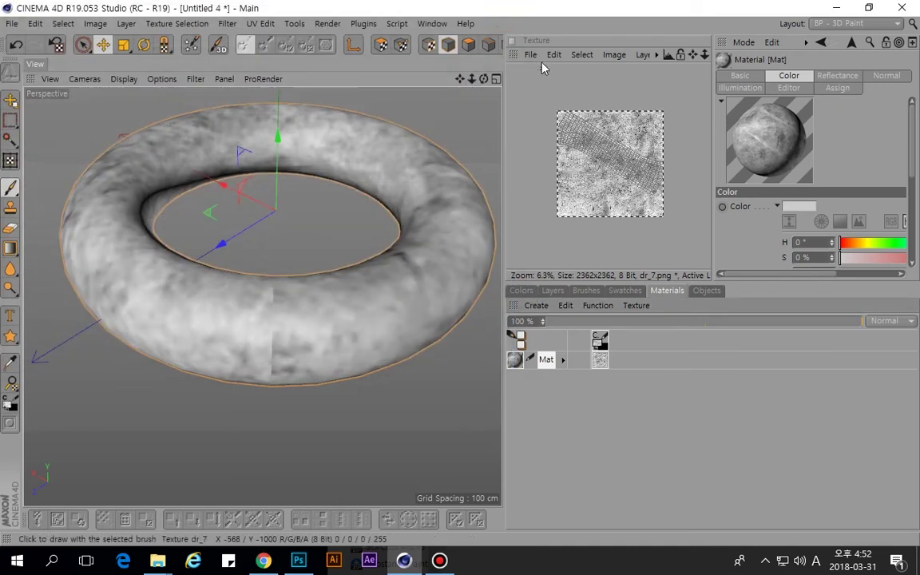
pyautogui.click(555, 54)
pyautogui.click(440, 2)
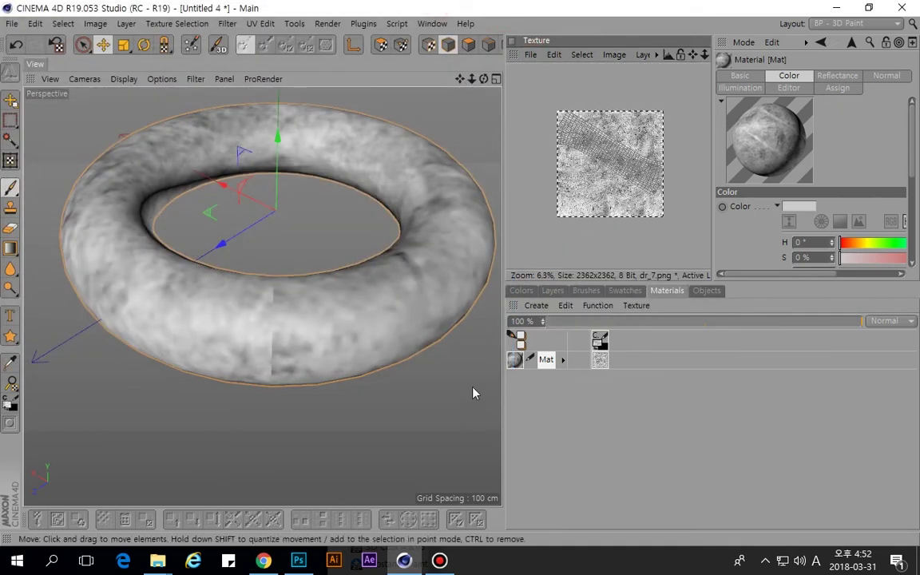
# Start a new texture in the Normal channel of material Mat with its colour set to R 128, G 128, B 255.
pyautogui.click(513, 363)
pyautogui.doubleClick(513, 360)
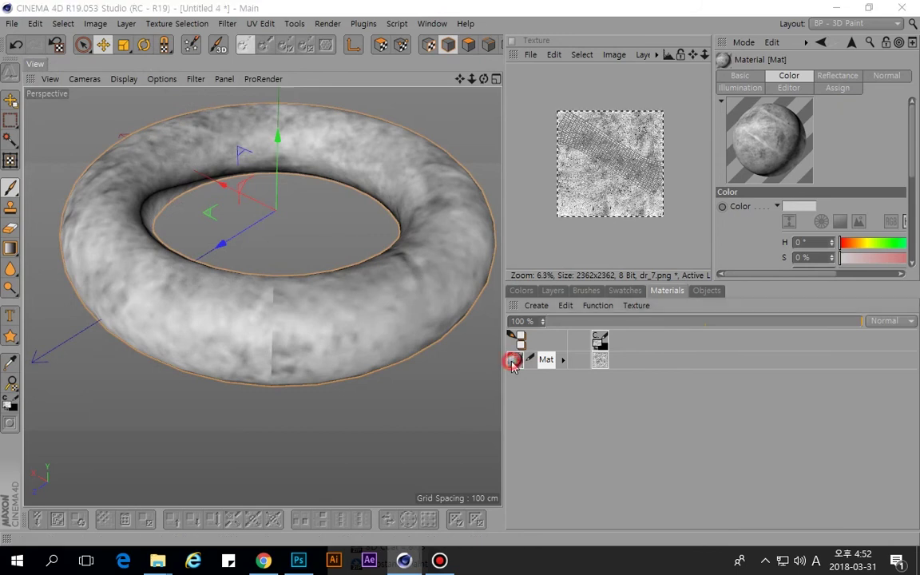
pyautogui.click(244, 329)
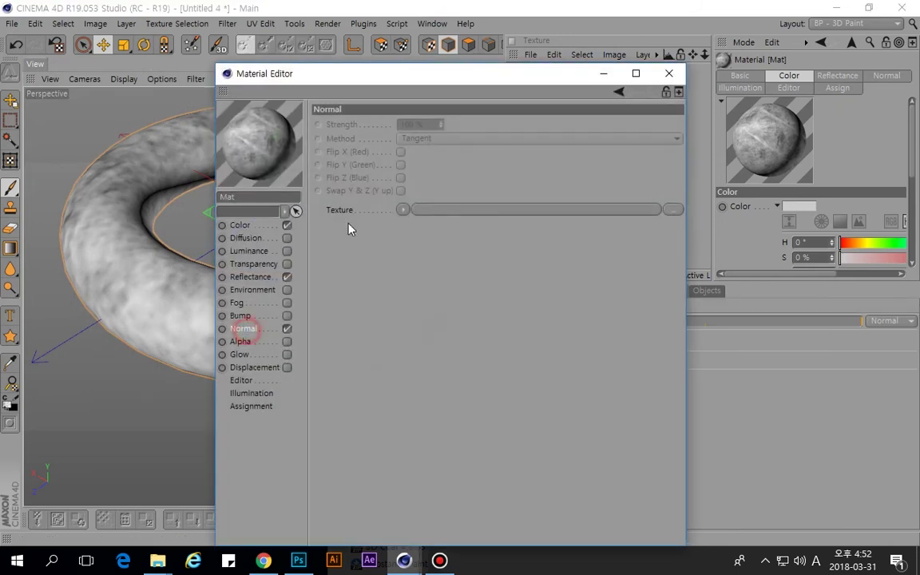
pyautogui.click(401, 210)
pyautogui.click(426, 224)
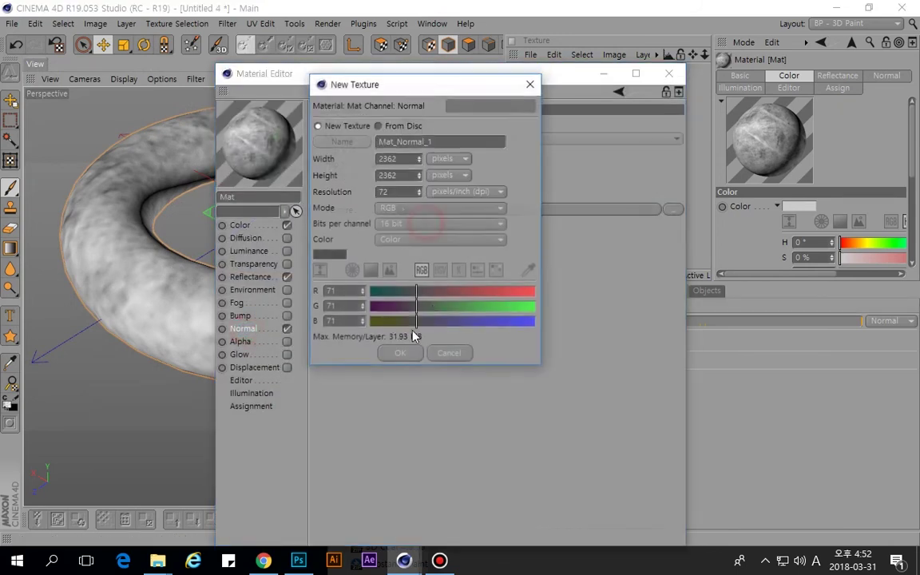
pyautogui.write('128')
pyautogui.press('Tab')
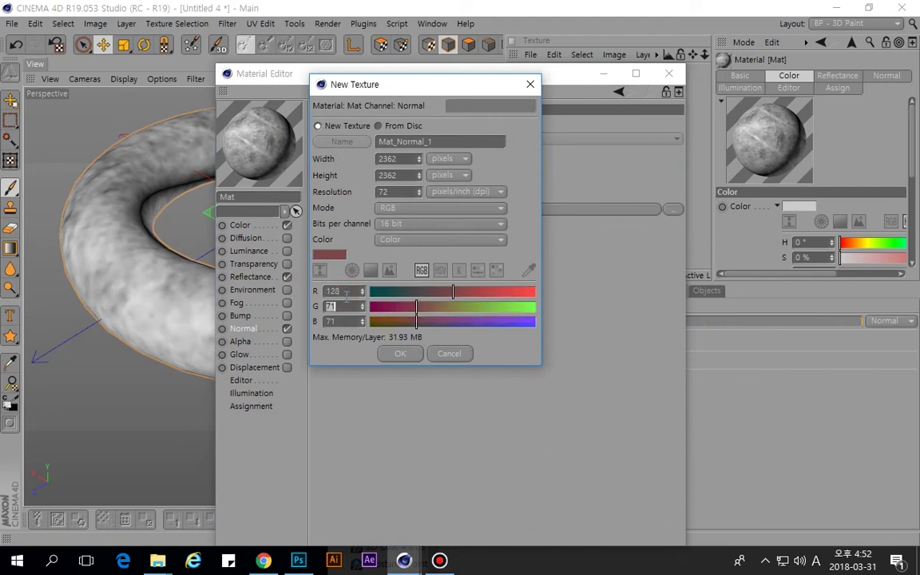
pyautogui.write('128')
pyautogui.press('Tab')
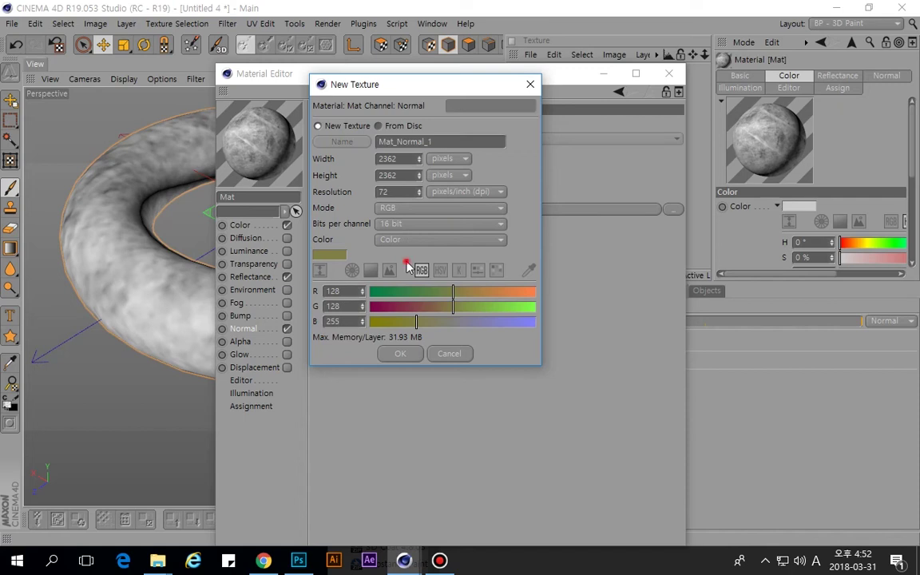
pyautogui.write('255')
pyautogui.press('Tab')
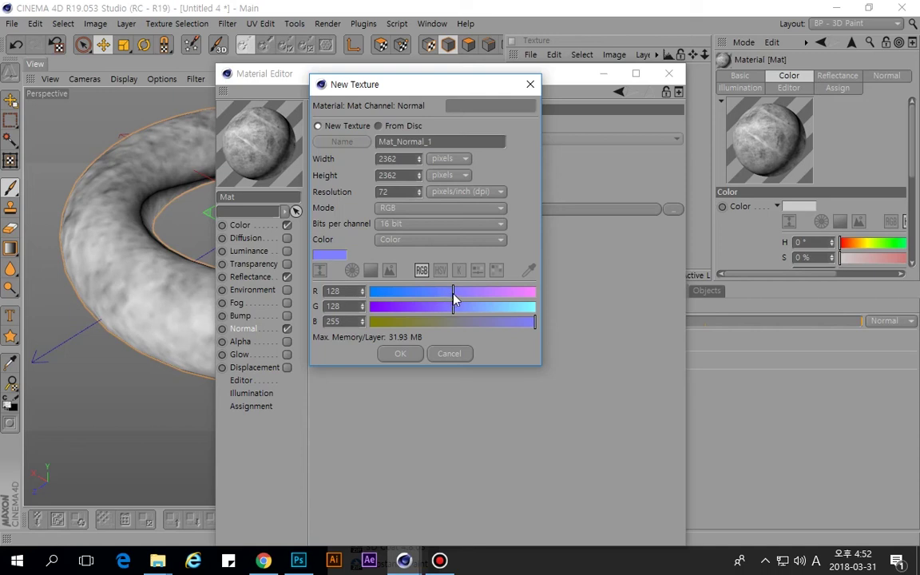
# Try a red value of 255 for the texture colour, restore red to 128 and create the normal texture.
pyautogui.moveTo(454, 297)
pyautogui.mouseDown()
pyautogui.moveTo(376, 291)
pyautogui.moveTo(453, 299)
pyautogui.mouseUp()
pyautogui.moveTo(453, 294); pyautogui.dragTo(560, 312)
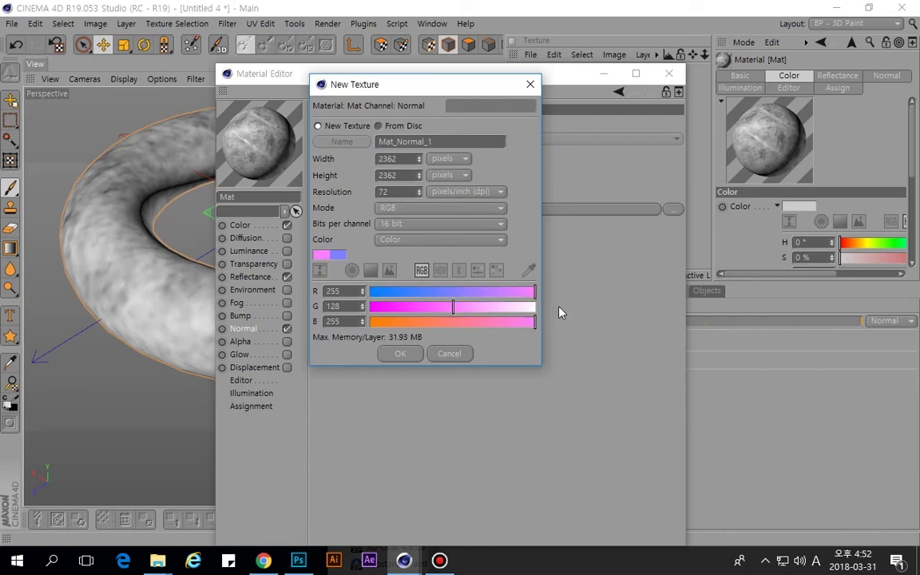
pyautogui.moveTo(559, 313); pyautogui.dragTo(457, 299)
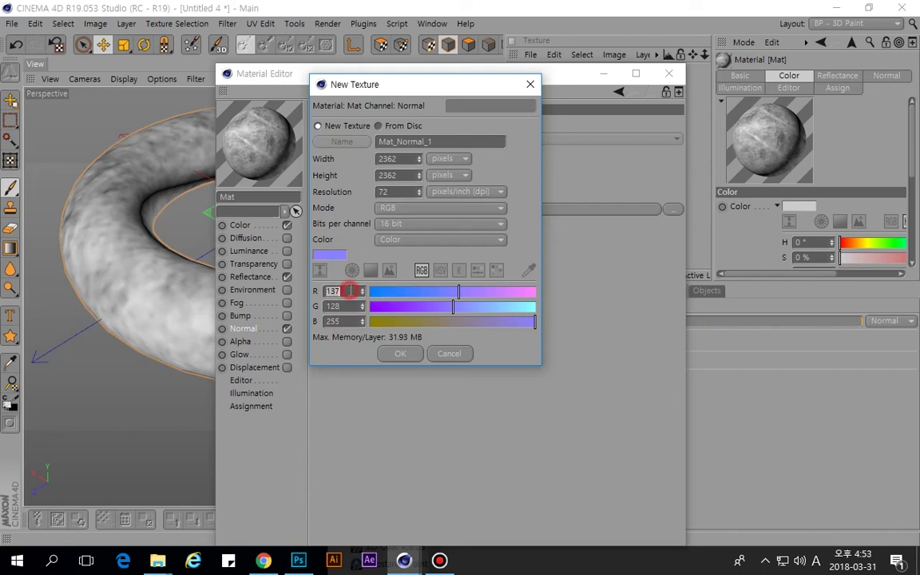
pyautogui.write('8')
pyautogui.press('Return')
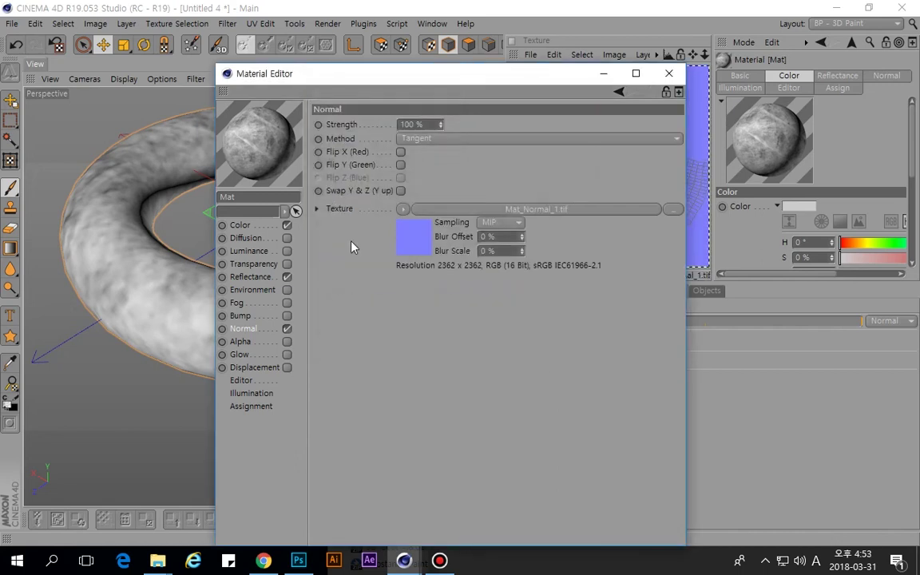
# Clear the Normal channel's texture and create a replacement, Mat_Normal_2, coloured R 128, G 128, B 255.
pyautogui.click(402, 232)
pyautogui.click(649, 91)
pyautogui.click(398, 210)
pyautogui.click(412, 132)
pyautogui.click(399, 209)
pyautogui.click(436, 223)
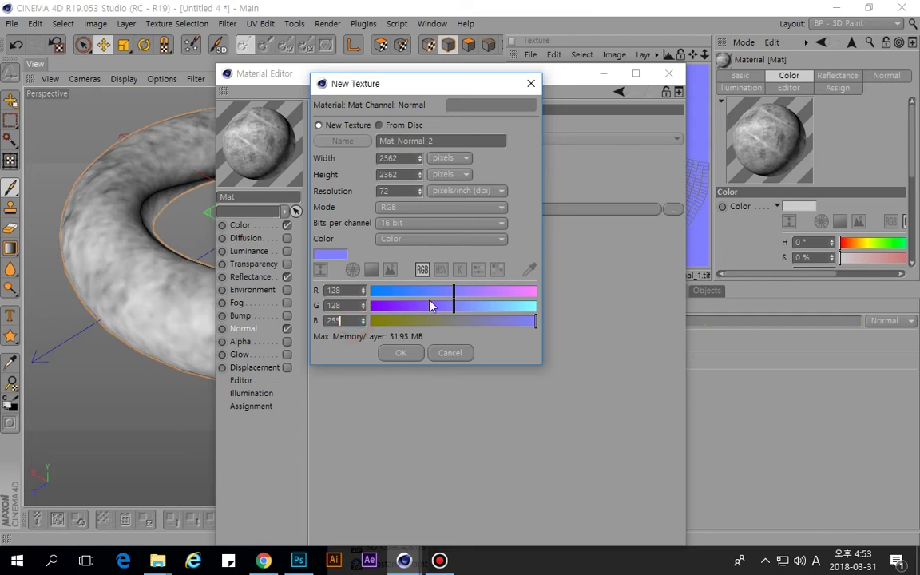
pyautogui.click(406, 354)
# Switch to File Explorer and view Rendering_with_normal_mapping from the UV folder in the Photos app.
pyautogui.moveTo(404, 74); pyautogui.dragTo(348, 37)
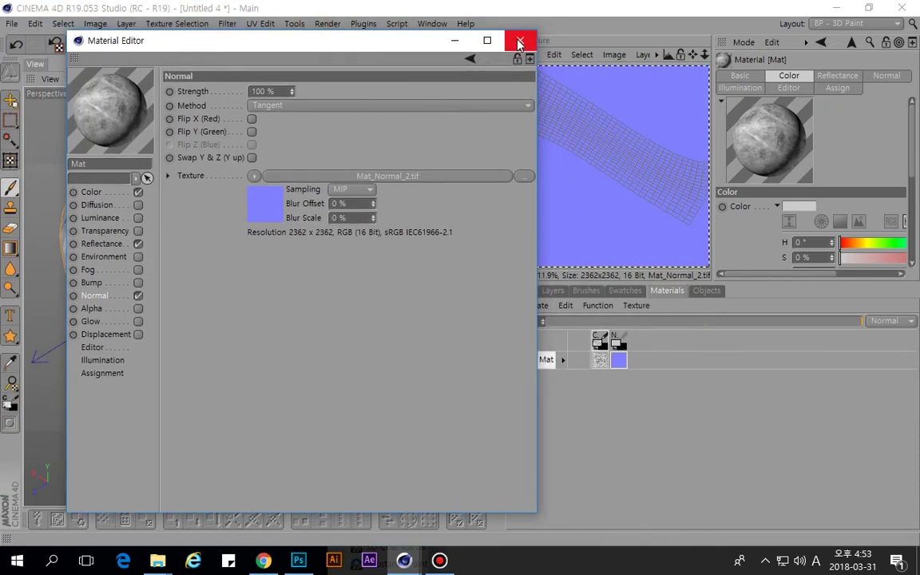
pyautogui.click(455, 40)
pyautogui.click(838, 10)
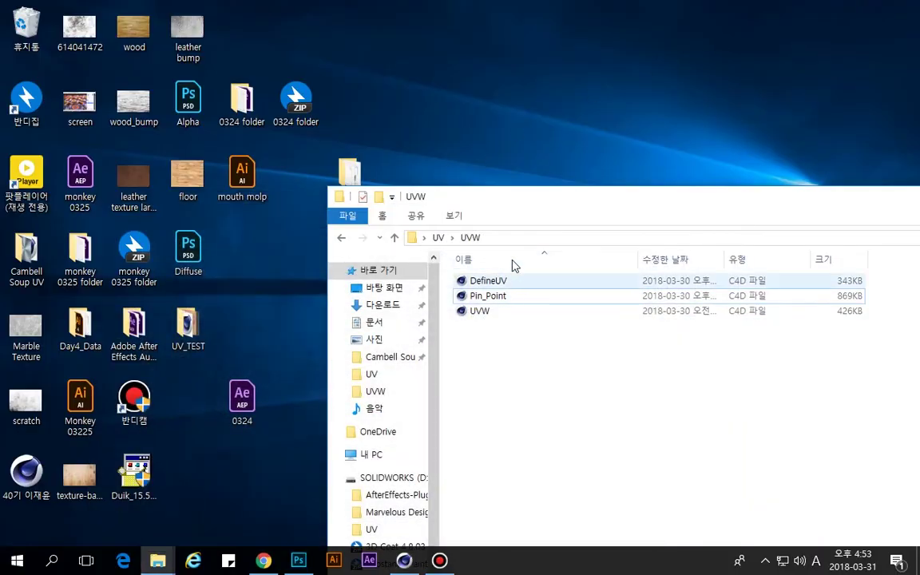
pyautogui.click(437, 237)
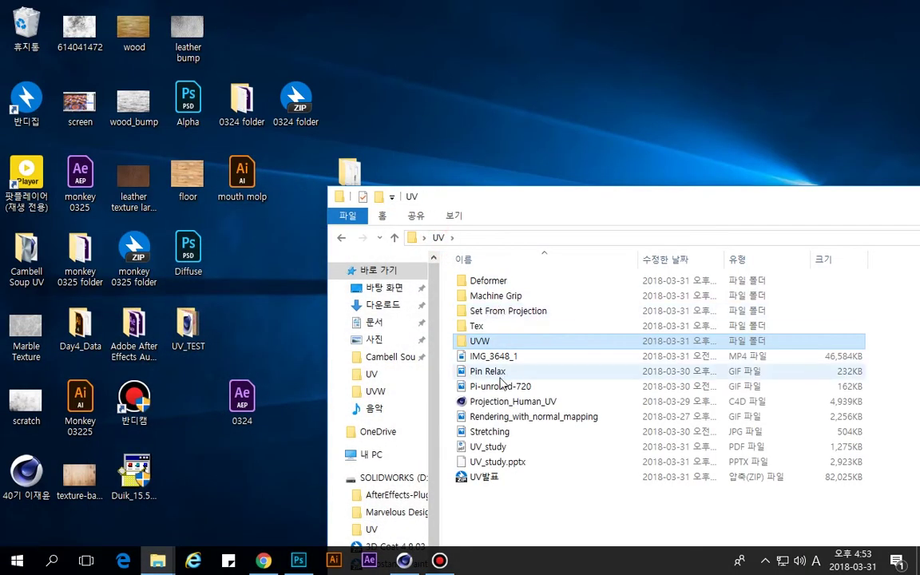
pyautogui.doubleClick(479, 417)
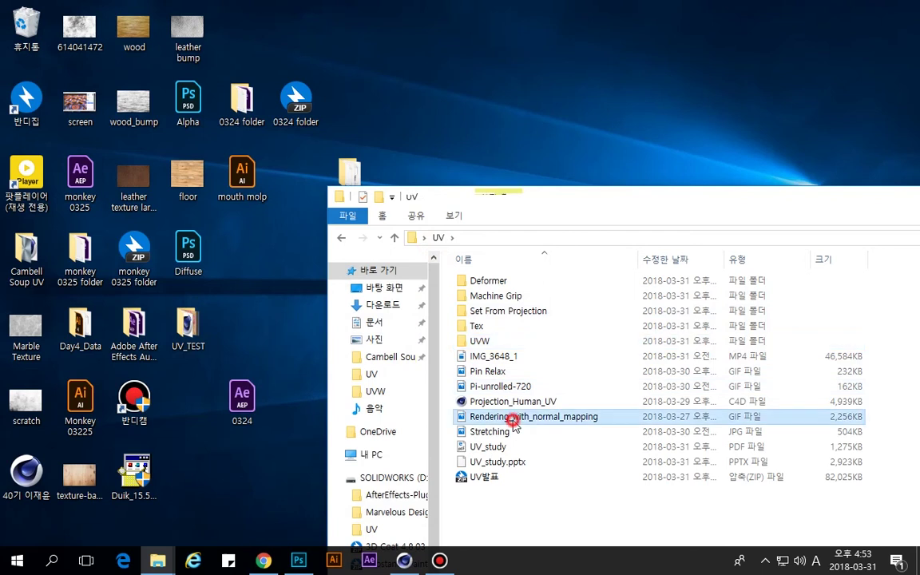
pyautogui.click(508, 489)
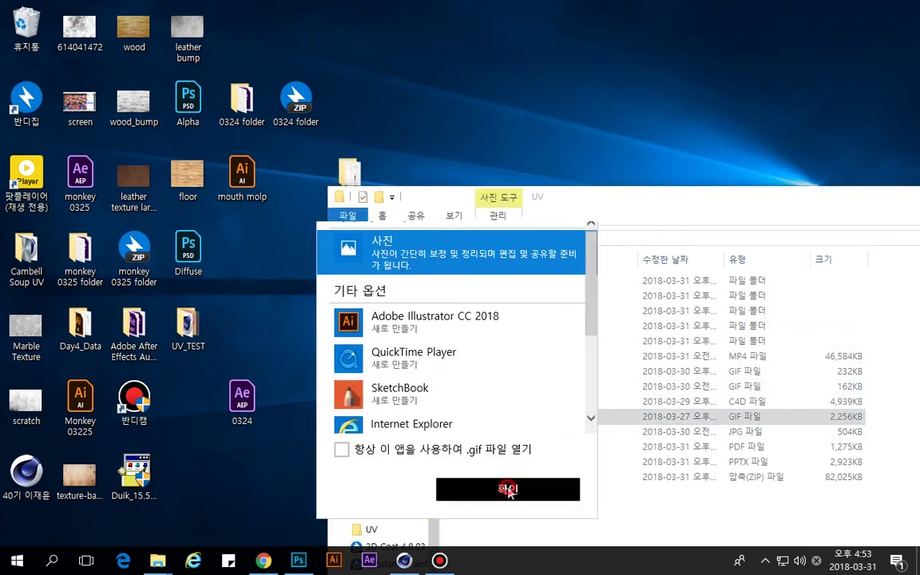
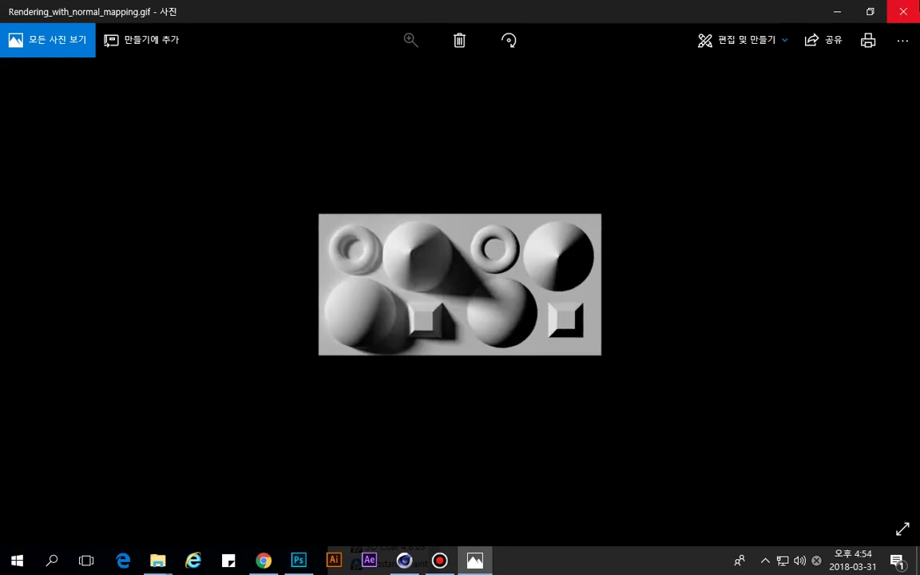
pyautogui.hotkey('alt', 'F4')
# Look through the UV folder's reference media, including Pi-unrolled-720, Pin Relax, the IMG_3648_1 video and Stretching.
pyautogui.click(504, 515)
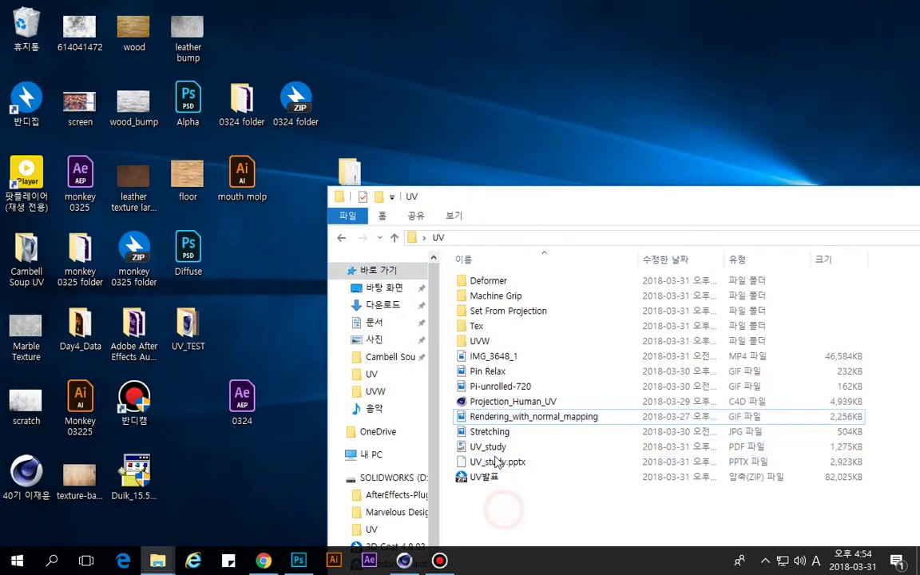
pyautogui.doubleClick(503, 387)
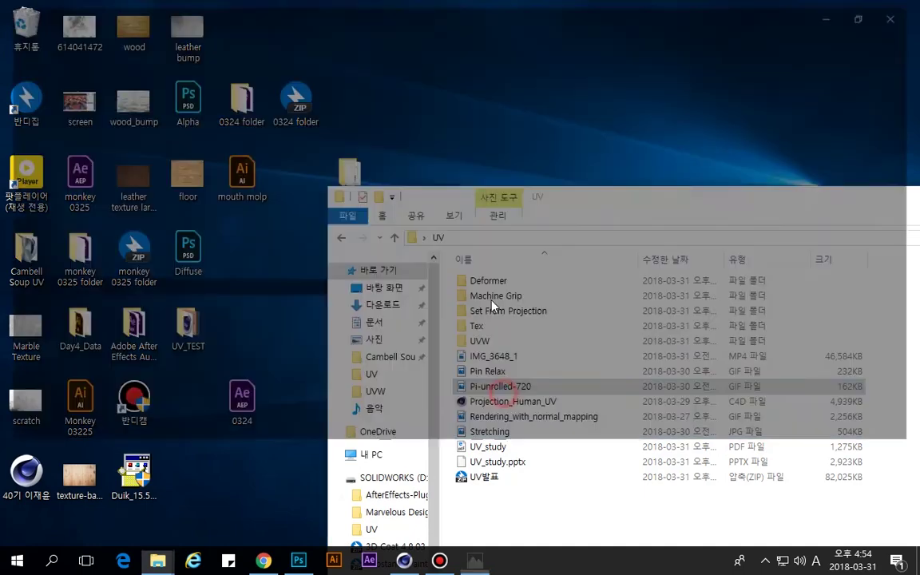
pyautogui.click(902, 12)
pyautogui.doubleClick(491, 313)
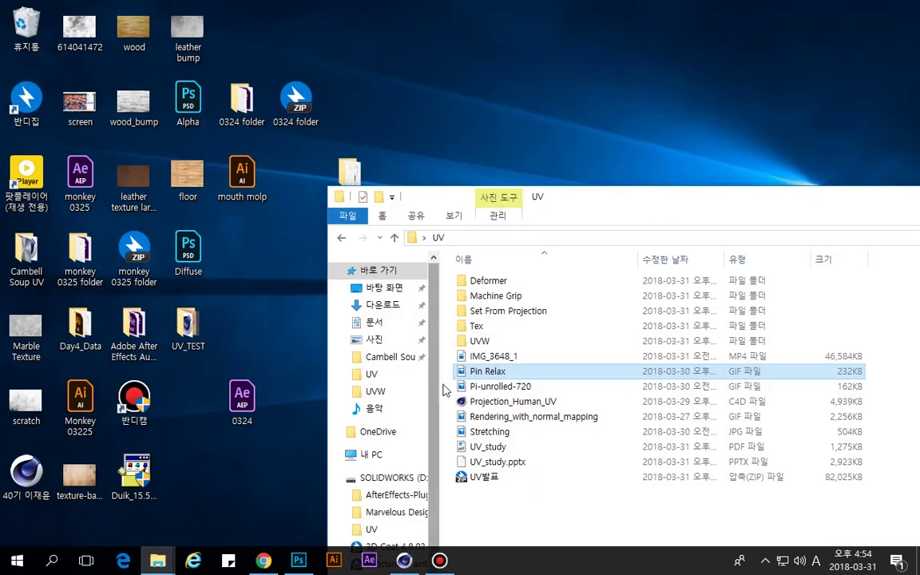
pyautogui.doubleClick(479, 357)
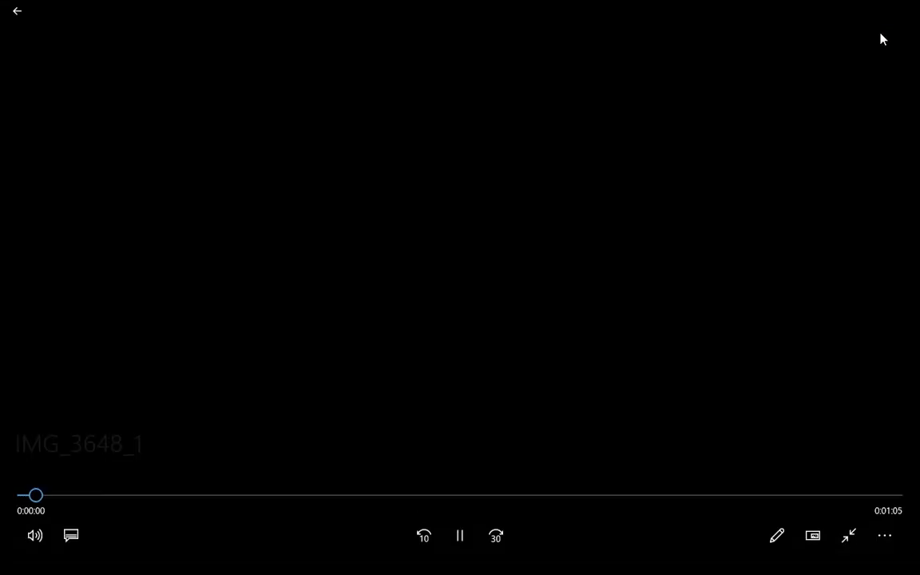
pyautogui.click(903, 11)
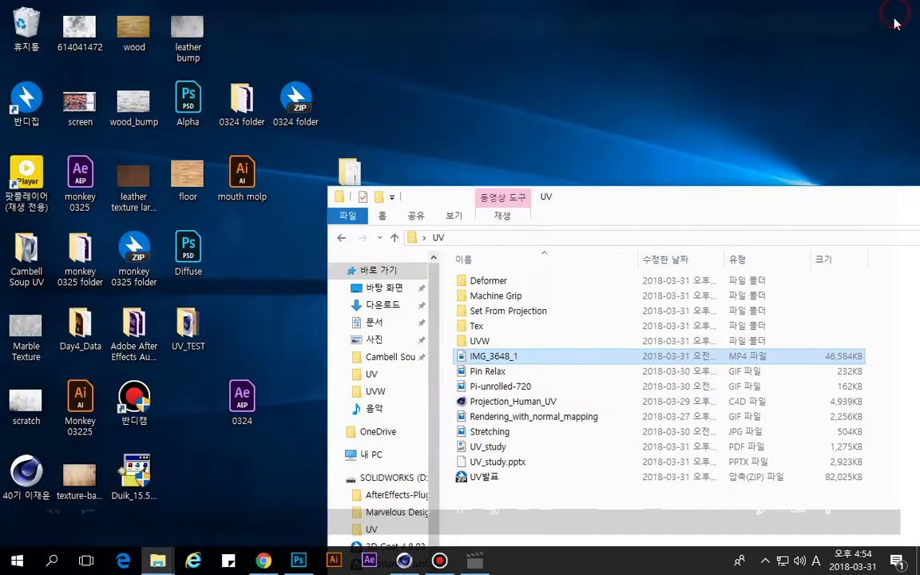
pyautogui.click(492, 504)
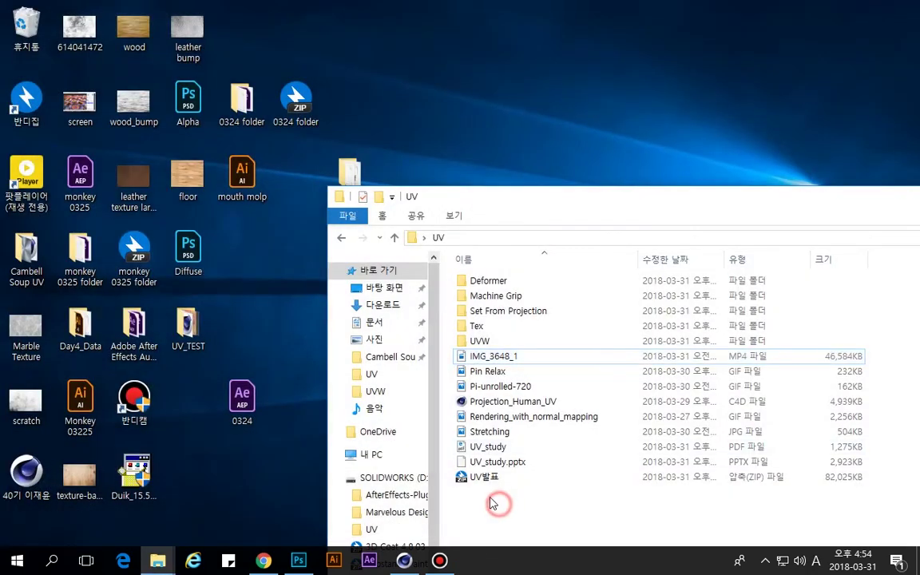
pyautogui.doubleClick(509, 433)
pyautogui.click(903, 11)
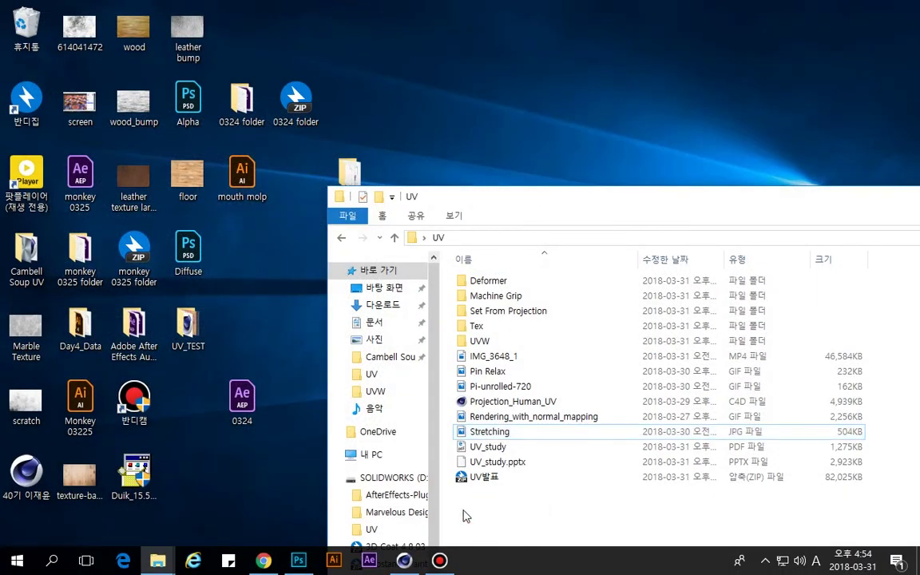
# Return to Cinema 4D, close the Material Editor and deselect the material Mat.
pyautogui.hotkey('alt', 'Tab')
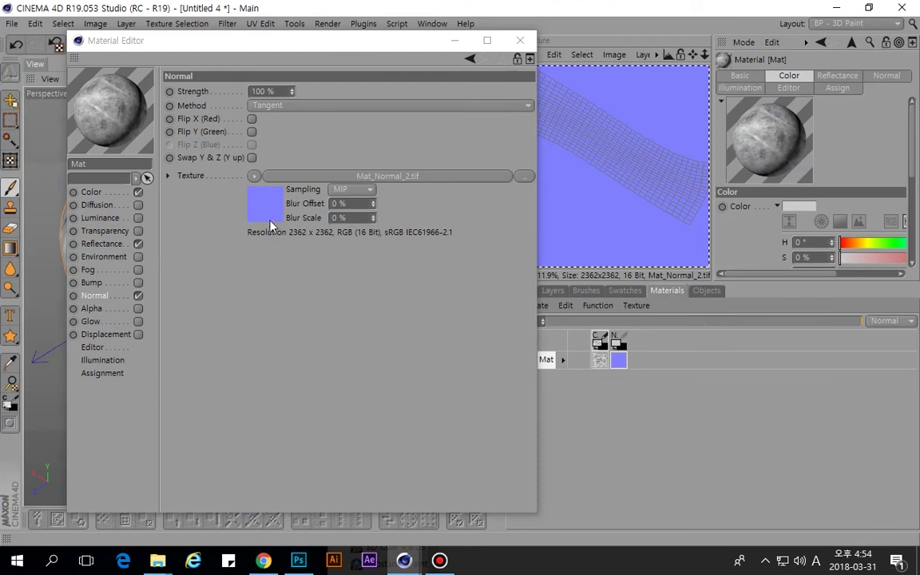
pyautogui.moveTo(302, 55); pyautogui.dragTo(368, 109)
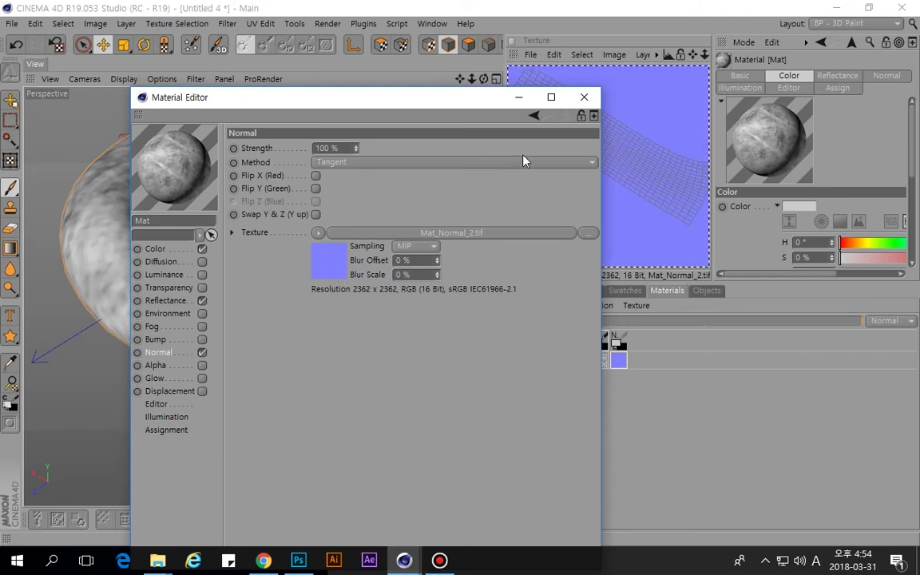
pyautogui.moveTo(470, 105); pyautogui.dragTo(457, 118)
pyautogui.click(539, 116)
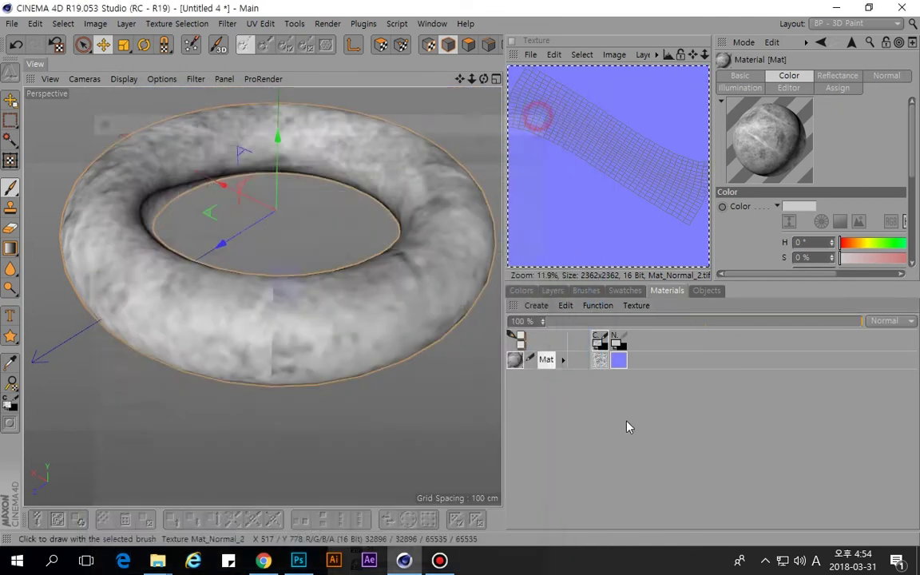
pyautogui.click(637, 481)
# Switch to File Explorer and look through the Tex, UVW and Machine Grip subfolders of the UV folder.
pyautogui.moveTo(160, 561)
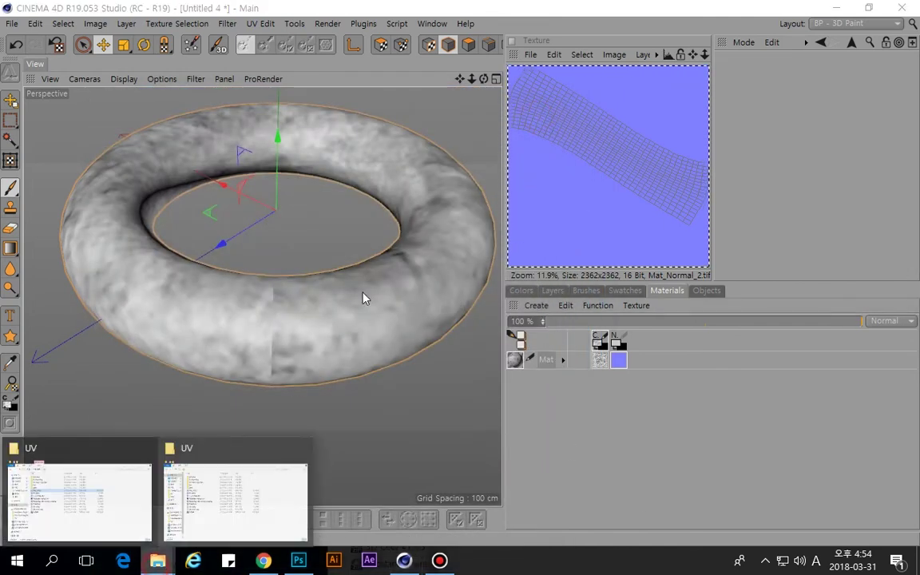
pyautogui.click(201, 479)
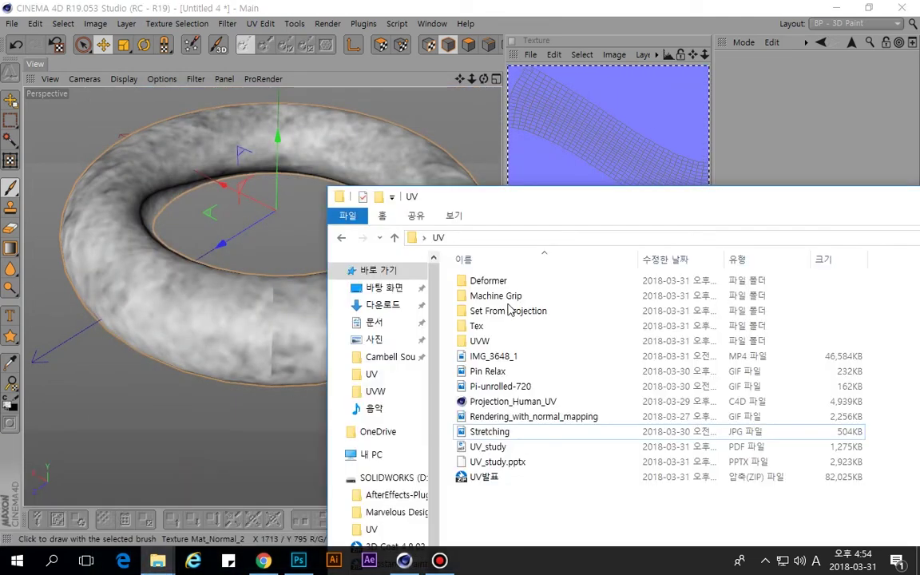
pyautogui.doubleClick(477, 326)
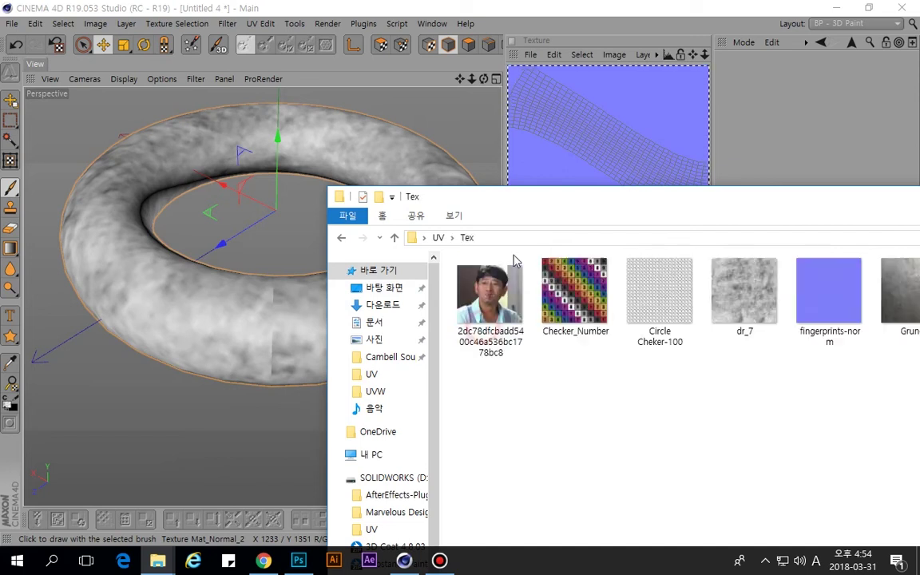
pyautogui.click(438, 238)
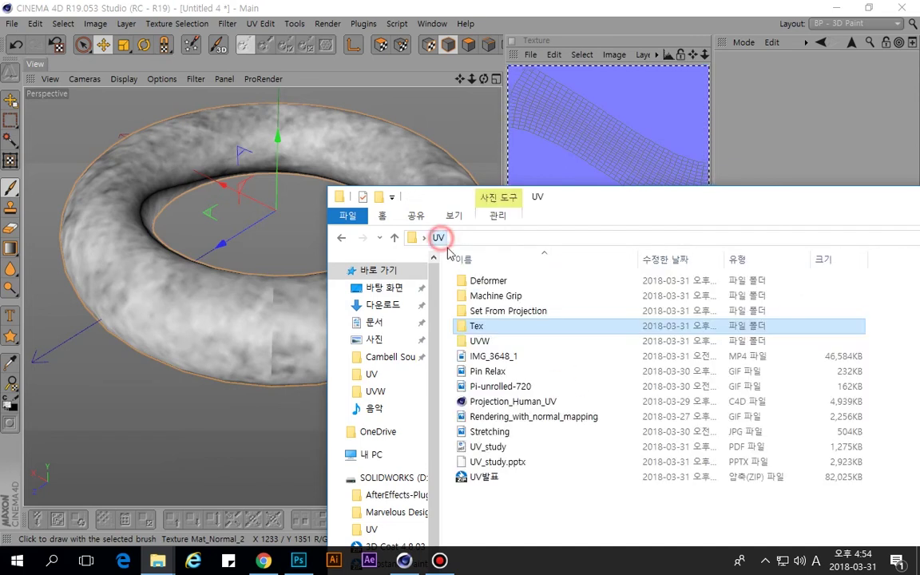
pyautogui.doubleClick(483, 341)
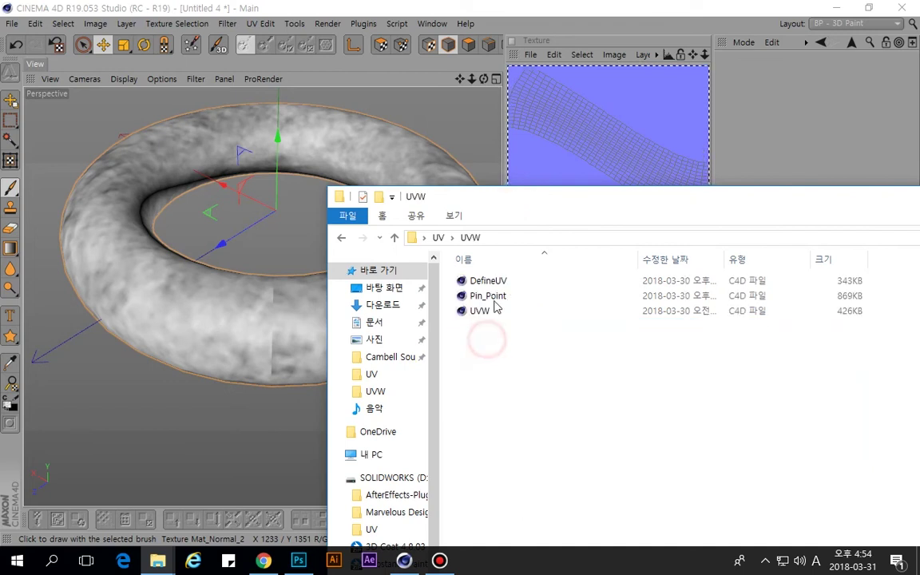
pyautogui.click(440, 238)
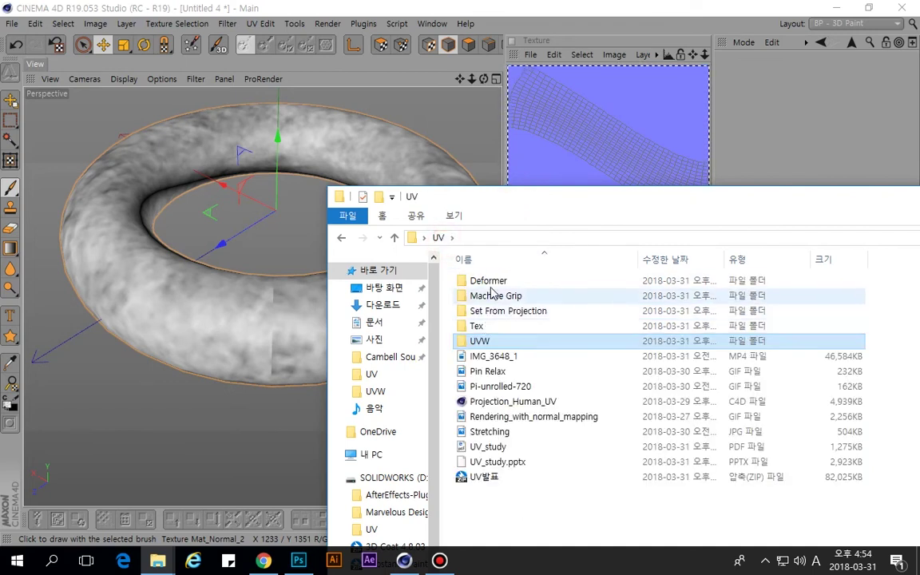
pyautogui.doubleClick(491, 297)
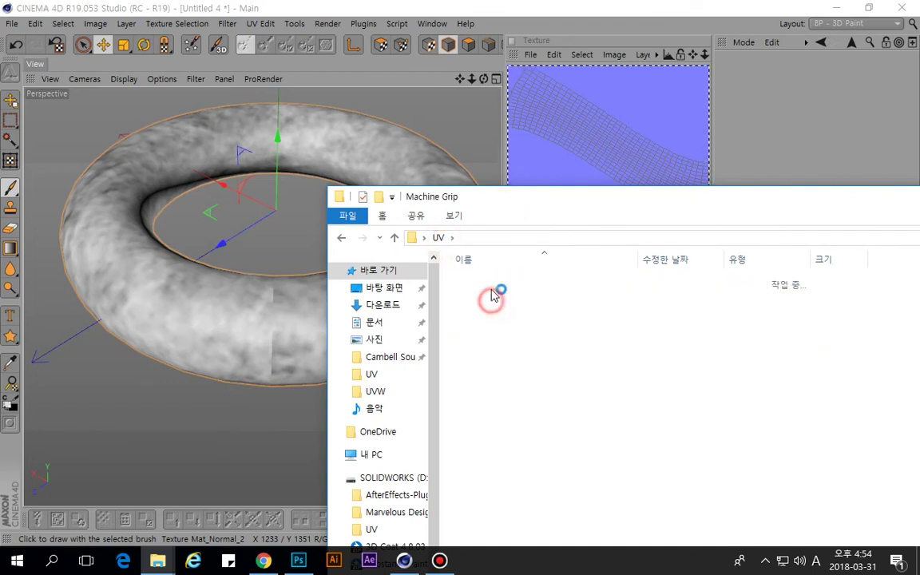
pyautogui.click(439, 238)
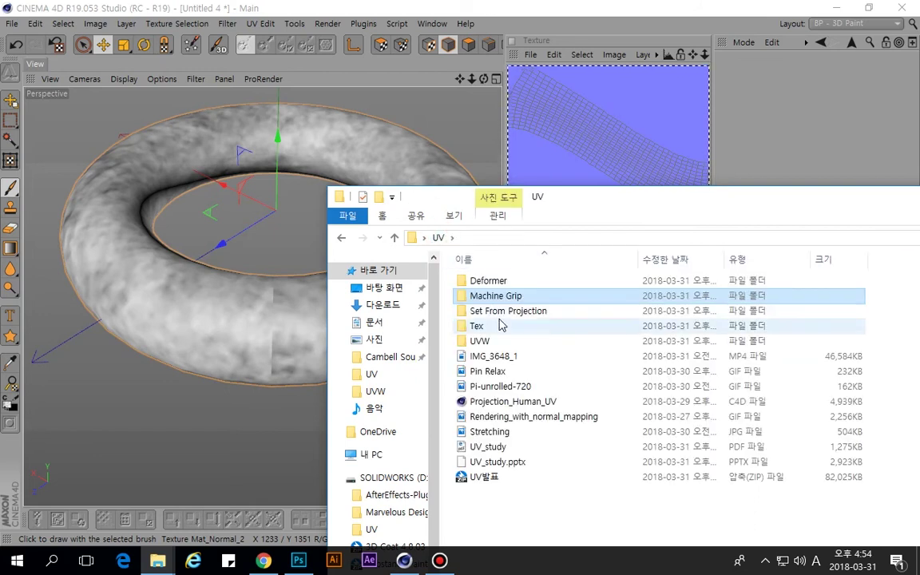
# Look through the Set From Projection and Tex subfolders and the contents of the UV발표 archive, closing the archive window when done.
pyautogui.doubleClick(504, 314)
pyautogui.doubleClick(475, 282)
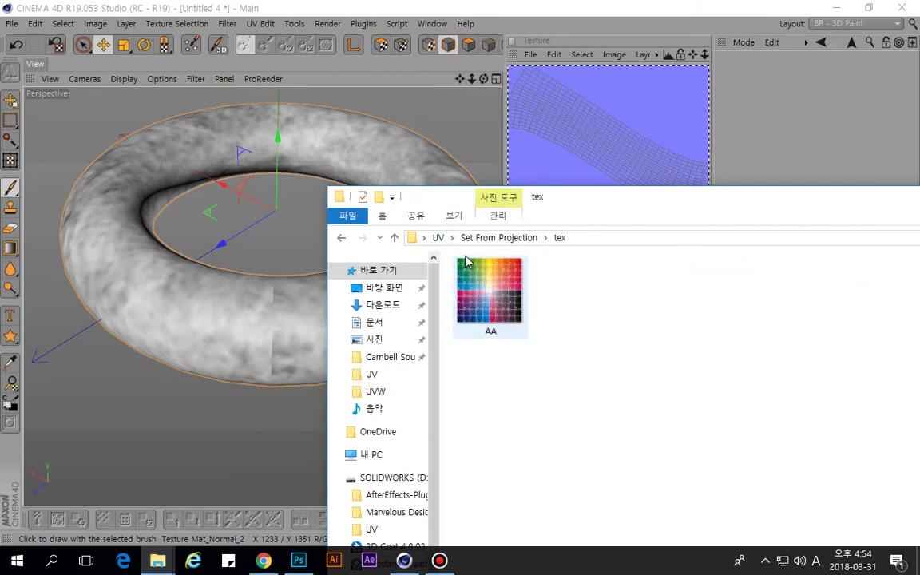
pyautogui.click(480, 237)
pyautogui.click(439, 238)
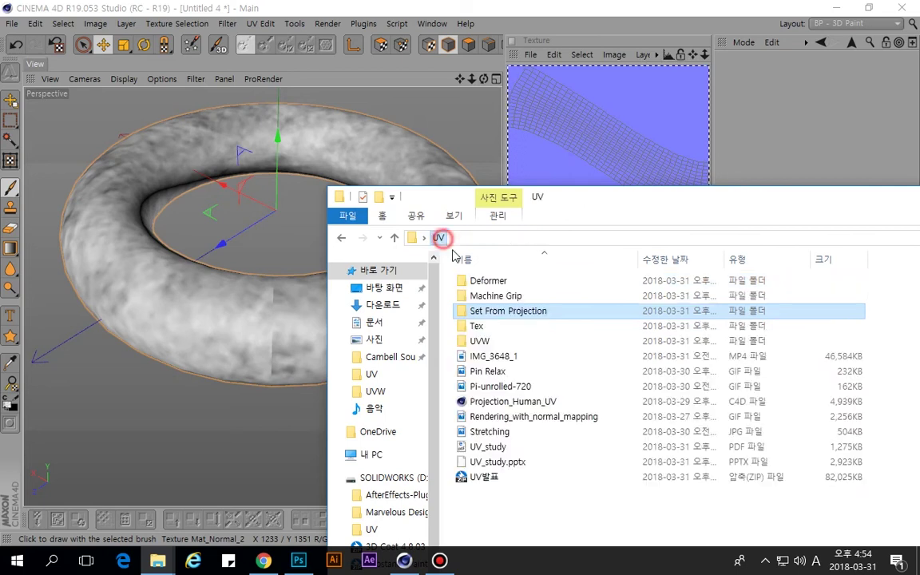
pyautogui.doubleClick(486, 325)
pyautogui.moveTo(676, 188); pyautogui.dragTo(505, 180)
pyautogui.click(252, 209)
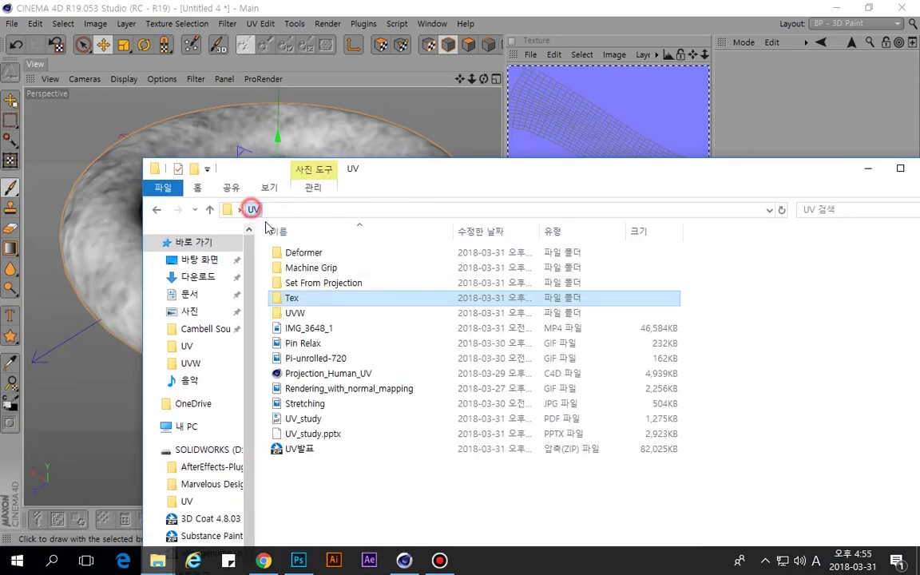
pyautogui.doubleClick(297, 449)
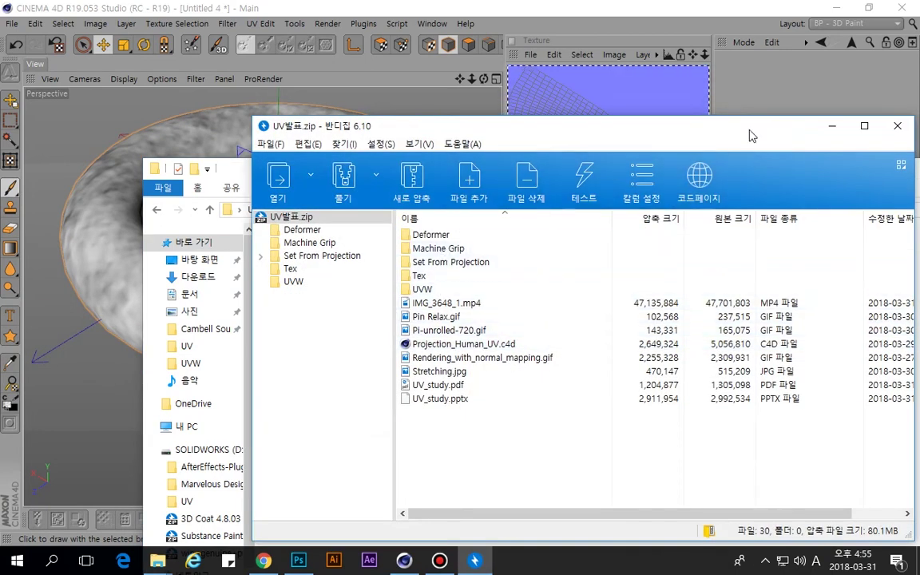
pyautogui.click(888, 128)
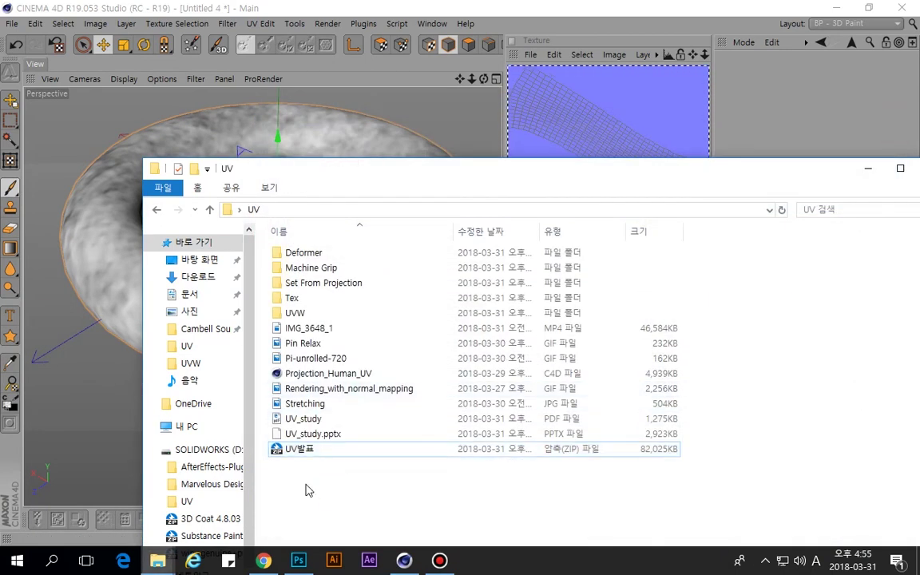
# Switch to Chrome and search Google Images for "normal map".
pyautogui.click(264, 560)
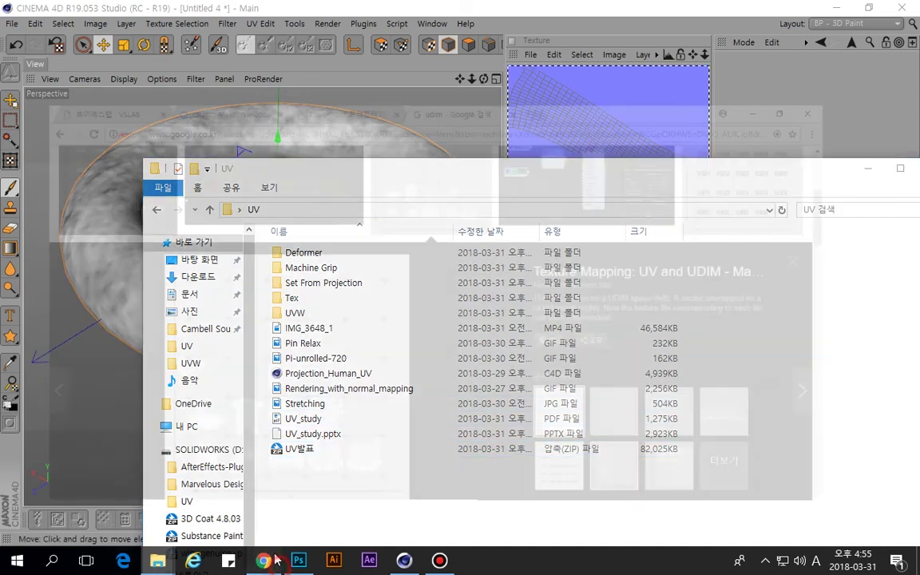
pyautogui.click(436, 37)
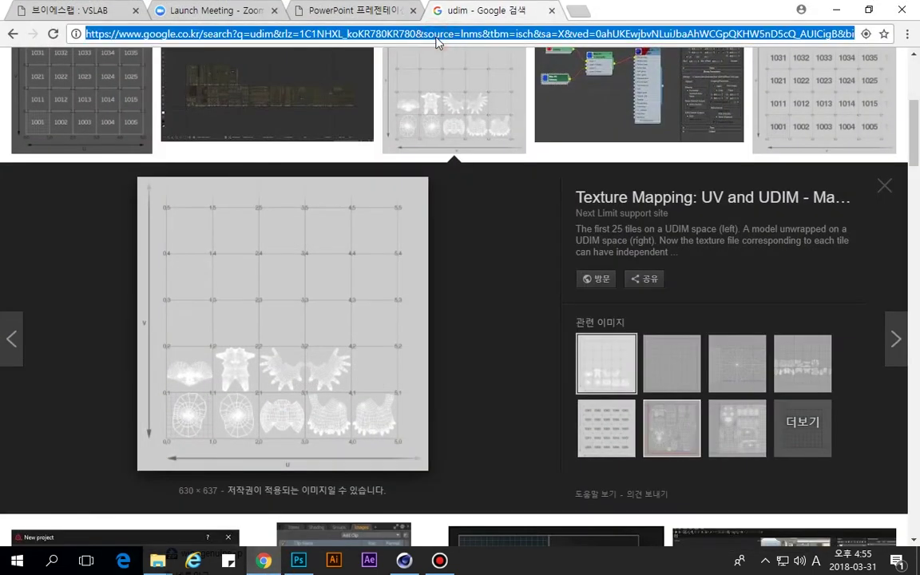
pyautogui.write('normap')
pyautogui.press('Return')
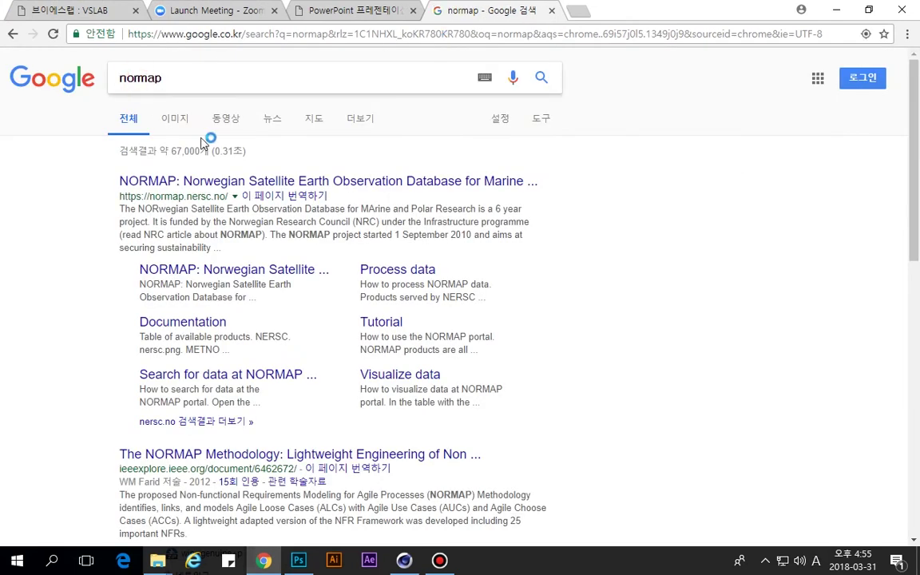
pyautogui.write('l')
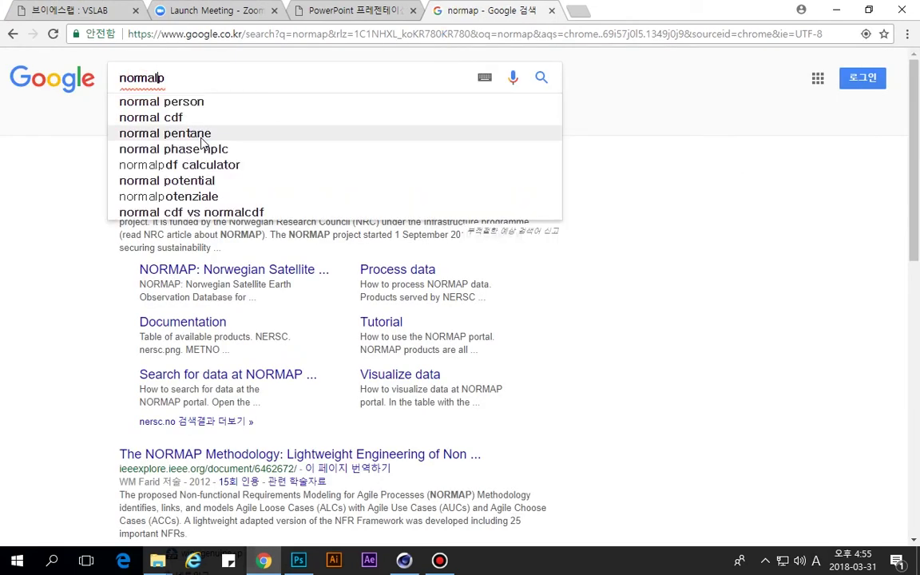
pyautogui.write(' ma')
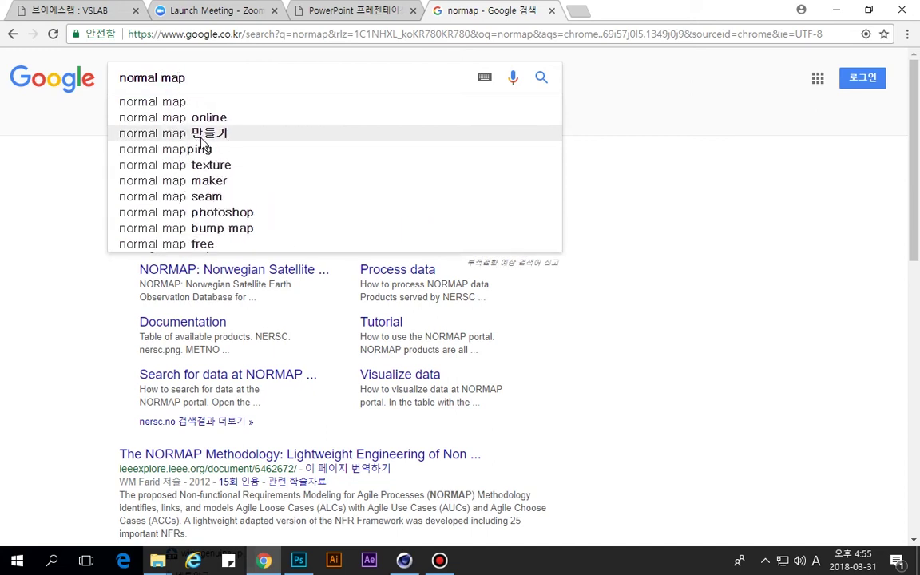
pyautogui.press('Return')
pyautogui.click(169, 121)
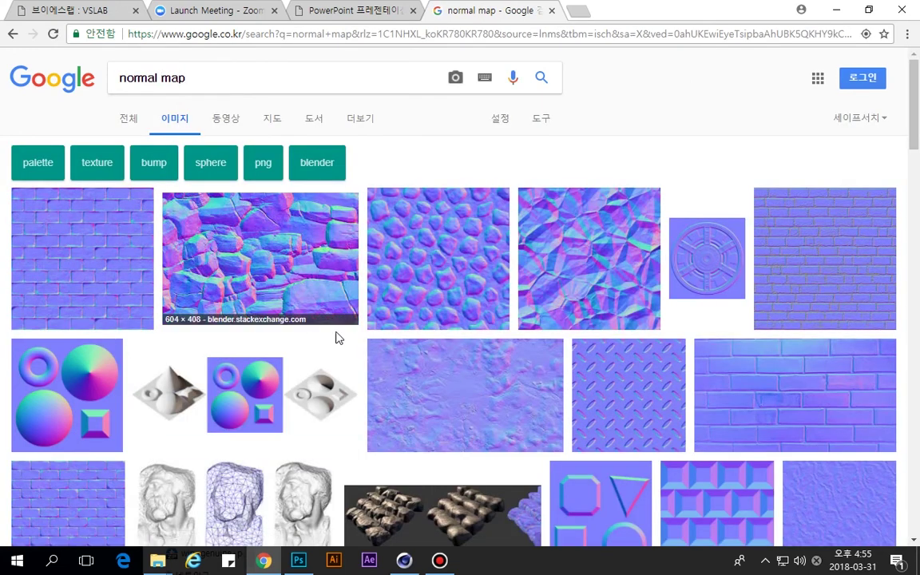
# Open the LearnOpenGL brick normal map among the image results and save it as the JPEG file NOrmal in the desktop's UV folder.
pyautogui.scroll(-3, 473, 392)
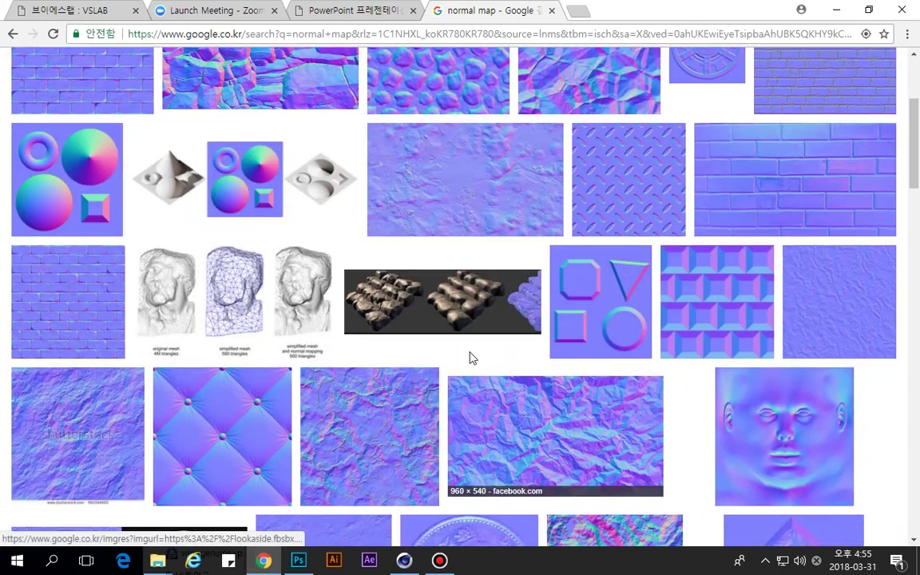
pyautogui.scroll(2, 46, 212)
pyautogui.scroll(-3, 74, 238)
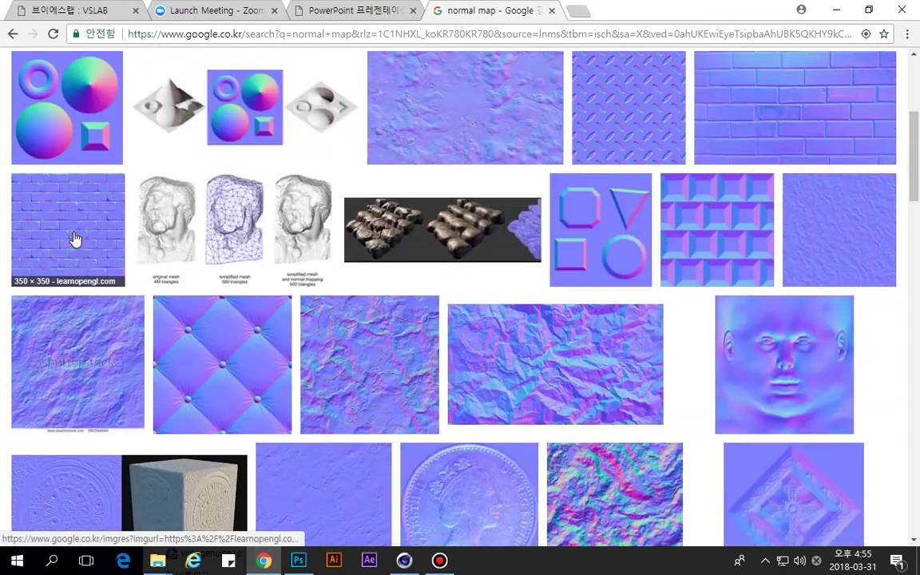
pyautogui.click(77, 207)
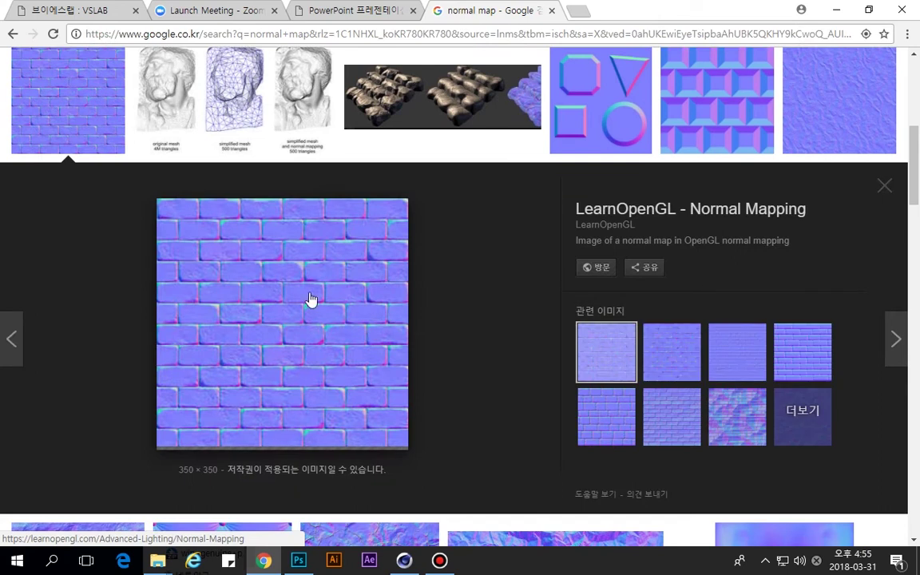
pyautogui.rightClick(303, 298)
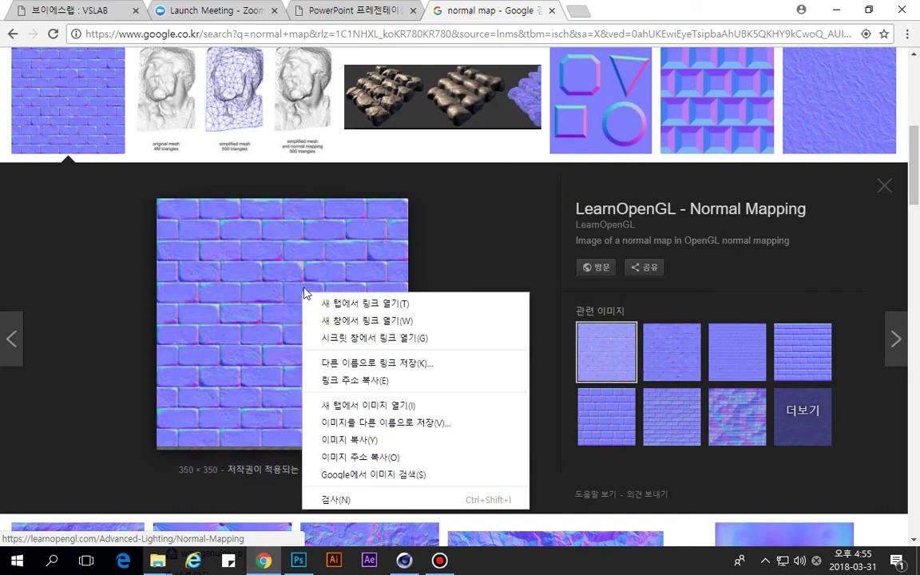
pyautogui.click(356, 421)
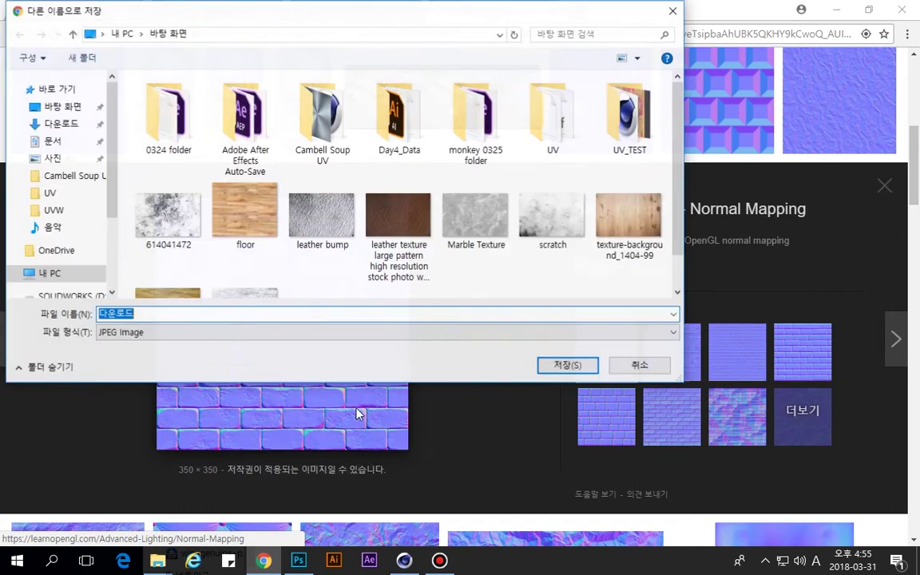
pyautogui.doubleClick(553, 120)
pyautogui.doubleClick(151, 317)
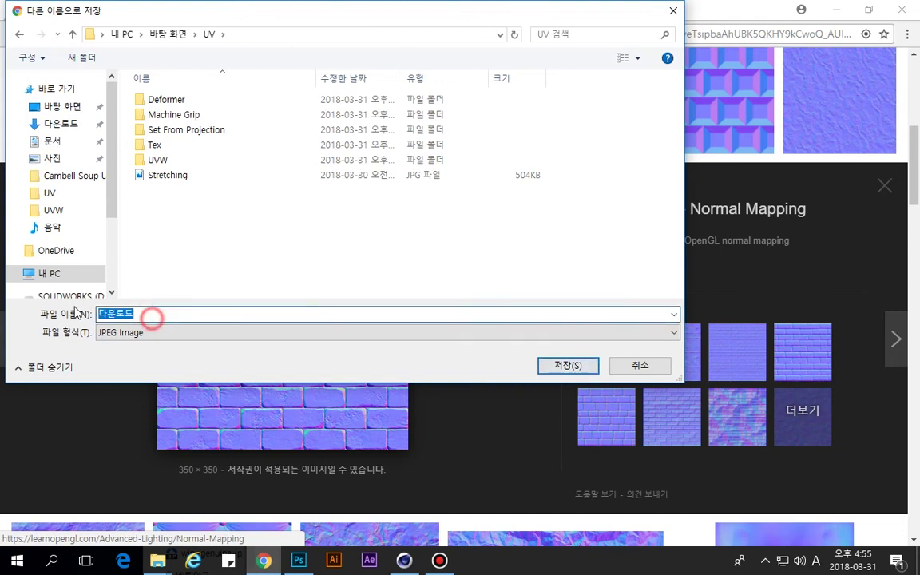
pyautogui.write('sh')
pyautogui.press('BackSpace')
pyautogui.press('BackSpace')
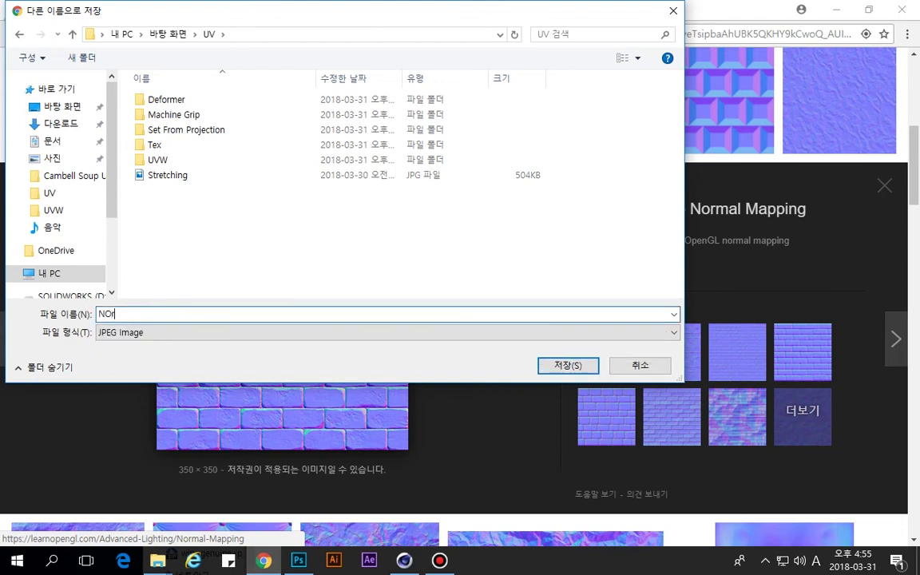
pyautogui.press('Return')
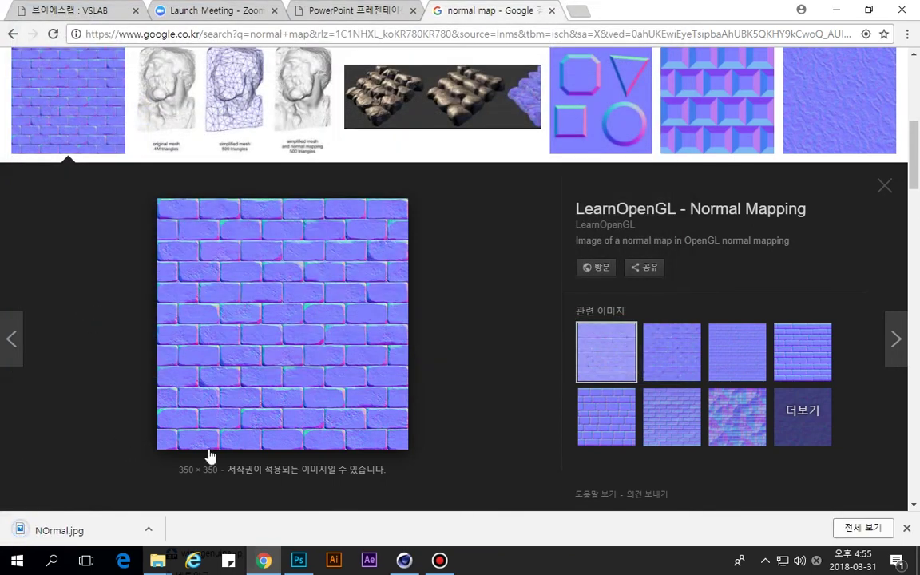
# Return to Cinema 4D, enable the Normal channel for painting and set its paint colour source to Texture Paint.
pyautogui.click(406, 563)
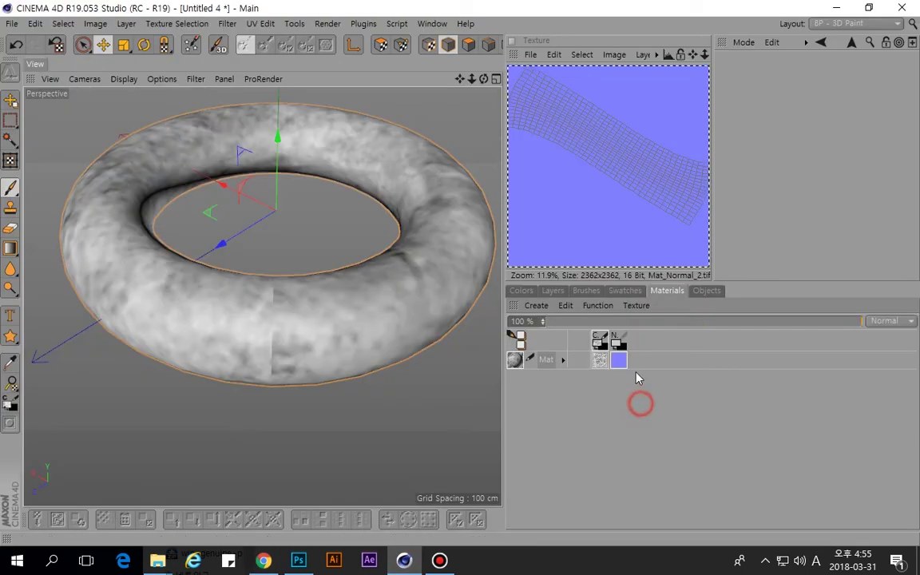
pyautogui.click(617, 341)
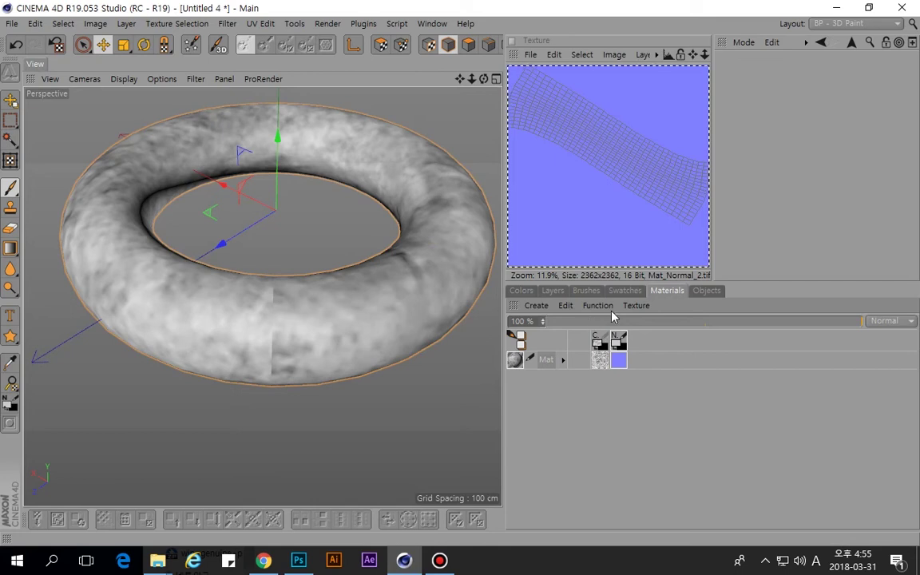
pyautogui.click(520, 291)
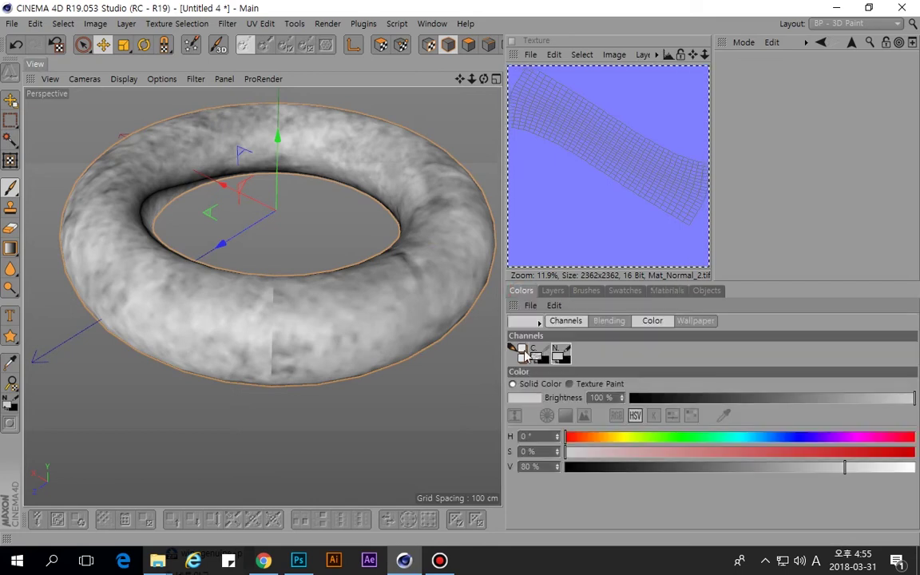
pyautogui.click(571, 385)
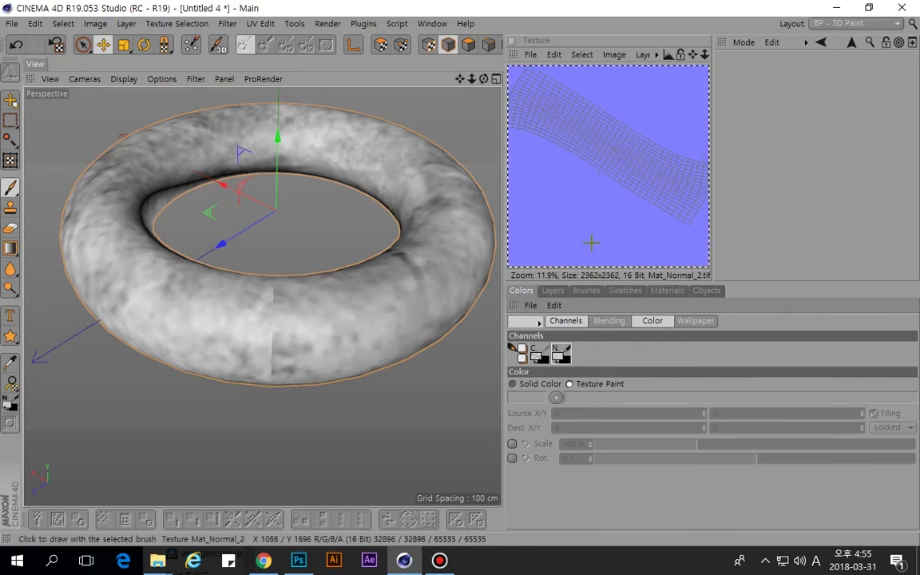
# Load NOrmal.jpg from the desktop's UV folder as the Texture Paint pattern.
pyautogui.click(556, 397)
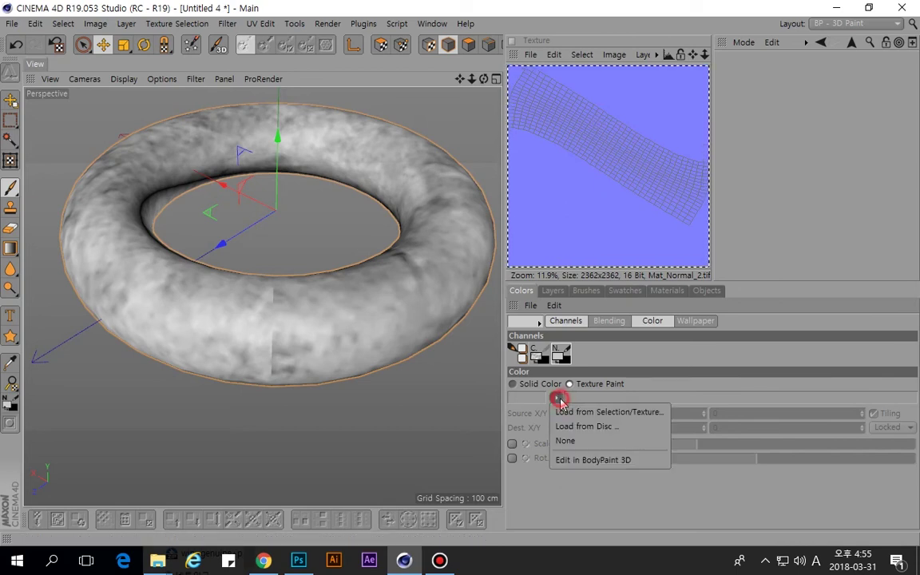
pyautogui.click(573, 427)
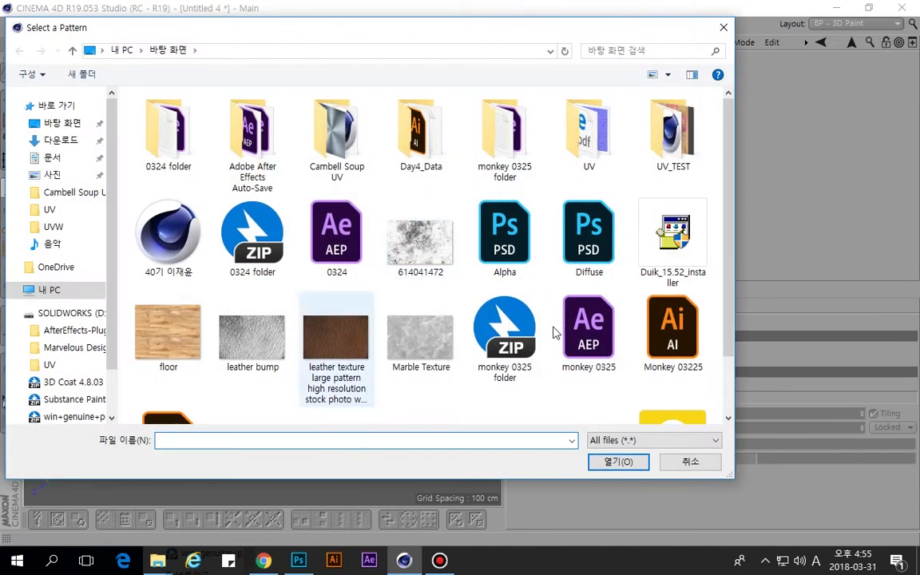
pyautogui.click(592, 135)
pyautogui.doubleClick(592, 136)
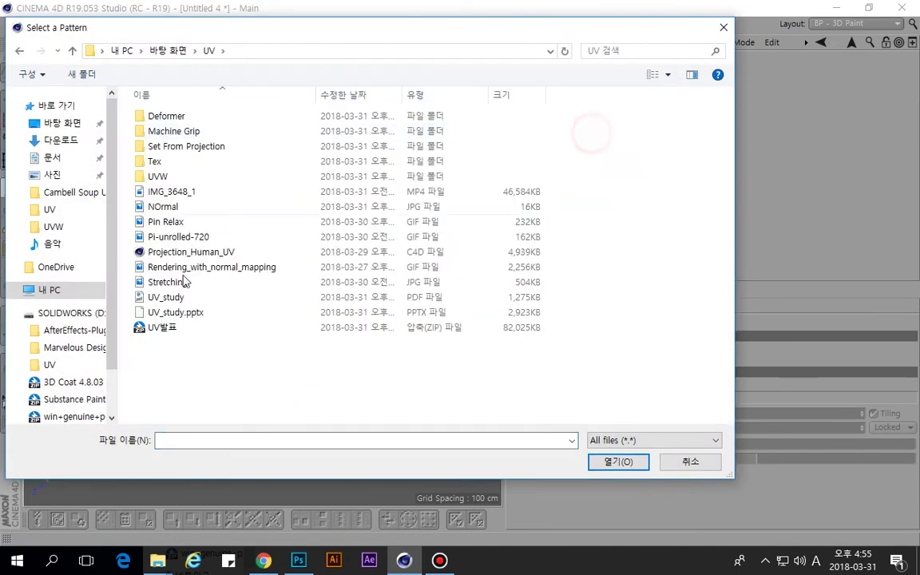
pyautogui.click(170, 209)
pyautogui.doubleClick(170, 209)
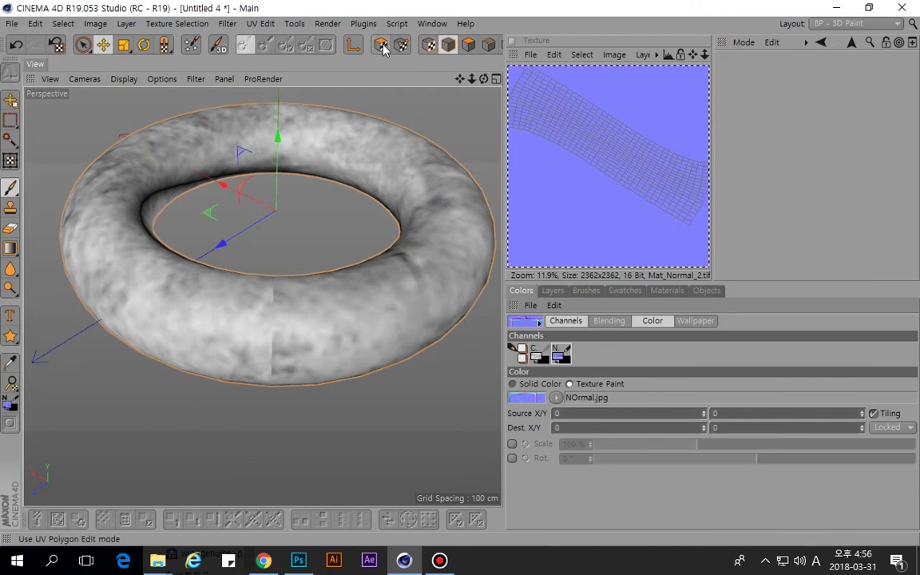
# Paint the brick normal pattern onto the torus's front and back in projection painting mode, apply the projection and leave the mode.
pyautogui.click(217, 45)
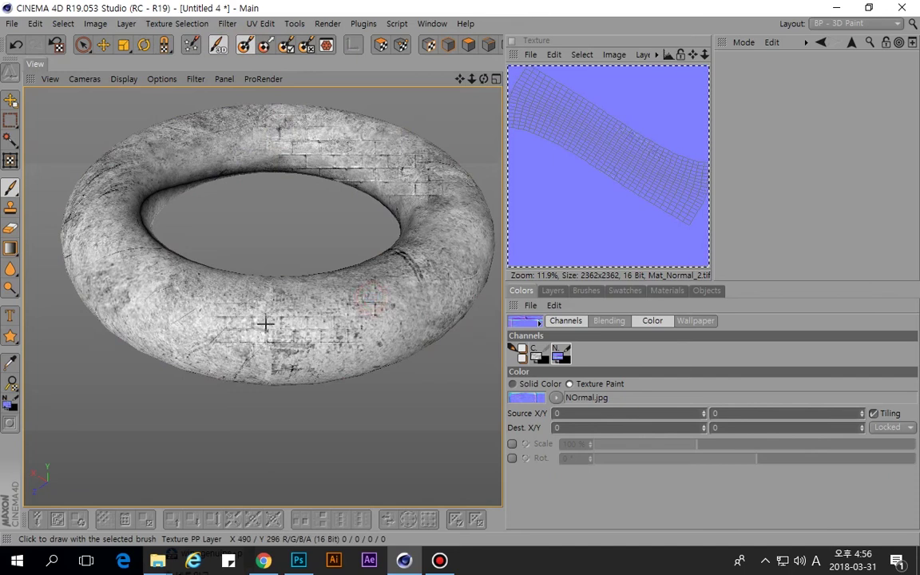
pyautogui.moveTo(237, 323)
pyautogui.keyDown('alt'); pyautogui.mouseDown()
pyautogui.moveTo(212, 238)
pyautogui.moveTo(245, 300)
pyautogui.mouseUp(); pyautogui.keyUp('alt')
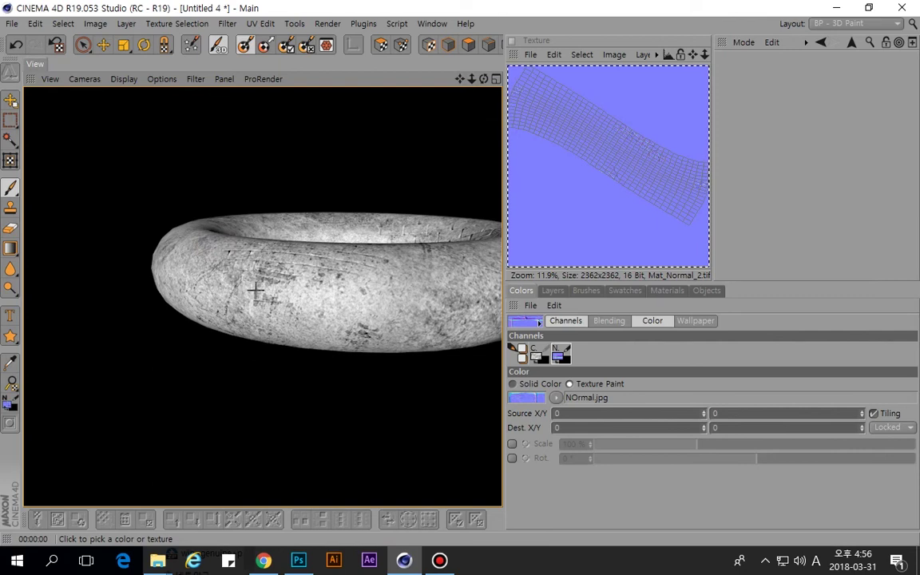
pyautogui.keyDown('alt'); pyautogui.moveTo(291, 277); pyautogui.dragTo(417, 264); pyautogui.keyUp('alt')
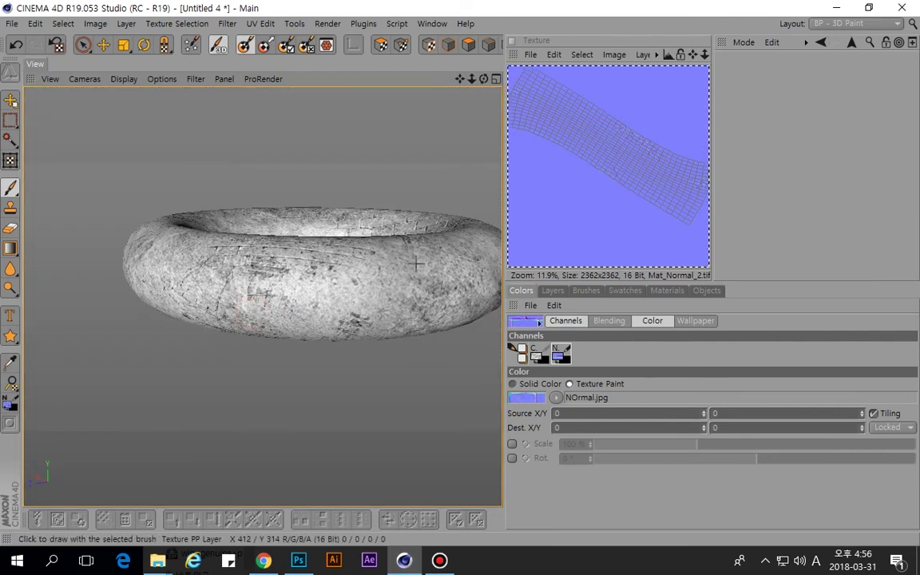
pyautogui.click(553, 291)
pyautogui.click(587, 291)
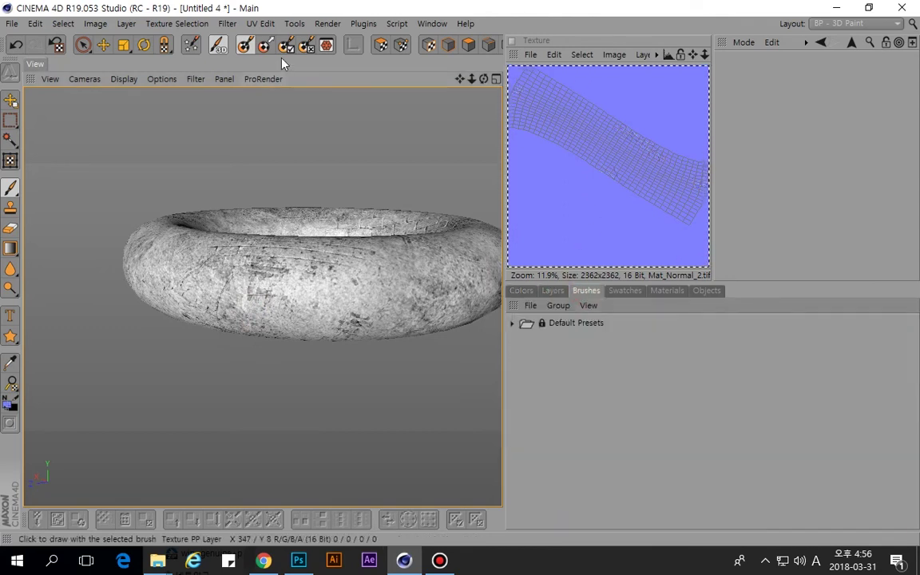
pyautogui.click(246, 47)
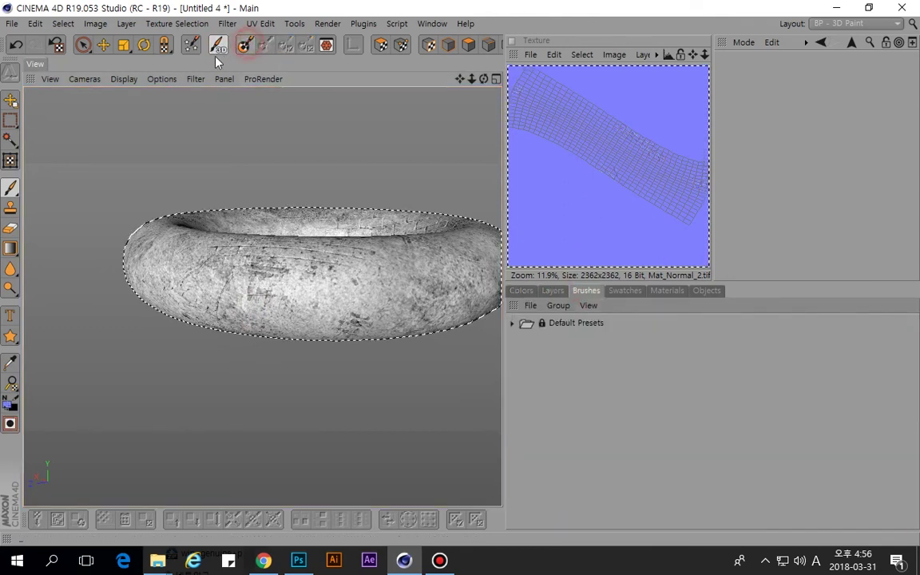
pyautogui.click(83, 45)
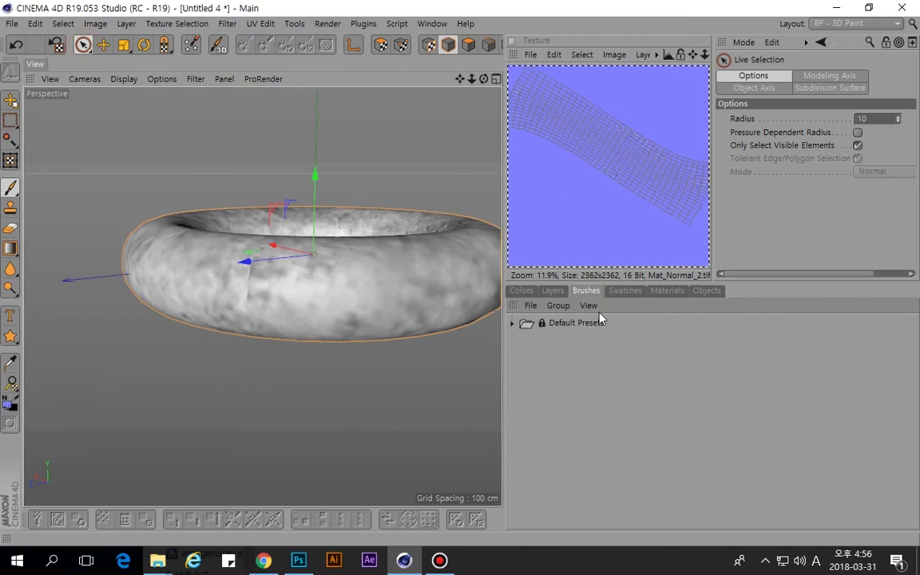
# Open the material Mat and clear the texture from its Color channel, keeping the channel enabled.
pyautogui.click(552, 290)
pyautogui.click(521, 290)
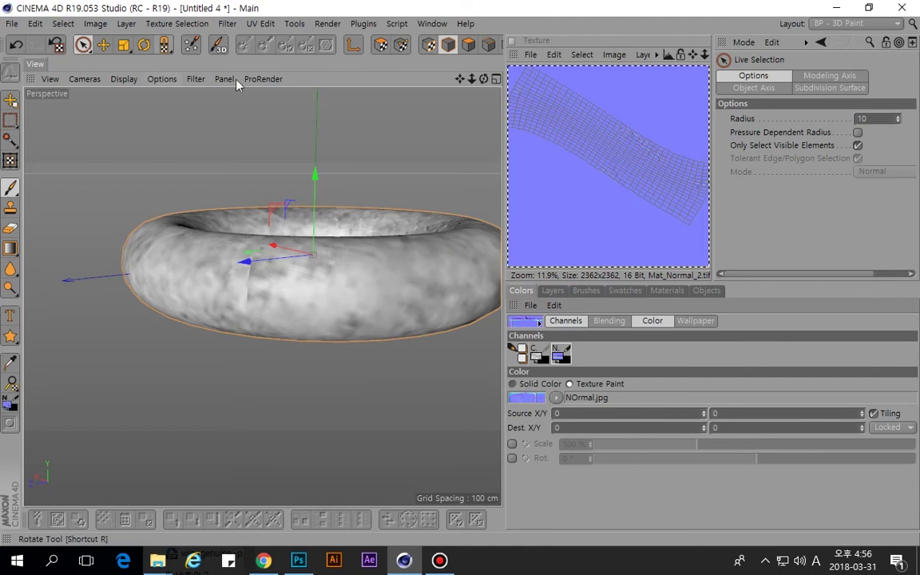
pyautogui.click(667, 290)
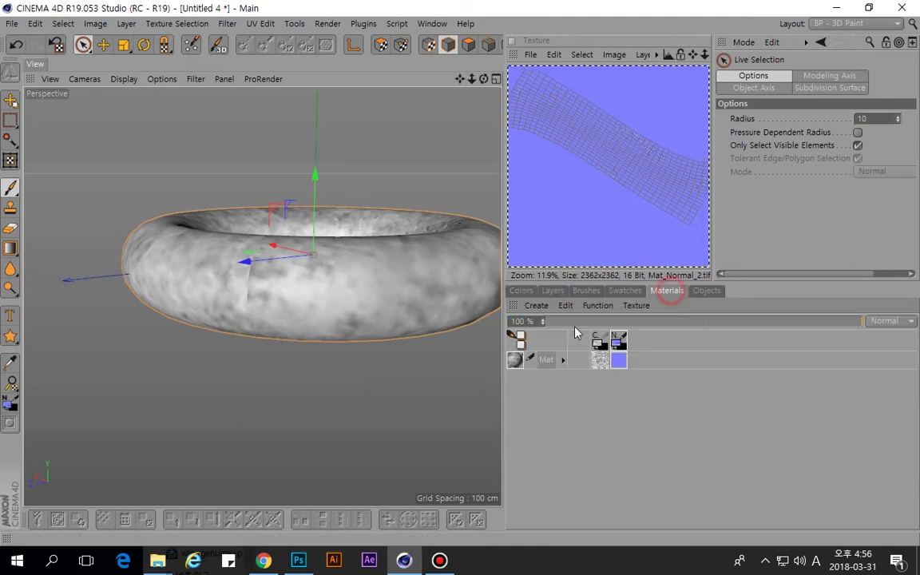
pyautogui.doubleClick(515, 360)
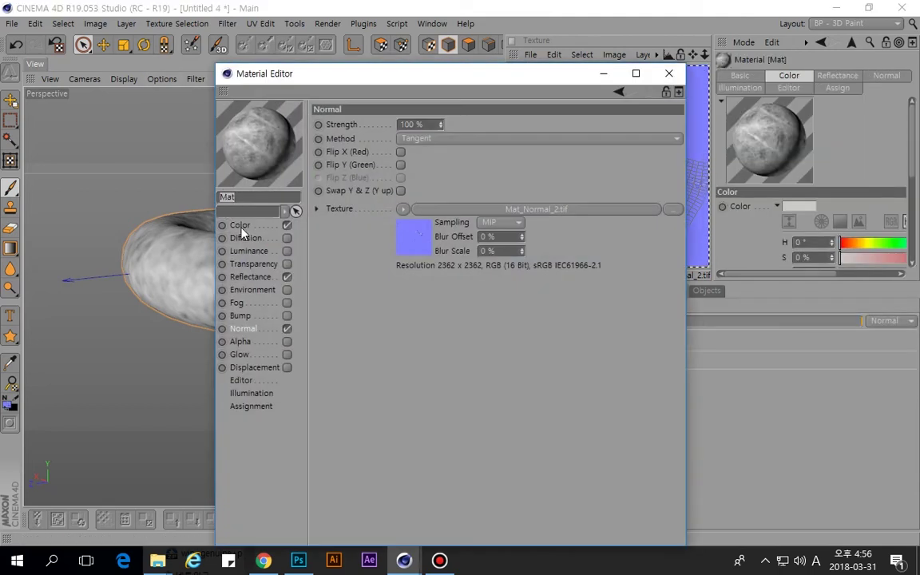
pyautogui.click(287, 229)
pyautogui.click(287, 226)
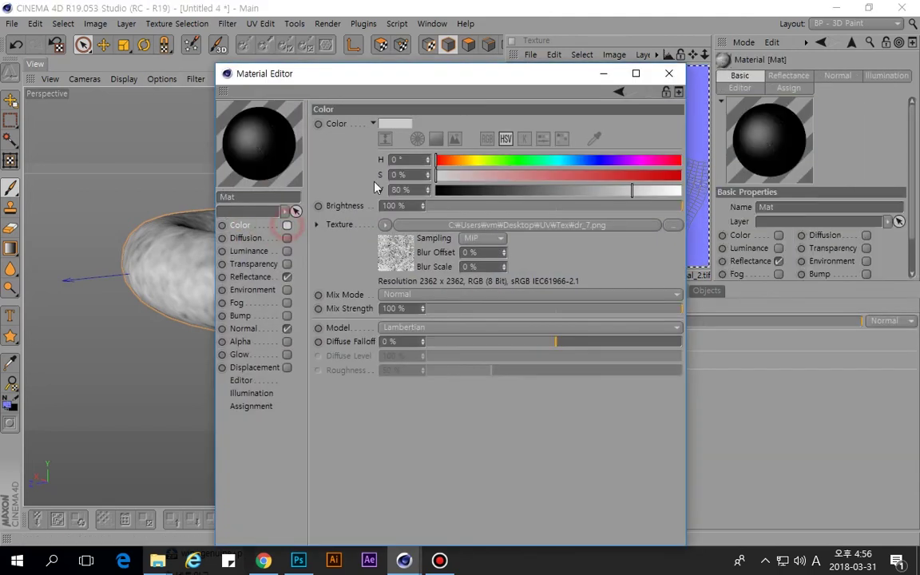
pyautogui.click(286, 226)
pyautogui.click(386, 224)
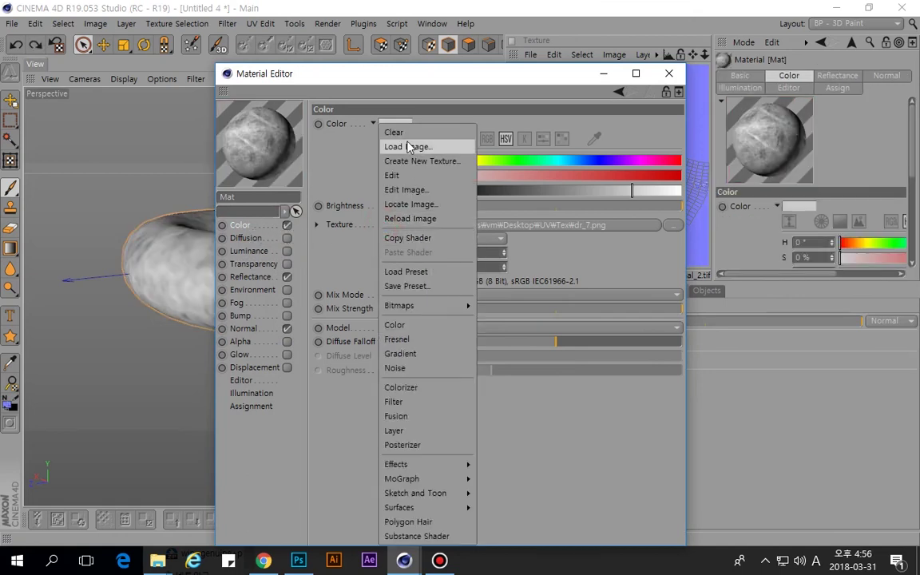
pyautogui.click(407, 131)
pyautogui.click(670, 73)
# Render the torus in the viewport from several angles to examine the painted brick relief.
pyautogui.moveTo(296, 294)
pyautogui.keyDown('alt'); pyautogui.mouseDown()
pyautogui.moveTo(387, 222)
pyautogui.moveTo(290, 298)
pyautogui.mouseUp(); pyautogui.keyUp('alt')
pyautogui.hotkey('ctrl', 'r')
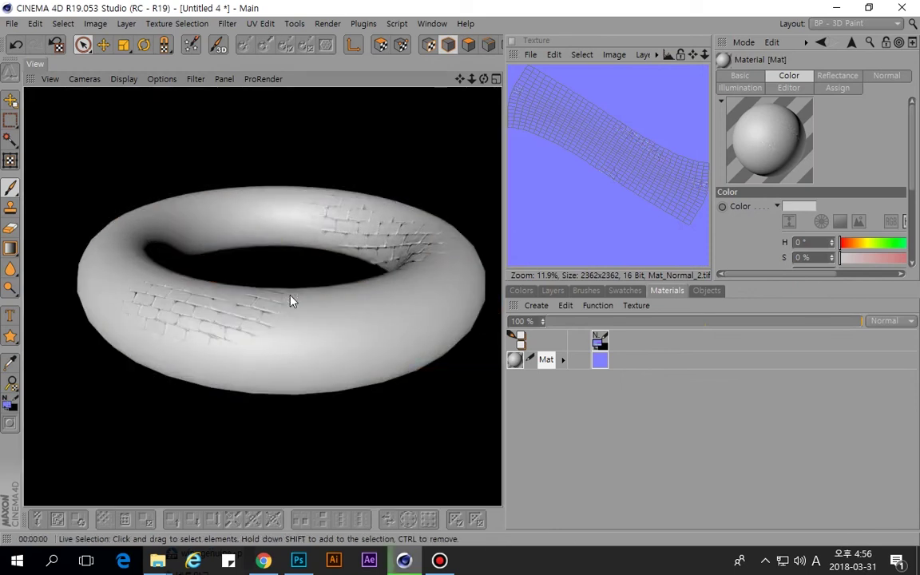
pyautogui.keyDown('alt'); pyautogui.moveTo(317, 377); pyautogui.dragTo(206, 366); pyautogui.keyUp('alt')
pyautogui.moveTo(205, 392)
pyautogui.keyDown('alt'); pyautogui.mouseDown()
pyautogui.moveTo(175, 322)
pyautogui.moveTo(200, 352)
pyautogui.moveTo(185, 331)
pyautogui.moveTo(226, 359)
pyautogui.moveTo(214, 378)
pyautogui.mouseUp(); pyautogui.keyUp('alt')
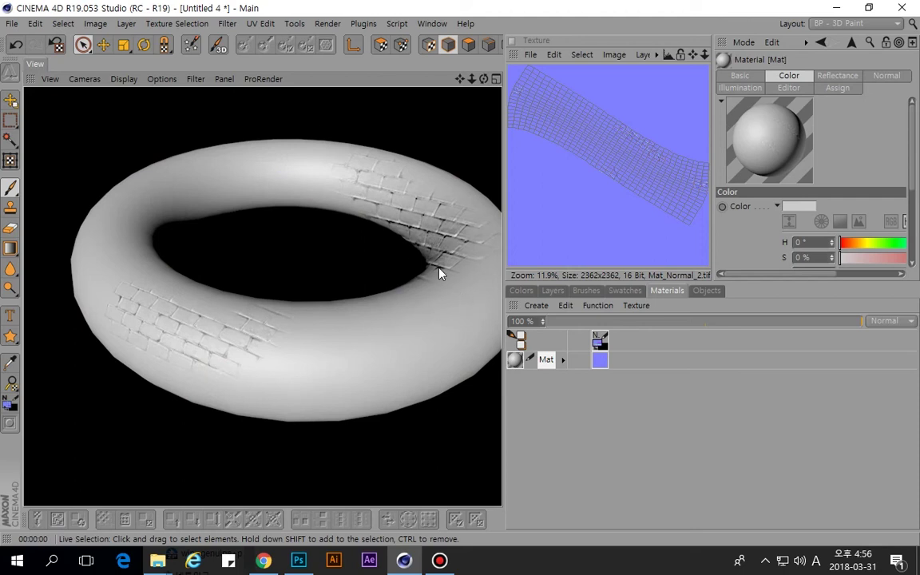
pyautogui.click(648, 448)
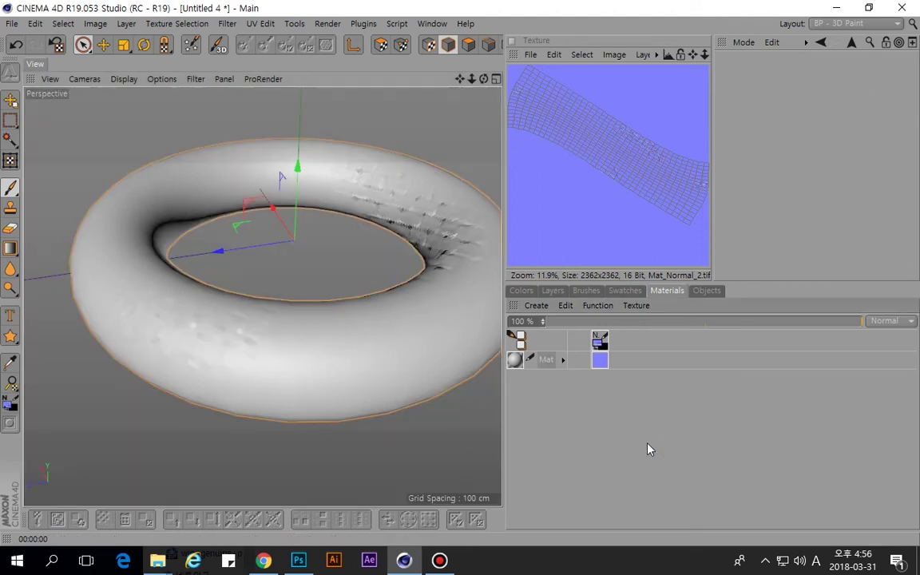
# Frame the torus in the viewport and switch the interface to the Startup layout.
pyautogui.press('s')
pyautogui.press('e')
pyautogui.keyDown('alt'); pyautogui.moveTo(331, 239); pyautogui.dragTo(255, 318); pyautogui.keyUp('alt')
pyautogui.scroll(-5, 300, 297)
pyautogui.click(849, 23)
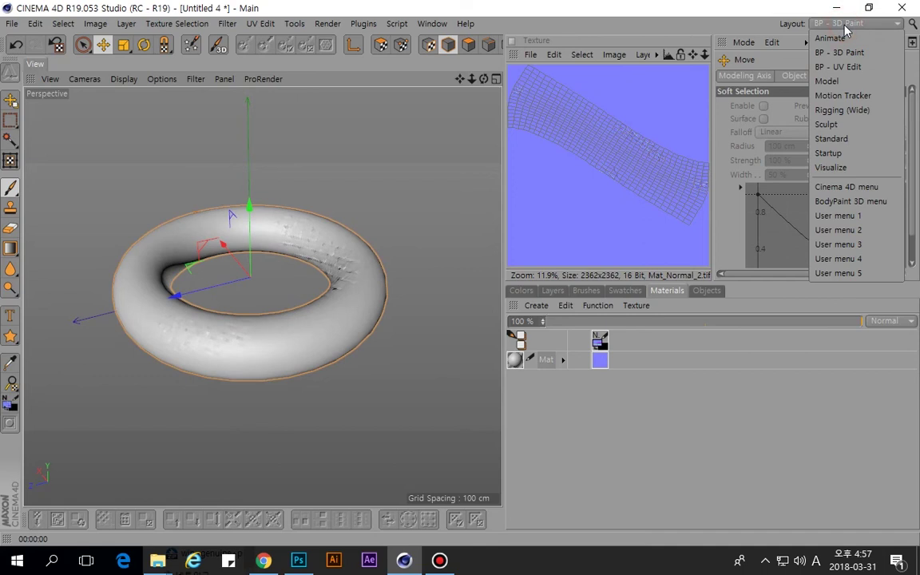
pyautogui.click(823, 126)
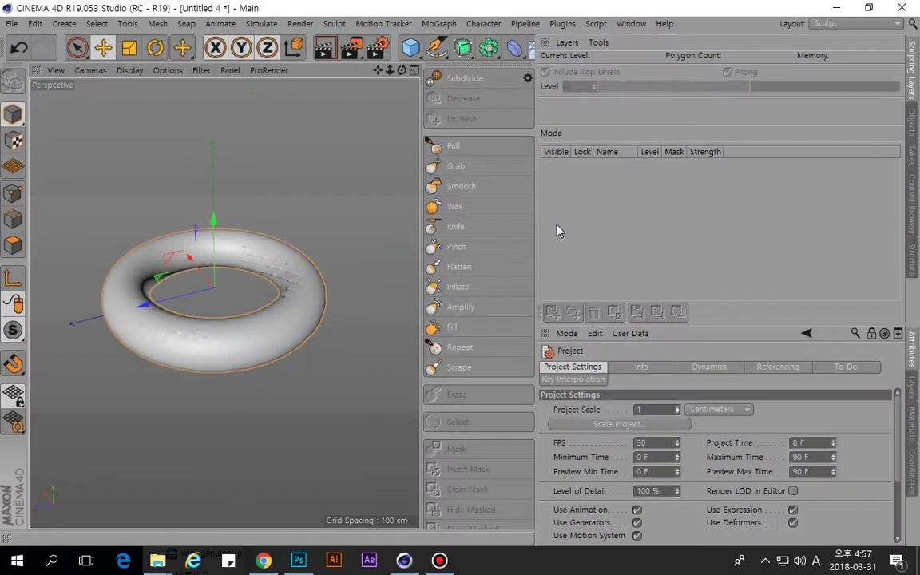
pyautogui.click(837, 25)
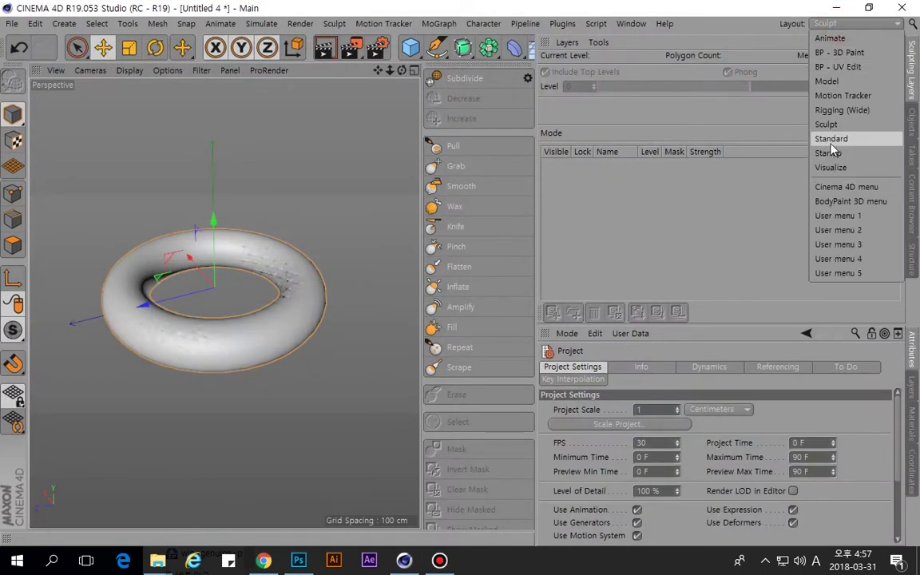
pyautogui.click(829, 152)
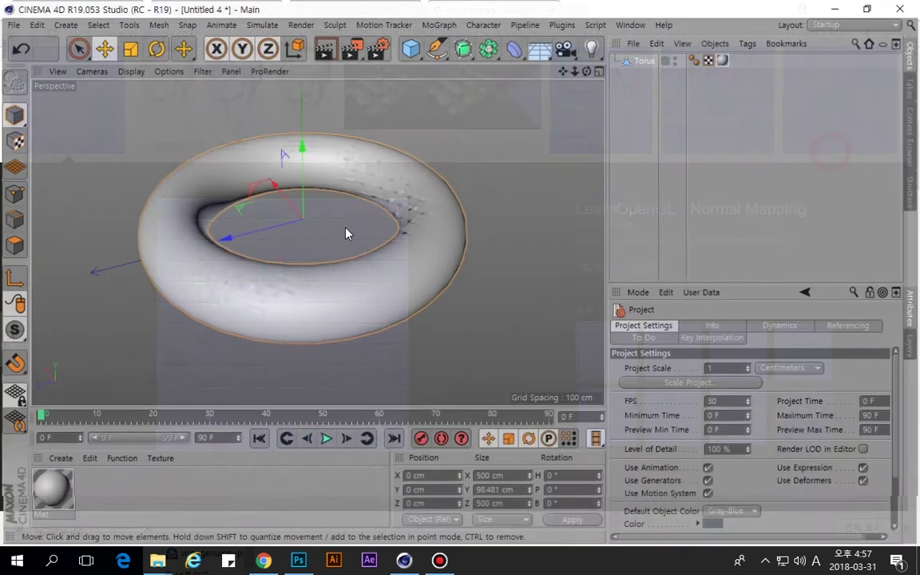
# Remove the texture tag from the torus and delete the material Mat without saving its textures.
pyautogui.keyDown('alt'); pyautogui.moveTo(378, 241); pyautogui.dragTo(396, 249, button='middle'); pyautogui.keyUp('alt')
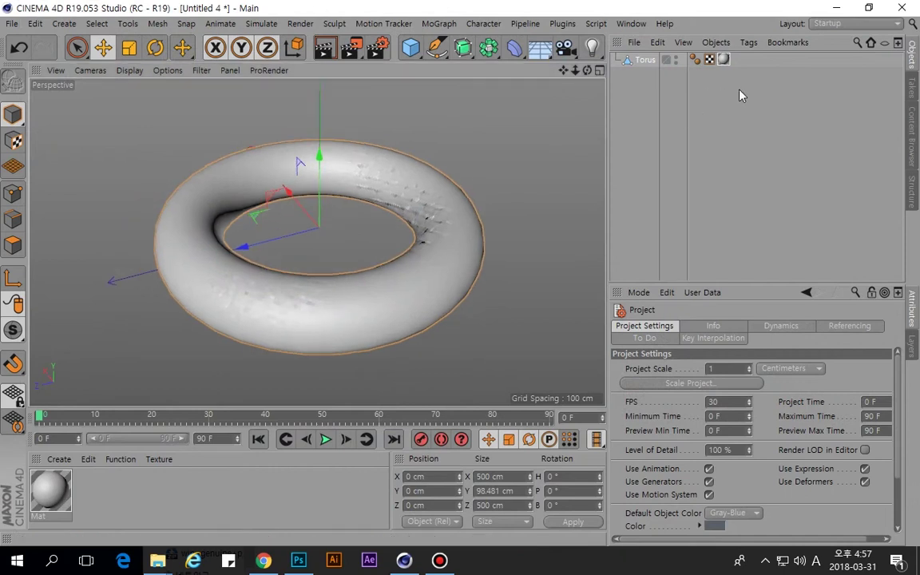
pyautogui.click(723, 61)
pyautogui.press('Delete')
pyautogui.click(50, 491)
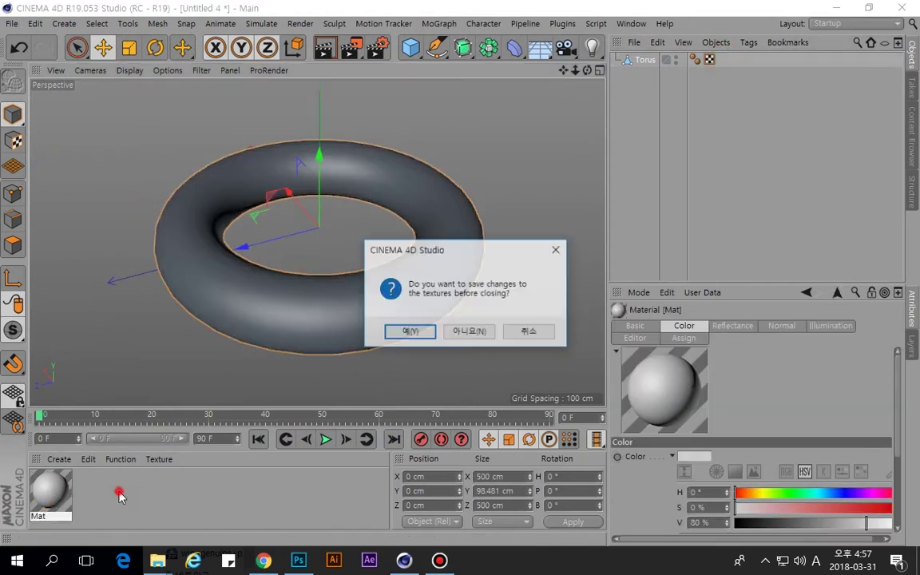
pyautogui.click(481, 332)
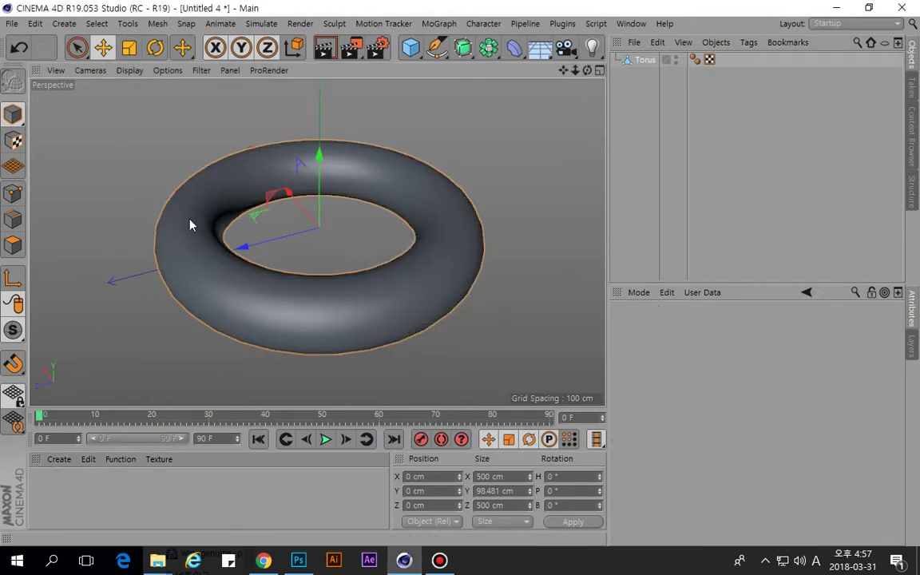
# Select the torus, switch to the Sculpt layout and display its shading with wireframe lines.
pyautogui.click(641, 62)
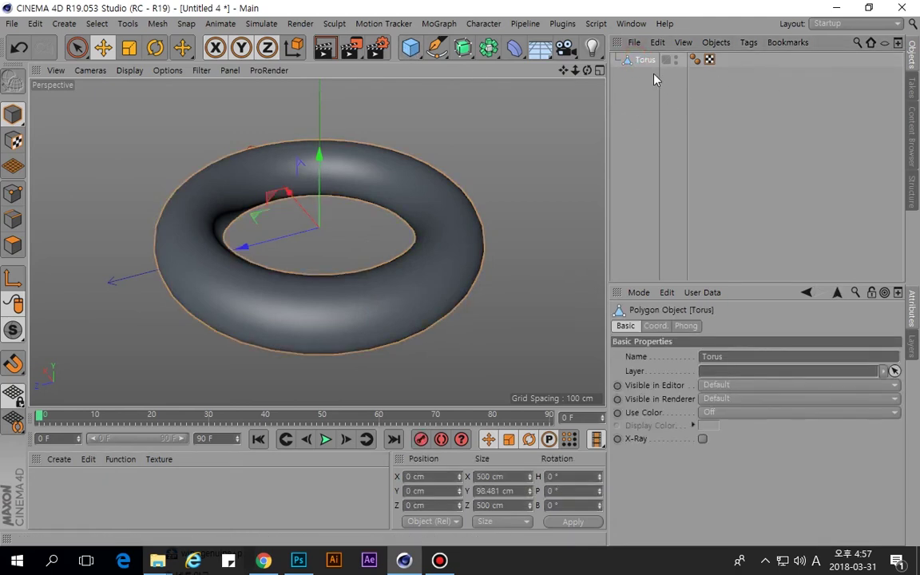
pyautogui.click(855, 23)
pyautogui.click(826, 124)
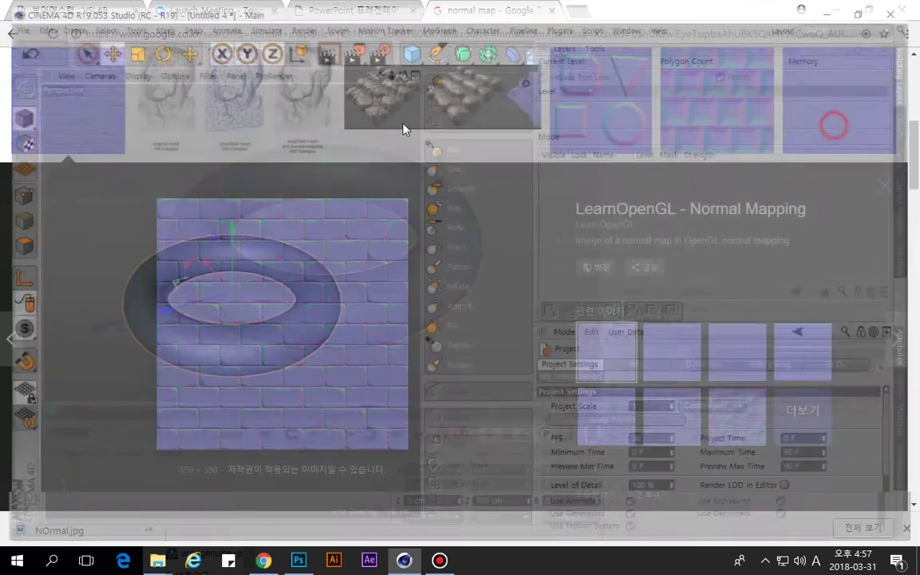
pyautogui.keyDown('alt'); pyautogui.moveTo(226, 281); pyautogui.dragTo(237, 283); pyautogui.keyUp('alt')
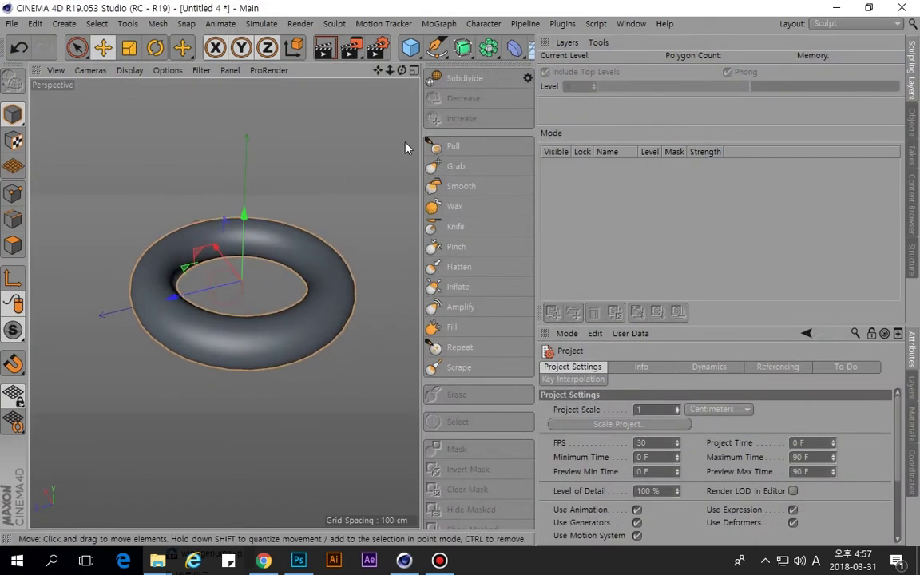
pyautogui.press('n')
pyautogui.press('b')
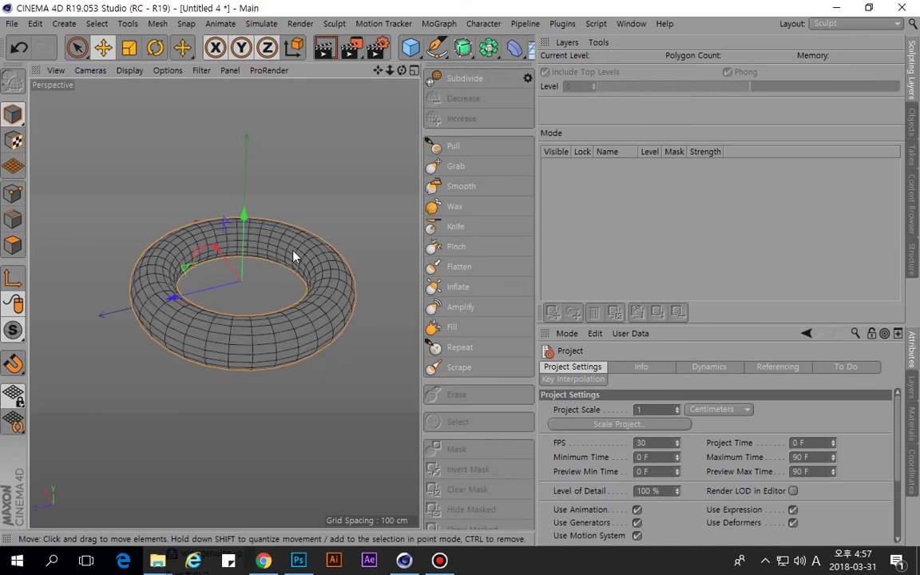
# Subdivide the torus for sculpting up to level 5.
pyautogui.click(475, 82)
pyautogui.click(477, 83)
pyautogui.click(478, 83)
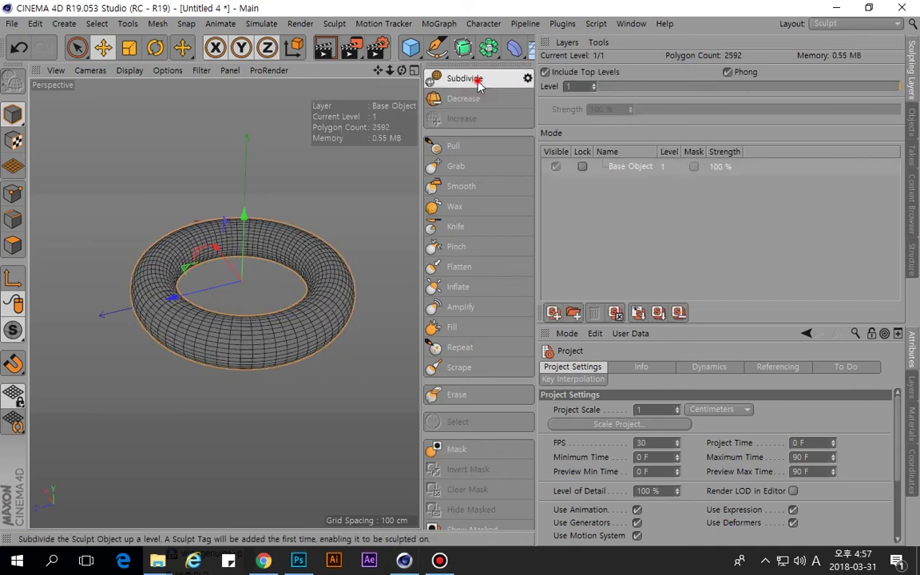
pyautogui.click(477, 81)
pyautogui.click(477, 79)
pyautogui.click(477, 78)
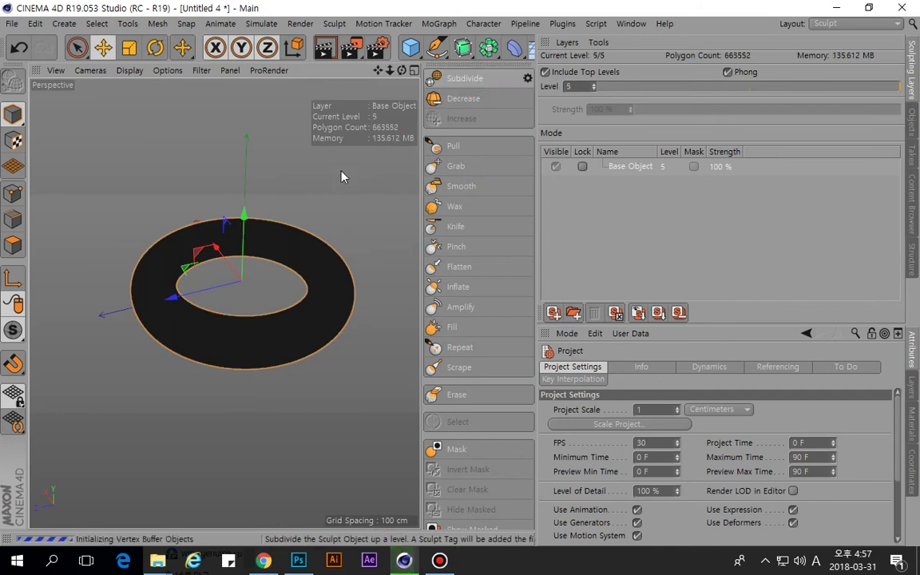
# Inspect the dense mesh, turn off its wireframe lines and activate the Pull sculpting brush.
pyautogui.moveTo(317, 288); pyautogui.dragTo(294, 306)
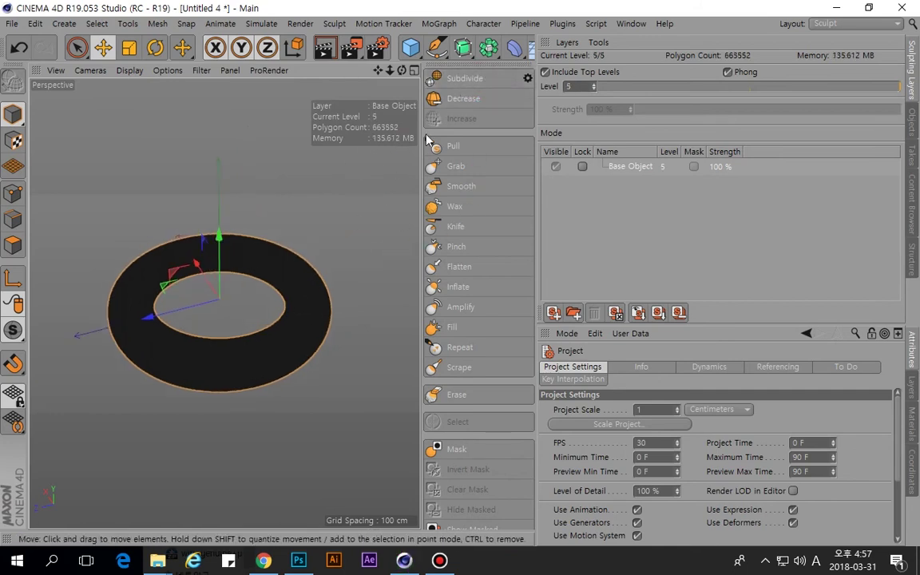
pyautogui.scroll(6, 294, 322)
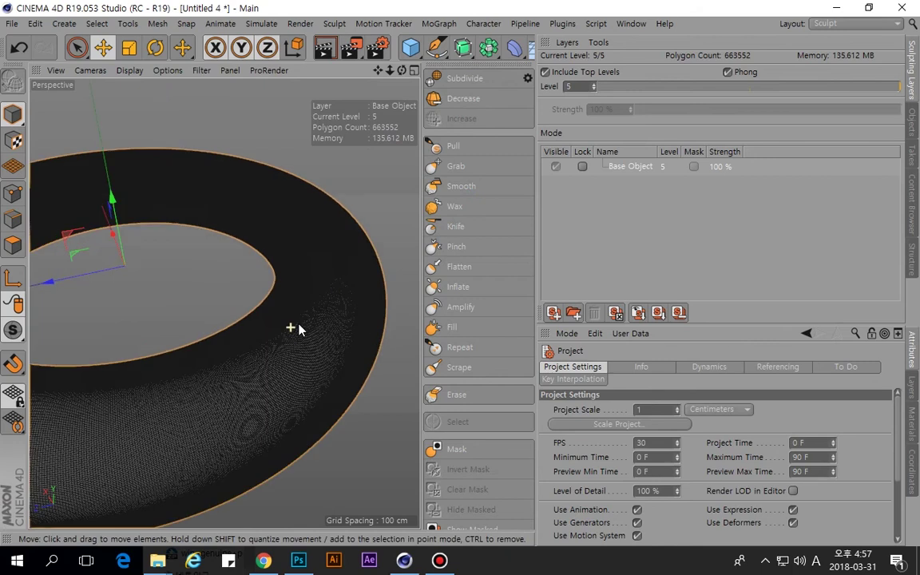
pyautogui.scroll(-3, 314, 339)
pyautogui.moveTo(330, 320)
pyautogui.keyDown('alt'); pyautogui.mouseDown()
pyautogui.moveTo(304, 318)
pyautogui.moveTo(343, 240)
pyautogui.mouseUp(); pyautogui.keyUp('alt')
pyautogui.click(469, 146)
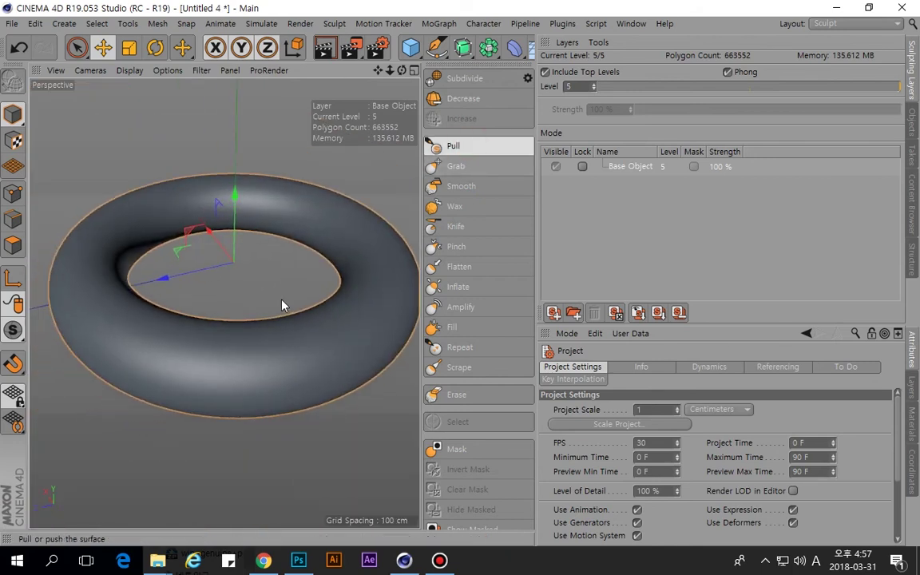
pyautogui.scroll(-3, 208, 334)
pyautogui.keyDown('alt'); pyautogui.moveTo(214, 335); pyautogui.dragTo(193, 327, button='middle'); pyautogui.keyUp('alt')
pyautogui.keyDown('alt'); pyautogui.moveTo(194, 327); pyautogui.dragTo(241, 319); pyautogui.keyUp('alt')
pyautogui.scroll(4, 242, 320)
pyautogui.keyDown('alt'); pyautogui.moveTo(242, 320); pyautogui.dragTo(339, 277, button='middle'); pyautogui.keyUp('alt')
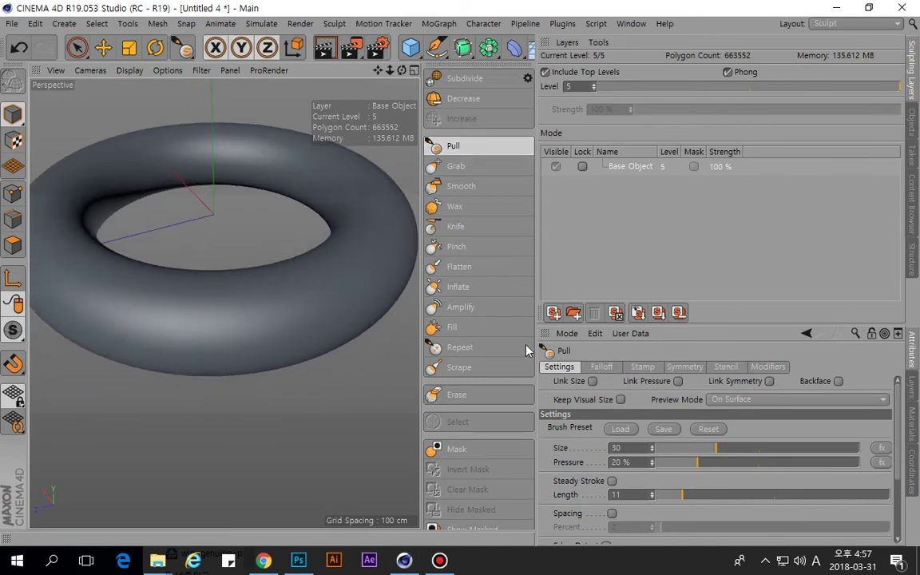
# Look through the Pull brush's Falloff, Stamp and general settings and open its brush preset browser.
pyautogui.click(615, 429)
pyautogui.click(641, 412)
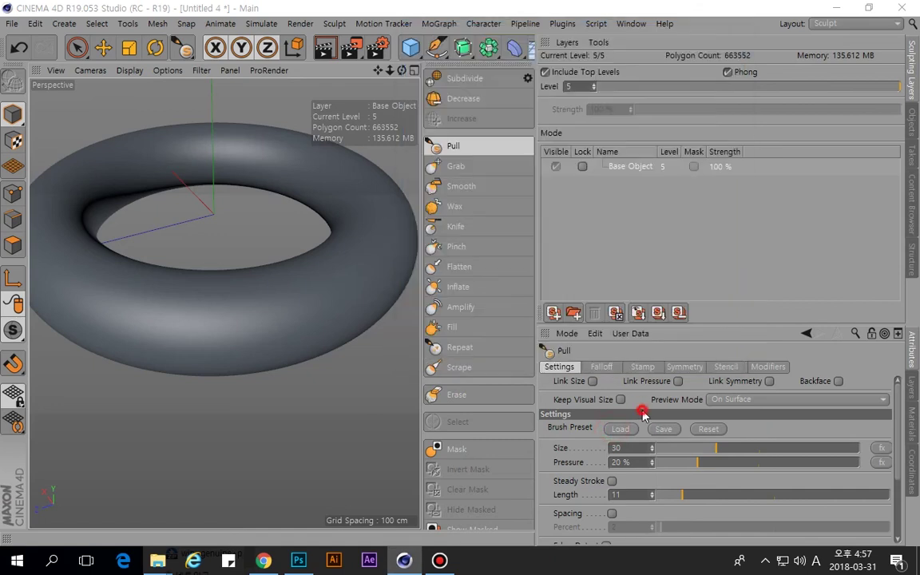
pyautogui.click(603, 368)
pyautogui.click(653, 370)
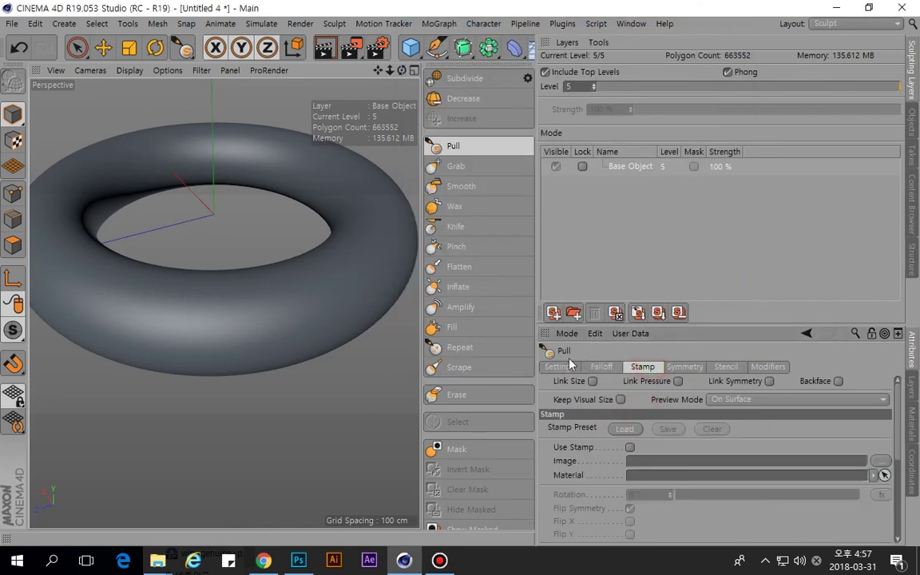
pyautogui.click(450, 145)
pyautogui.click(559, 367)
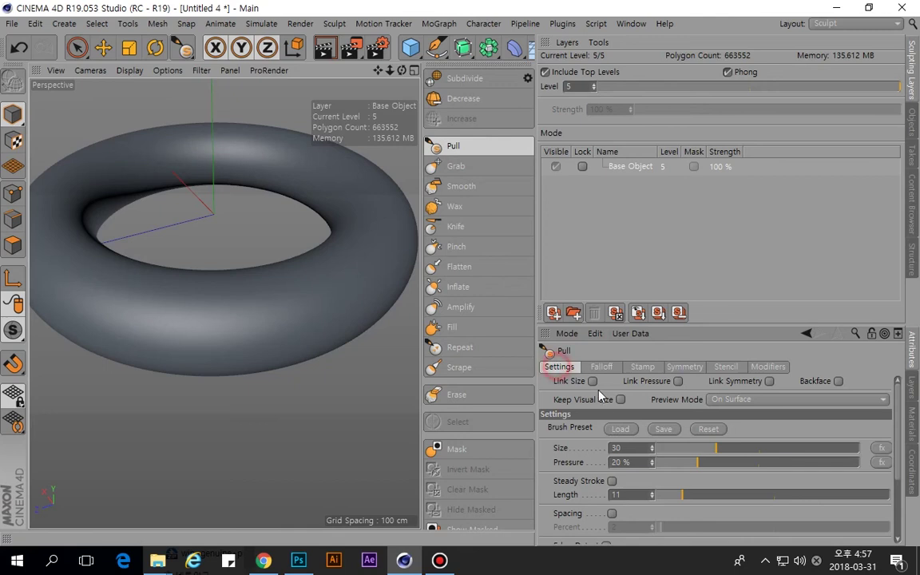
pyautogui.click(620, 429)
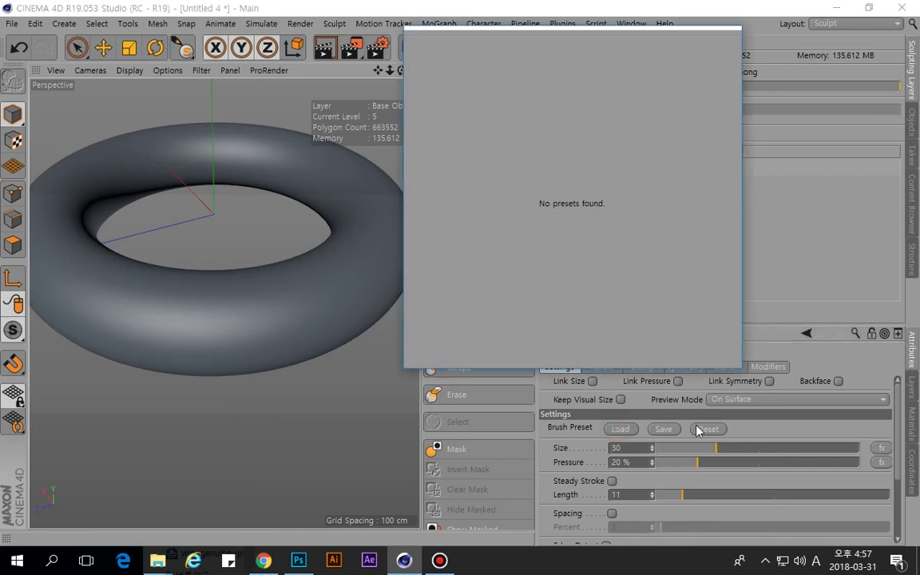
# Look through the Pull brush's Stencil settings, the stencil presets and the images in the Tex folder.
pyautogui.click(749, 433)
pyautogui.click(725, 369)
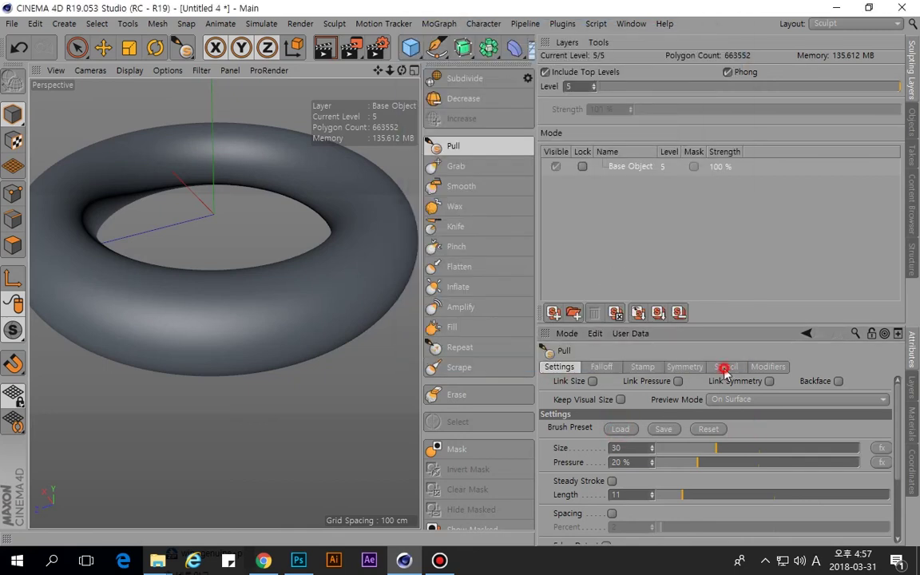
pyautogui.click(559, 367)
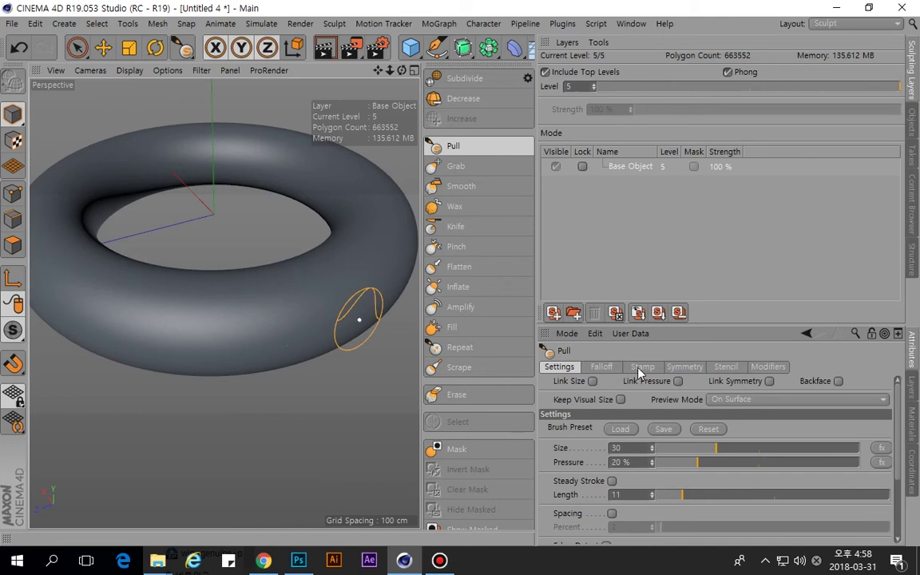
pyautogui.click(724, 367)
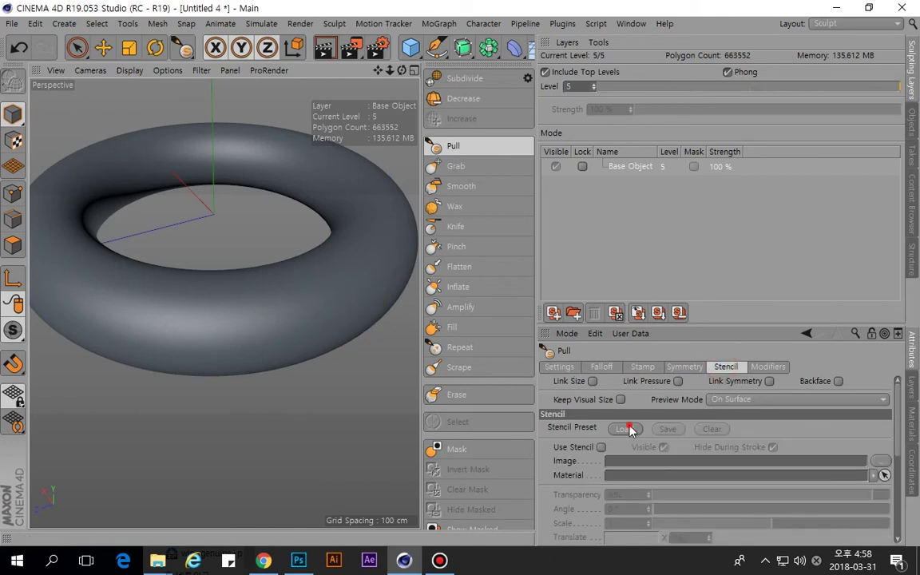
pyautogui.click(626, 429)
pyautogui.click(800, 421)
pyautogui.click(881, 461)
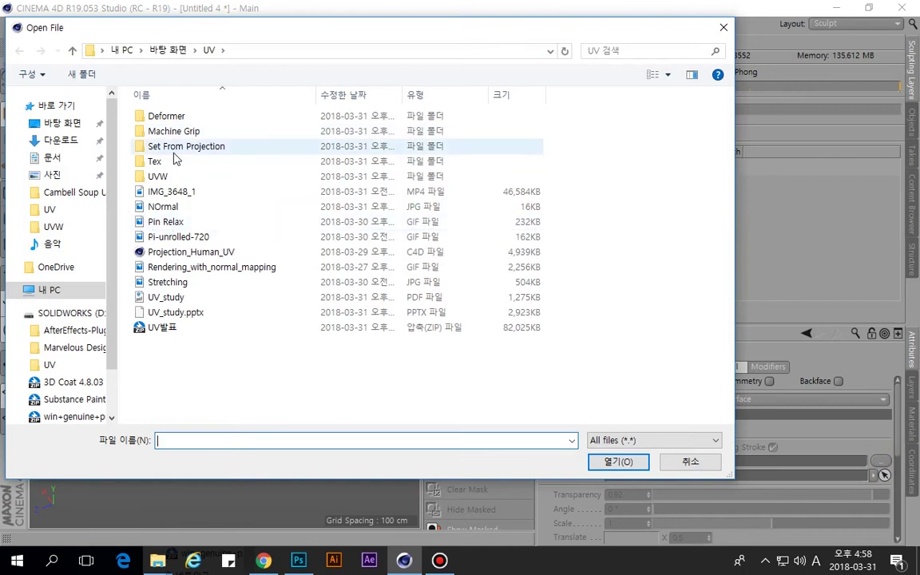
pyautogui.click(214, 395)
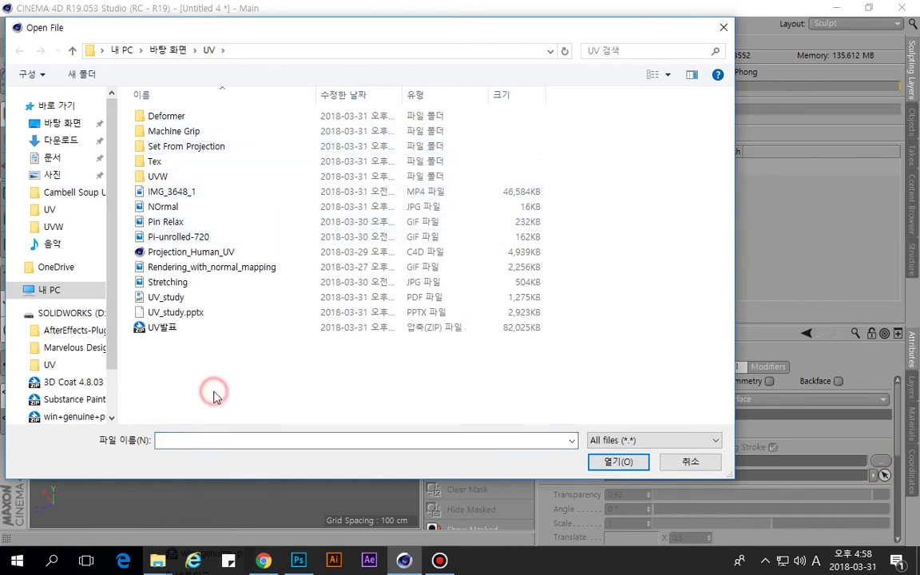
pyautogui.doubleClick(164, 162)
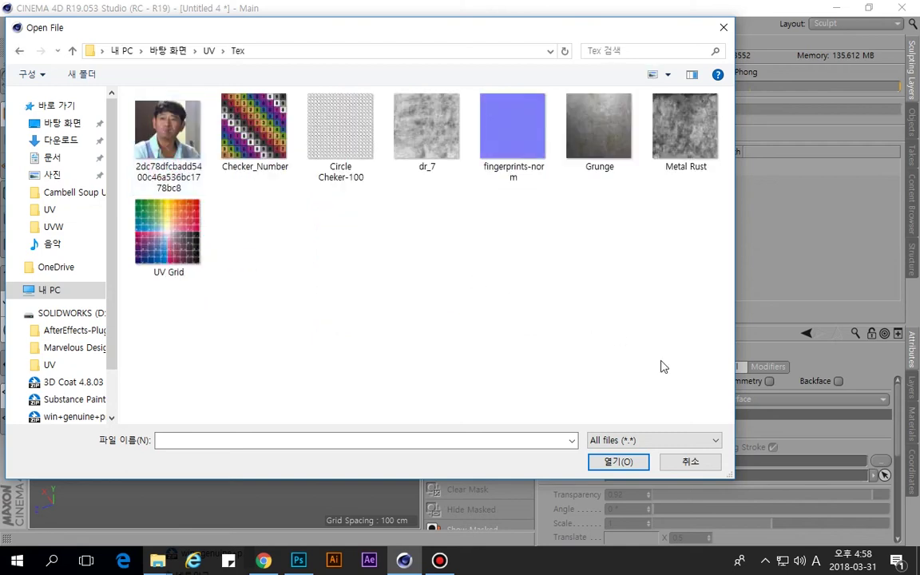
pyautogui.click(686, 461)
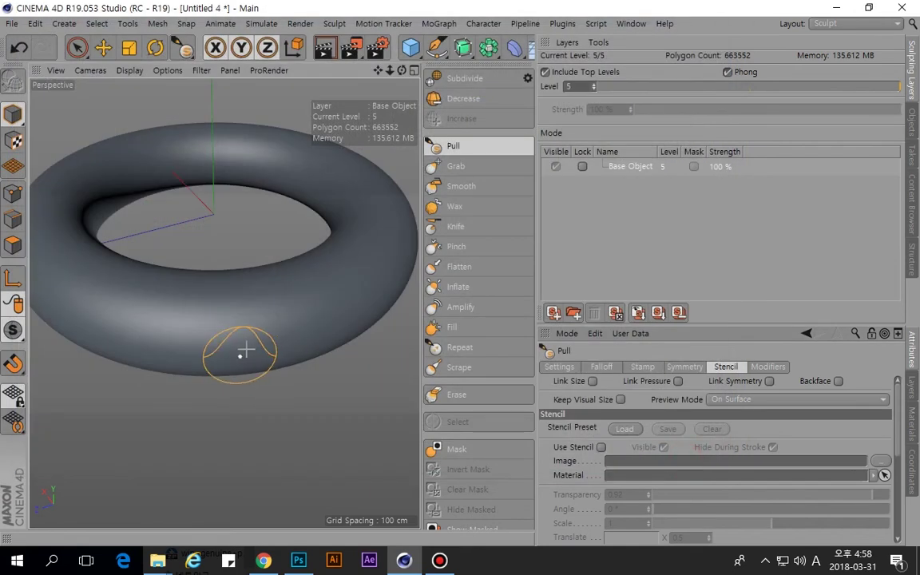
# Load Metal Rust.jpg from the Tex folder as the Pull brush's stencil image.
pyautogui.click(626, 429)
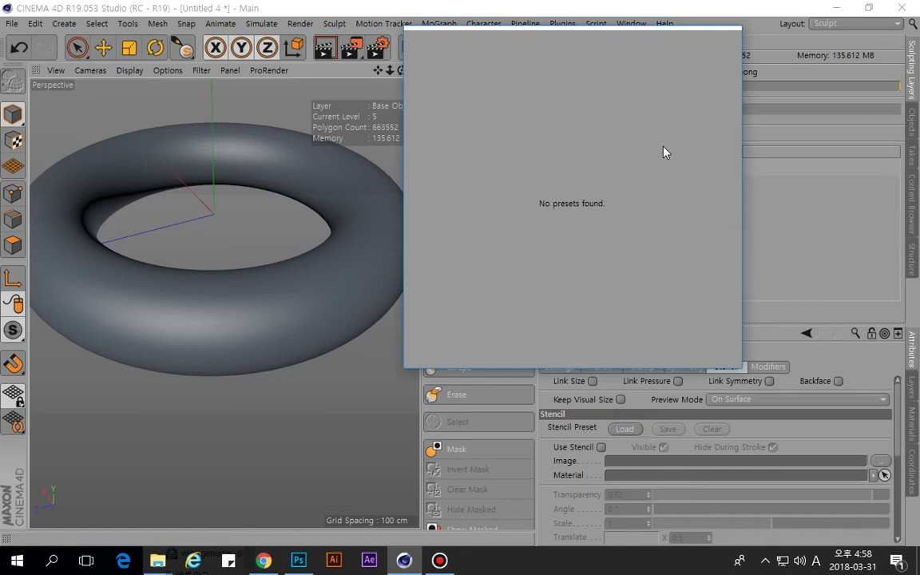
pyautogui.click(773, 418)
pyautogui.click(881, 461)
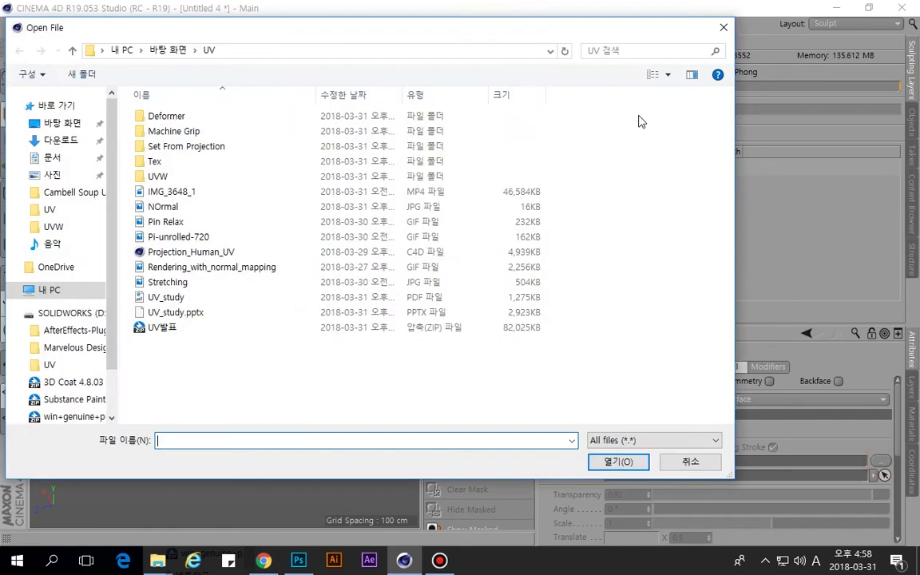
pyautogui.doubleClick(155, 161)
pyautogui.doubleClick(692, 132)
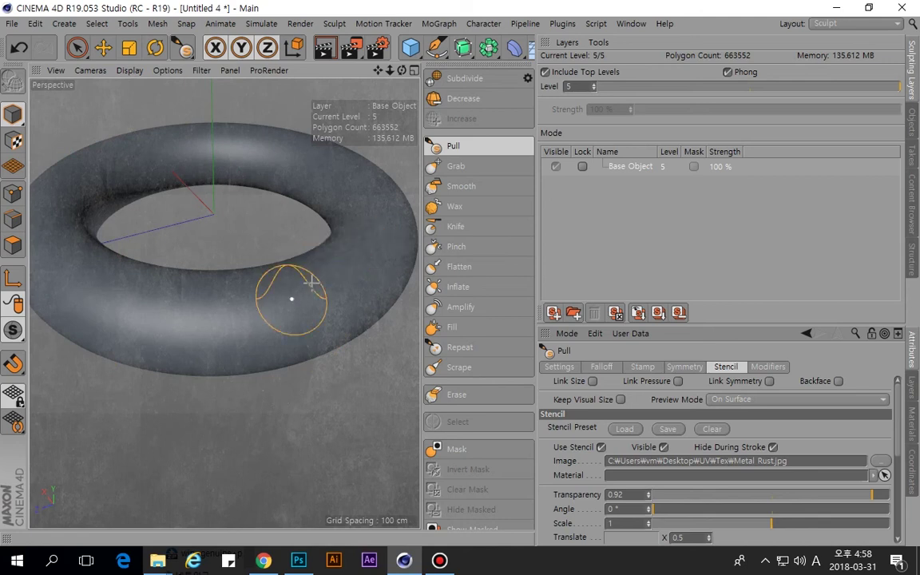
# Pull the Metal Rust stencil texture into patches across the torus's front and upper surfaces.
pyautogui.keyDown('alt'); pyautogui.moveTo(308, 276); pyautogui.dragTo(318, 304); pyautogui.keyUp('alt')
pyautogui.scroll(3, 347, 242)
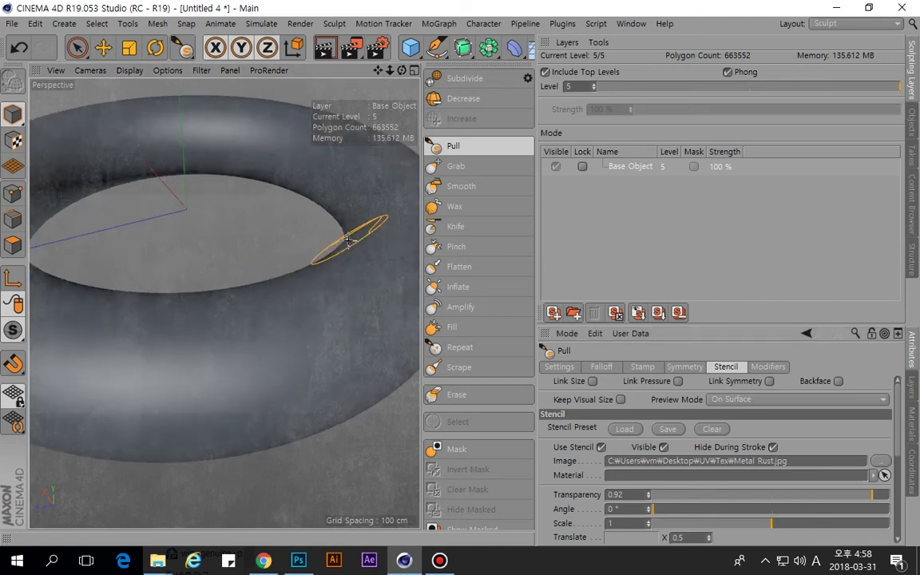
pyautogui.scroll(-6, 349, 244)
pyautogui.keyDown('alt'); pyautogui.moveTo(346, 281); pyautogui.dragTo(326, 291, button='middle'); pyautogui.keyUp('alt')
pyautogui.scroll(2, 320, 297)
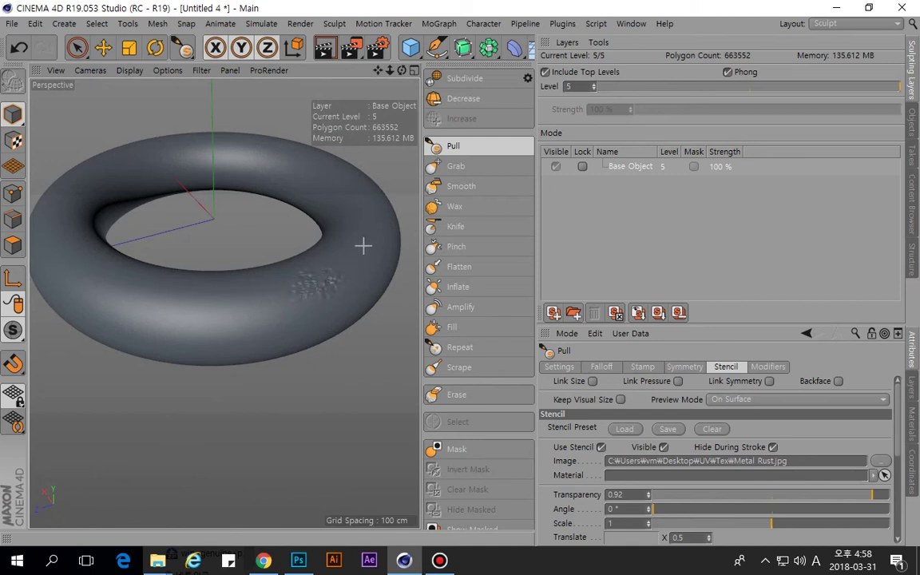
pyautogui.moveTo(172, 318)
pyautogui.mouseDown()
pyautogui.moveTo(161, 314)
pyautogui.moveTo(167, 304)
pyautogui.moveTo(216, 311)
pyautogui.mouseUp()
pyautogui.keyDown('alt'); pyautogui.moveTo(165, 297); pyautogui.dragTo(234, 306, button='middle'); pyautogui.keyUp('alt')
pyautogui.moveTo(142, 264)
pyautogui.mouseDown()
pyautogui.moveTo(128, 211)
pyautogui.moveTo(114, 225)
pyautogui.moveTo(144, 238)
pyautogui.moveTo(169, 199)
pyautogui.moveTo(272, 179)
pyautogui.moveTo(361, 208)
pyautogui.mouseUp()
pyautogui.keyDown('alt'); pyautogui.moveTo(361, 208); pyautogui.dragTo(137, 172, button='middle'); pyautogui.keyUp('alt')
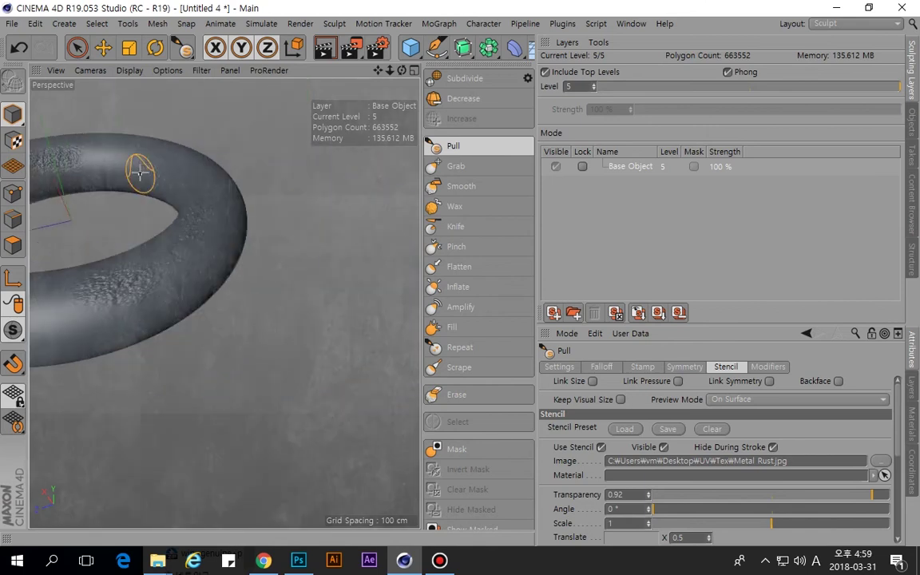
# Sculpt more Metal Rust stencil patches around the torus's outer side.
pyautogui.moveTo(218, 218)
pyautogui.keyDown('alt'); pyautogui.mouseDown()
pyautogui.moveTo(233, 329)
pyautogui.moveTo(201, 382)
pyautogui.moveTo(220, 247)
pyautogui.mouseUp(); pyautogui.keyUp('alt')
pyautogui.keyDown('alt'); pyautogui.moveTo(171, 269); pyautogui.dragTo(166, 272); pyautogui.keyUp('alt')
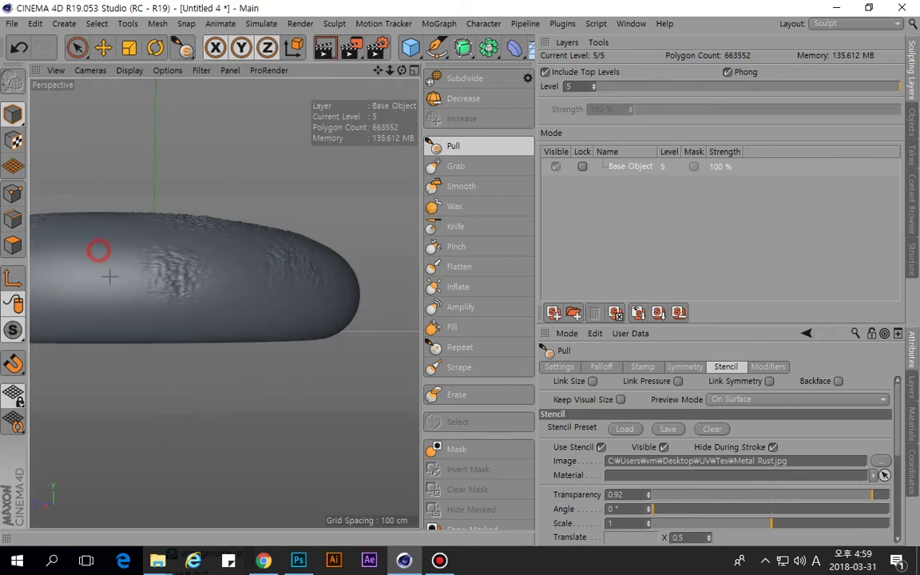
pyautogui.keyDown('alt'); pyautogui.moveTo(140, 270); pyautogui.dragTo(242, 278, button='middle'); pyautogui.keyUp('alt')
pyautogui.keyDown('alt'); pyautogui.moveTo(142, 274); pyautogui.dragTo(192, 246, button='middle'); pyautogui.keyUp('alt')
pyautogui.moveTo(228, 245)
pyautogui.mouseDown()
pyautogui.moveTo(228, 260)
pyautogui.moveTo(297, 254)
pyautogui.moveTo(269, 227)
pyautogui.mouseUp()
pyautogui.moveTo(128, 247)
pyautogui.mouseDown()
pyautogui.moveTo(146, 276)
pyautogui.moveTo(173, 275)
pyautogui.mouseUp()
pyautogui.moveTo(225, 333)
pyautogui.keyDown('alt'); pyautogui.mouseDown()
pyautogui.moveTo(304, 417)
pyautogui.moveTo(308, 447)
pyautogui.mouseUp(); pyautogui.keyUp('alt')
pyautogui.moveTo(86, 244)
pyautogui.mouseDown()
pyautogui.moveTo(118, 273)
pyautogui.moveTo(130, 267)
pyautogui.mouseUp()
# Clear the Metal Rust image from the Pull brush's stencil.
pyautogui.click(465, 150)
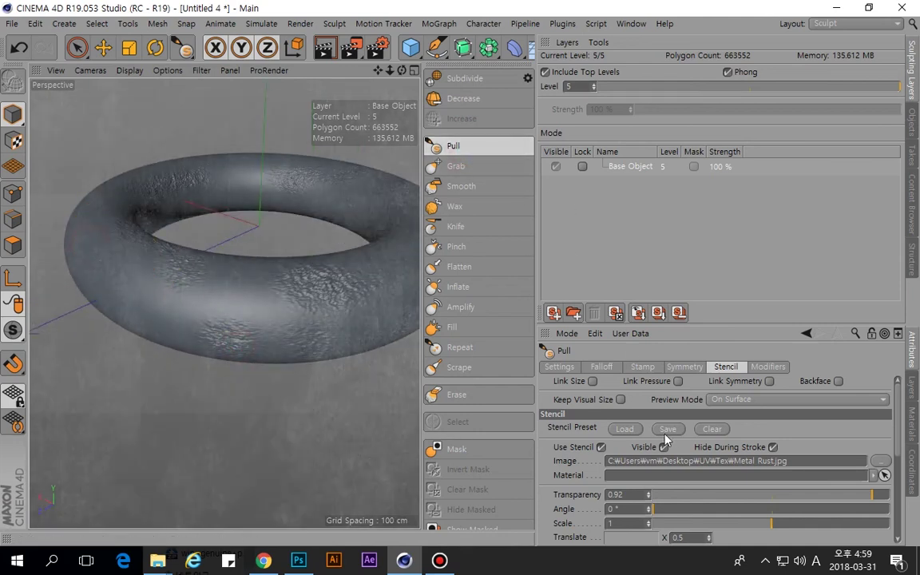
pyautogui.click(883, 464)
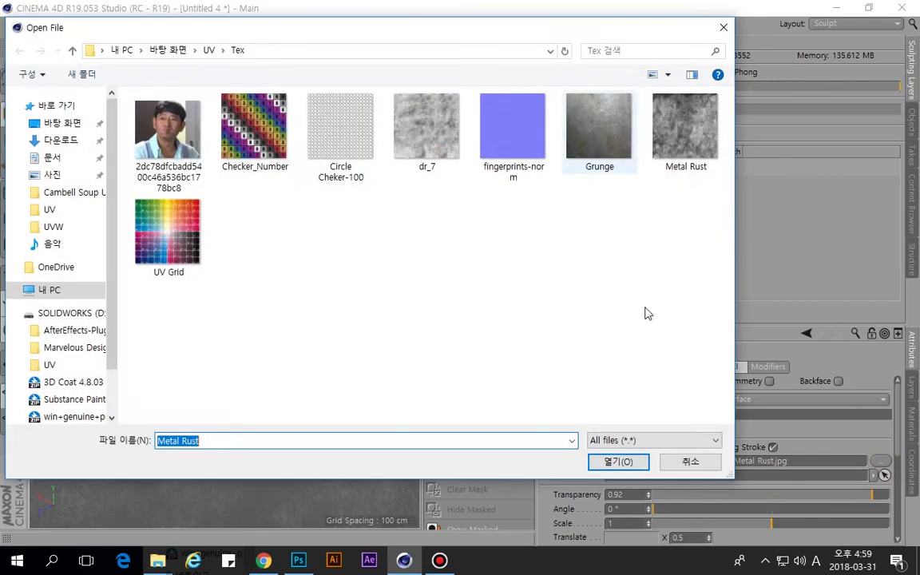
pyautogui.click(692, 462)
pyautogui.click(805, 462)
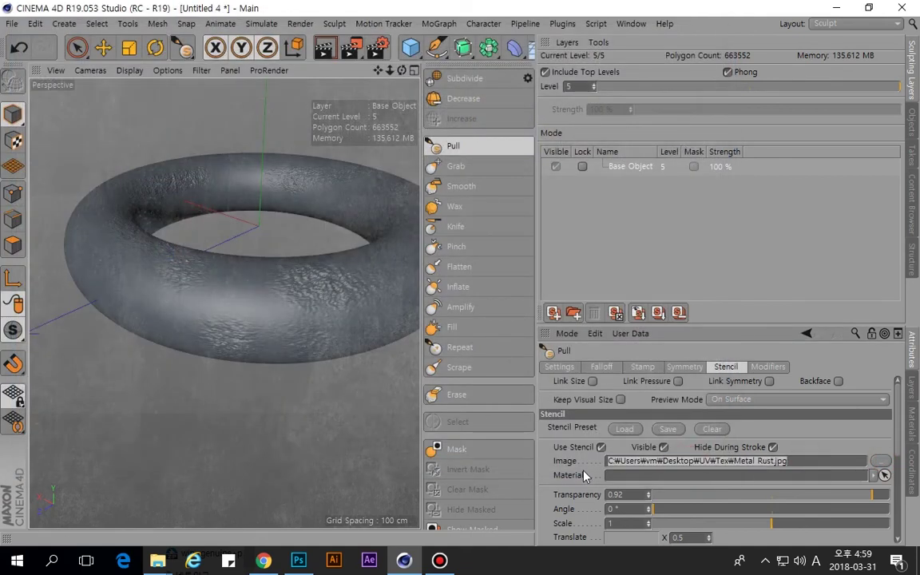
pyautogui.click(712, 431)
# Look through the Pull brush's general, Falloff, Stamp and Symmetry settings, including the brush and stamp presets.
pyautogui.click(560, 367)
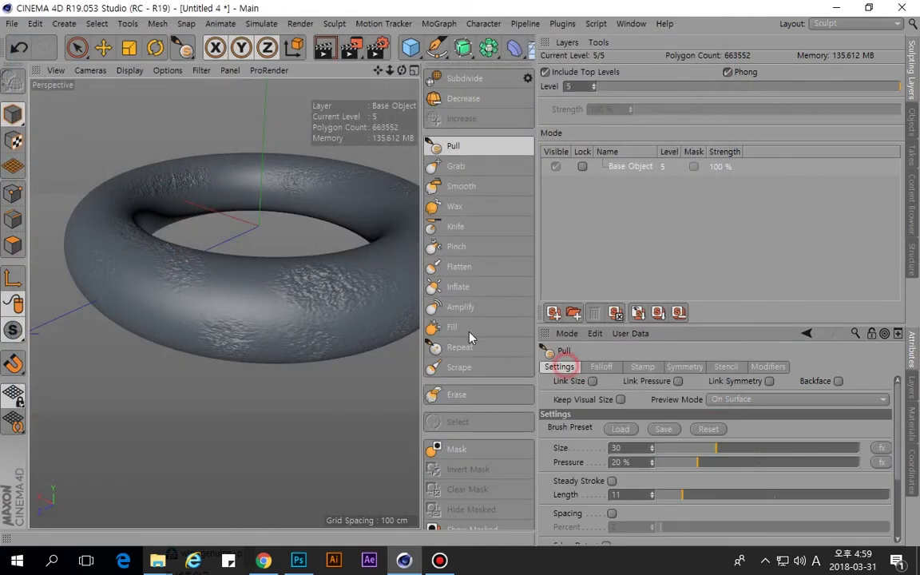
pyautogui.click(618, 429)
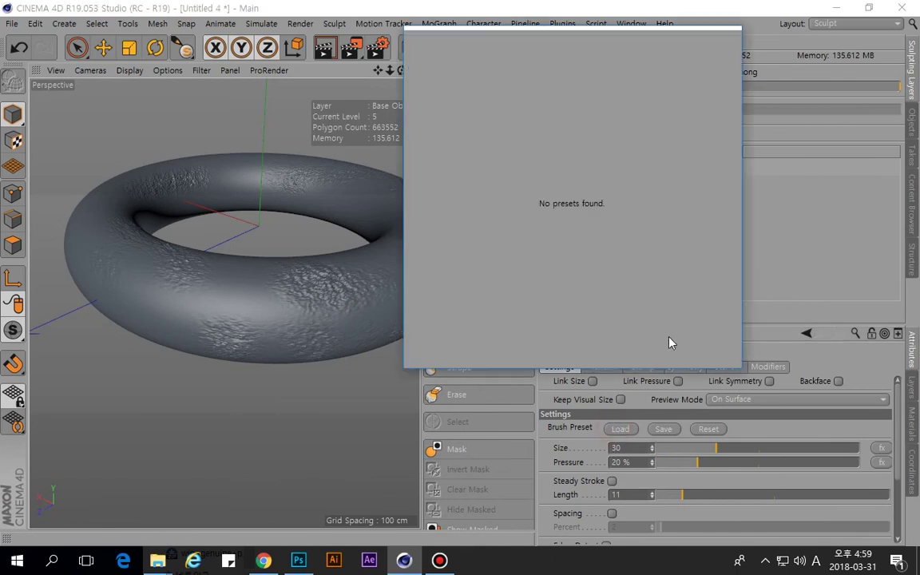
pyautogui.click(757, 429)
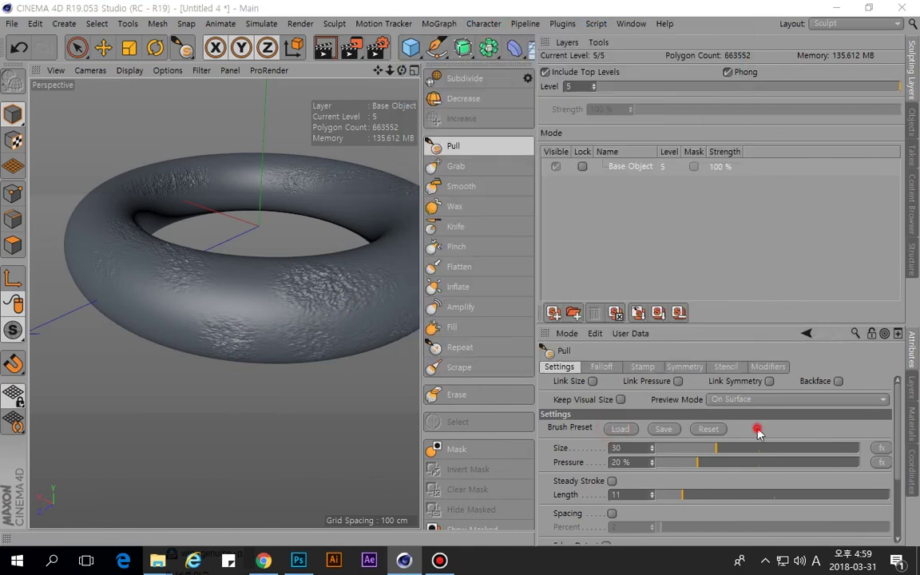
pyautogui.click(602, 367)
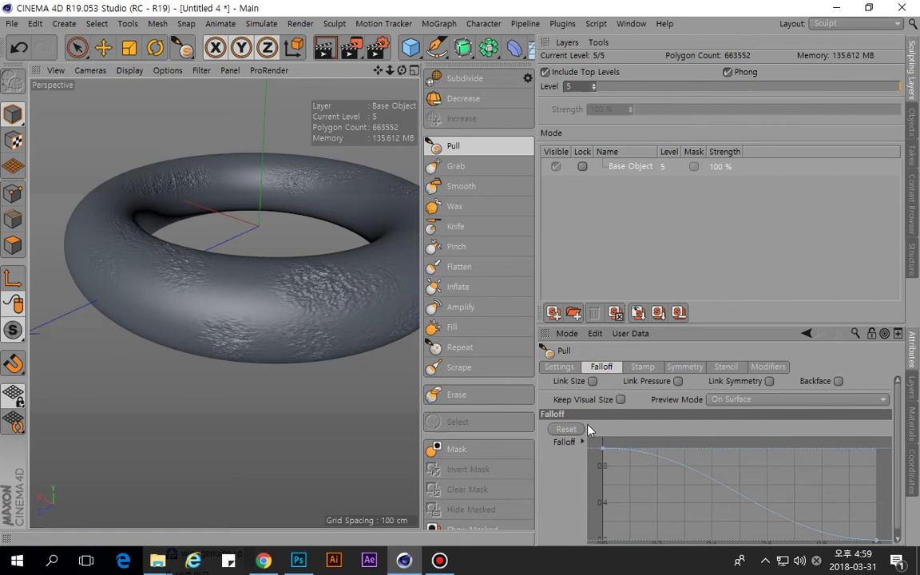
pyautogui.click(643, 367)
pyautogui.click(624, 430)
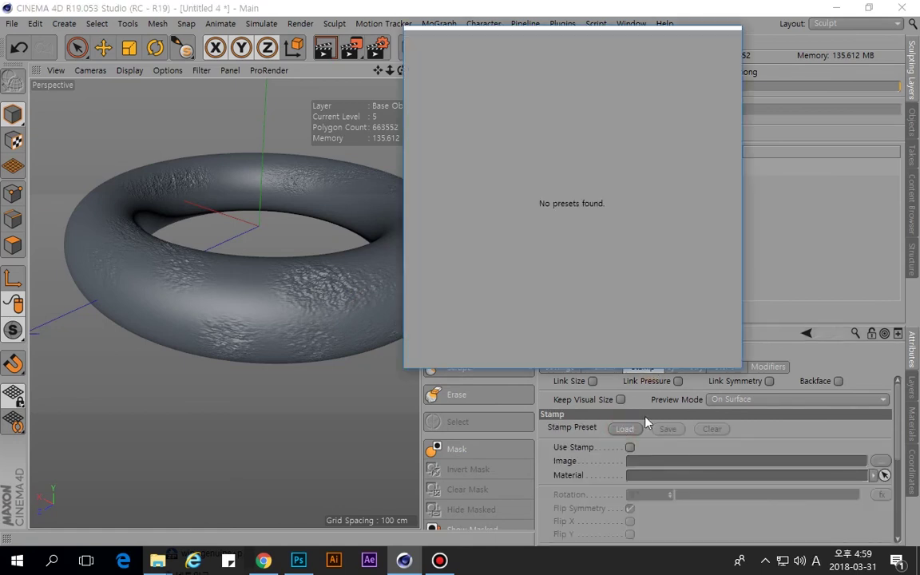
pyautogui.click(724, 449)
pyautogui.click(685, 366)
pyautogui.click(559, 367)
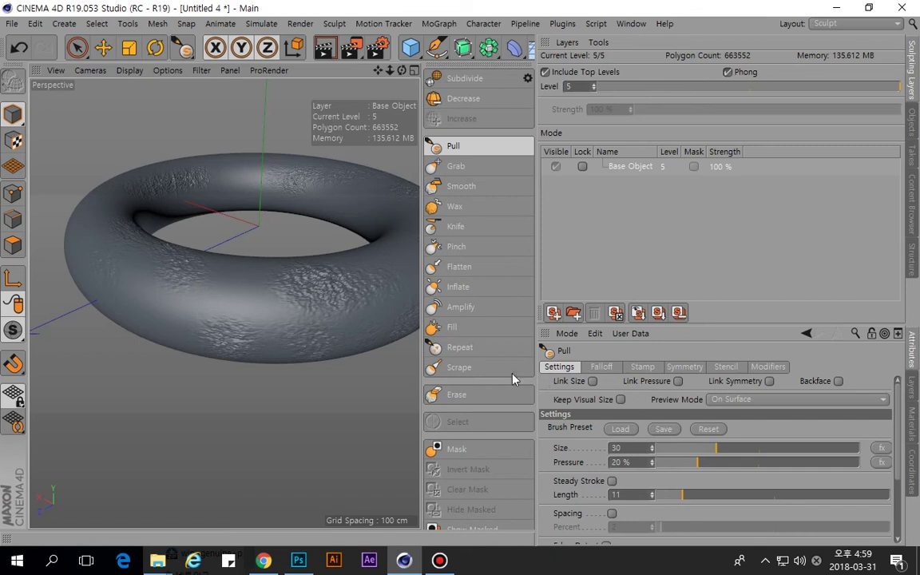
# Set the Pull brush to size 41 and pressure 67.6 %, and sculpt smooth bulges along the torus.
pyautogui.moveTo(717, 449); pyautogui.dragTo(795, 463)
pyautogui.moveTo(250, 275)
pyautogui.mouseDown()
pyautogui.moveTo(227, 257)
pyautogui.moveTo(281, 267)
pyautogui.moveTo(339, 228)
pyautogui.mouseUp()
pyautogui.moveTo(370, 190)
pyautogui.mouseDown()
pyautogui.moveTo(319, 161)
pyautogui.moveTo(264, 146)
pyautogui.mouseUp()
pyautogui.moveTo(205, 150)
pyautogui.keyDown('alt'); pyautogui.mouseDown()
pyautogui.moveTo(227, 304)
pyautogui.moveTo(231, 267)
pyautogui.moveTo(315, 364)
pyautogui.mouseUp(); pyautogui.keyUp('alt')
# Start Bake Sculpt Objects and set the output file name to jj in the Tex folder.
pyautogui.scroll(-3, 436, 408)
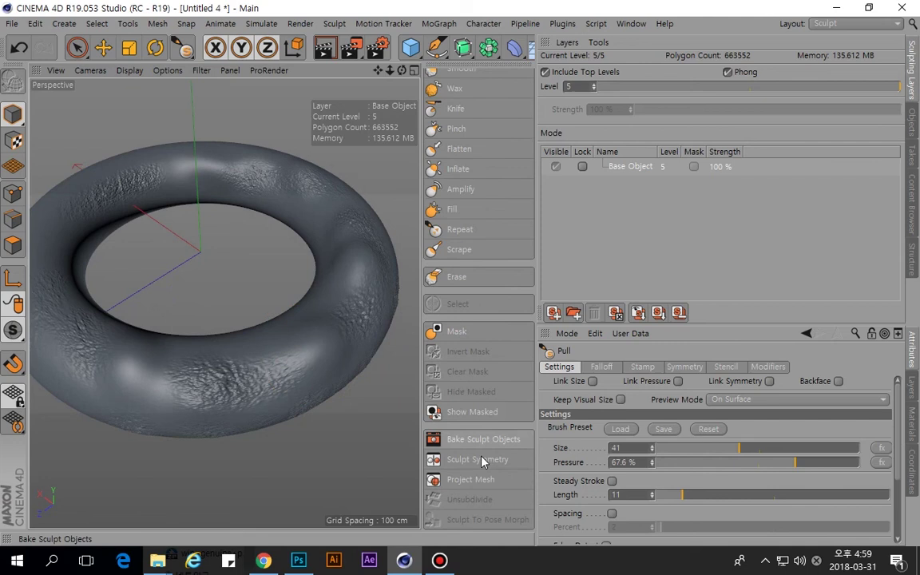
pyautogui.scroll(-3, 375, 264)
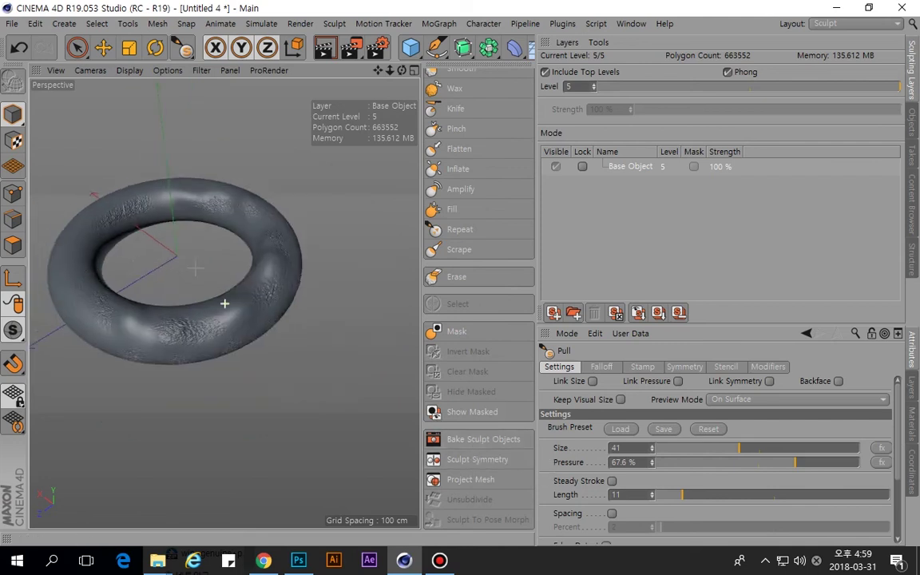
pyautogui.click(487, 443)
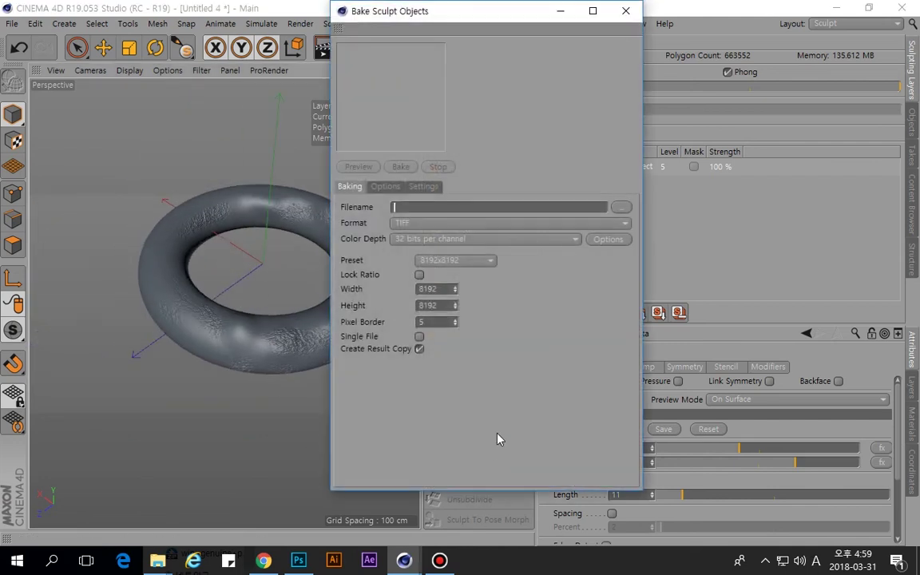
pyautogui.click(614, 207)
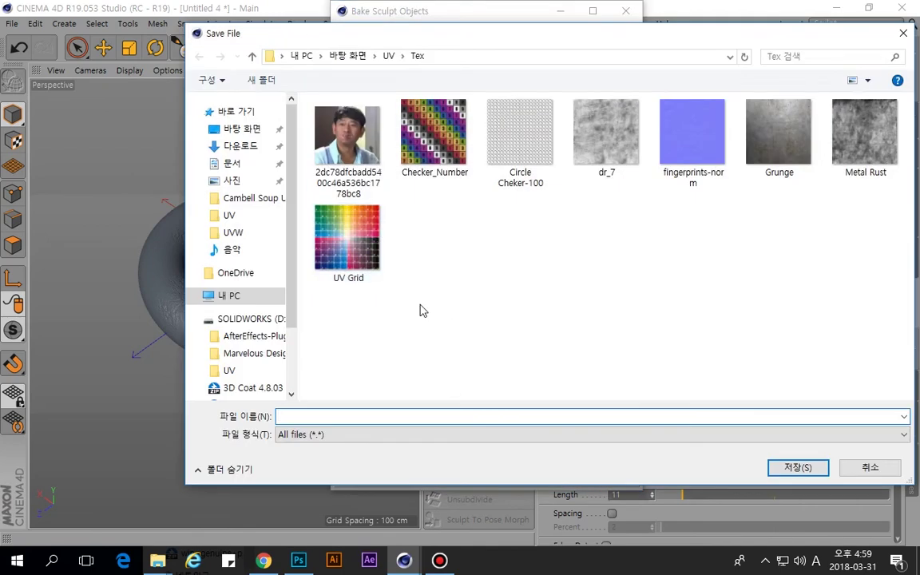
pyautogui.write('j')
pyautogui.press('Return')
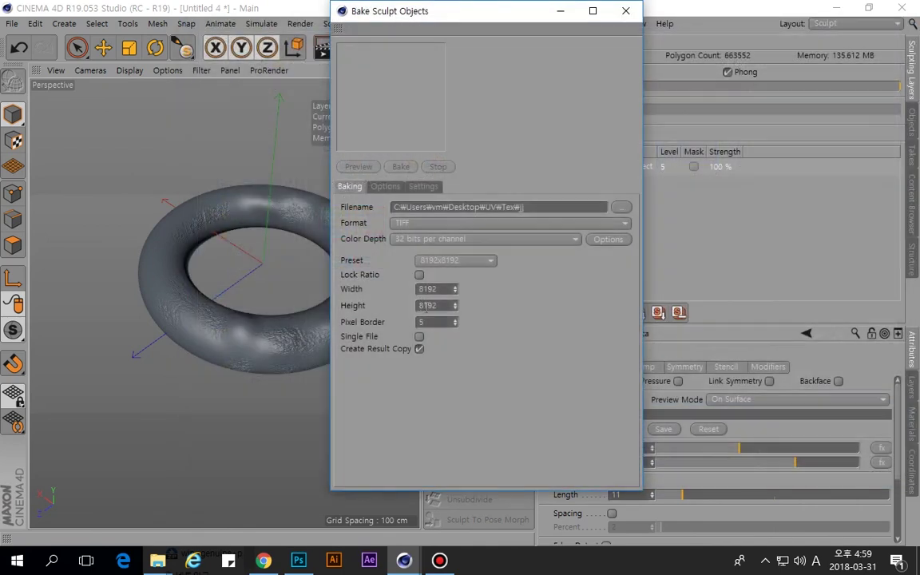
# Set the bake output to PSD format with the 2048x2048 size preset.
pyautogui.click(504, 227)
pyautogui.click(431, 393)
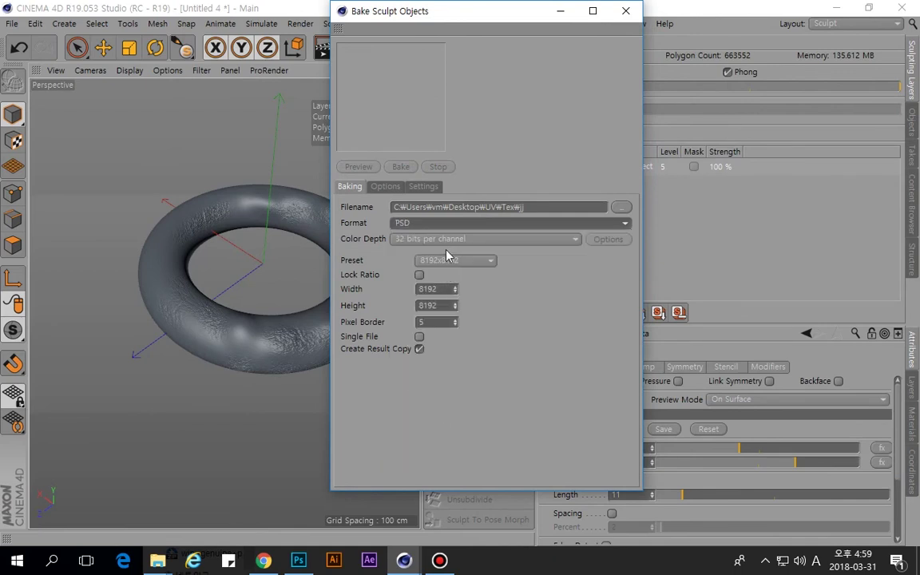
pyautogui.click(448, 261)
pyautogui.click(447, 332)
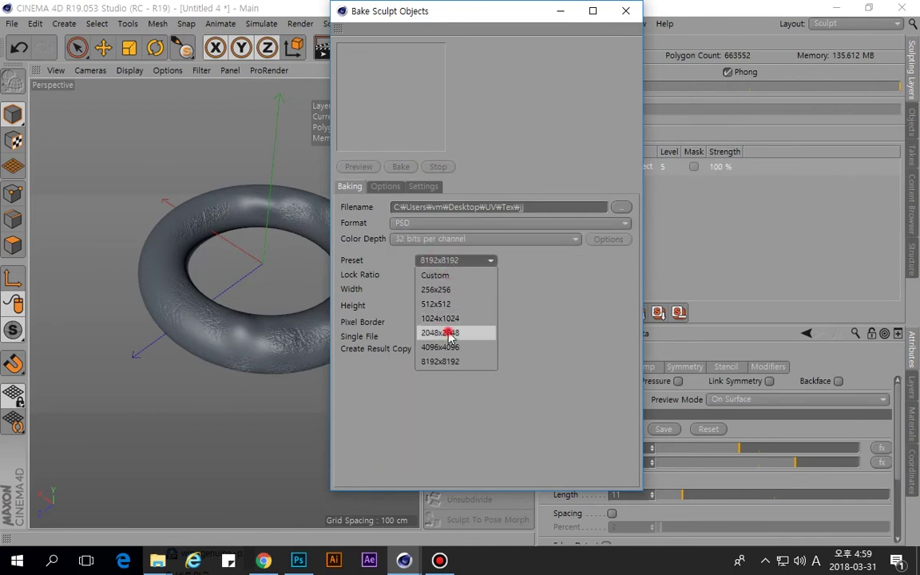
# Enable Displacement and Normal maps in the sculpt bake options.
pyautogui.click(385, 188)
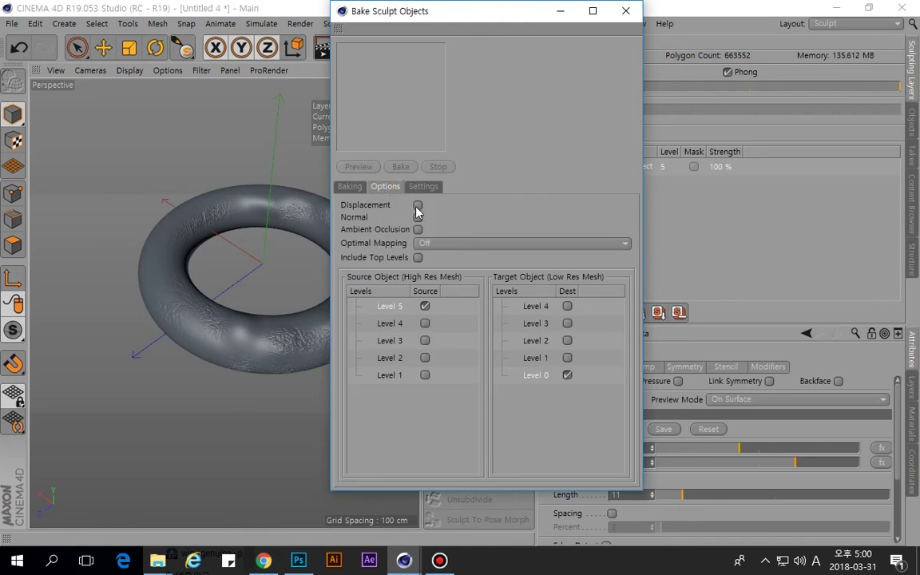
pyautogui.click(418, 205)
pyautogui.click(418, 218)
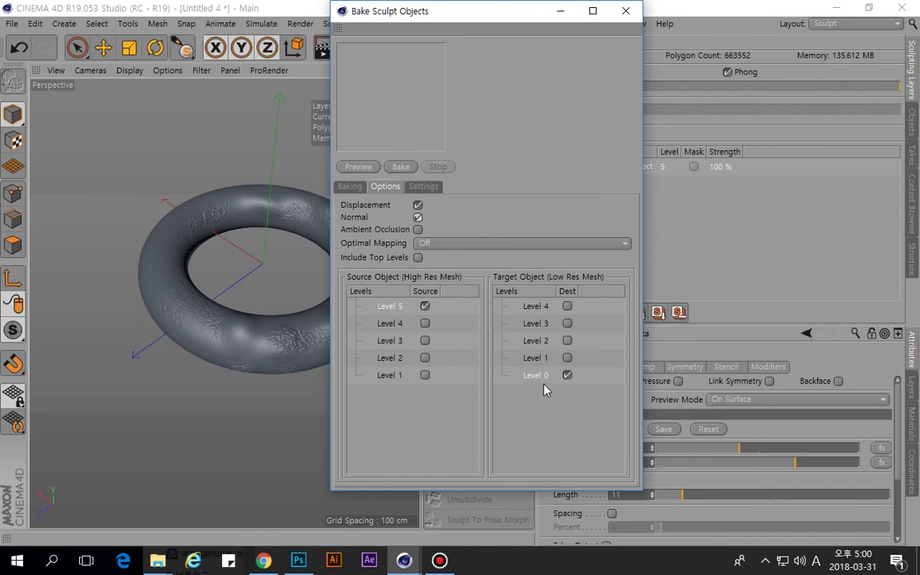
# Set the bake's displacement method to Intensity.
pyautogui.click(425, 187)
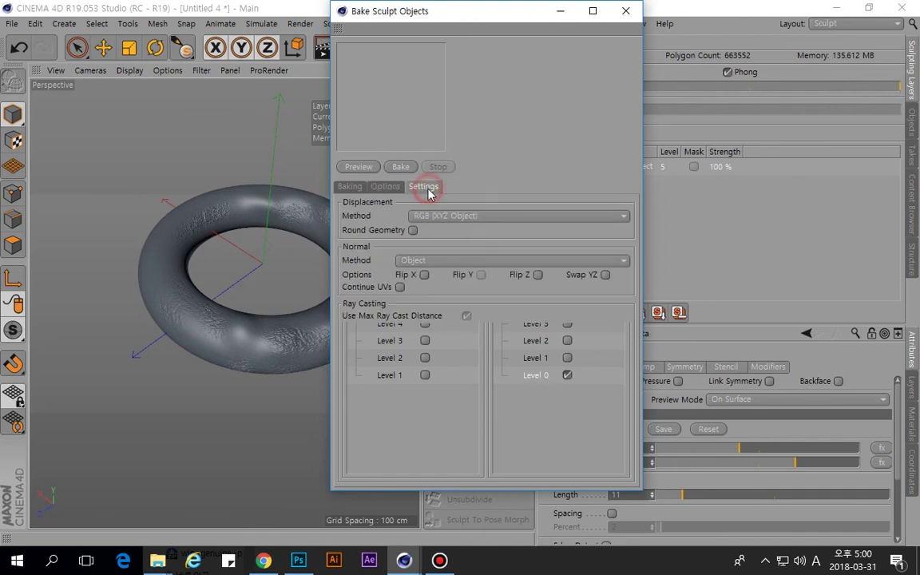
pyautogui.click(438, 216)
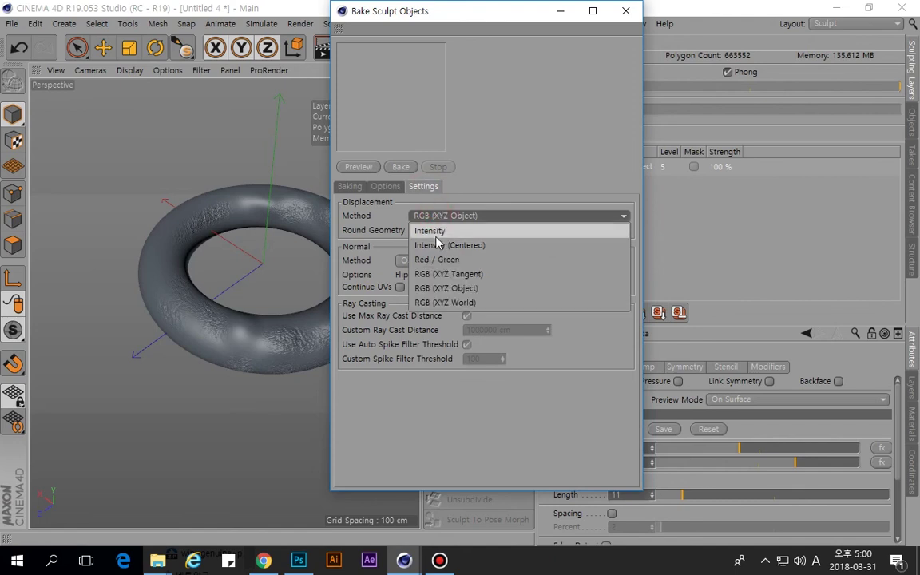
pyautogui.click(439, 248)
pyautogui.click(455, 217)
pyautogui.click(446, 231)
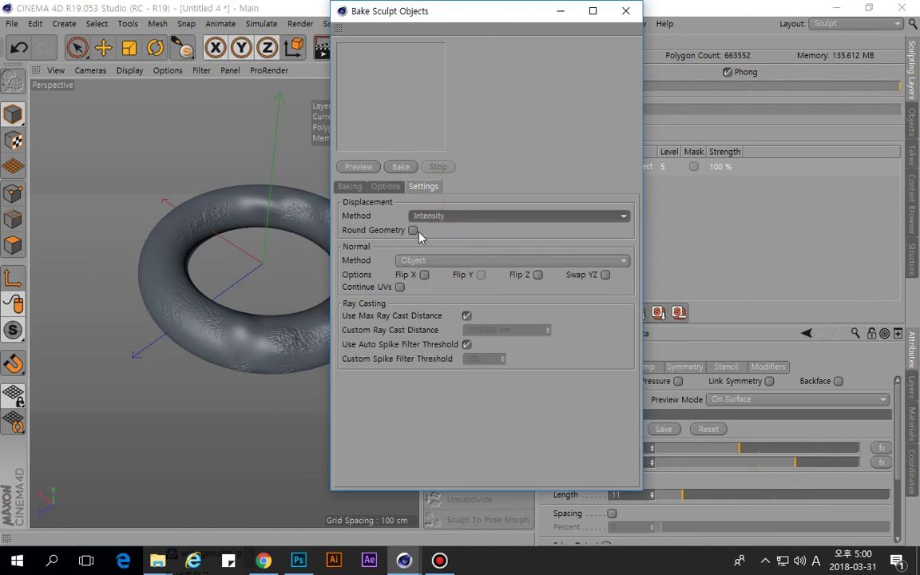
# Enable Round Geometry for the displacement bake and set the normal map method to Tangent.
pyautogui.click(413, 231)
pyautogui.click(406, 383)
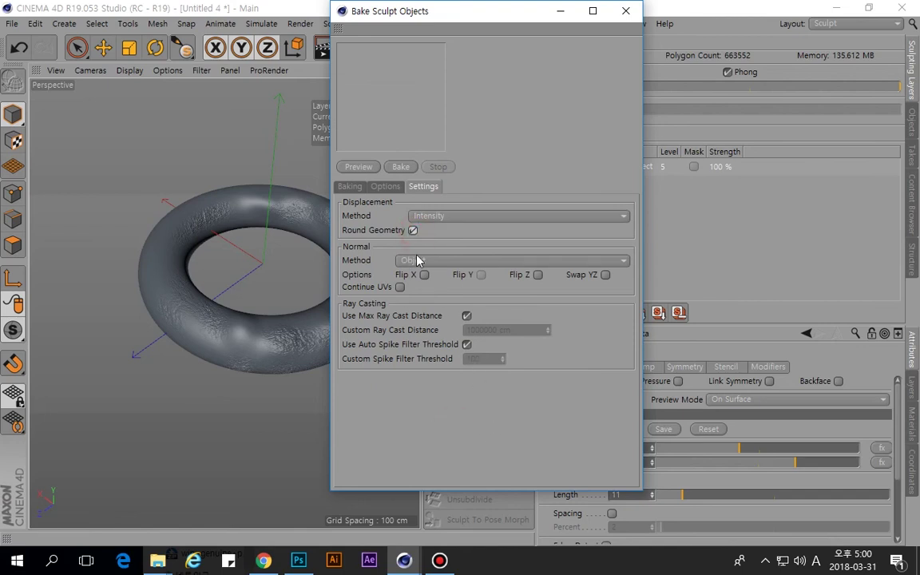
pyautogui.click(417, 260)
pyautogui.click(431, 273)
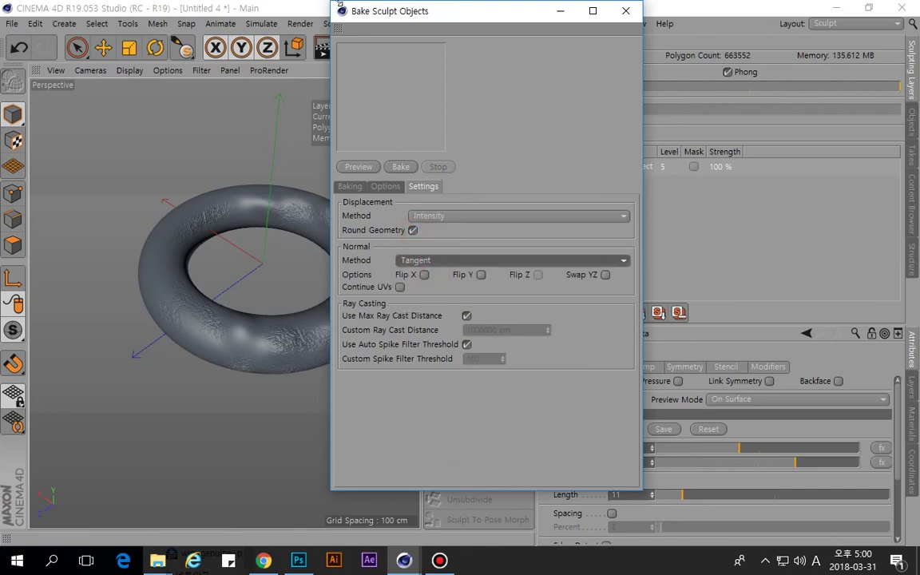
# Bake the displacement and normal maps without cancelling the bake, and put the bake window away.
pyautogui.moveTo(404, 22); pyautogui.dragTo(382, 47)
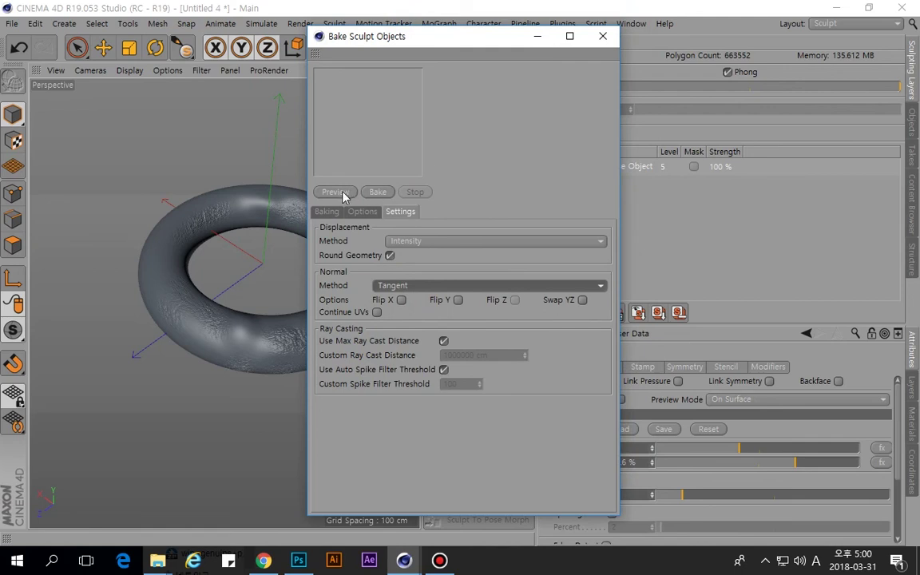
pyautogui.click(375, 192)
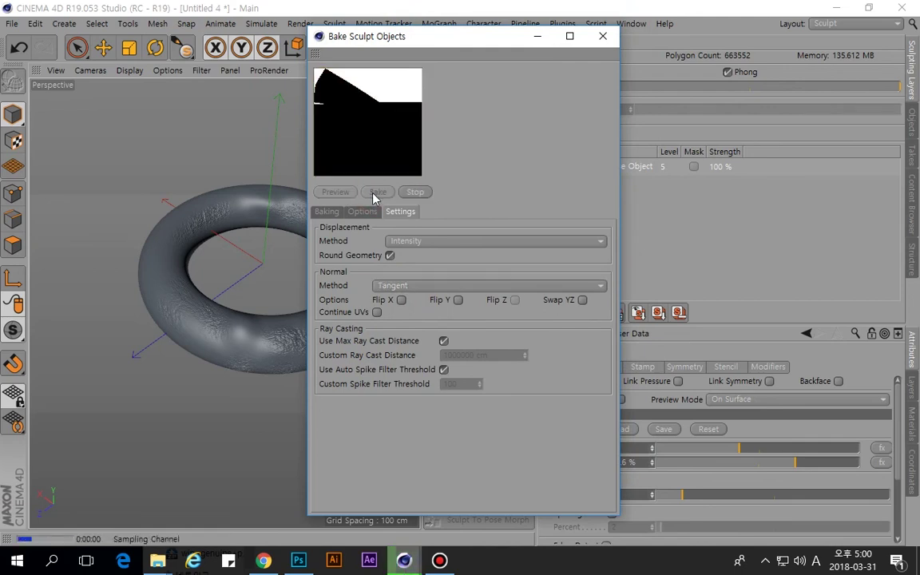
pyautogui.click(603, 36)
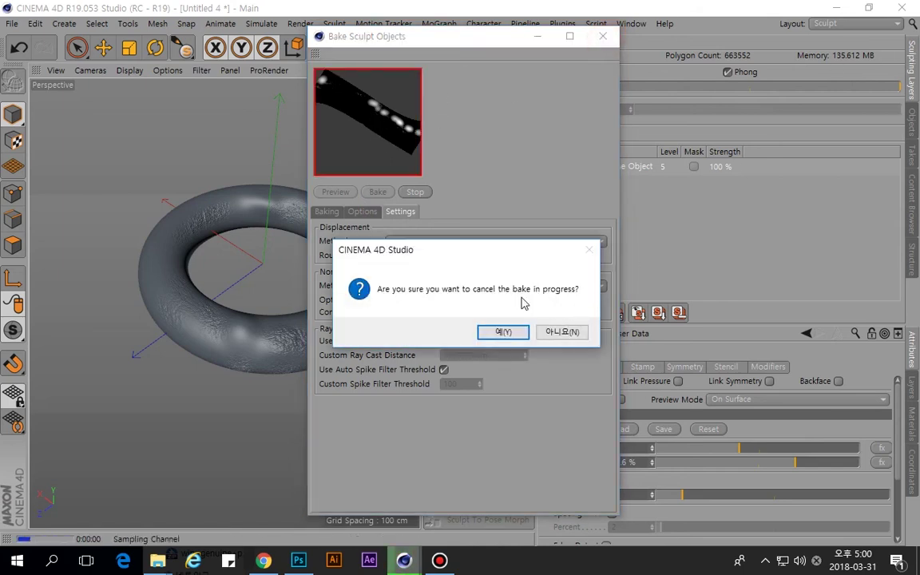
pyautogui.click(548, 332)
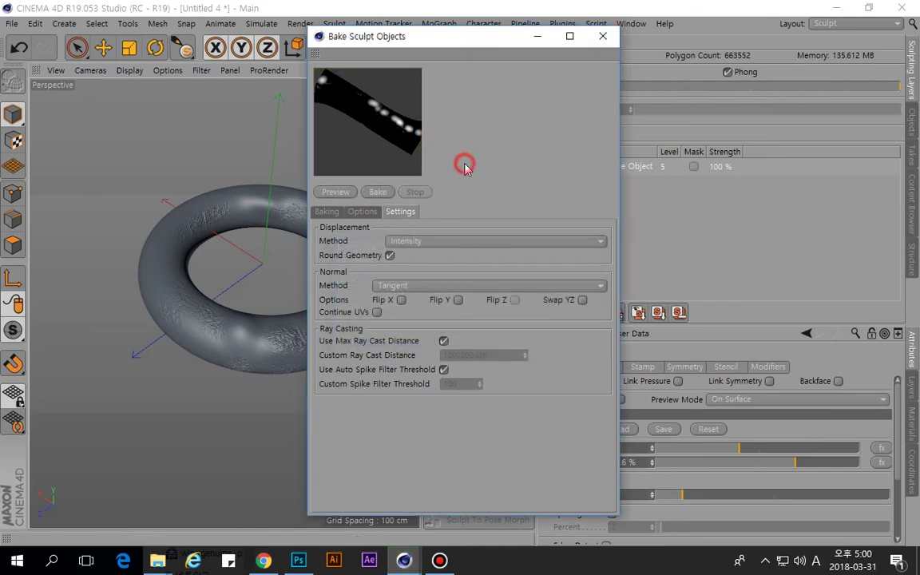
pyautogui.click(539, 36)
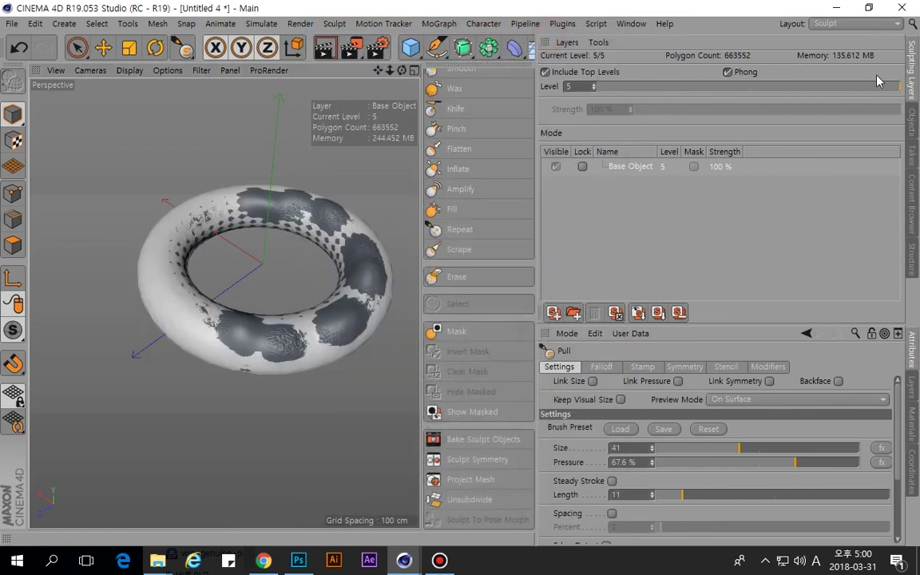
# Switch to the Startup layout, hide the original sculpted torus and activate the Move tool.
pyautogui.click(855, 23)
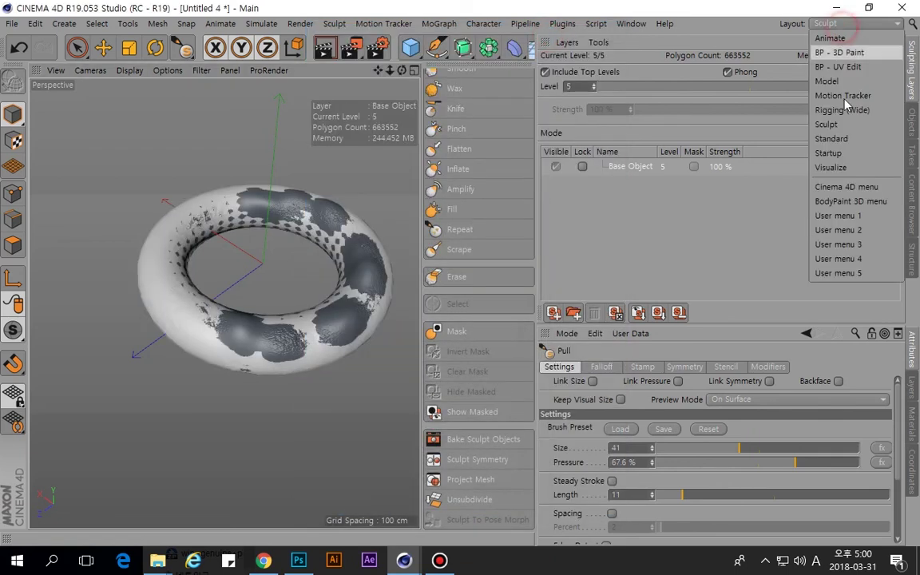
pyautogui.click(835, 150)
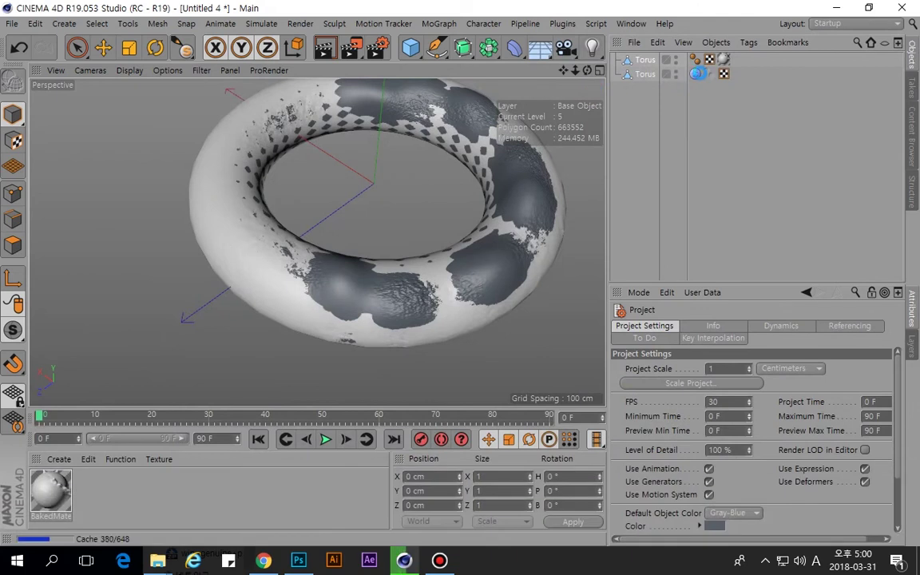
pyautogui.click(696, 73)
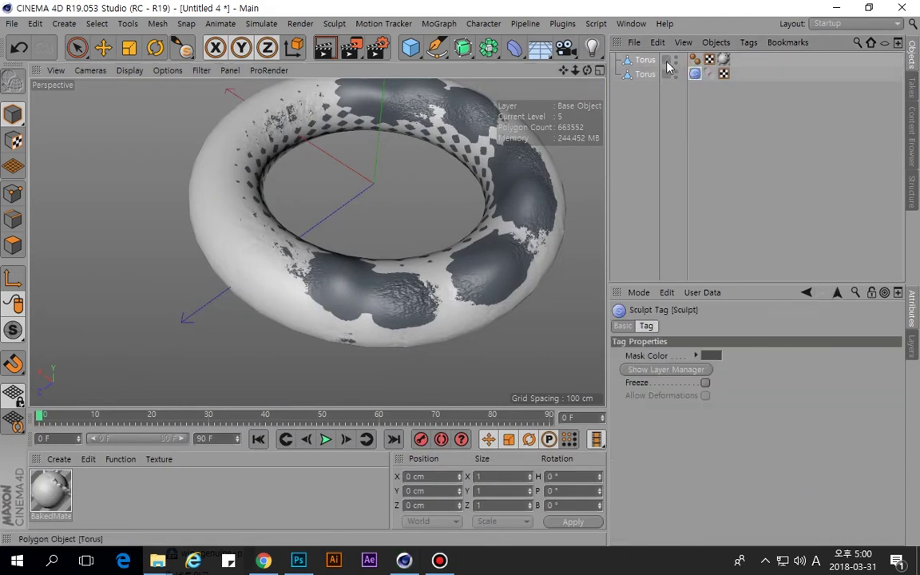
pyautogui.click(505, 205)
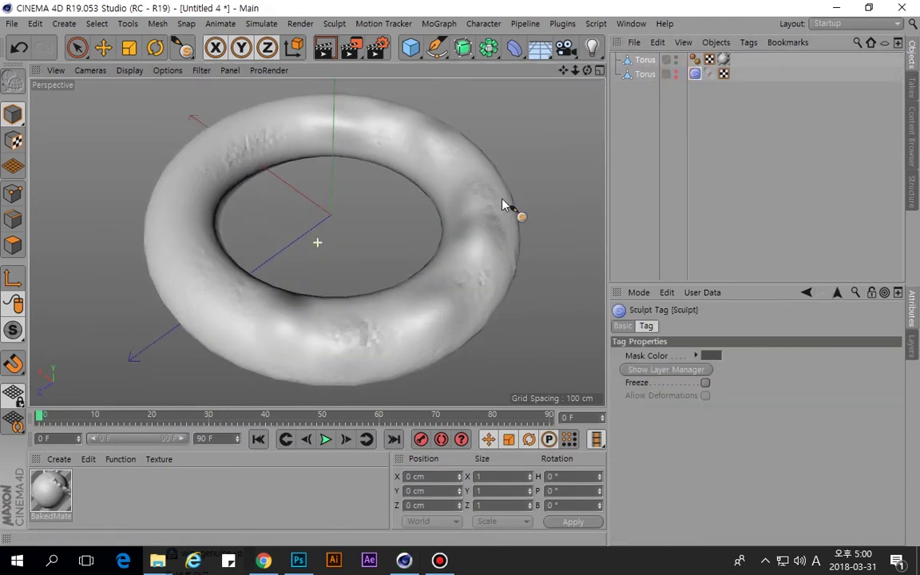
pyautogui.press('e')
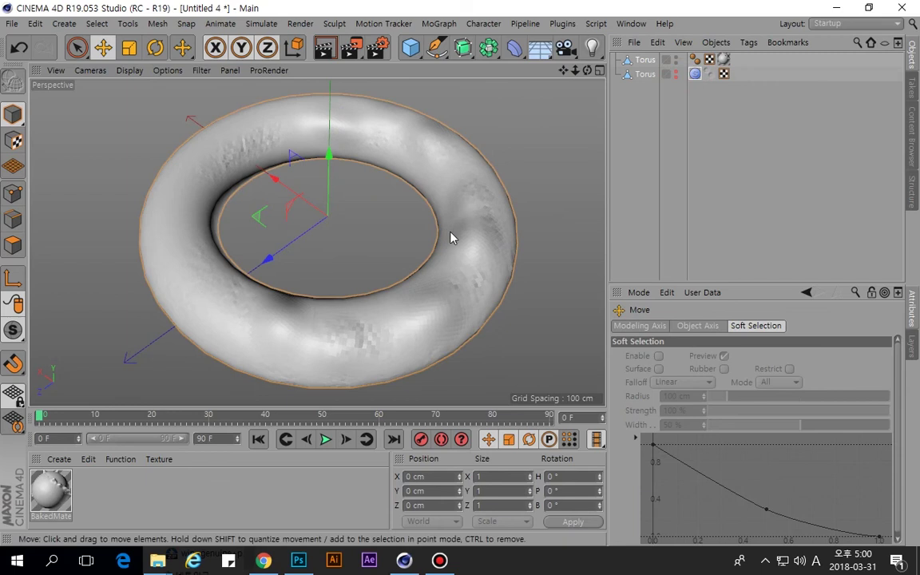
# Set the baked material's texture preview size to 2048x2048 in its editor settings.
pyautogui.doubleClick(50, 489)
pyautogui.click(247, 375)
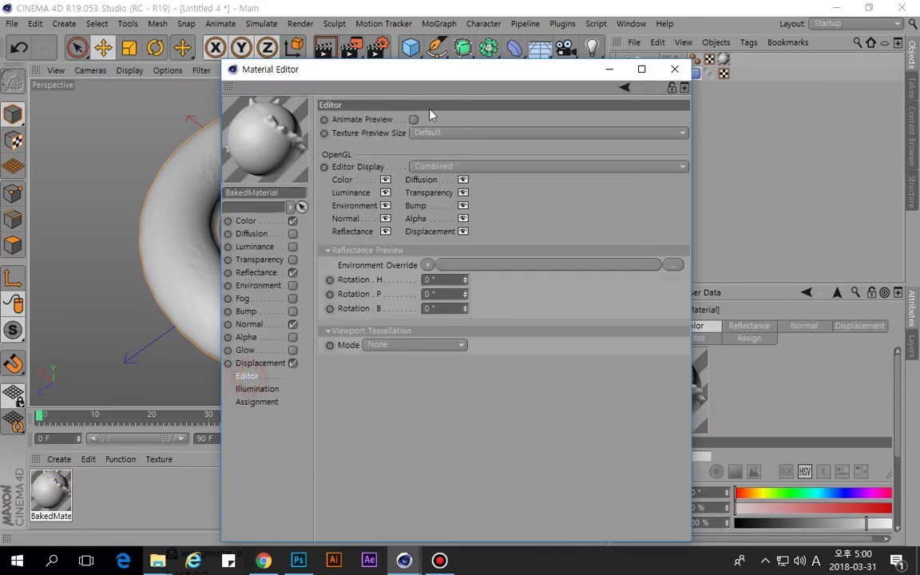
pyautogui.click(436, 135)
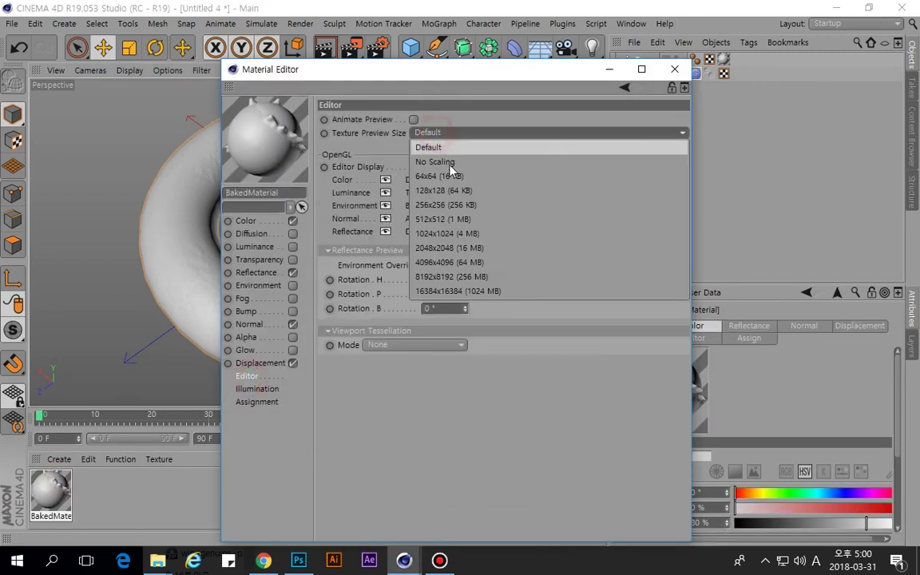
pyautogui.click(450, 250)
pyautogui.click(674, 68)
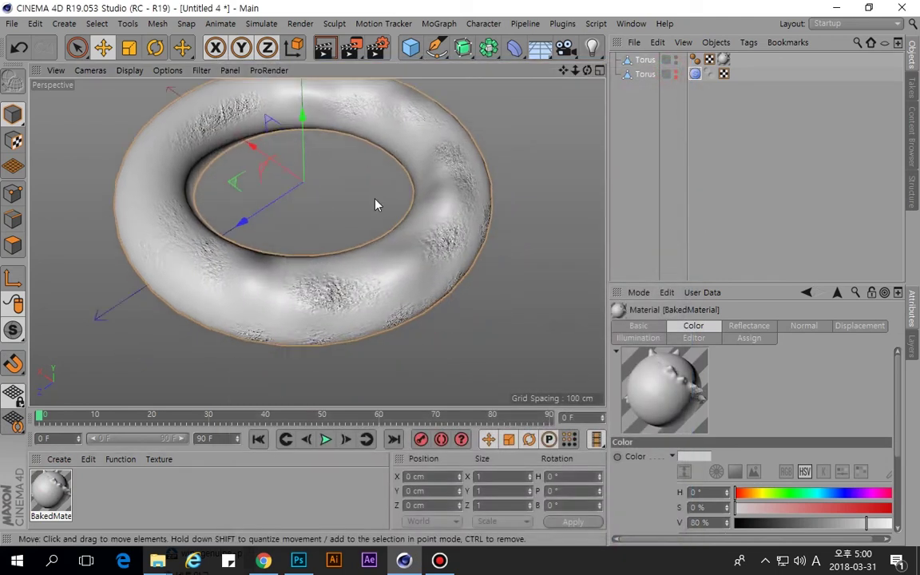
# Render the baked torus in the viewport and compare its object and material tag with the sculpted original.
pyautogui.keyDown('alt'); pyautogui.moveTo(327, 153); pyautogui.dragTo(397, 228); pyautogui.keyUp('alt')
pyautogui.hotkey('ctrl', 'r')
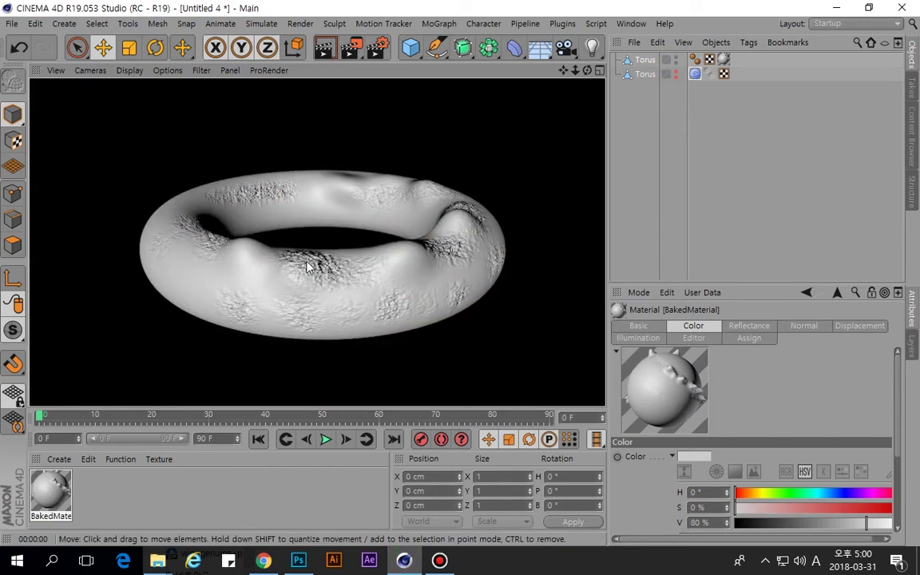
pyautogui.keyDown('alt'); pyautogui.moveTo(352, 234); pyautogui.dragTo(353, 286); pyautogui.keyUp('alt')
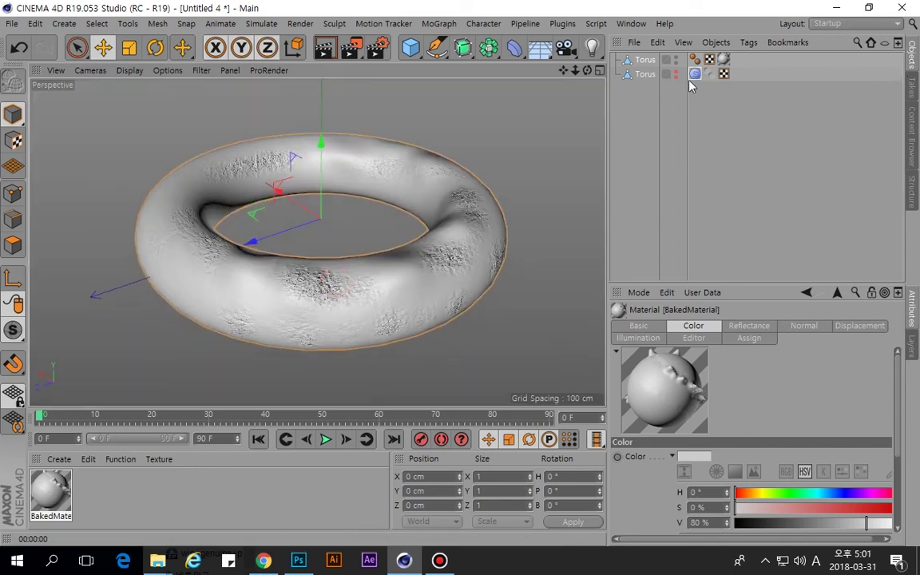
pyautogui.click(639, 73)
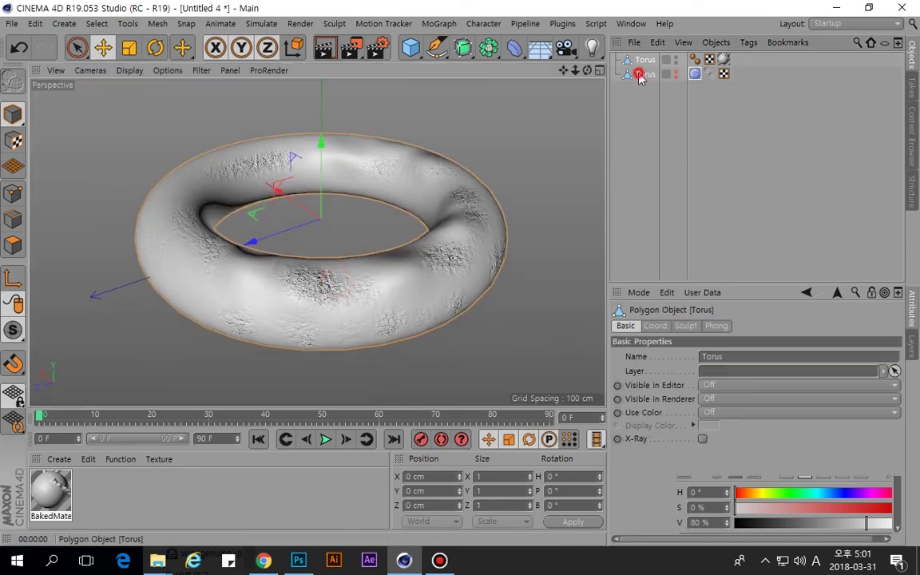
pyautogui.click(724, 60)
pyautogui.click(690, 99)
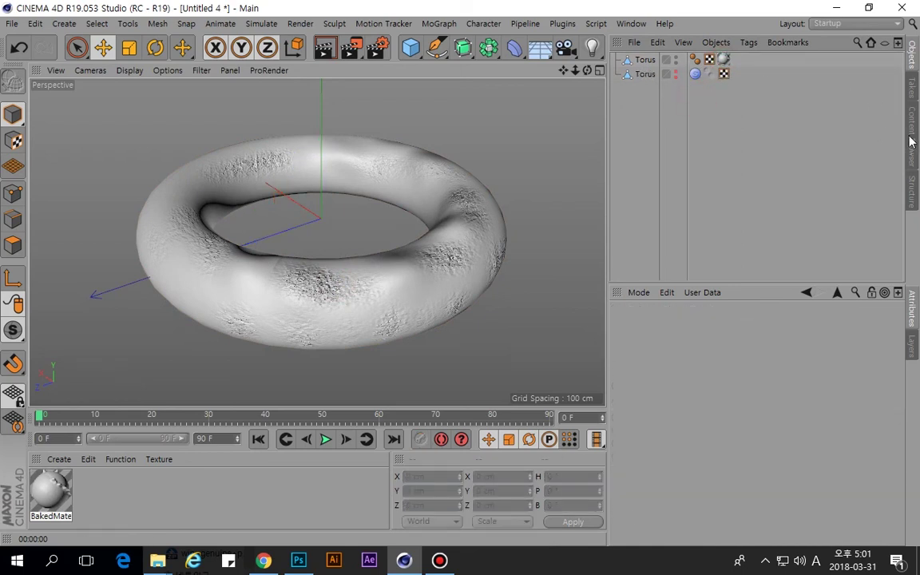
# Select the baked torus copy and delete it, ending in the Startup layout.
pyautogui.click(830, 25)
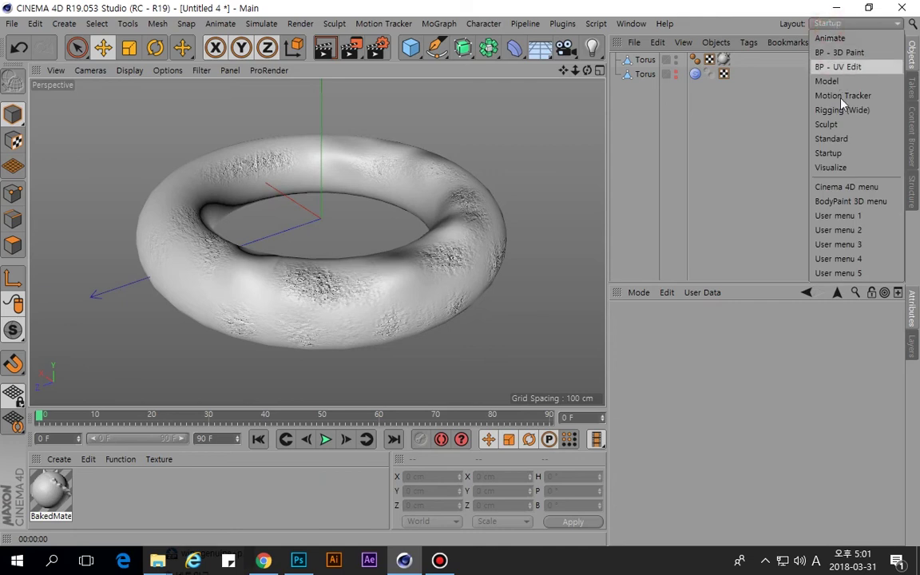
pyautogui.click(799, 125)
pyautogui.keyDown('alt'); pyautogui.moveTo(341, 232); pyautogui.dragTo(309, 266); pyautogui.keyUp('alt')
pyautogui.click(294, 285)
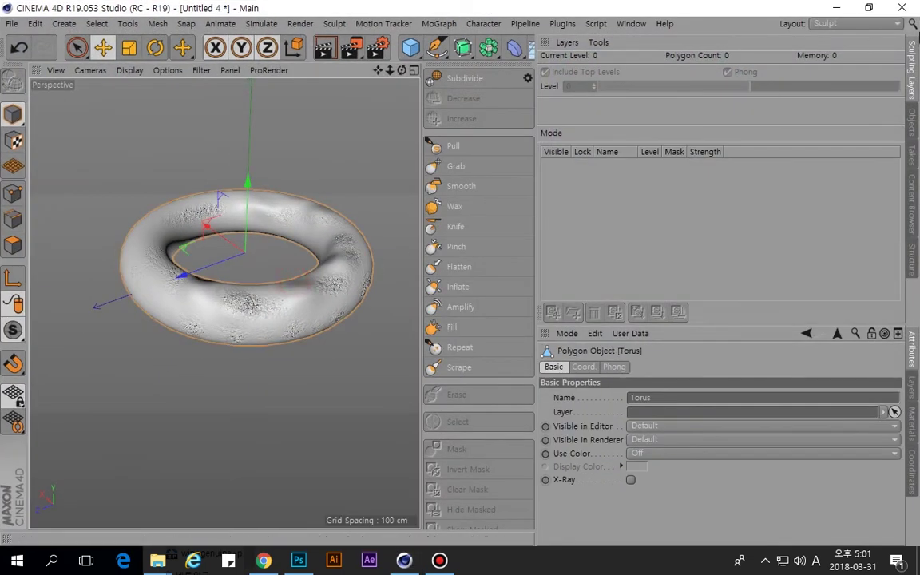
pyautogui.click(859, 24)
pyautogui.click(847, 150)
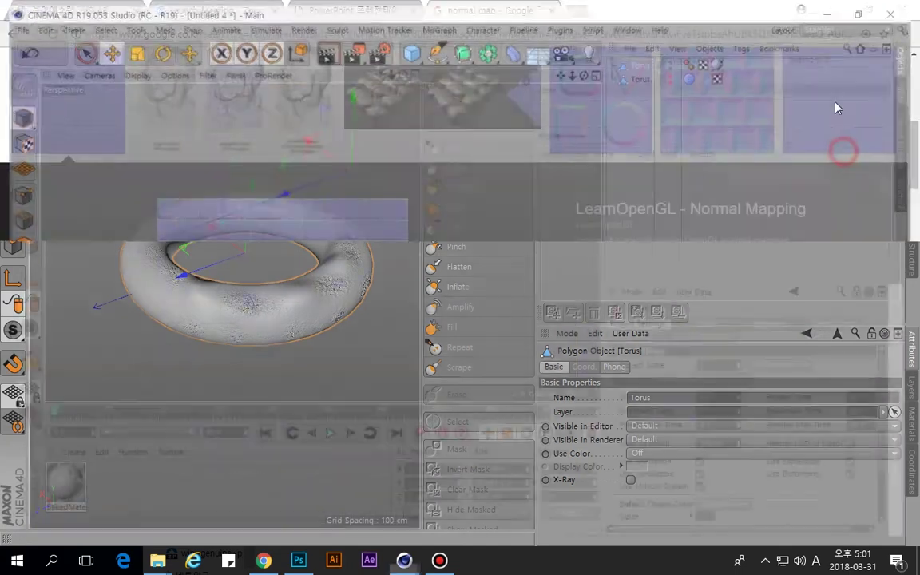
pyautogui.press('Delete')
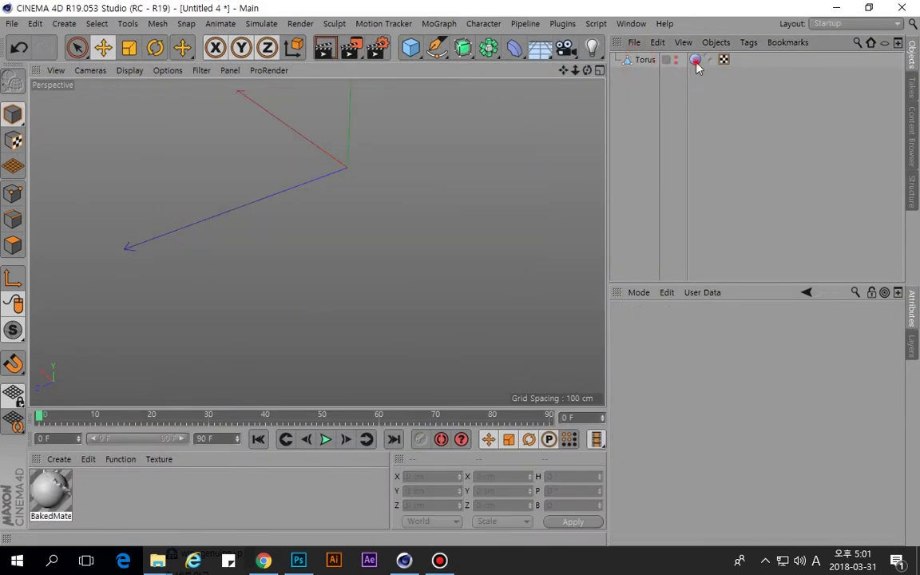
# Make the original sculpted torus visible again, frame it in the view and switch to the Sculpt layout.
pyautogui.click(694, 61)
pyautogui.click(678, 59)
pyautogui.click(645, 60)
pyautogui.press('h')
pyautogui.click(859, 24)
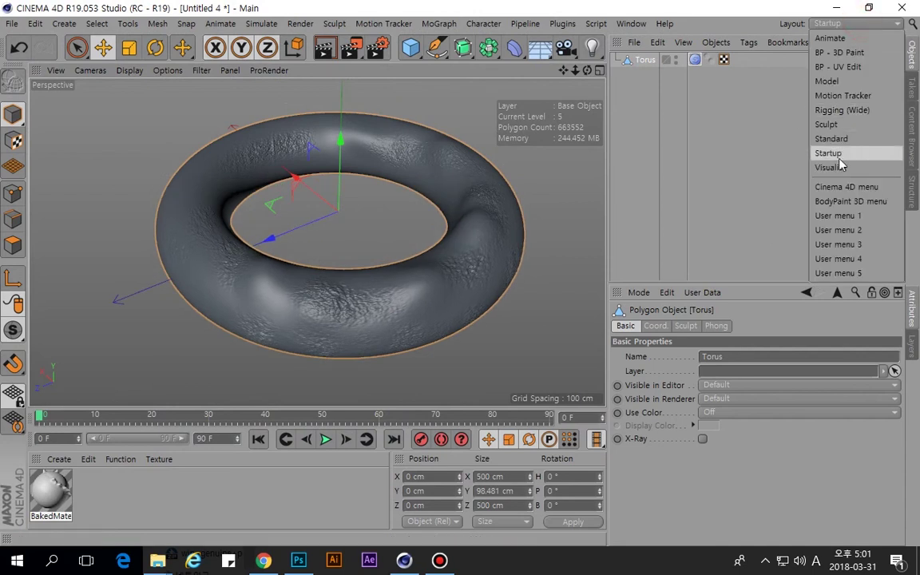
pyautogui.click(836, 128)
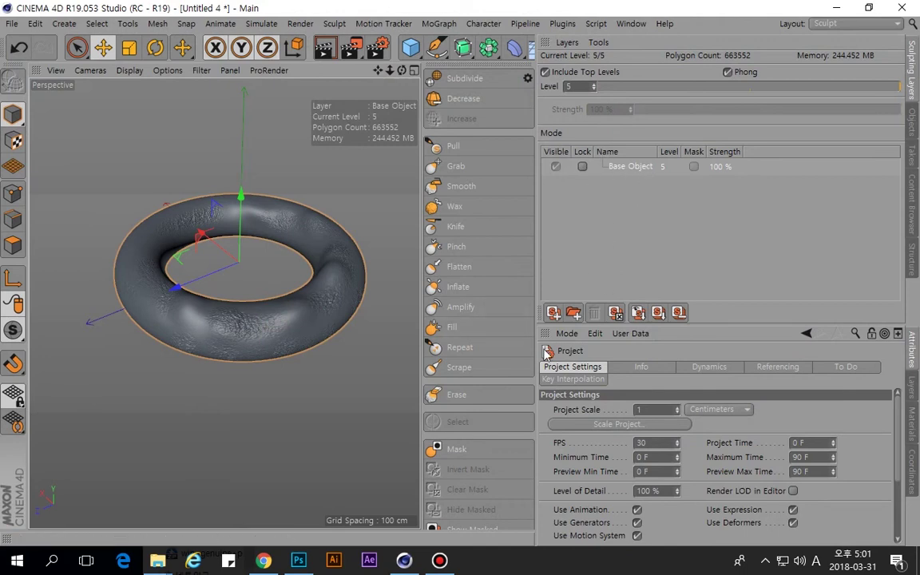
# Reopen Bake Sculpt Objects and set up a Displacement-only bake to target Level 4 with the Intensity method.
pyautogui.scroll(-3, 483, 424)
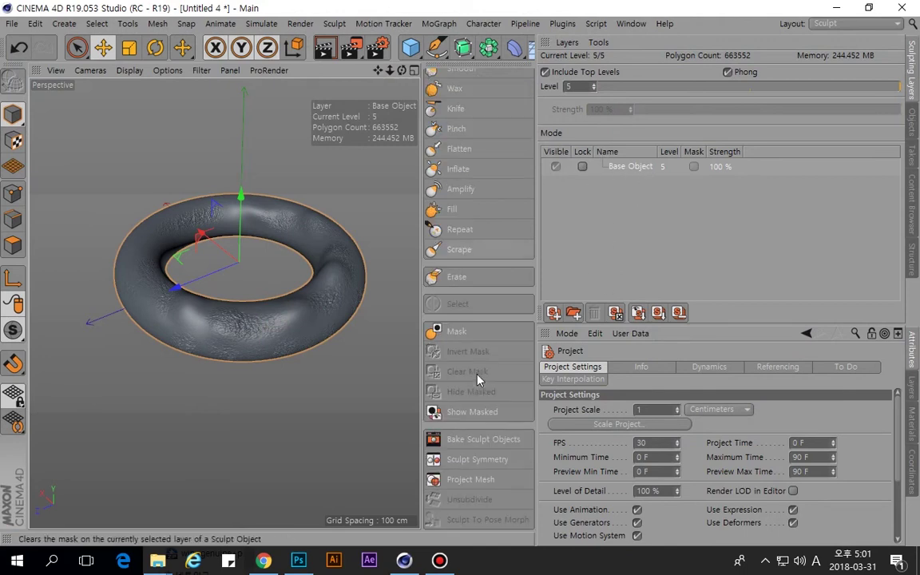
pyautogui.click(479, 440)
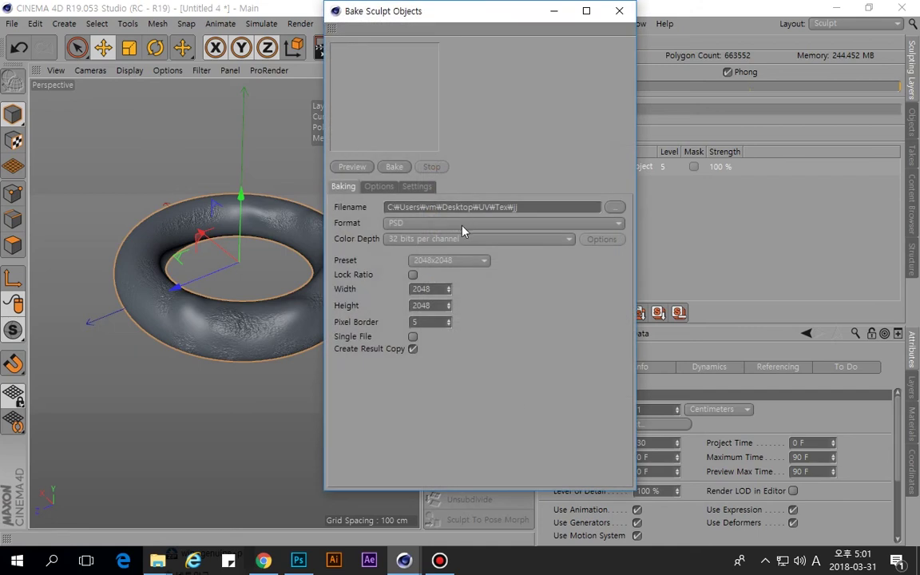
pyautogui.click(379, 187)
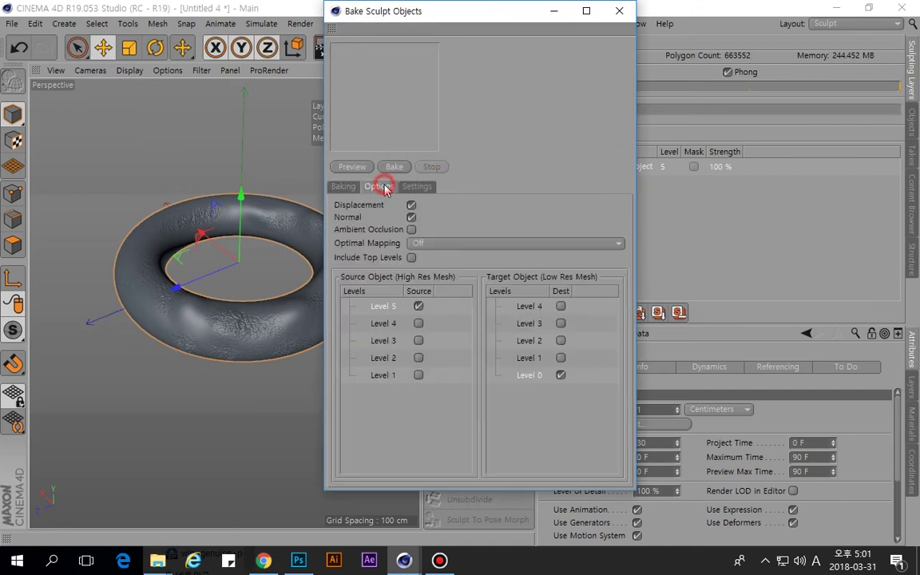
pyautogui.click(412, 218)
pyautogui.click(561, 306)
pyautogui.click(420, 190)
pyautogui.click(433, 216)
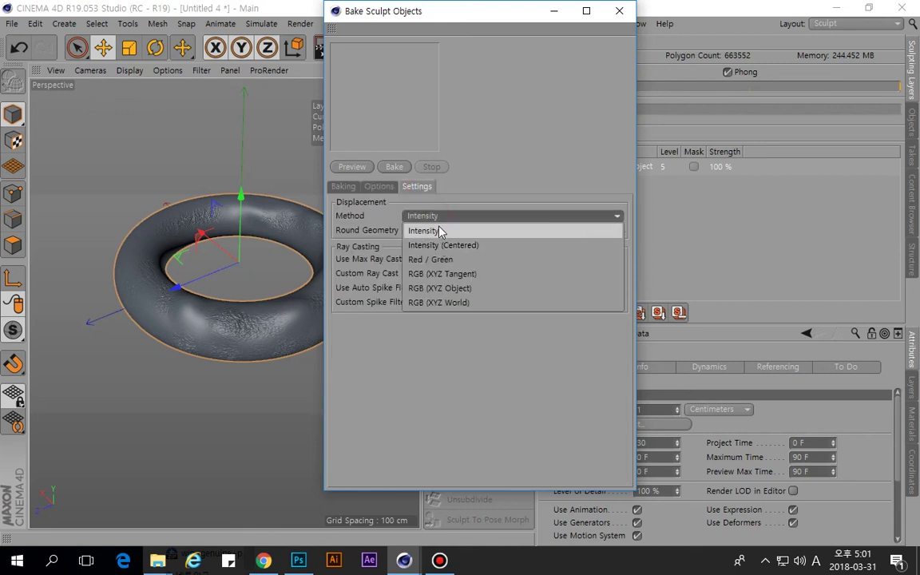
pyautogui.click(440, 229)
# Change the bake options to Normal only instead of Displacement, keeping the Tangent method.
pyautogui.click(382, 188)
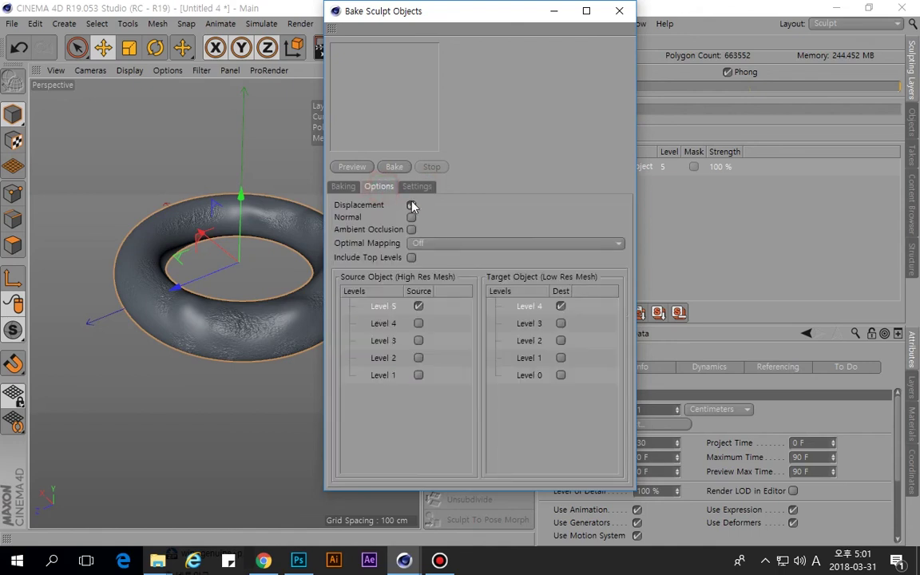
pyautogui.click(416, 186)
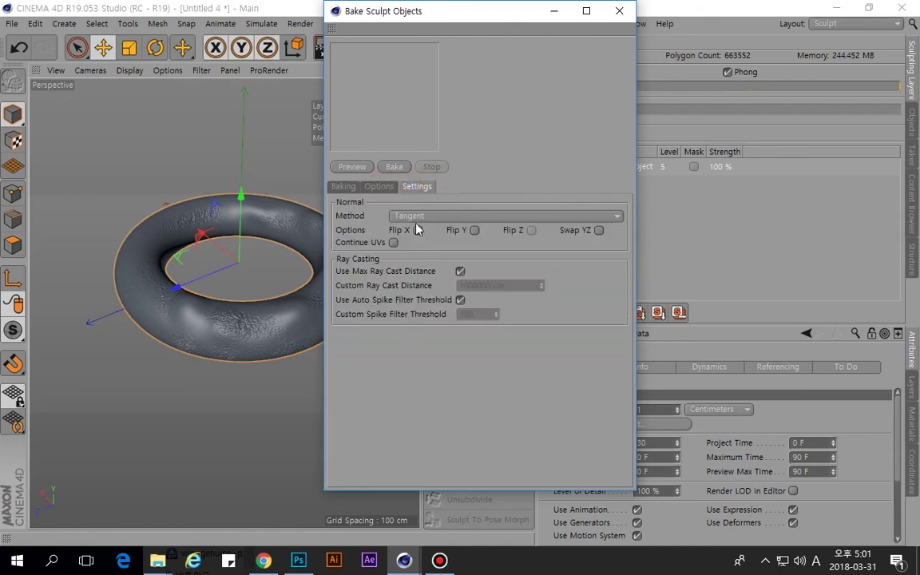
pyautogui.click(411, 215)
pyautogui.click(412, 216)
pyautogui.click(376, 188)
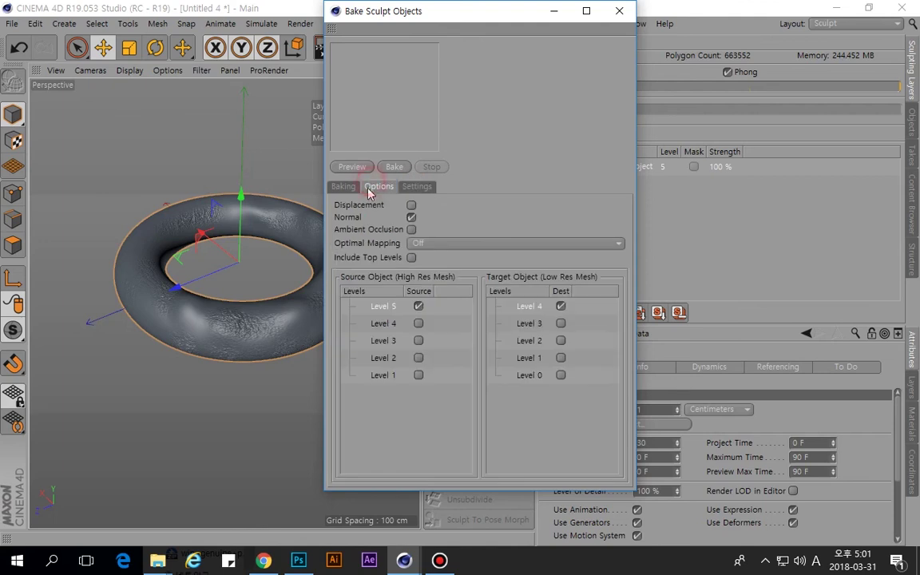
# Review the bake's file, map and method settings, and close Bake Sculpt Objects without baking.
pyautogui.click(343, 188)
pyautogui.click(377, 188)
pyautogui.click(411, 189)
pyautogui.click(380, 188)
pyautogui.click(344, 187)
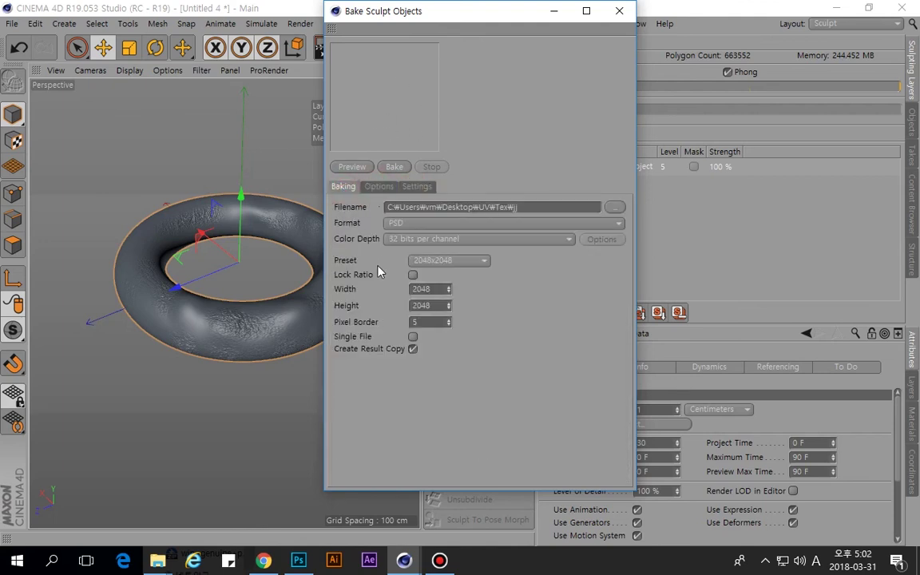
pyautogui.moveTo(441, 22); pyautogui.dragTo(431, 54)
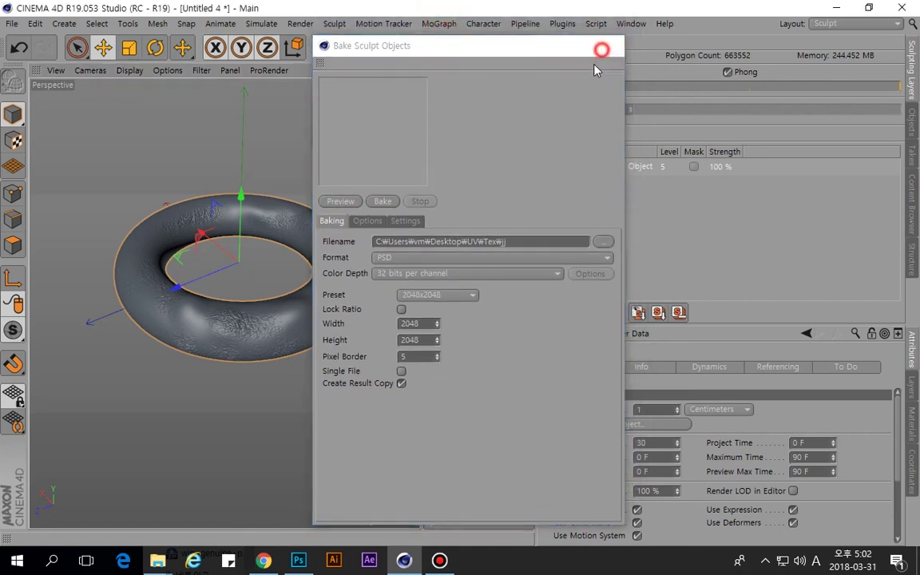
pyautogui.click(602, 47)
pyautogui.scroll(3, 288, 323)
pyautogui.keyDown('alt'); pyautogui.moveTo(313, 313); pyautogui.dragTo(257, 335); pyautogui.keyUp('alt')
pyautogui.scroll(5, 238, 247)
pyautogui.scroll(-5, 237, 247)
pyautogui.keyDown('alt'); pyautogui.moveTo(257, 274); pyautogui.dragTo(272, 347); pyautogui.keyUp('alt')
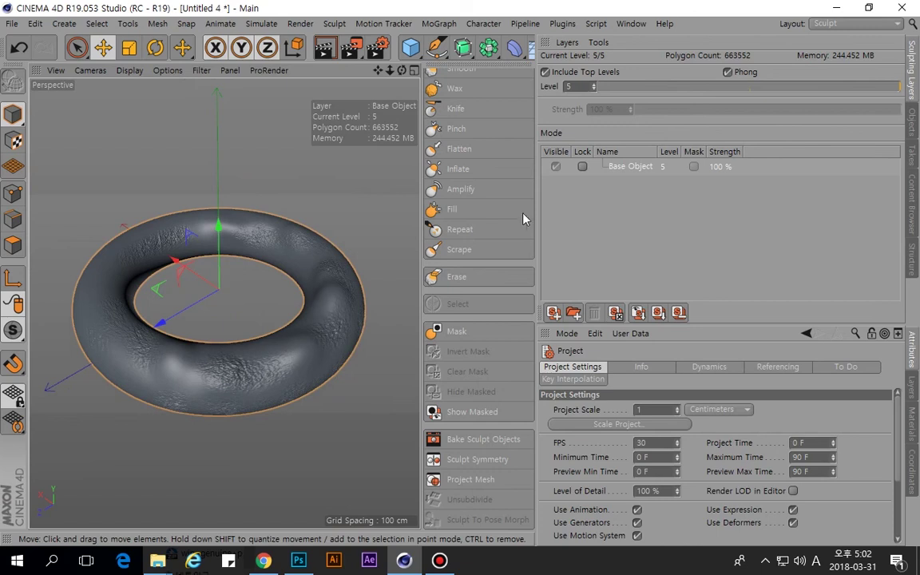
# Switch to the Startup layout, frame the sculpted torus in the perspective view and deselect it.
pyautogui.click(843, 23)
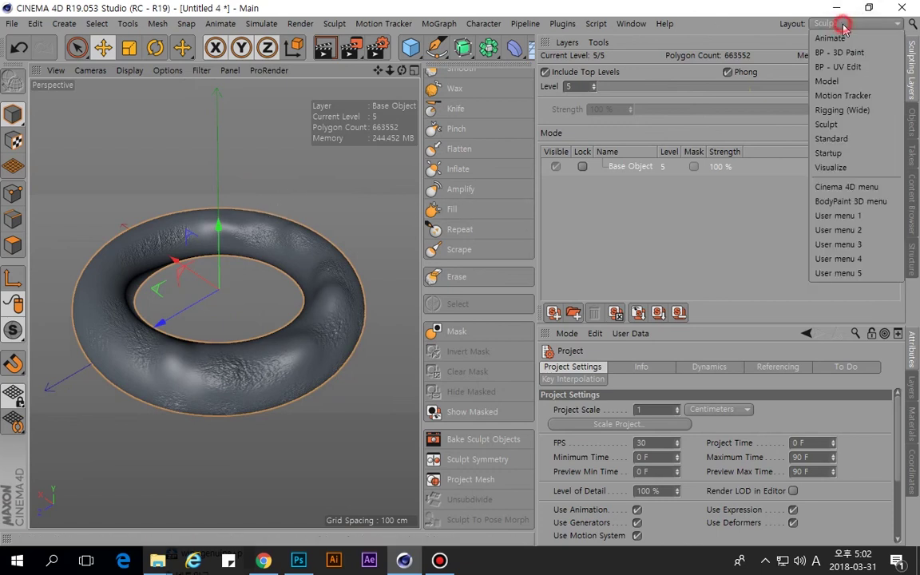
pyautogui.click(829, 153)
pyautogui.keyDown('alt'); pyautogui.moveTo(373, 239); pyautogui.dragTo(384, 246); pyautogui.keyUp('alt')
pyautogui.scroll(-5, 384, 246)
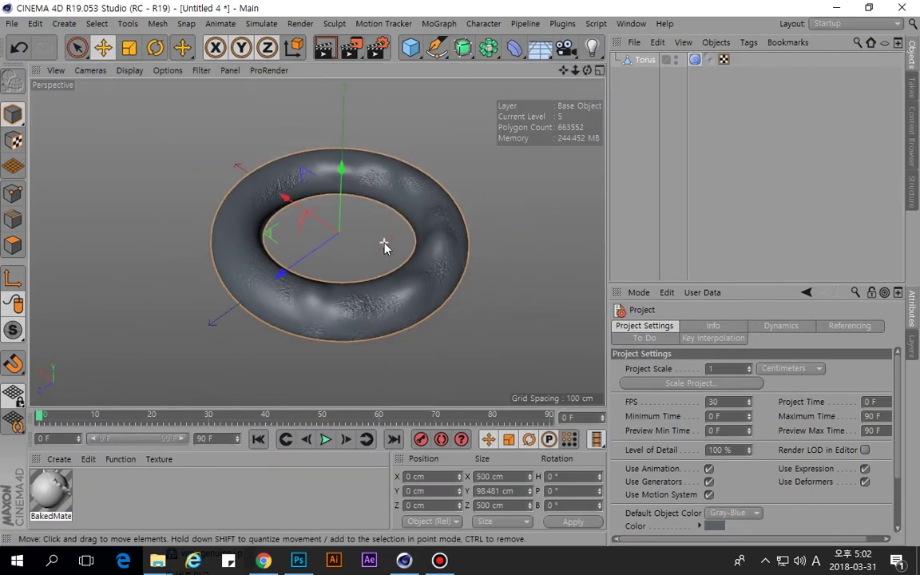
pyautogui.scroll(3, 320, 261)
pyautogui.keyDown('alt'); pyautogui.moveTo(342, 278); pyautogui.dragTo(312, 307, button='middle'); pyautogui.keyUp('alt')
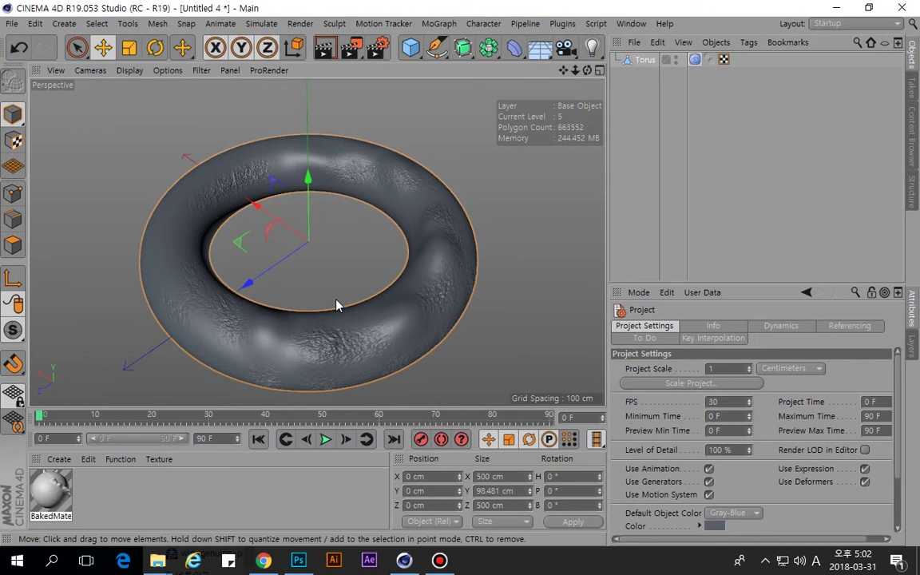
pyautogui.click(525, 207)
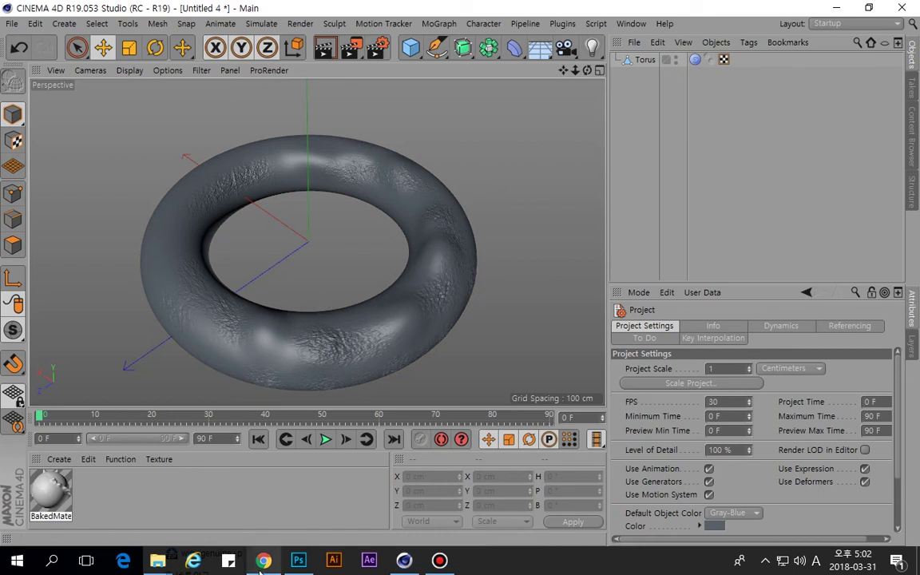
# Switch to Chrome, look over the normal map image results, and return to Cinema 4D.
pyautogui.moveTo(263, 562)
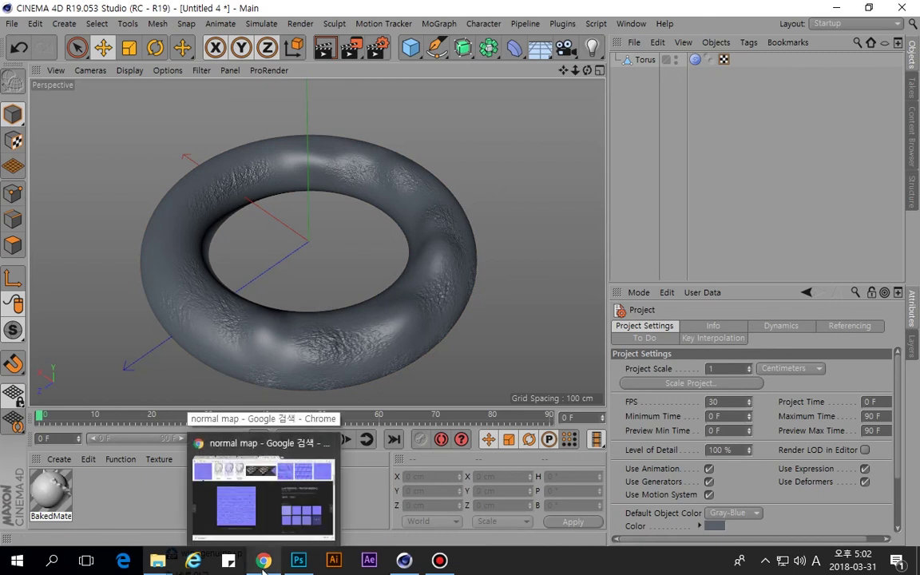
pyautogui.click(264, 562)
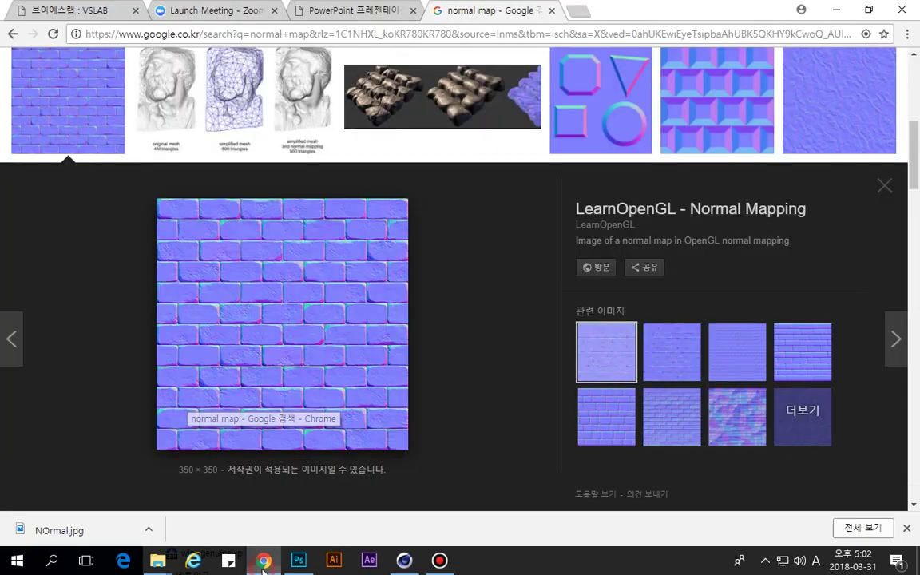
pyautogui.scroll(5, 387, 126)
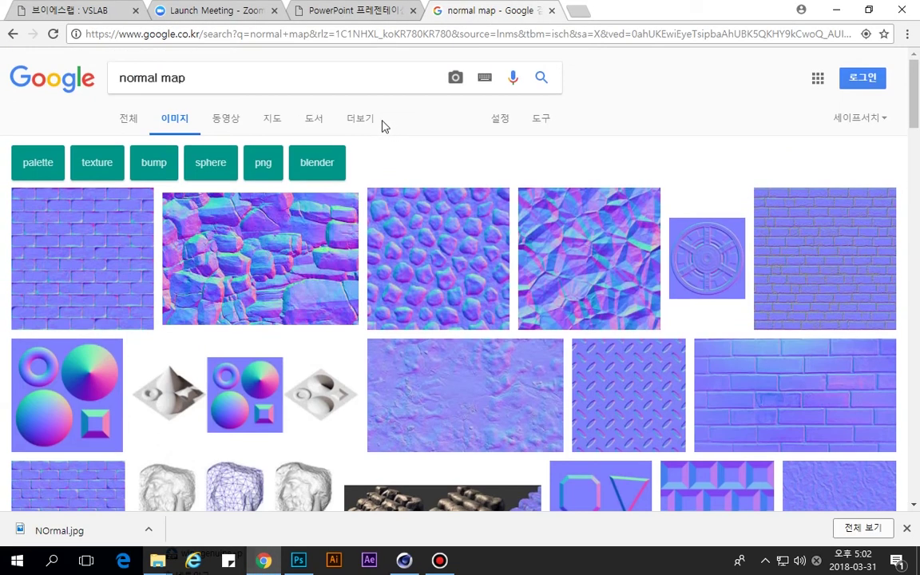
pyautogui.click(837, 10)
# Select the sculpted torus and change the workspace to the BP - 3D Paint layout.
pyautogui.click(232, 500)
pyautogui.click(421, 164)
pyautogui.click(502, 145)
pyautogui.click(413, 175)
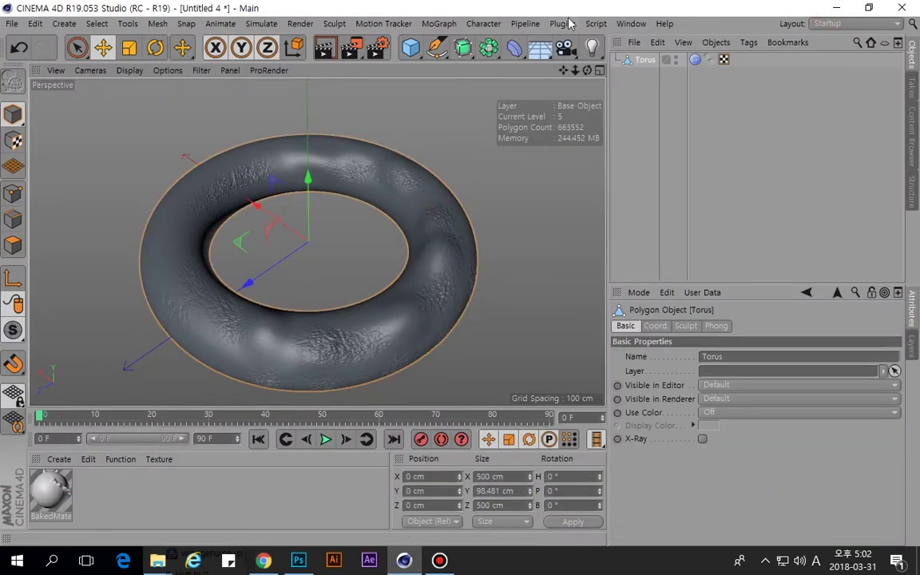
pyautogui.click(639, 27)
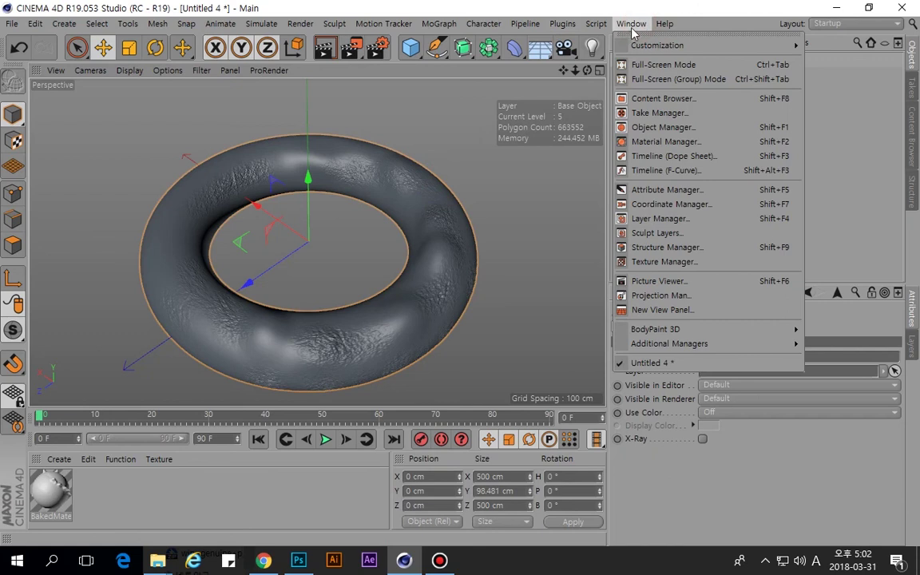
pyautogui.click(825, 23)
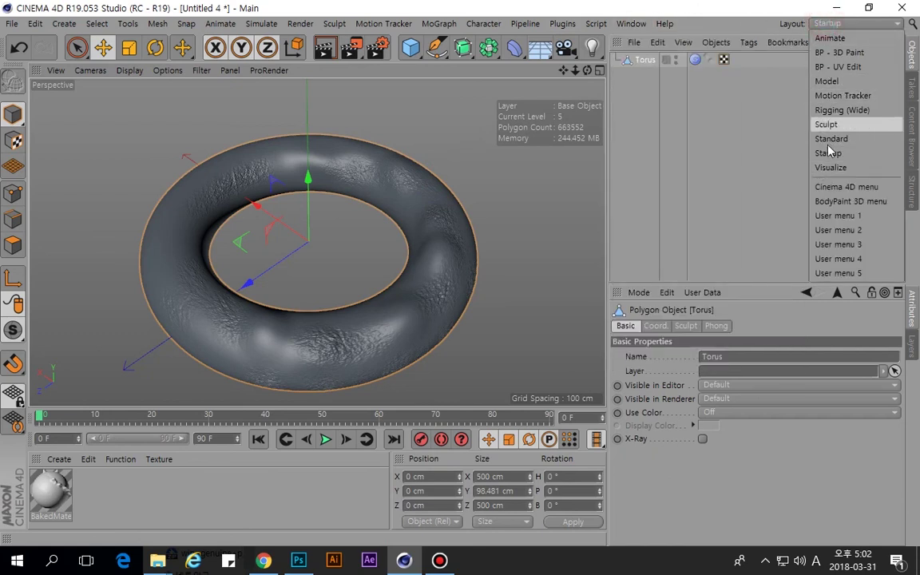
pyautogui.click(839, 52)
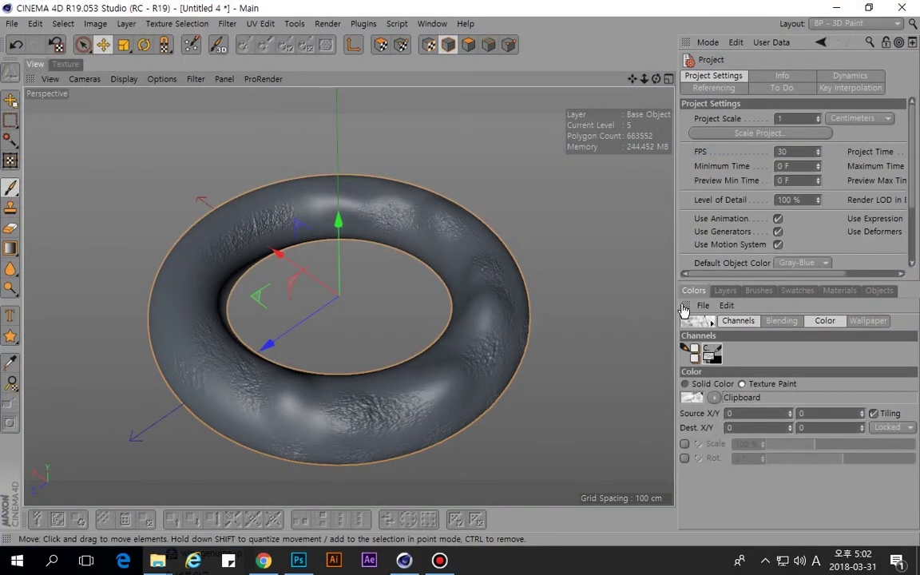
# Show the Texture view and open the 614041472.jpg texture in it.
pyautogui.click(66, 64)
pyautogui.click(48, 79)
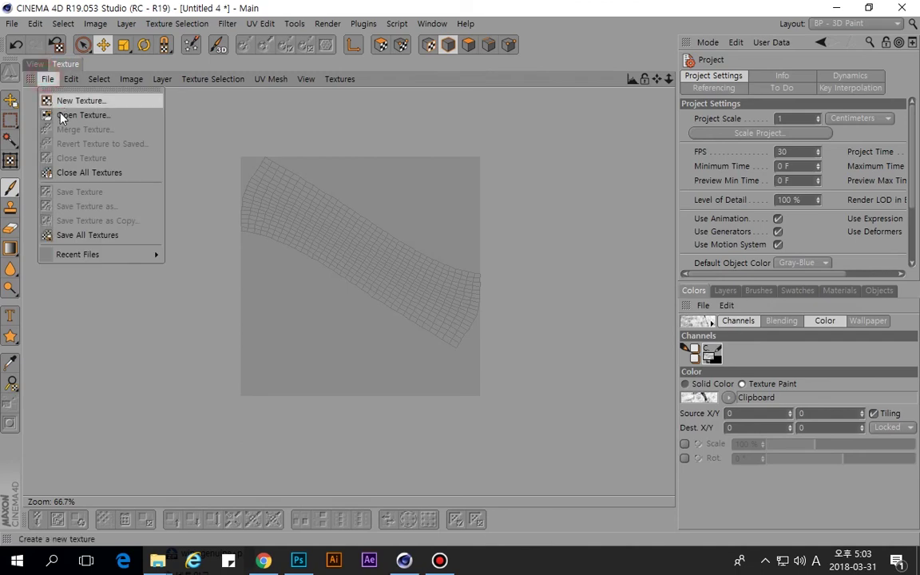
pyautogui.click(60, 111)
pyautogui.doubleClick(383, 231)
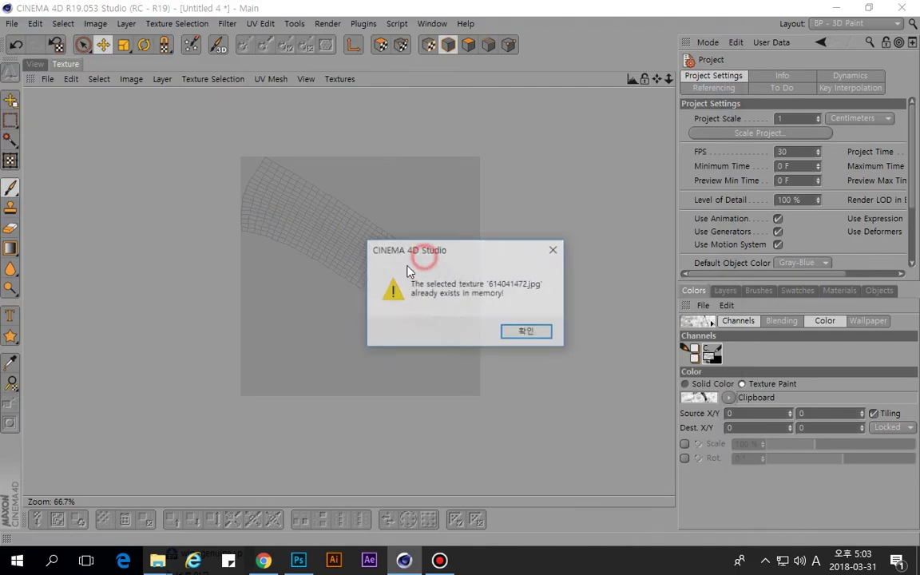
pyautogui.click(527, 333)
pyautogui.scroll(1, 399, 233)
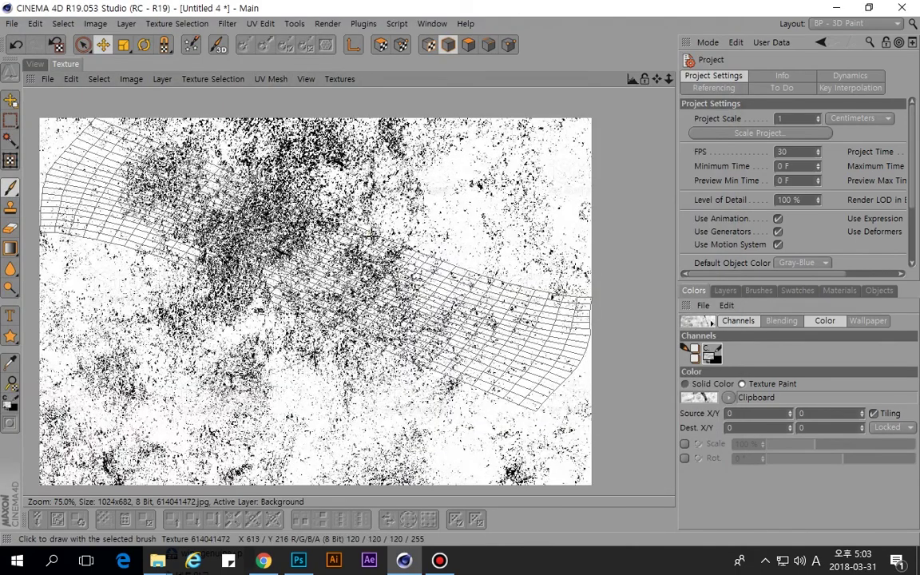
# Select the whole 614041472.jpg image and load the selection as the paint texture.
pyautogui.hotkey('ctrl', 'a')
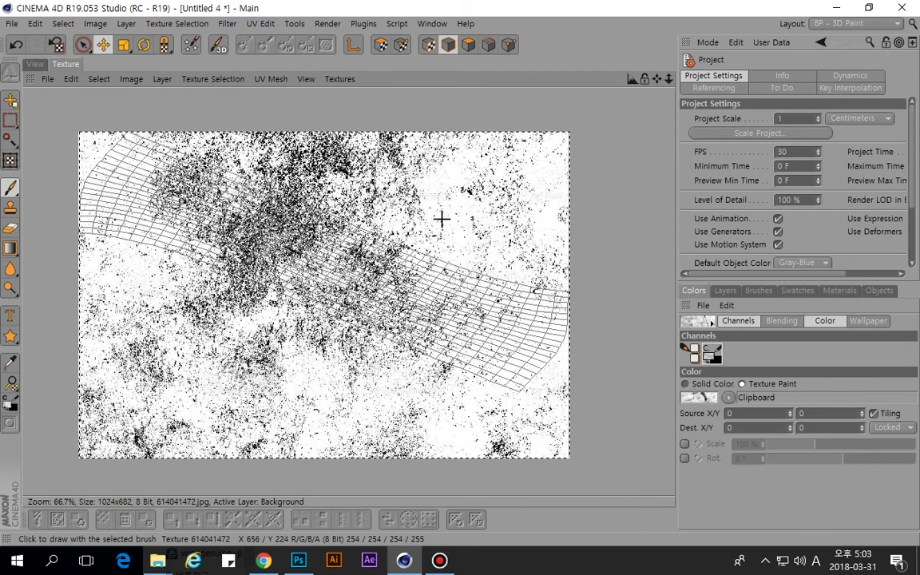
pyautogui.click(729, 398)
pyautogui.click(767, 413)
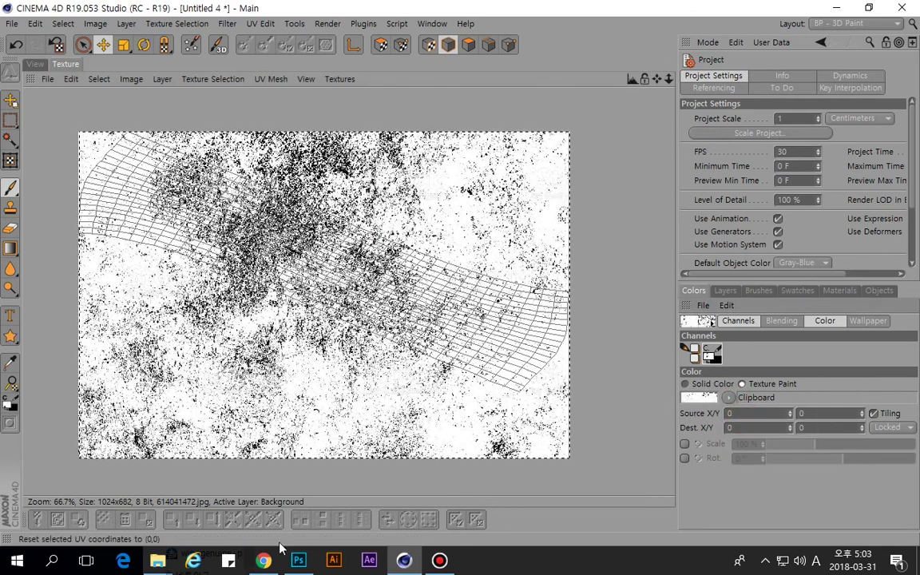
# Load BakedMaterial for painting and display its baked normal map in the Texture view.
pyautogui.click(839, 290)
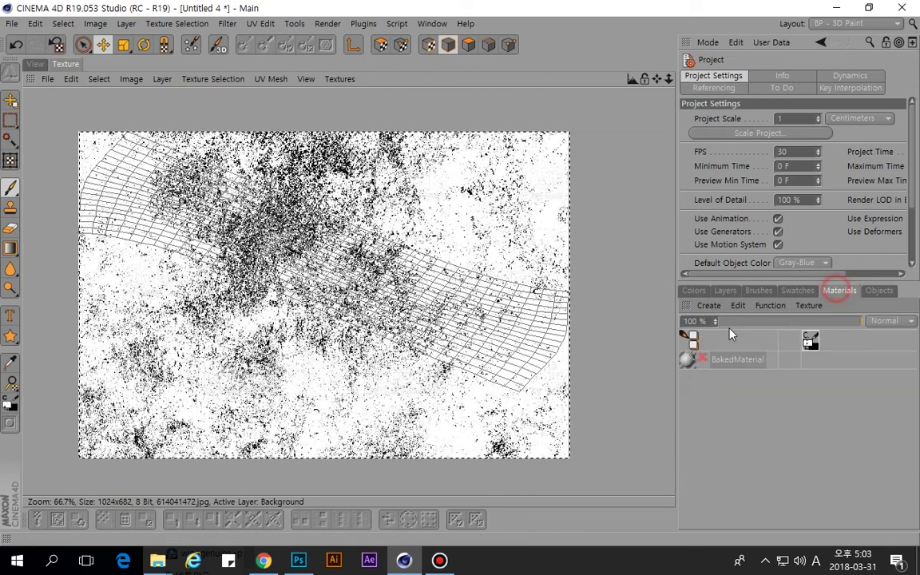
pyautogui.doubleClick(691, 358)
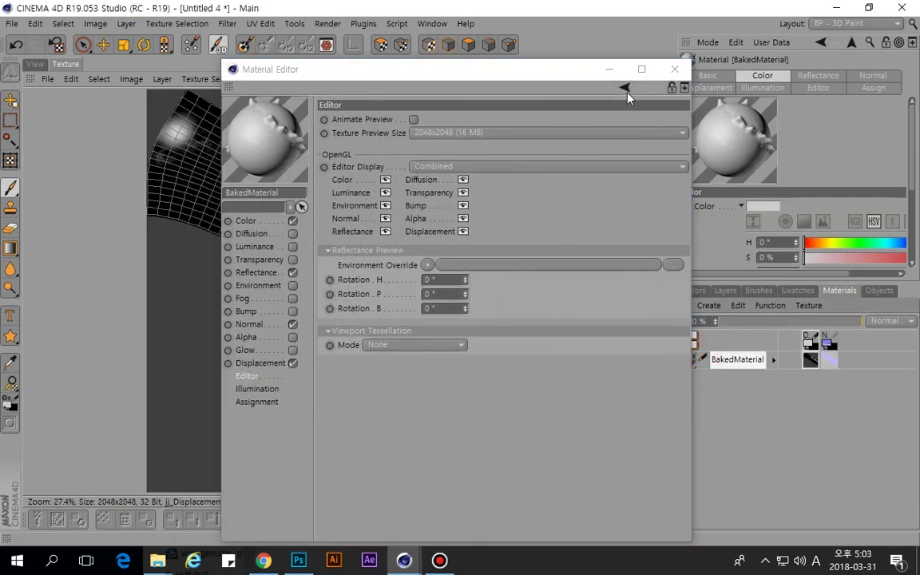
pyautogui.click(676, 71)
pyautogui.click(830, 344)
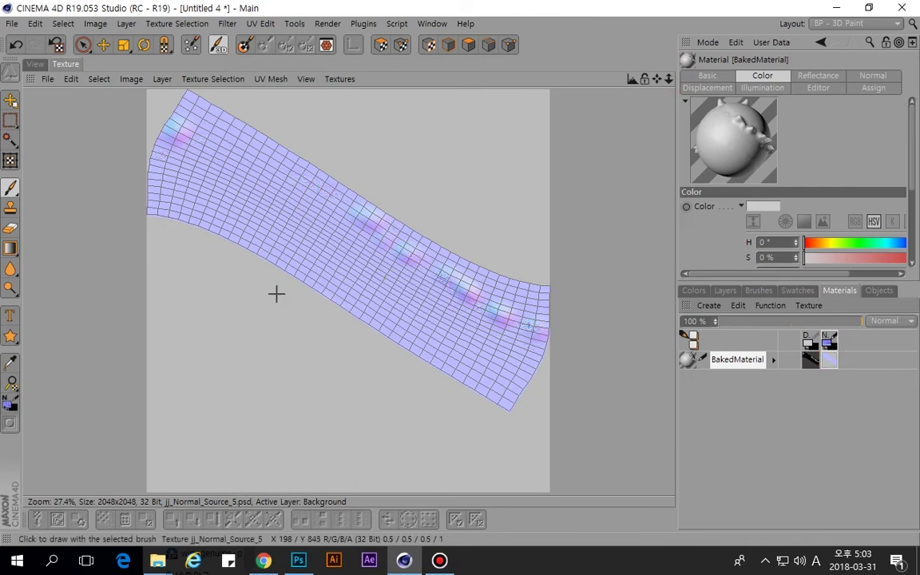
# Open the NOrmal.jpg texture from the UV folder on the desktop.
pyautogui.click(48, 80)
pyautogui.click(61, 113)
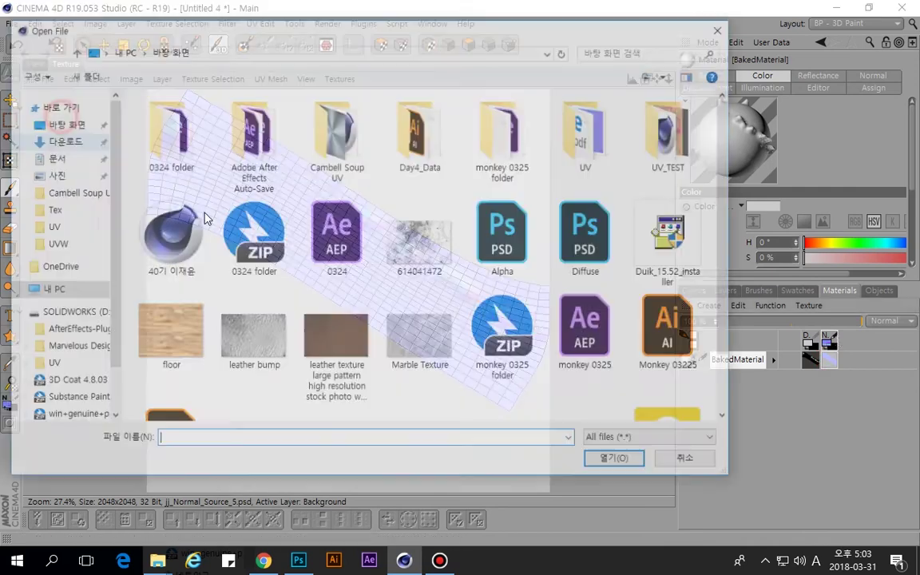
pyautogui.doubleClick(596, 134)
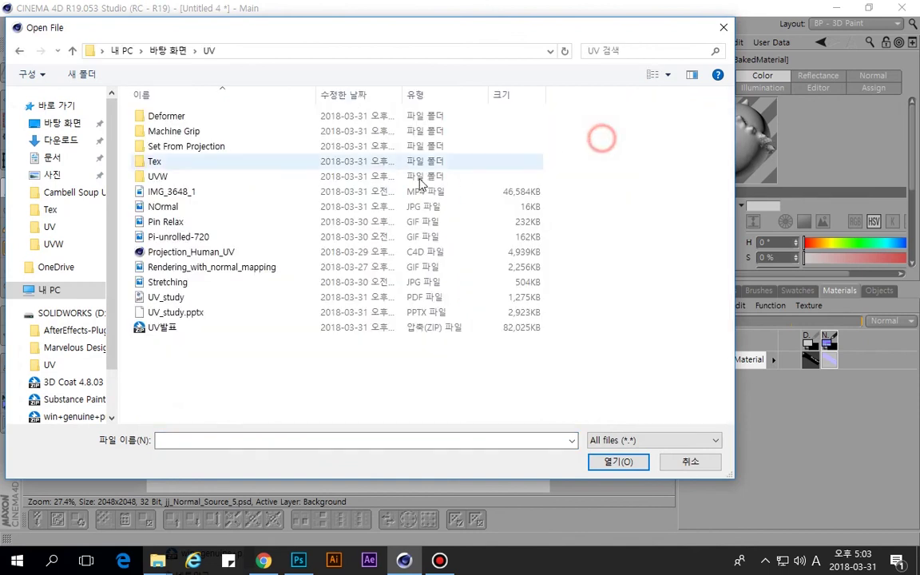
pyautogui.doubleClick(173, 207)
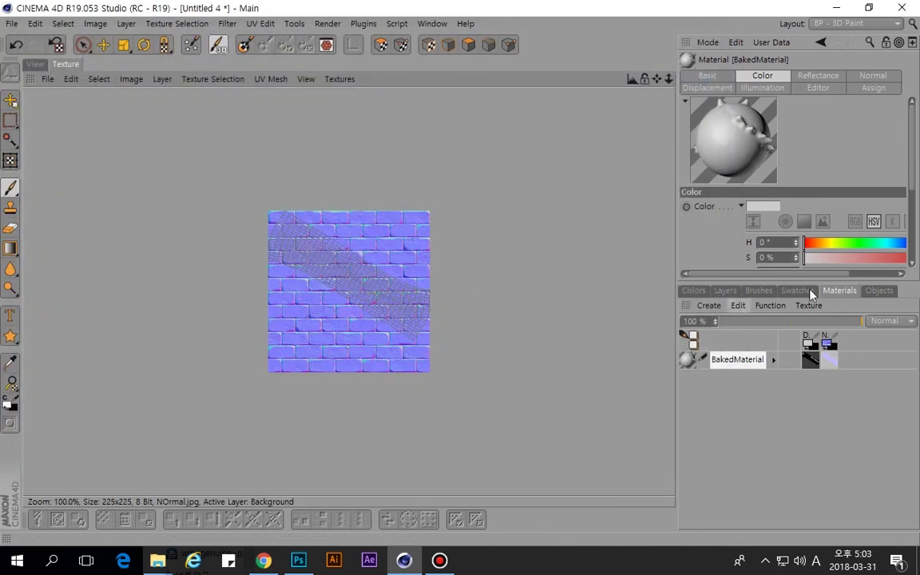
# Make BakedMaterial's Normal channel active in the color settings and inspect its NOrmal.jpg paint texture.
pyautogui.click(692, 291)
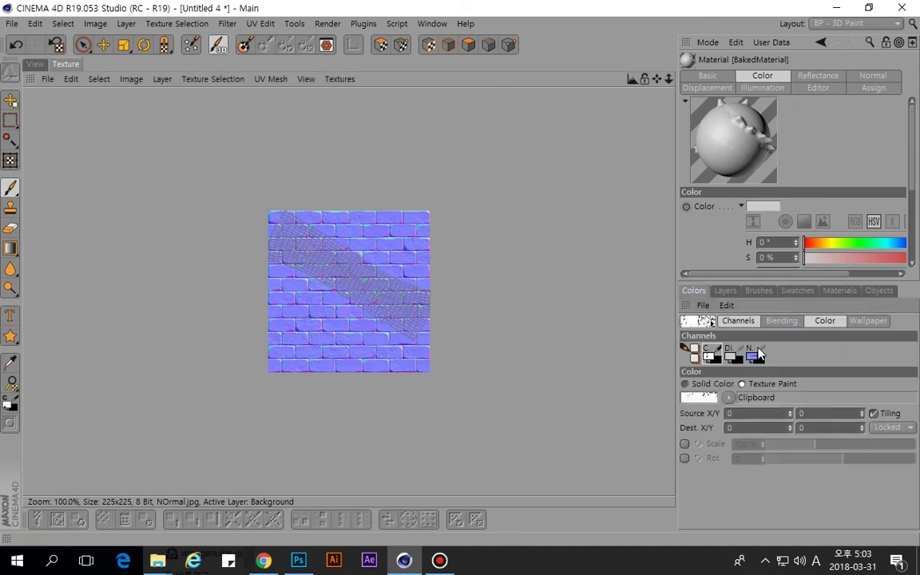
pyautogui.click(757, 356)
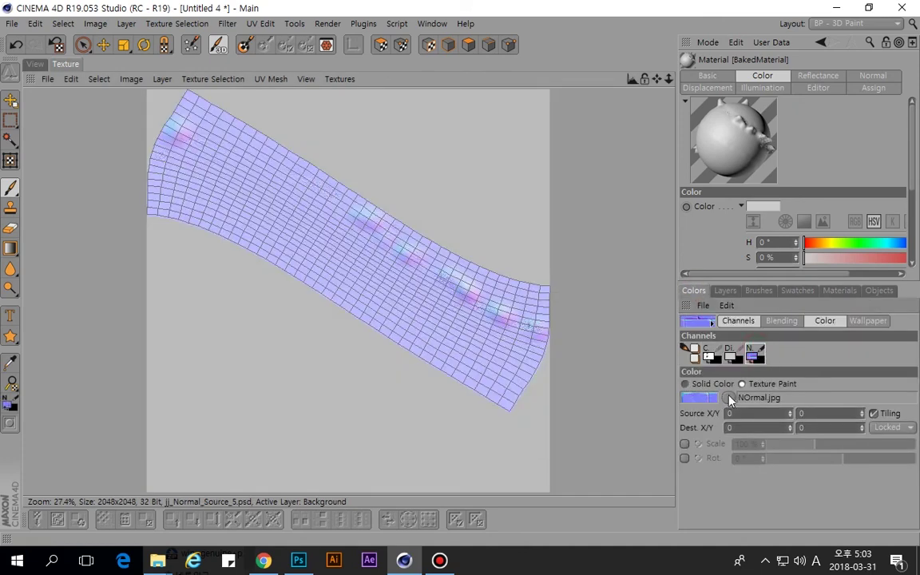
pyautogui.click(754, 352)
pyautogui.click(799, 355)
pyautogui.click(757, 354)
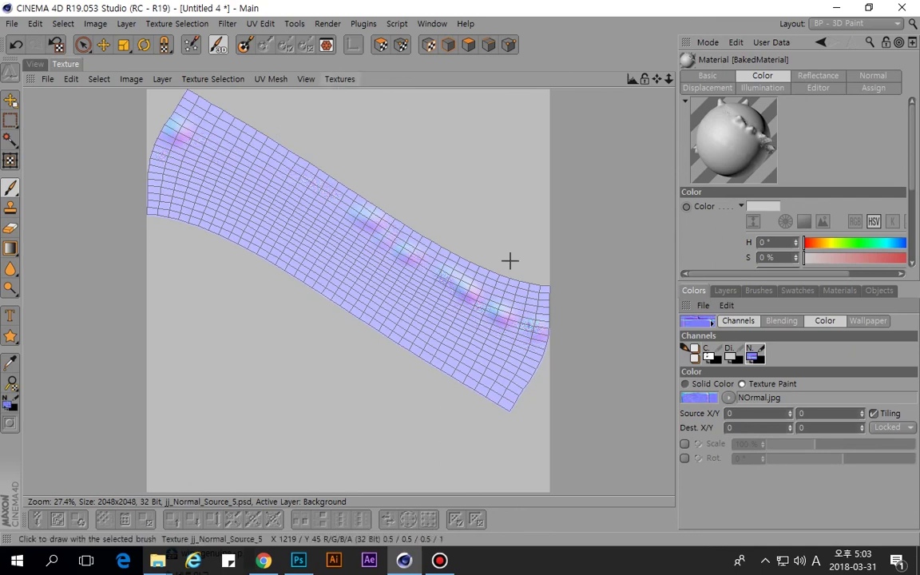
# Display NOrmal.jpg in the Texture view and check the paint texture's loading options without choosing one.
pyautogui.click(334, 80)
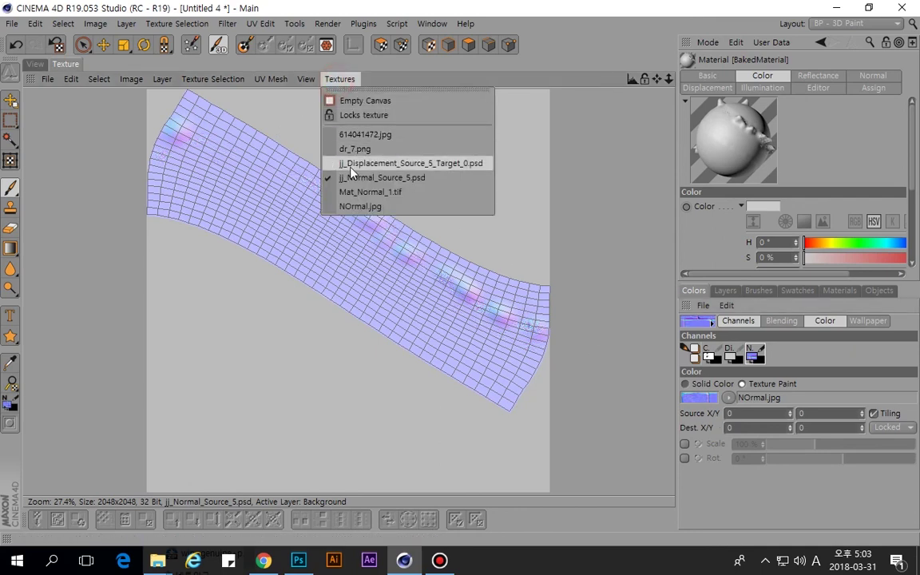
pyautogui.click(356, 206)
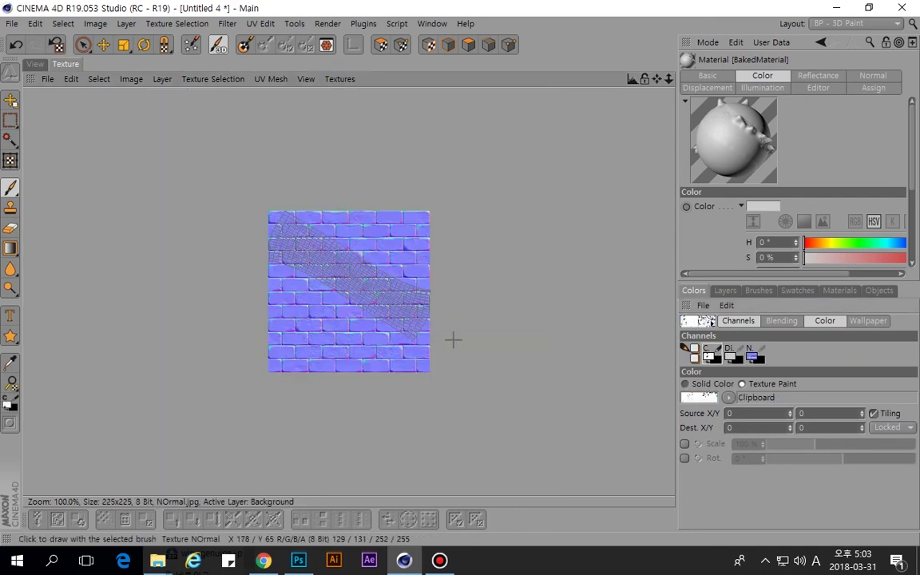
pyautogui.click(729, 397)
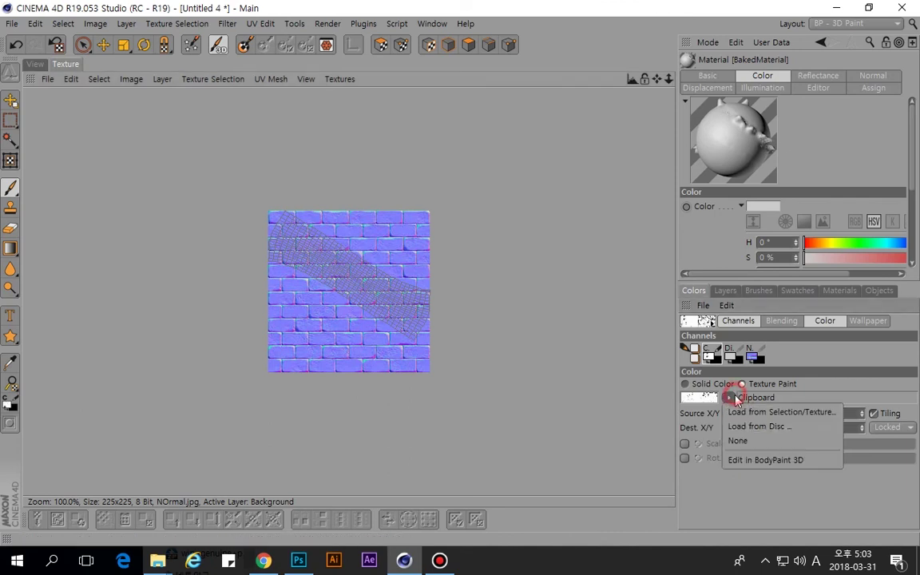
pyautogui.click(751, 503)
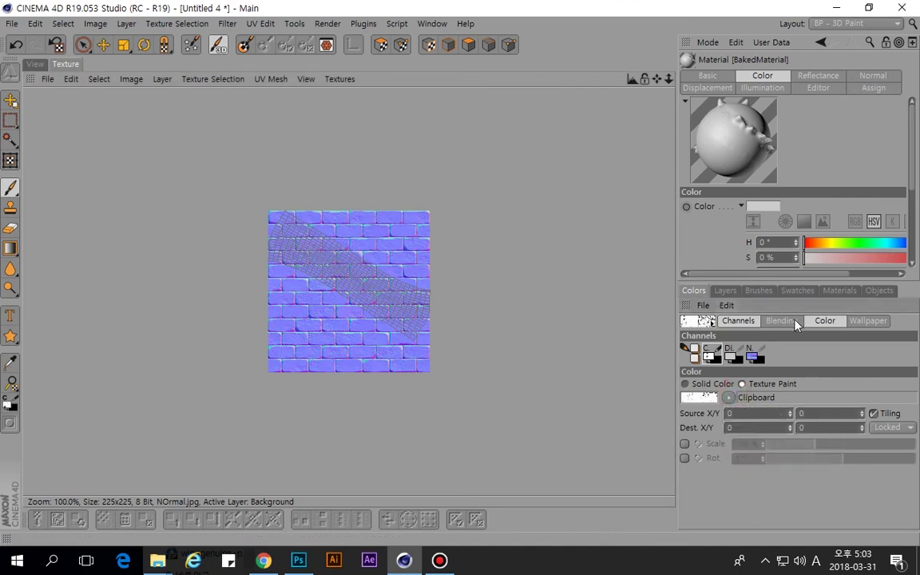
pyautogui.click(729, 397)
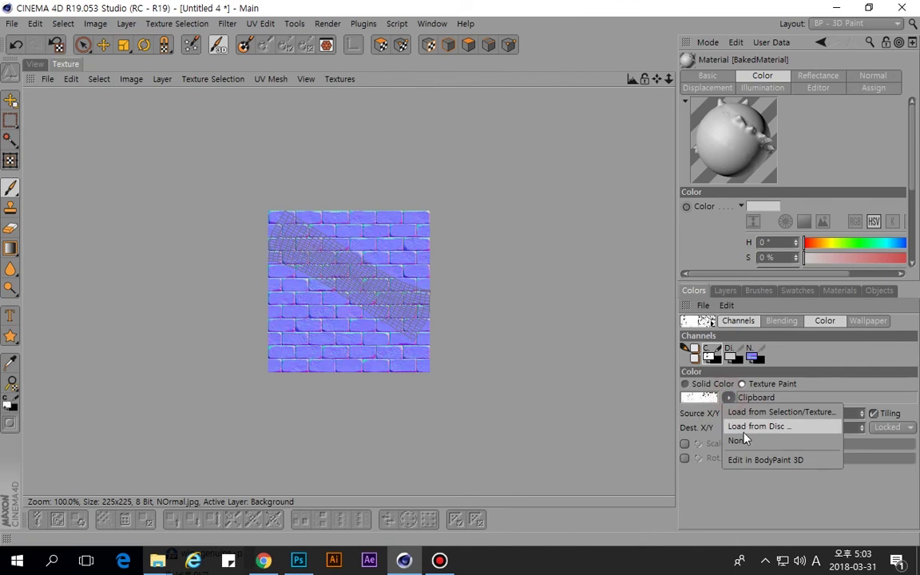
pyautogui.click(744, 505)
# Compare the baked normal map with NOrmal.jpg and examine the brick pattern's edge colors up close.
pyautogui.click(759, 357)
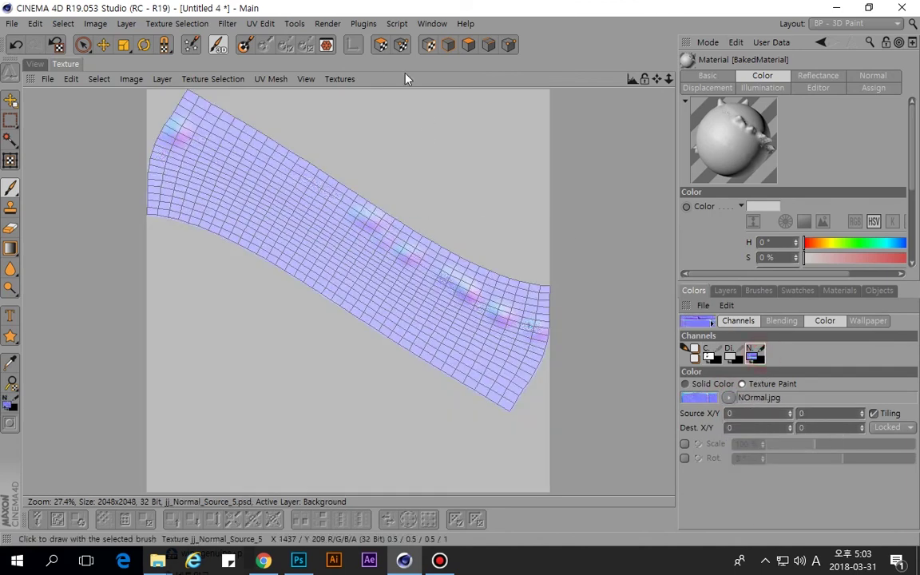
pyautogui.click(340, 79)
pyautogui.click(343, 179)
pyautogui.click(733, 360)
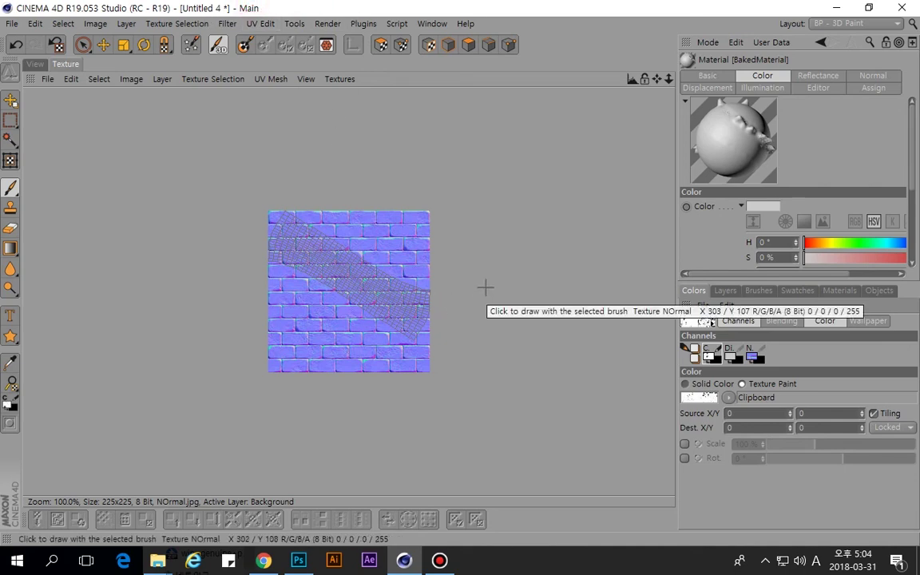
pyautogui.scroll(2, 430, 264)
pyautogui.scroll(-1, 416, 272)
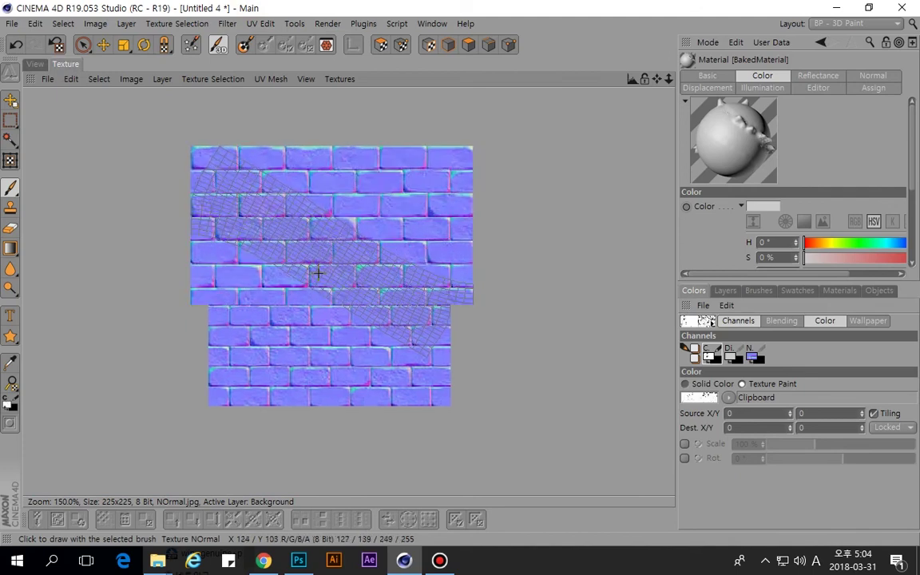
pyautogui.scroll(3, 352, 296)
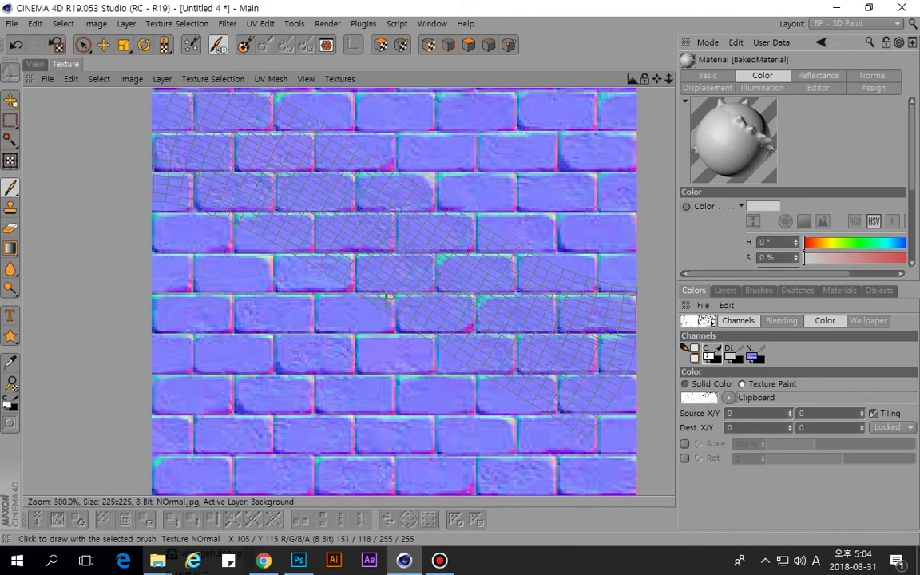
pyautogui.scroll(-2, 475, 197)
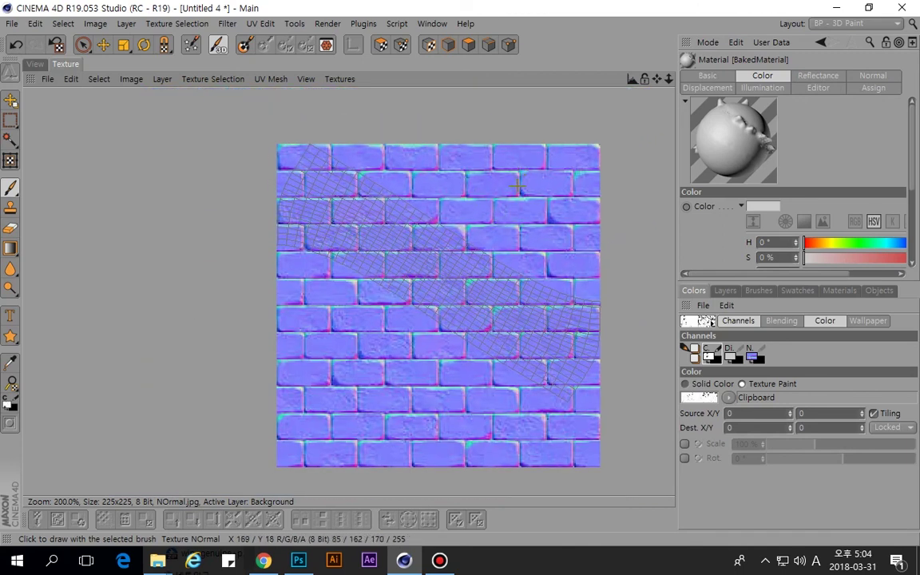
# Select the whole NOrmal.jpg image and load it from the selection as the paint texture.
pyautogui.scroll(2, 517, 186)
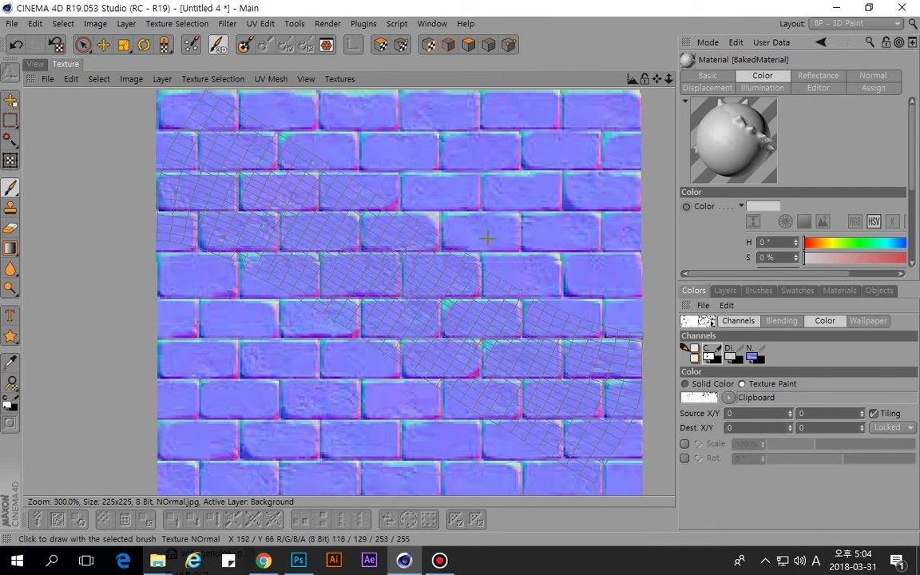
pyautogui.scroll(-2, 479, 243)
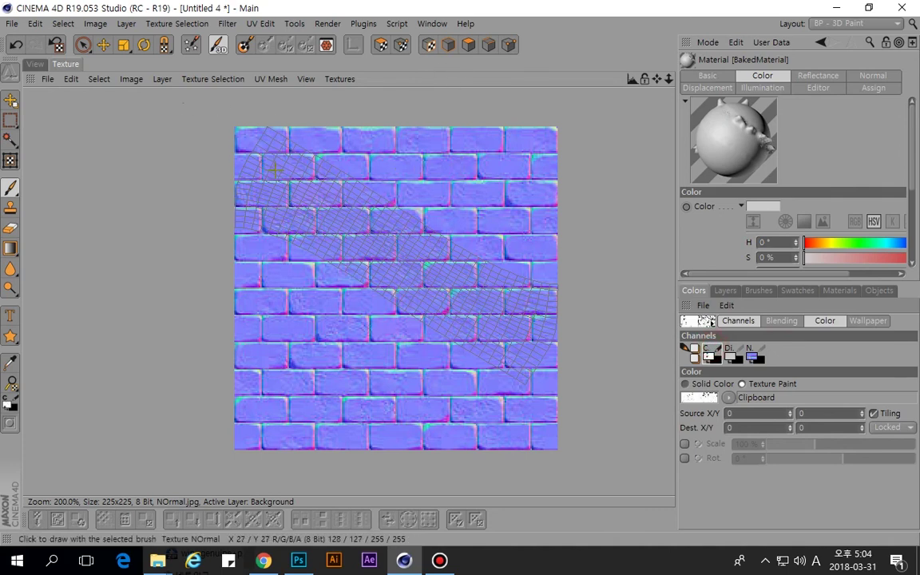
pyautogui.hotkey('ctrl', 'a')
pyautogui.click(729, 397)
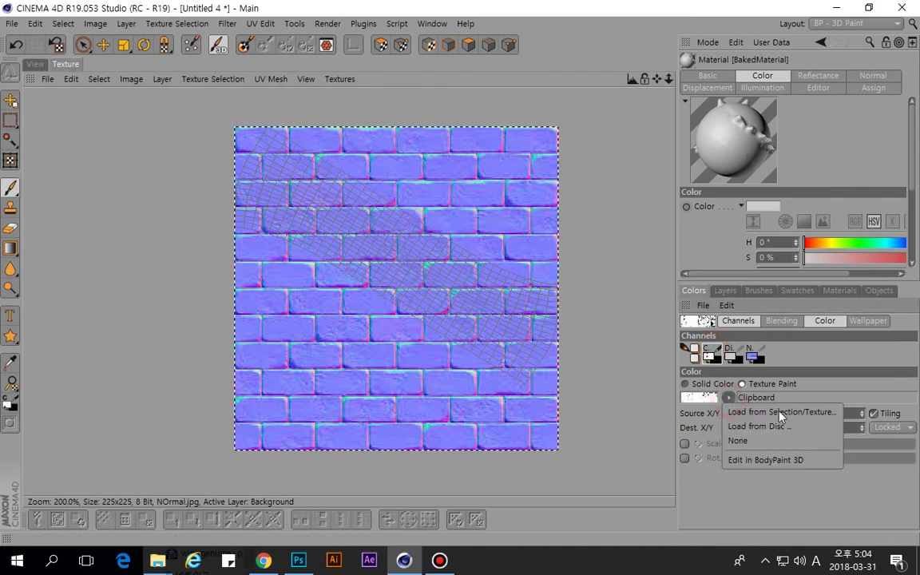
pyautogui.click(776, 412)
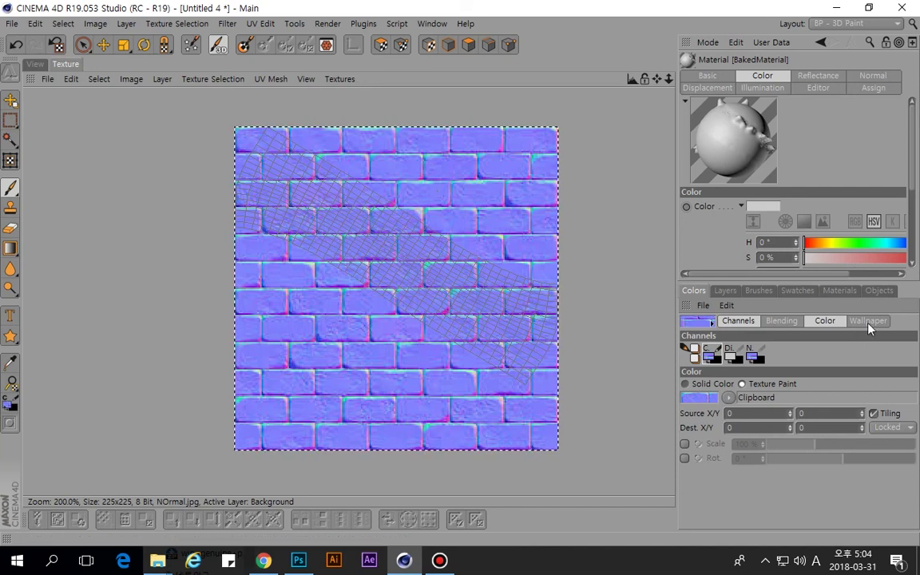
# Switch the paint to a solid color and load the selected brick texture as the wallpaper.
pyautogui.click(707, 386)
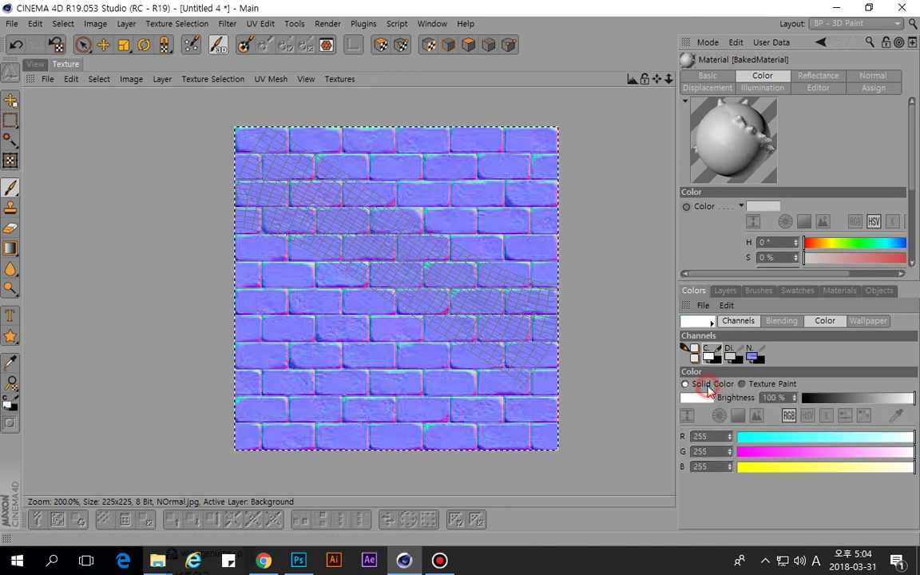
pyautogui.click(868, 320)
pyautogui.click(729, 351)
pyautogui.click(763, 376)
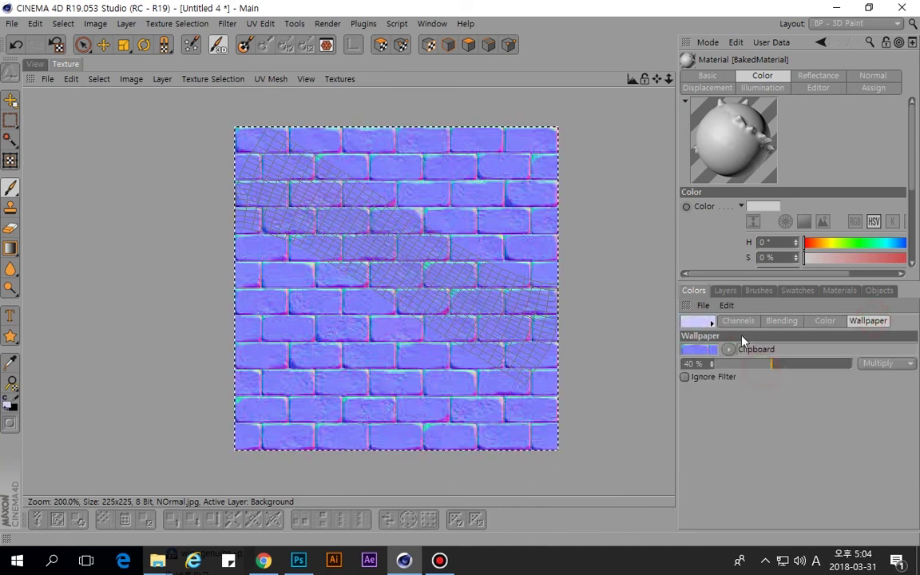
pyautogui.click(740, 321)
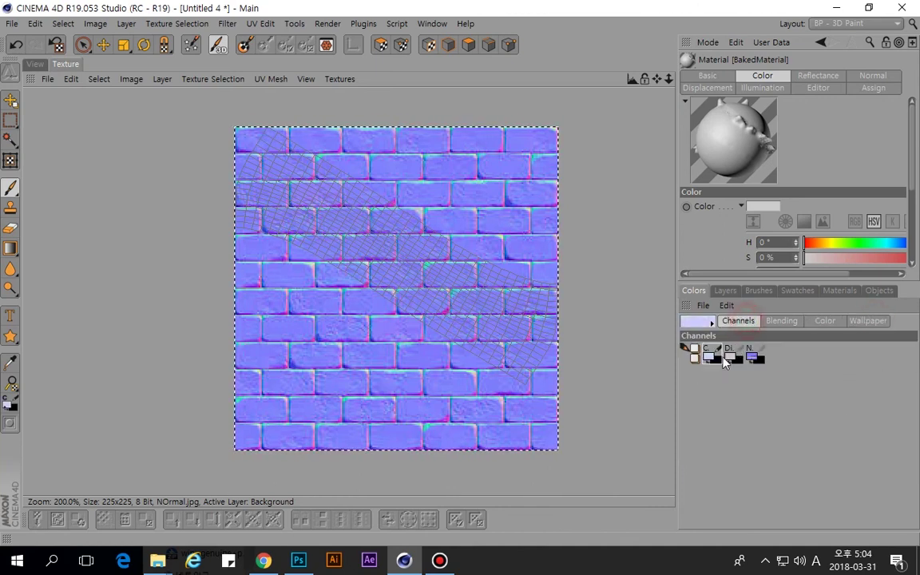
# Examine the paint color's Channels, Wallpaper and Blending settings, and look through the swatches and layers.
pyautogui.click(708, 365)
pyautogui.click(708, 364)
pyautogui.click(708, 364)
pyautogui.click(708, 364)
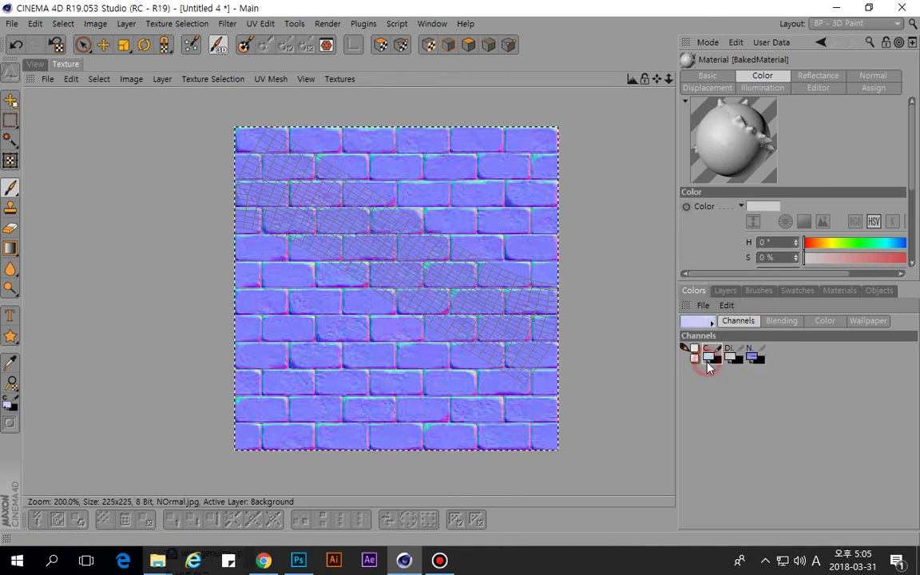
pyautogui.click(859, 321)
pyautogui.click(780, 321)
pyautogui.click(738, 322)
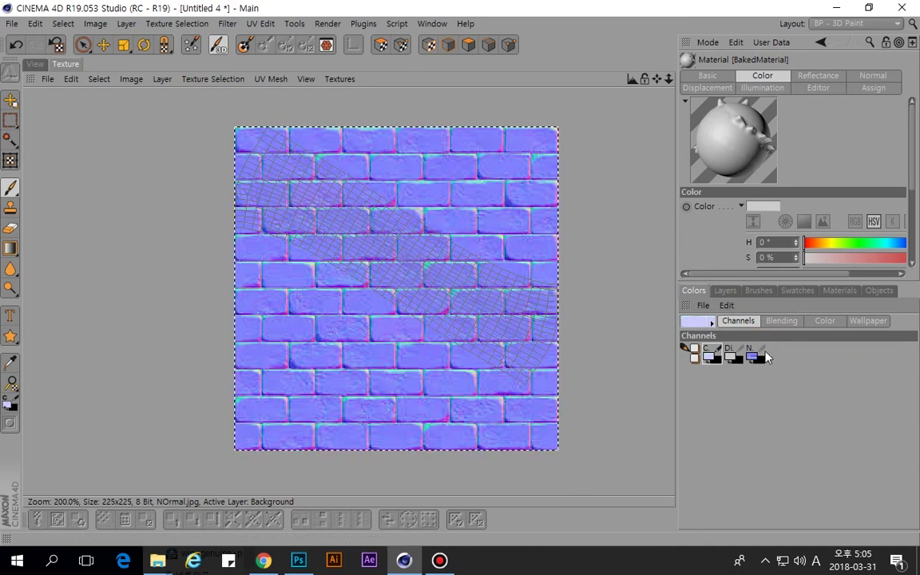
pyautogui.click(777, 322)
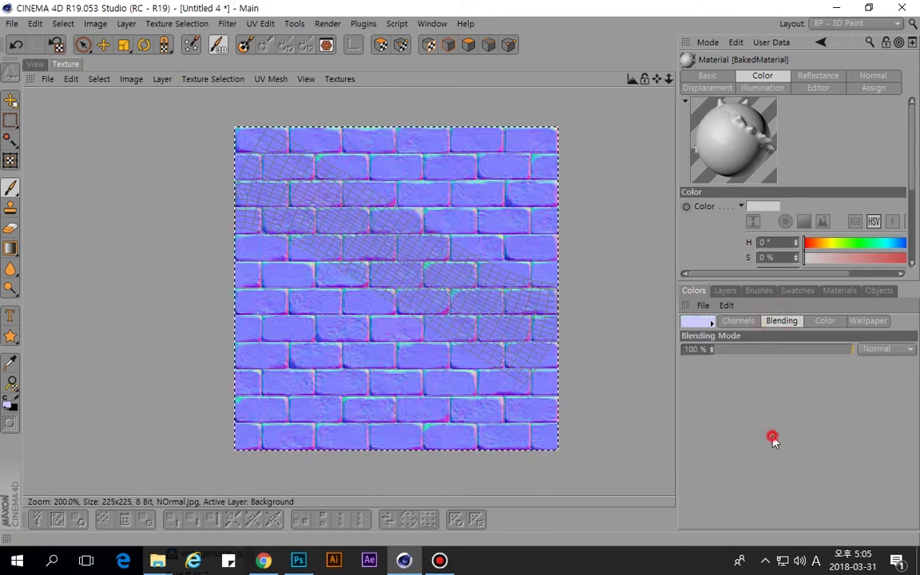
pyautogui.click(791, 291)
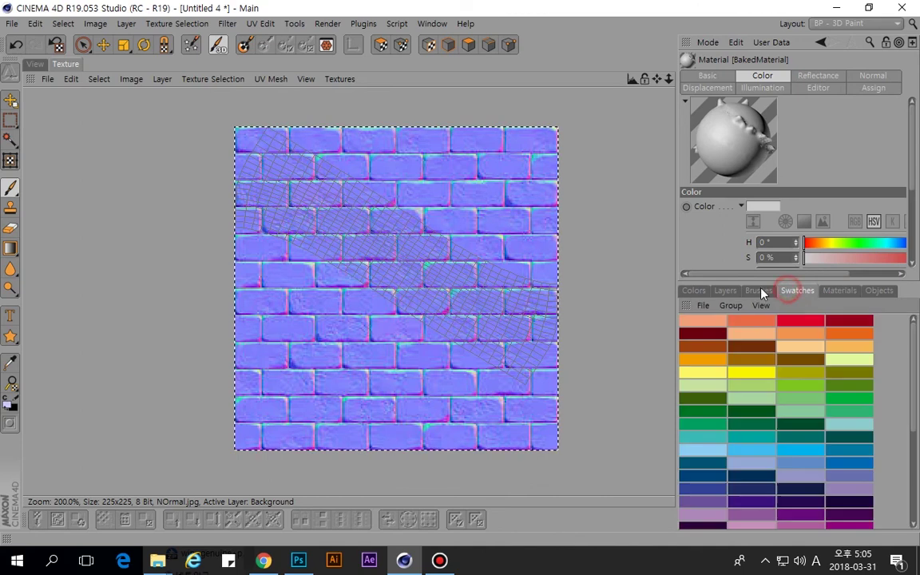
pyautogui.click(726, 290)
pyautogui.click(694, 291)
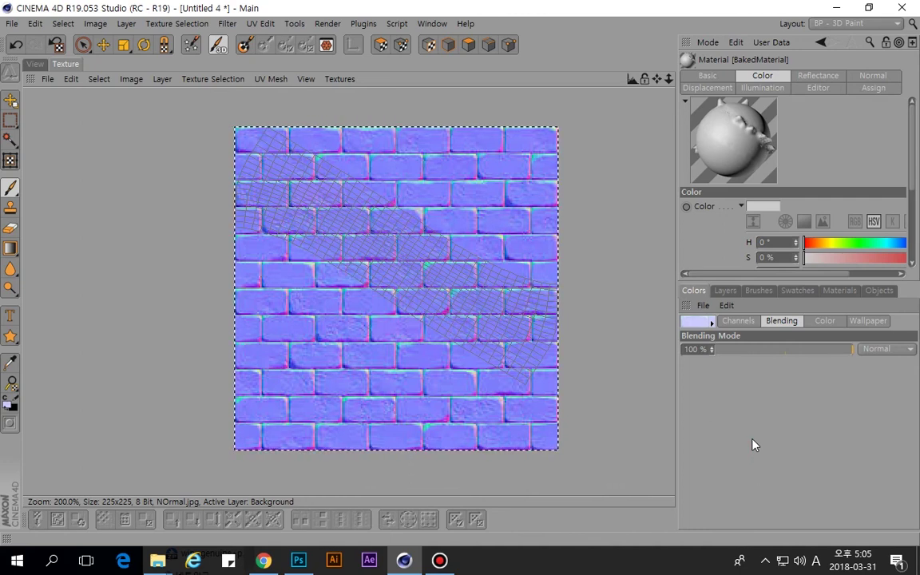
pyautogui.click(836, 7)
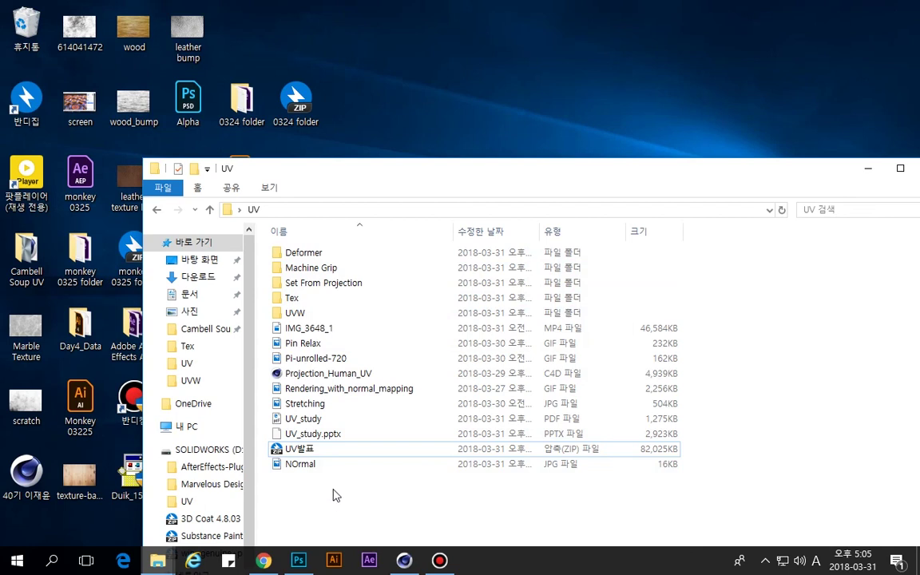
pyautogui.click(405, 561)
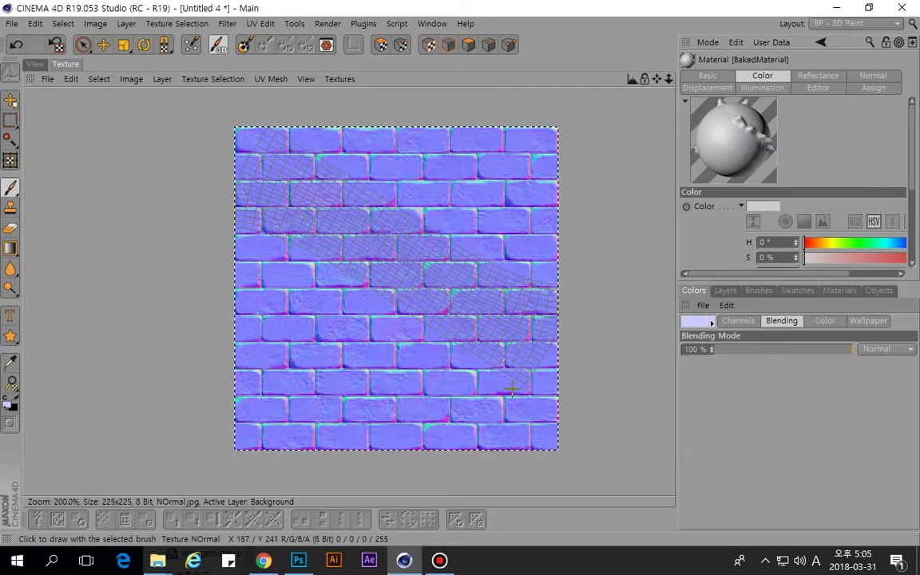
# Switch the interface layout to Startup.
pyautogui.click(849, 23)
pyautogui.click(836, 40)
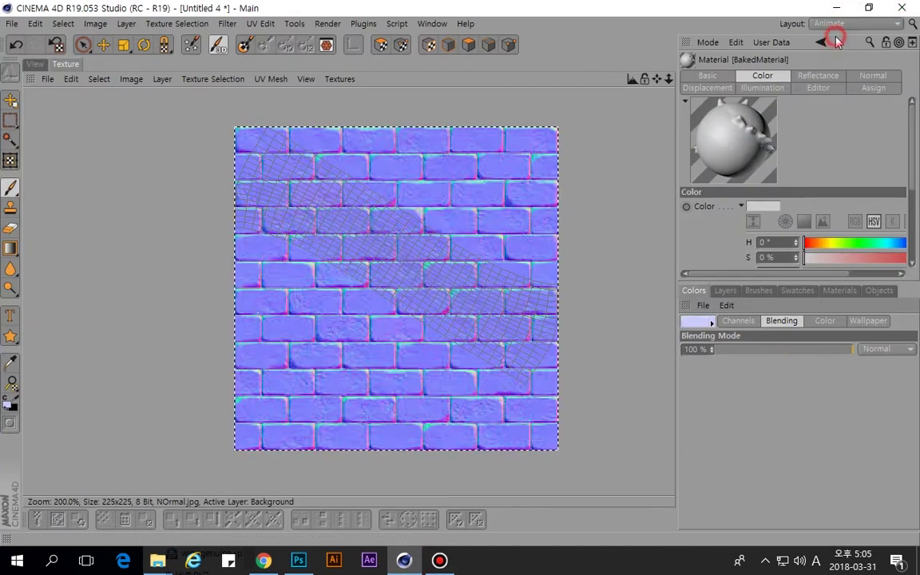
pyautogui.click(849, 23)
pyautogui.click(823, 152)
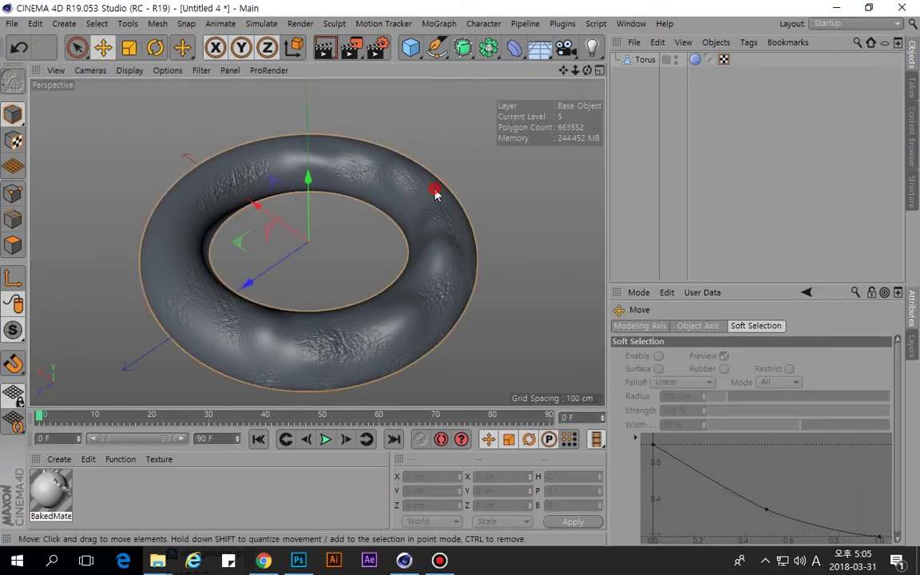
# Delete the sculpted torus and the BakedMaterial to empty the scene.
pyautogui.click(436, 190)
pyautogui.press('Delete')
pyautogui.click(852, 169)
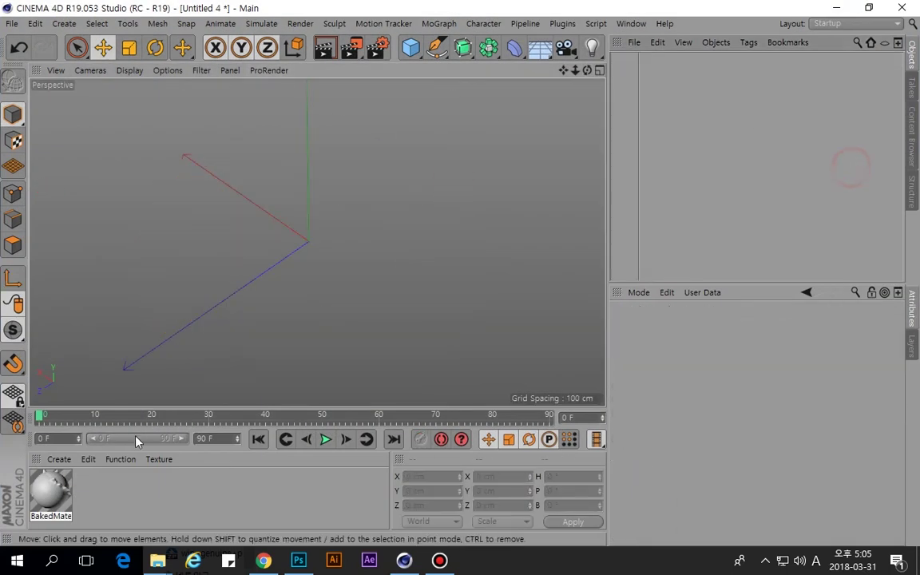
pyautogui.click(39, 493)
pyautogui.press('Delete')
pyautogui.click(131, 498)
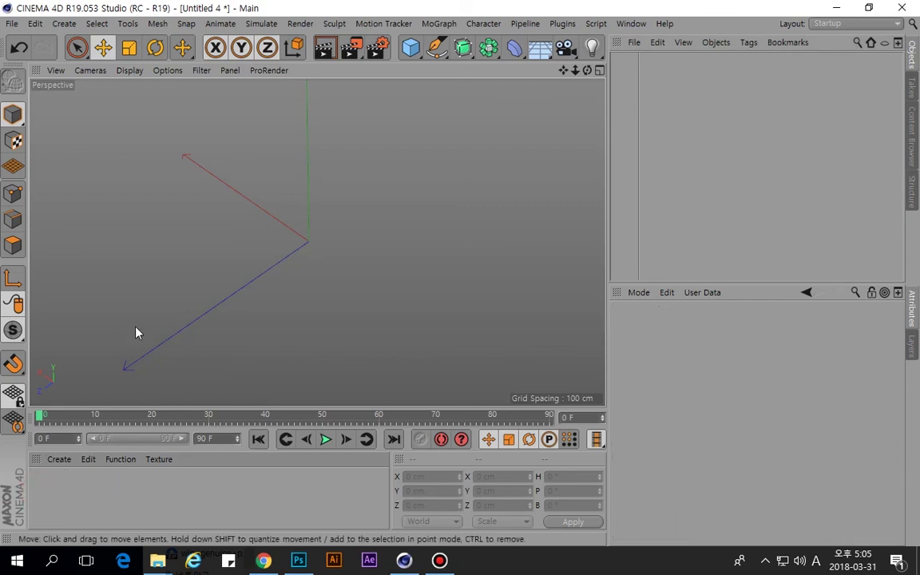
pyautogui.click(162, 304)
pyautogui.click(405, 133)
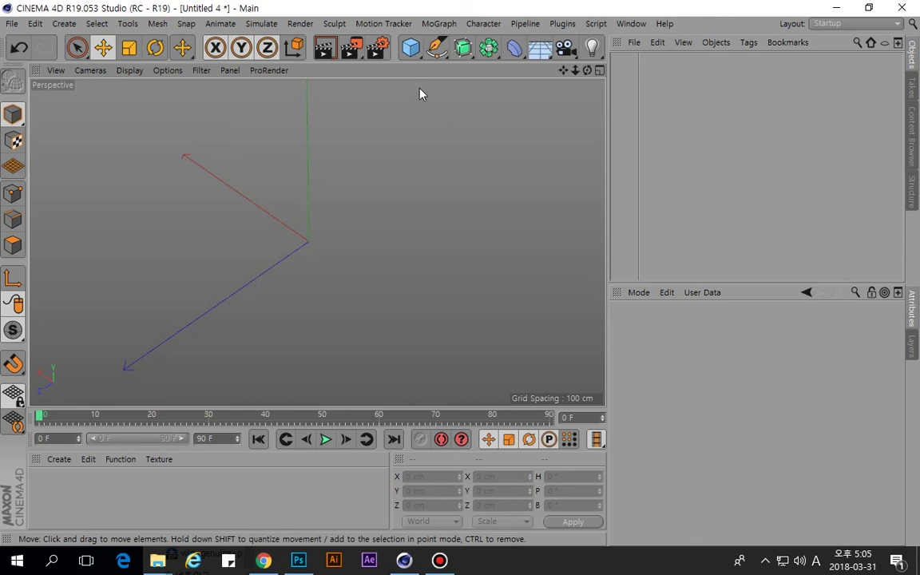
# Add a torus primitive and make it editable.
pyautogui.click(411, 47)
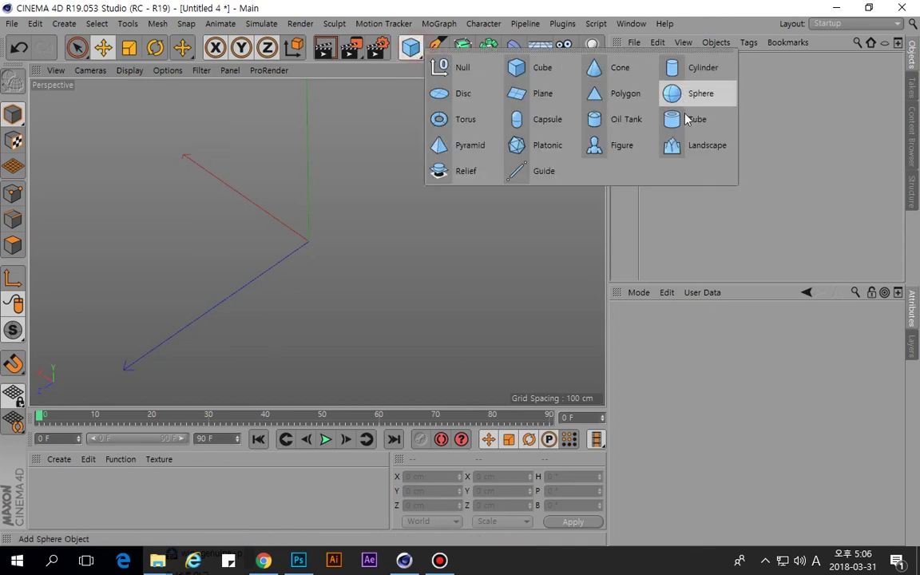
pyautogui.click(453, 120)
pyautogui.scroll(-3, 267, 214)
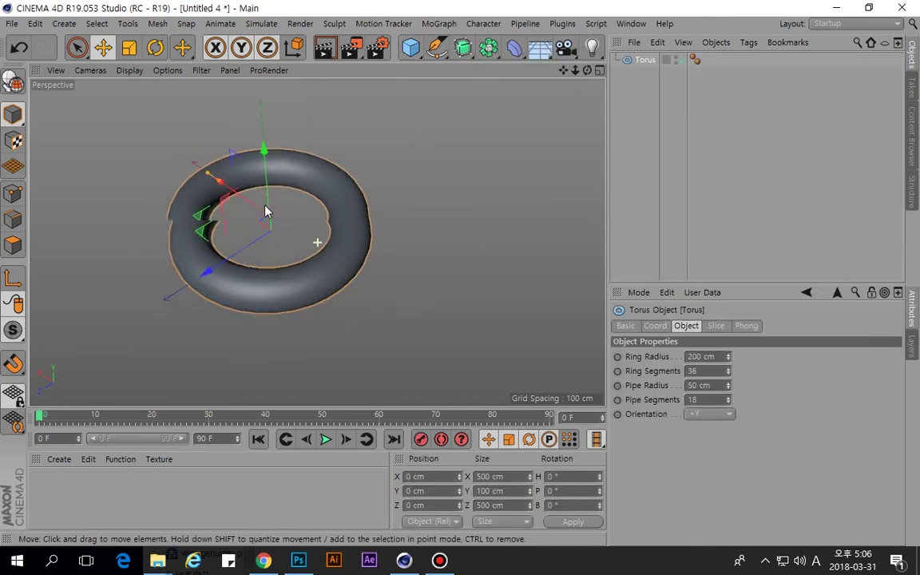
pyautogui.scroll(4, 262, 208)
pyautogui.keyDown('alt'); pyautogui.moveTo(242, 221); pyautogui.dragTo(310, 241, button='middle'); pyautogui.keyUp('alt')
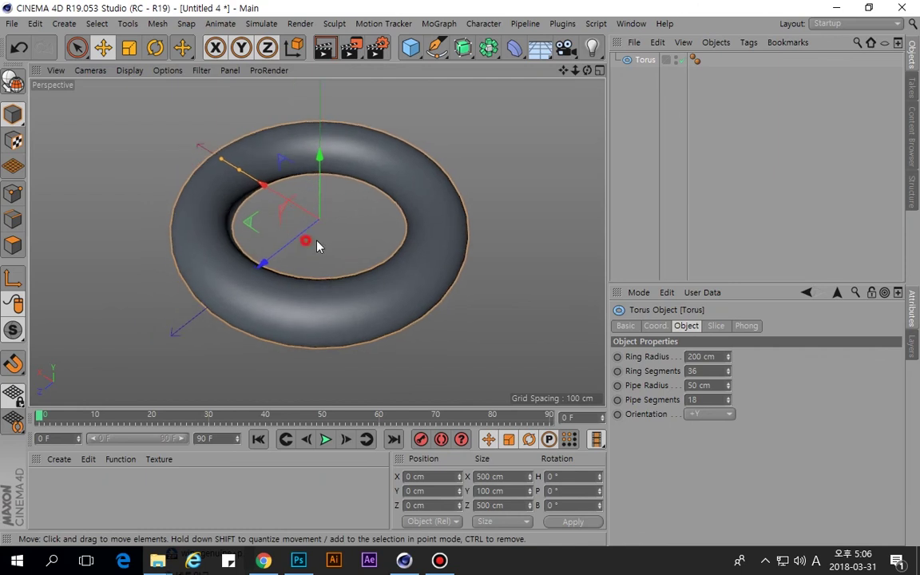
pyautogui.press('c')
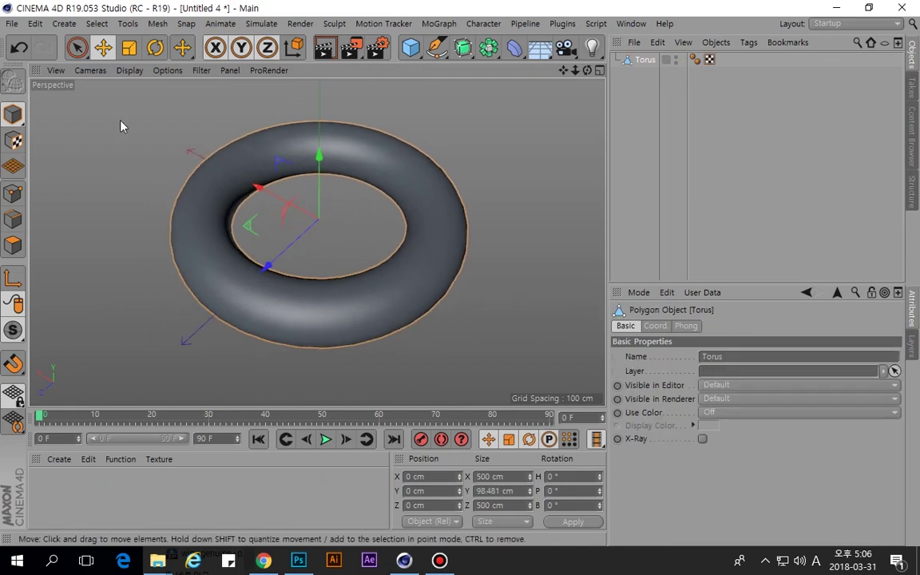
# Select two edge loops on the torus, one along its inner ring and one around the pipe.
pyautogui.press('Return')
pyautogui.press('Return')
pyautogui.press('u')
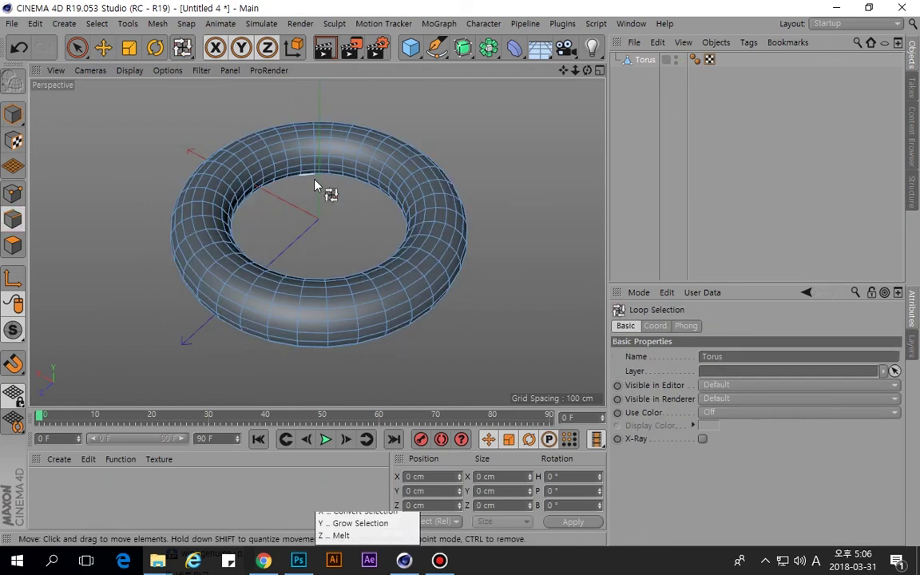
pyautogui.press('l')
pyautogui.click(320, 167)
pyautogui.keyDown('shift'); pyautogui.click(334, 165); pyautogui.keyUp('shift')
pyautogui.keyDown('alt'); pyautogui.moveTo(329, 182); pyautogui.dragTo(338, 158, button='middle'); pyautogui.keyUp('alt')
# Add a sphere primitive and delete the torus.
pyautogui.moveTo(411, 48); pyautogui.dragTo(696, 83)
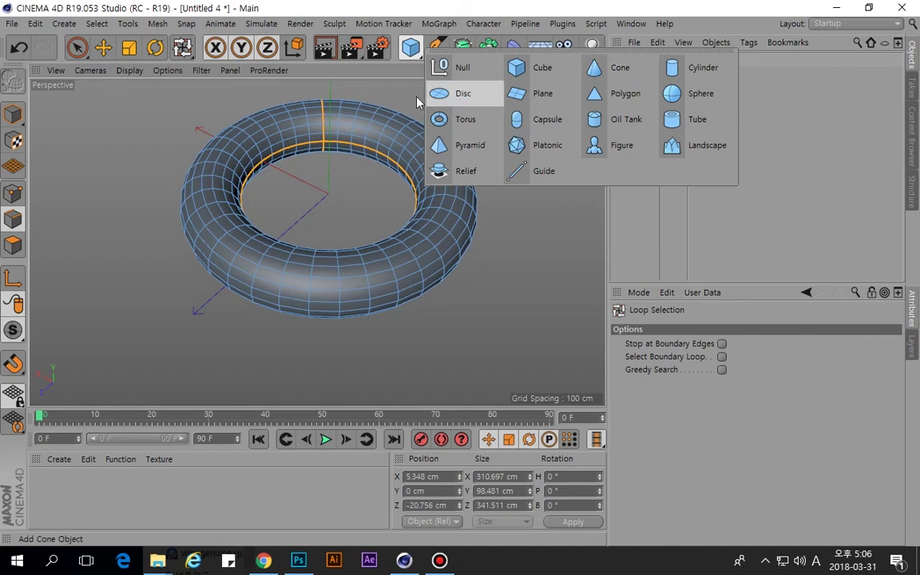
pyautogui.click(697, 93)
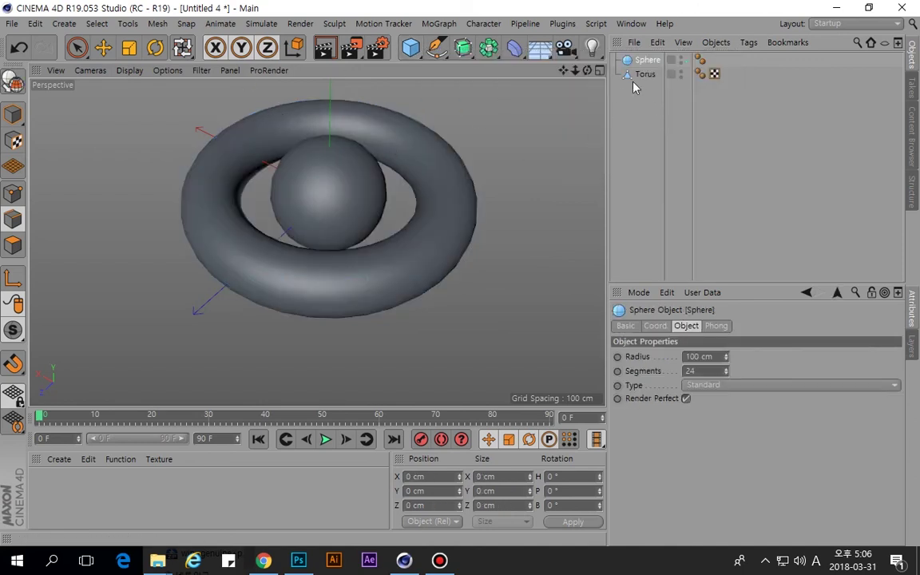
pyautogui.click(641, 74)
pyautogui.press('Delete')
pyautogui.click(648, 60)
pyautogui.scroll(3, 314, 165)
pyautogui.scroll(-1, 314, 165)
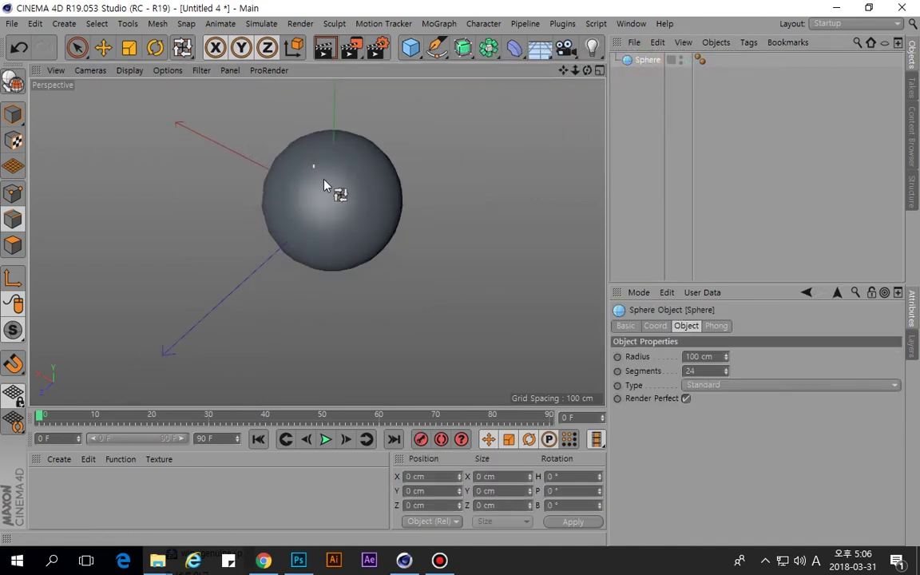
pyautogui.keyDown('alt'); pyautogui.moveTo(324, 185); pyautogui.dragTo(320, 177); pyautogui.keyUp('alt')
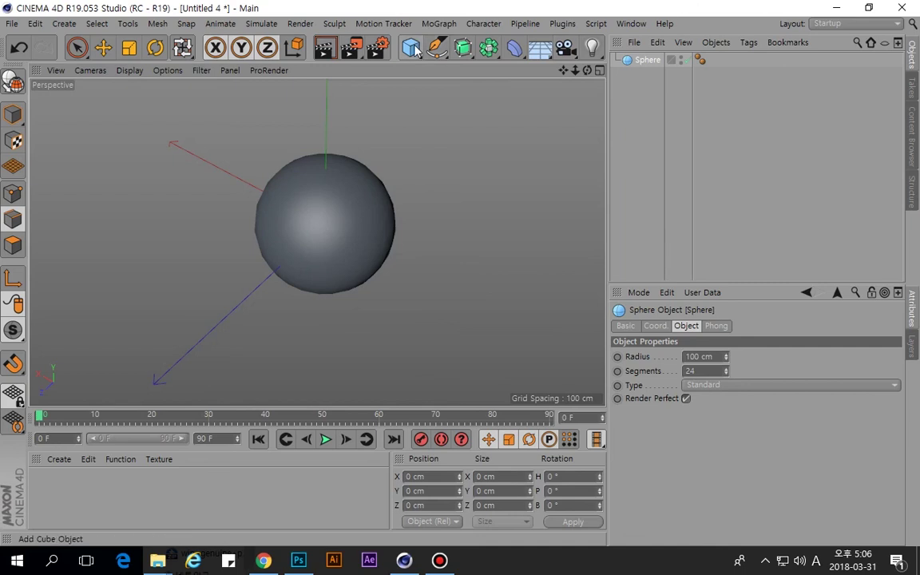
# Make the sphere editable and select the horizontal edge loops around its upper and lower caps.
pyautogui.press('c')
pyautogui.press('u')
pyautogui.press('l')
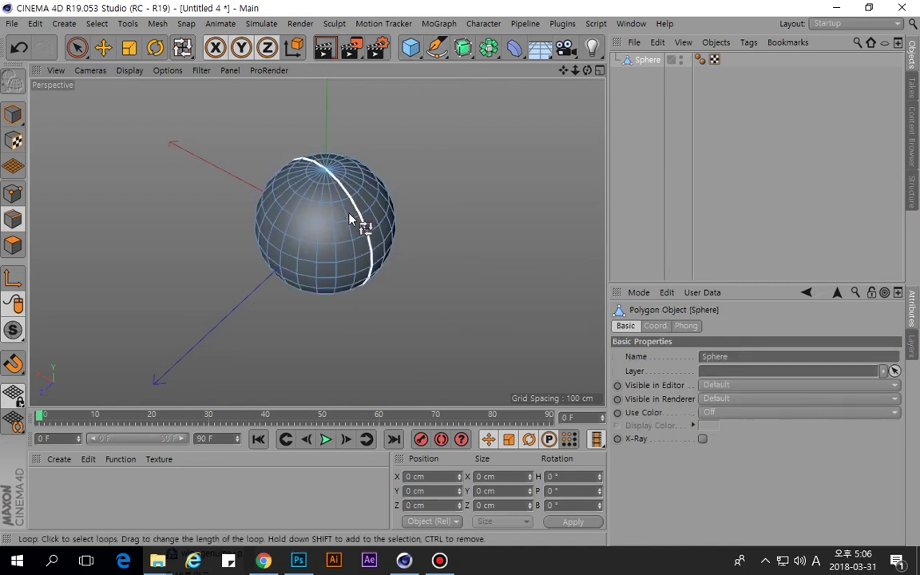
pyautogui.keyDown('alt'); pyautogui.moveTo(351, 220); pyautogui.dragTo(349, 180); pyautogui.keyUp('alt')
pyautogui.click(352, 229)
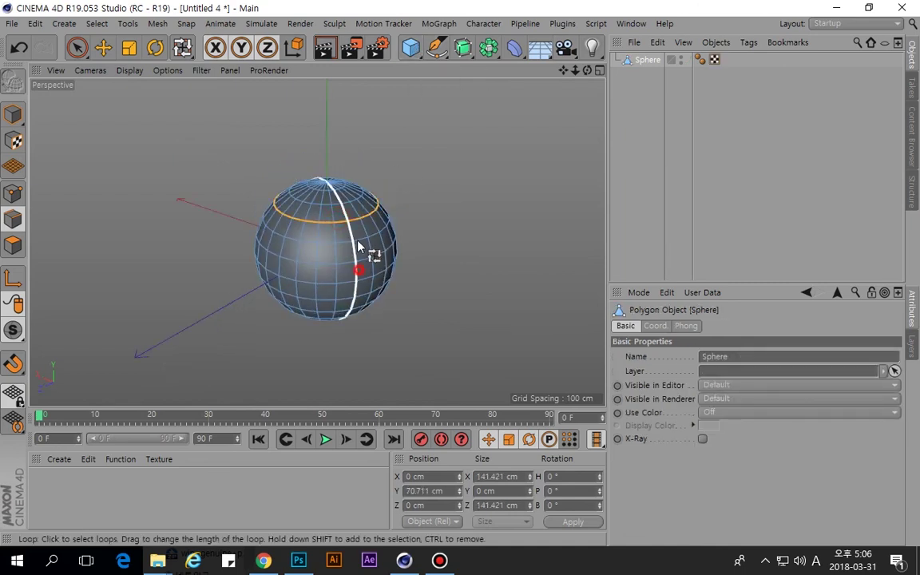
pyautogui.keyDown('alt'); pyautogui.moveTo(358, 240); pyautogui.dragTo(352, 178); pyautogui.keyUp('alt')
pyautogui.keyDown('shift'); pyautogui.click(341, 340); pyautogui.keyUp('shift')
# Use Path Selection to extend the edge selection vertically between the sphere's upper and lower loops.
pyautogui.press('u')
pyautogui.press('m')
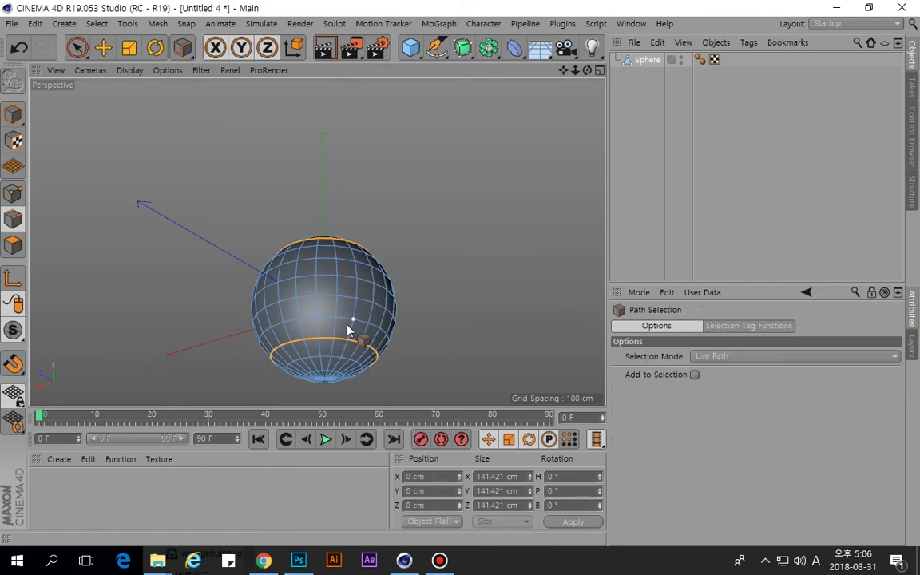
pyautogui.moveTo(349, 246); pyautogui.dragTo(347, 350)
pyautogui.scroll(-3, 338, 255)
pyautogui.keyDown('alt'); pyautogui.moveTo(328, 263); pyautogui.dragTo(333, 336); pyautogui.keyUp('alt')
# Switch to the BP - UV Edit layout and apply a Frontal projection to all of the sphere's UV polygons.
pyautogui.click(839, 24)
pyautogui.click(823, 68)
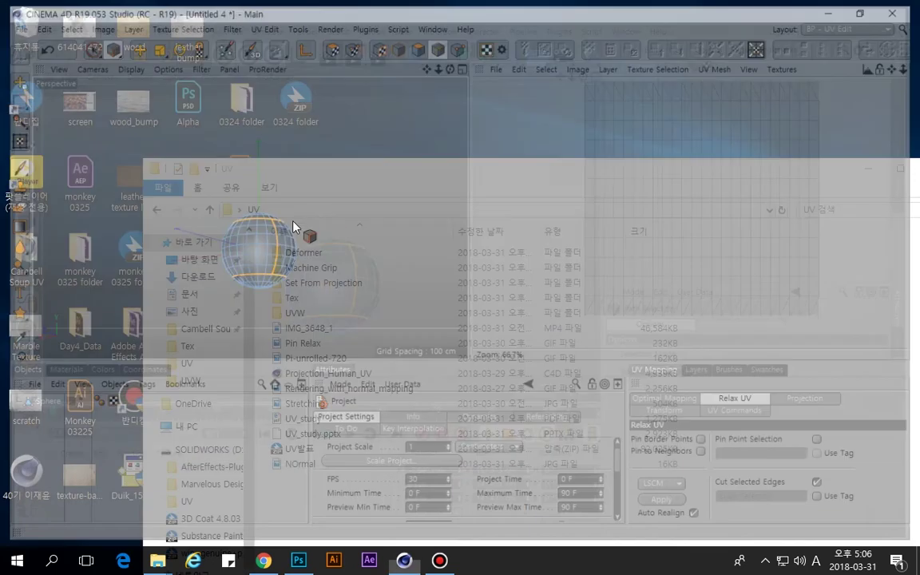
pyautogui.moveTo(279, 213)
pyautogui.keyDown('alt'); pyautogui.mouseDown()
pyautogui.moveTo(290, 209)
pyautogui.moveTo(278, 204)
pyautogui.mouseUp(); pyautogui.keyUp('alt')
pyautogui.click(329, 44)
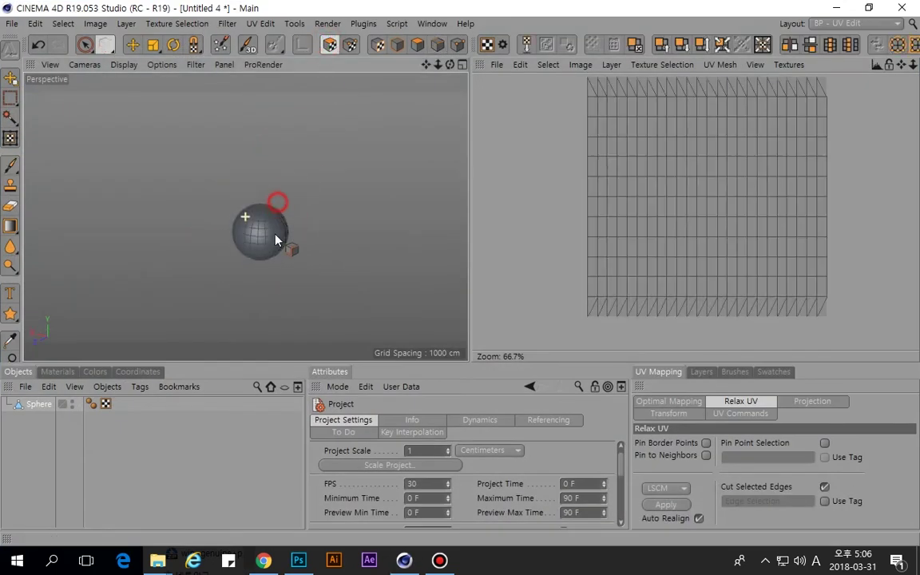
pyautogui.hotkey('ctrl', 'a')
pyautogui.click(807, 401)
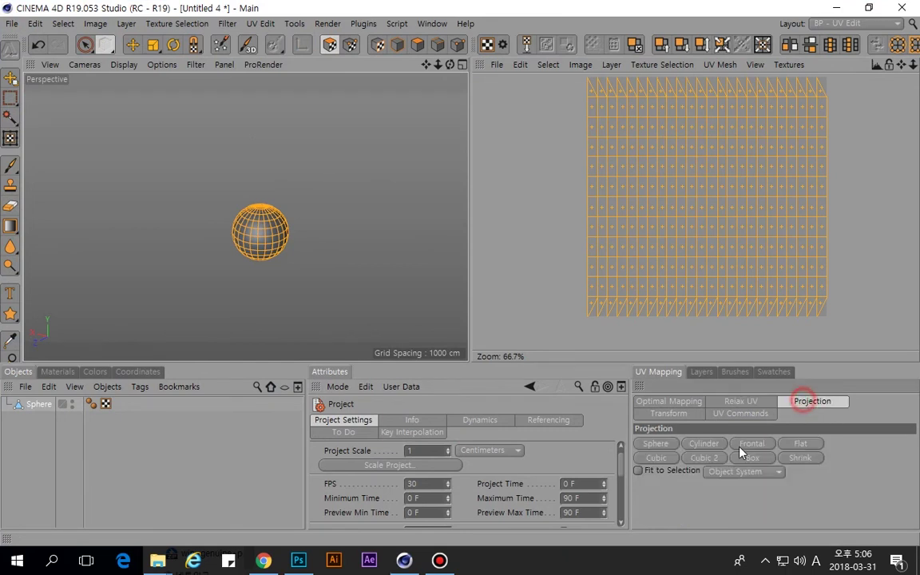
pyautogui.click(750, 447)
# Relax the sphere's UVs with LSCM, cutting along the selected edges, and clear the polygon selection.
pyautogui.click(741, 401)
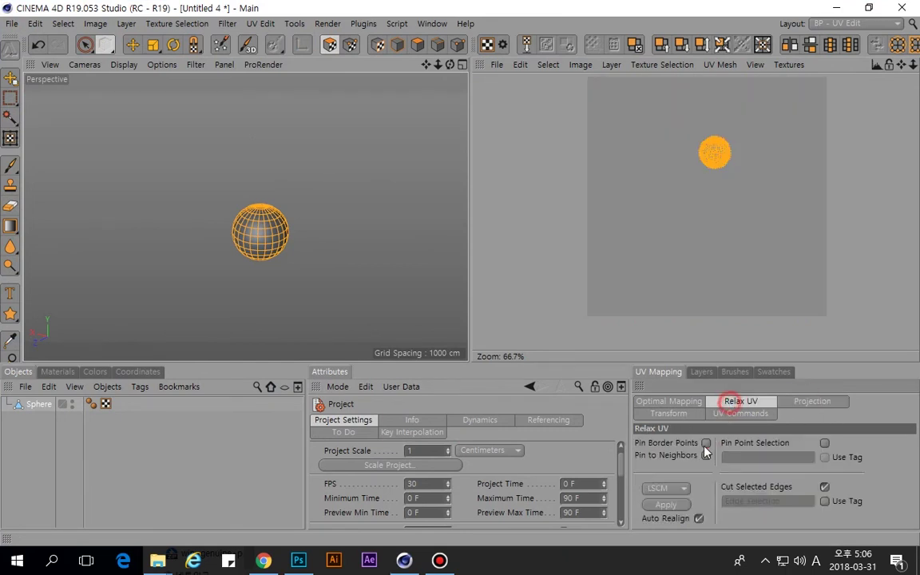
pyautogui.click(666, 504)
pyautogui.press('e')
pyautogui.click(381, 227)
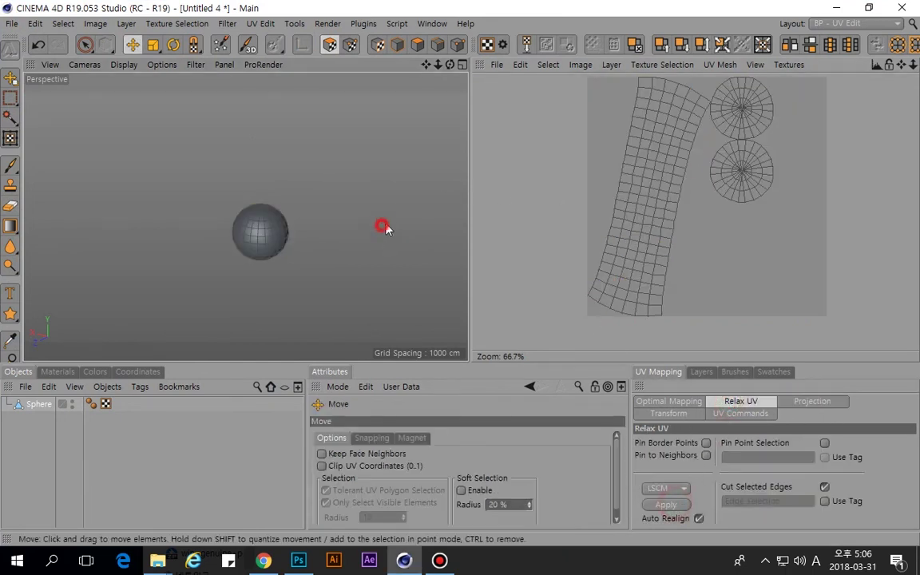
# Nudge the long strip UV island to the right and move both circular cap islands just outside the canvas.
pyautogui.doubleClick(633, 166)
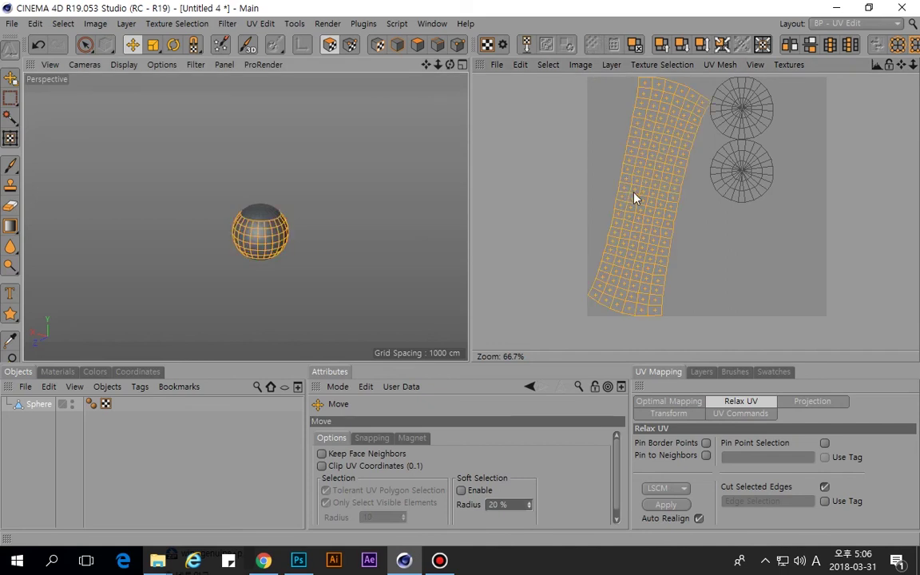
pyautogui.click(105, 404)
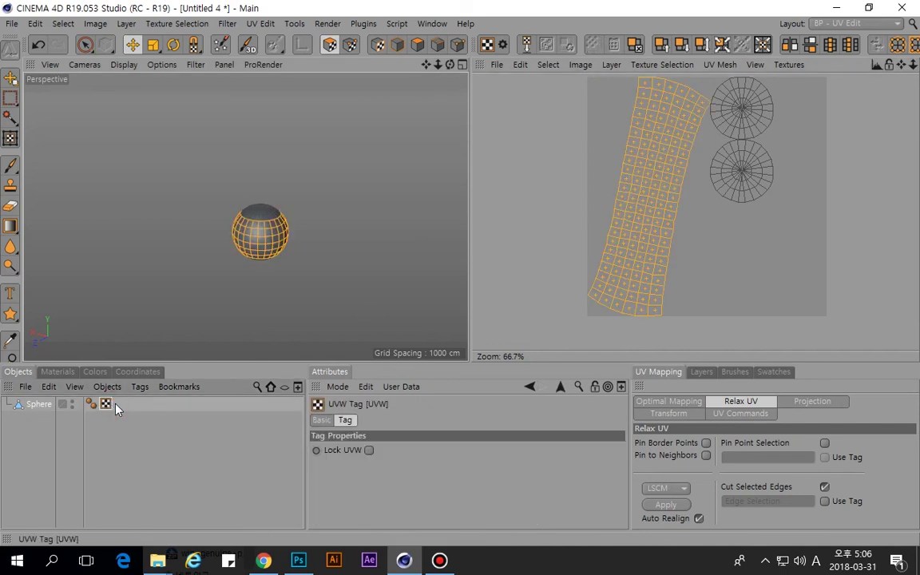
pyautogui.moveTo(662, 202); pyautogui.dragTo(669, 206)
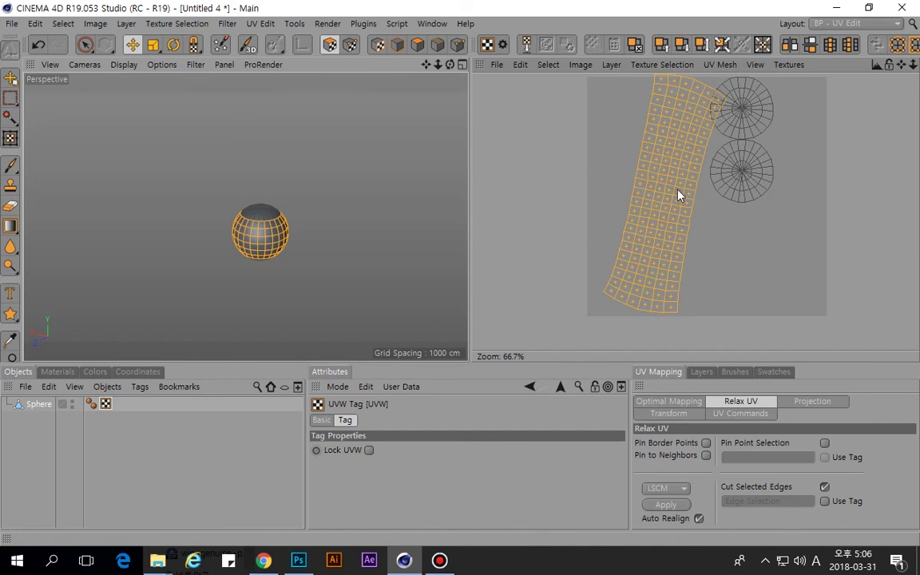
pyautogui.doubleClick(753, 122)
pyautogui.keyDown('shift'); pyautogui.click(755, 172); pyautogui.keyUp('shift')
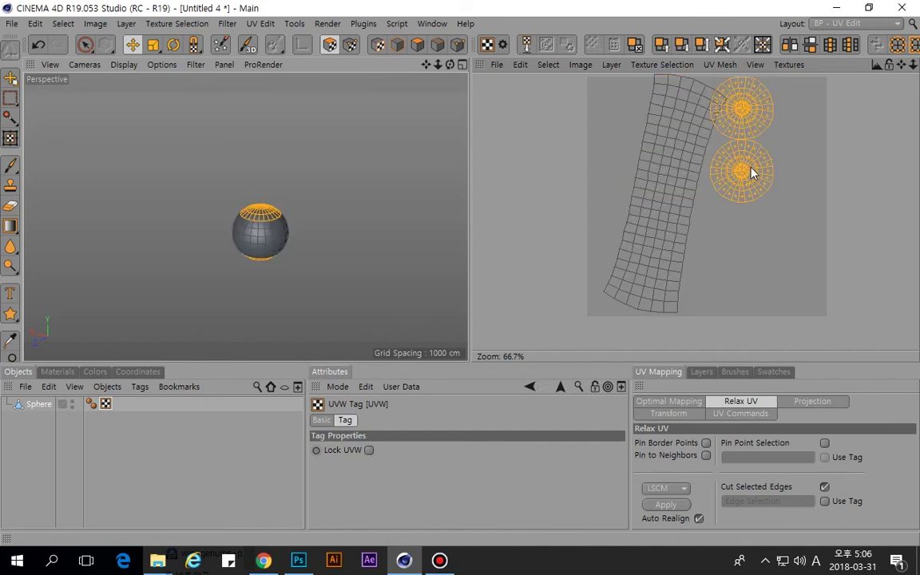
pyautogui.moveTo(717, 108); pyautogui.dragTo(846, 129)
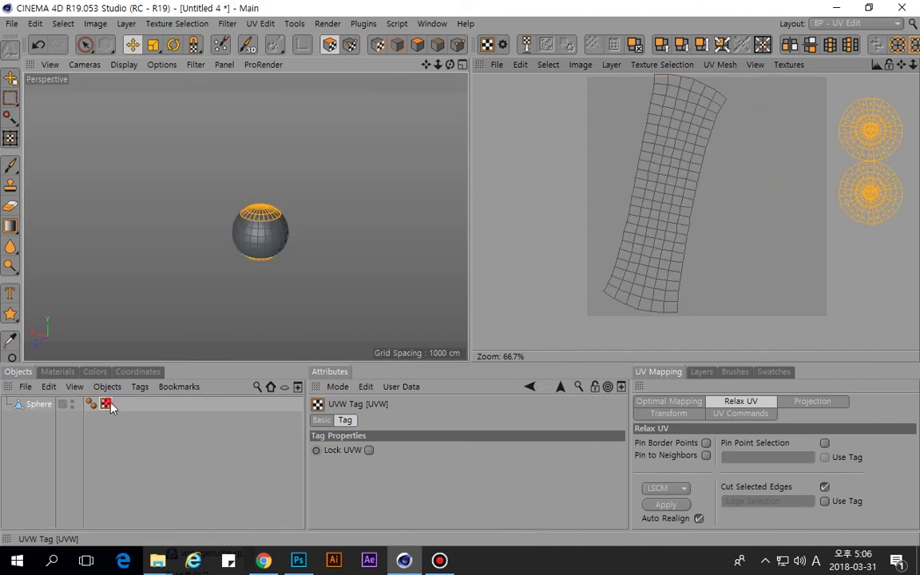
# Duplicate the sphere's UVW tag and, in the first tag's layout, move the strip island off the canvas to the left.
pyautogui.keyDown('ctrl'); pyautogui.moveTo(107, 405); pyautogui.dragTo(121, 407); pyautogui.keyUp('ctrl')
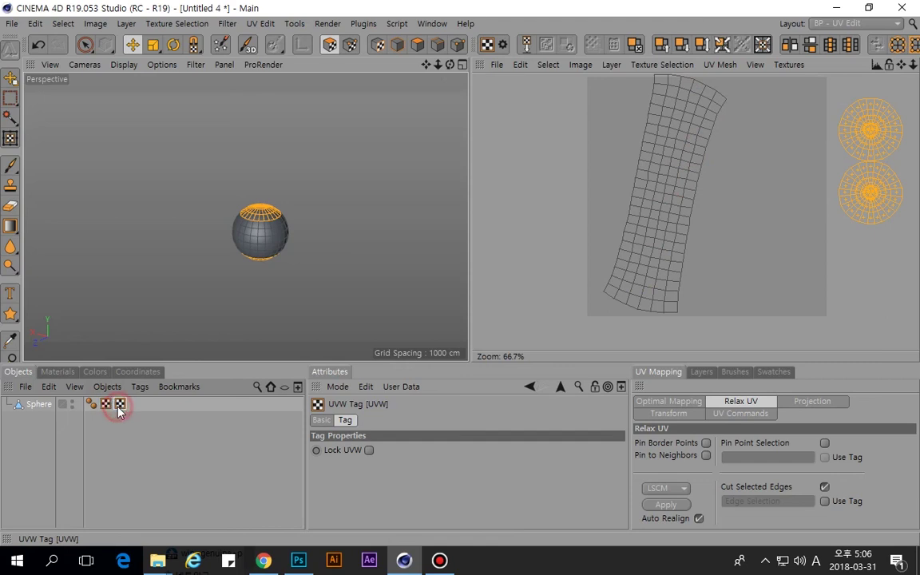
pyautogui.click(107, 407)
pyautogui.doubleClick(655, 199)
pyautogui.moveTo(655, 199); pyautogui.dragTo(459, 181)
# Move both circular cap islands onto the canvas and enlarge them to fill most of the UV space without overlapping.
pyautogui.doubleClick(884, 173)
pyautogui.moveTo(883, 173); pyautogui.dragTo(683, 241)
pyautogui.doubleClick(871, 130)
pyautogui.moveTo(879, 136); pyautogui.dragTo(631, 222)
pyautogui.press('t')
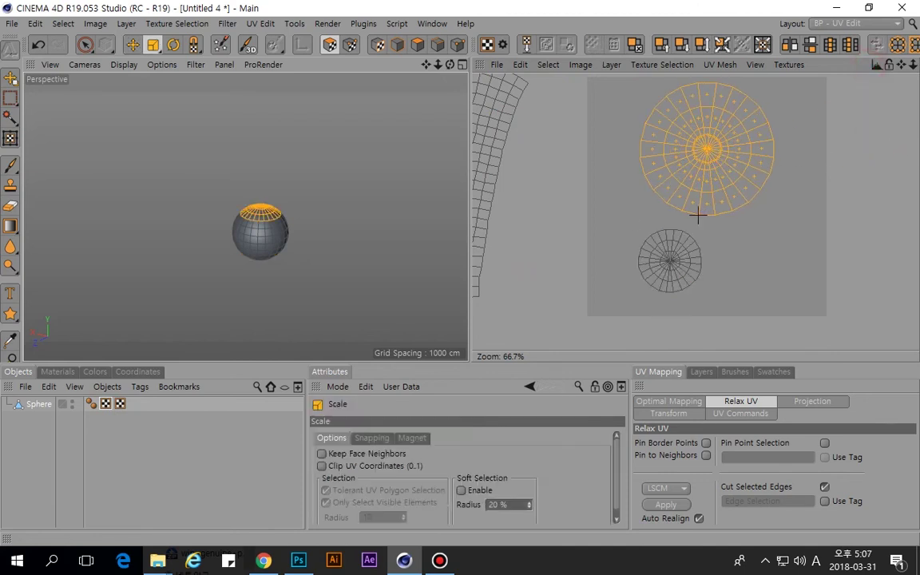
pyautogui.doubleClick(670, 260)
pyautogui.moveTo(670, 260)
pyautogui.mouseDown()
pyautogui.moveTo(676, 287)
pyautogui.moveTo(665, 278)
pyautogui.moveTo(682, 275)
pyautogui.mouseUp()
pyautogui.press('e')
pyautogui.press('t')
pyautogui.press('e')
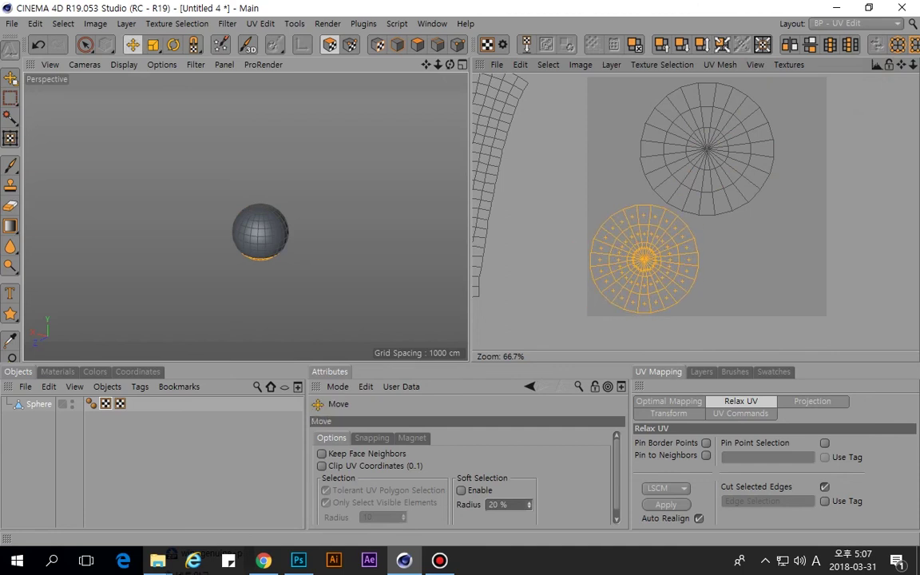
# Alternate between the sphere's two UVW tags to compare their UV layouts.
pyautogui.click(109, 406)
pyautogui.click(120, 404)
pyautogui.click(107, 404)
pyautogui.click(120, 404)
pyautogui.click(106, 404)
pyautogui.click(106, 406)
pyautogui.click(120, 405)
pyautogui.click(107, 405)
pyautogui.click(121, 405)
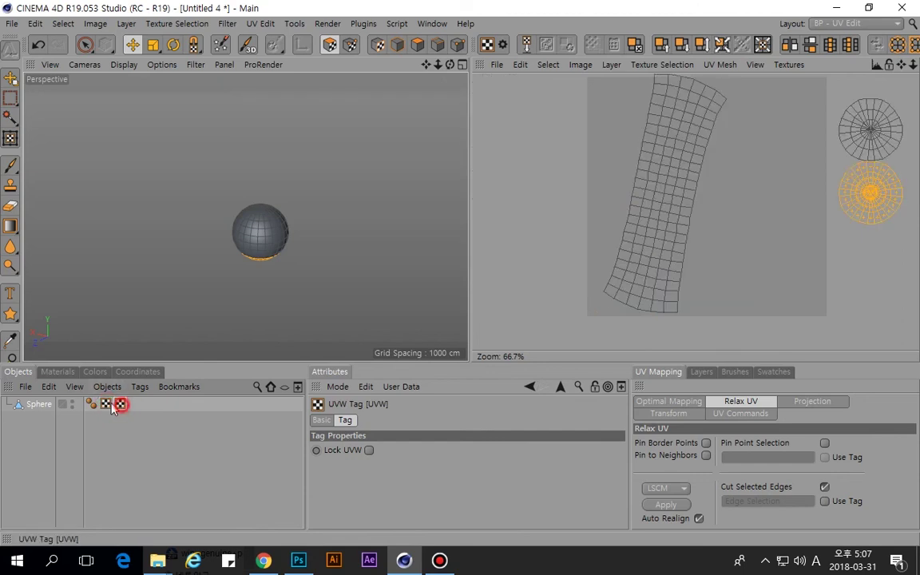
pyautogui.click(105, 405)
# Switch to Chrome, view the Multiple UV slide in UV_study.pdf, and return to CINEMA 4D.
pyautogui.click(267, 564)
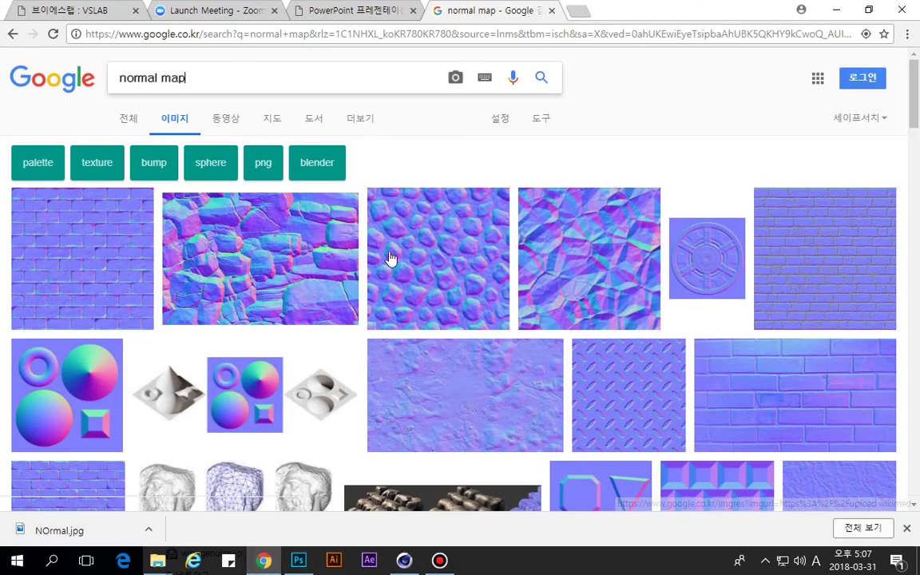
pyautogui.click(328, 11)
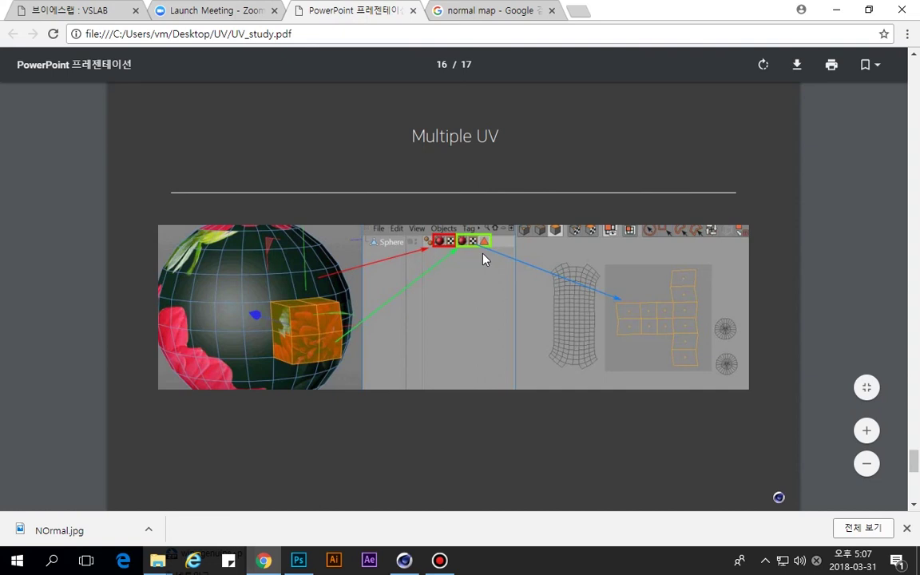
pyautogui.click(835, 13)
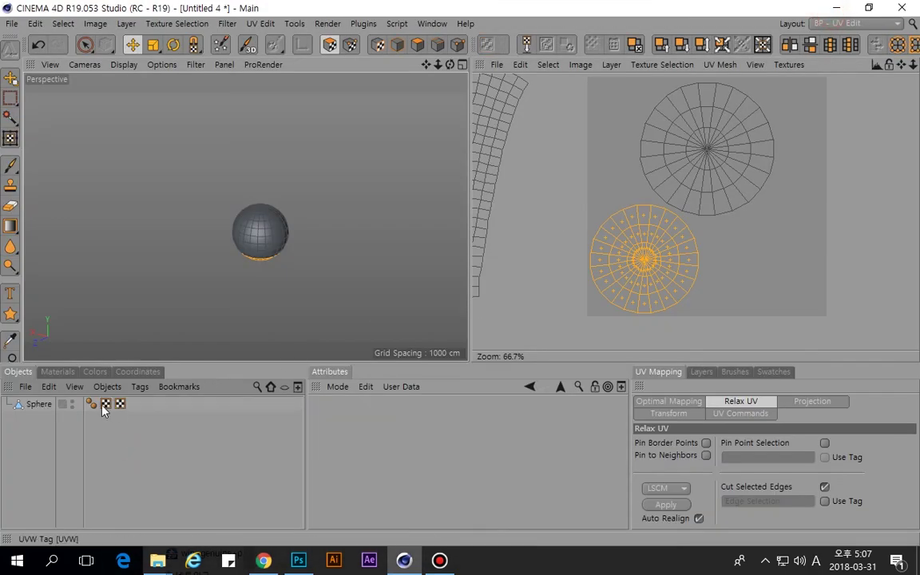
# Create a material and load the portrait image from the Tex folder as its color texture without copying it to the project.
pyautogui.click(57, 372)
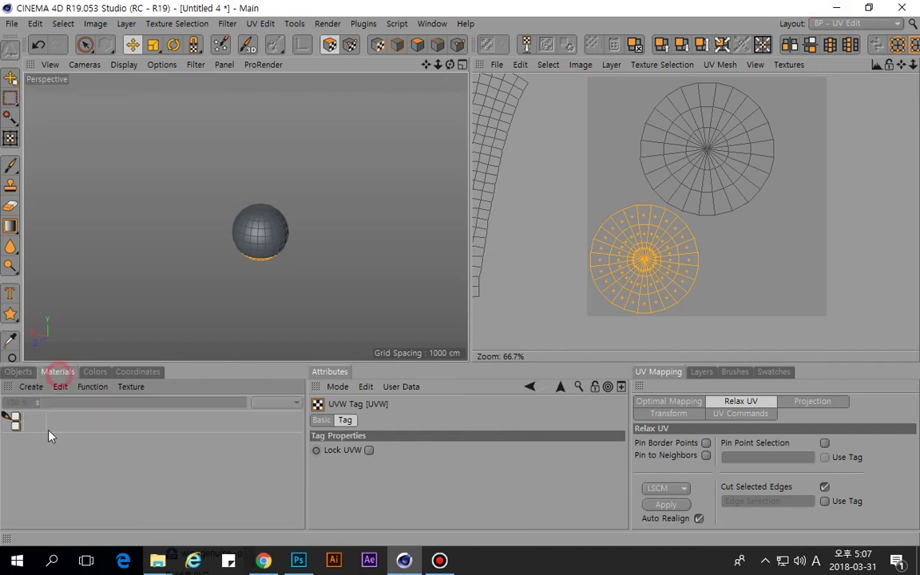
pyautogui.doubleClick(18, 444)
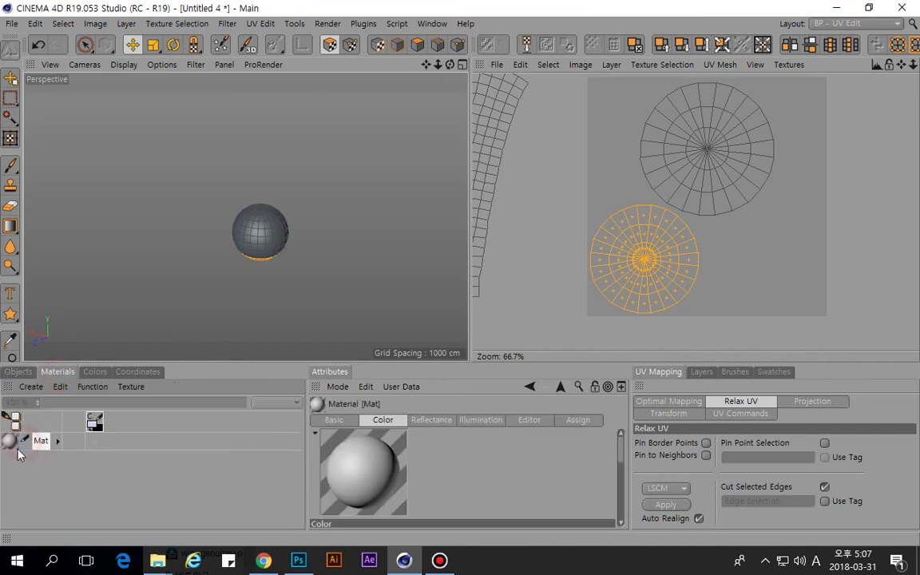
pyautogui.doubleClick(12, 444)
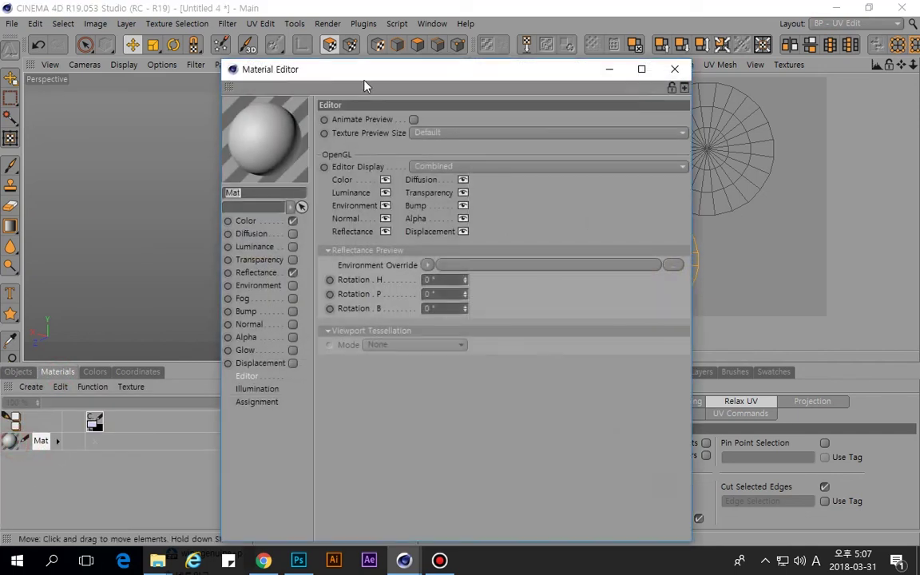
pyautogui.click(240, 220)
pyautogui.click(384, 222)
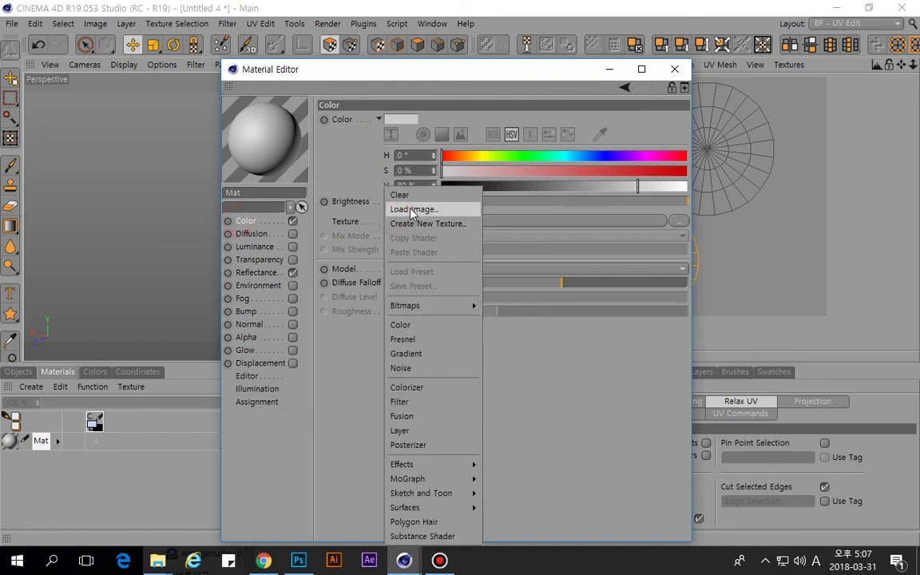
pyautogui.click(411, 210)
pyautogui.doubleClick(506, 327)
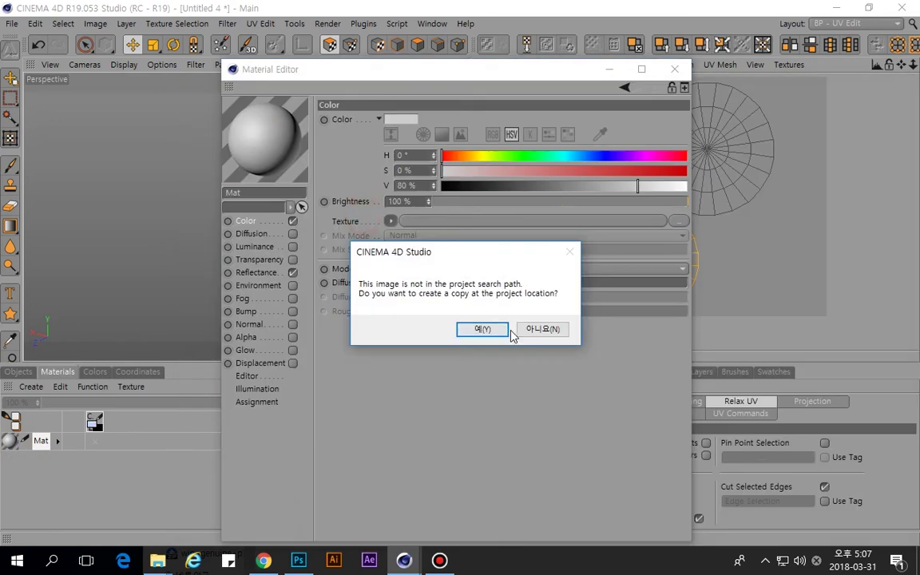
pyautogui.click(533, 331)
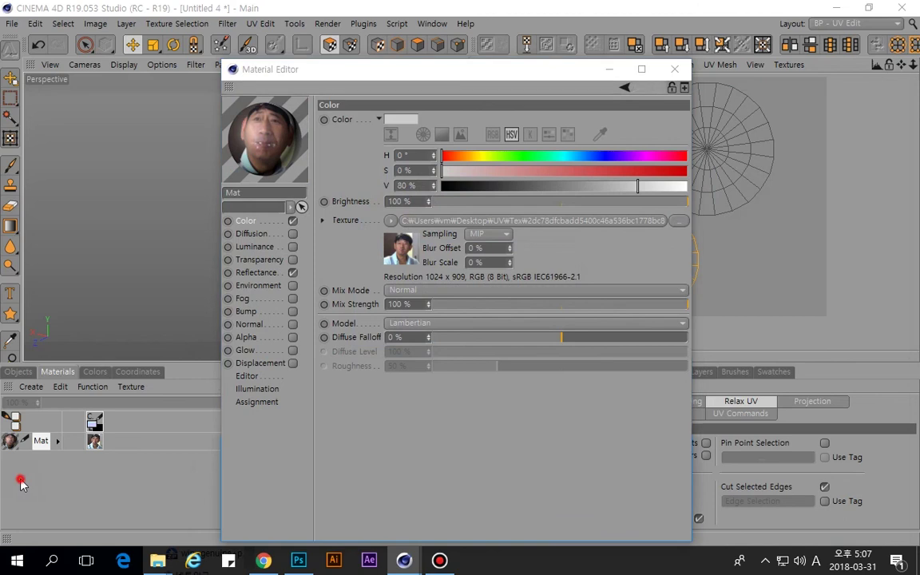
# Create a second material with Checker_Number as its color texture, without copying the image to the project, and close the Material Editor.
pyautogui.doubleClick(22, 484)
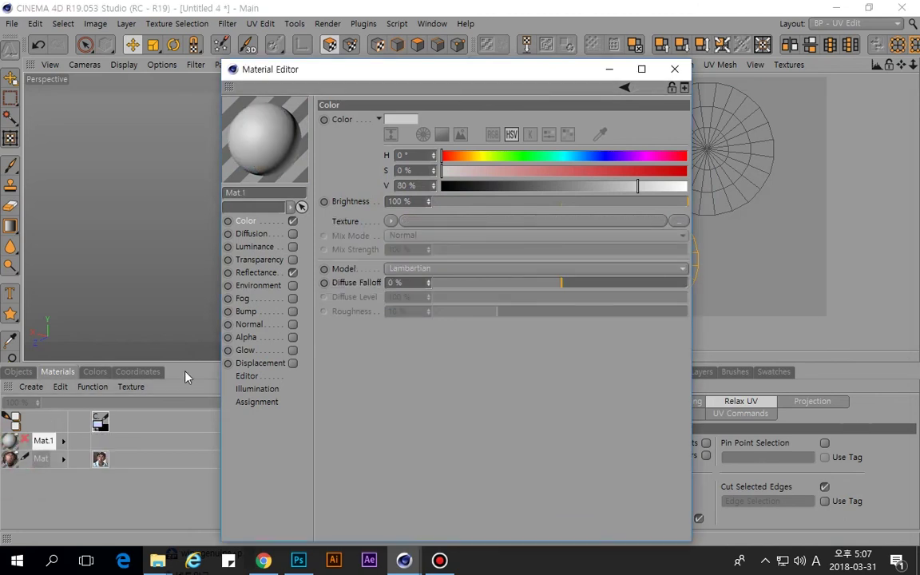
pyautogui.click(390, 221)
pyautogui.click(412, 205)
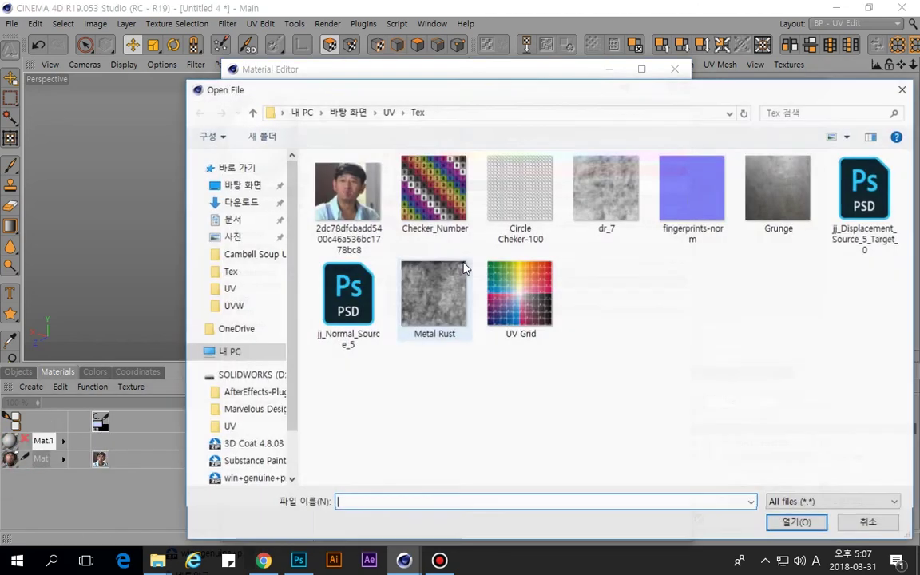
pyautogui.doubleClick(429, 193)
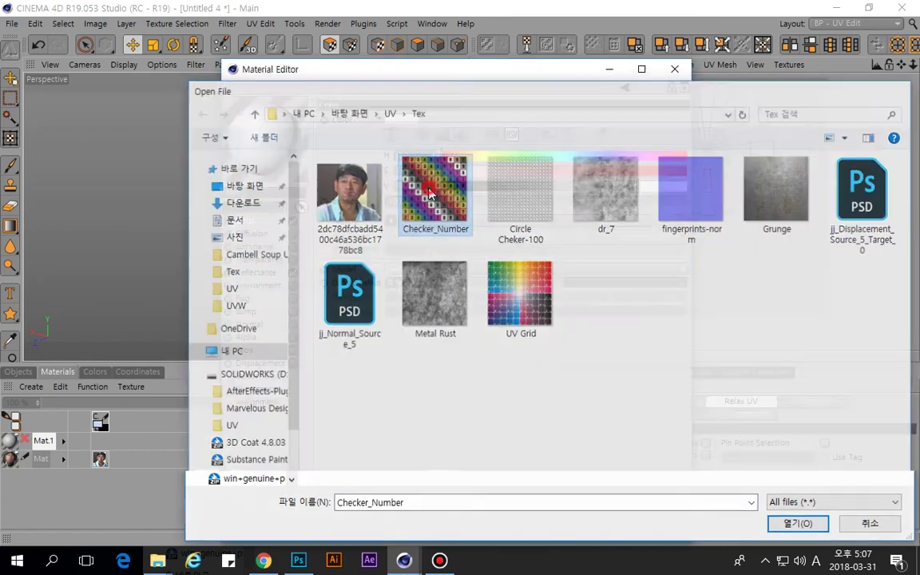
pyautogui.click(541, 330)
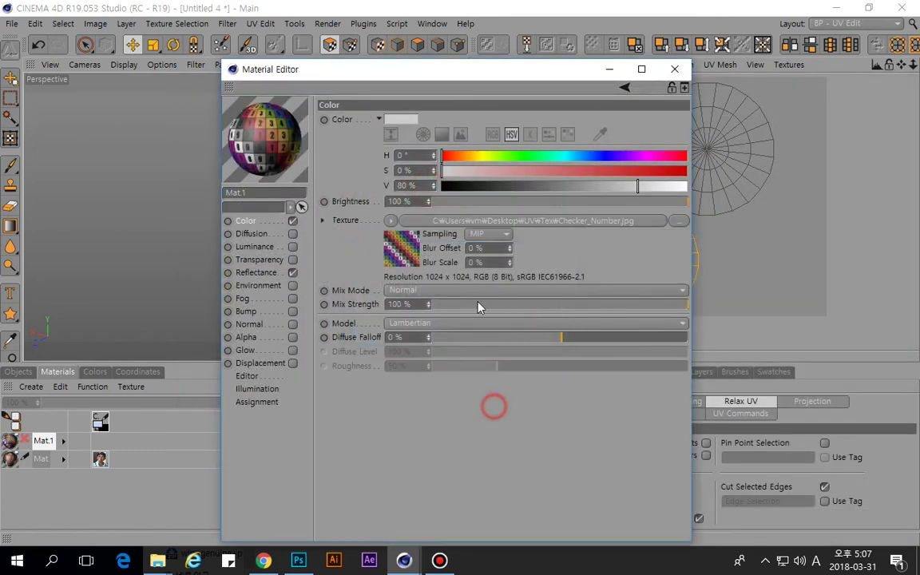
pyautogui.click(675, 70)
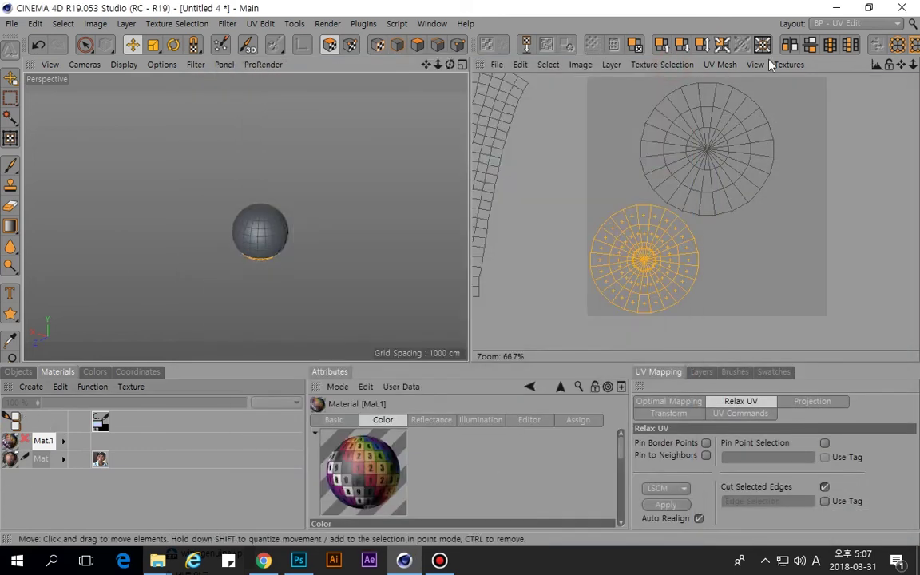
# Switch to the Startup layout and Model mode, and apply both the portrait and checker materials to the sphere.
pyautogui.click(851, 23)
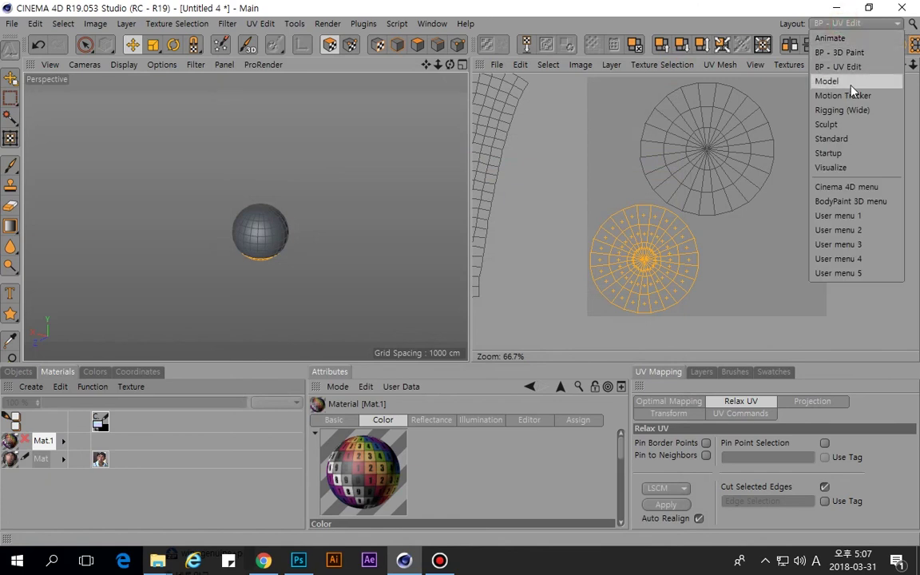
pyautogui.click(828, 152)
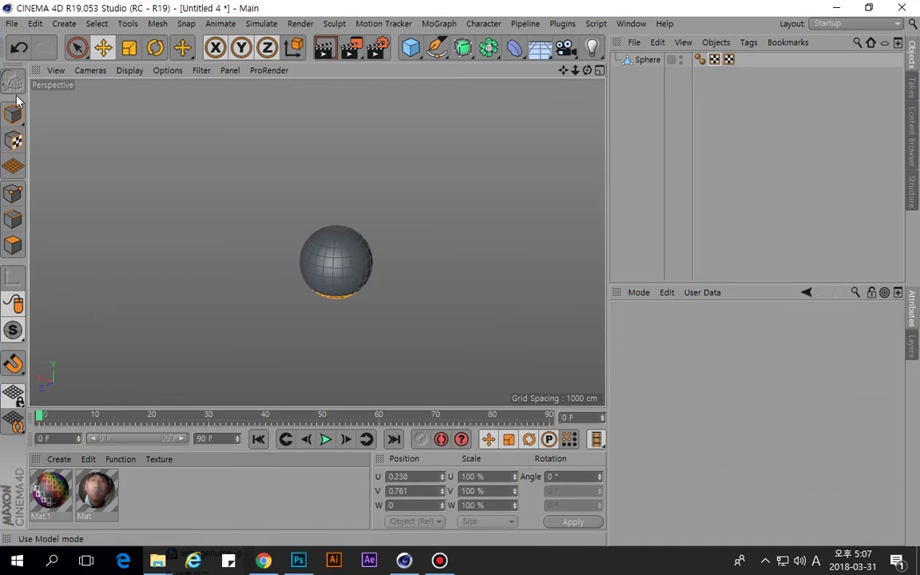
pyautogui.click(13, 115)
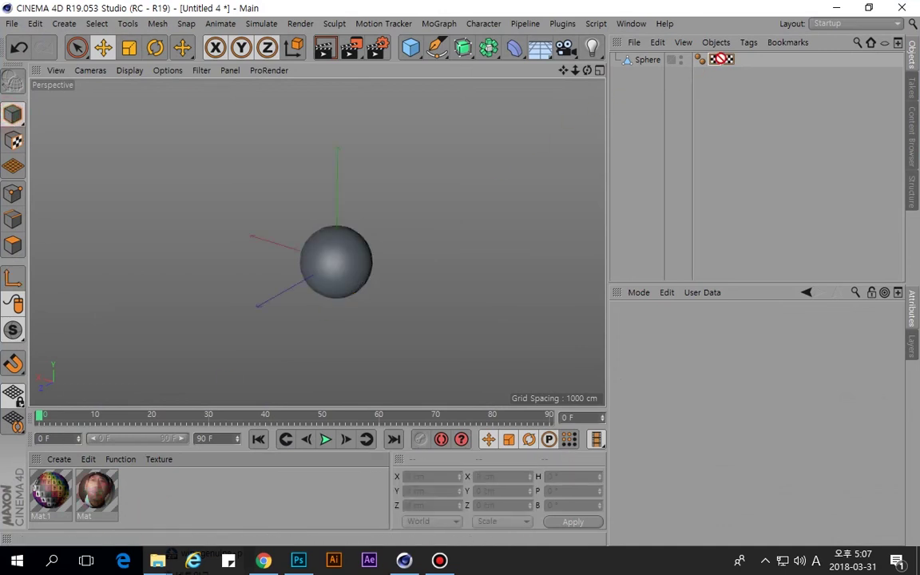
pyautogui.moveTo(715, 60); pyautogui.dragTo(635, 140)
pyautogui.moveTo(640, 48); pyautogui.dragTo(646, 61)
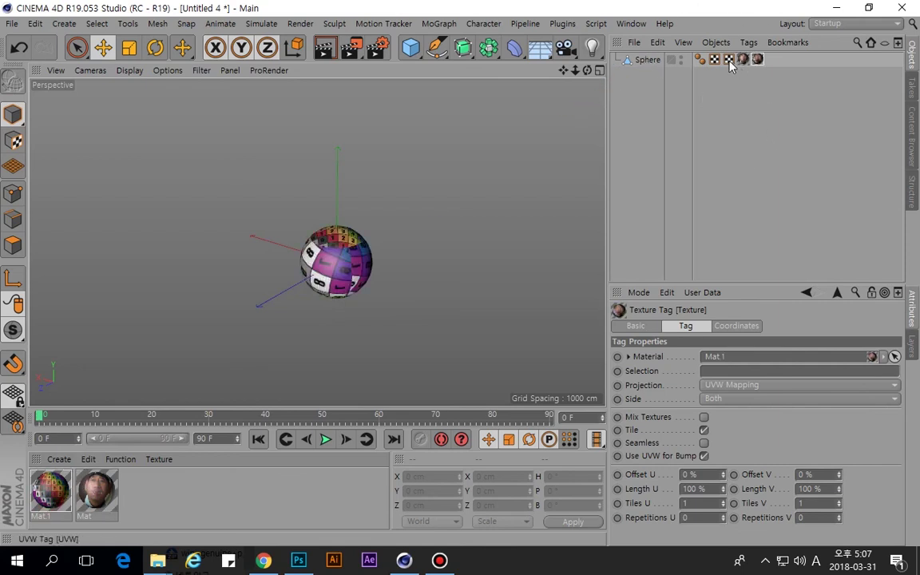
# Reorder the sphere's tags so each texture tag is followed by its own UVW tag, and inspect the last UVW tag's layout.
pyautogui.moveTo(729, 61); pyautogui.dragTo(764, 64)
pyautogui.scroll(3, 354, 242)
pyautogui.click(761, 61)
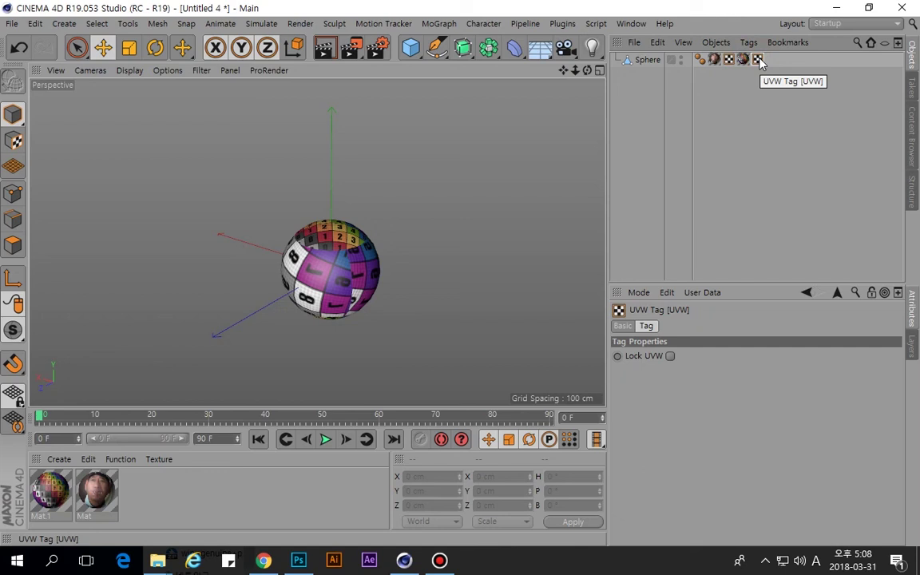
pyautogui.doubleClick(759, 61)
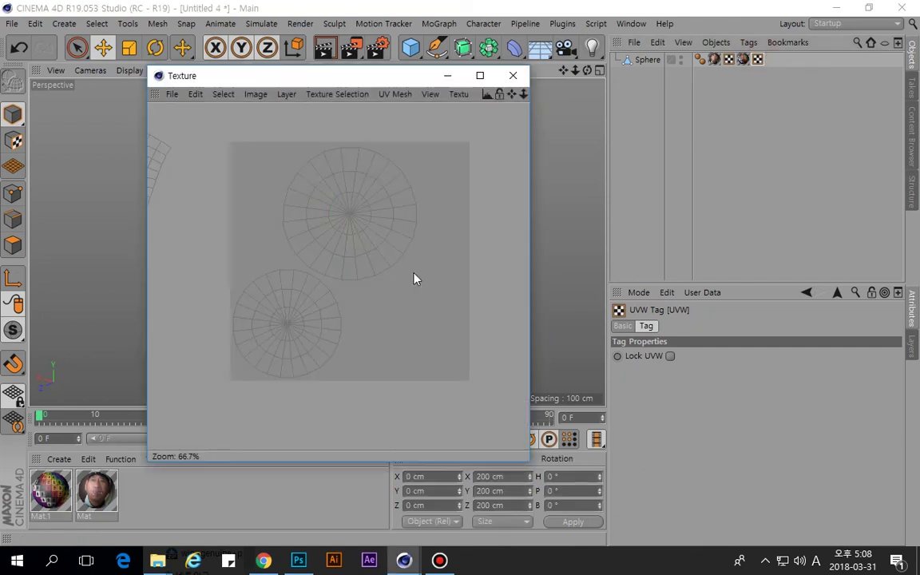
pyautogui.click(513, 75)
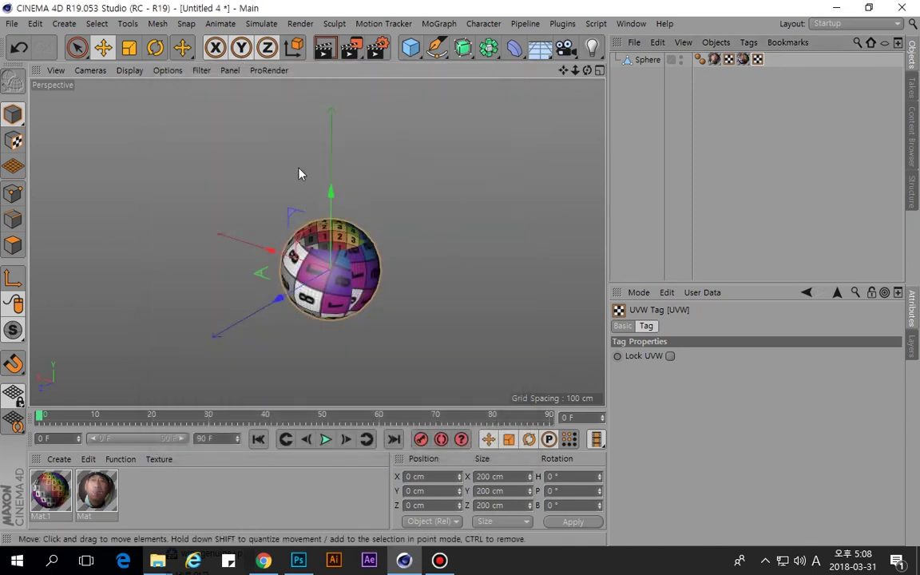
# Switch the sphere to polygon mode and activate Loop Selection.
pyautogui.click(13, 246)
pyautogui.keyDown('alt'); pyautogui.moveTo(318, 240); pyautogui.dragTo(329, 221); pyautogui.keyUp('alt')
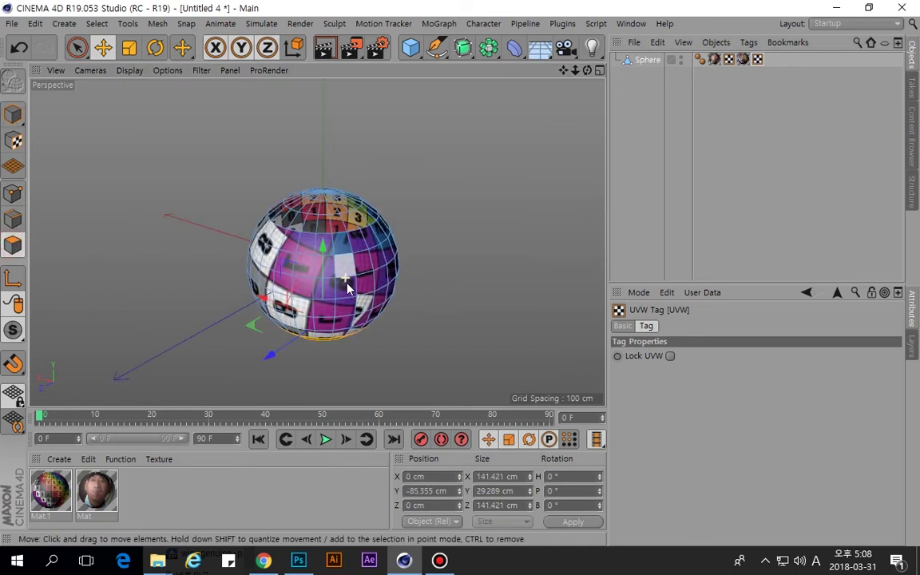
pyautogui.press('u')
pyautogui.press('l')
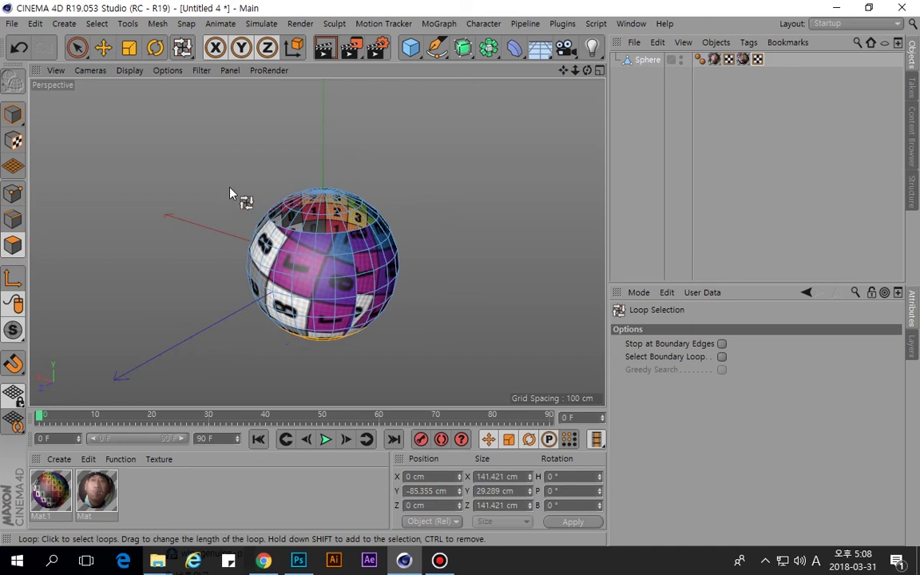
# Find the UV Polygons command with the Commander, add it to the toolbar, and activate UV Polygons mode.
pyautogui.hotkey('shift', 'c')
pyautogui.write('UV')
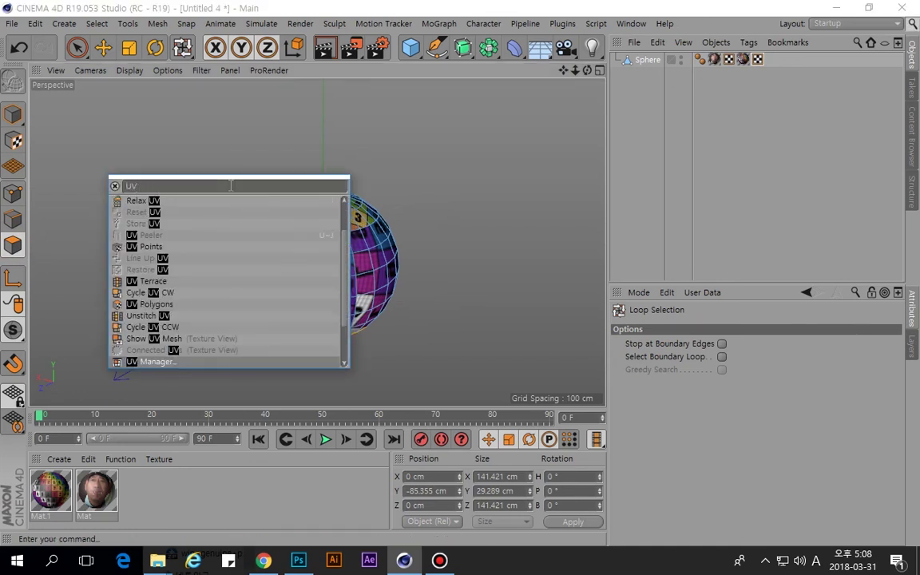
pyautogui.scroll(-2, 237, 280)
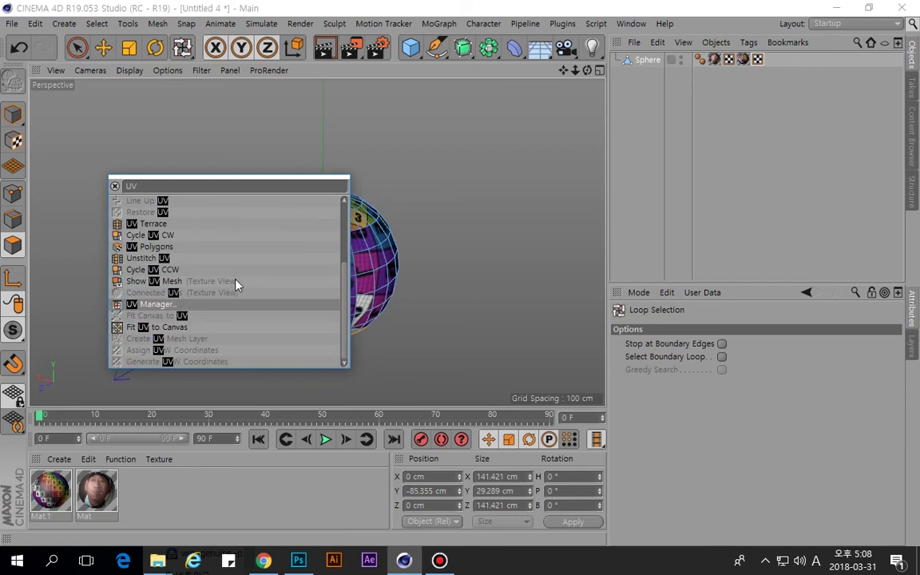
pyautogui.scroll(4, 238, 285)
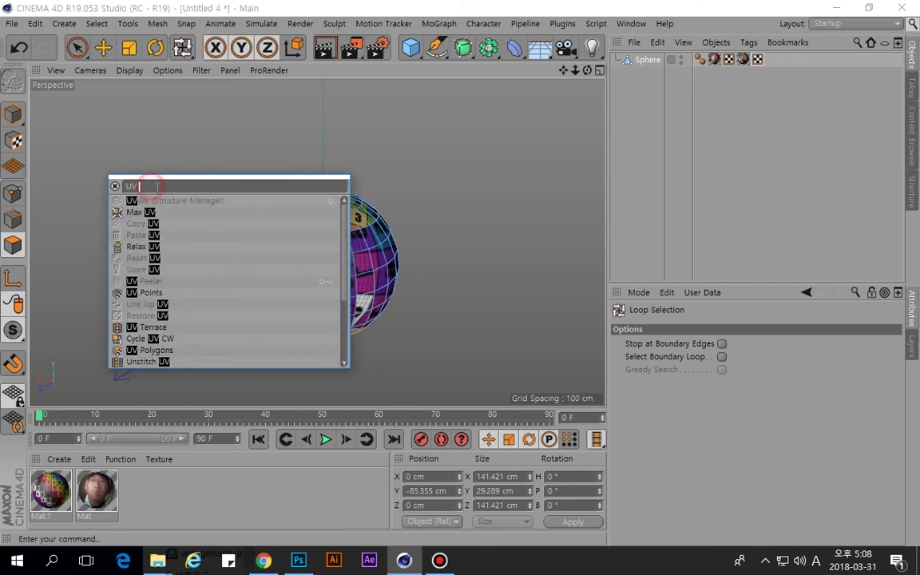
pyautogui.write('PO')
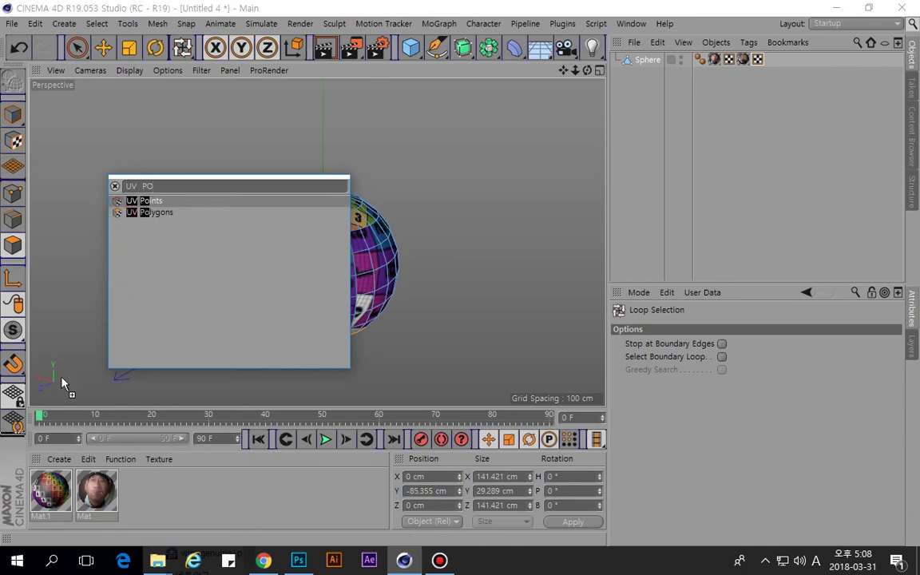
pyautogui.click(262, 144)
pyautogui.click(400, 49)
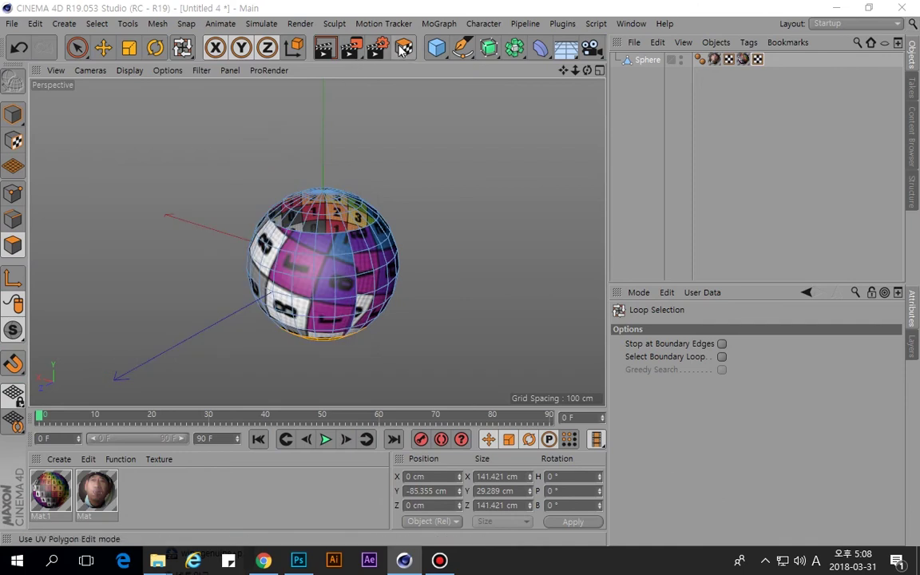
# Save the UV polygon selection of the sphere's two caps as a selection tag and restrict the Mat.1 texture tag to it.
pyautogui.press('e')
pyautogui.click(335, 228)
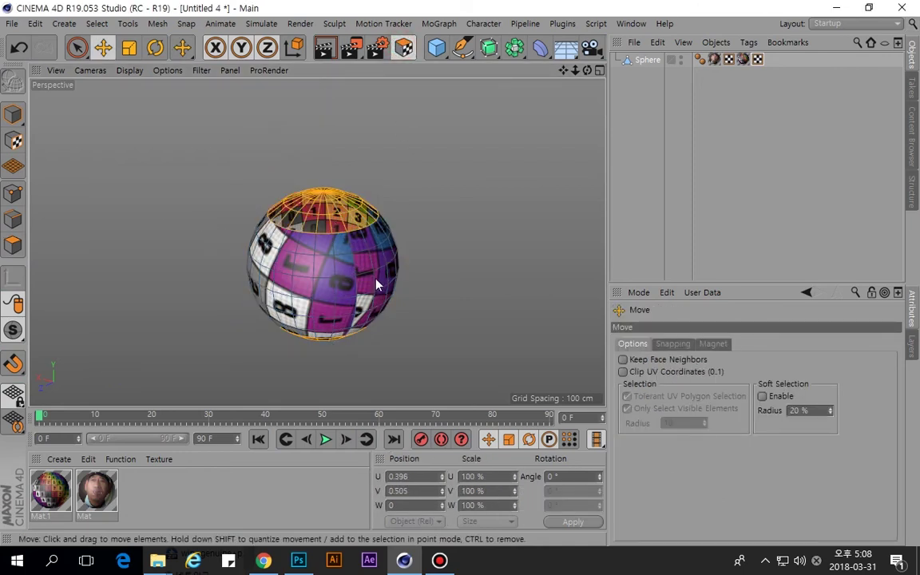
pyautogui.keyDown('alt'); pyautogui.moveTo(385, 298); pyautogui.dragTo(371, 190); pyautogui.keyUp('alt')
pyautogui.scroll(-3, 371, 191)
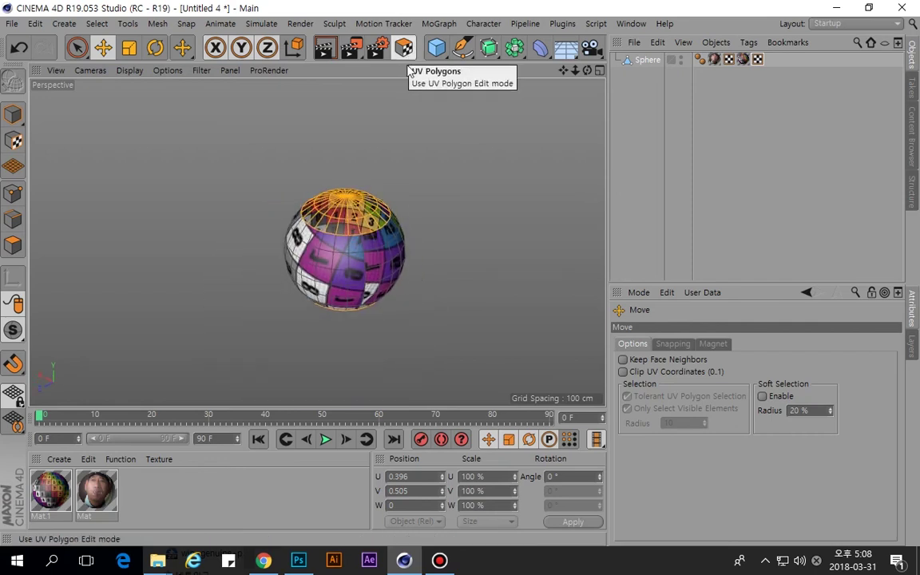
pyautogui.press('v')
pyautogui.moveTo(417, 129)
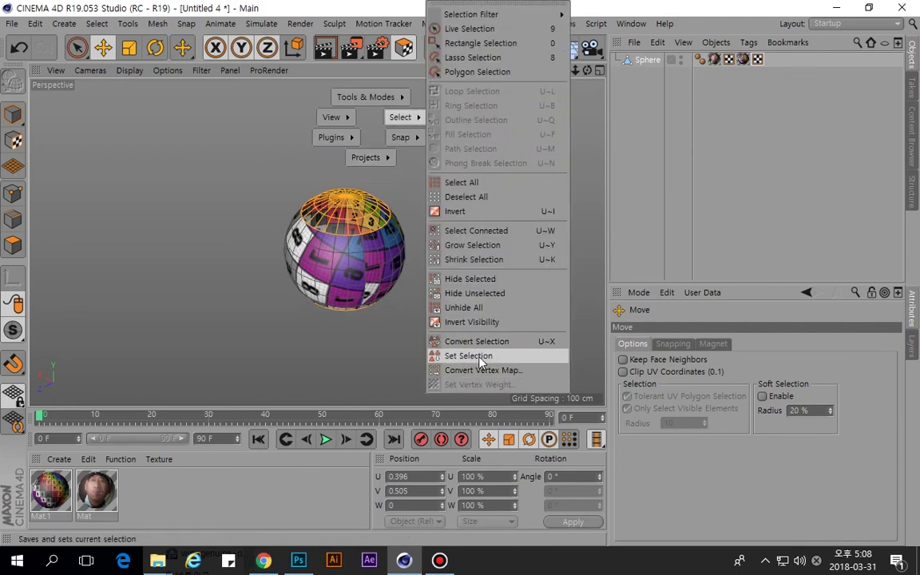
pyautogui.click(471, 355)
pyautogui.click(744, 59)
pyautogui.moveTo(772, 59); pyautogui.dragTo(758, 372)
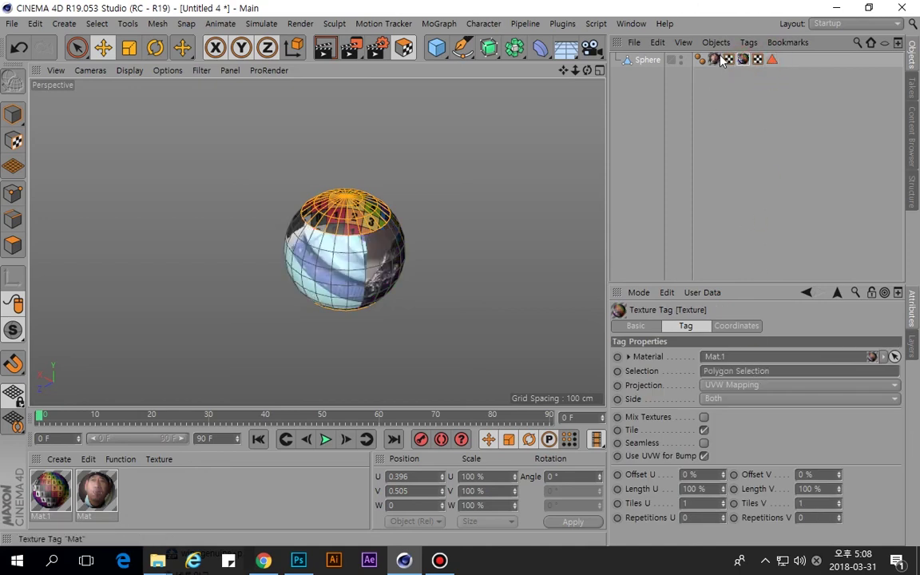
# Return to Model mode and examine the portrait and checker areas around the sphere, checking the portrait's texture and UVW tags.
pyautogui.scroll(3, 285, 218)
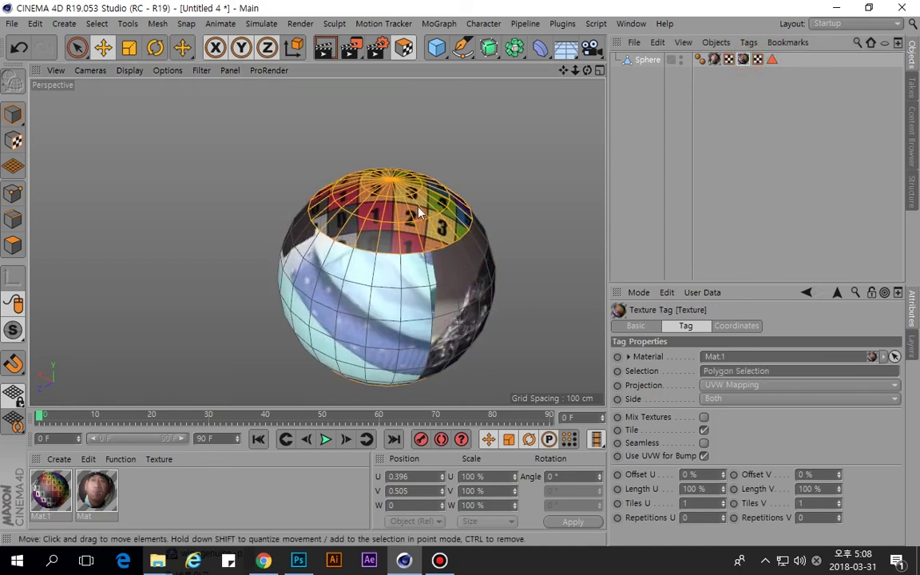
pyautogui.click(12, 114)
pyautogui.keyDown('alt'); pyautogui.moveTo(417, 284); pyautogui.dragTo(559, 278); pyautogui.keyUp('alt')
pyautogui.click(715, 60)
pyautogui.scroll(-5, 383, 314)
pyautogui.scroll(3, 182, 212)
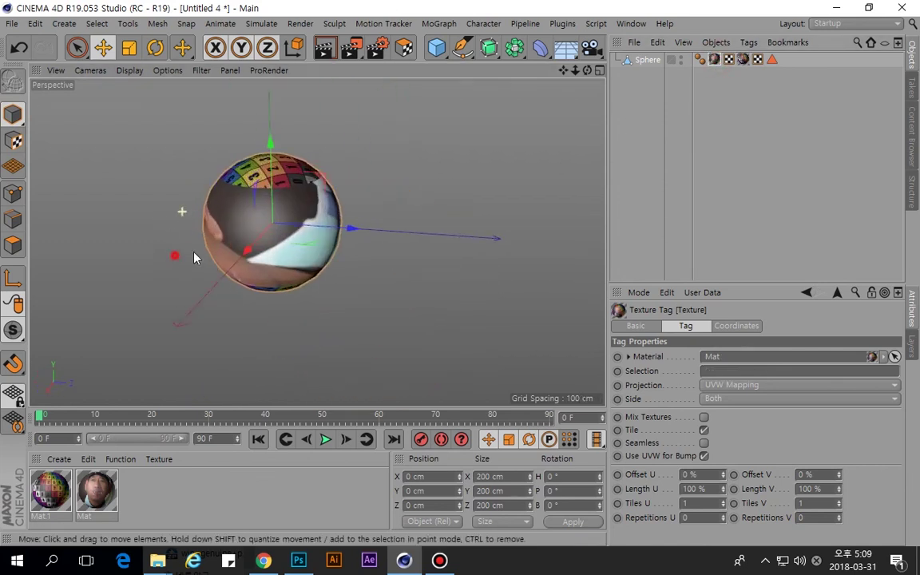
pyautogui.keyDown('alt'); pyautogui.moveTo(194, 257); pyautogui.dragTo(243, 247); pyautogui.keyUp('alt')
pyautogui.click(729, 59)
pyautogui.click(715, 59)
pyautogui.click(729, 59)
pyautogui.click(715, 59)
pyautogui.scroll(-3, 253, 232)
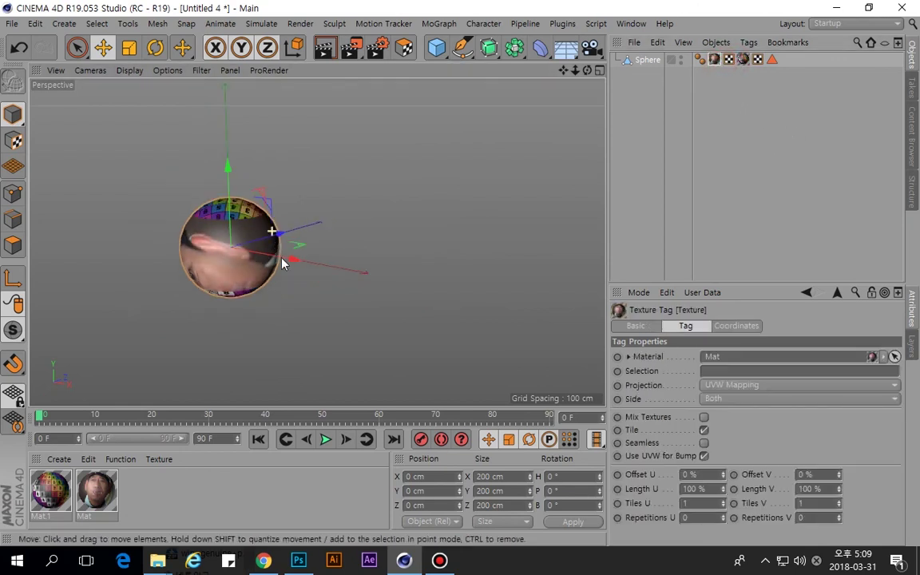
pyautogui.keyDown('alt'); pyautogui.moveTo(296, 274); pyautogui.dragTo(286, 309); pyautogui.keyUp('alt')
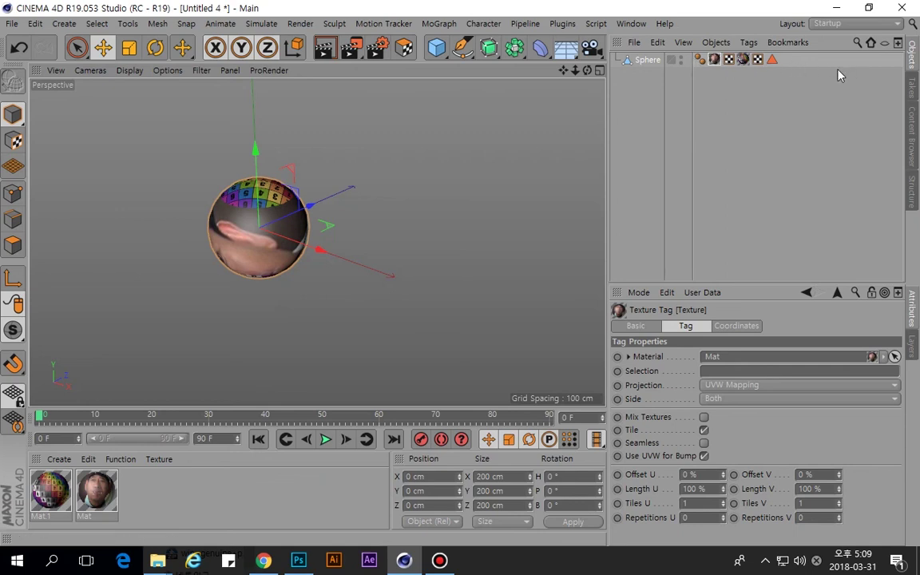
pyautogui.keyDown('alt'); pyautogui.moveTo(355, 216); pyautogui.dragTo(392, 146); pyautogui.keyUp('alt')
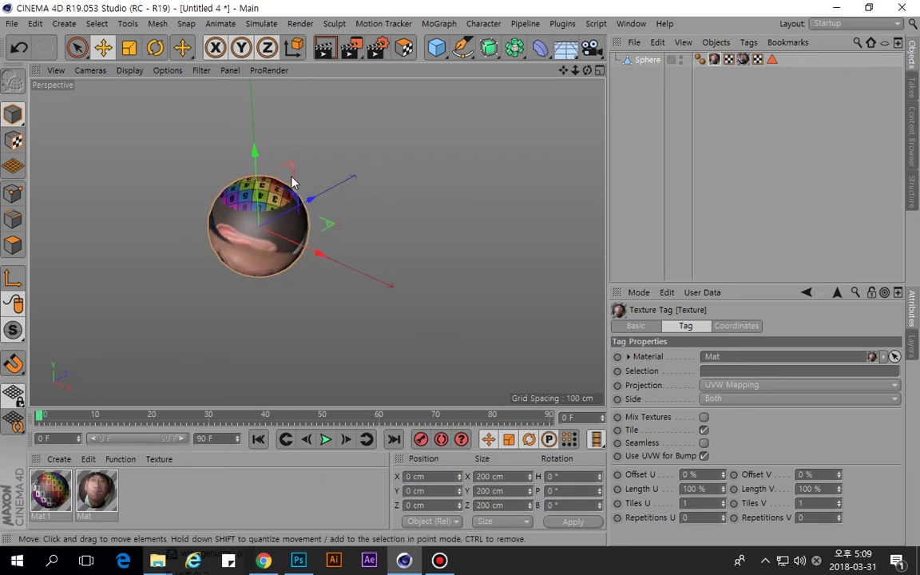
# Switch back to UV Polygons mode and select all of the sphere's UV polygons while comparing its two UVW tags.
pyautogui.scroll(5, 305, 194)
pyautogui.click(405, 52)
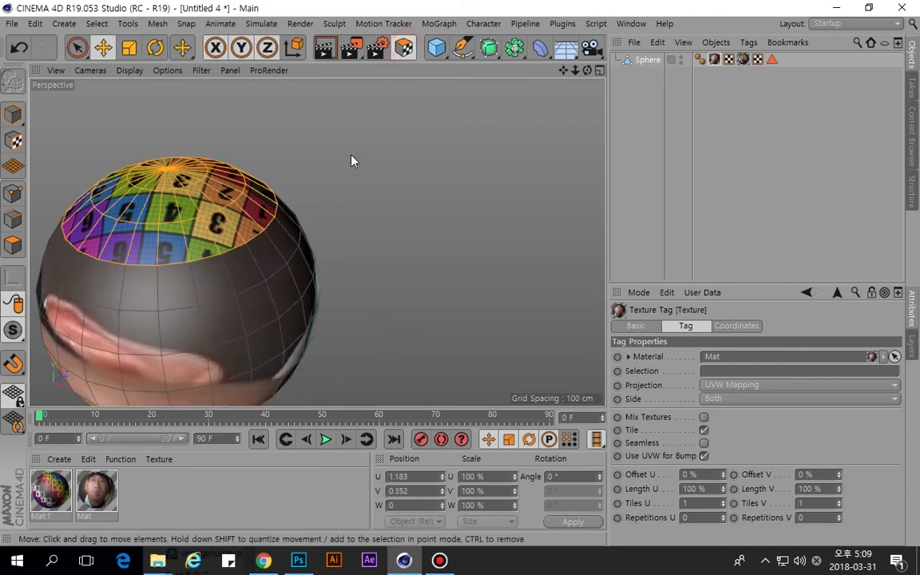
pyautogui.keyDown('alt'); pyautogui.moveTo(323, 213); pyautogui.dragTo(402, 171, button='middle'); pyautogui.keyUp('alt')
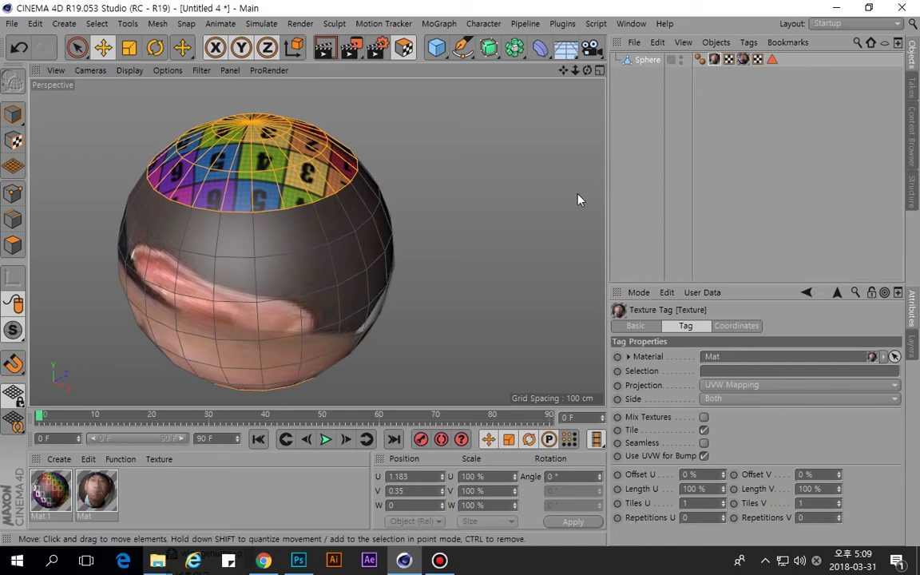
pyautogui.click(758, 59)
pyautogui.click(315, 270)
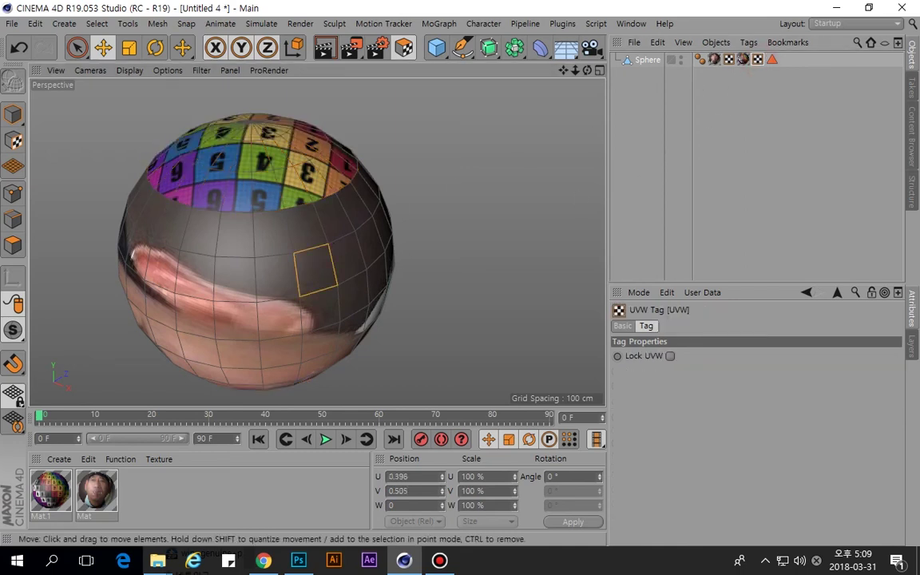
pyautogui.hotkey('ctrl', 'a')
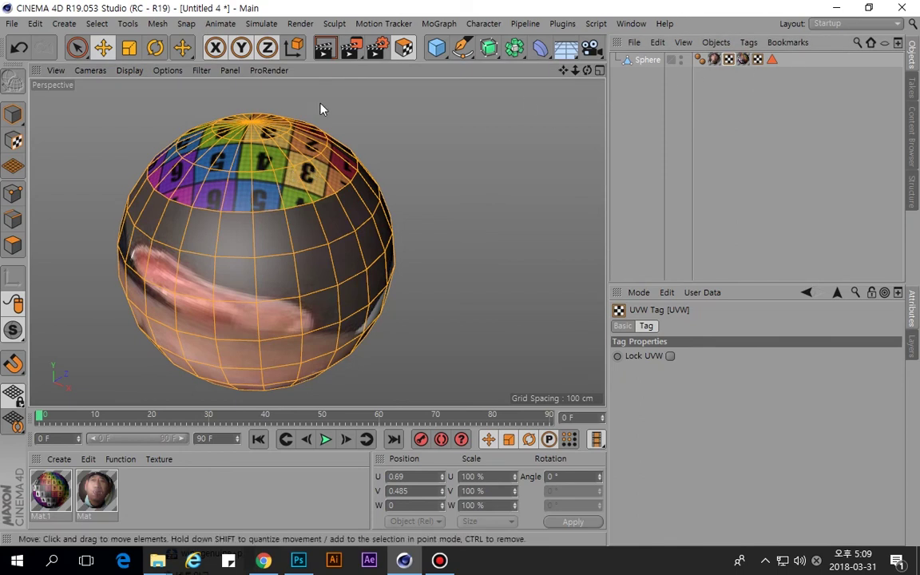
pyautogui.click(276, 163)
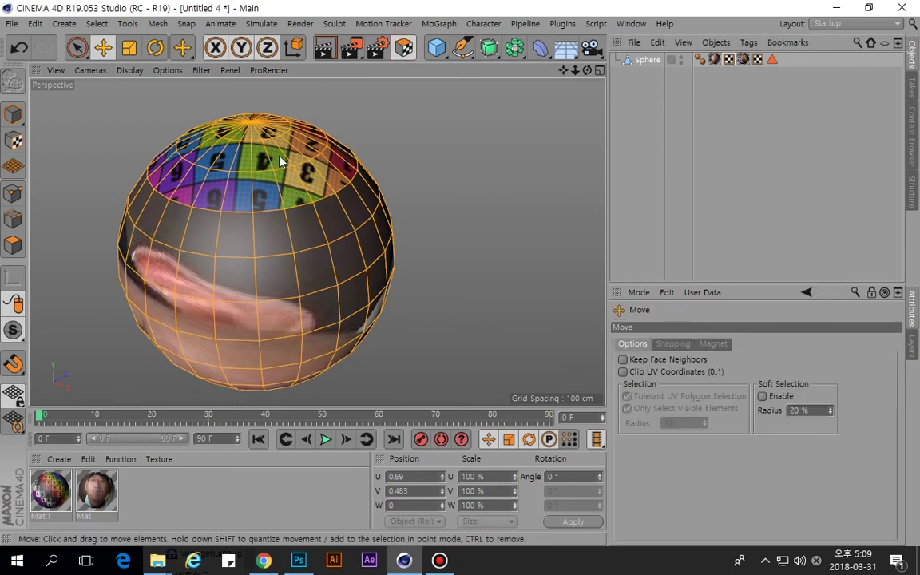
# Open the last UVW tag's layout in a Texture window, inspect its two cap islands, and close the window.
pyautogui.doubleClick(758, 60)
pyautogui.moveTo(404, 82); pyautogui.dragTo(684, 124)
pyautogui.click(695, 362)
pyautogui.click(680, 325)
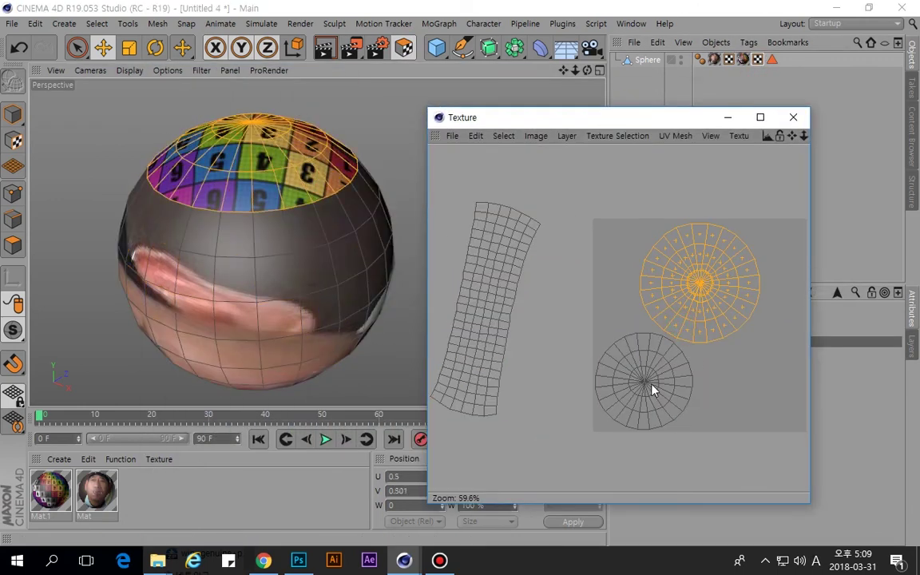
pyautogui.click(654, 388)
pyautogui.click(654, 273)
pyautogui.click(802, 118)
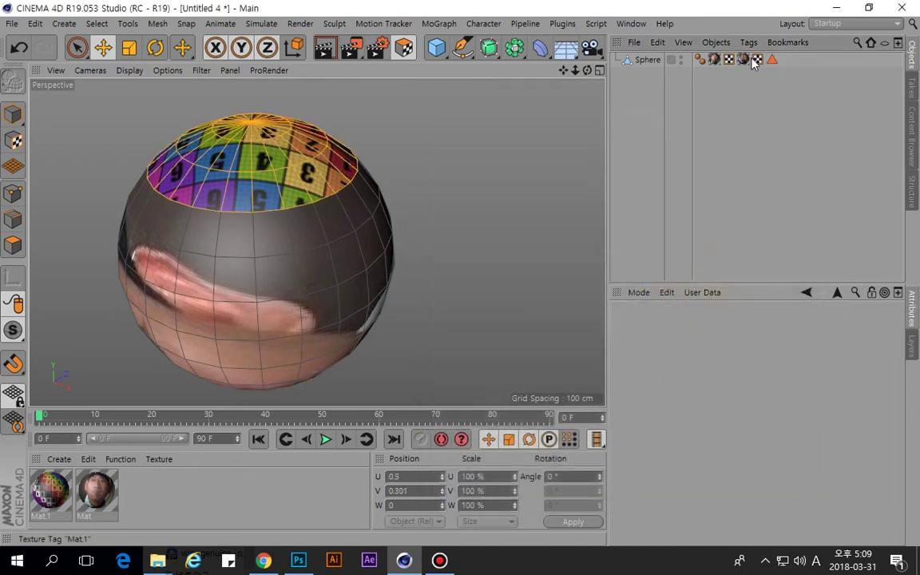
# Examine the sphere from below, the side and above to check how the checker caps meet the portrait band.
pyautogui.scroll(-3, 447, 228)
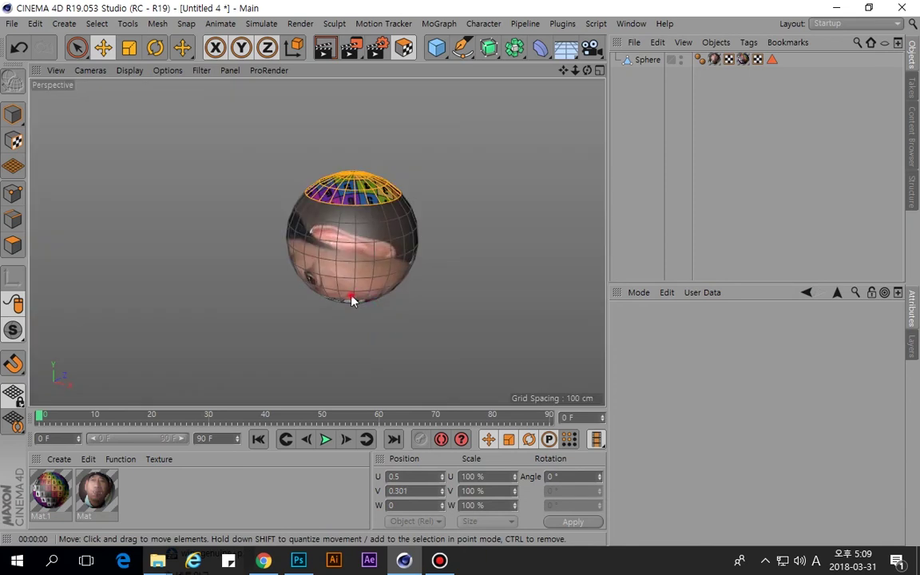
pyautogui.keyDown('alt'); pyautogui.moveTo(351, 300); pyautogui.dragTo(413, 169); pyautogui.keyUp('alt')
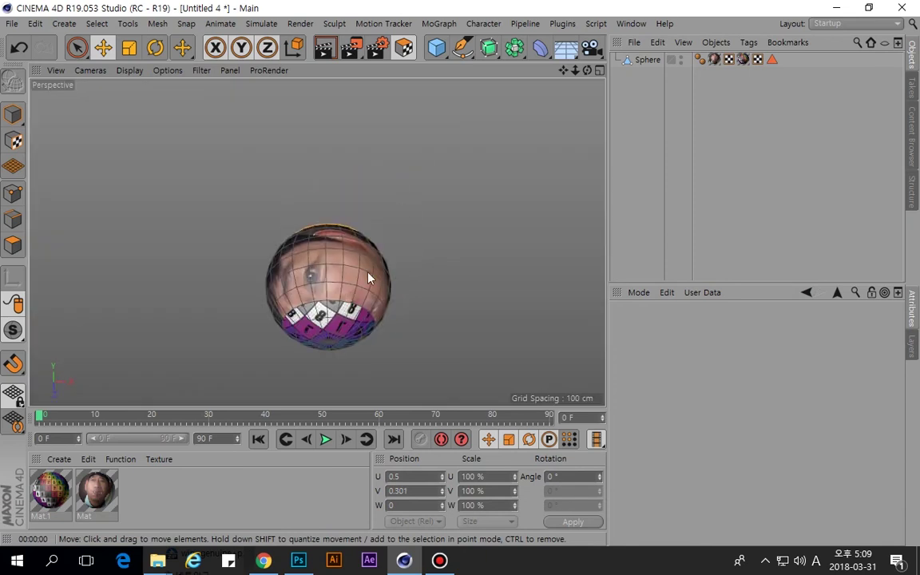
pyautogui.scroll(3, 335, 296)
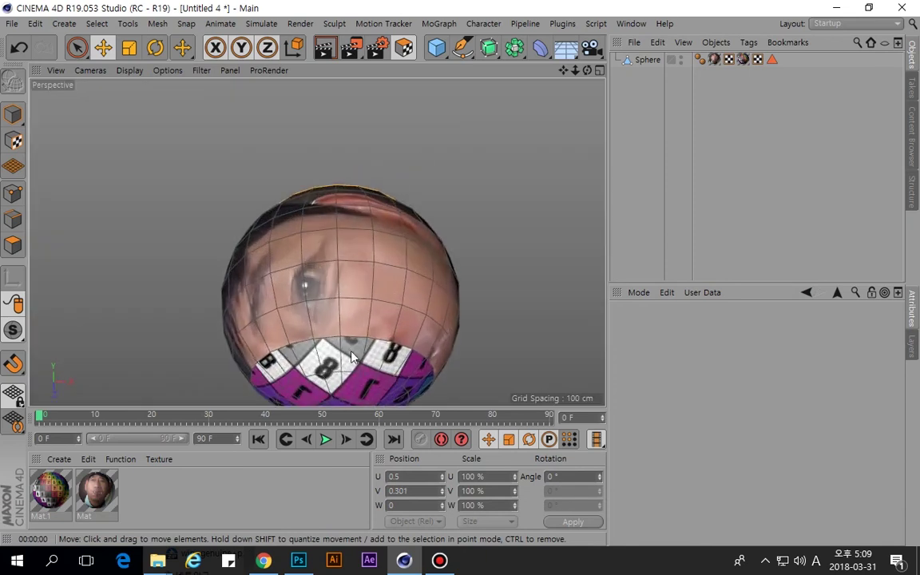
pyautogui.keyDown('alt'); pyautogui.moveTo(336, 364); pyautogui.dragTo(356, 310, button='middle'); pyautogui.keyUp('alt')
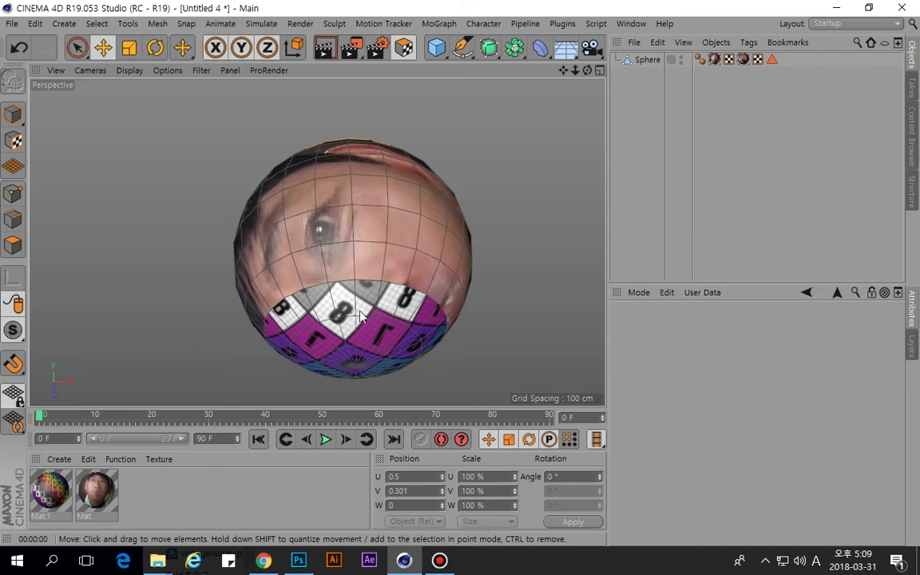
pyautogui.keyDown('alt'); pyautogui.moveTo(361, 316); pyautogui.dragTo(354, 207); pyautogui.keyUp('alt')
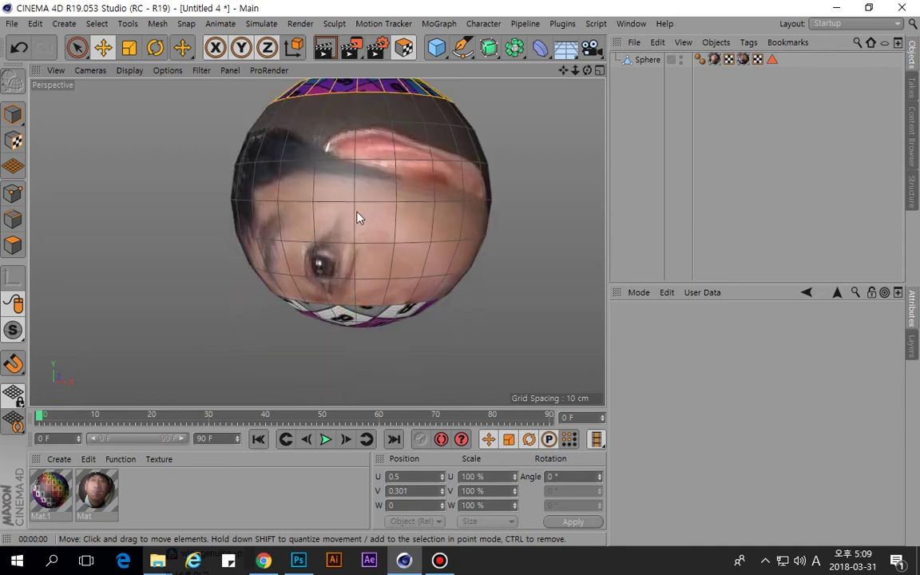
pyautogui.keyDown('alt'); pyautogui.moveTo(369, 205); pyautogui.dragTo(343, 250, button='middle'); pyautogui.keyUp('alt')
pyautogui.scroll(-3, 346, 214)
pyautogui.scroll(2, 359, 215)
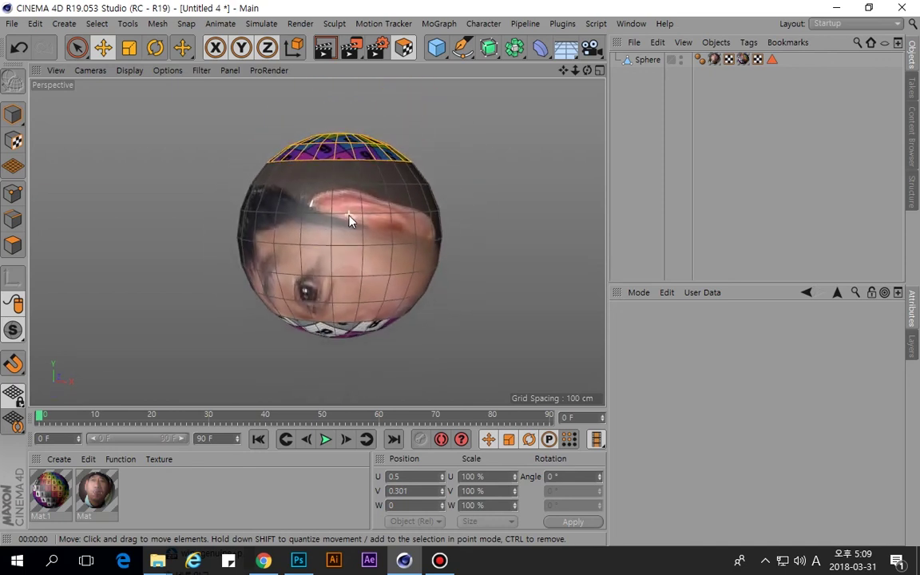
pyautogui.keyDown('alt'); pyautogui.moveTo(365, 216); pyautogui.dragTo(334, 232); pyautogui.keyUp('alt')
pyautogui.scroll(2, 335, 233)
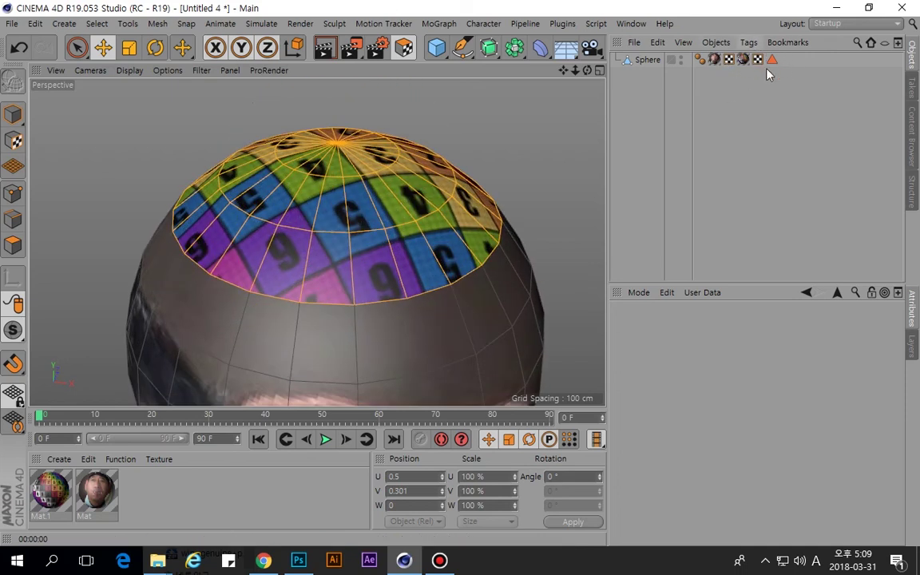
pyautogui.scroll(-3, 472, 215)
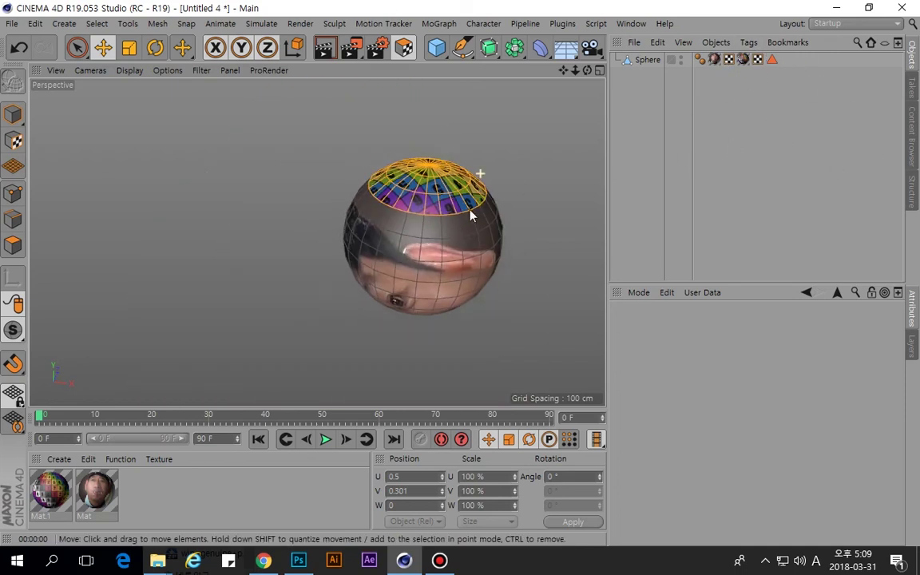
pyautogui.keyDown('alt'); pyautogui.moveTo(471, 216); pyautogui.dragTo(452, 180, button='middle'); pyautogui.keyUp('alt')
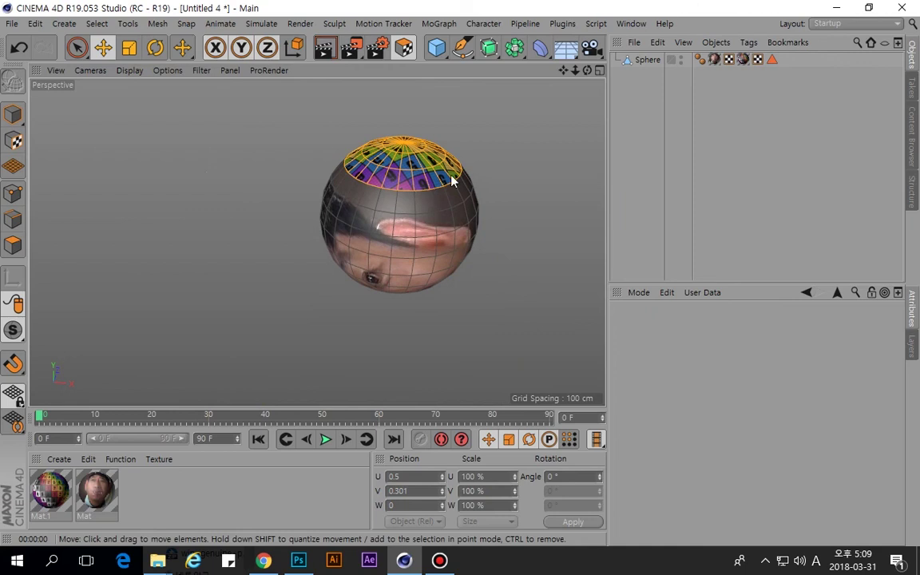
pyautogui.scroll(4, 357, 171)
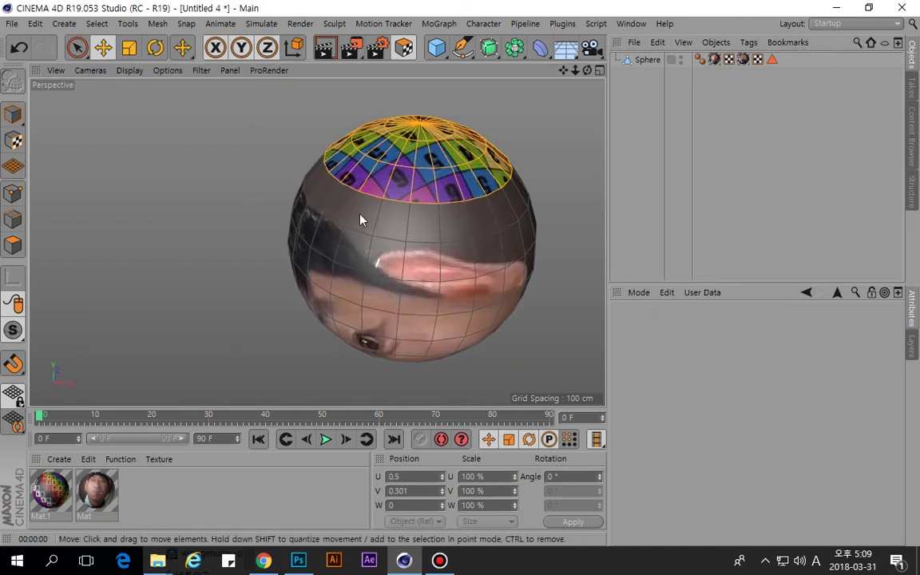
pyautogui.keyDown('alt'); pyautogui.moveTo(360, 219); pyautogui.dragTo(345, 290); pyautogui.keyUp('alt')
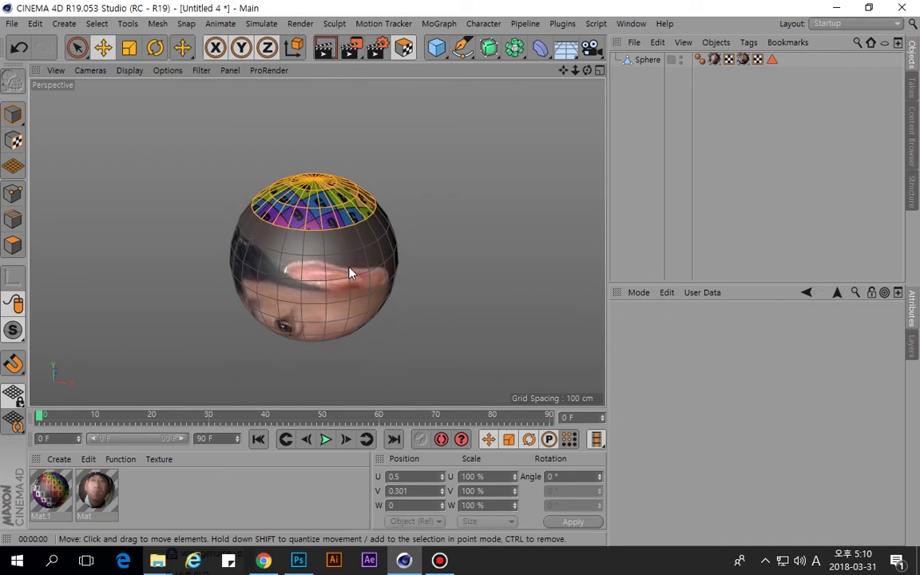
# Switch to Chrome, review the Multiple UV, UV-Unwrap and closing slides of UV_study.pdf, and return to Cinema 4D.
pyautogui.click(264, 561)
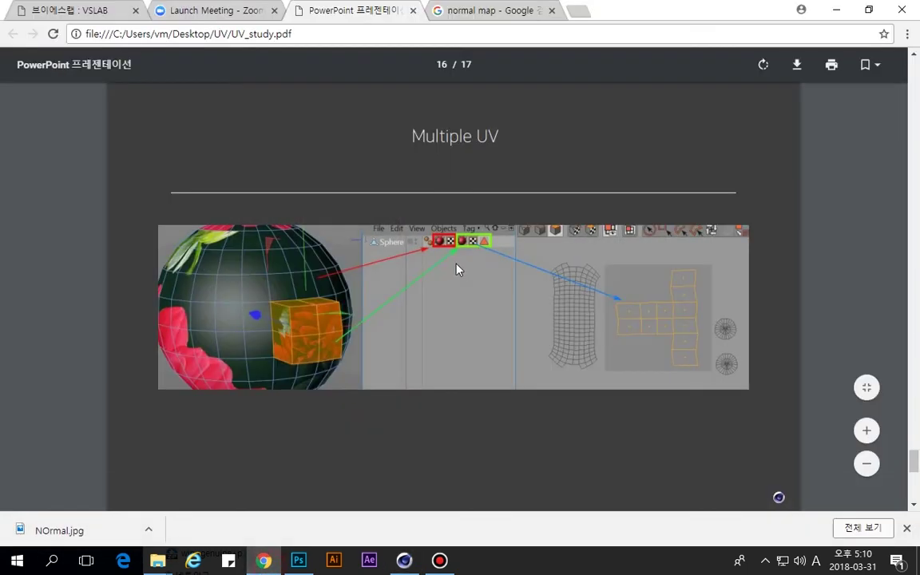
pyautogui.scroll(-5, 436, 282)
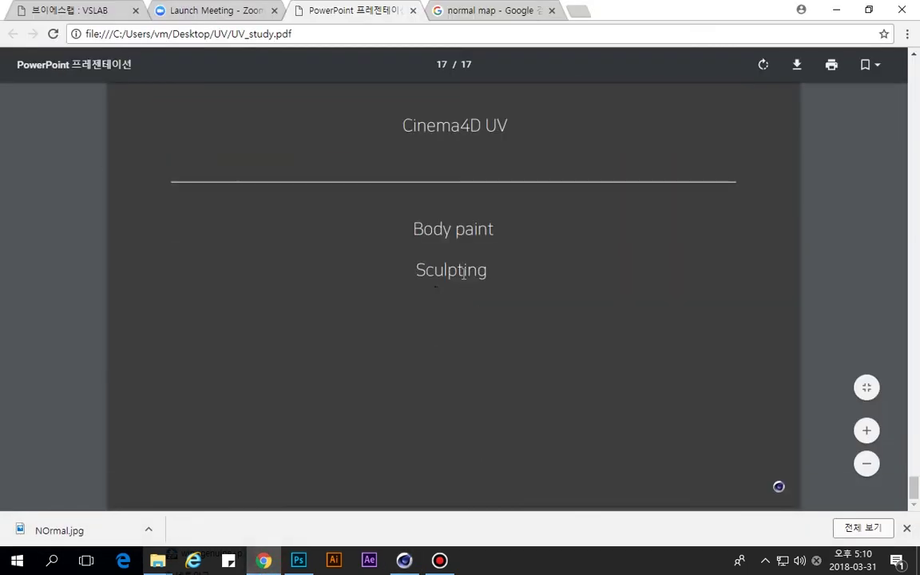
pyautogui.scroll(10, 479, 322)
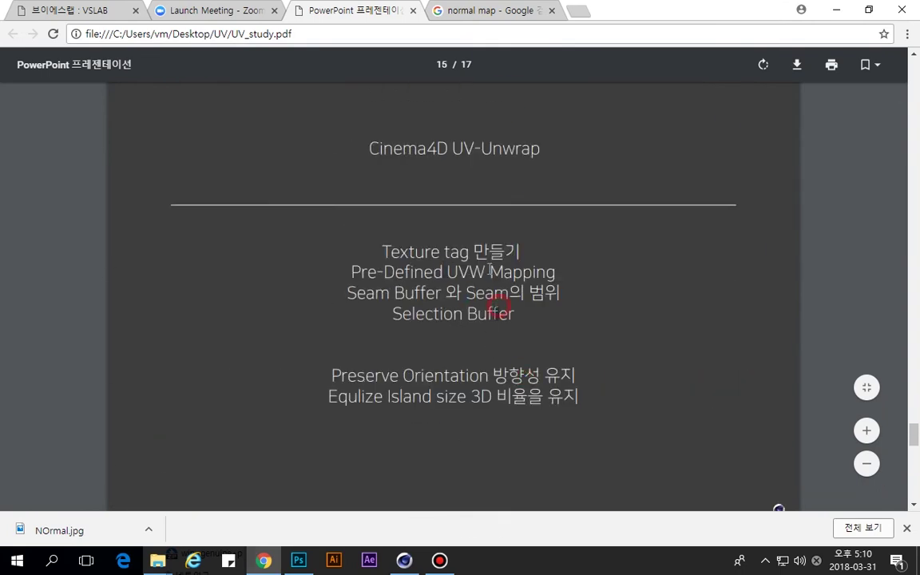
pyautogui.scroll(-10, 497, 308)
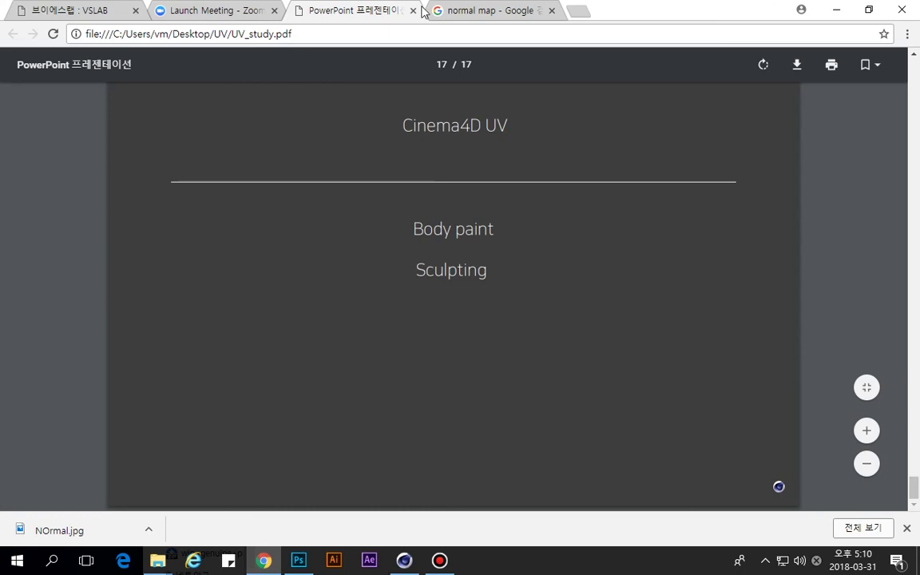
pyautogui.click(835, 9)
pyautogui.moveTo(639, 76); pyautogui.dragTo(620, 41)
pyautogui.click(663, 88)
pyautogui.moveTo(650, 94); pyautogui.dragTo(625, 51)
pyautogui.click(637, 124)
pyautogui.click(640, 79)
pyautogui.click(635, 119)
pyautogui.click(732, 521)
pyautogui.click(702, 499)
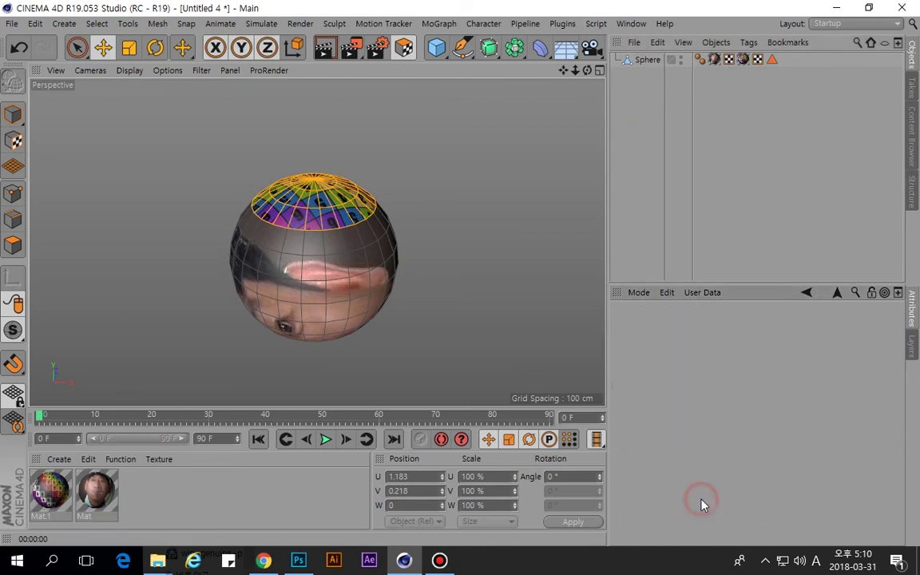